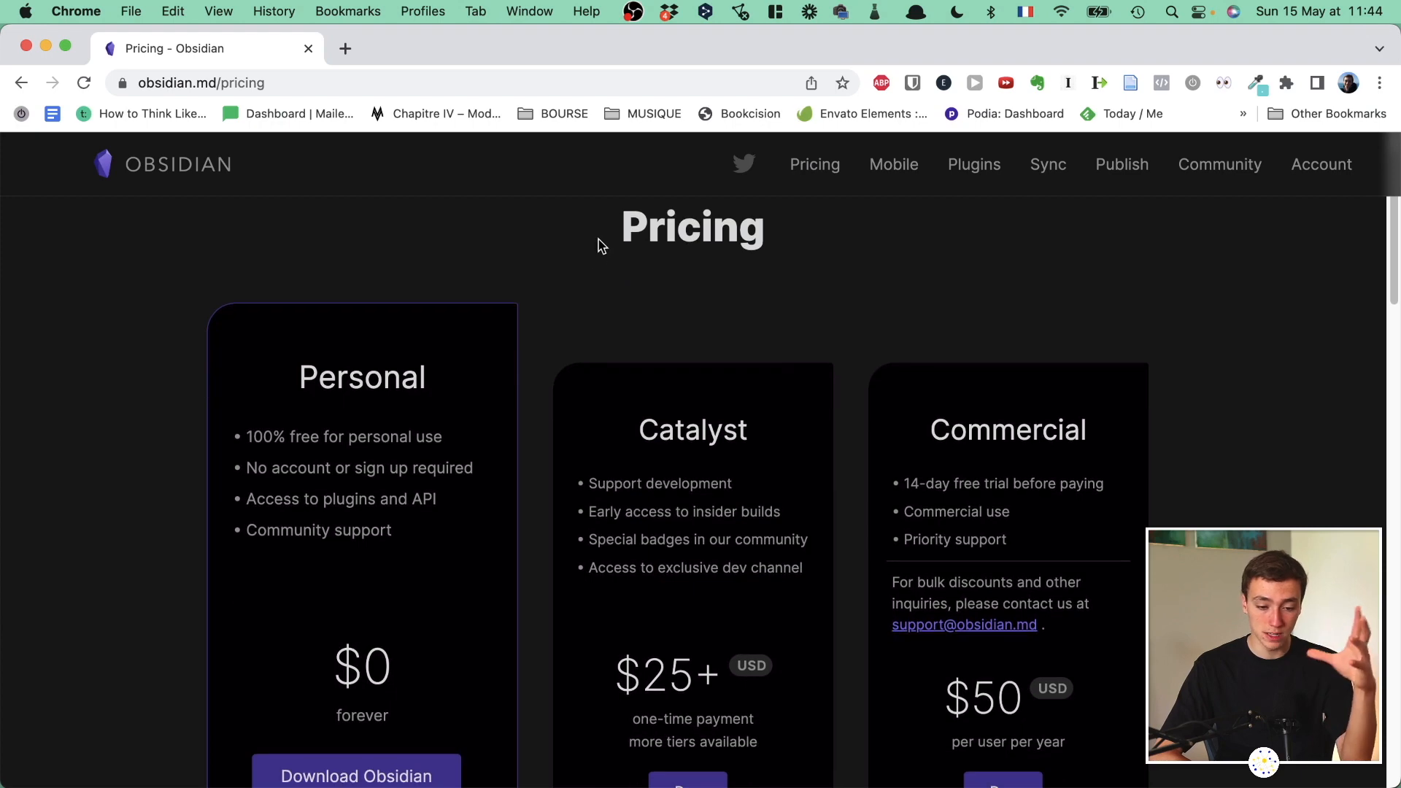
Review the Obsidian pricing page, highlighting the Pricing and Add-on services headings and examining the free Personal plan.
{"action": "left_click_drag", "start_coordinate": [601, 240], "coordinate": [767, 238]}
{"action": "scroll", "coordinate": [733, 234], "scroll_direction": "down", "scroll_amount": 10}
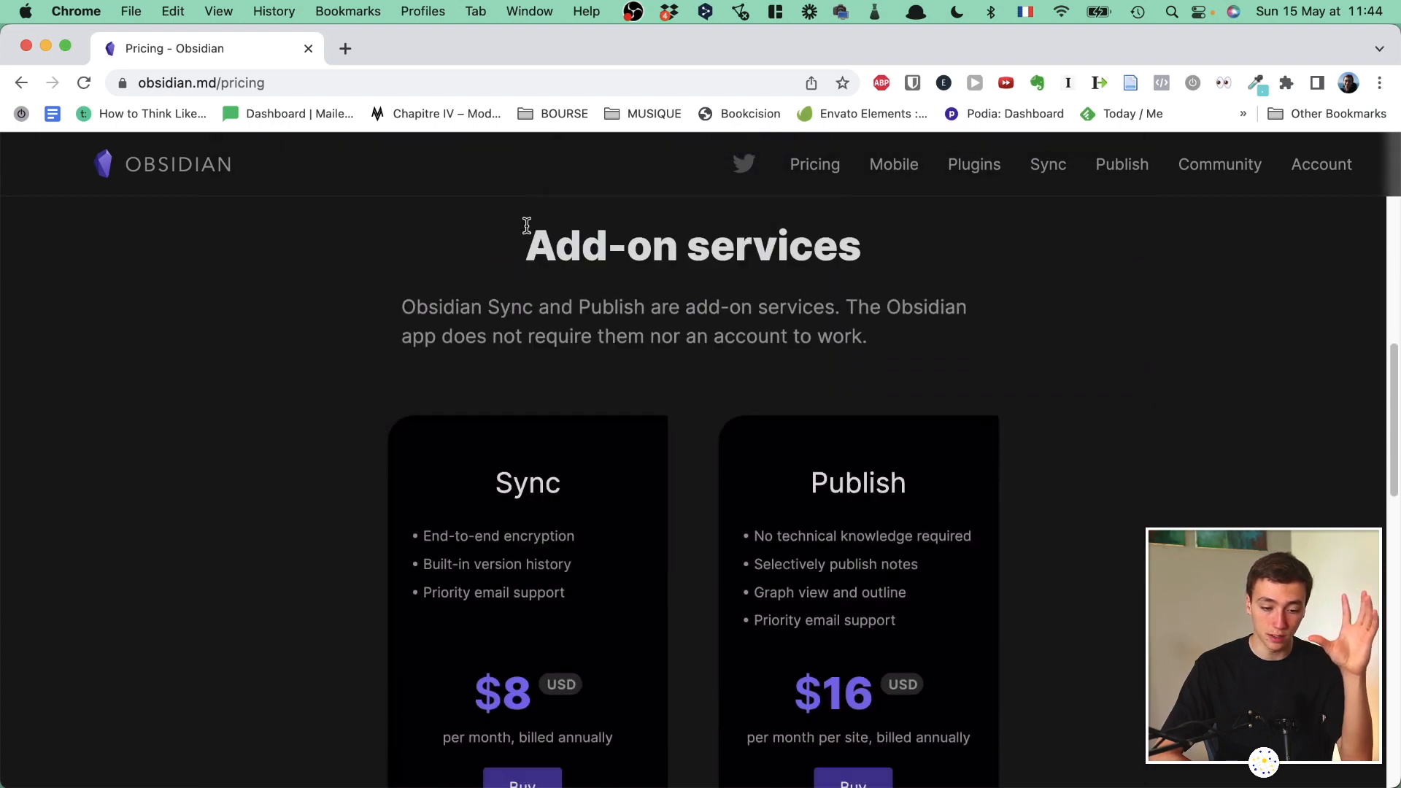
{"action": "left_click_drag", "start_coordinate": [522, 225], "coordinate": [1135, 297]}
{"action": "left_click", "coordinate": [1135, 297]}
{"action": "scroll", "coordinate": [1136, 297], "scroll_direction": "up", "scroll_amount": 10}
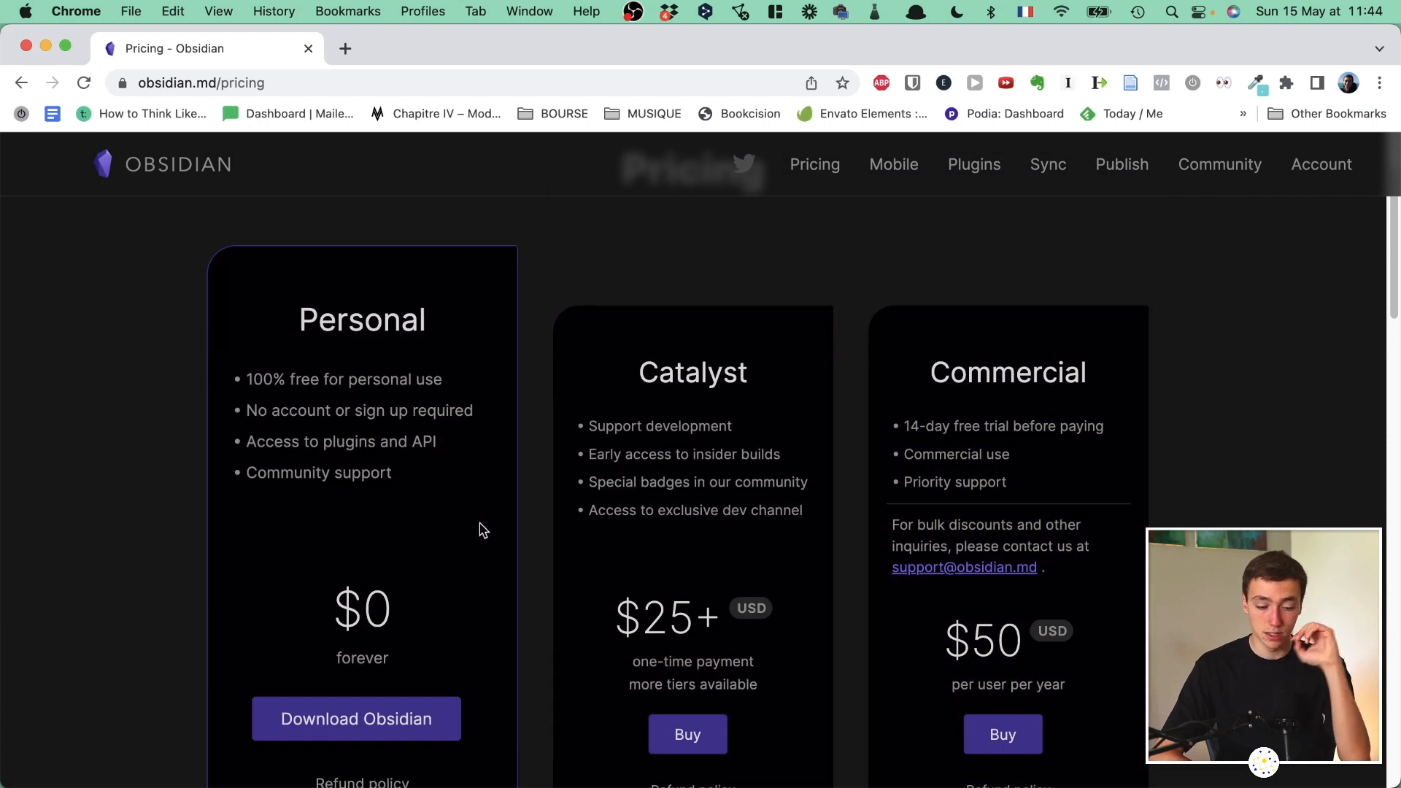
{"action": "scroll", "coordinate": [351, 594], "scroll_direction": "down", "scroll_amount": 1}
{"action": "scroll", "coordinate": [353, 595], "scroll_direction": "up", "scroll_amount": 1}
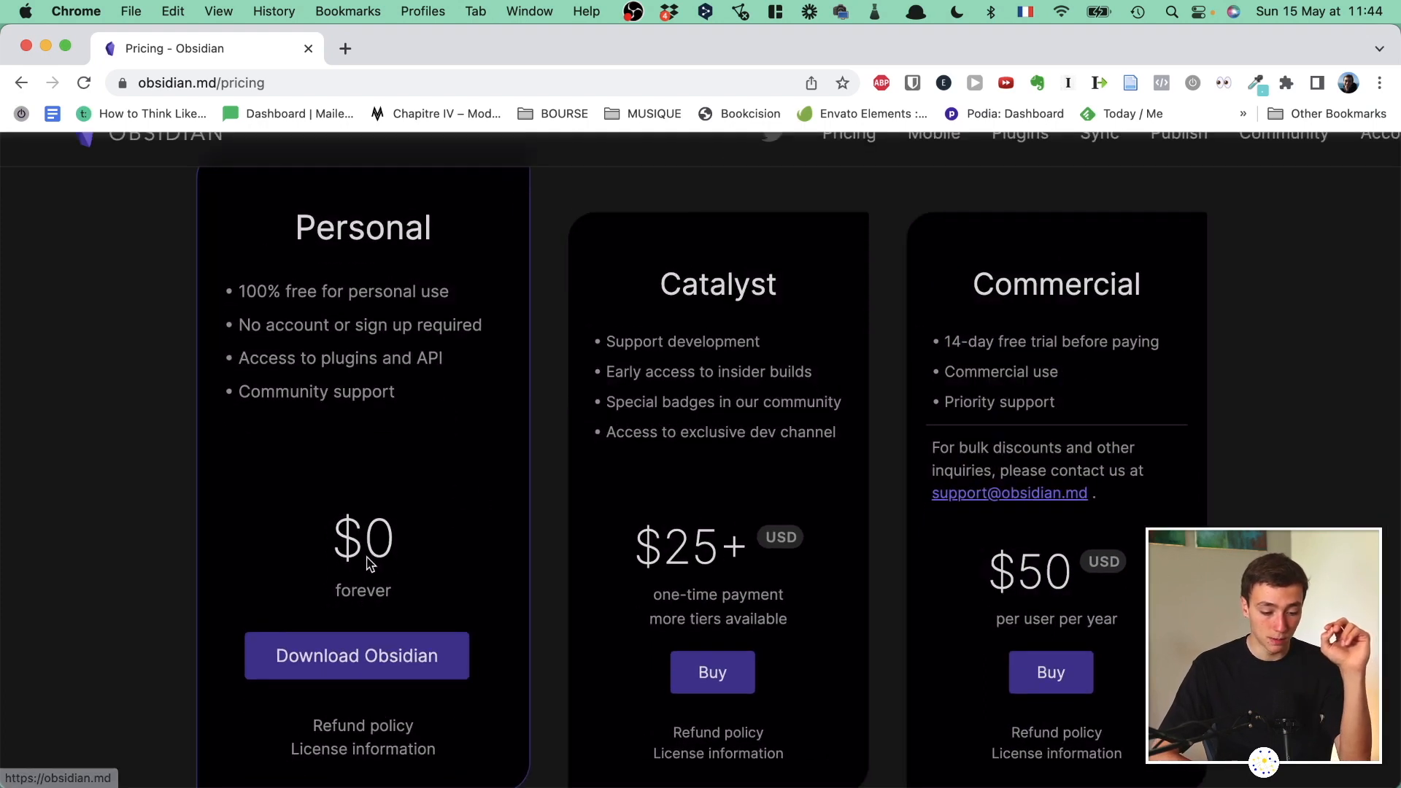
{"action": "scroll", "coordinate": [341, 573], "scroll_direction": "down", "scroll_amount": 1}
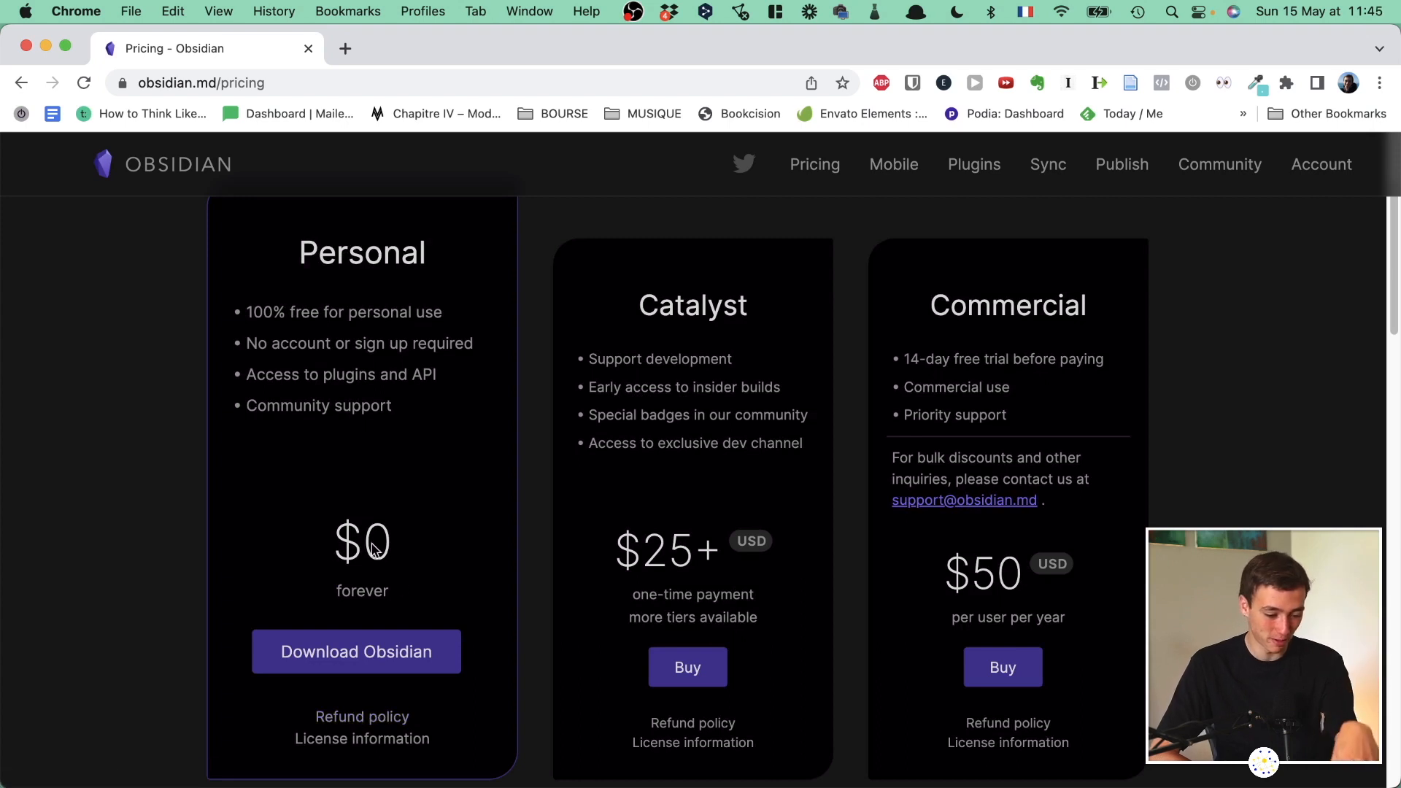
{"action": "scroll", "coordinate": [375, 591], "scroll_direction": "up", "scroll_amount": 1}
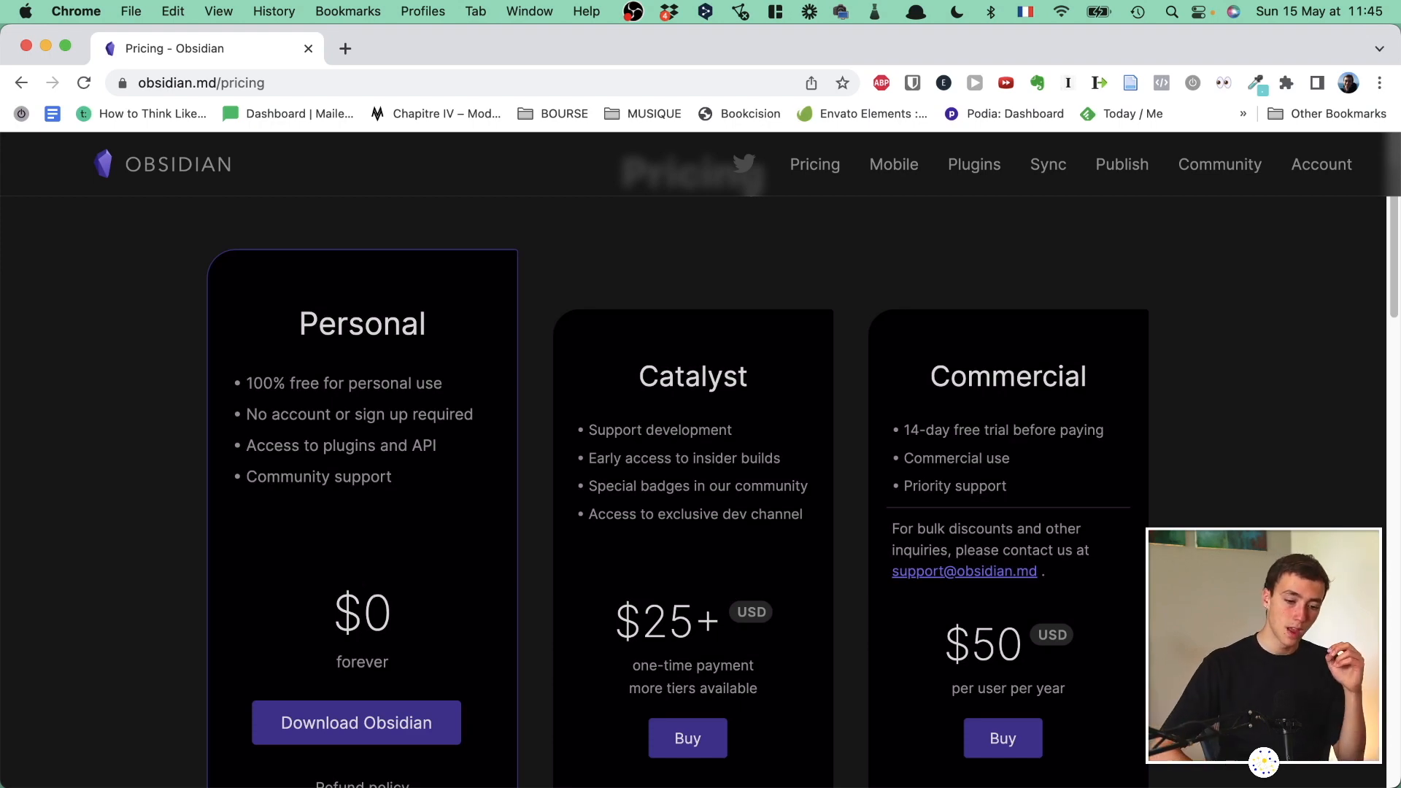
Compare the main plans with the Add-on services section, highlighting its heading and examining the Sync and Publish offers.
{"action": "scroll", "coordinate": [475, 397], "scroll_direction": "down", "scroll_amount": 5}
{"action": "scroll", "coordinate": [475, 397], "scroll_direction": "down", "scroll_amount": 2}
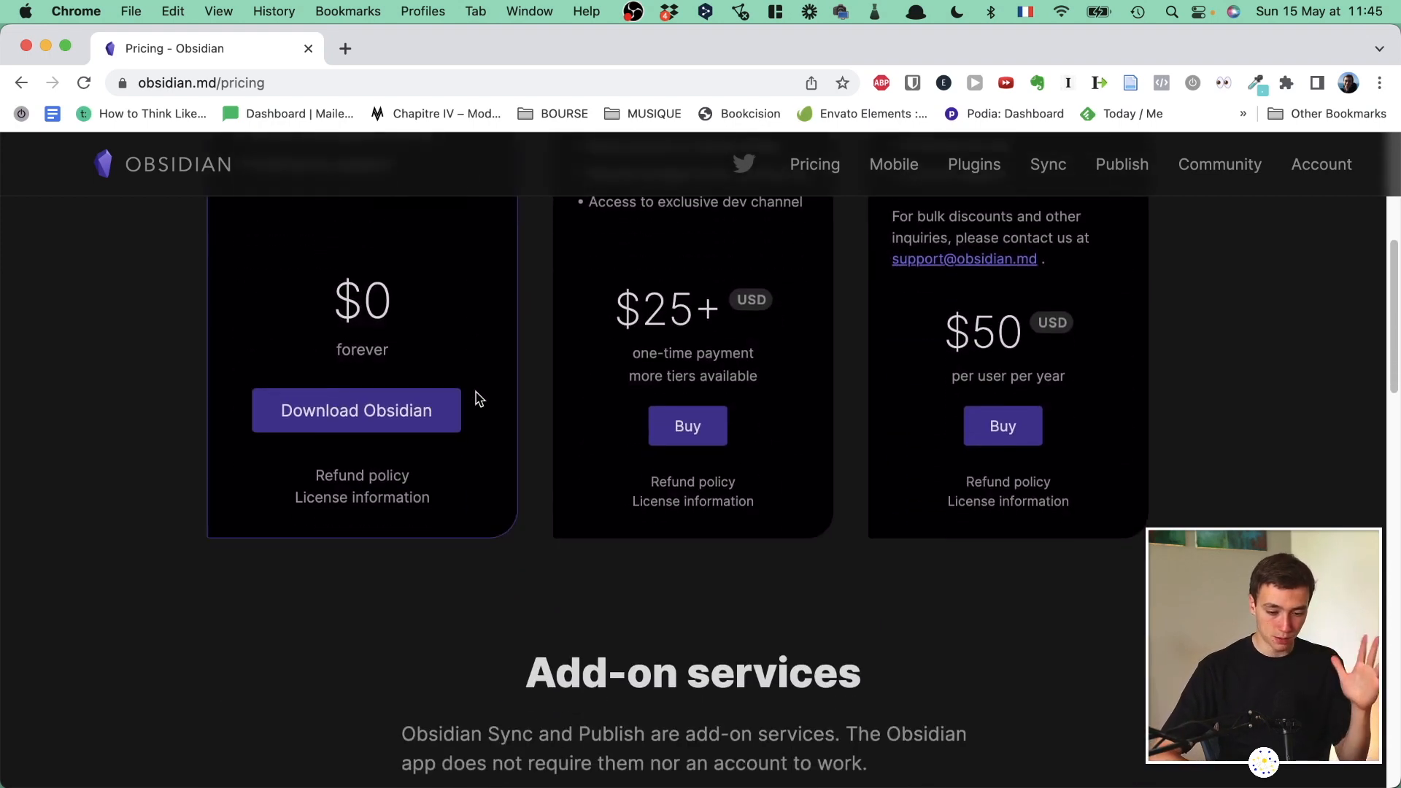
{"action": "scroll", "coordinate": [475, 396], "scroll_direction": "up", "scroll_amount": 8}
{"action": "scroll", "coordinate": [475, 397], "scroll_direction": "down", "scroll_amount": 3}
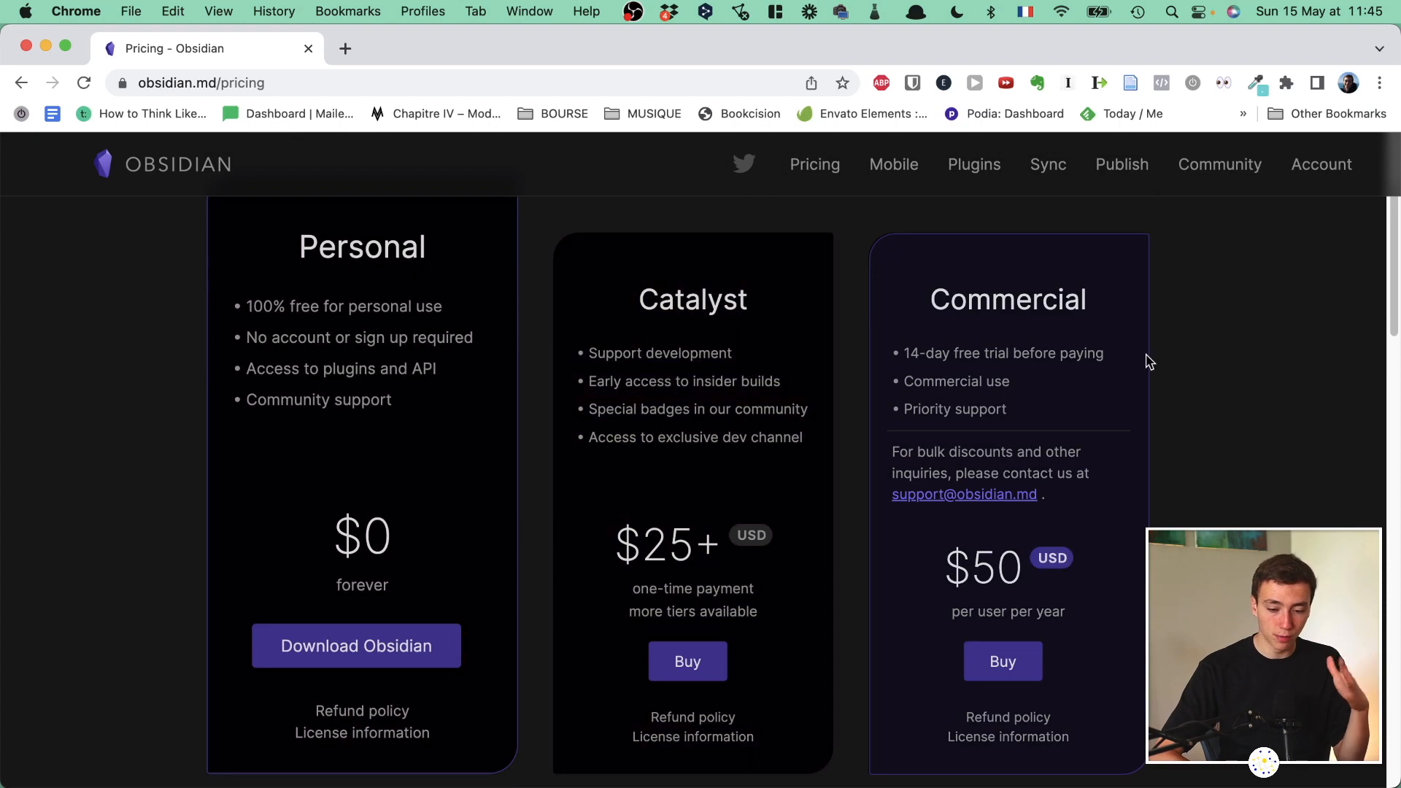
{"action": "scroll", "coordinate": [1149, 361], "scroll_direction": "down", "scroll_amount": 10}
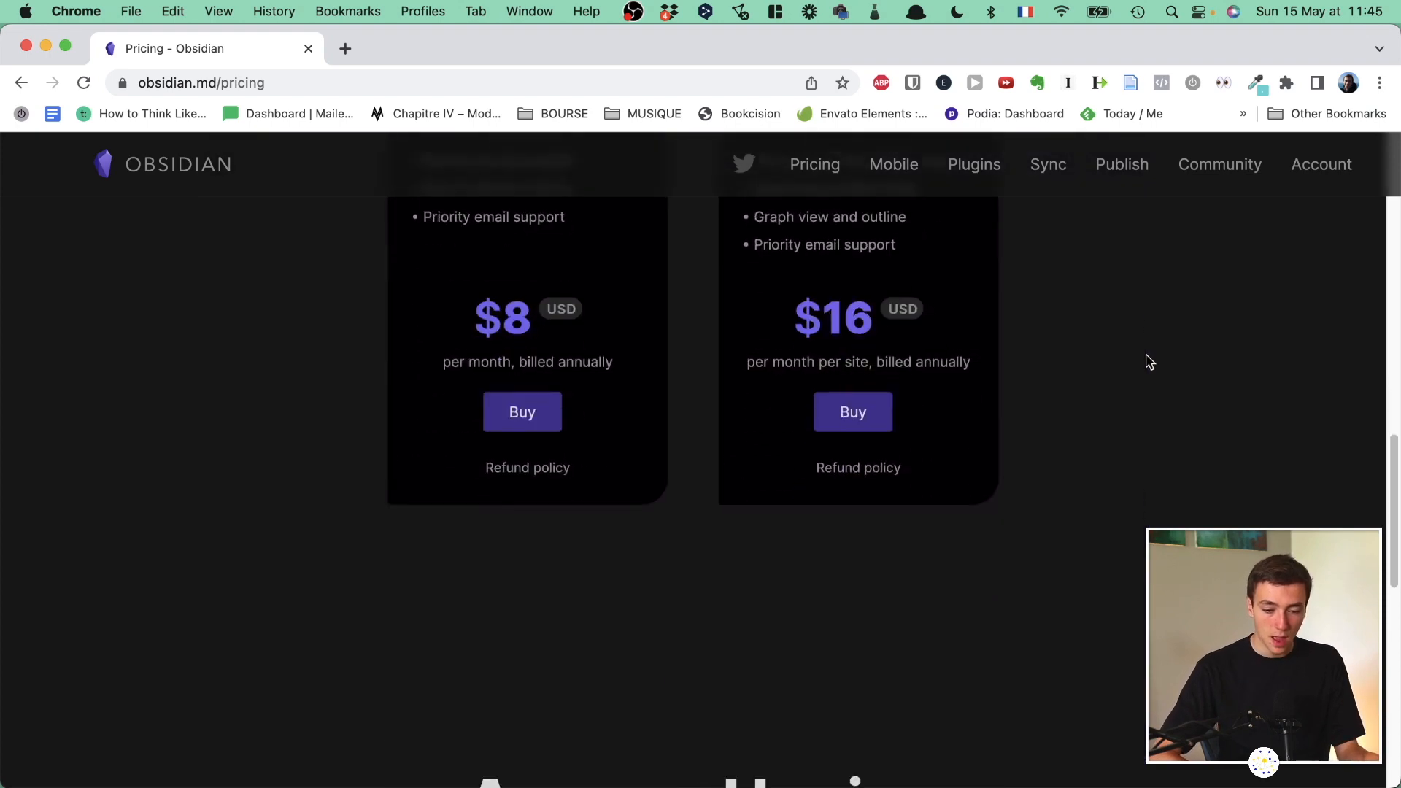
{"action": "scroll", "coordinate": [1147, 360], "scroll_direction": "up", "scroll_amount": 3}
{"action": "scroll", "coordinate": [855, 456], "scroll_direction": "up", "scroll_amount": 3}
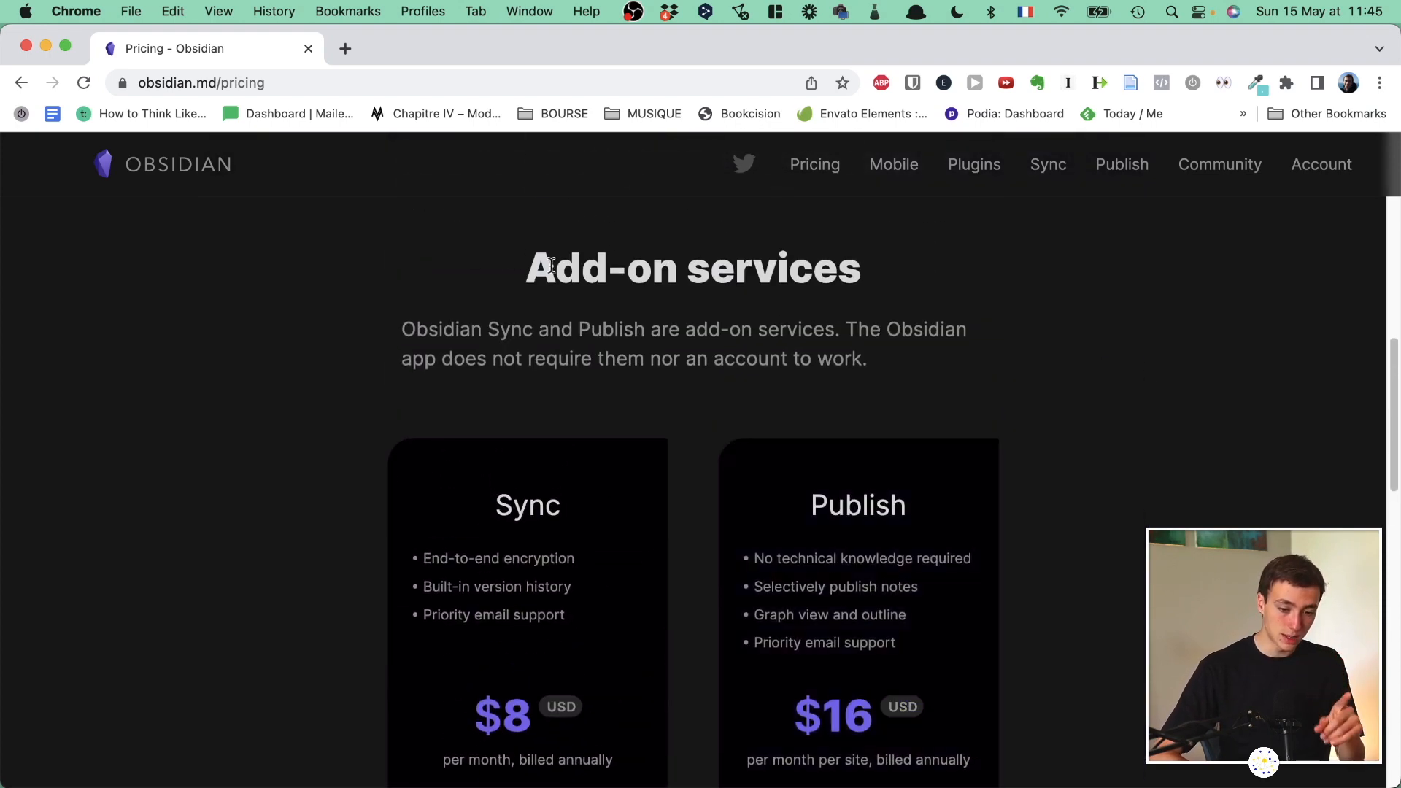
{"action": "left_click_drag", "start_coordinate": [513, 261], "coordinate": [982, 308]}
{"action": "left_click", "coordinate": [982, 308]}
{"action": "scroll", "coordinate": [979, 306], "scroll_direction": "down", "scroll_amount": 2}
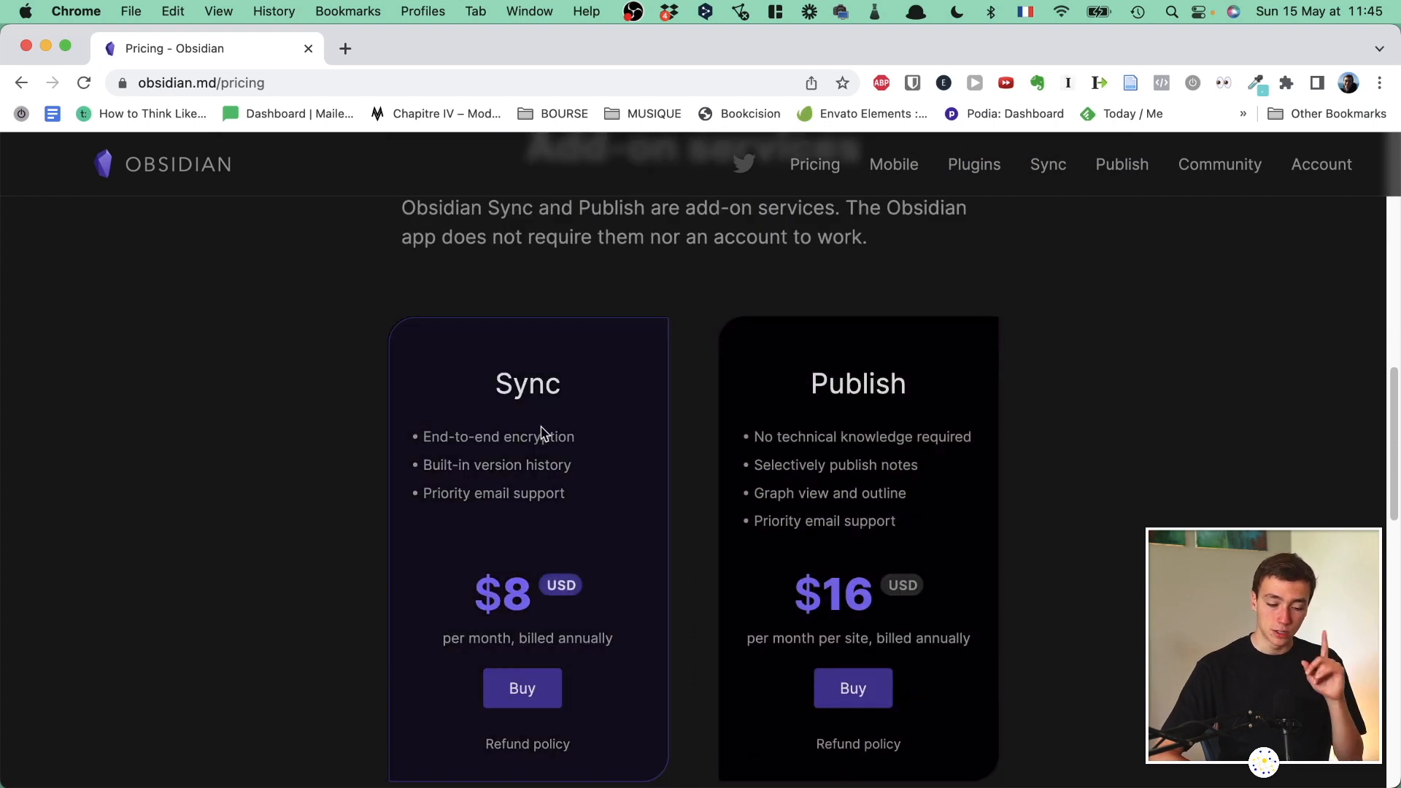
{"action": "scroll", "coordinate": [532, 435], "scroll_direction": "down", "scroll_amount": 1}
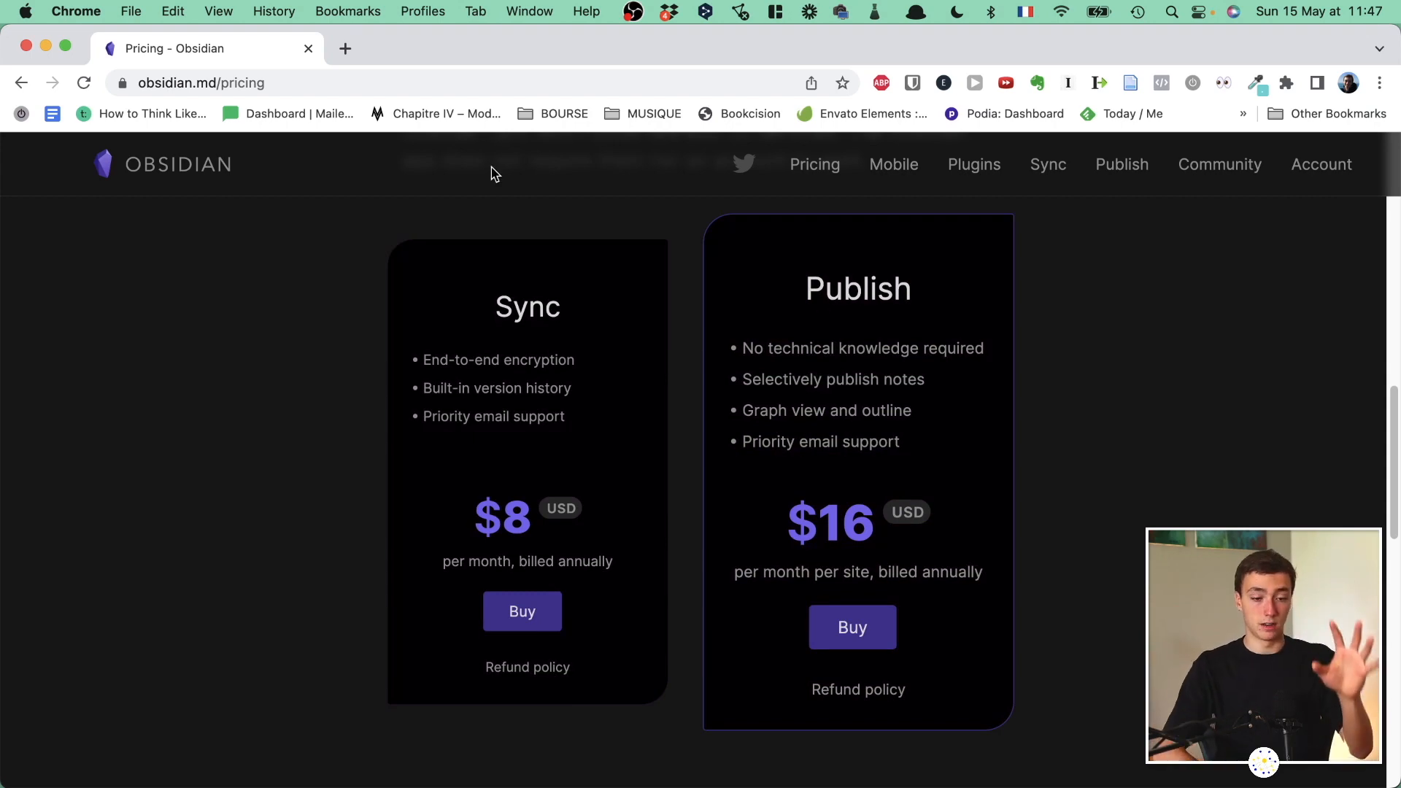
Open the creator's published notes site in a new browser tab and read its welcome page down to the suggested starting points.
{"action": "left_click", "coordinate": [347, 47]}
{"action": "type", "text": "not"}
{"action": "key", "text": "Return"}
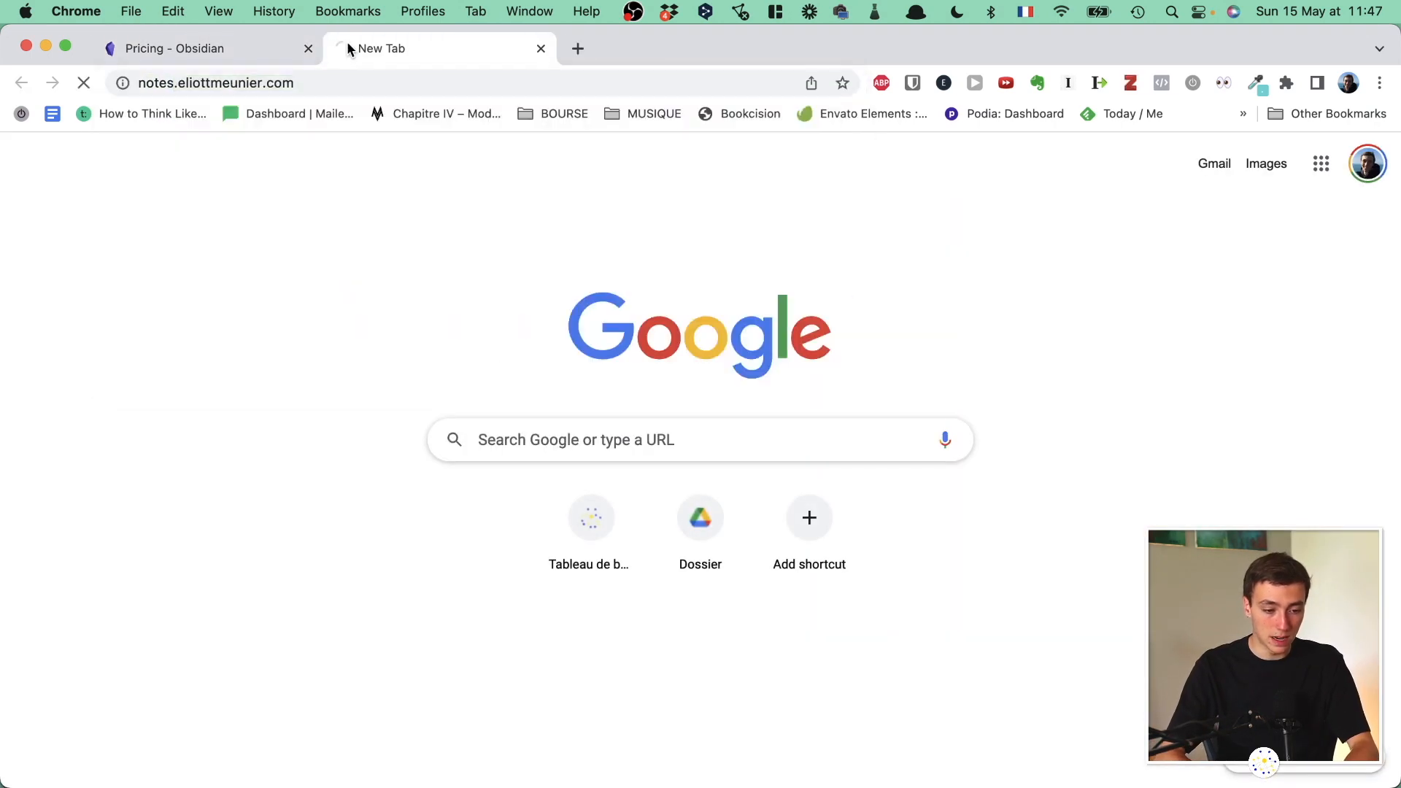
{"action": "scroll", "coordinate": [188, 212], "scroll_direction": "down", "scroll_amount": 4}
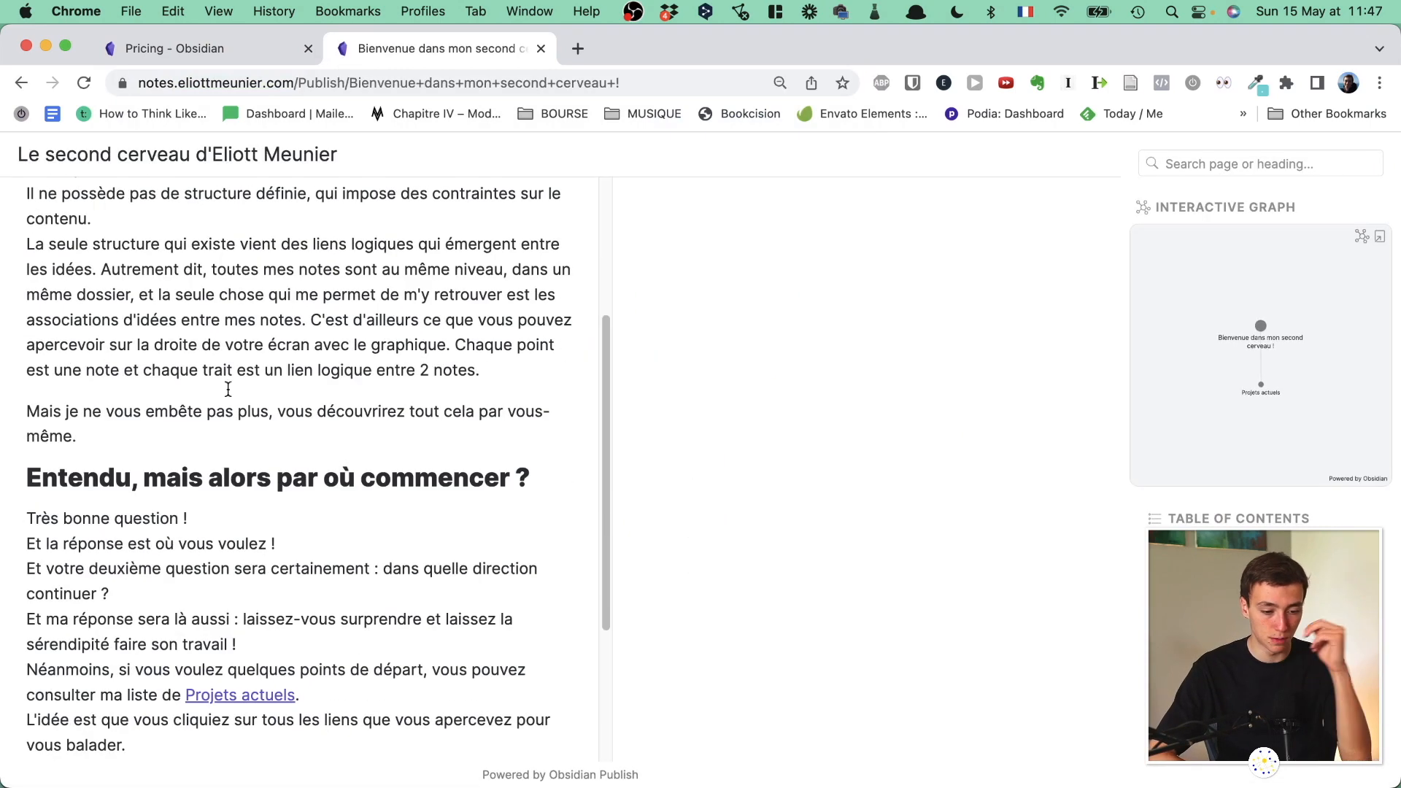
Open the "Projets actuels" note and follow its links to "Work is becoming more liquid" and "The Cooperation Economy", reading to the backlinks.
{"action": "left_click", "coordinate": [219, 697]}
{"action": "left_click", "coordinate": [711, 474]}
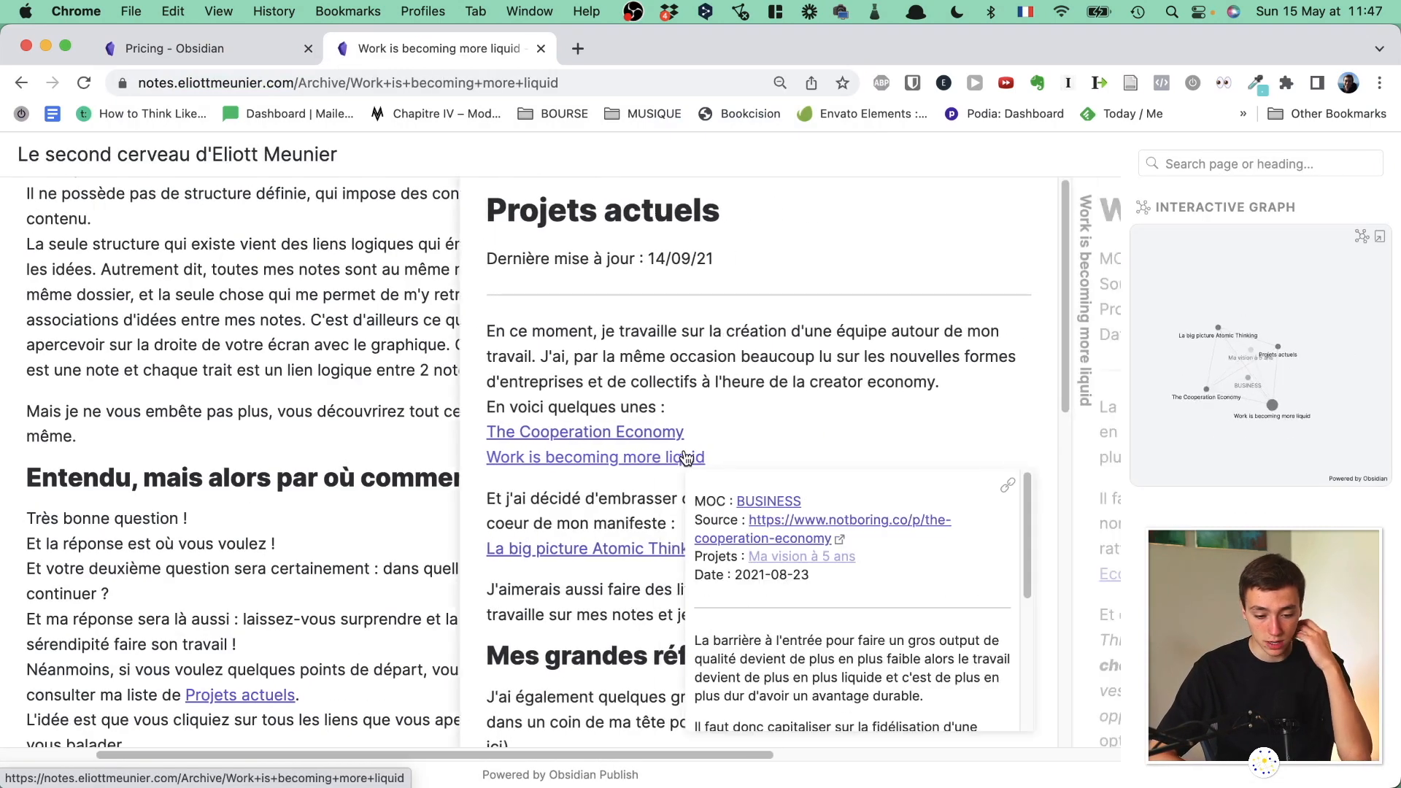
{"action": "left_click", "coordinate": [151, 431]}
{"action": "scroll", "coordinate": [824, 387], "scroll_direction": "down", "scroll_amount": 15}
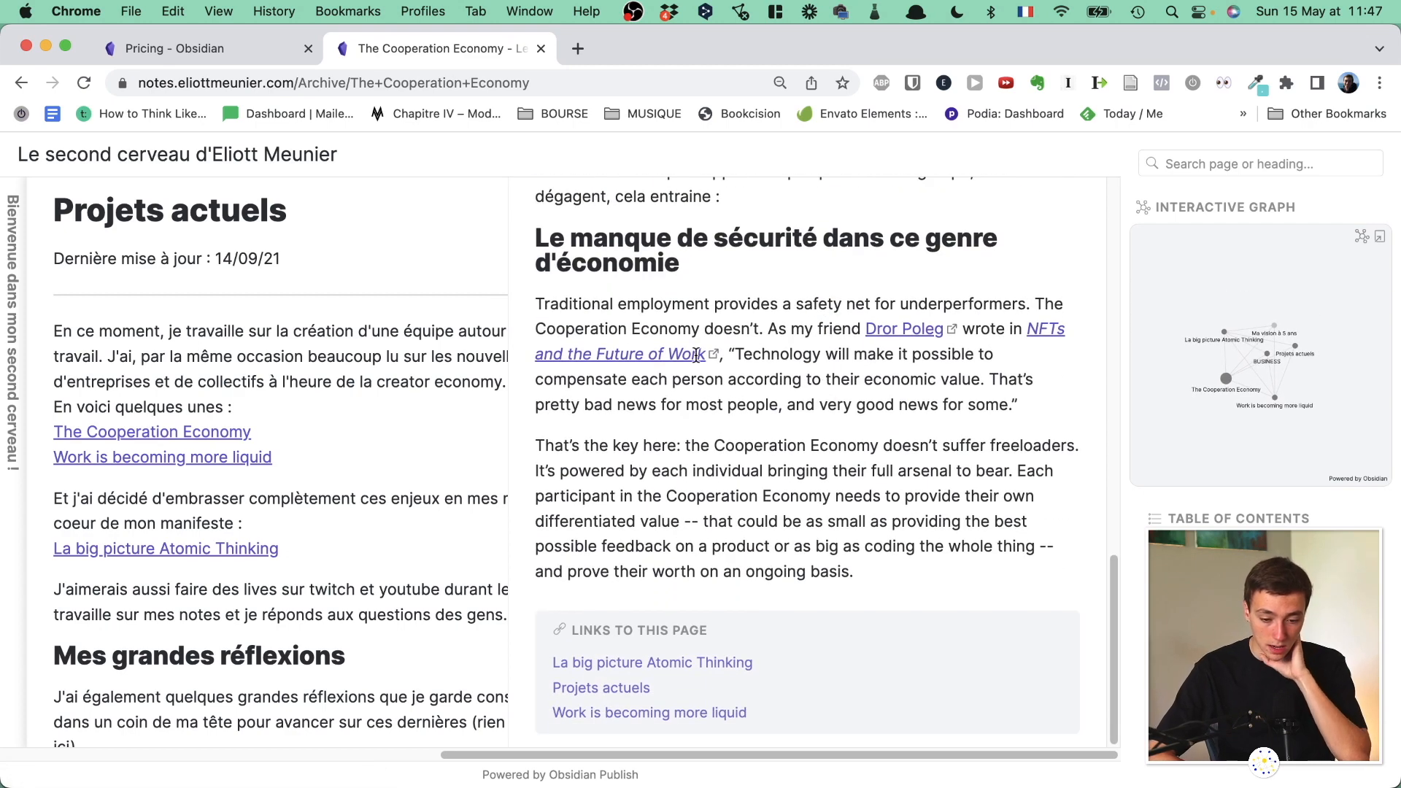
Follow the backlink to "Work is becoming more liquid", read it, and open its BUSINESS note to browse the linked pages.
{"action": "left_click", "coordinate": [616, 712]}
{"action": "scroll", "coordinate": [772, 339], "scroll_direction": "down", "scroll_amount": 3}
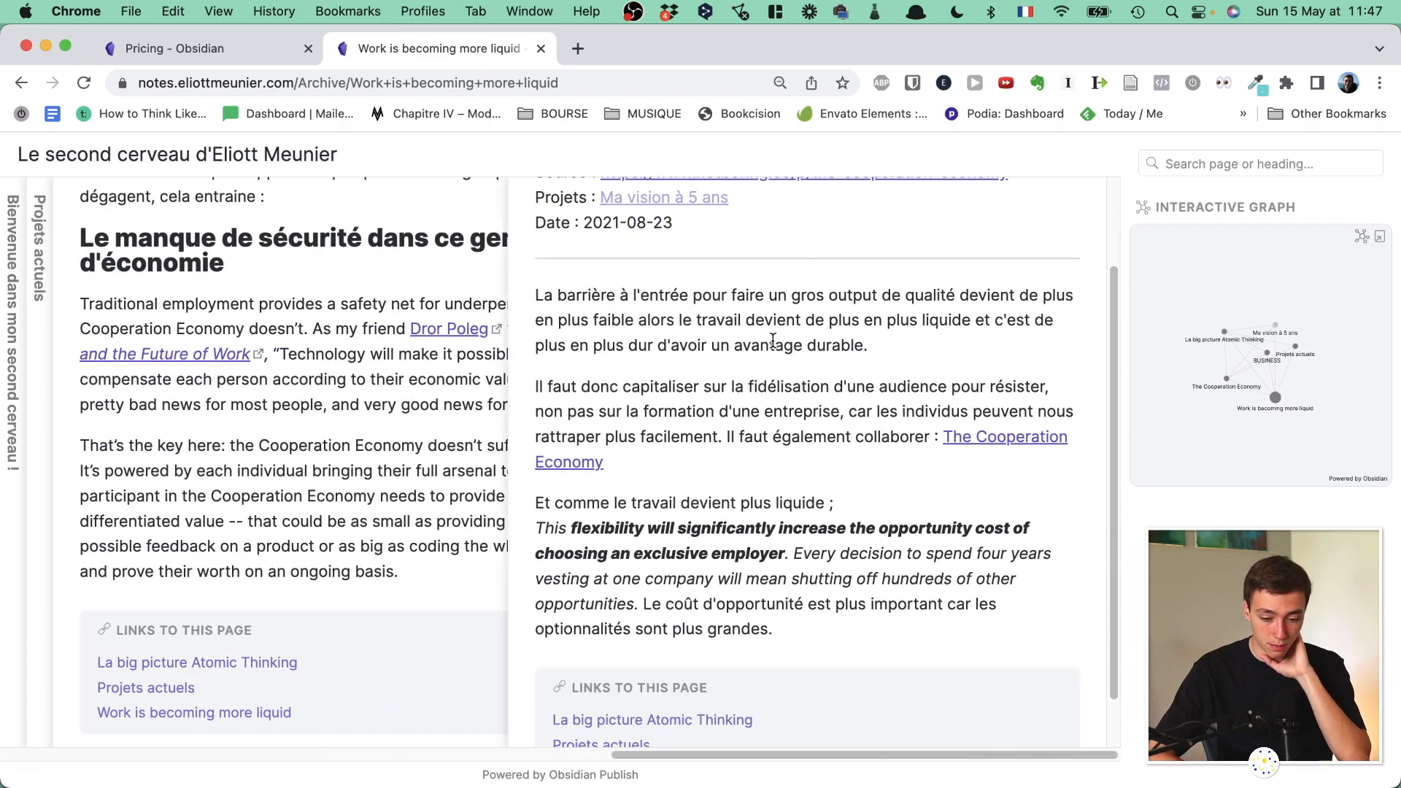
{"action": "scroll", "coordinate": [715, 247], "scroll_direction": "up", "scroll_amount": 3}
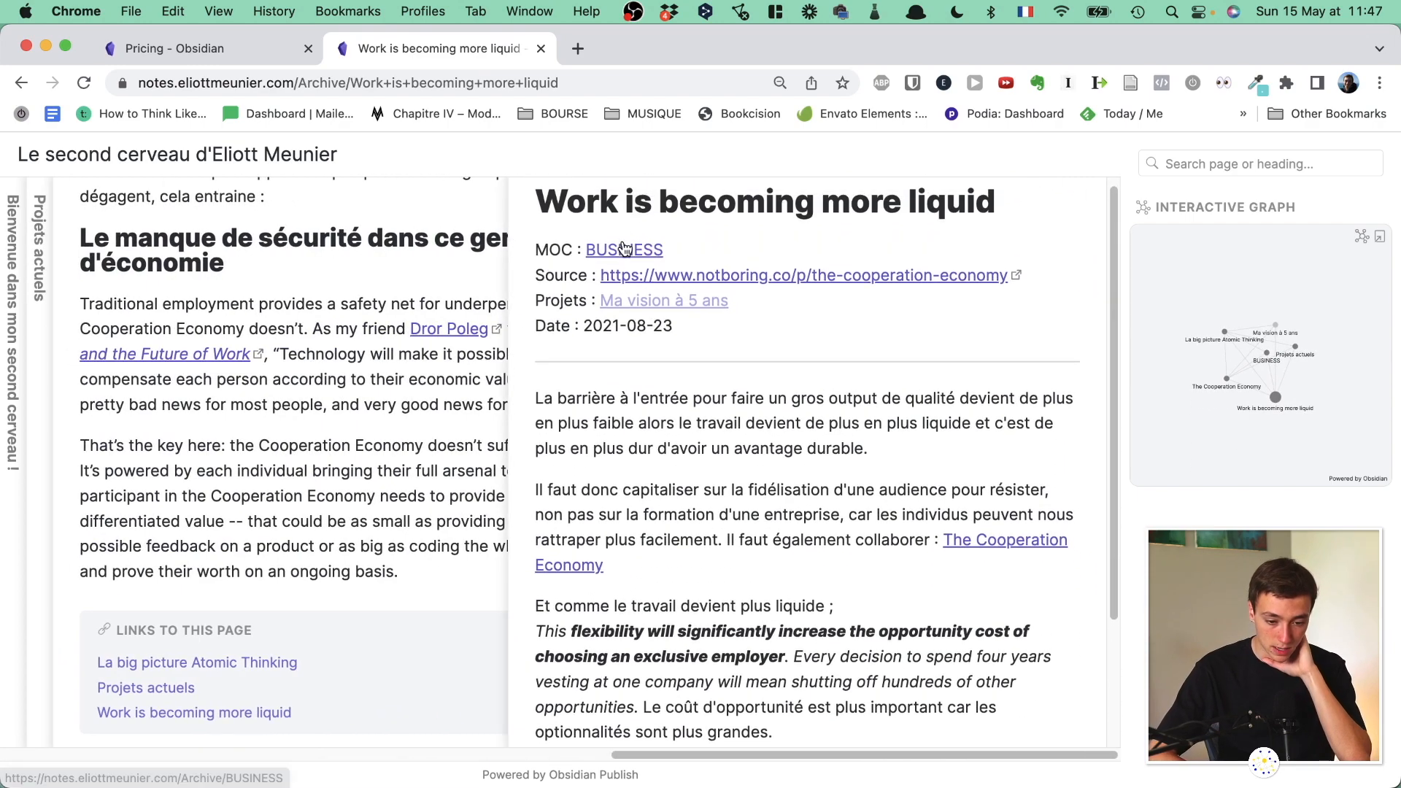
{"action": "left_click", "coordinate": [624, 241]}
{"action": "scroll", "coordinate": [866, 452], "scroll_direction": "down", "scroll_amount": 5}
{"action": "scroll", "coordinate": [866, 452], "scroll_direction": "up", "scroll_amount": 1}
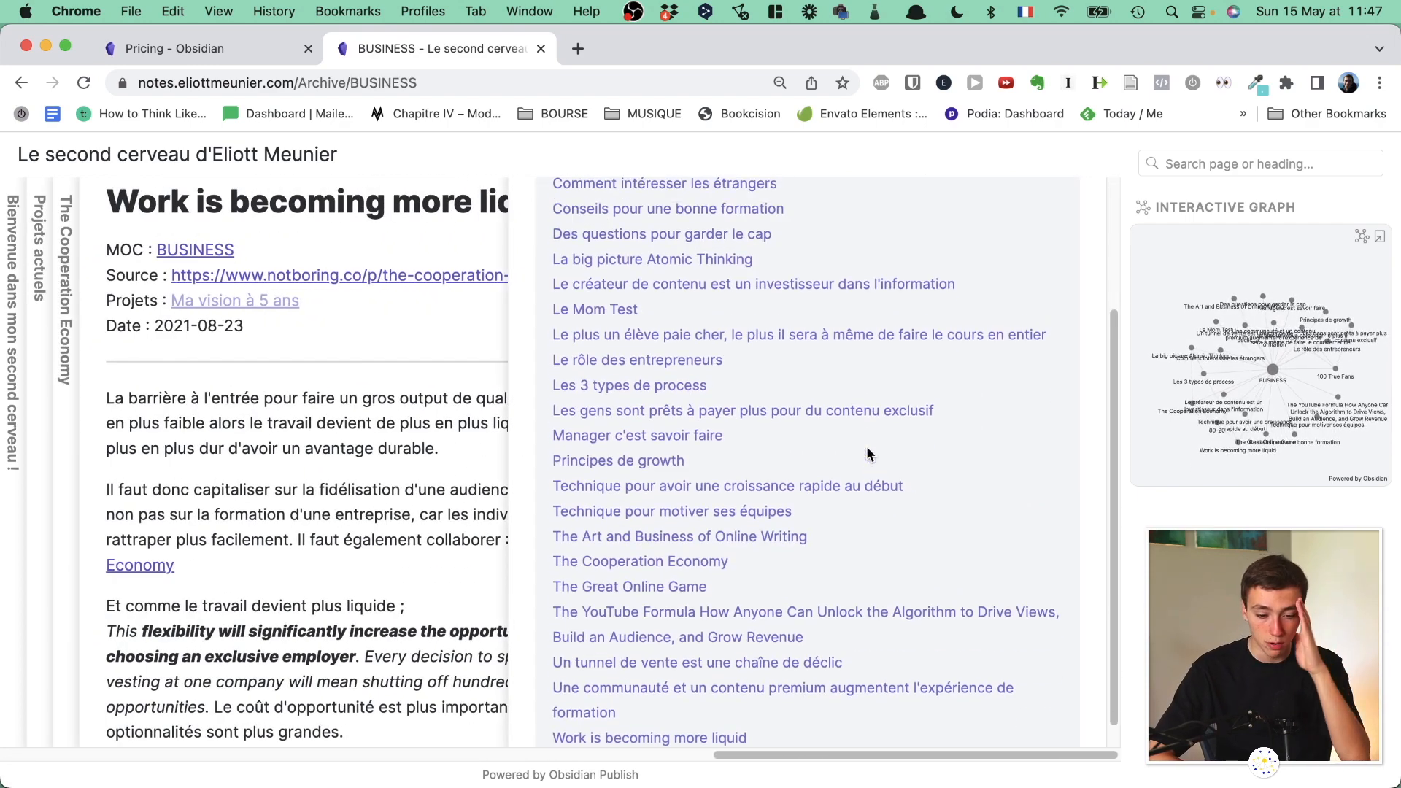
Open and skim the "Le Mom Test" note, and close the notes site's tab to return to the pricing page.
{"action": "left_click", "coordinate": [606, 319]}
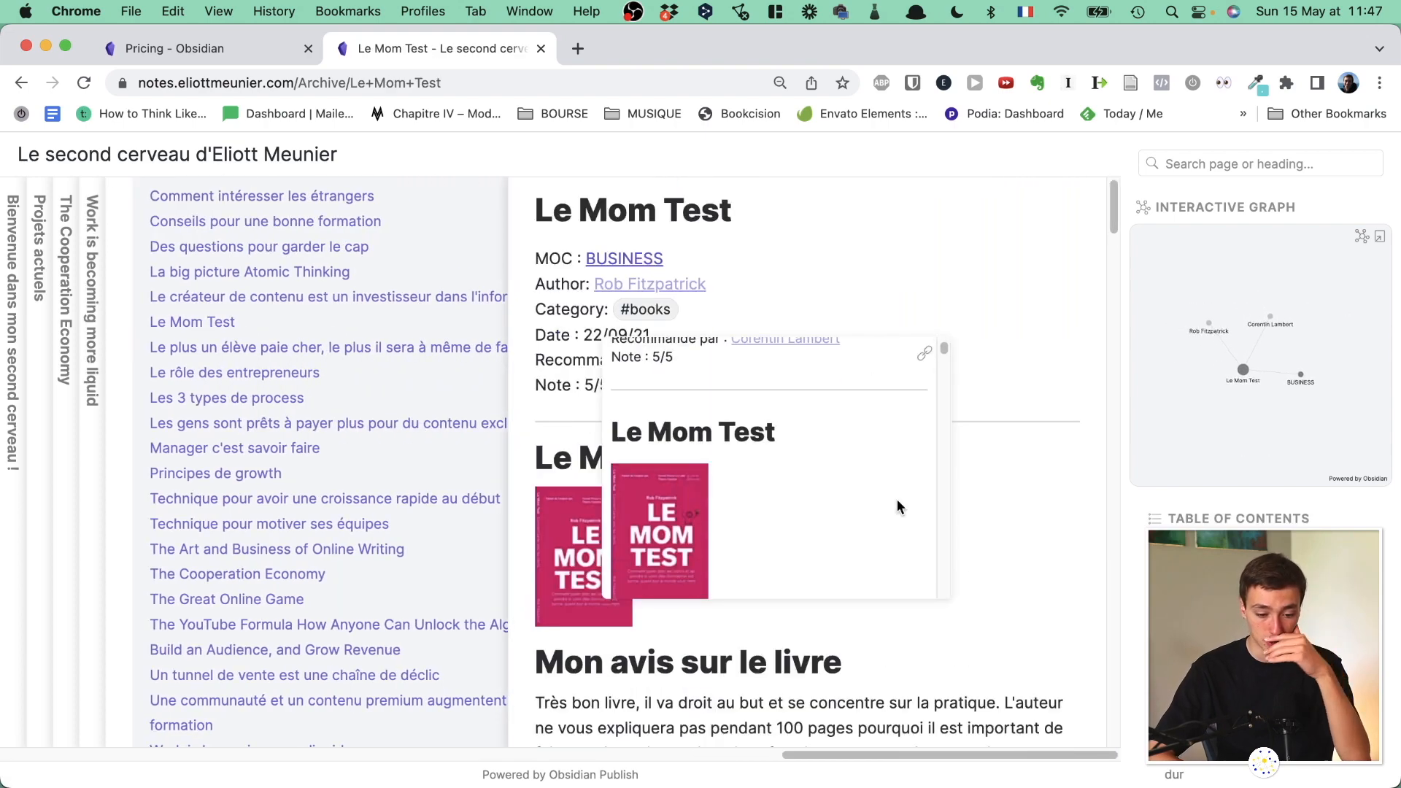
{"action": "scroll", "coordinate": [896, 499], "scroll_direction": "down", "scroll_amount": 15}
{"action": "scroll", "coordinate": [802, 438], "scroll_direction": "up", "scroll_amount": 15}
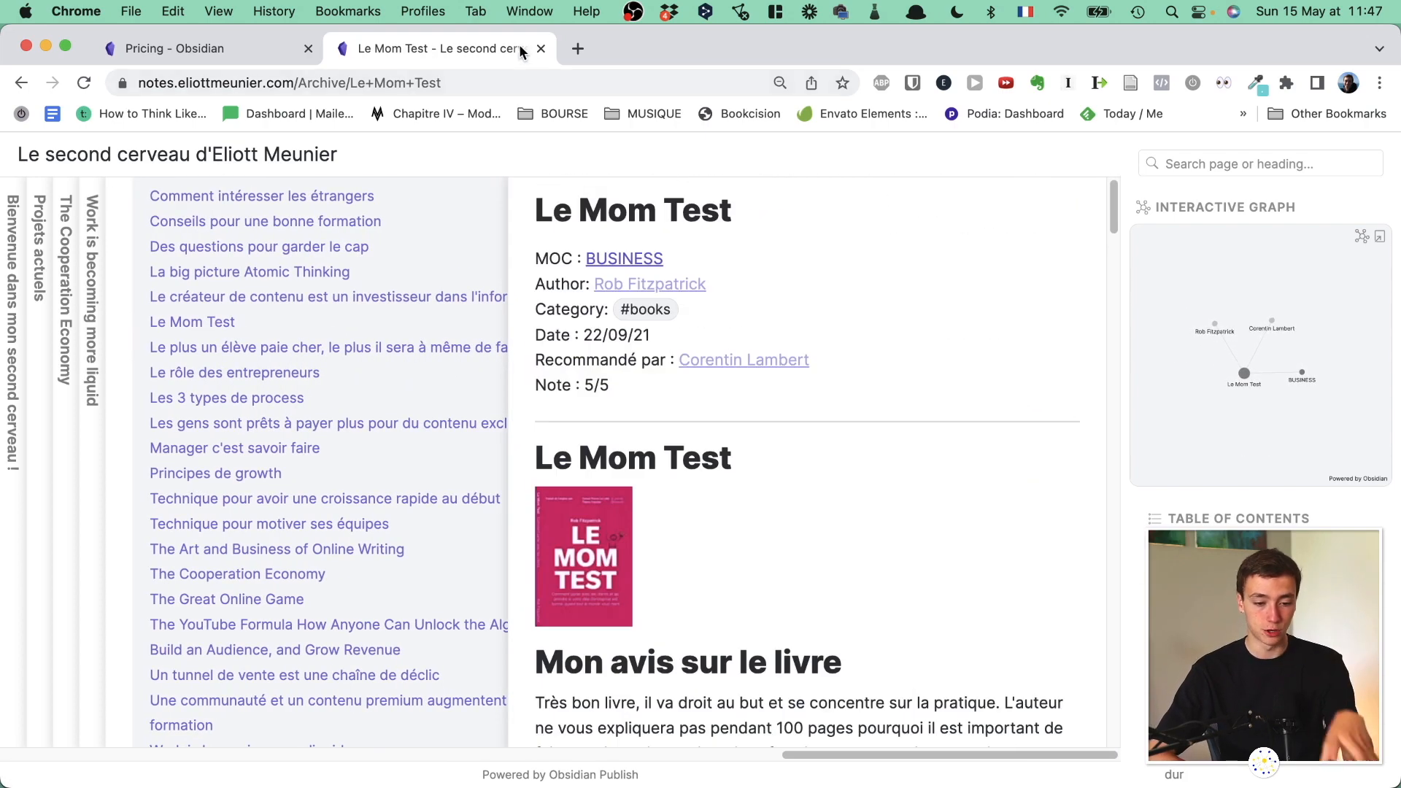
{"action": "left_click", "coordinate": [541, 49]}
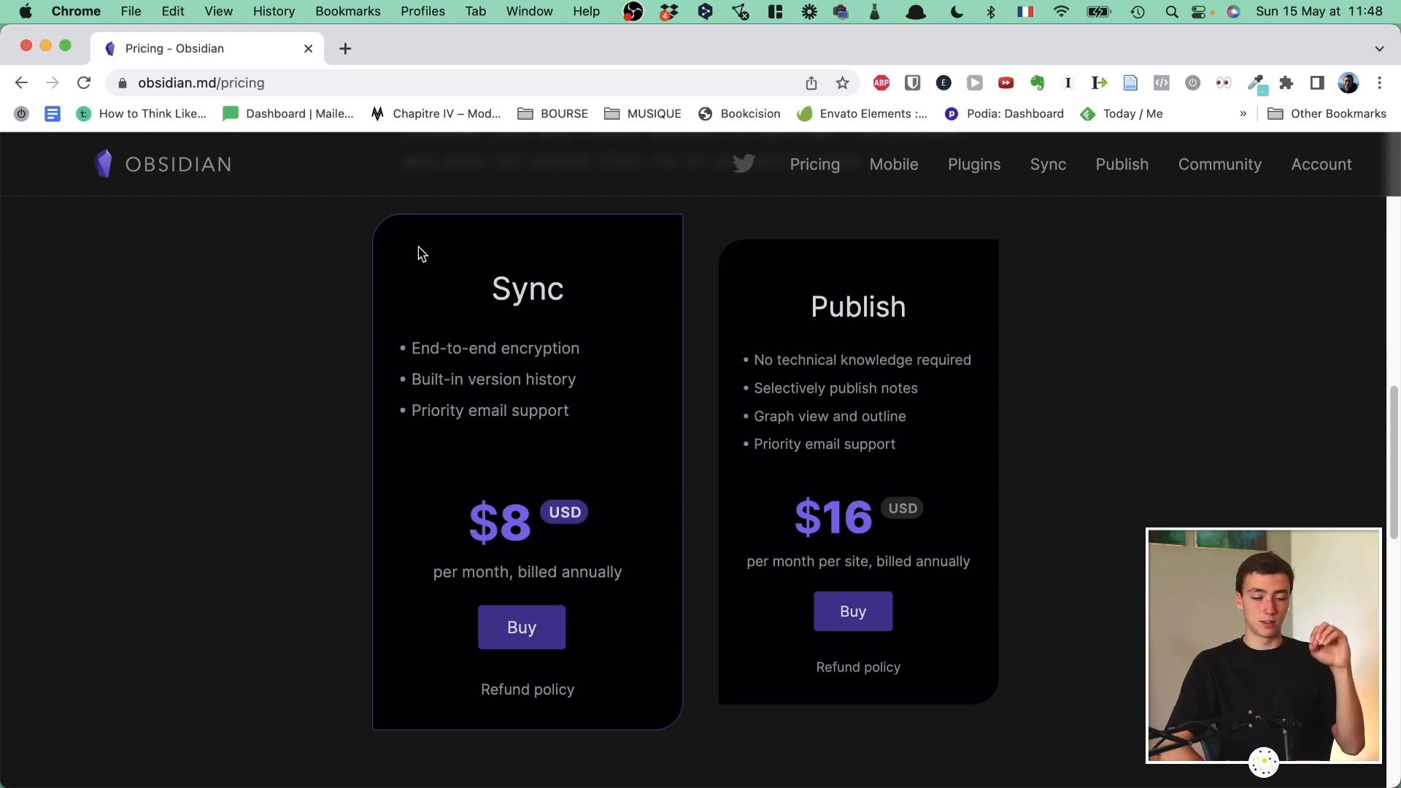
{"action": "scroll", "coordinate": [420, 251], "scroll_direction": "up", "scroll_amount": 15}
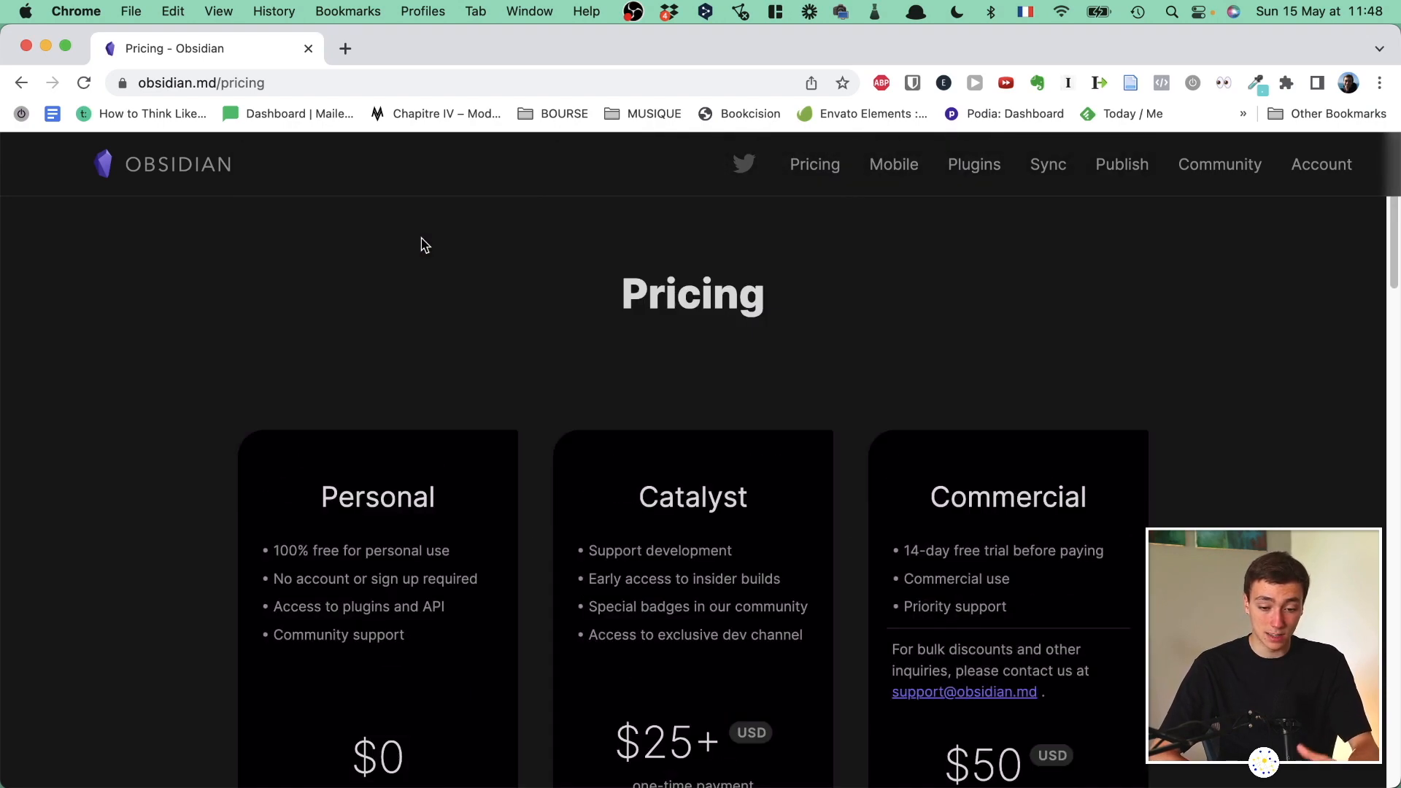
Switch to the Dropbox vault window in Obsidian and open the vault manager.
{"action": "key", "text": "ctrl+Up"}
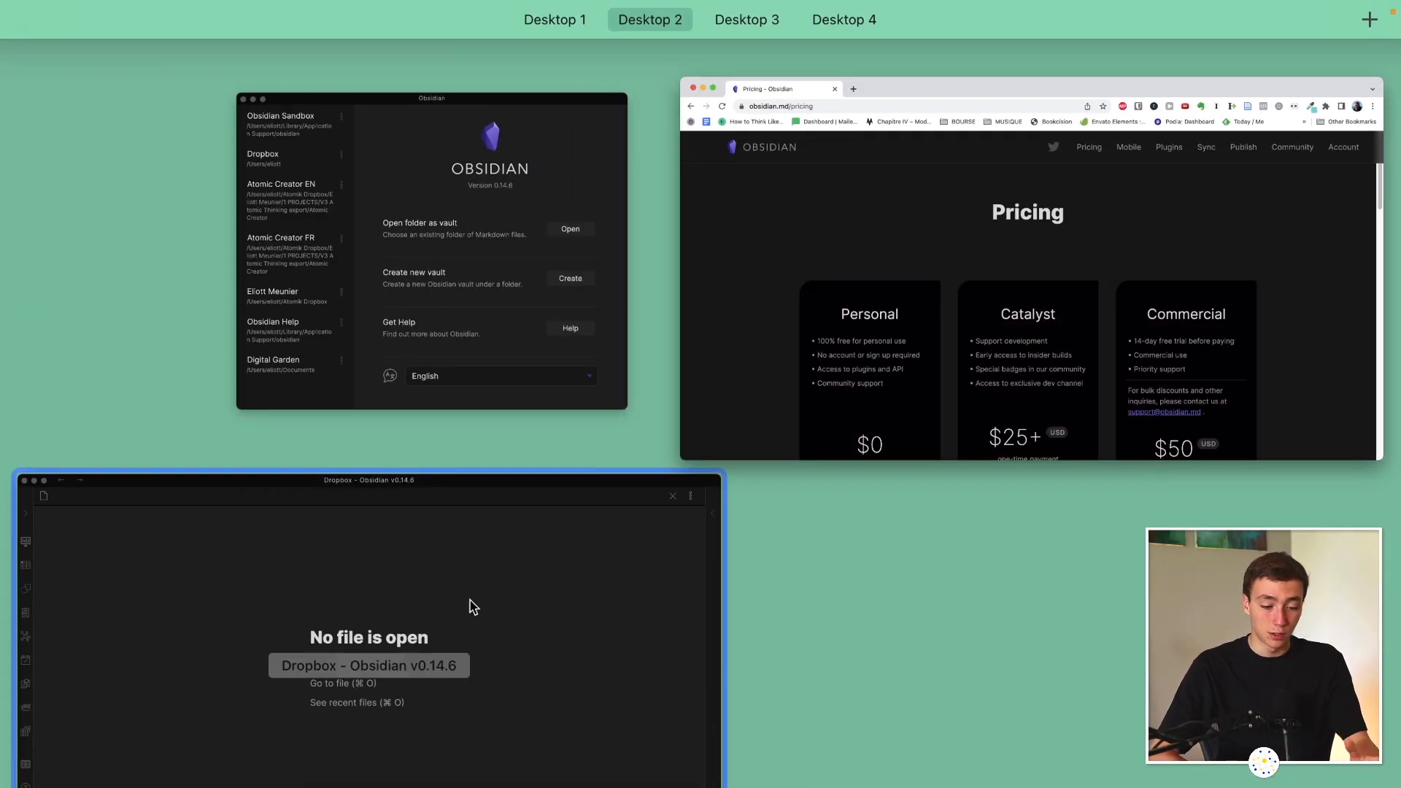
{"action": "left_click", "coordinate": [473, 607]}
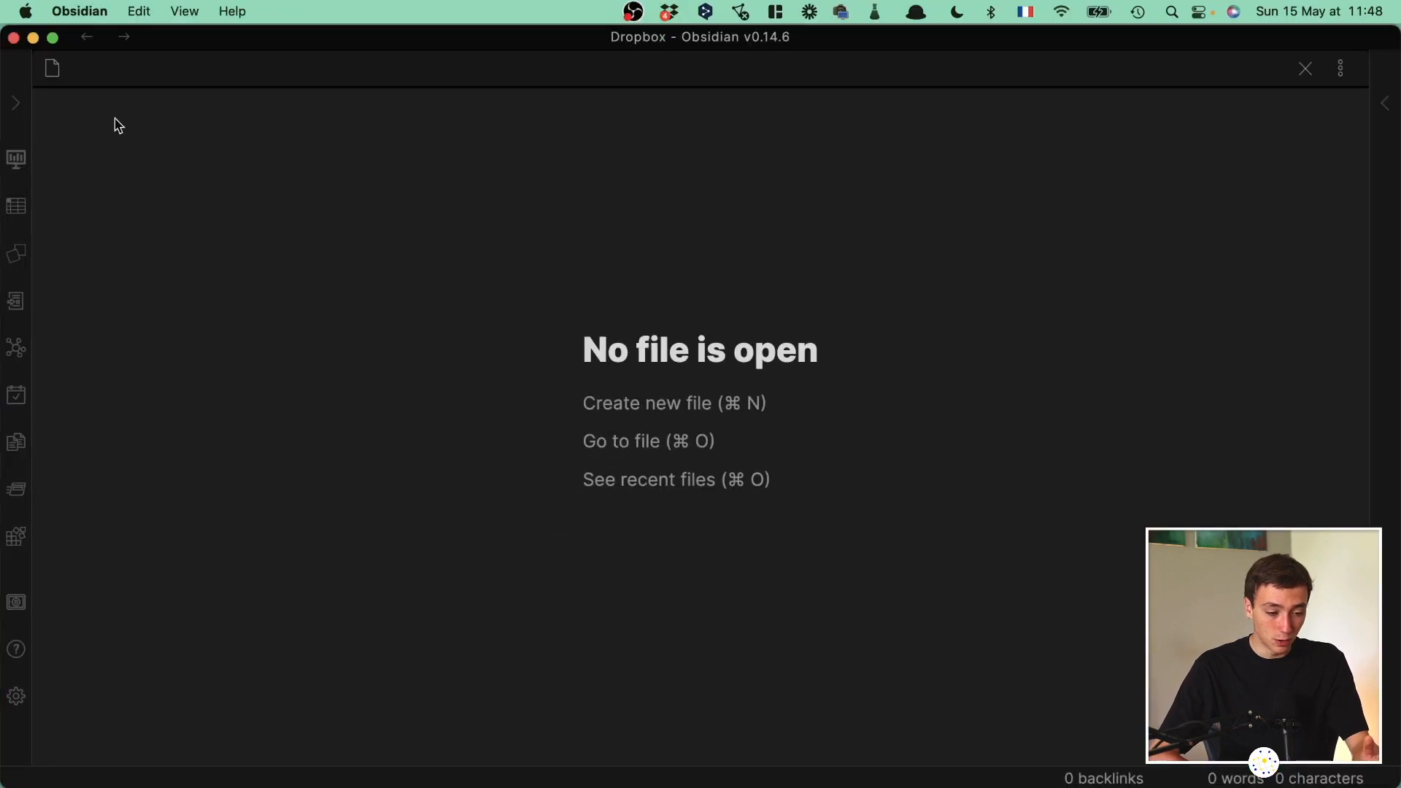
{"action": "left_click", "coordinate": [12, 616]}
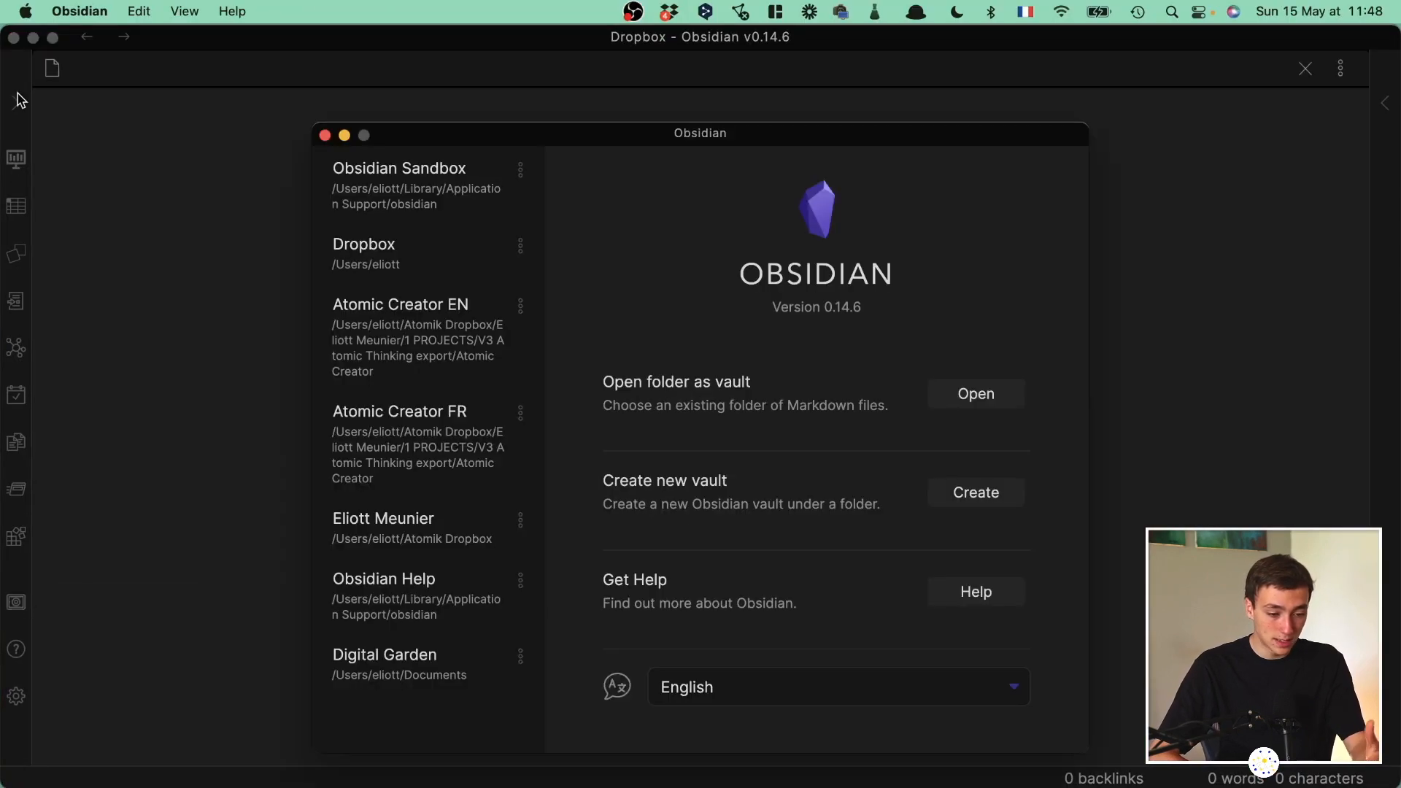
Close the Dropbox vault window and the browser window, and move the vault manager slightly higher on the desktop.
{"action": "left_click", "coordinate": [13, 37]}
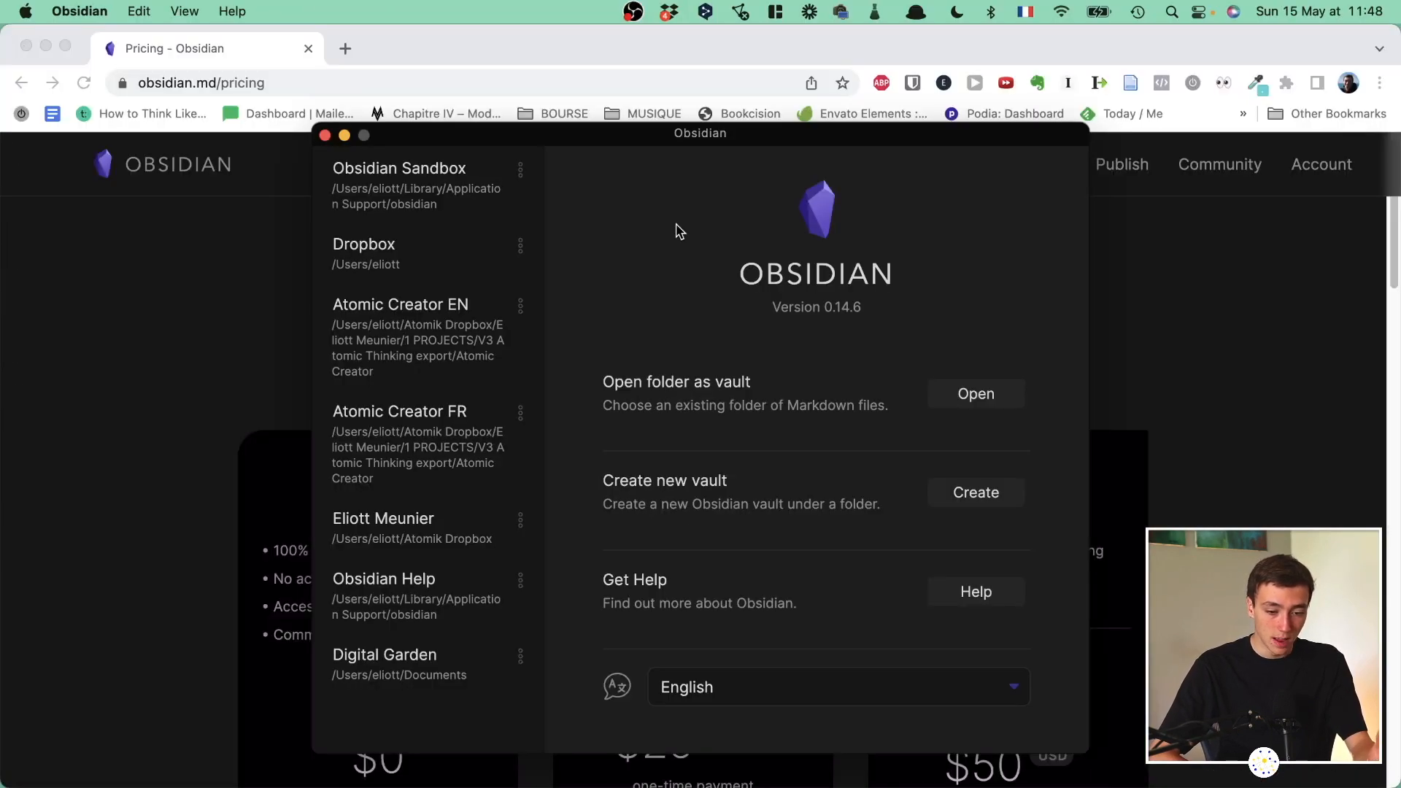
{"action": "left_click", "coordinate": [26, 46]}
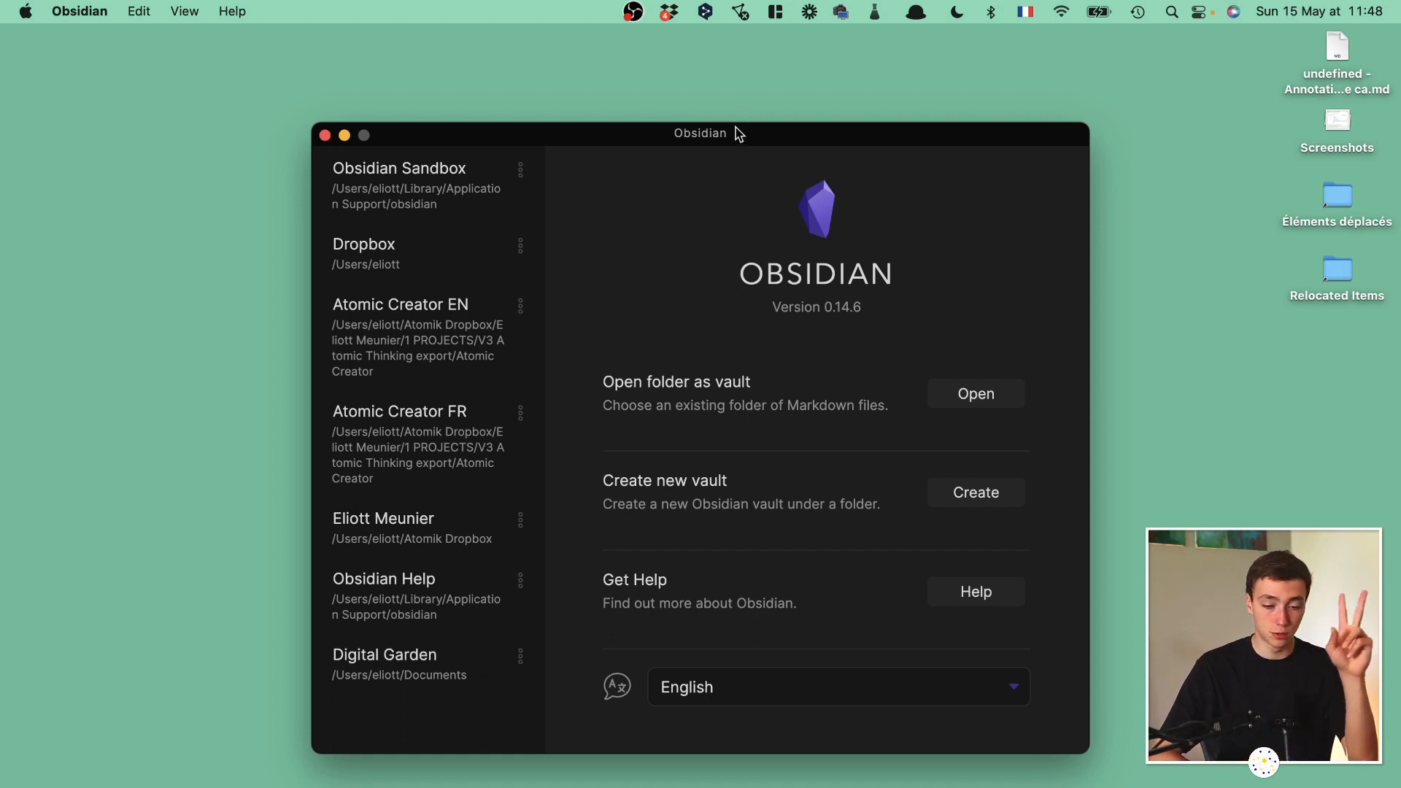
{"action": "left_click_drag", "start_coordinate": [741, 132], "coordinate": [738, 92]}
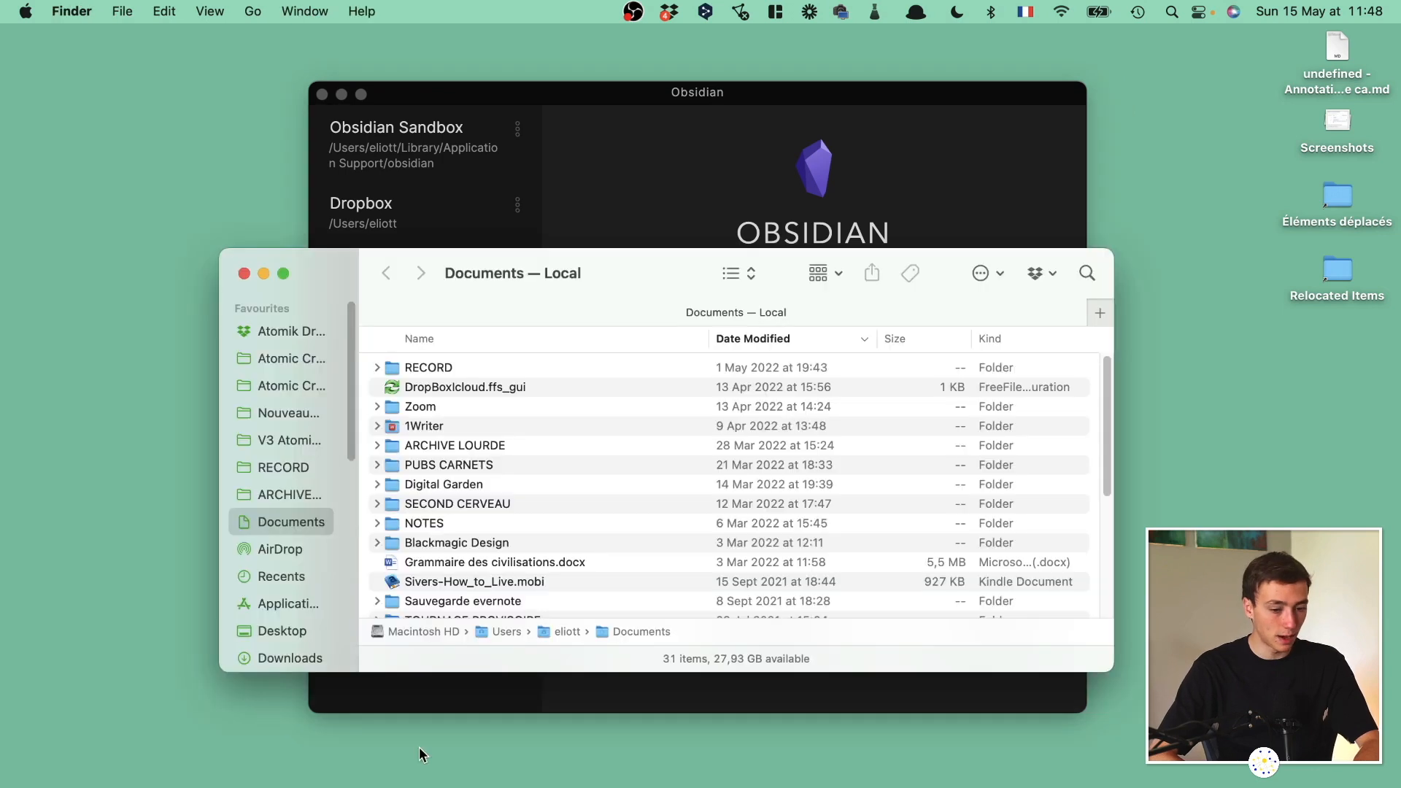
In Finder, browse from the personal Dropbox folder through 1 PROJECTS and Nouveau site Atomic Thinking to the Visuels folder.
{"action": "left_click", "coordinate": [288, 330]}
{"action": "double_click", "coordinate": [496, 391]}
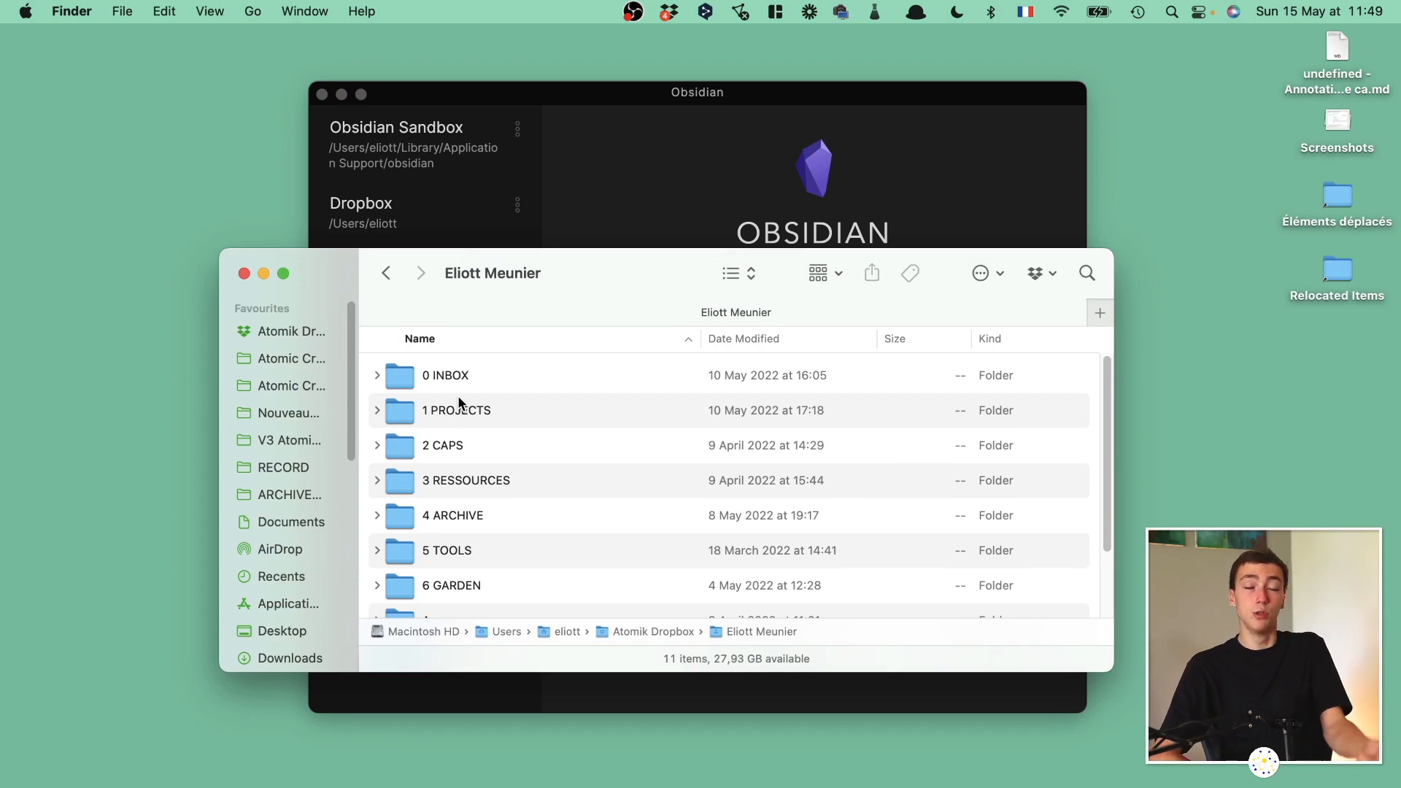
{"action": "double_click", "coordinate": [458, 409]}
{"action": "scroll", "coordinate": [500, 445], "scroll_direction": "down", "scroll_amount": 1}
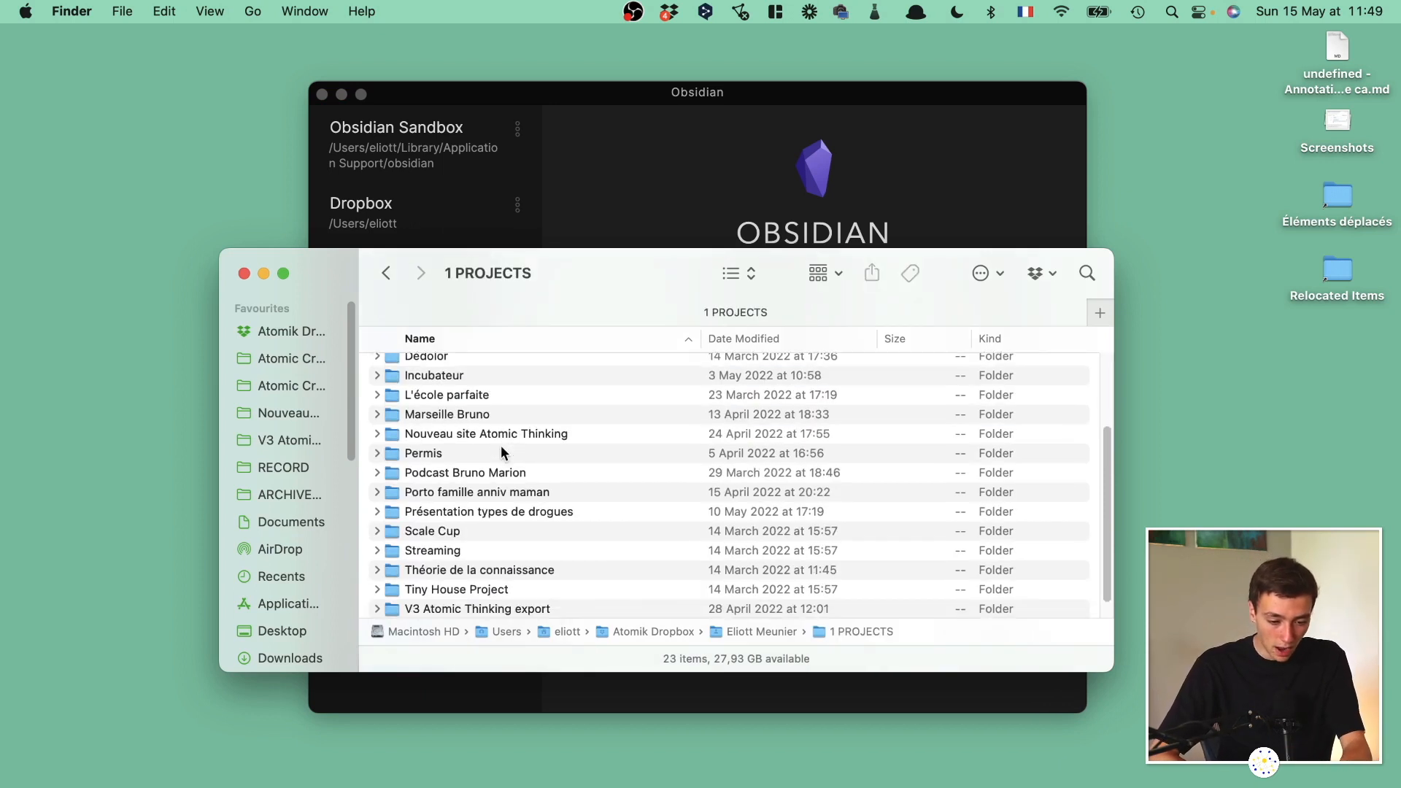
{"action": "double_click", "coordinate": [494, 426]}
{"action": "double_click", "coordinate": [447, 366]}
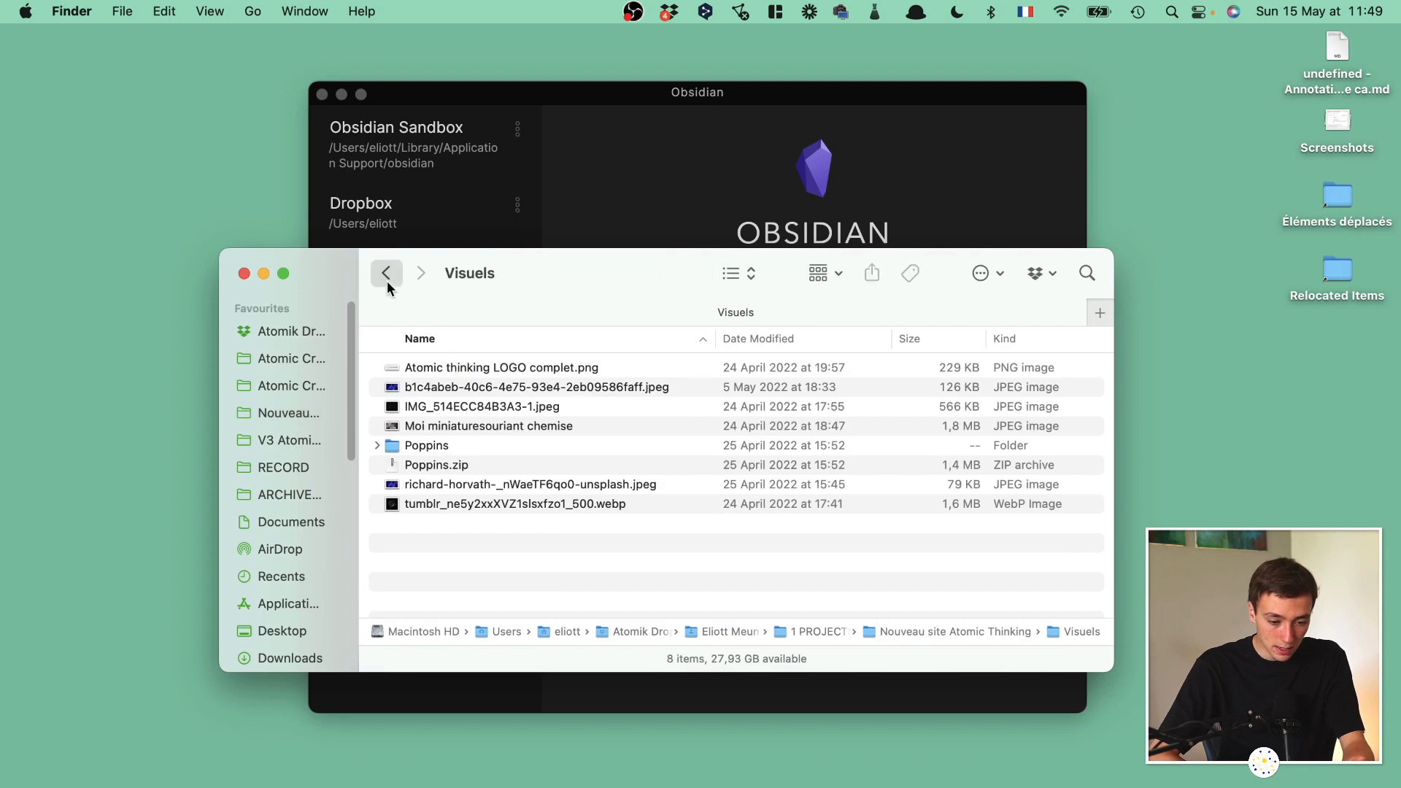
Return to the personal Dropbox folder and open the Archive folder inside 6 GARDEN.
{"action": "left_click", "coordinate": [386, 274]}
{"action": "left_click", "coordinate": [386, 274]}
{"action": "key", "text": "super+Up"}
{"action": "scroll", "coordinate": [430, 525], "scroll_direction": "down", "scroll_amount": 2}
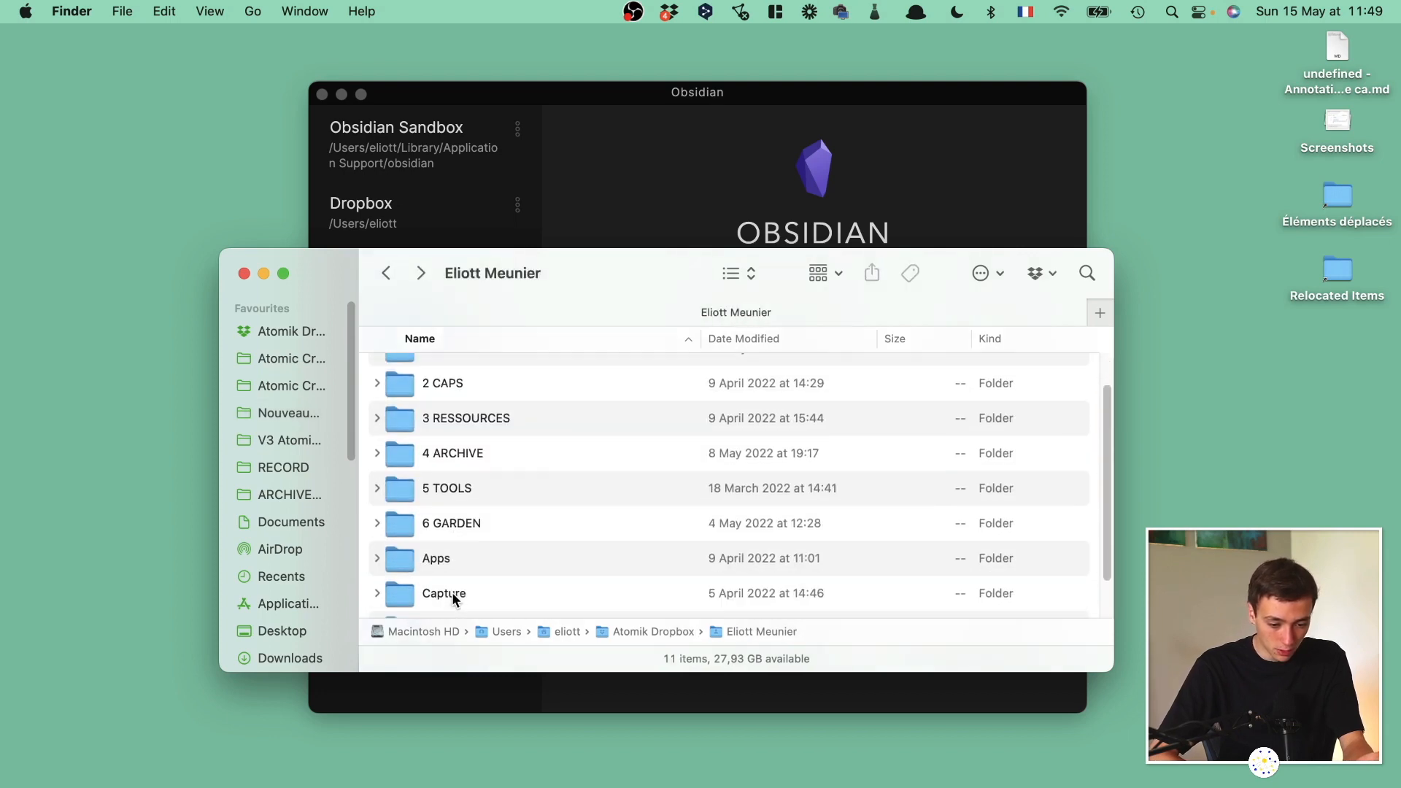
{"action": "double_click", "coordinate": [459, 532]}
{"action": "left_click", "coordinate": [454, 366]}
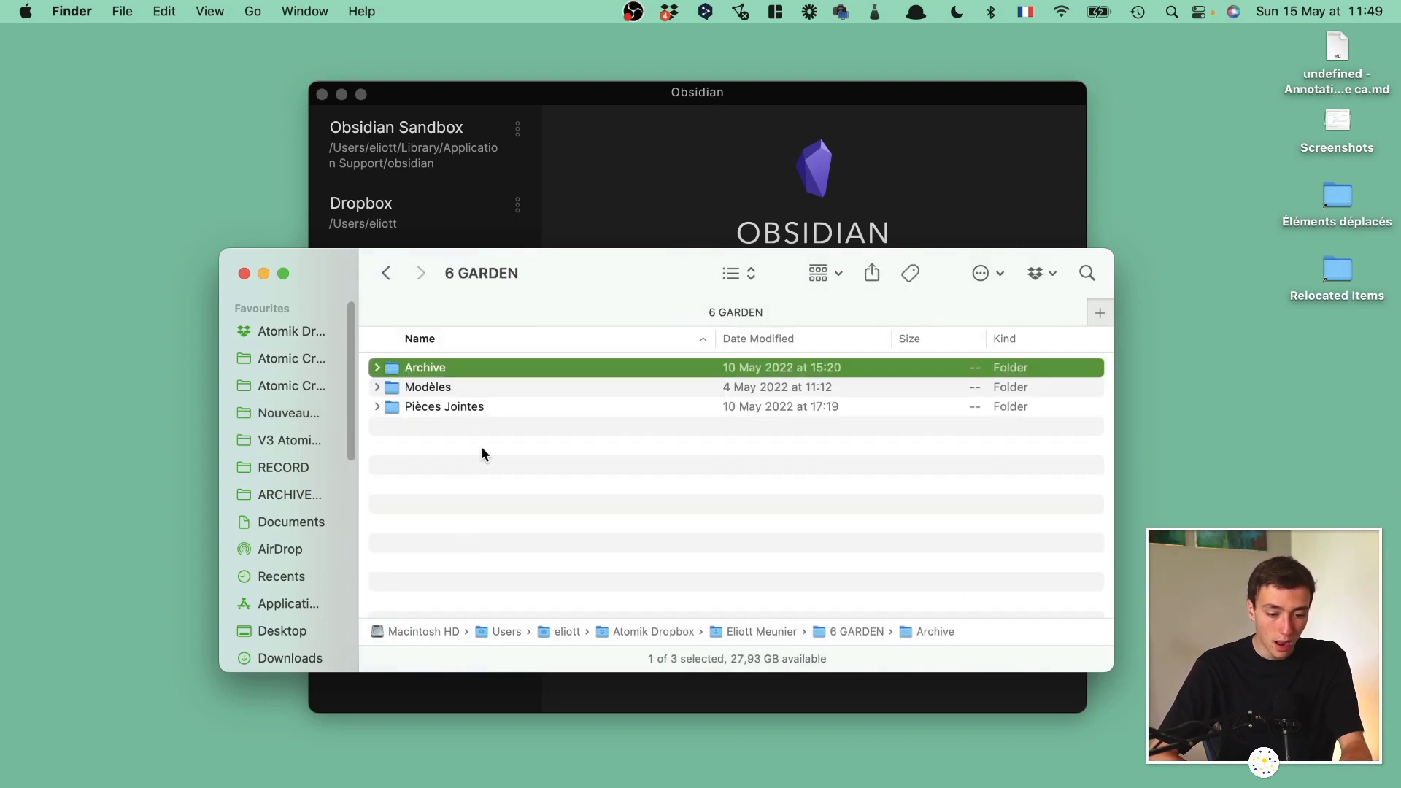
{"action": "key", "text": "super+Down"}
Find the note file Capturer BASB.md in the Archive folder and preview its Markdown content.
{"action": "scroll", "coordinate": [501, 443], "scroll_direction": "down", "scroll_amount": 5}
{"action": "scroll", "coordinate": [500, 444], "scroll_direction": "down", "scroll_amount": 1}
{"action": "left_click", "coordinate": [501, 445]}
{"action": "left_click", "coordinate": [501, 544]}
{"action": "key", "text": "space"}
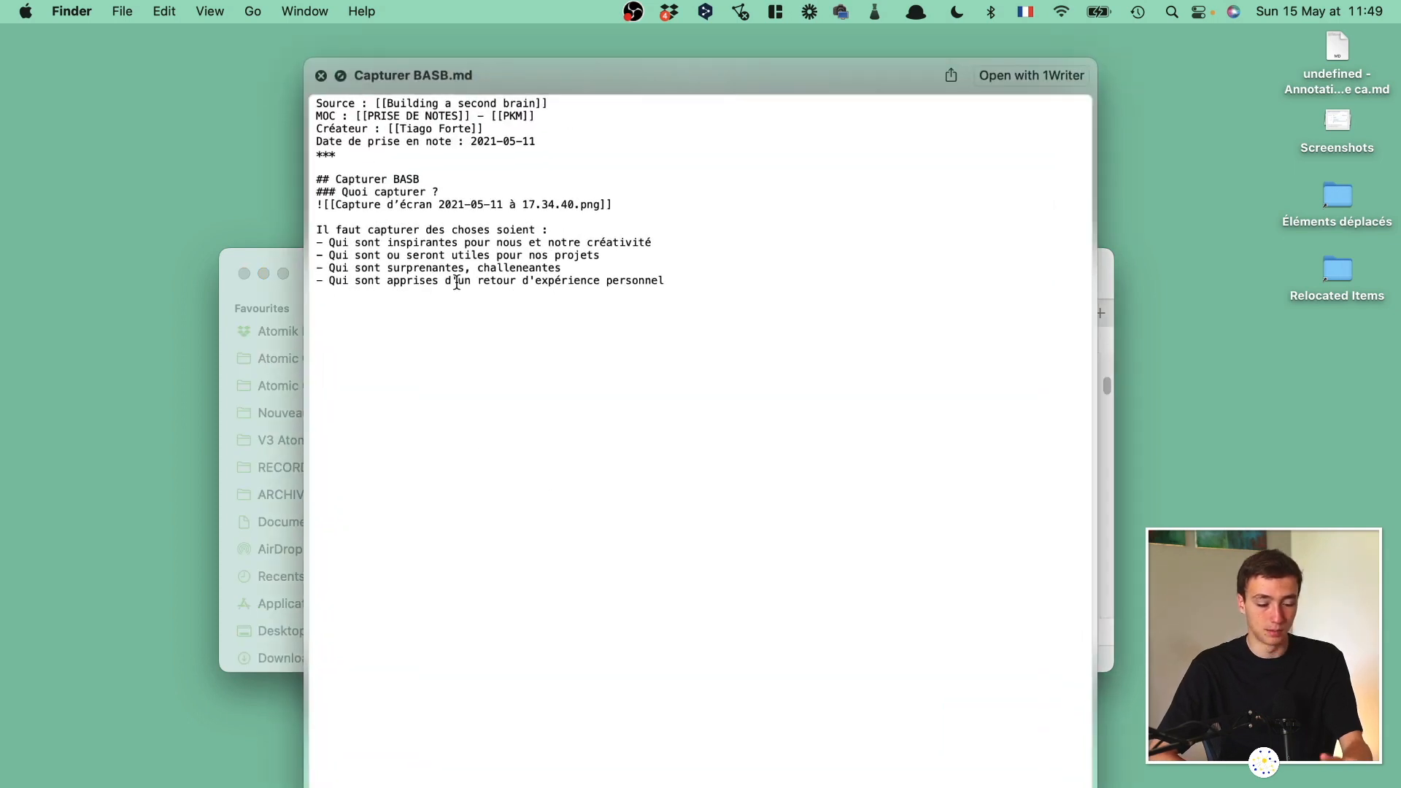
{"action": "key", "text": "space"}
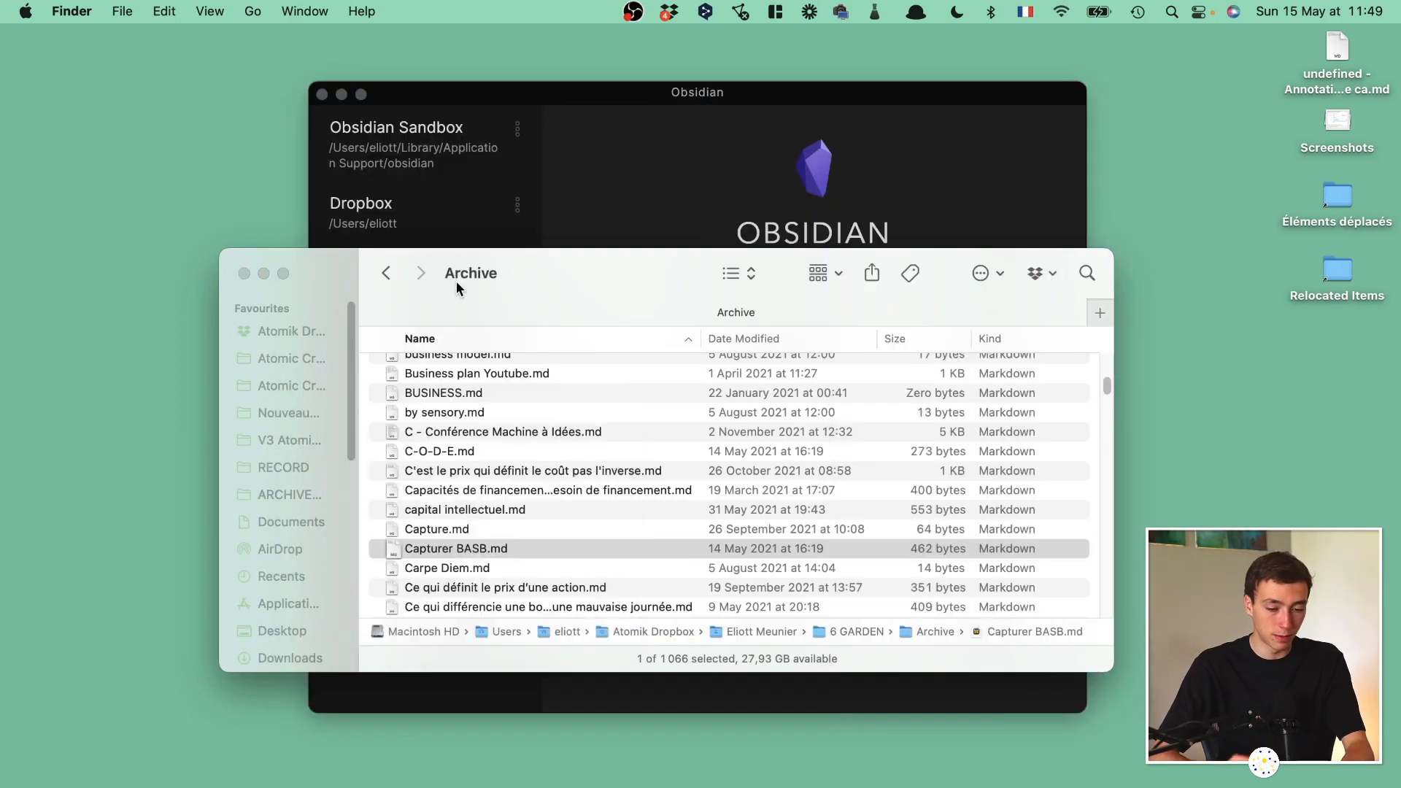
Preview Capturer BASB.md again and open it in Byword to view its Markdown text in another editor.
{"action": "key", "text": "space"}
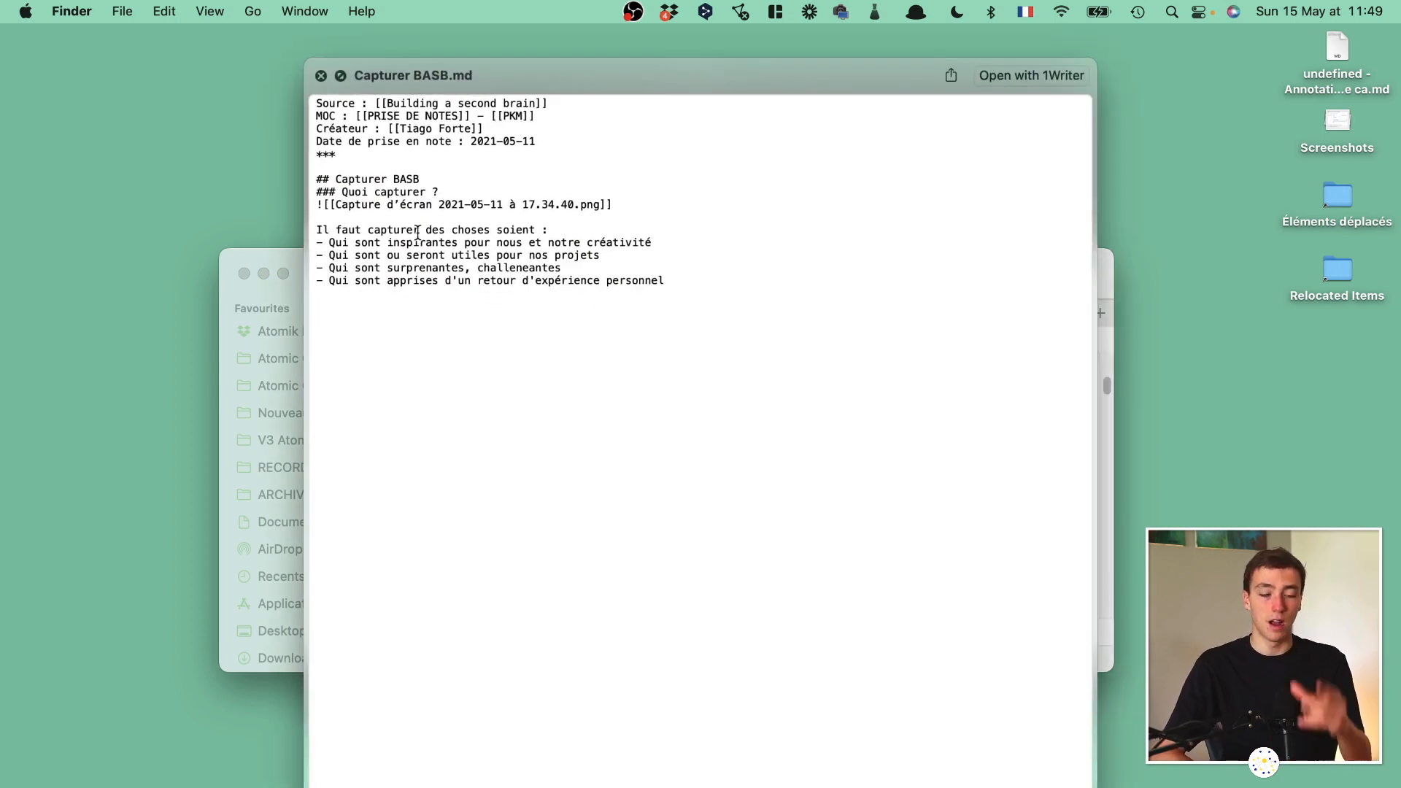
{"action": "key", "text": "space"}
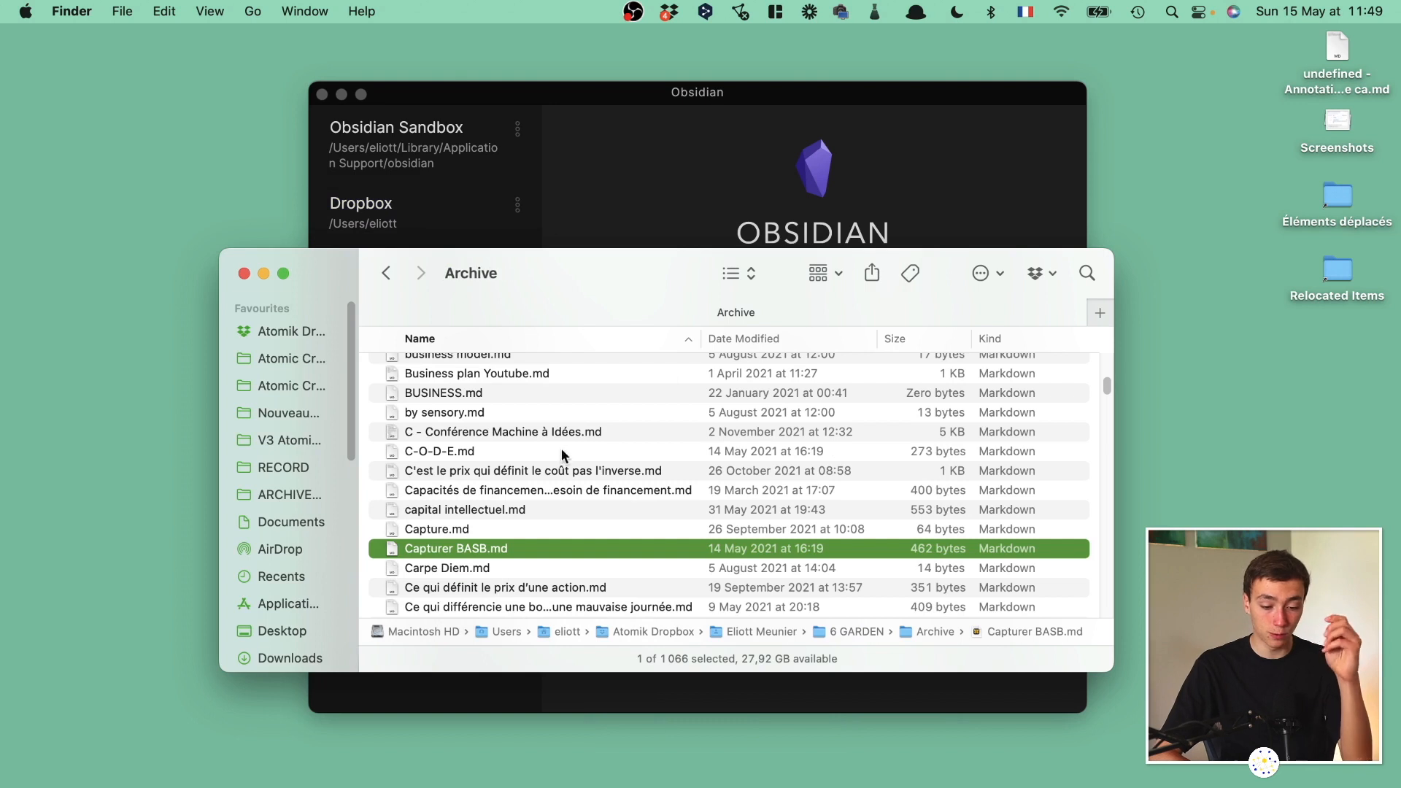
{"action": "right_click", "coordinate": [508, 549]}
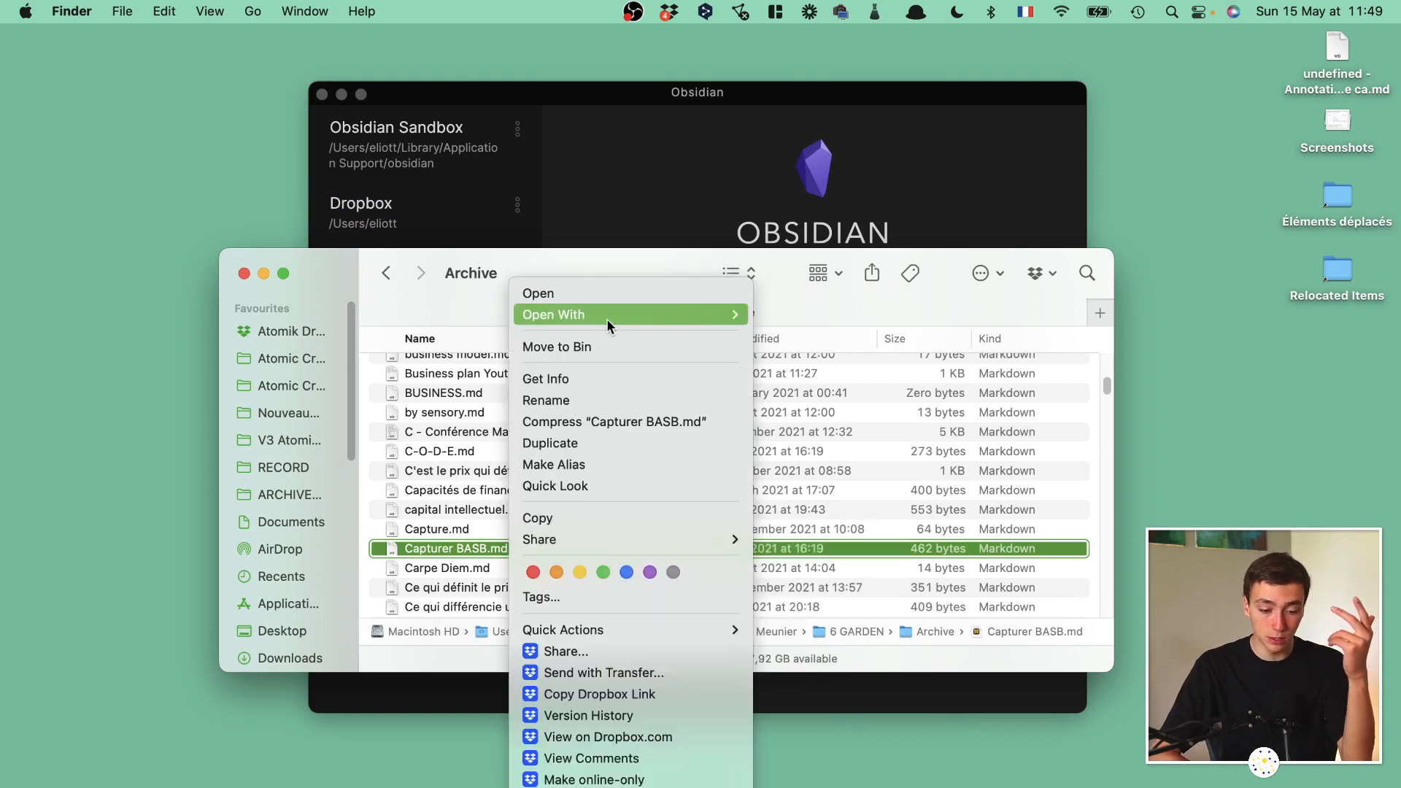
{"action": "mouse_move", "coordinate": [607, 317]}
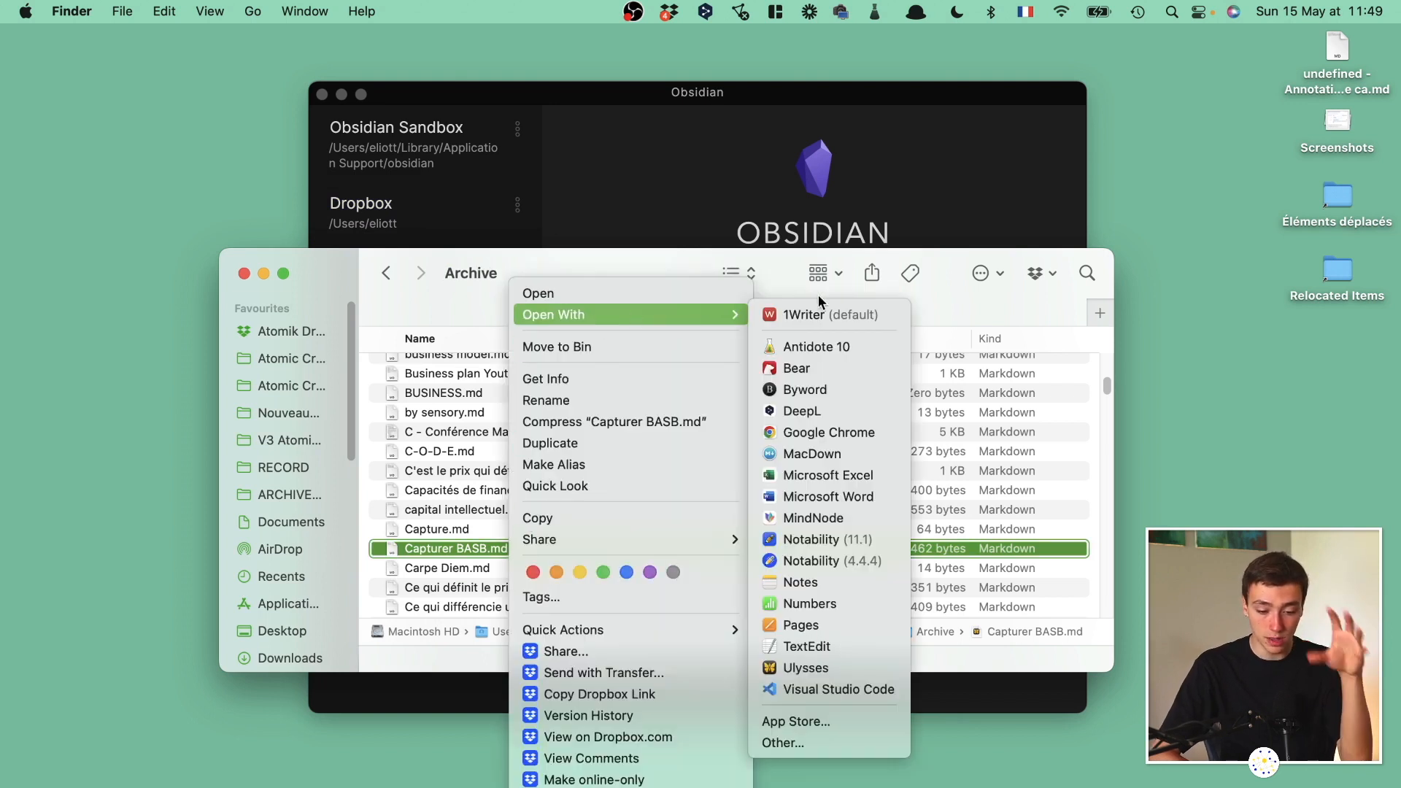
{"action": "left_click", "coordinate": [846, 387]}
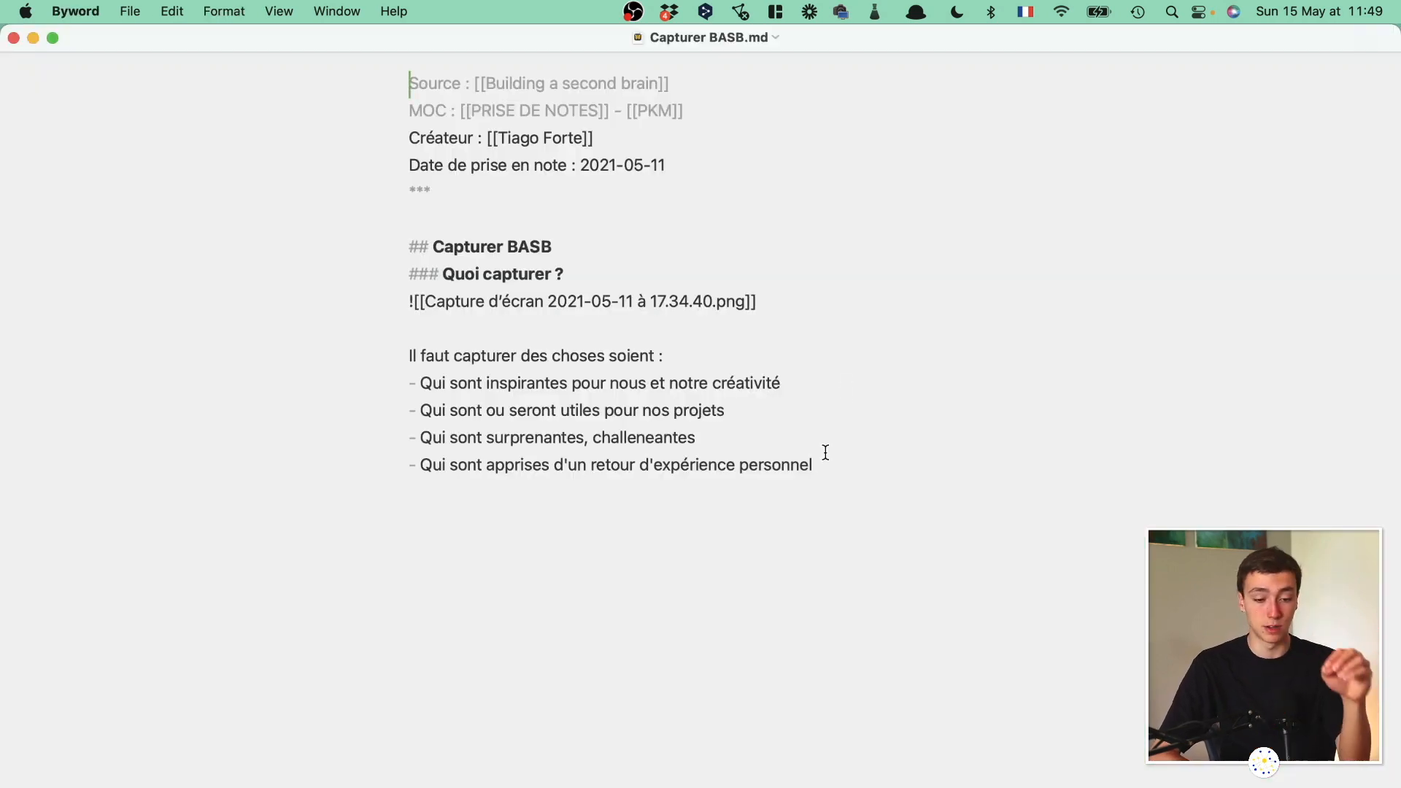
{"action": "left_click_drag", "start_coordinate": [823, 453], "coordinate": [463, 62]}
{"action": "left_click", "coordinate": [491, 165]}
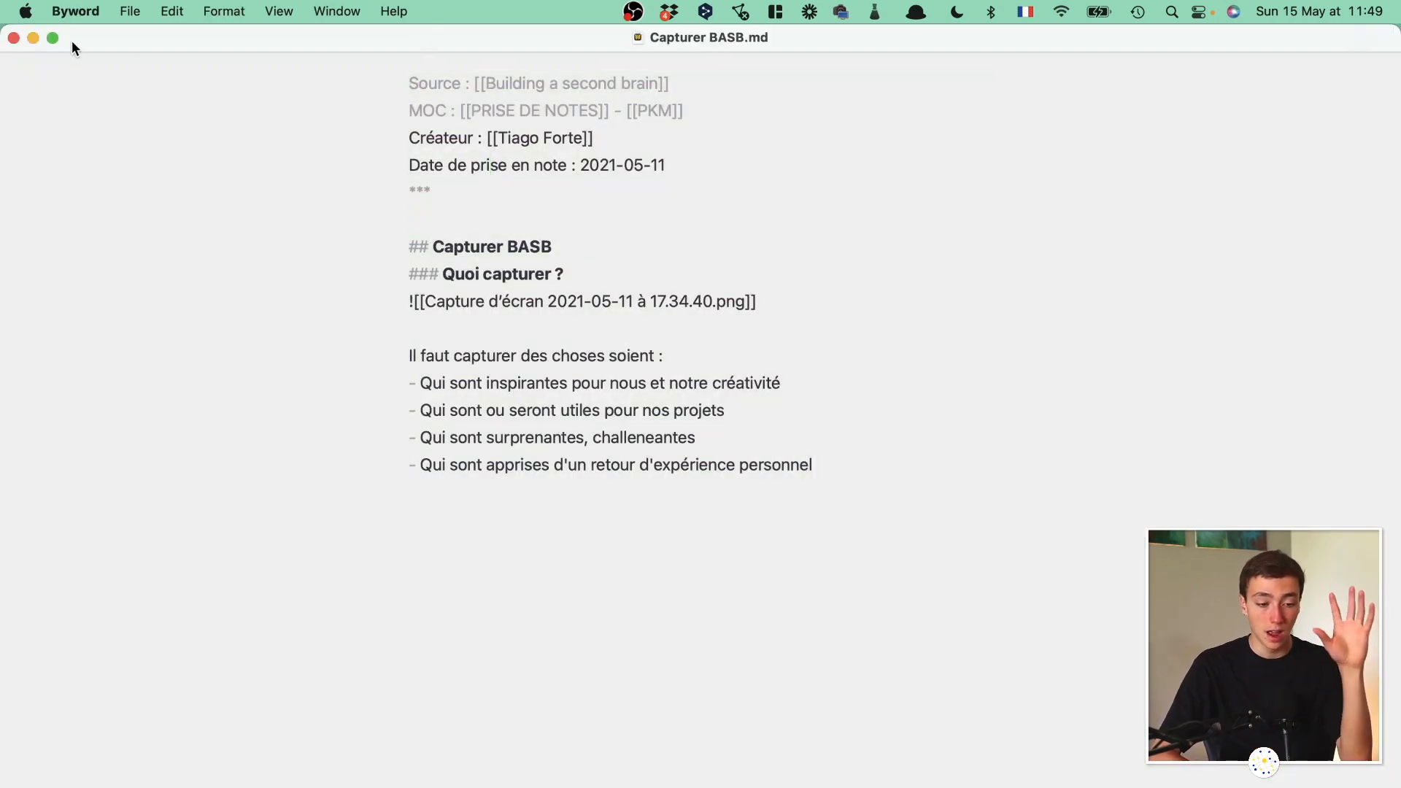
{"action": "left_click", "coordinate": [13, 38]}
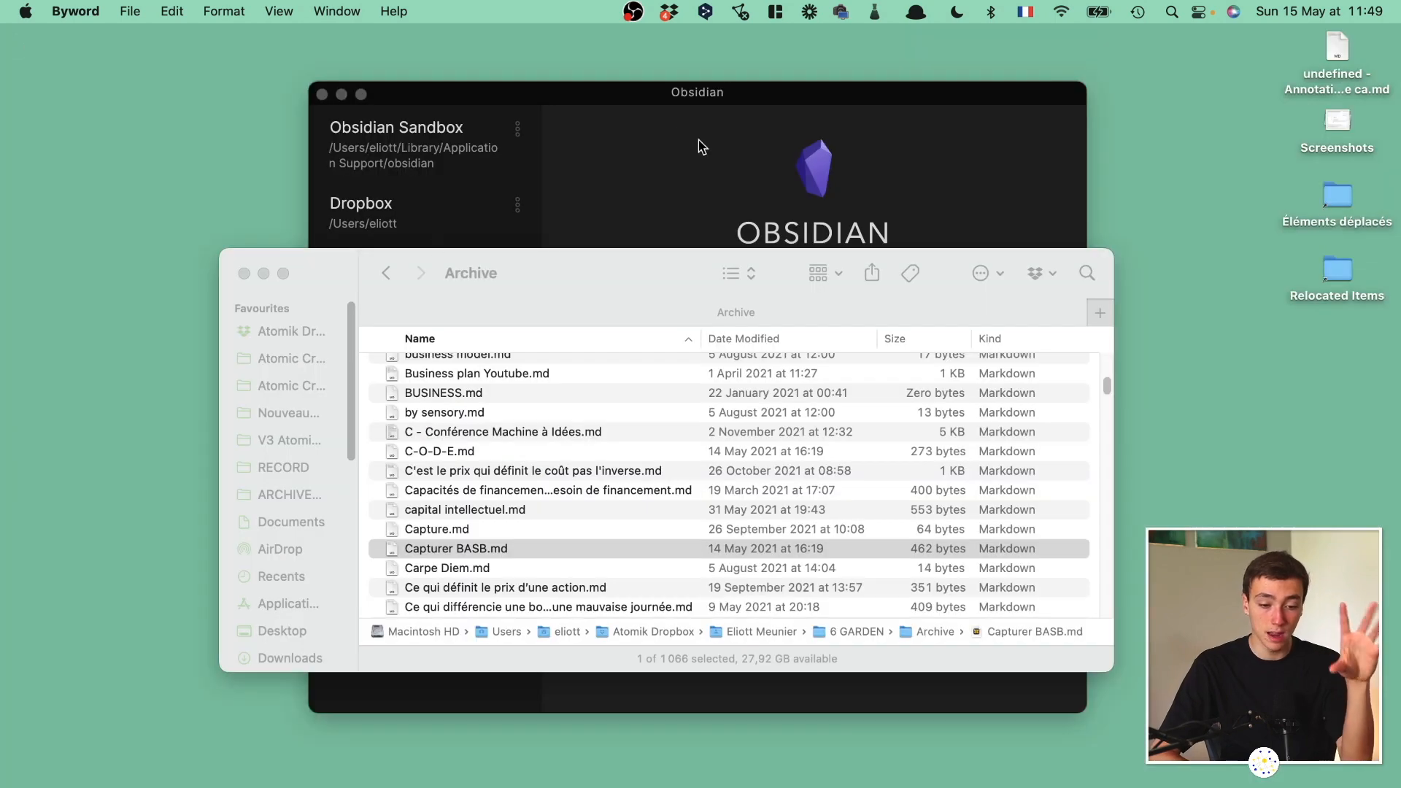
Close the Finder window and switch back to the Obsidian vault manager.
{"action": "left_click", "coordinate": [637, 276]}
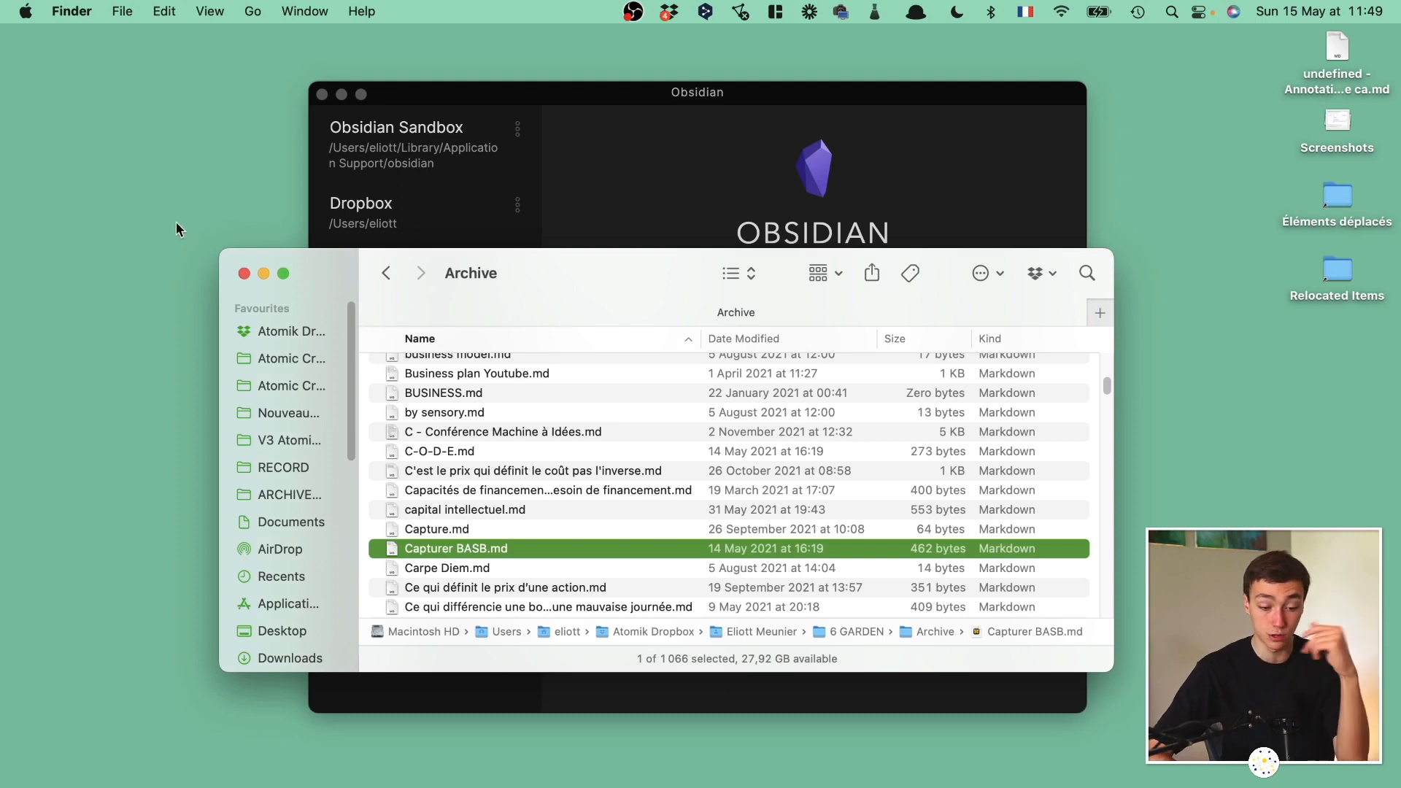
{"action": "left_click", "coordinate": [244, 273]}
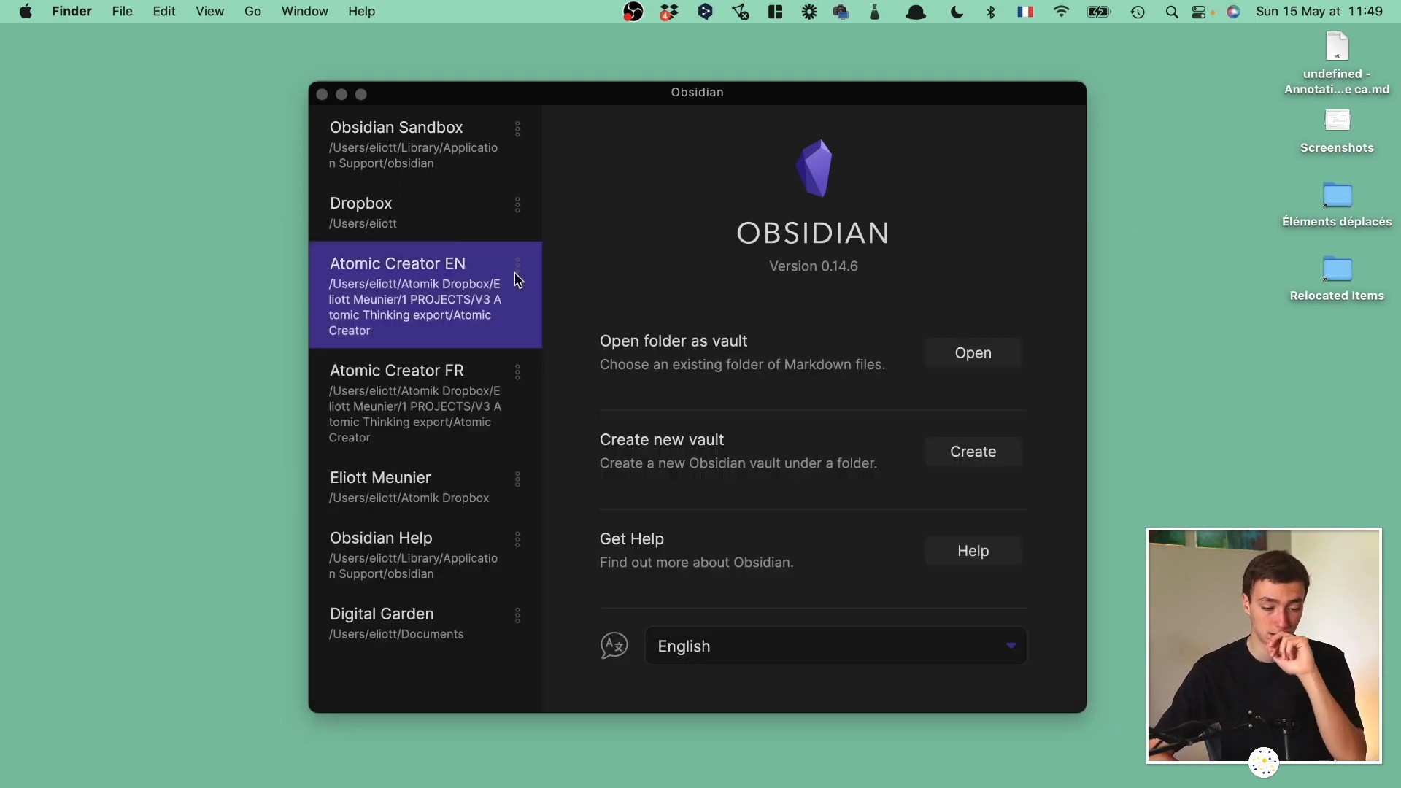
{"action": "left_click", "coordinate": [781, 291]}
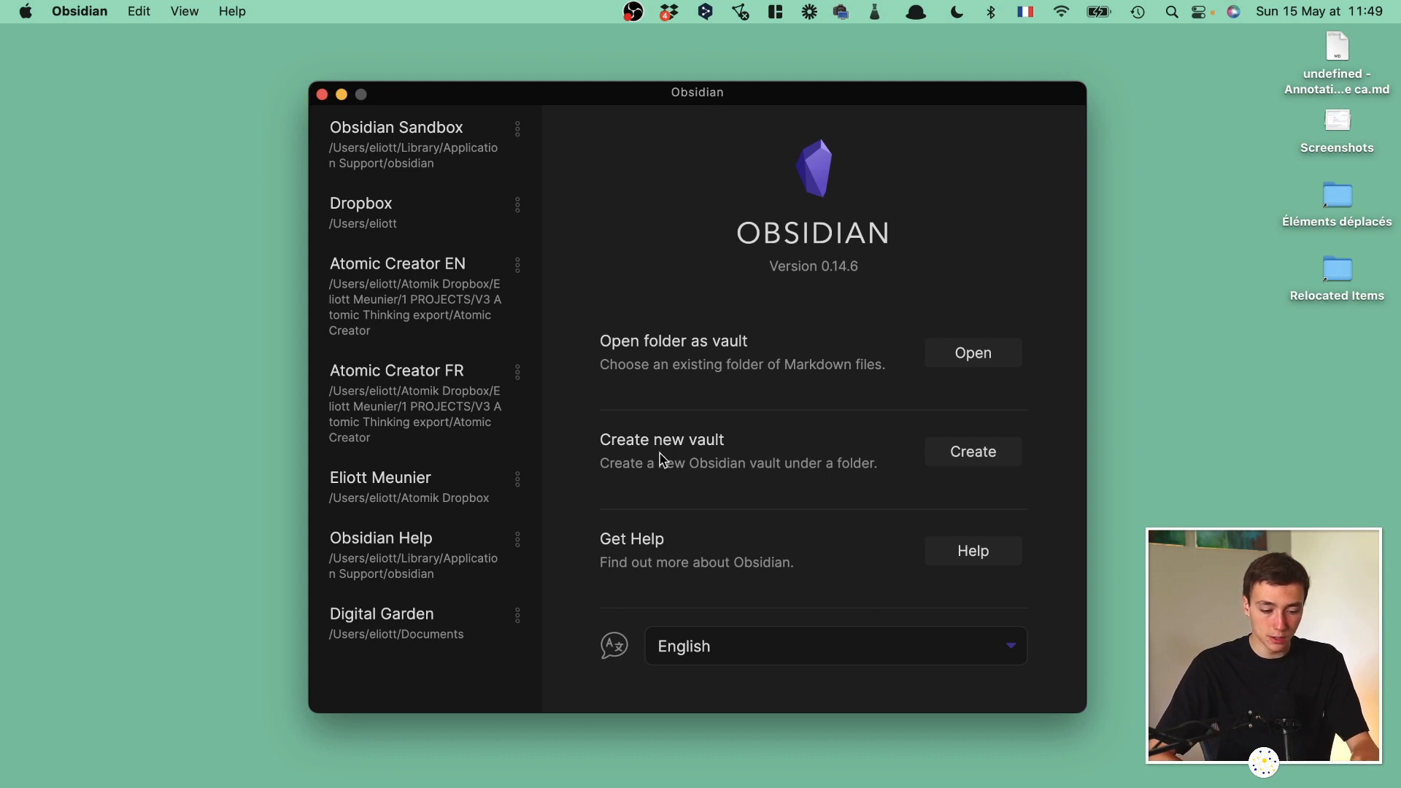
Try out the new vault setup with the Atomik Dropbox folder as its location, and return without creating it.
{"action": "left_click", "coordinate": [996, 466]}
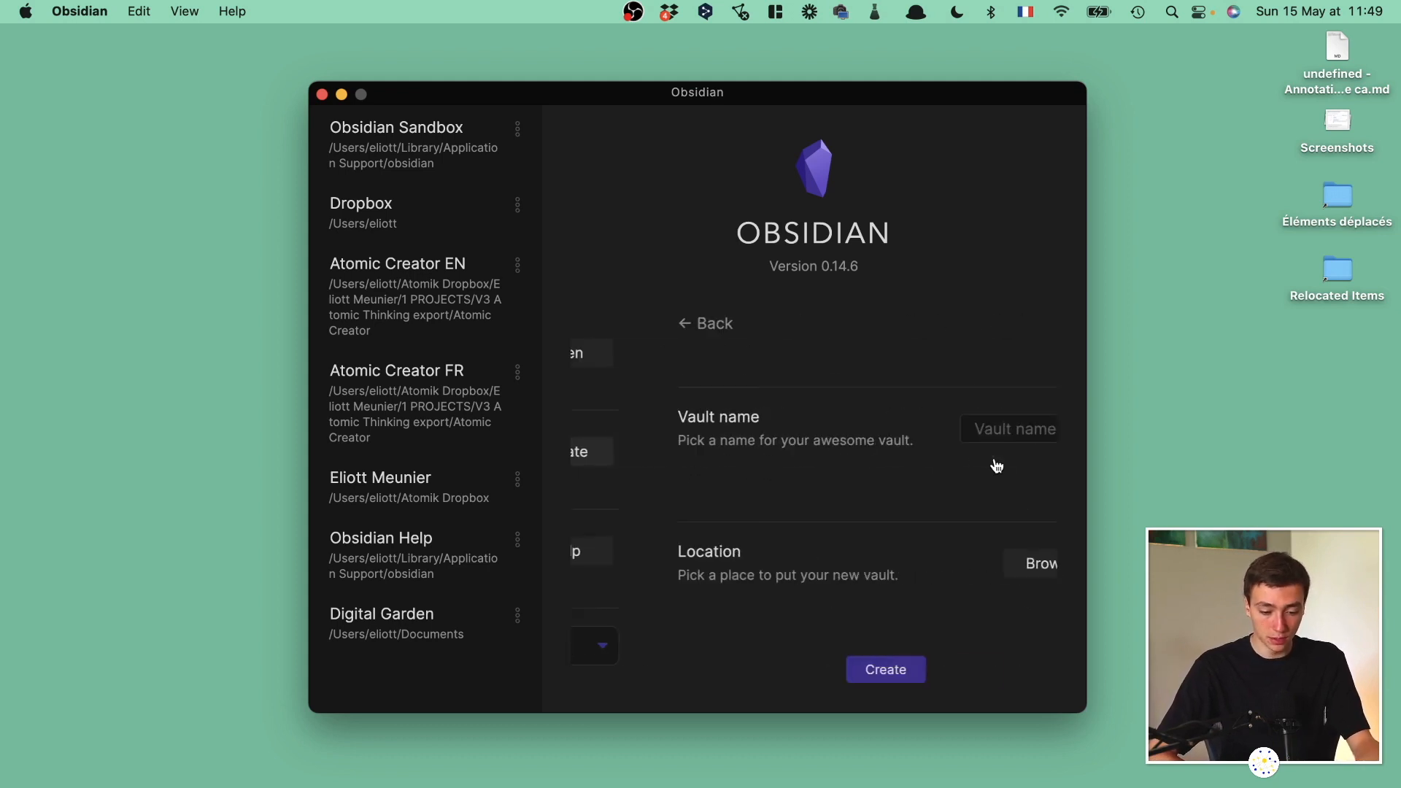
{"action": "left_click", "coordinate": [991, 553]}
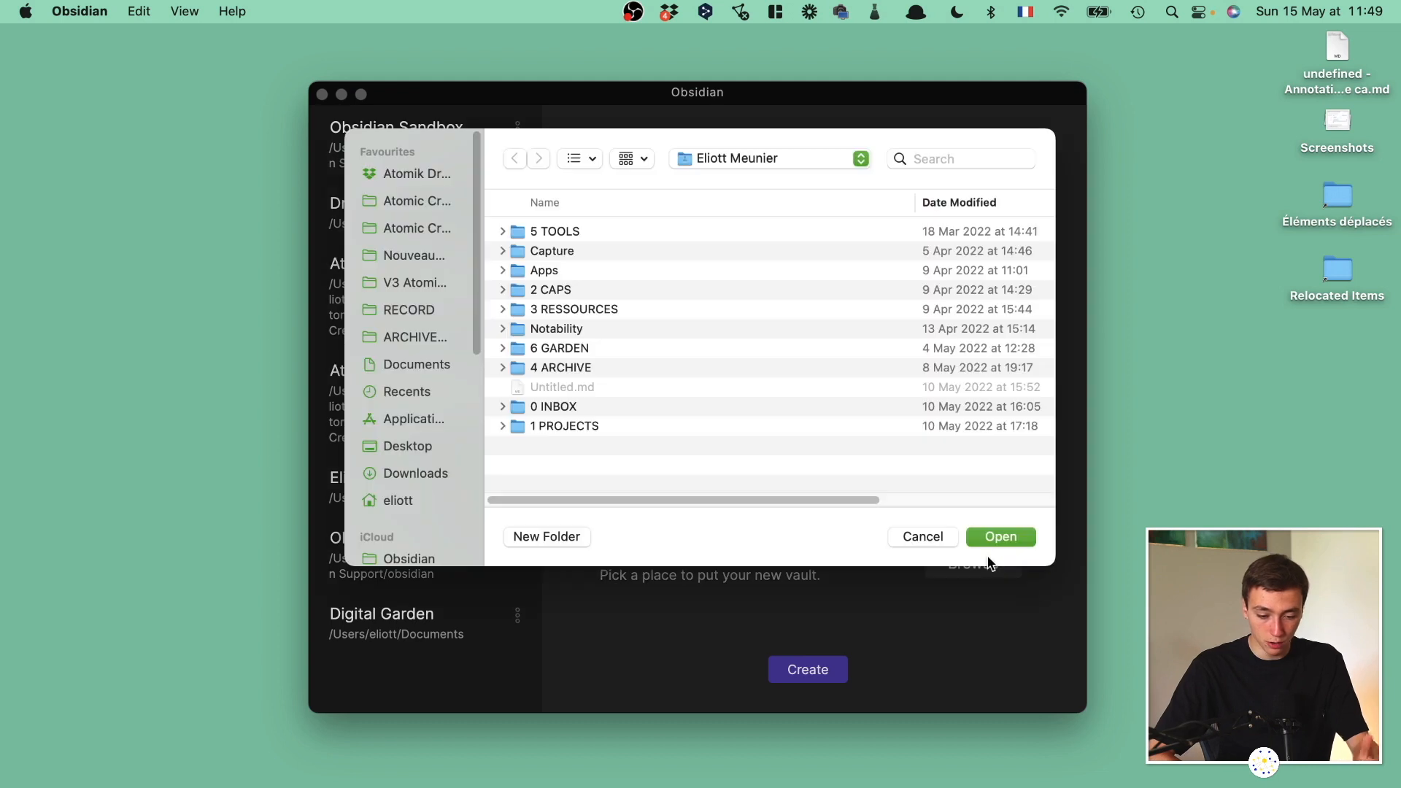
{"action": "left_click", "coordinate": [394, 173]}
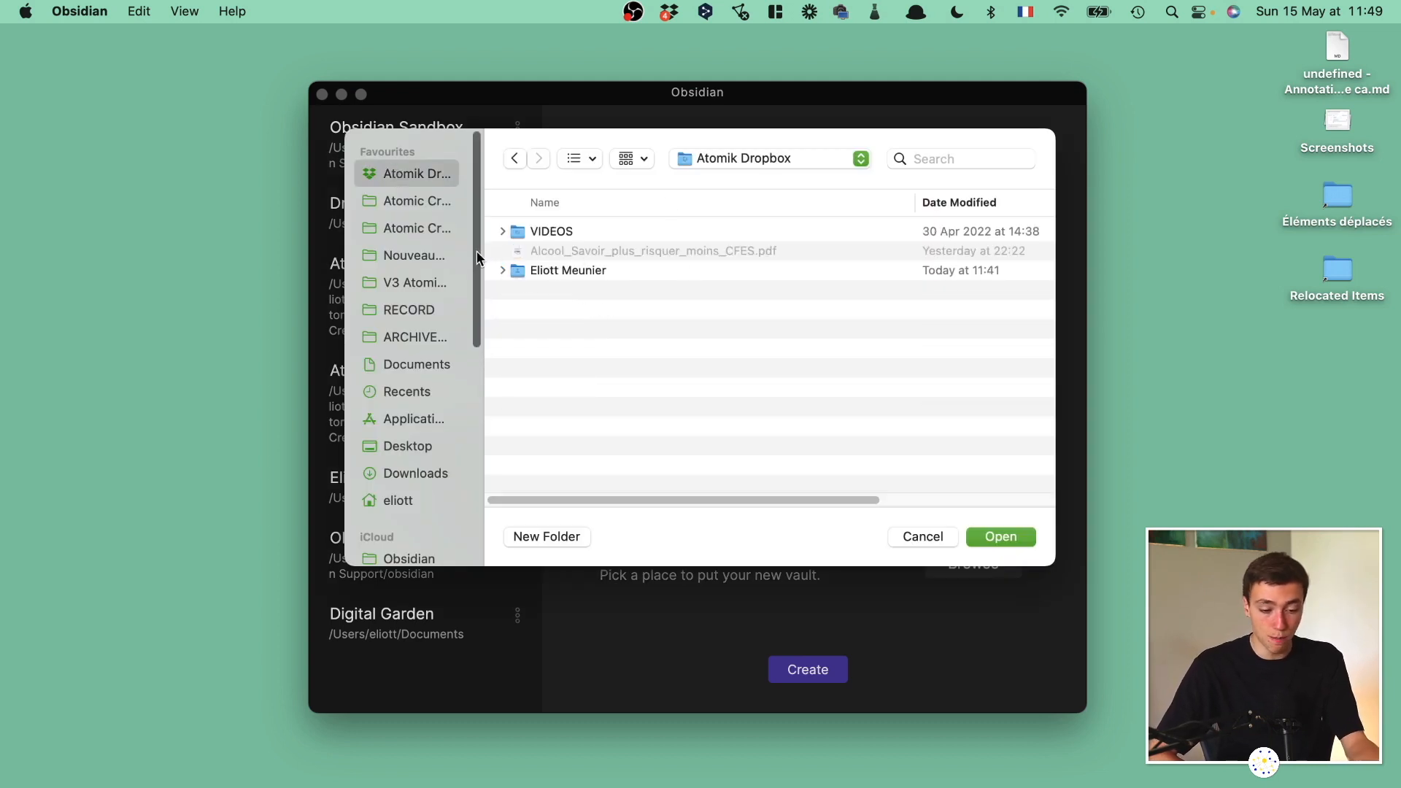
{"action": "scroll", "coordinate": [477, 406], "scroll_direction": "down", "scroll_amount": 8}
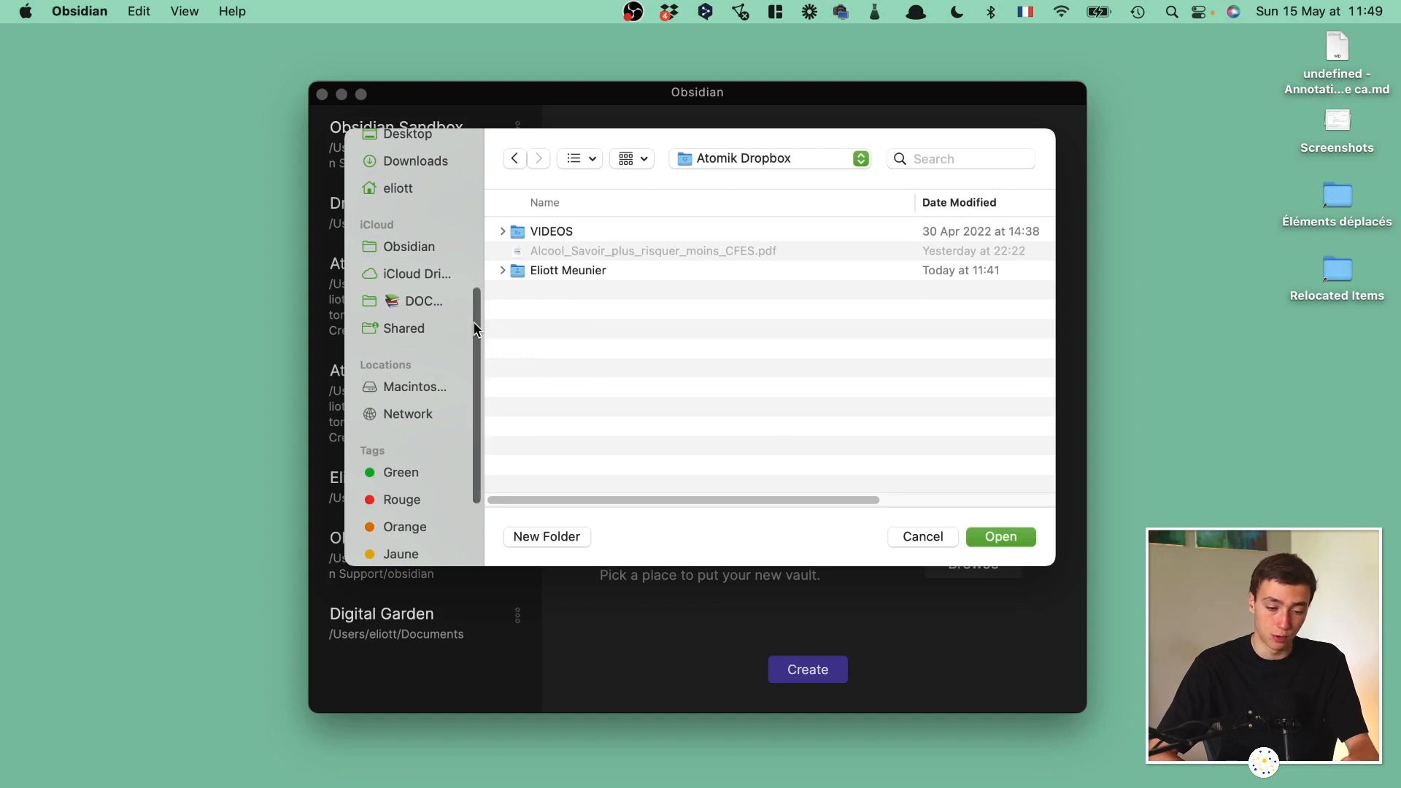
{"action": "scroll", "coordinate": [467, 329], "scroll_direction": "up", "scroll_amount": 10}
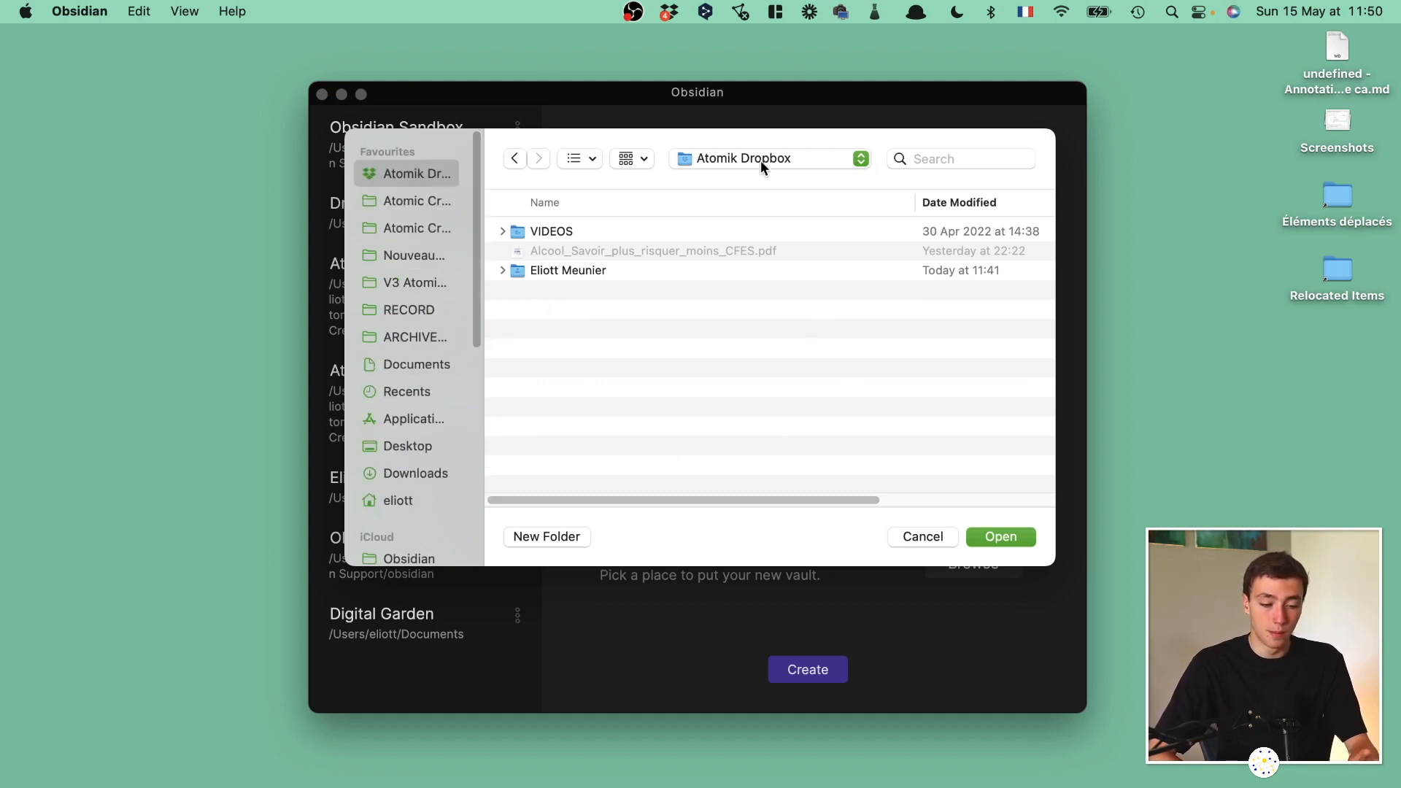
{"action": "left_click", "coordinate": [980, 540]}
{"action": "left_click", "coordinate": [629, 324]}
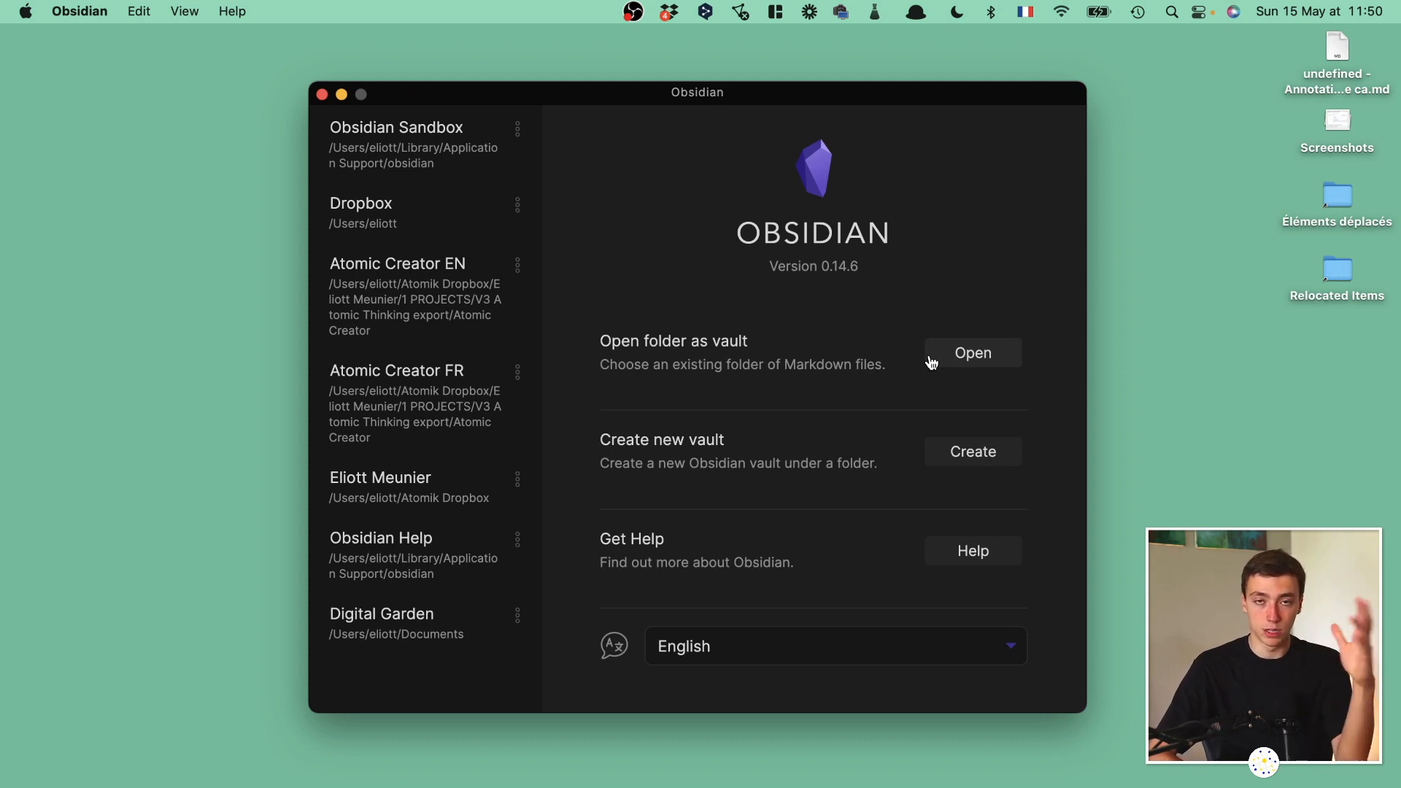
Browse to the personal Dropbox folder as an existing folder to open as a vault, sort it by name, and cancel.
{"action": "left_click", "coordinate": [931, 362]}
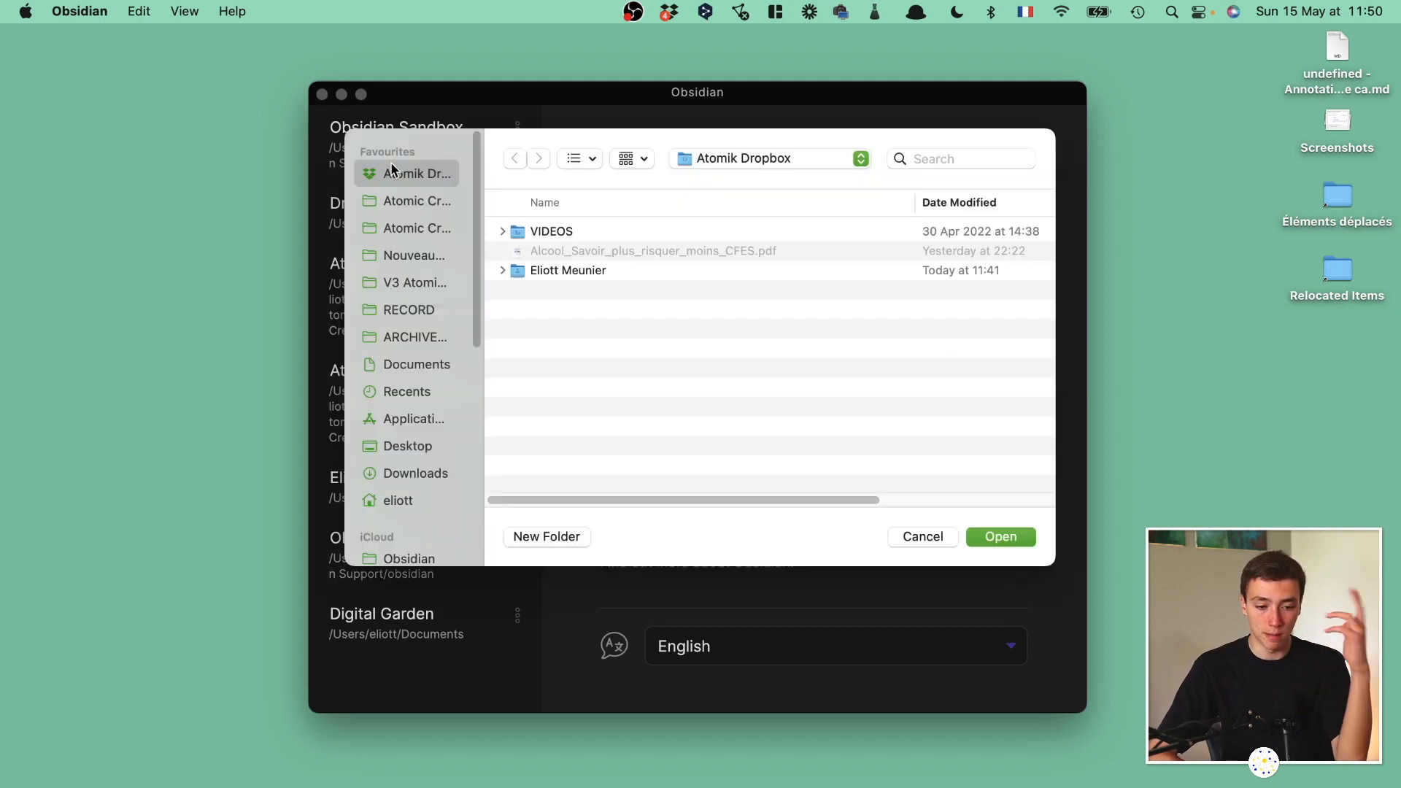
{"action": "left_click", "coordinate": [541, 268]}
{"action": "double_click", "coordinate": [554, 269]}
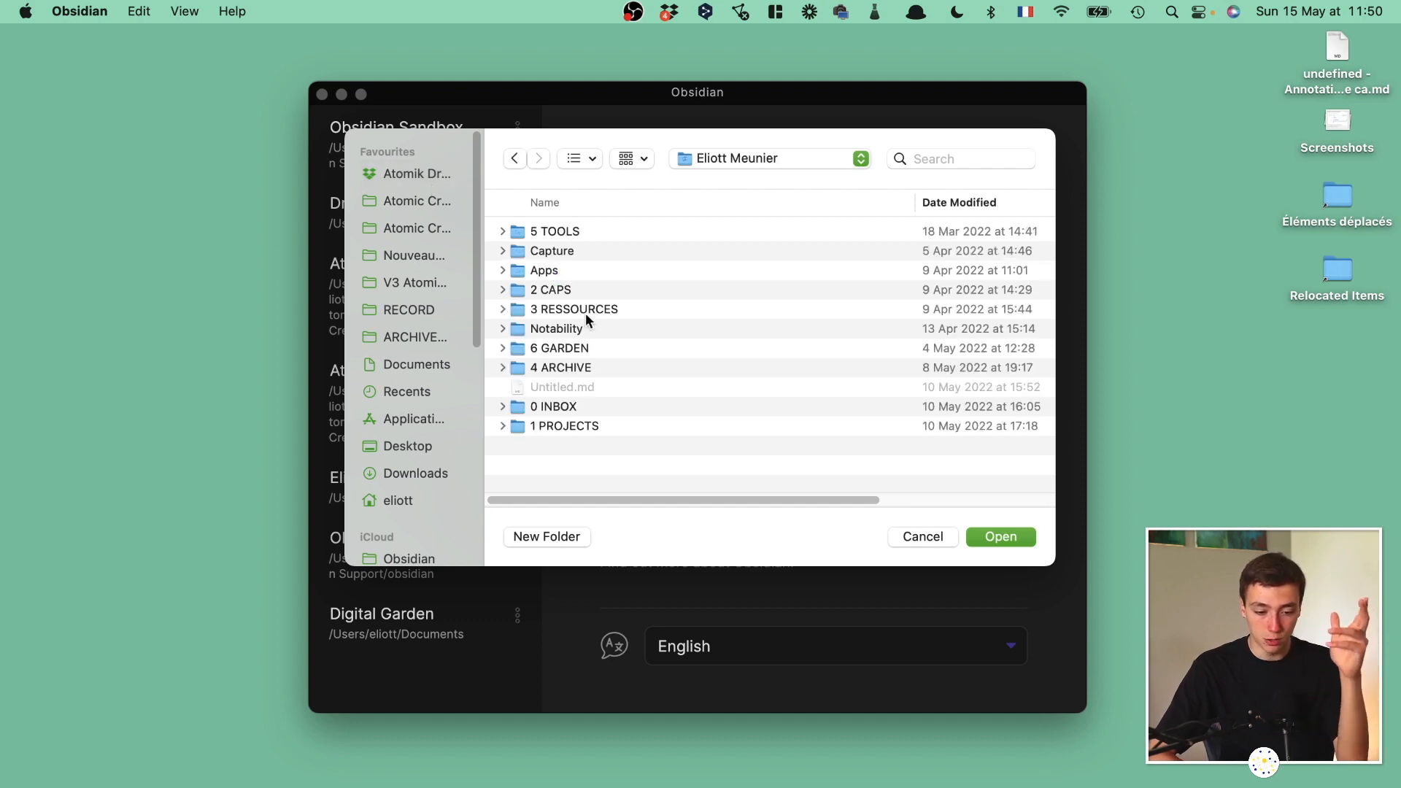
{"action": "left_click", "coordinate": [758, 194]}
{"action": "left_click", "coordinate": [763, 204]}
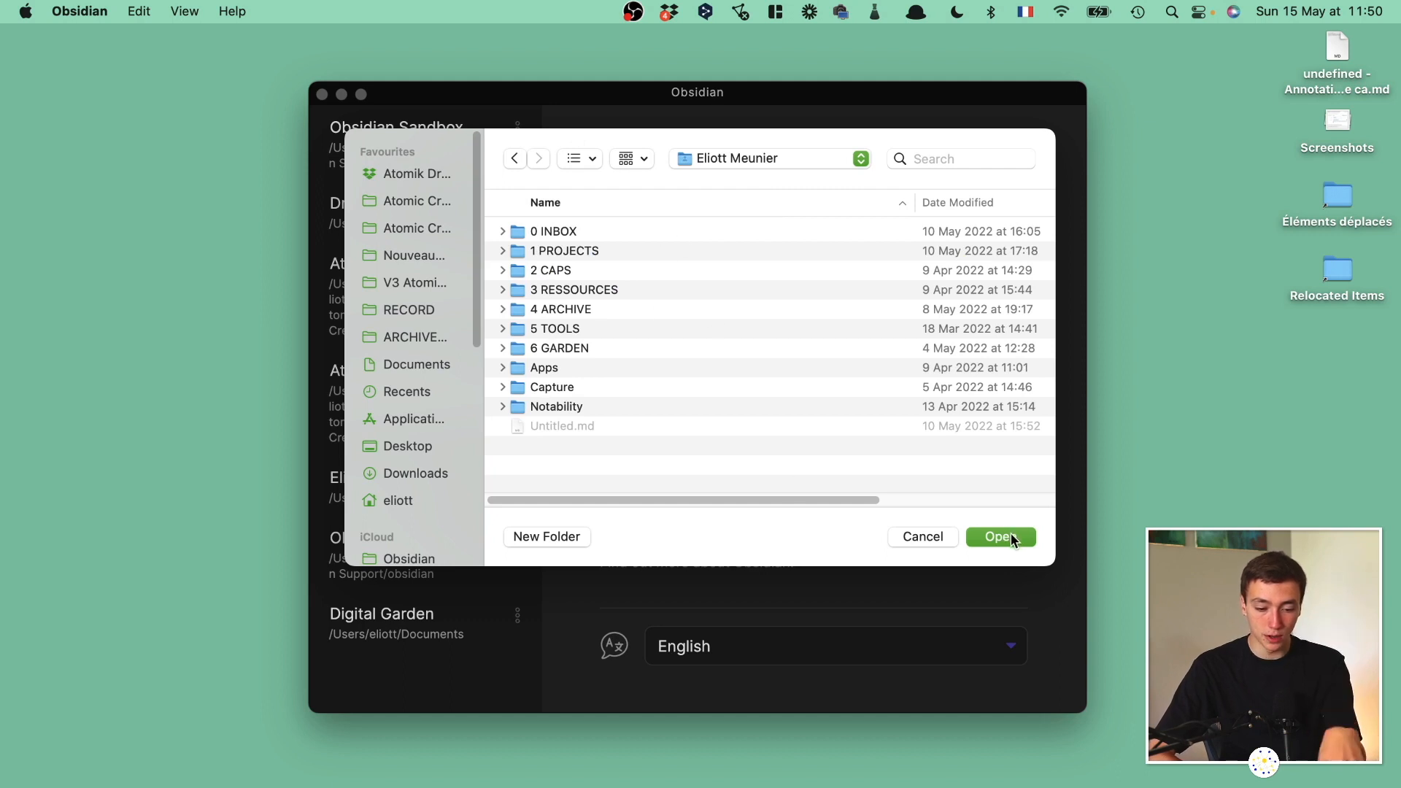
{"action": "left_click", "coordinate": [945, 541]}
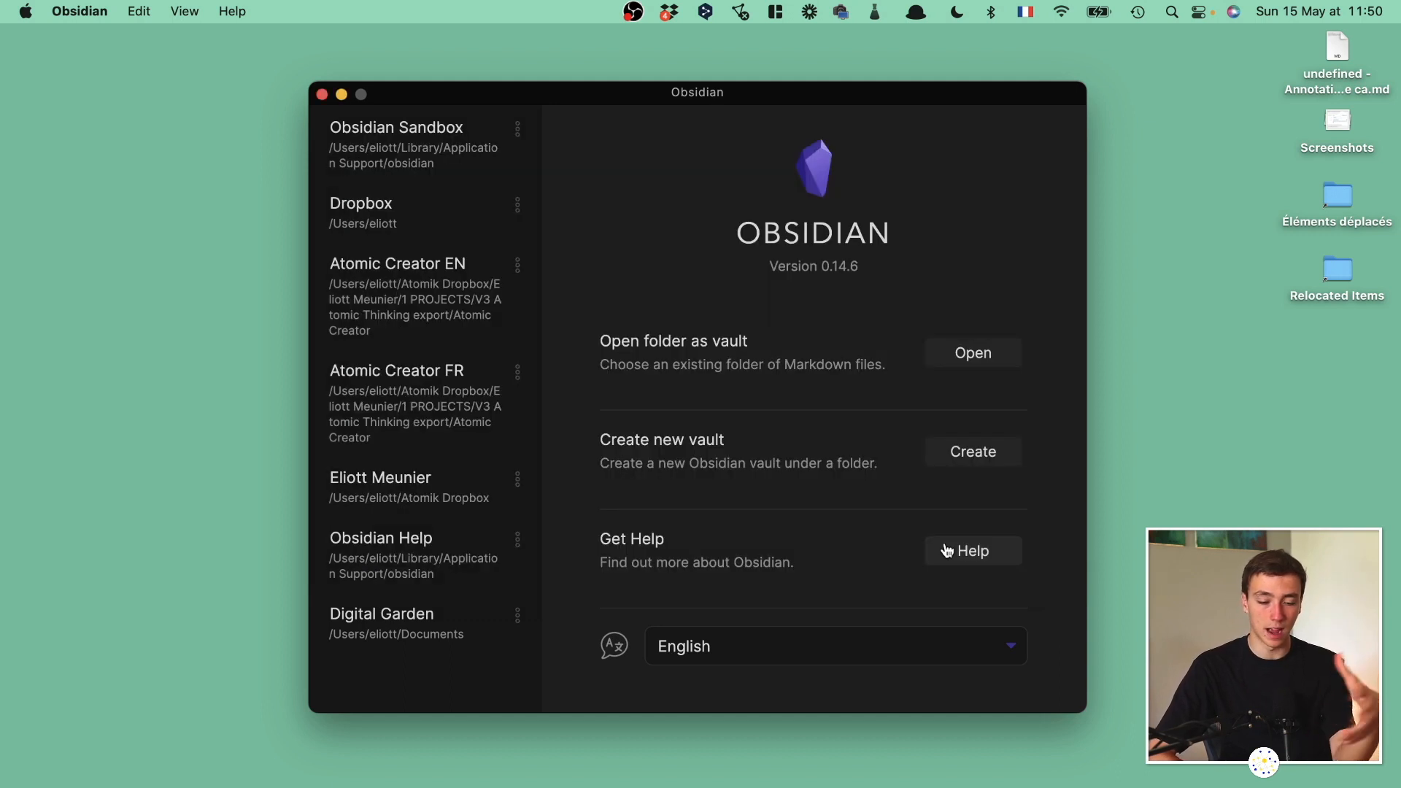
Create a new vault named test in the Downloads folder.
{"action": "left_click", "coordinate": [961, 456]}
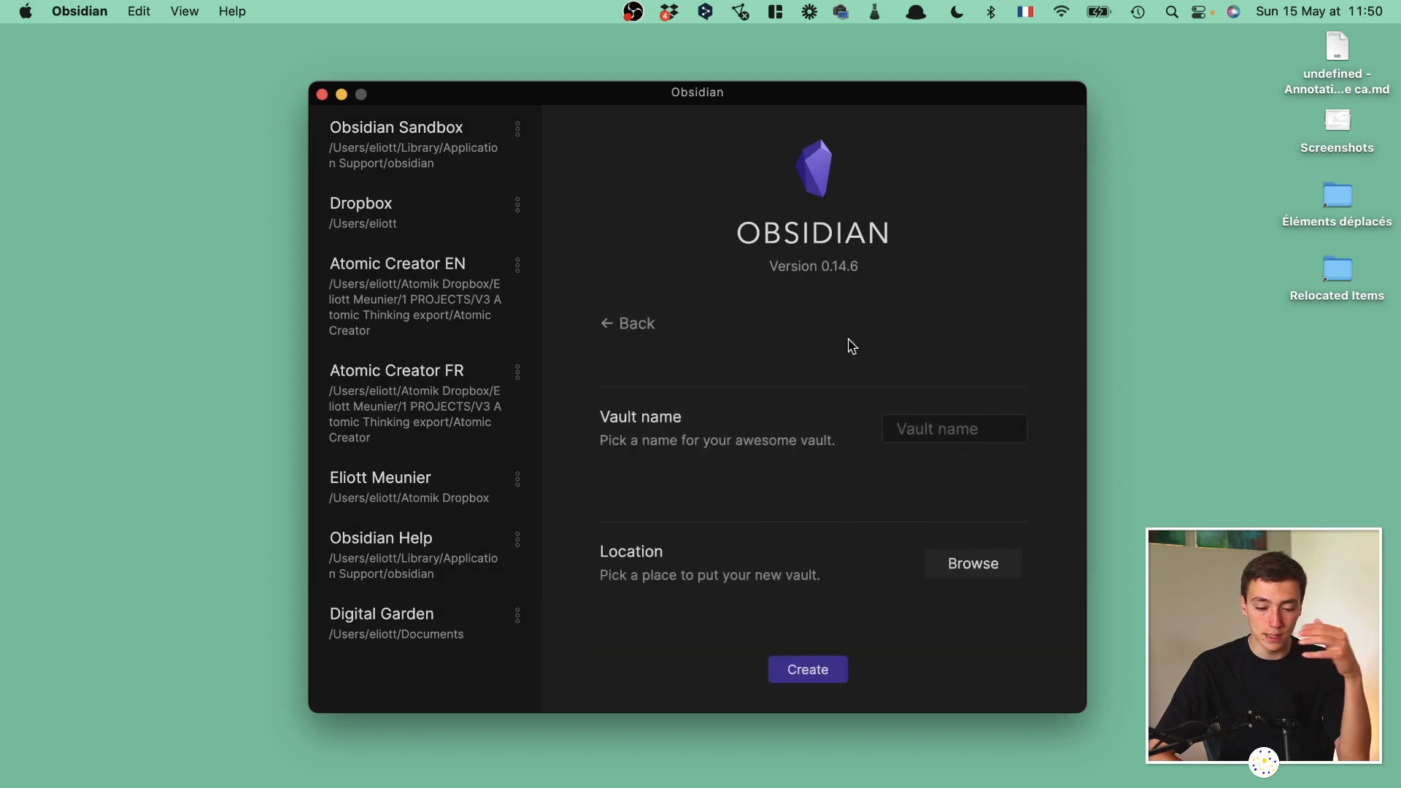
{"action": "left_click", "coordinate": [964, 433]}
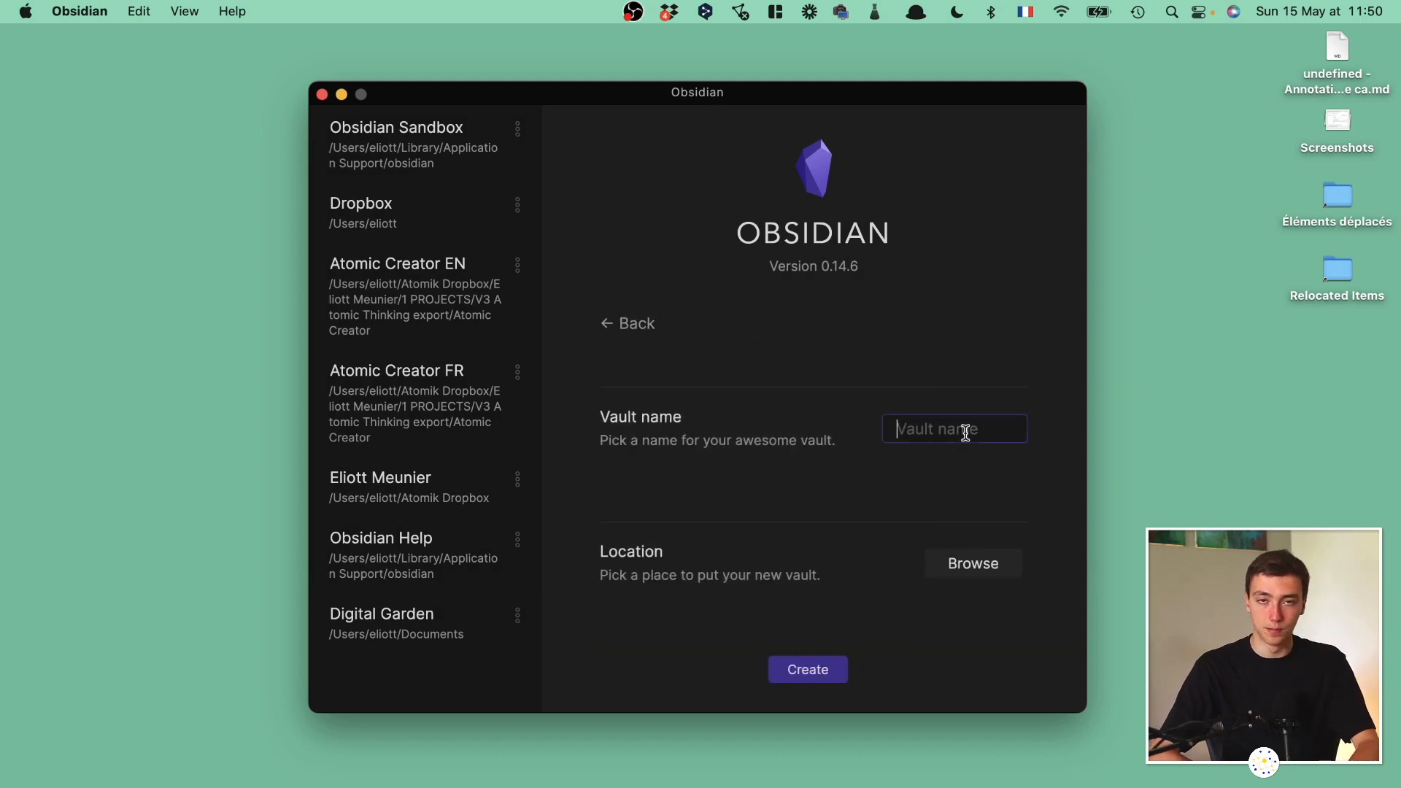
{"action": "type", "text": "test"}
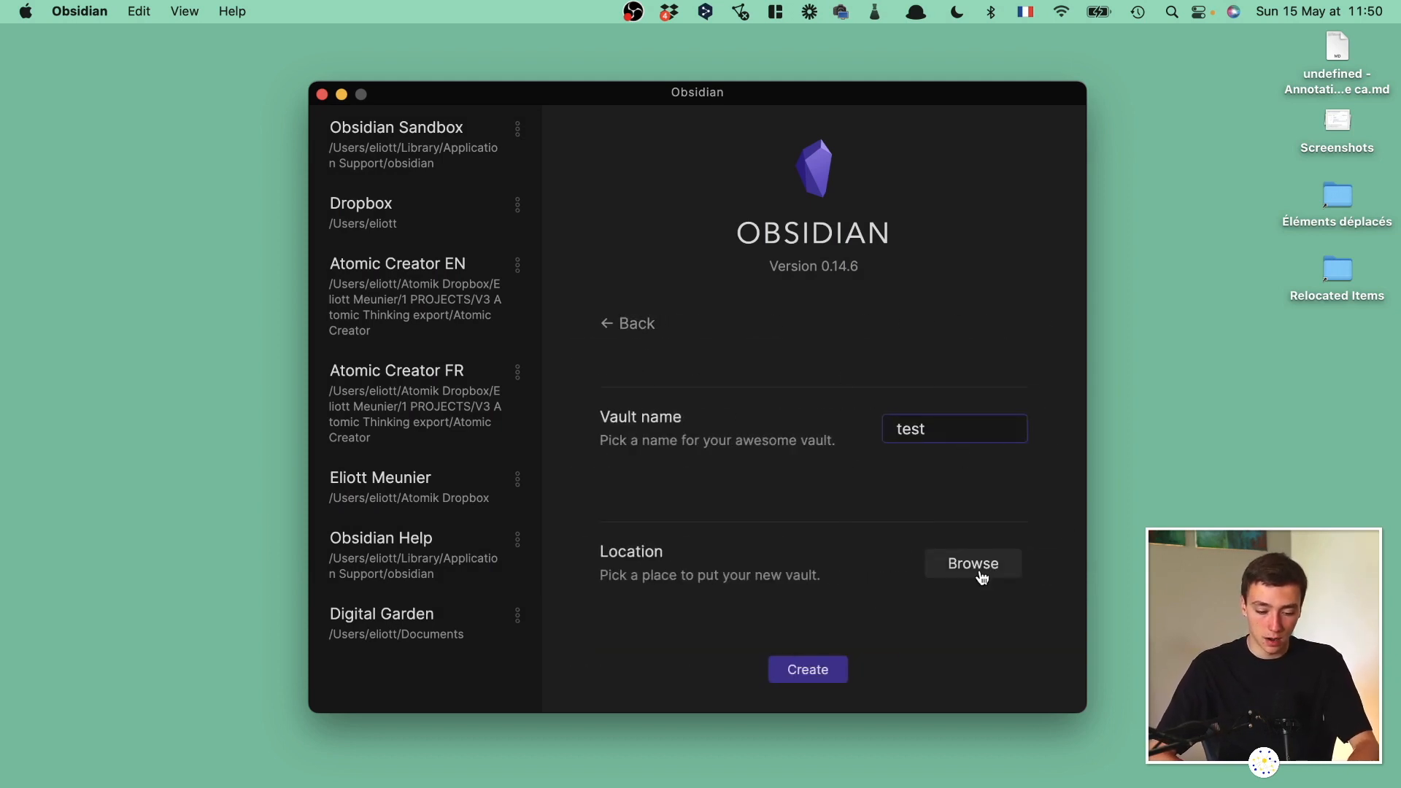
{"action": "left_click", "coordinate": [975, 566]}
{"action": "left_click", "coordinate": [436, 474]}
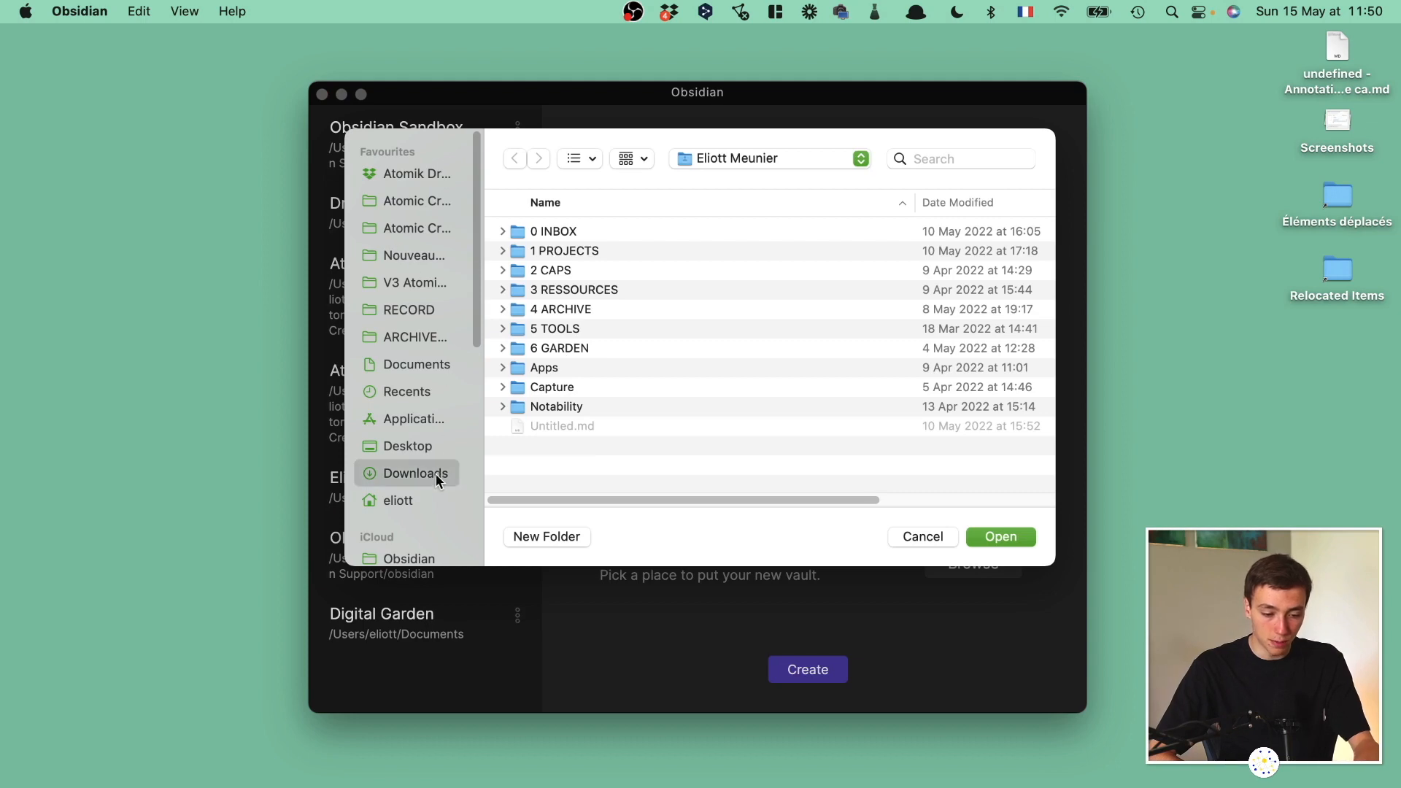
{"action": "key", "text": "Escape"}
{"action": "left_click", "coordinate": [807, 667]}
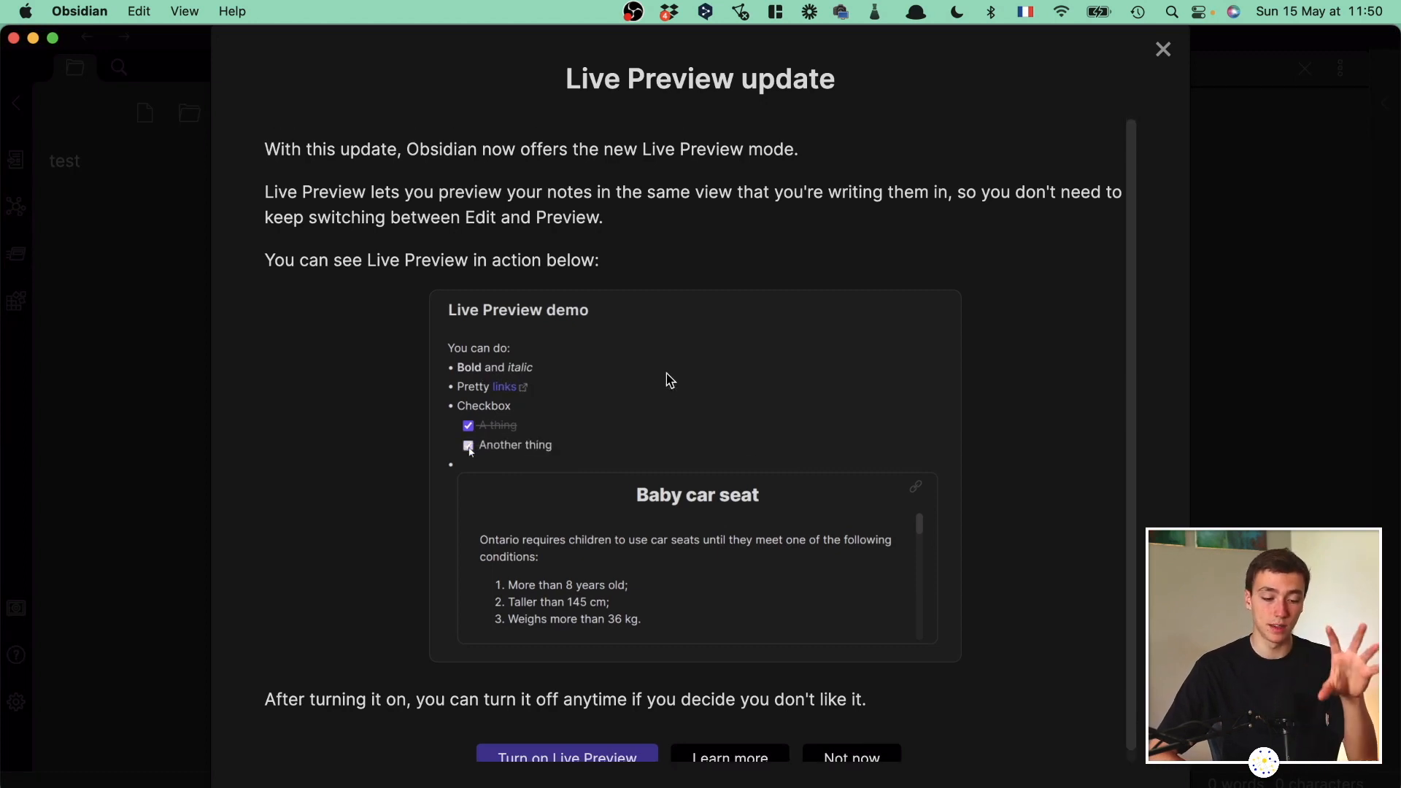
Turn on Live Preview and create a new note in the test vault.
{"action": "scroll", "coordinate": [669, 380], "scroll_direction": "down", "scroll_amount": 1}
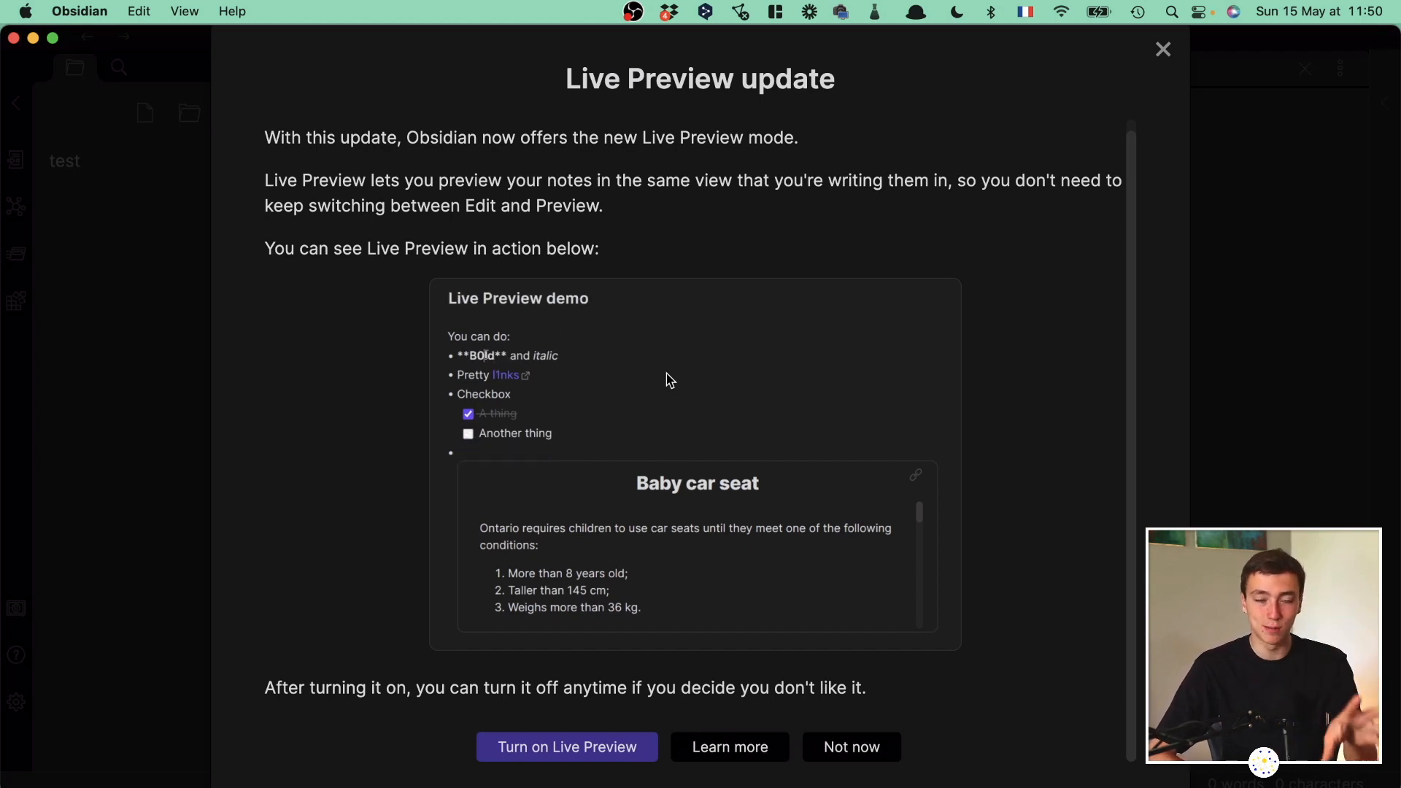
{"action": "left_click", "coordinate": [621, 746]}
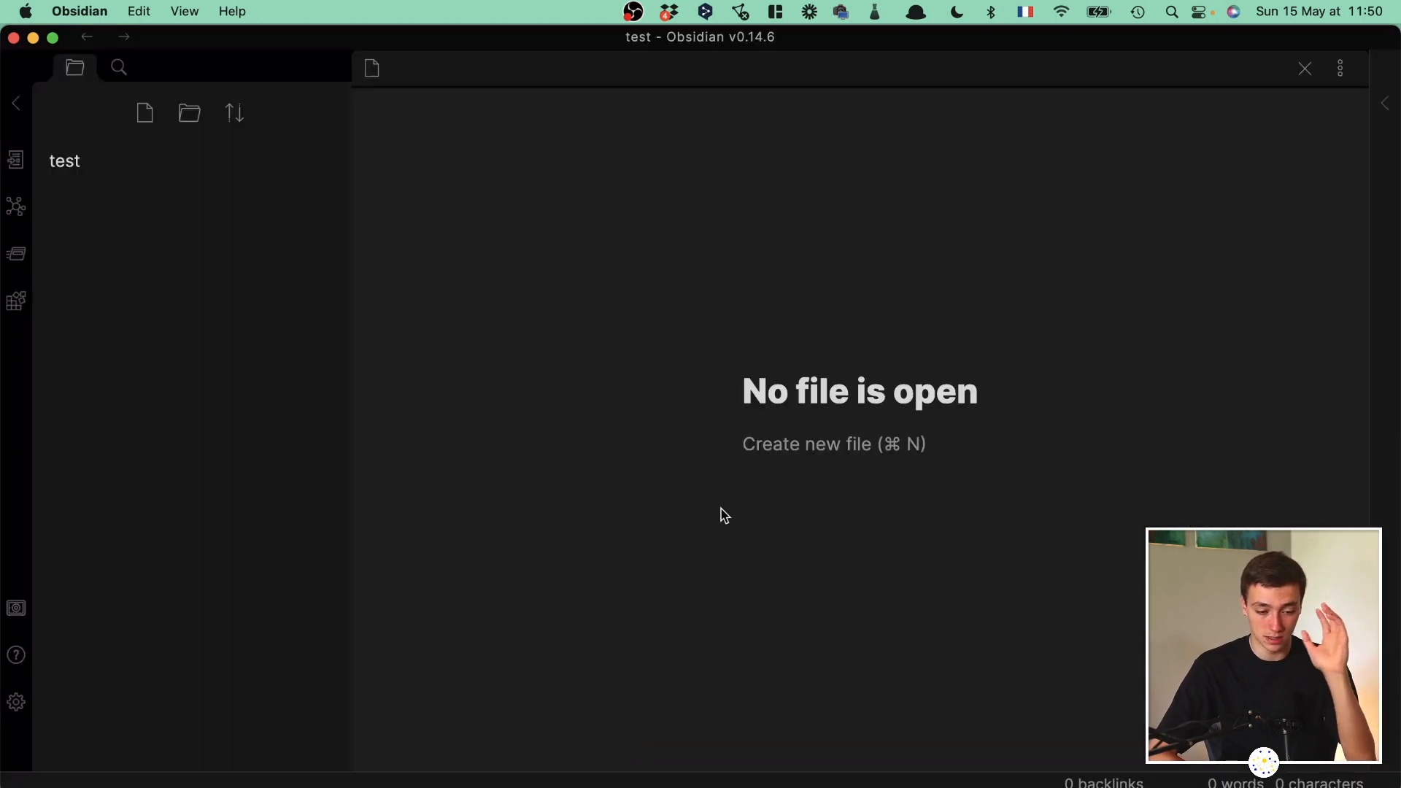
{"action": "left_click", "coordinate": [811, 443]}
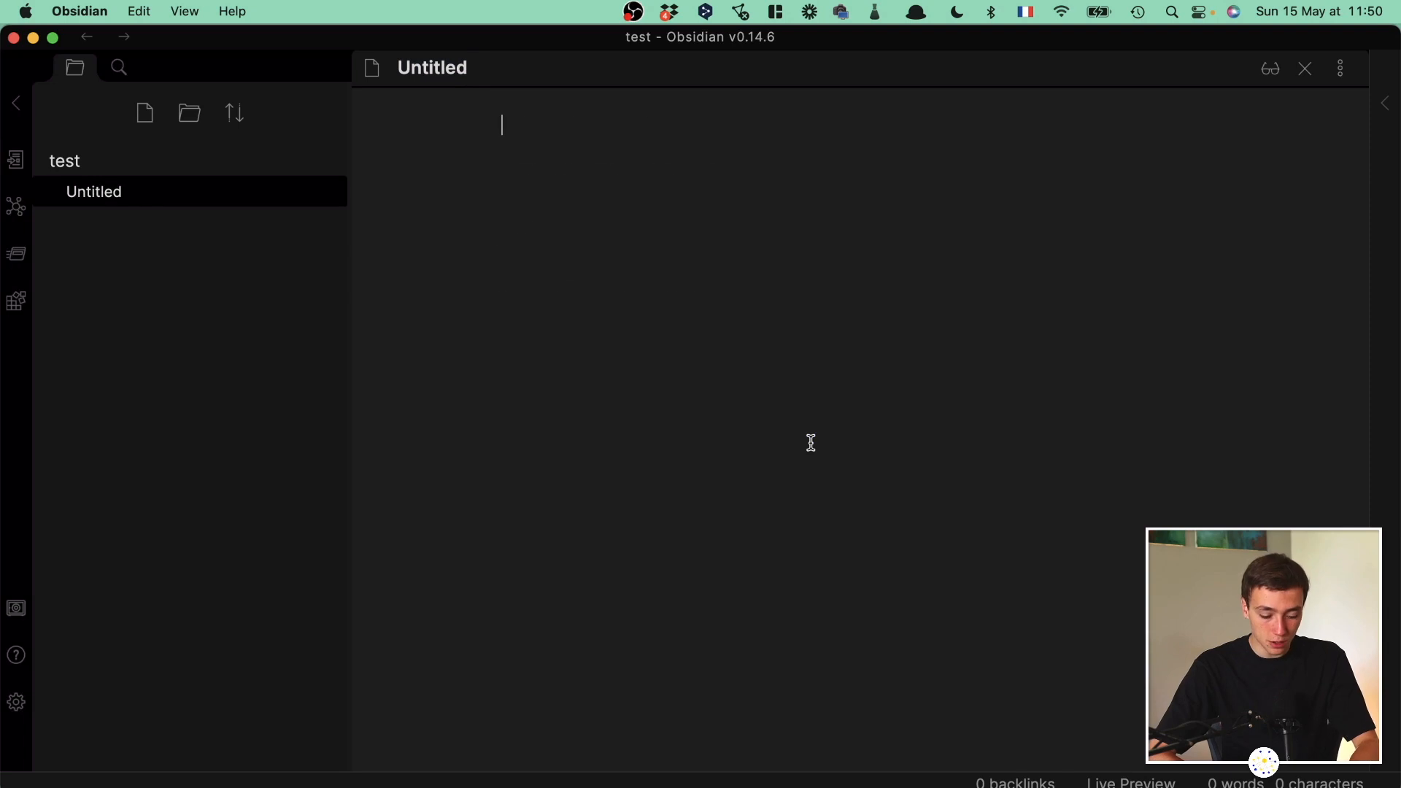
Insert the "In this video we will see:" outline with its shortcut sublist into the note and collapse the file sidebar.
{"action": "type", "text": "In this video we will see: 1. How to install the software and synchronise your notes between all your devices 2. The first action to do 3. The general interface 4. How to format text 5. How to create links 6. Shortcuts to learn first \t1. CMD + P \t2. CMD + O \t3. CMD OPT → \t4. CMD N (SHIFT) \t5. CMD Shift F \t6. CMD G"}
{"action": "left_click_drag", "start_coordinate": [772, 563], "coordinate": [469, 15]}
{"action": "left_click", "coordinate": [590, 164]}
{"action": "left_click", "coordinate": [495, 123]}
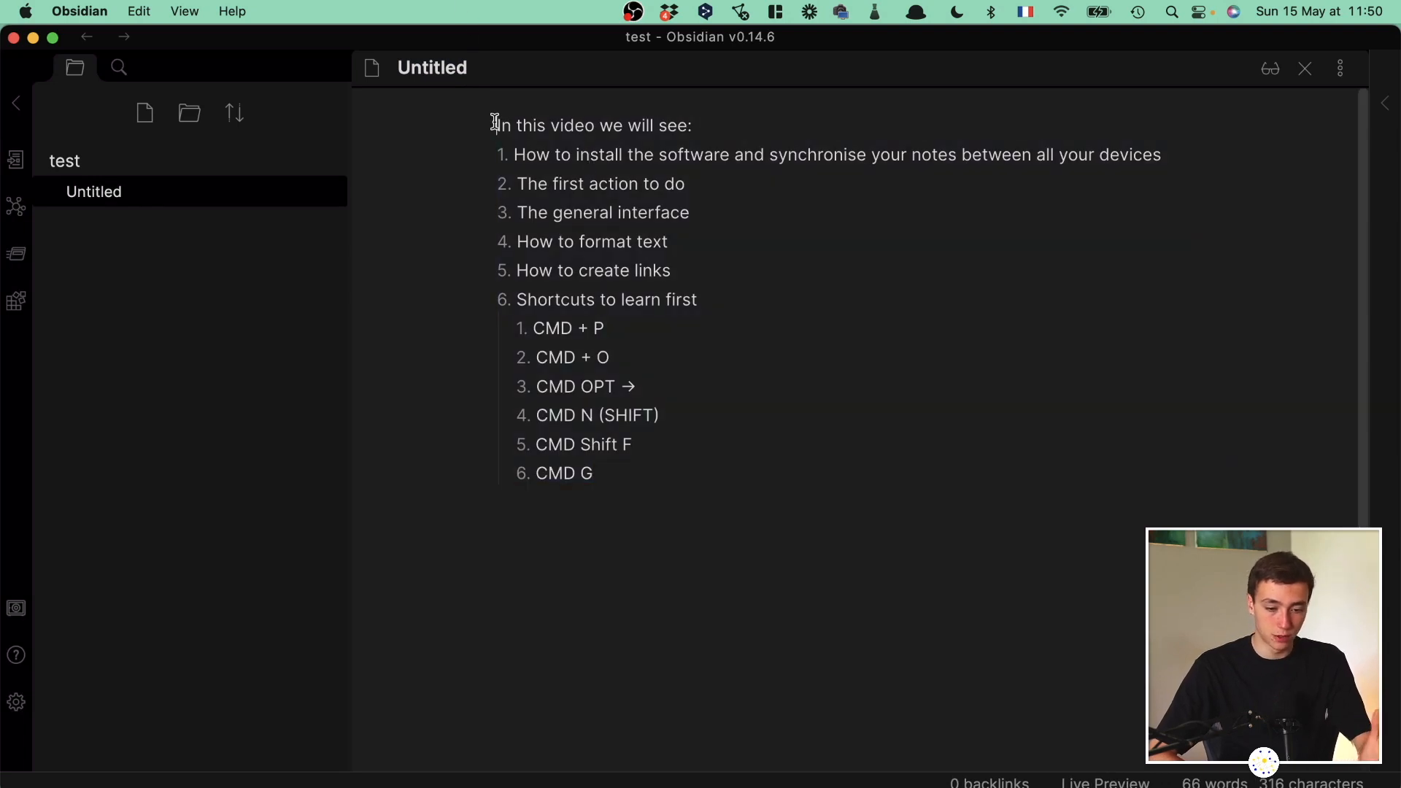
{"action": "left_click", "coordinate": [16, 103]}
{"action": "left_click", "coordinate": [643, 520]}
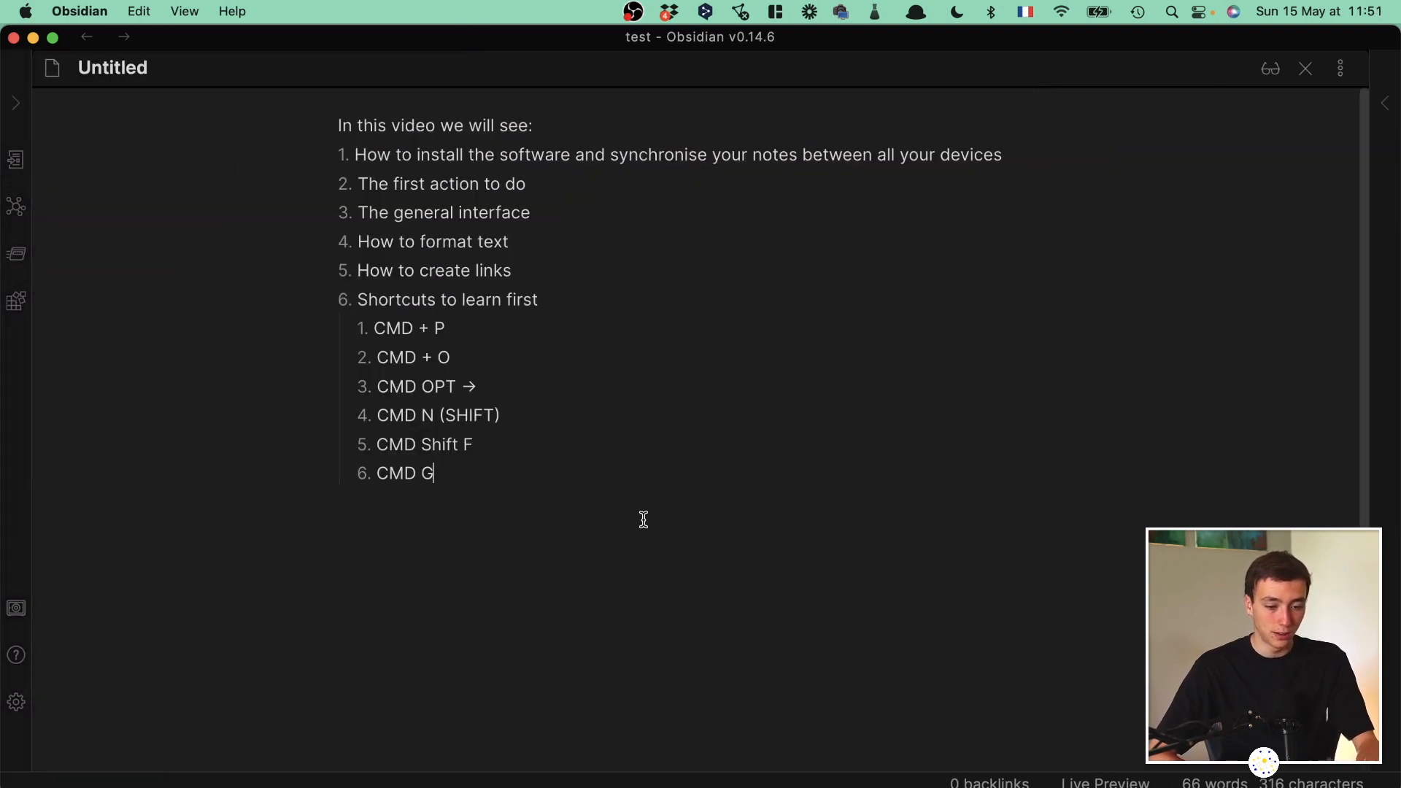
Delete the first outline item about installing the software and synchronising notes.
{"action": "left_click_drag", "start_coordinate": [644, 519], "coordinate": [369, 91]}
{"action": "left_click", "coordinate": [382, 161]}
{"action": "triple_click", "coordinate": [442, 155]}
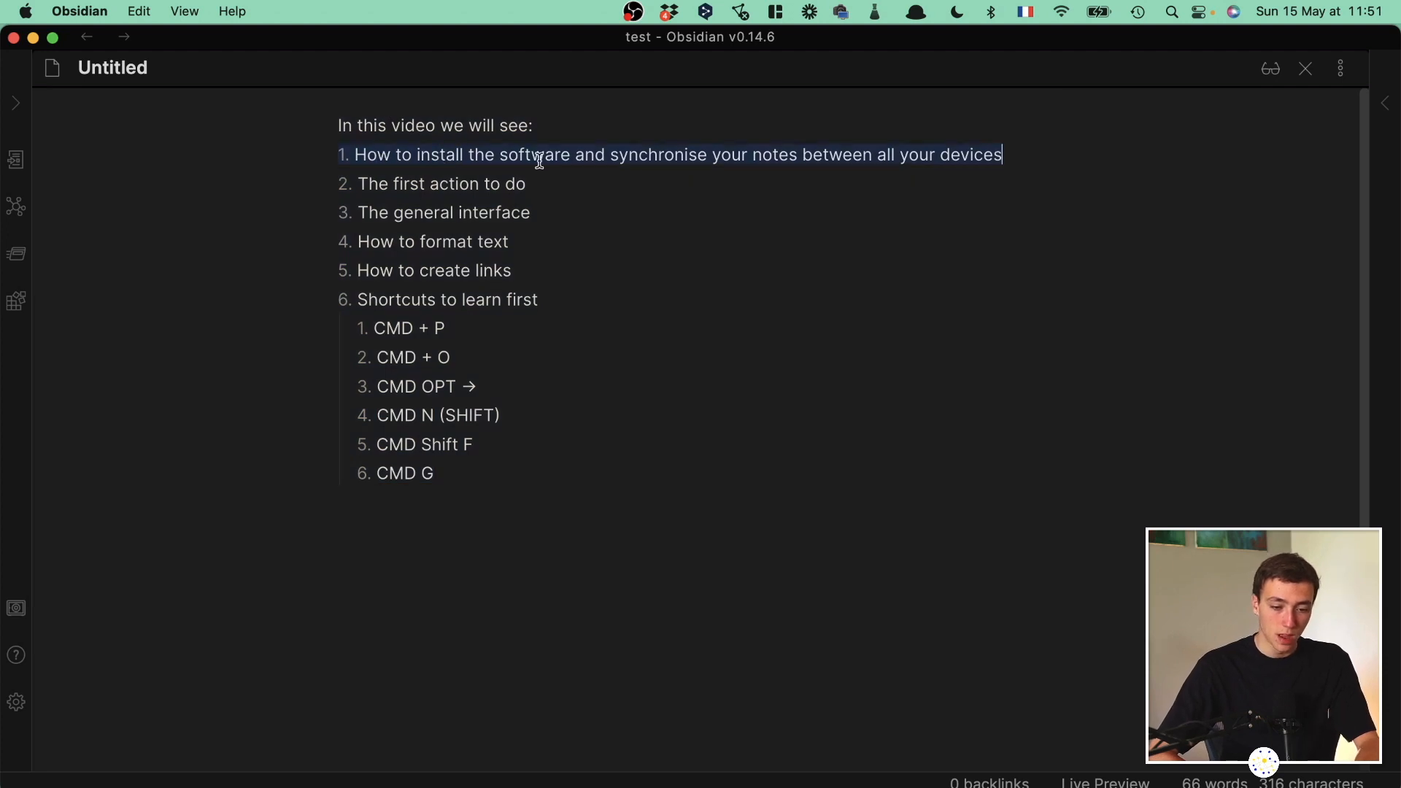
{"action": "left_click", "coordinate": [540, 160]}
{"action": "triple_click", "coordinate": [544, 156]}
{"action": "key", "text": "BackSpace"}
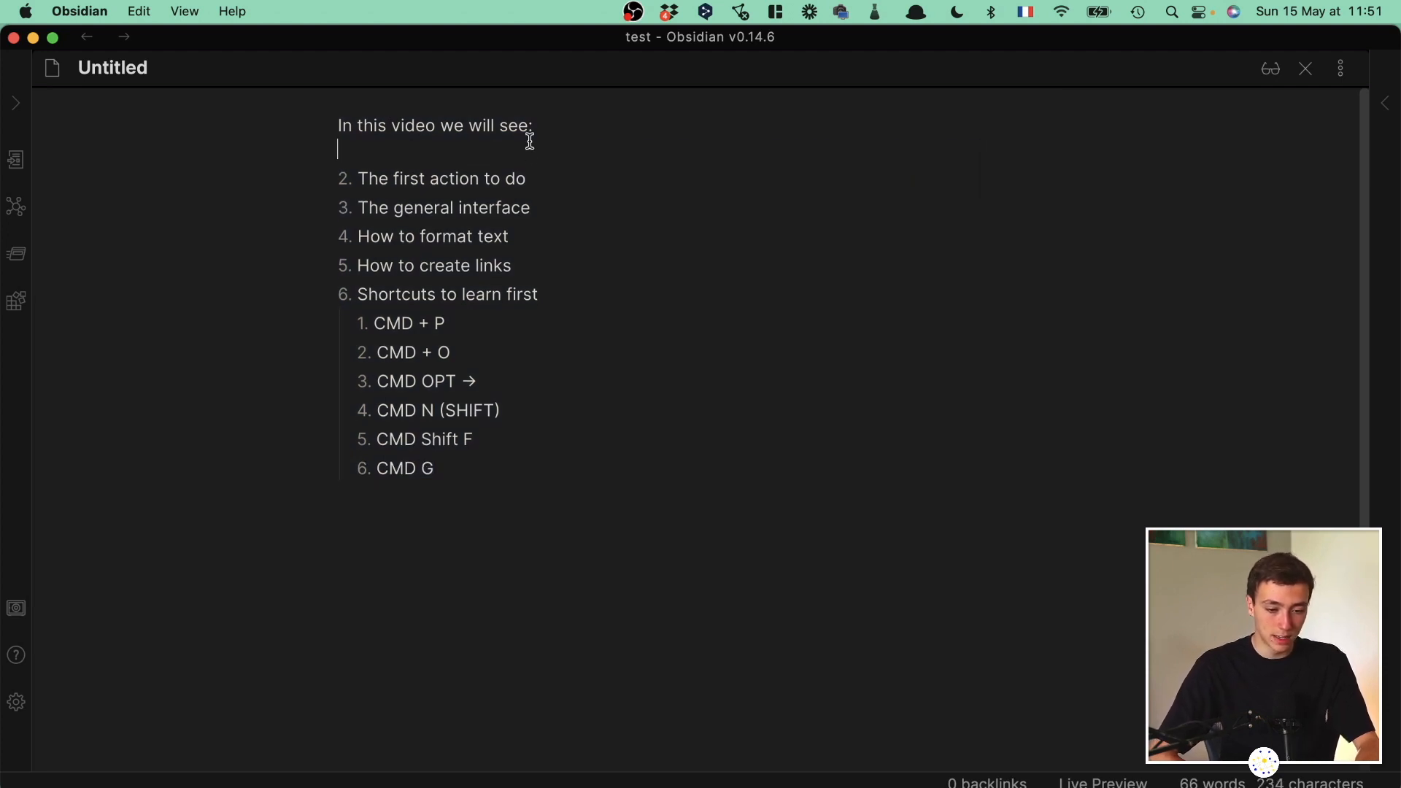
Delete the "In this video we will see:" line and the blank lines above the remaining list.
{"action": "triple_click", "coordinate": [529, 131]}
{"action": "key", "text": "BackSpace"}
{"action": "key", "text": "Down"}
{"action": "key", "text": "Down"}
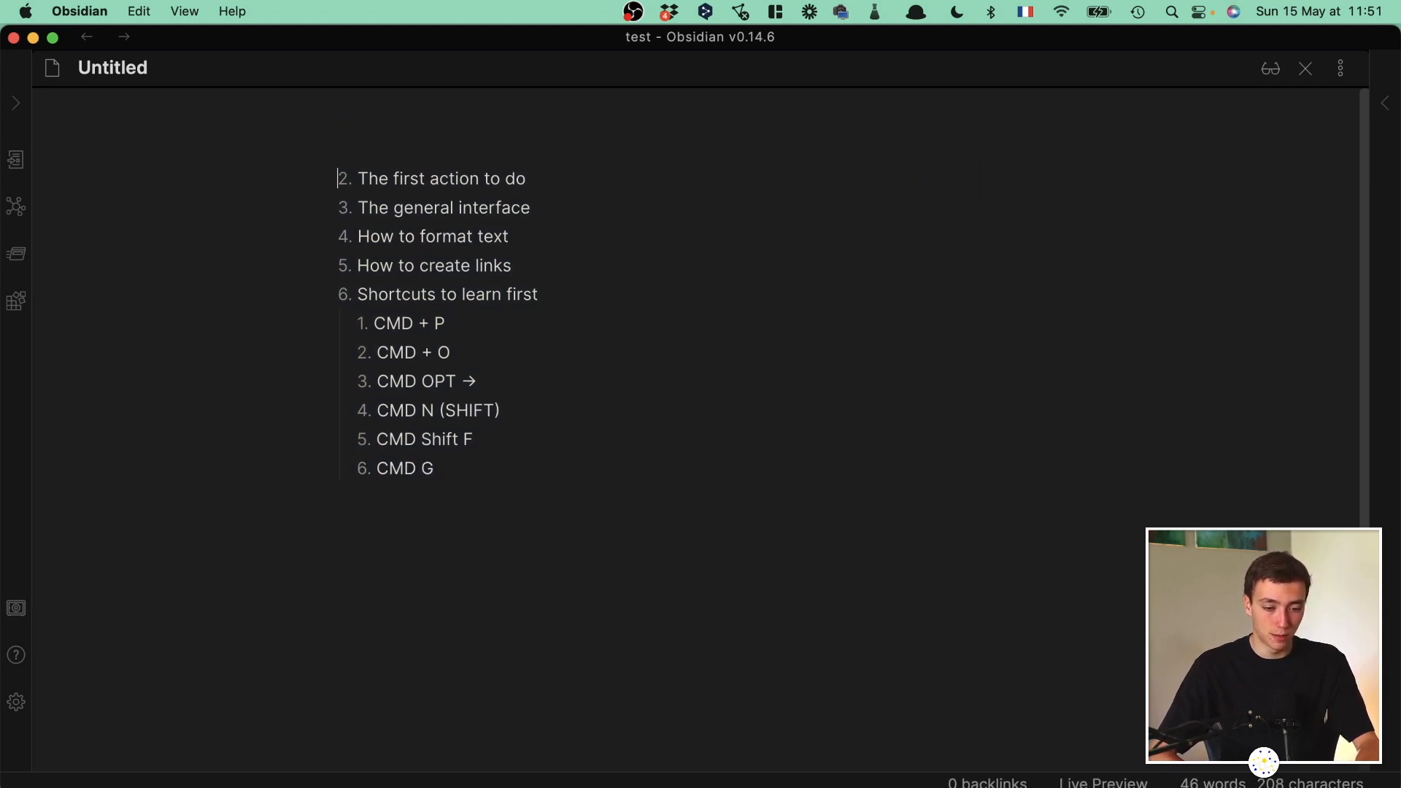
{"action": "key", "text": "BackSpace"}
{"action": "key", "text": "BackSpace"}
{"action": "key", "text": "End"}
{"action": "left_click", "coordinate": [658, 152]}
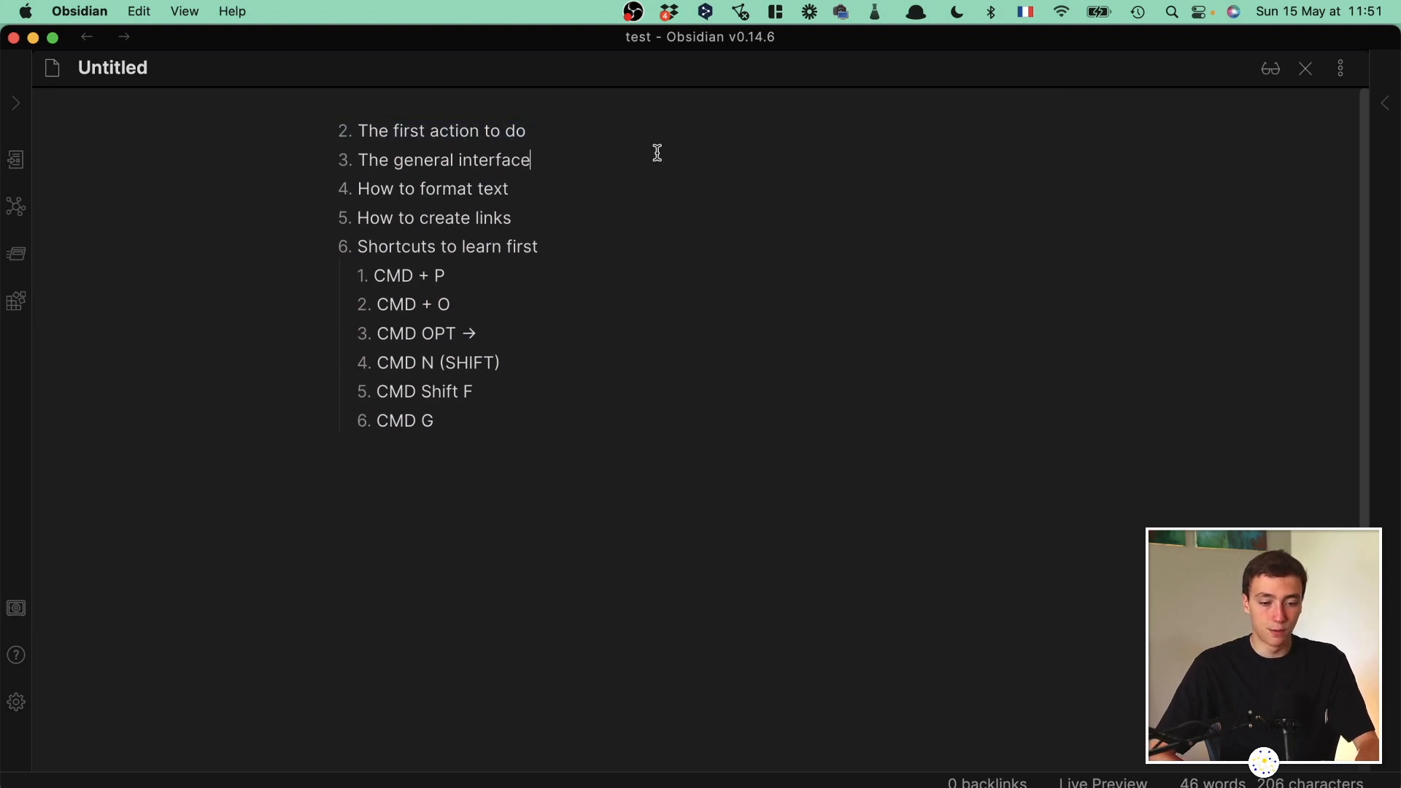
Open the Obsidian Sandbox vault from the help options.
{"action": "left_click", "coordinate": [11, 659]}
{"action": "left_click", "coordinate": [937, 696]}
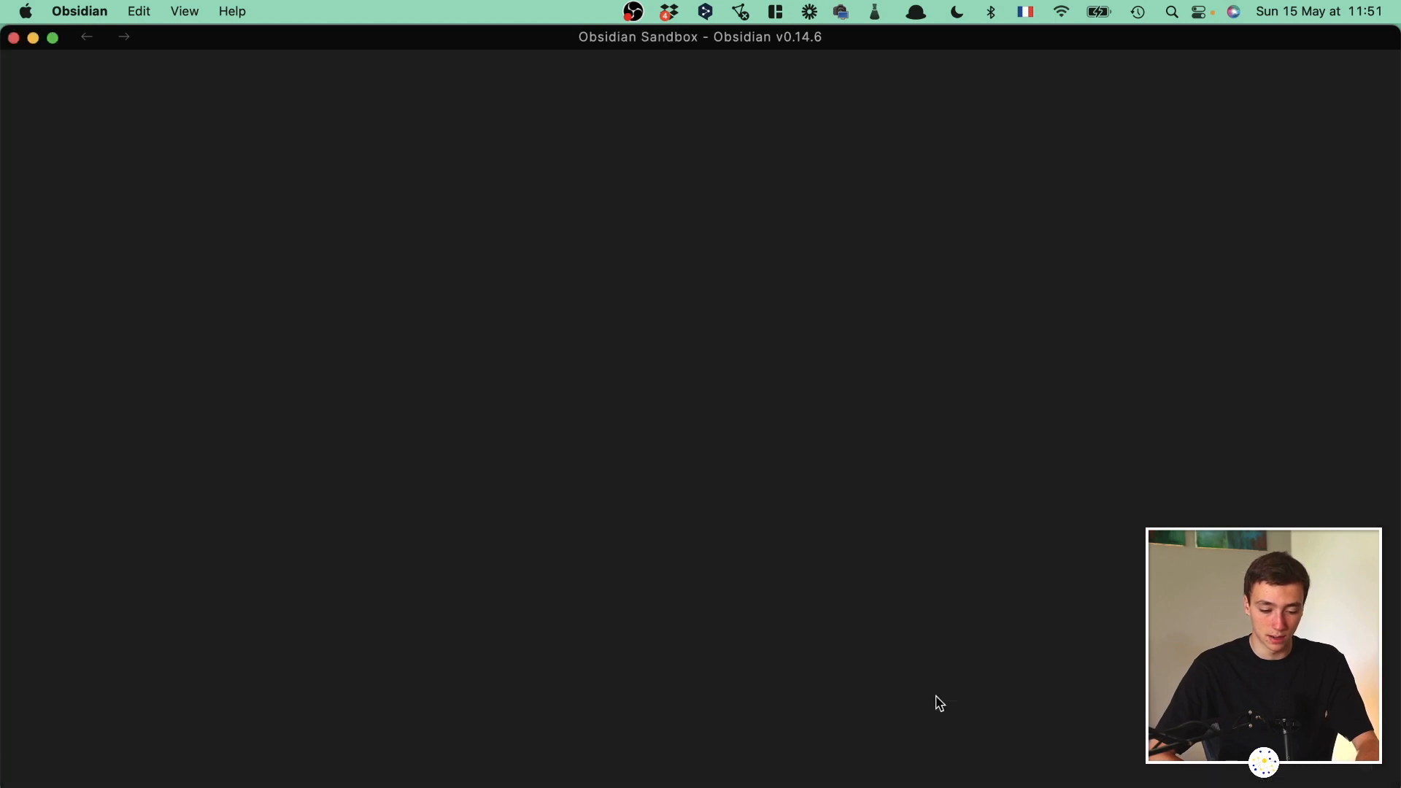
Read through the Start Here note of the sandbox vault from beginning to end.
{"action": "left_click", "coordinate": [829, 244]}
{"action": "left_click", "coordinate": [944, 182]}
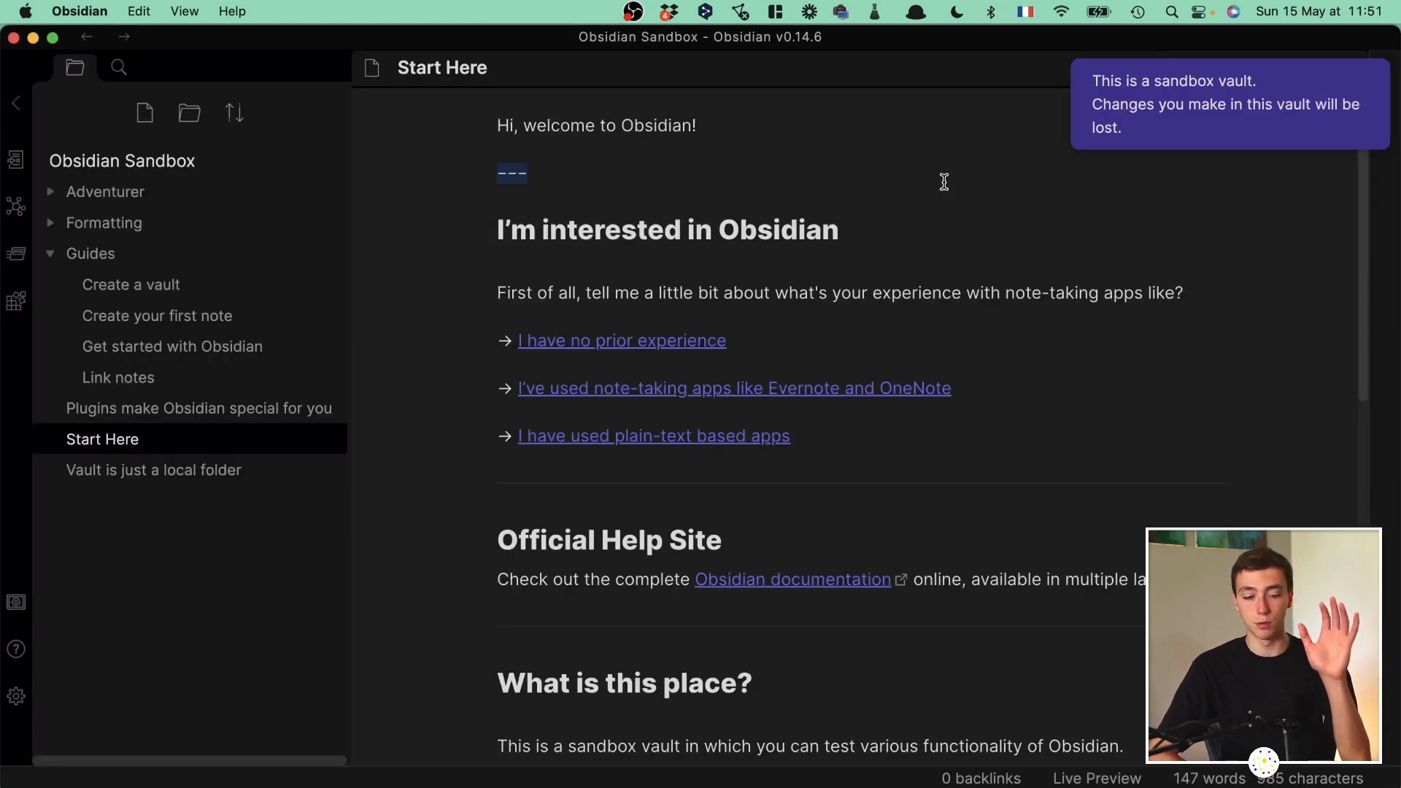
{"action": "left_click", "coordinate": [954, 195]}
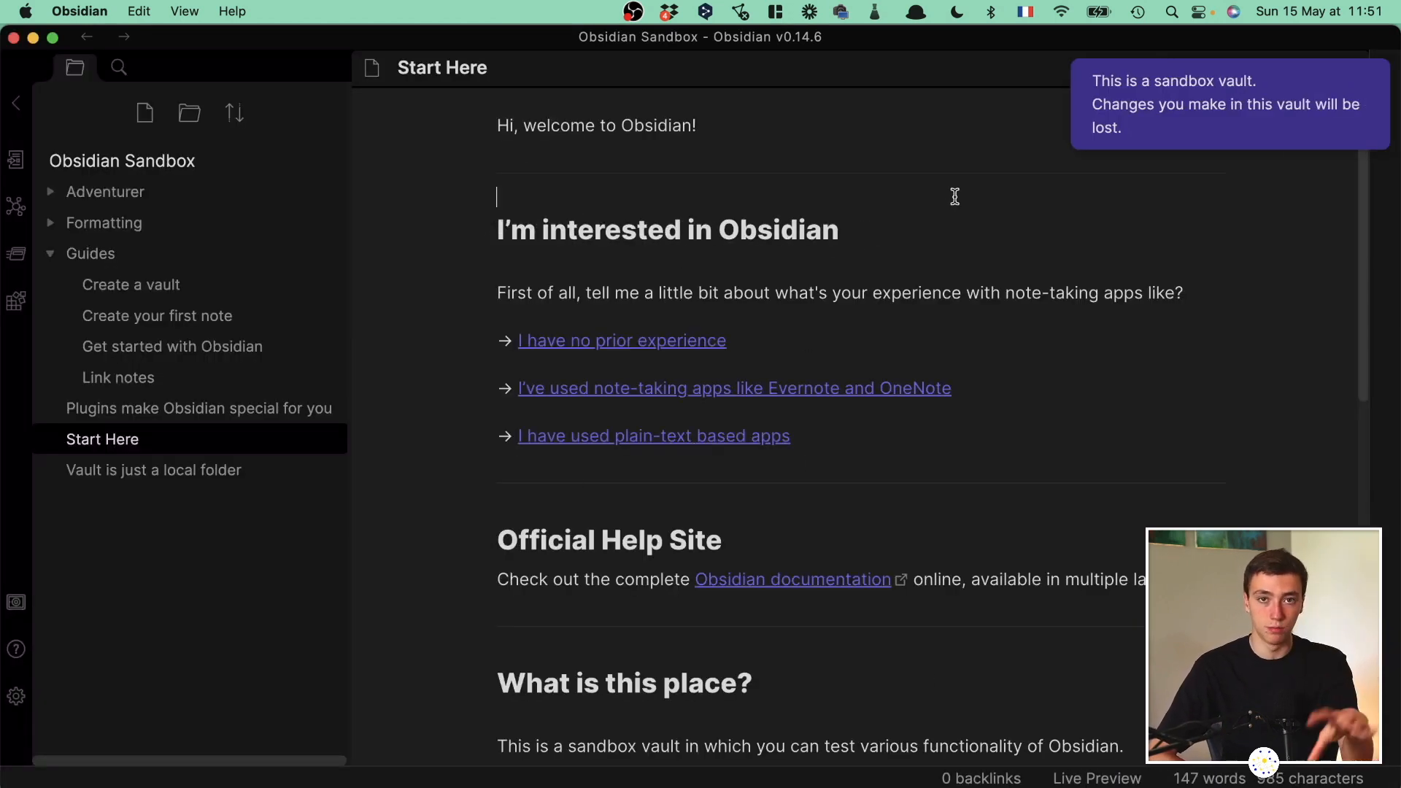
{"action": "scroll", "coordinate": [1251, 287], "scroll_direction": "down", "scroll_amount": 10}
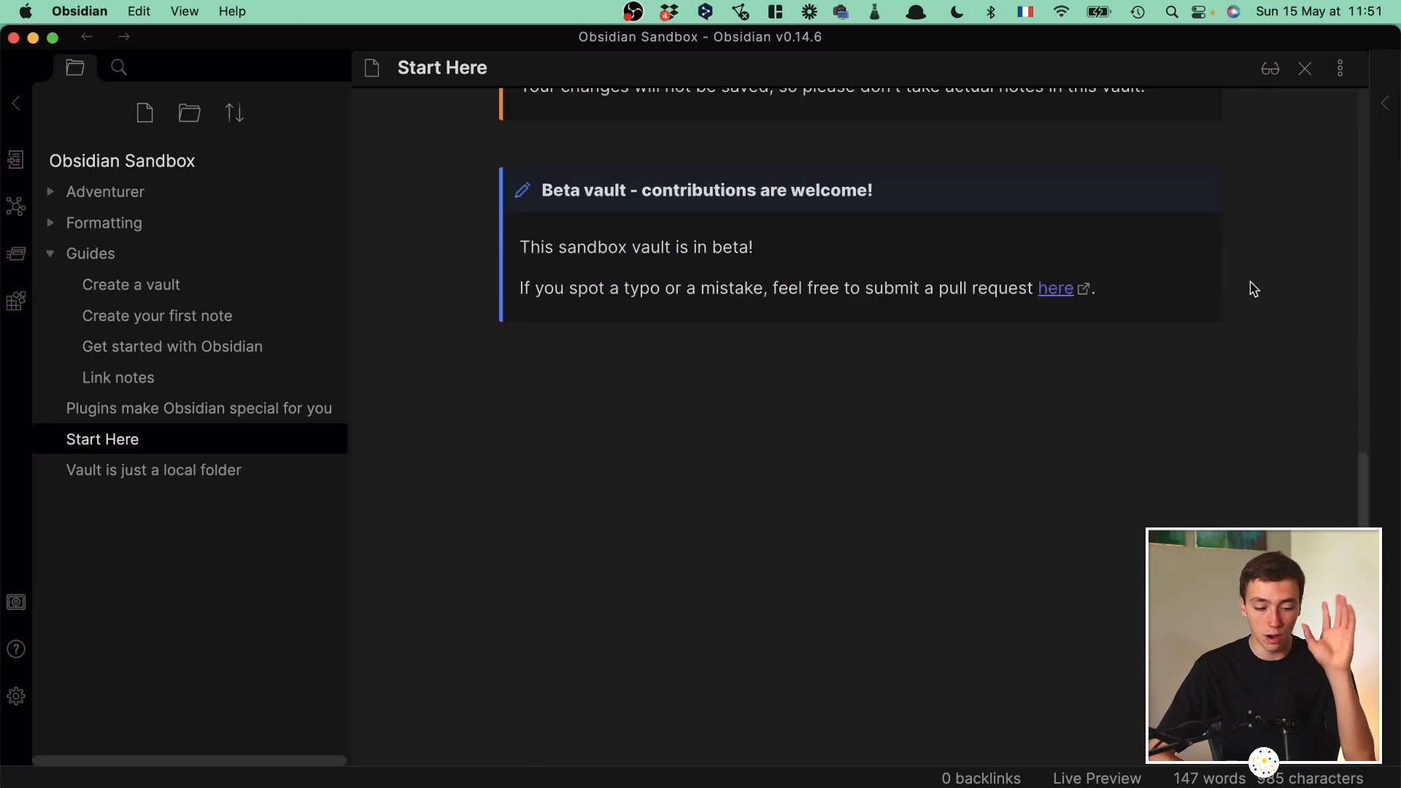
{"action": "scroll", "coordinate": [1252, 289], "scroll_direction": "up", "scroll_amount": 10}
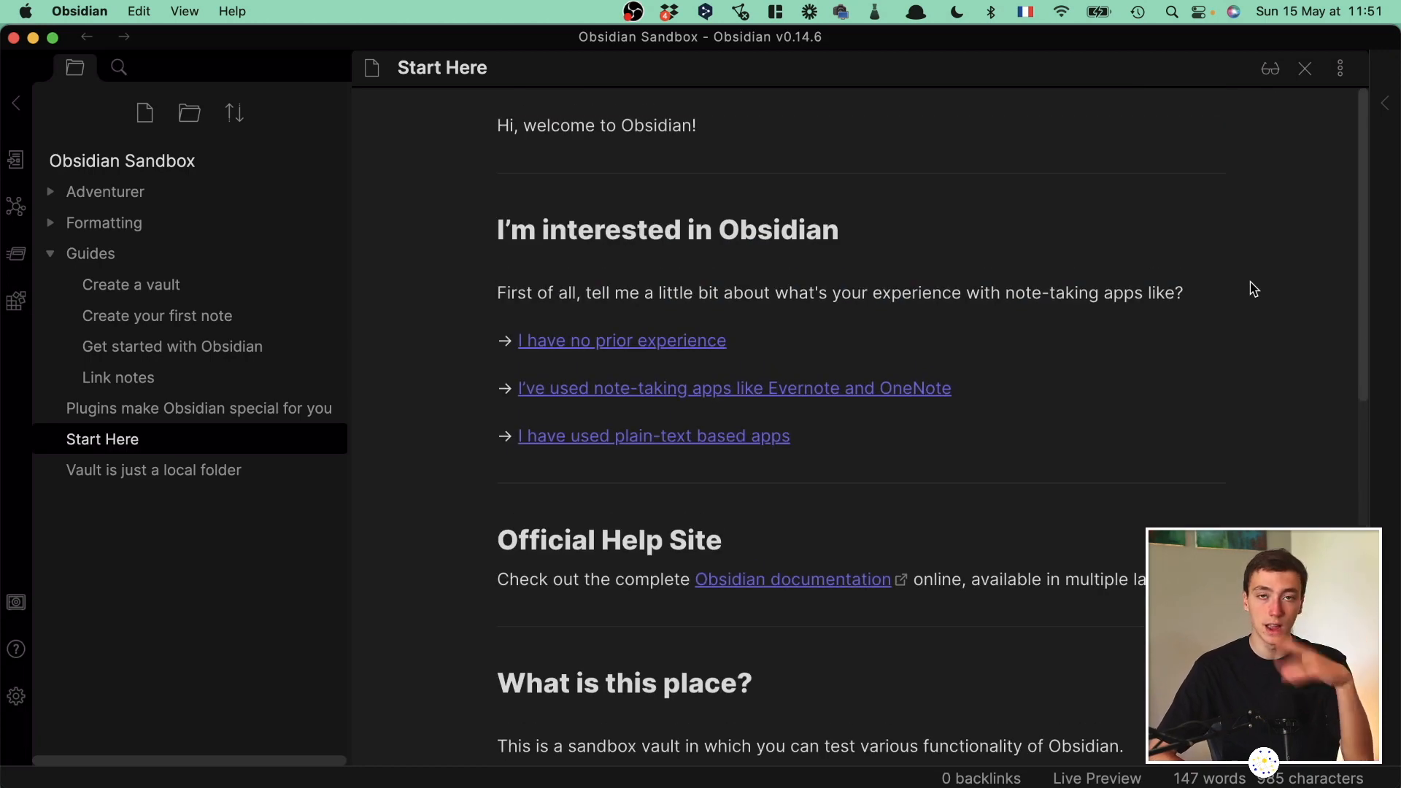
{"action": "scroll", "coordinate": [883, 285], "scroll_direction": "down", "scroll_amount": 1}
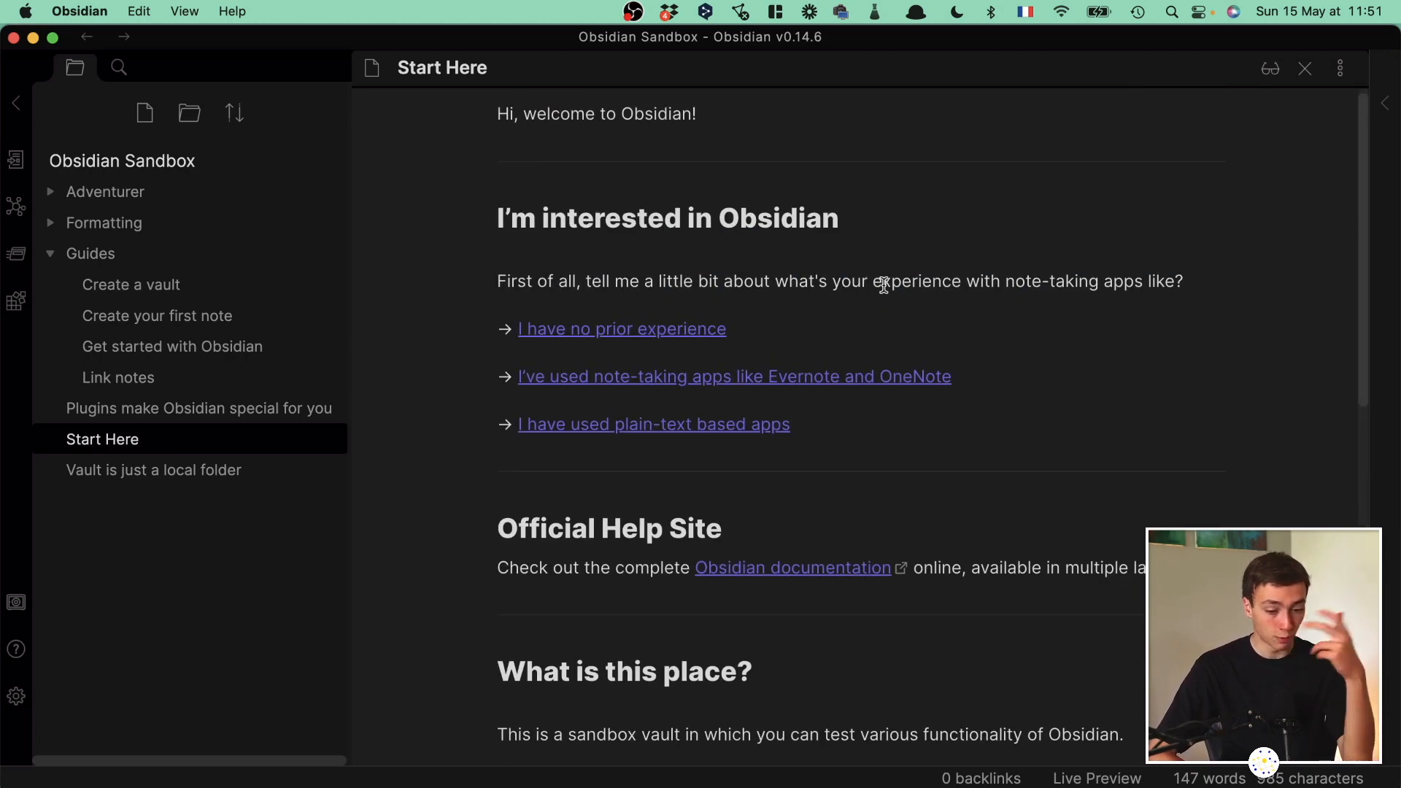
{"action": "left_click", "coordinate": [613, 236]}
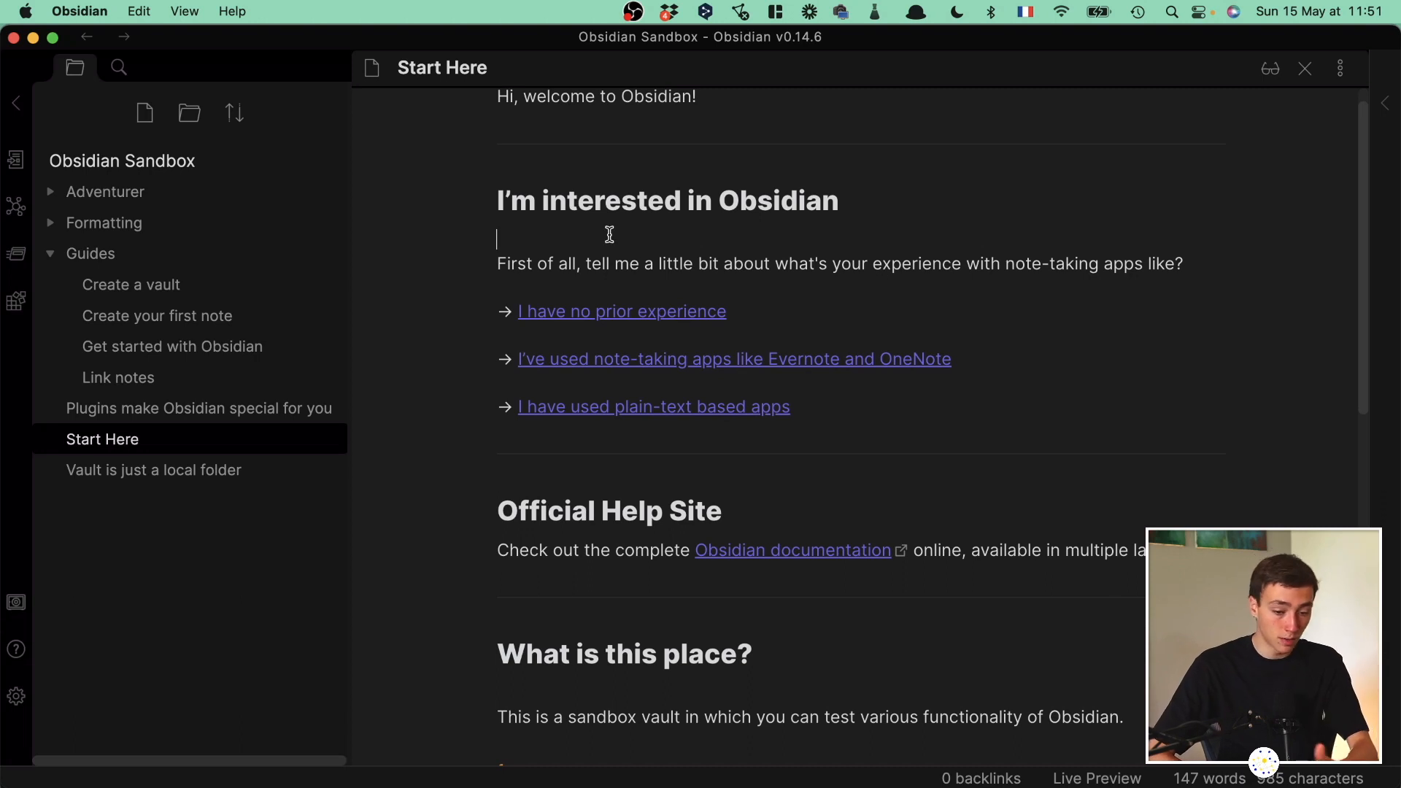
Follow the "I have no prior experience" link, look over its linked concerns, and return to the Start Here note.
{"action": "left_click", "coordinate": [688, 314]}
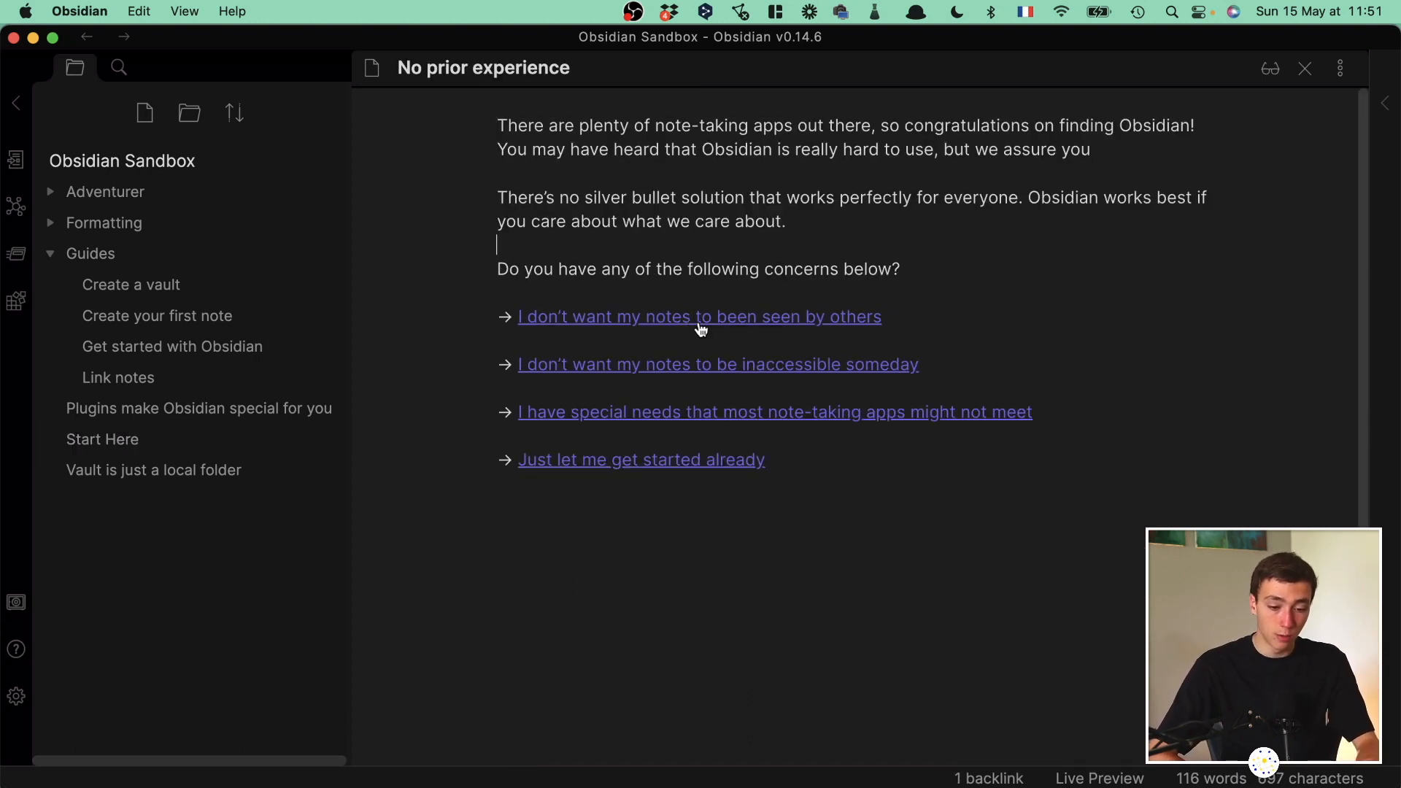
{"action": "left_click", "coordinate": [702, 329]}
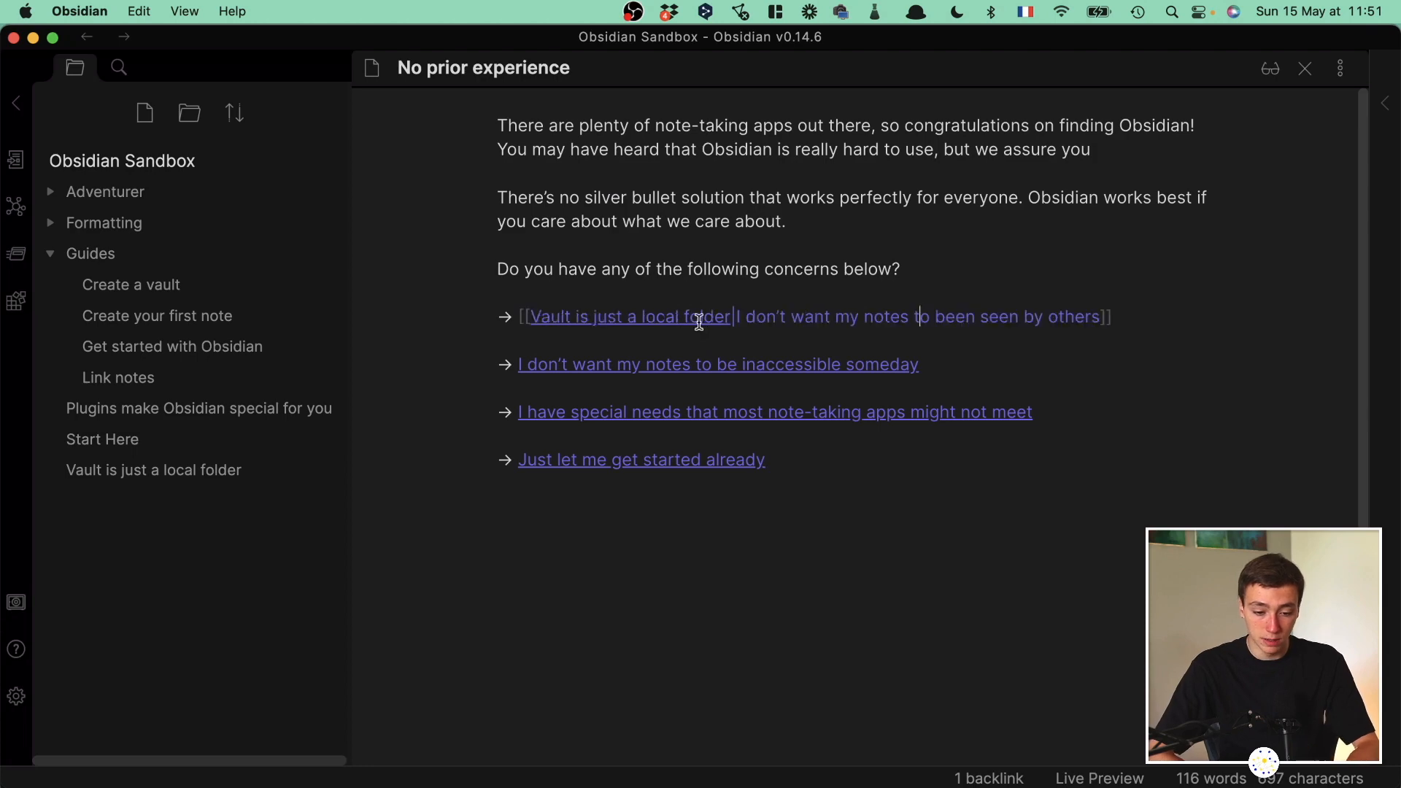
{"action": "scroll", "coordinate": [869, 207], "scroll_direction": "down", "scroll_amount": 10}
{"action": "key", "text": "super+alt+Left"}
{"action": "key", "text": "super+alt+Left"}
{"action": "key", "text": "super+alt+Left"}
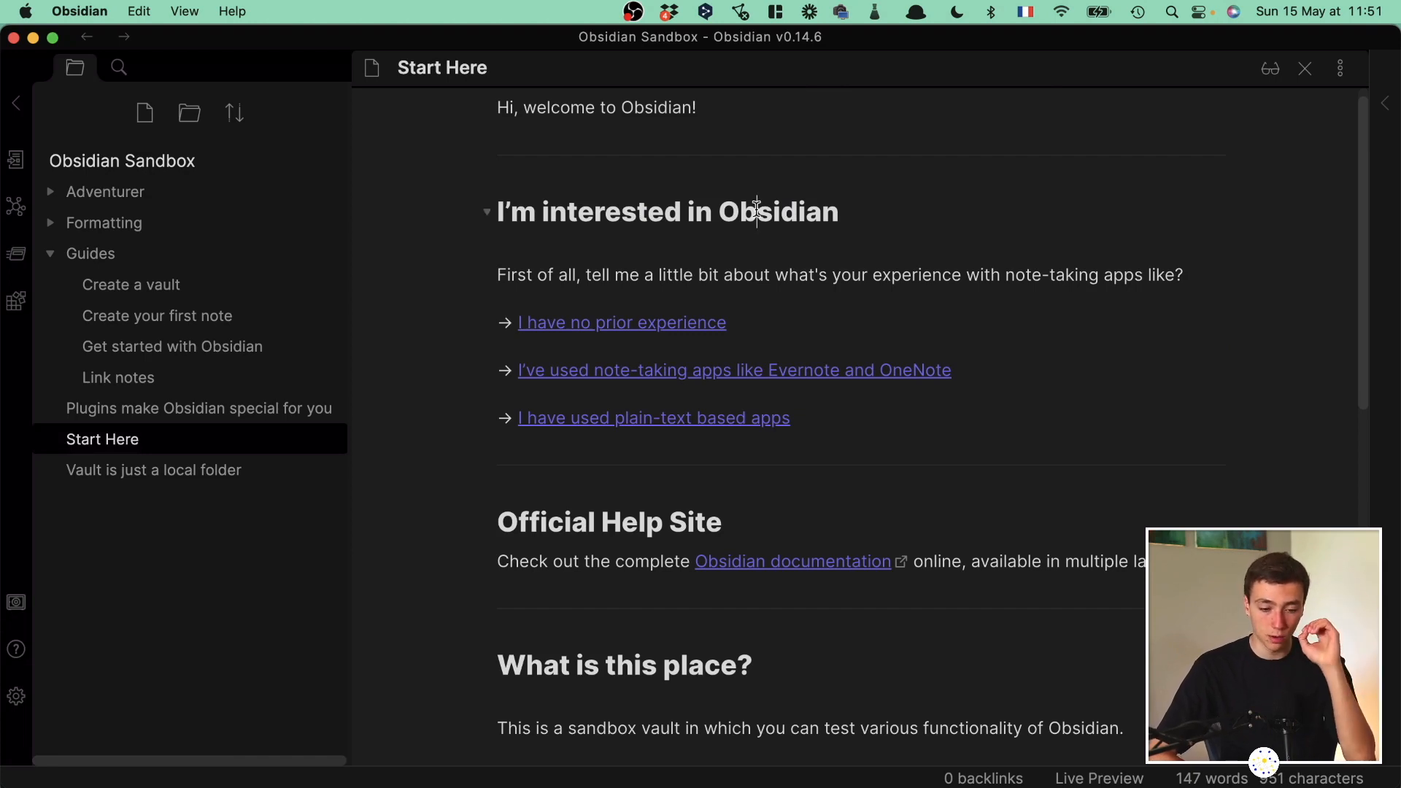
Examine the Official Help Site and "What is this place?" sections of the Start Here note.
{"action": "left_click_drag", "start_coordinate": [757, 212], "coordinate": [941, 647]}
{"action": "left_click", "coordinate": [943, 648]}
{"action": "scroll", "coordinate": [943, 647], "scroll_direction": "down", "scroll_amount": 5}
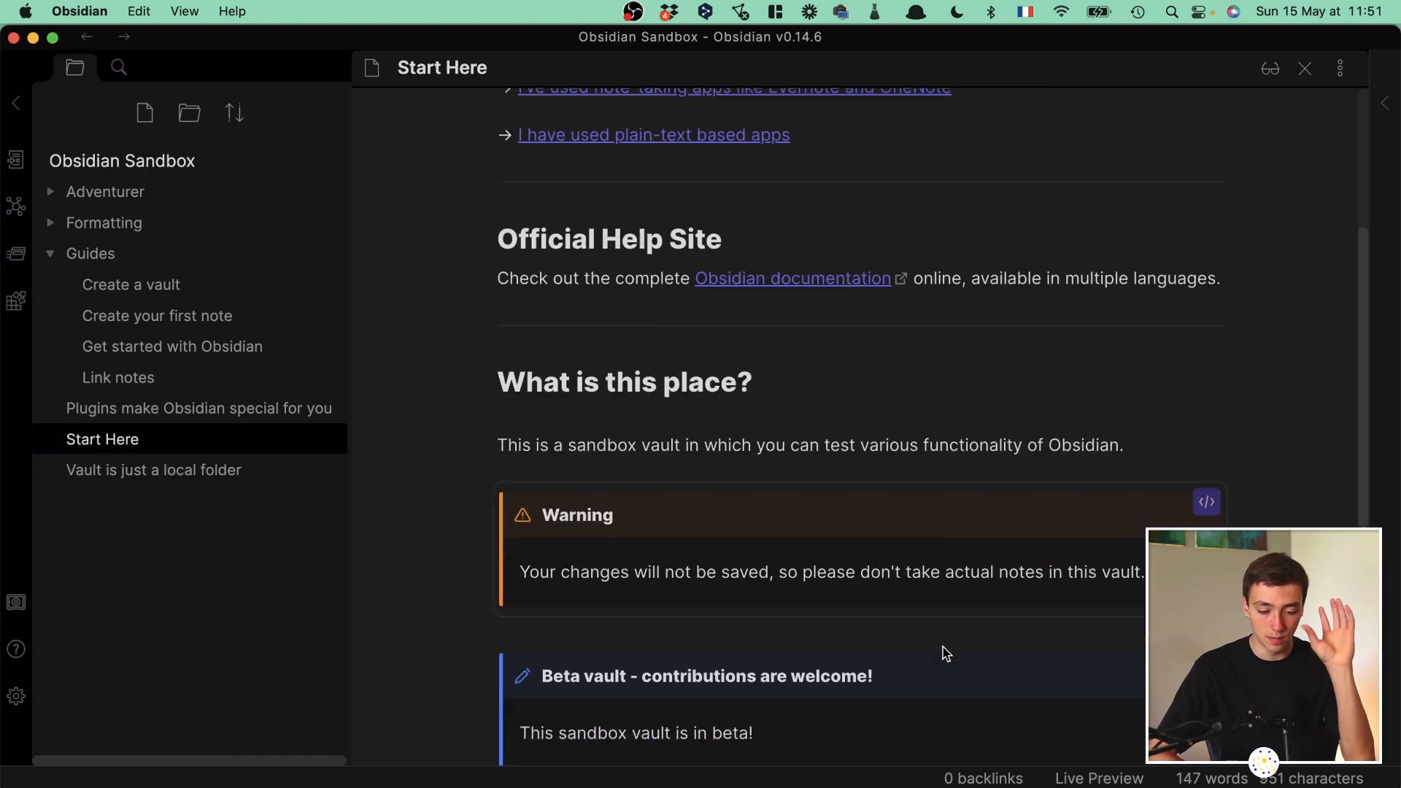
{"action": "scroll", "coordinate": [941, 650], "scroll_direction": "up", "scroll_amount": 5}
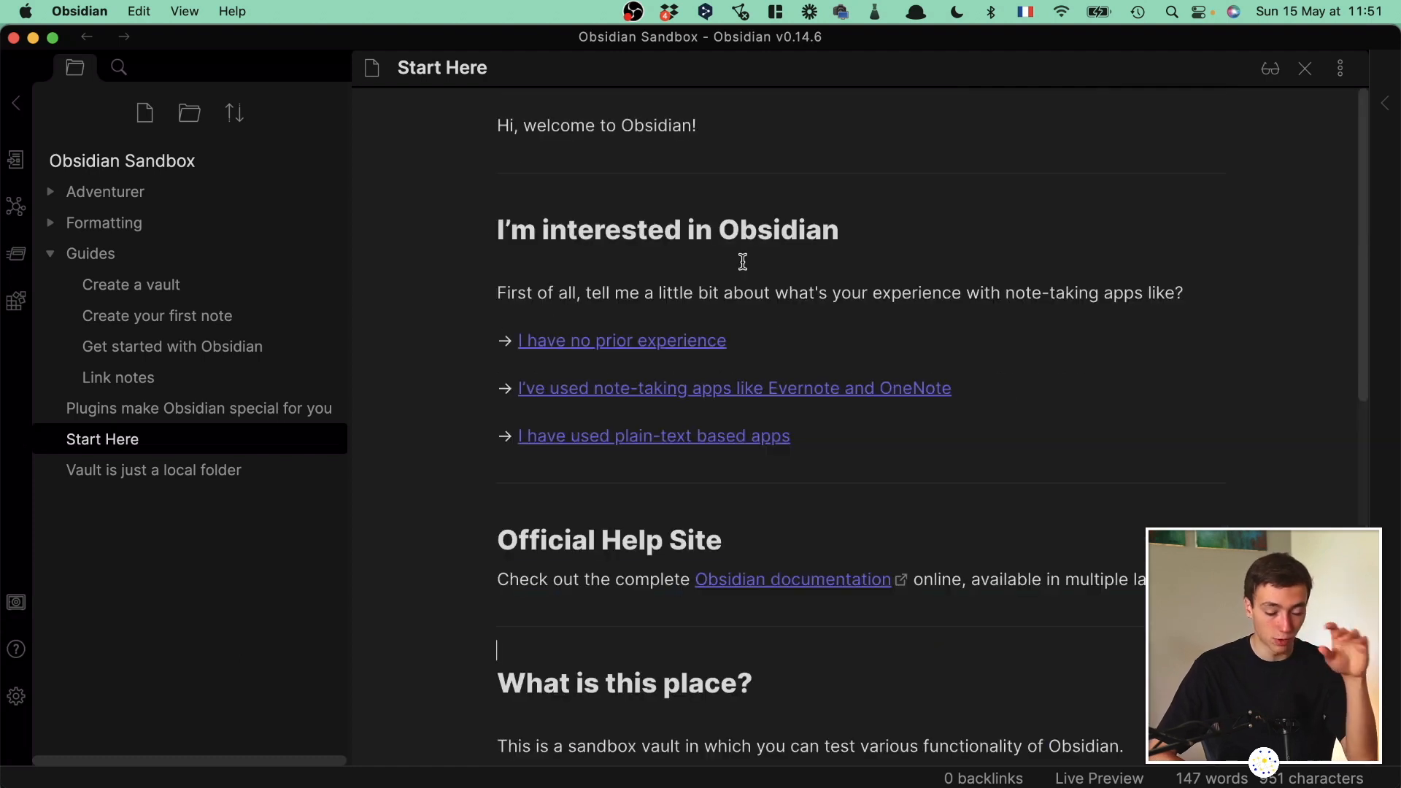
{"action": "left_click_drag", "start_coordinate": [861, 314], "coordinate": [603, 207]}
{"action": "left_click", "coordinate": [603, 206]}
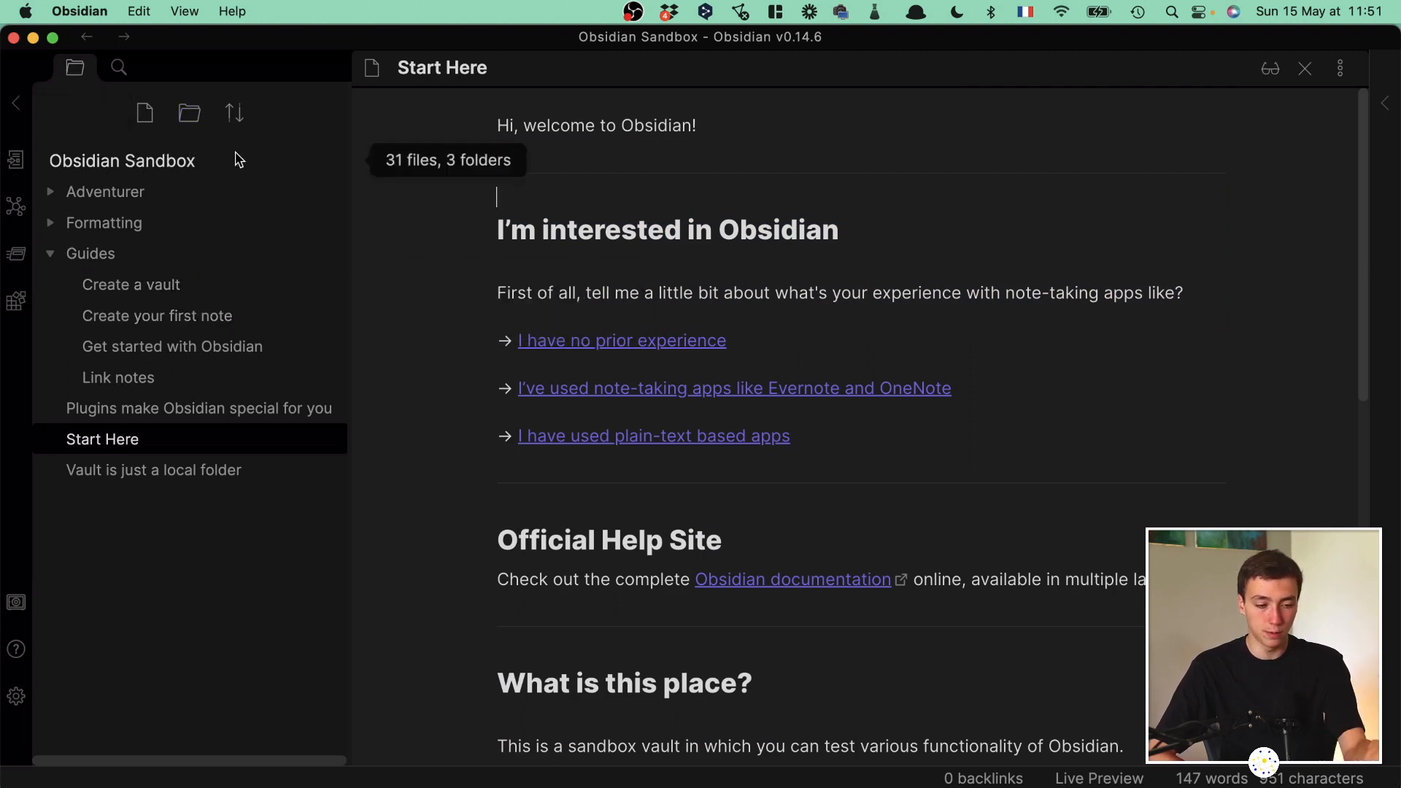
Close the sandbox vault and help windows, and delete outline item 2 with its leftover blank line from the test note.
{"action": "left_click", "coordinate": [13, 37]}
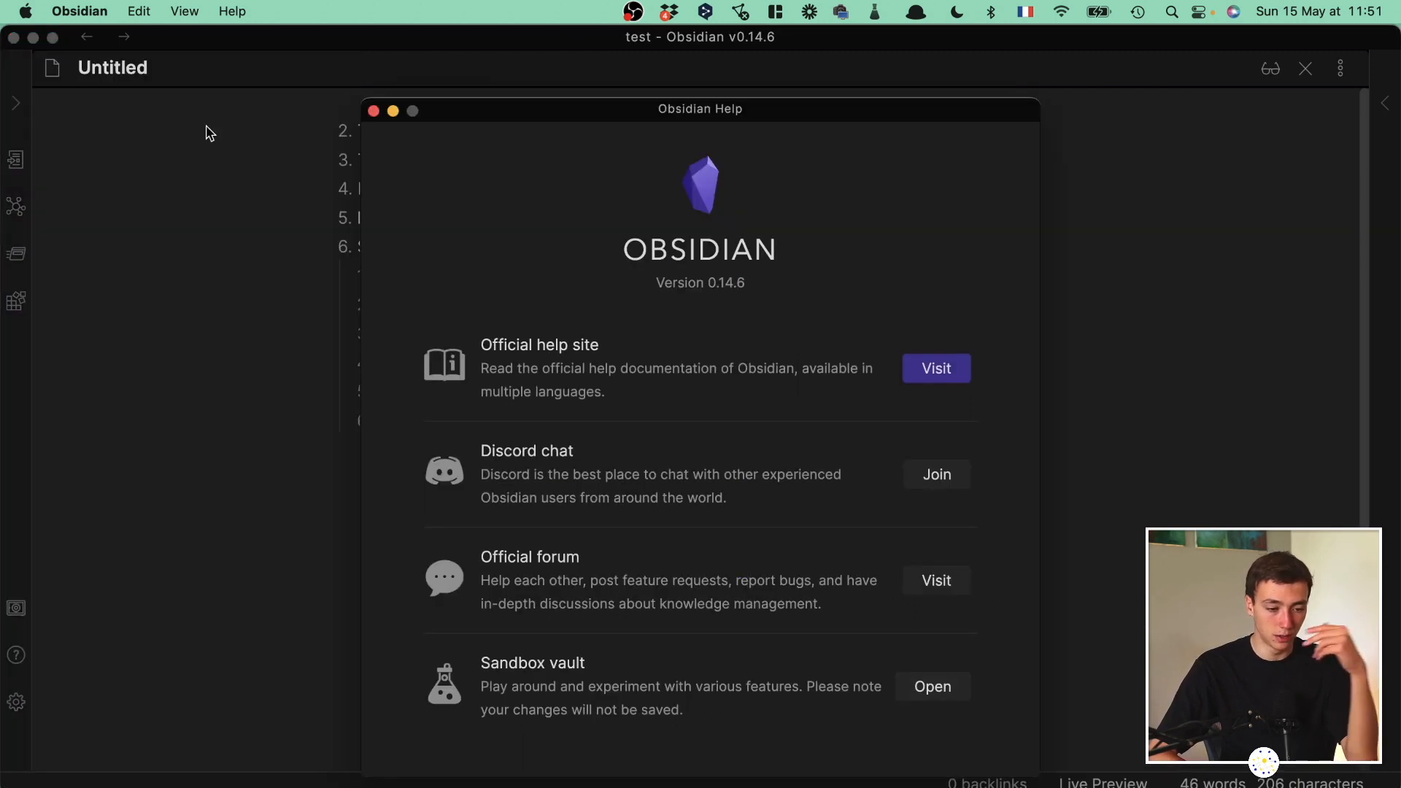
{"action": "left_click", "coordinate": [374, 110]}
{"action": "triple_click", "coordinate": [382, 128]}
{"action": "key", "text": "BackSpace"}
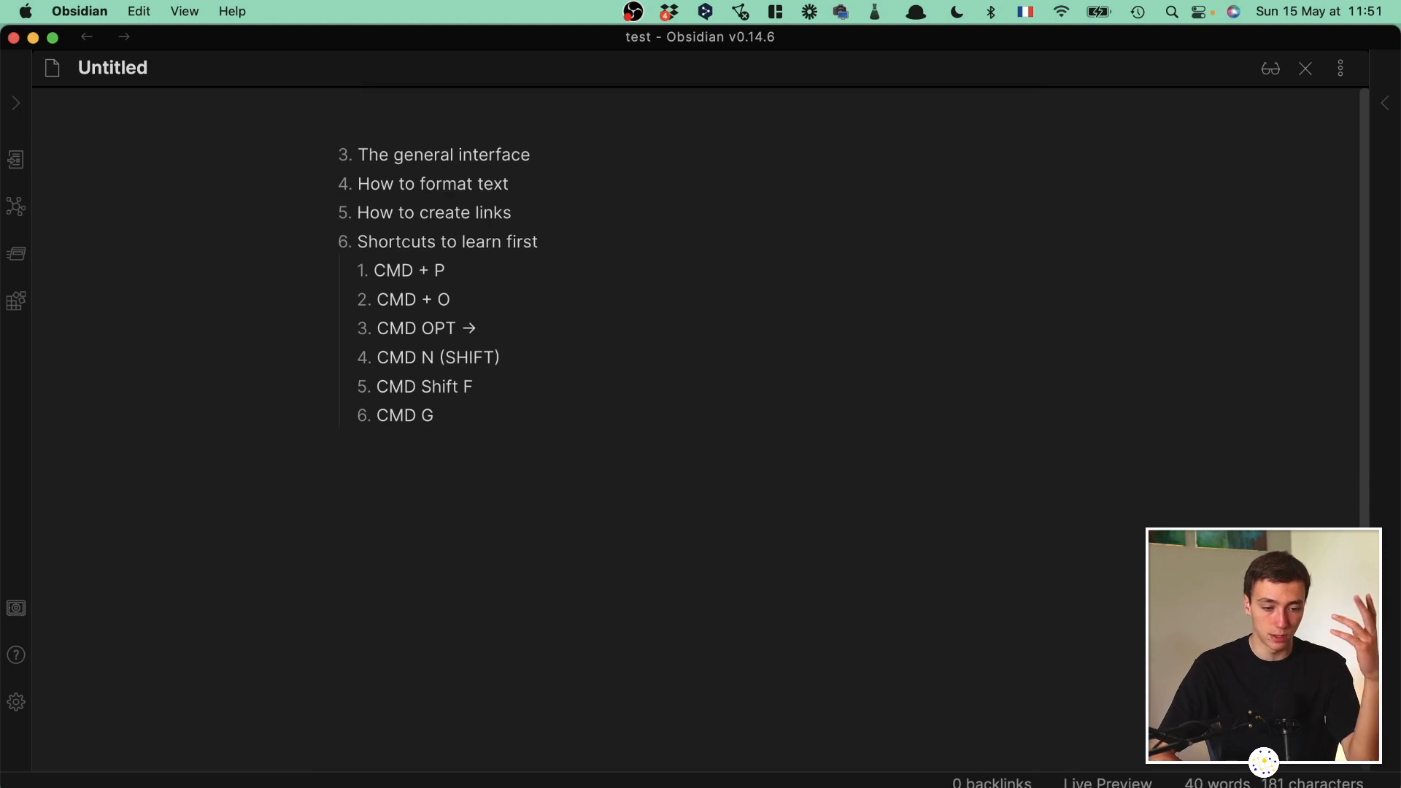
{"action": "key", "text": "BackSpace"}
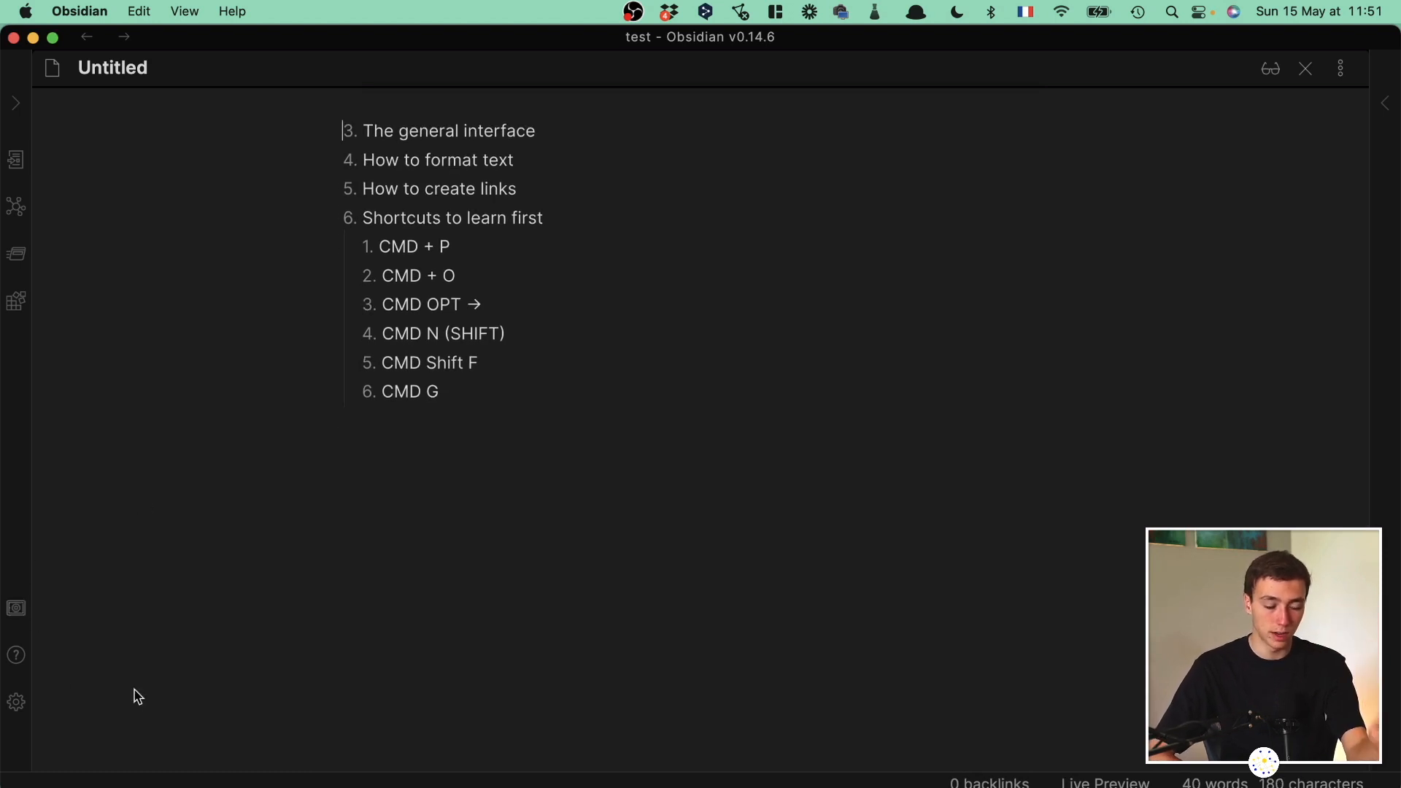
Review the remaining outline items, highlighting the shortcuts sublist and the lines about formatting text and creating links.
{"action": "left_click_drag", "start_coordinate": [710, 447], "coordinate": [372, 123]}
{"action": "left_click", "coordinate": [372, 122]}
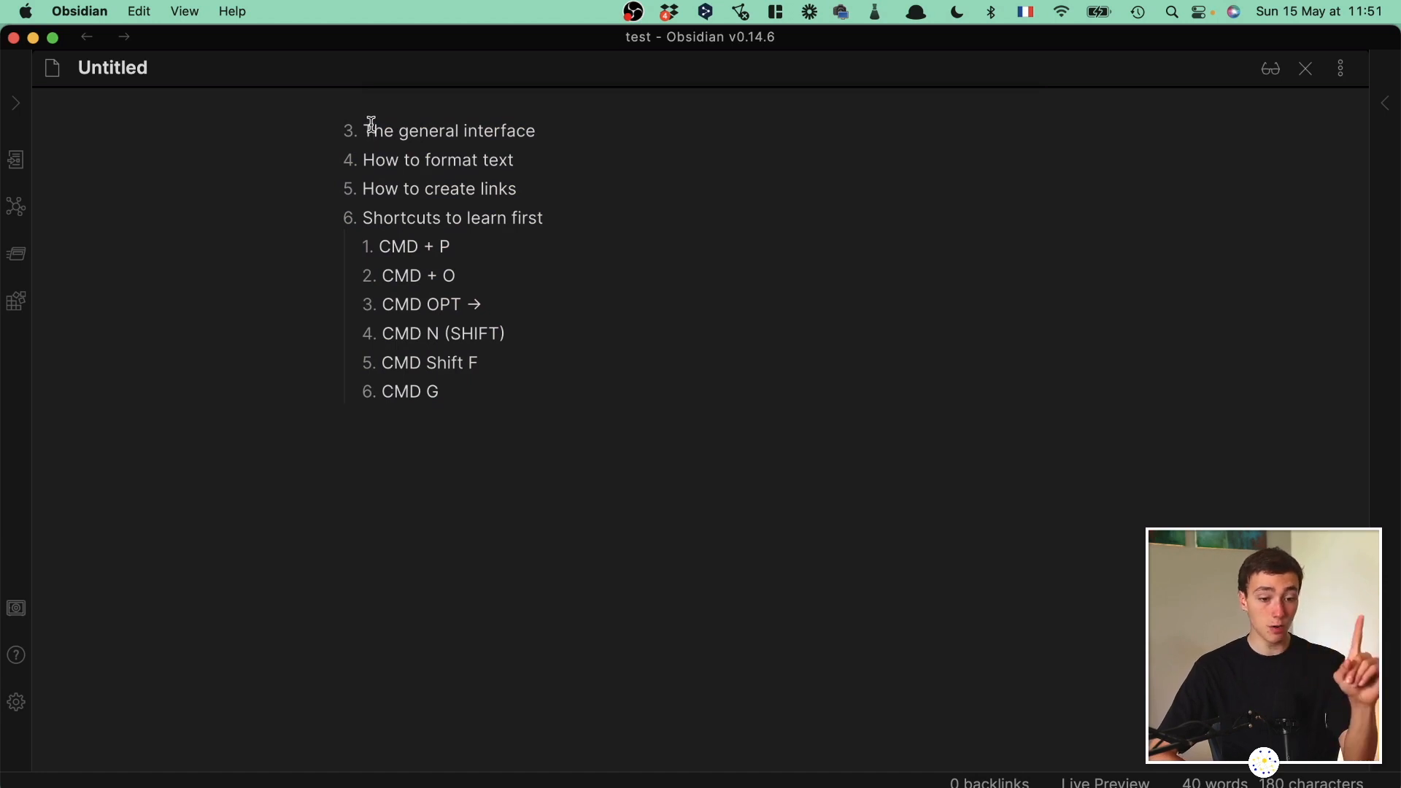
{"action": "left_click", "coordinate": [653, 130]}
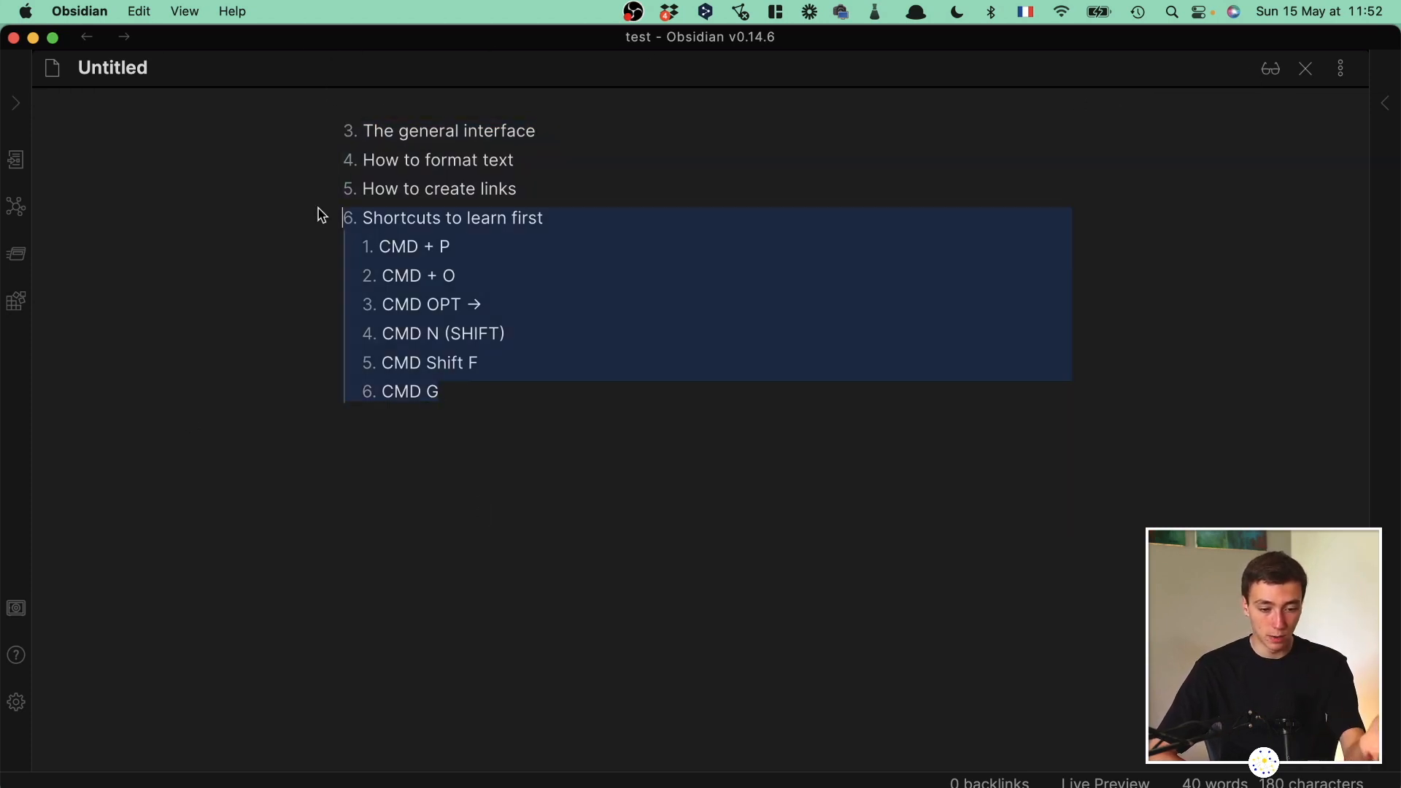
{"action": "triple_click", "coordinate": [467, 178]}
{"action": "triple_click", "coordinate": [491, 153]}
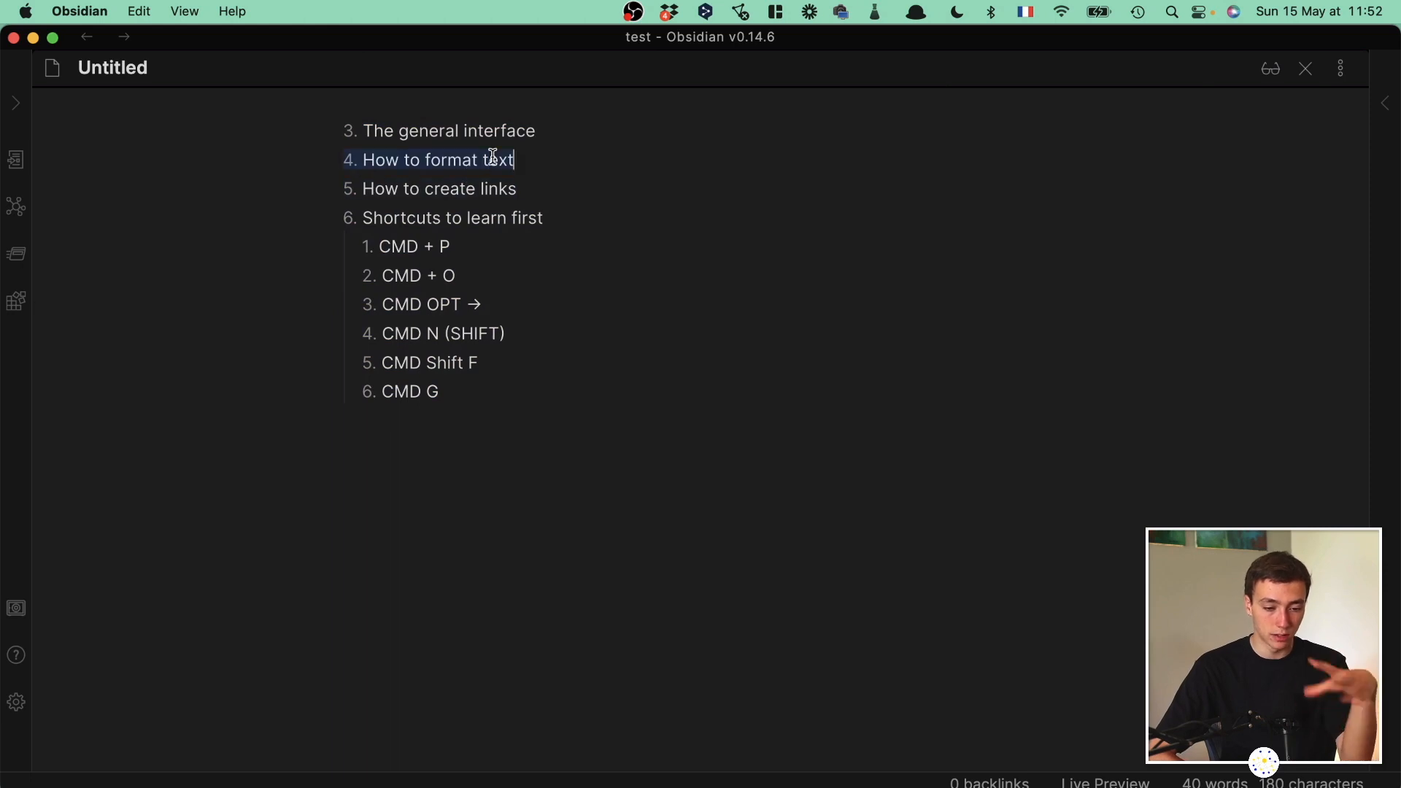
{"action": "double_click", "coordinate": [541, 182]}
{"action": "left_click", "coordinate": [542, 623]}
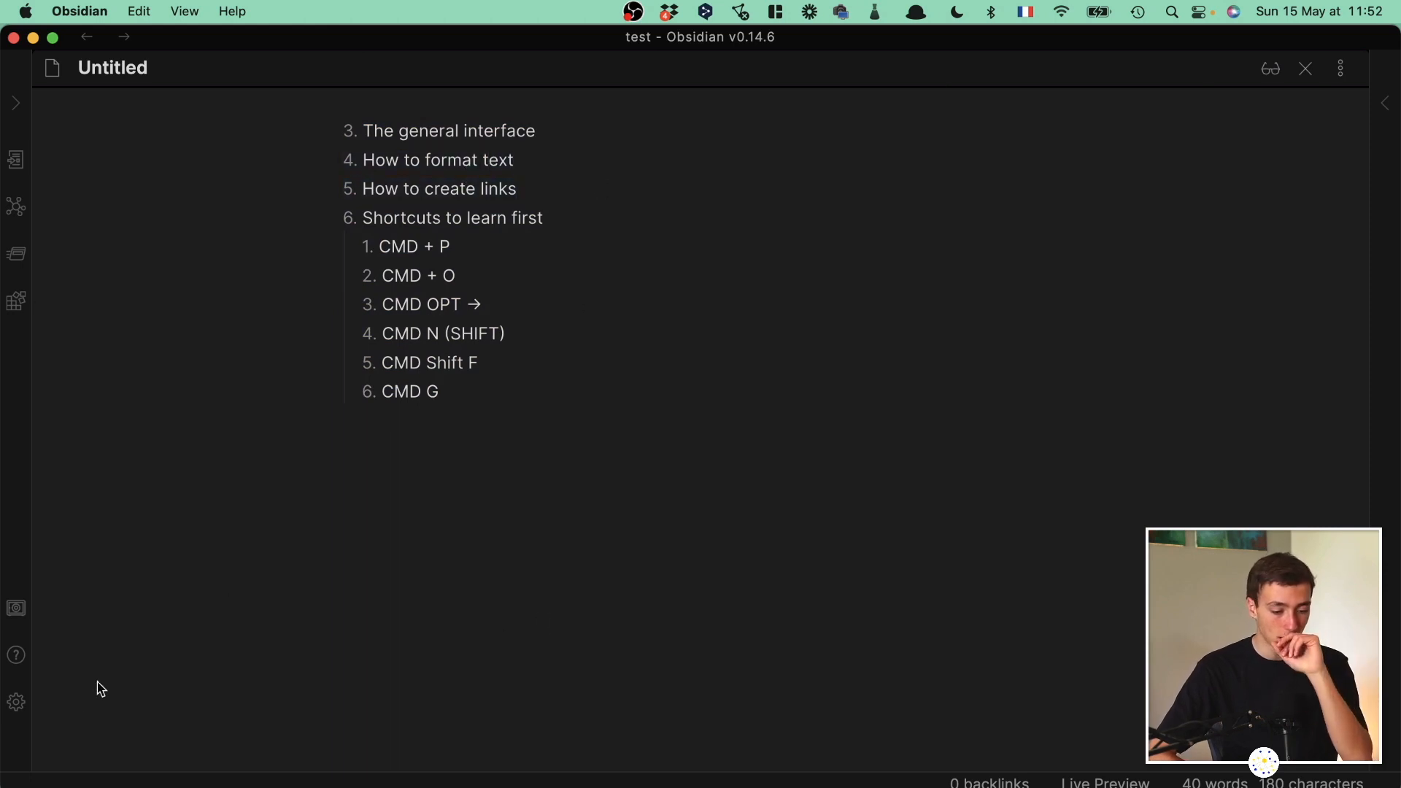
View the Editor settings, close them, and return to the outline items in the note.
{"action": "left_click", "coordinate": [16, 704]}
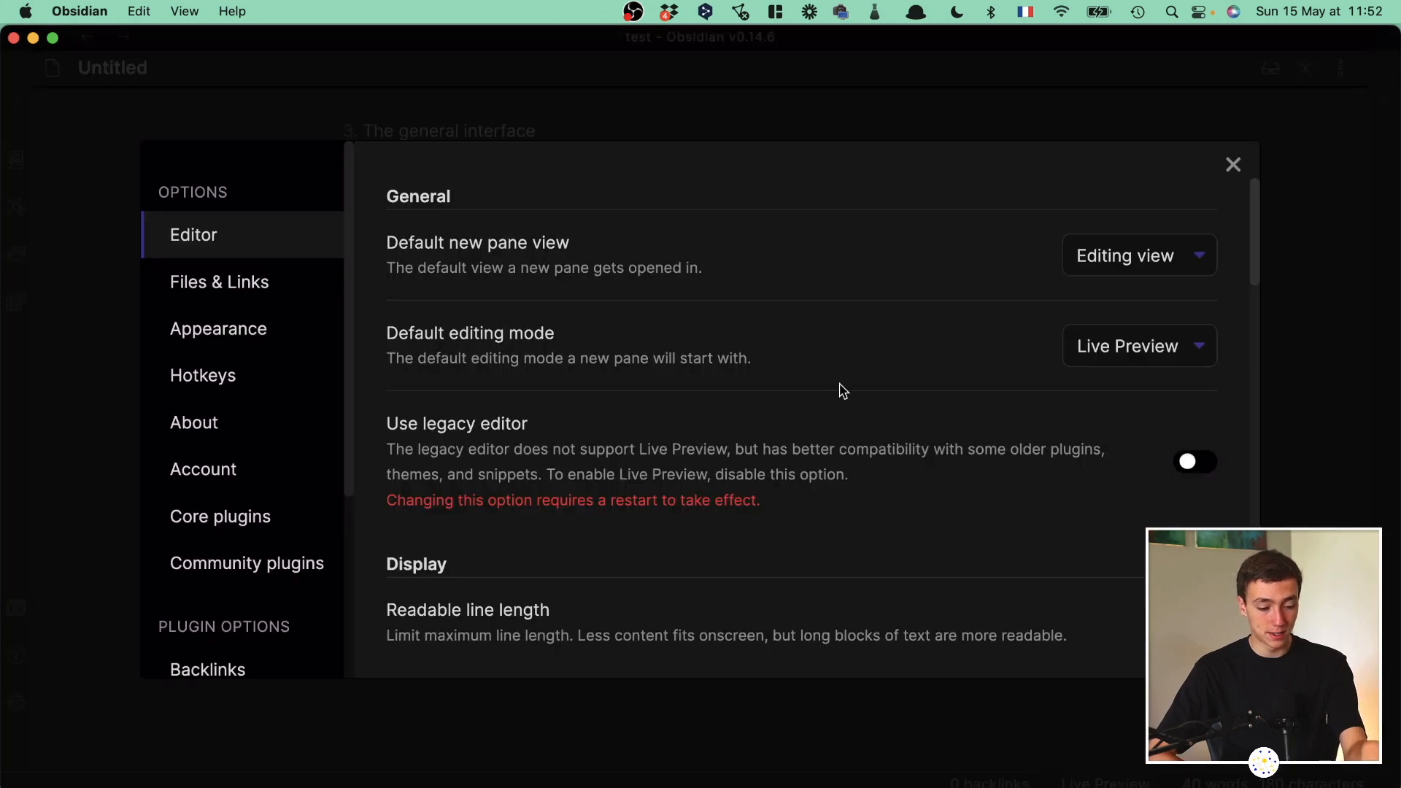
{"action": "left_click", "coordinate": [1266, 155]}
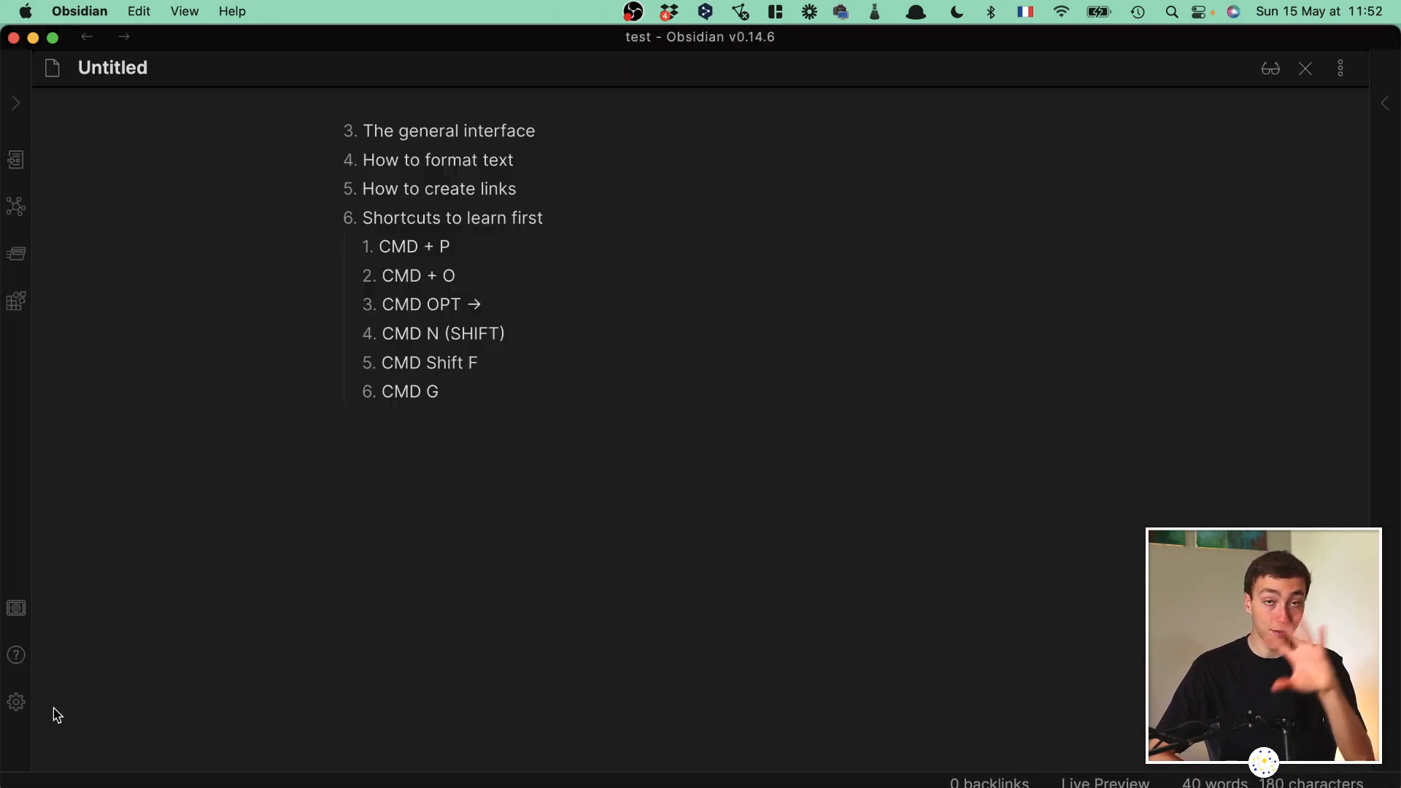
{"action": "mouse_move", "coordinate": [346, 120]}
{"action": "left_mouse_down"}
{"action": "mouse_move", "coordinate": [606, 162]}
{"action": "mouse_move", "coordinate": [354, 100]}
{"action": "left_mouse_up"}
{"action": "left_click", "coordinate": [607, 162]}
{"action": "left_click", "coordinate": [412, 166]}
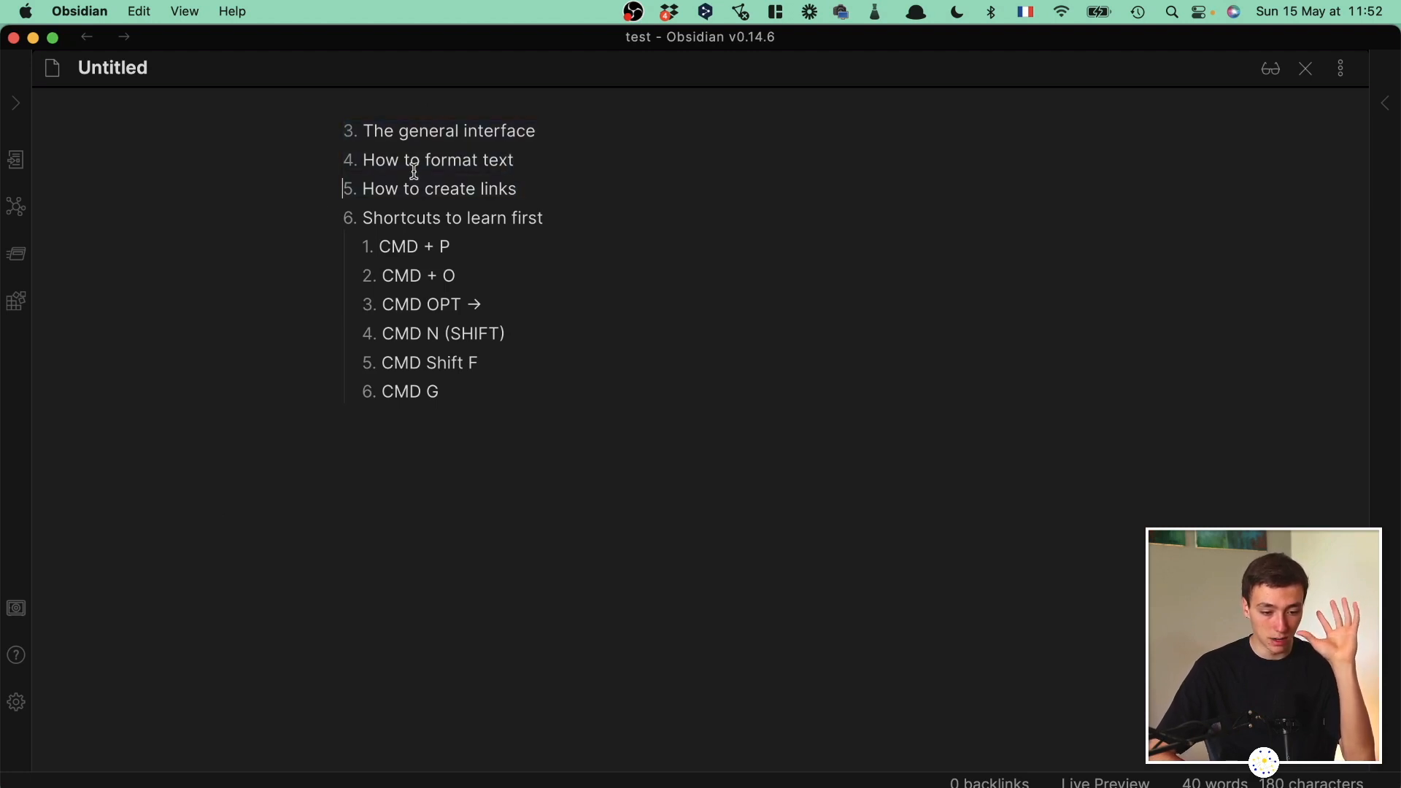
Look over the settings categories with the plugin options and the vault manager, closing each one.
{"action": "left_click", "coordinate": [18, 712]}
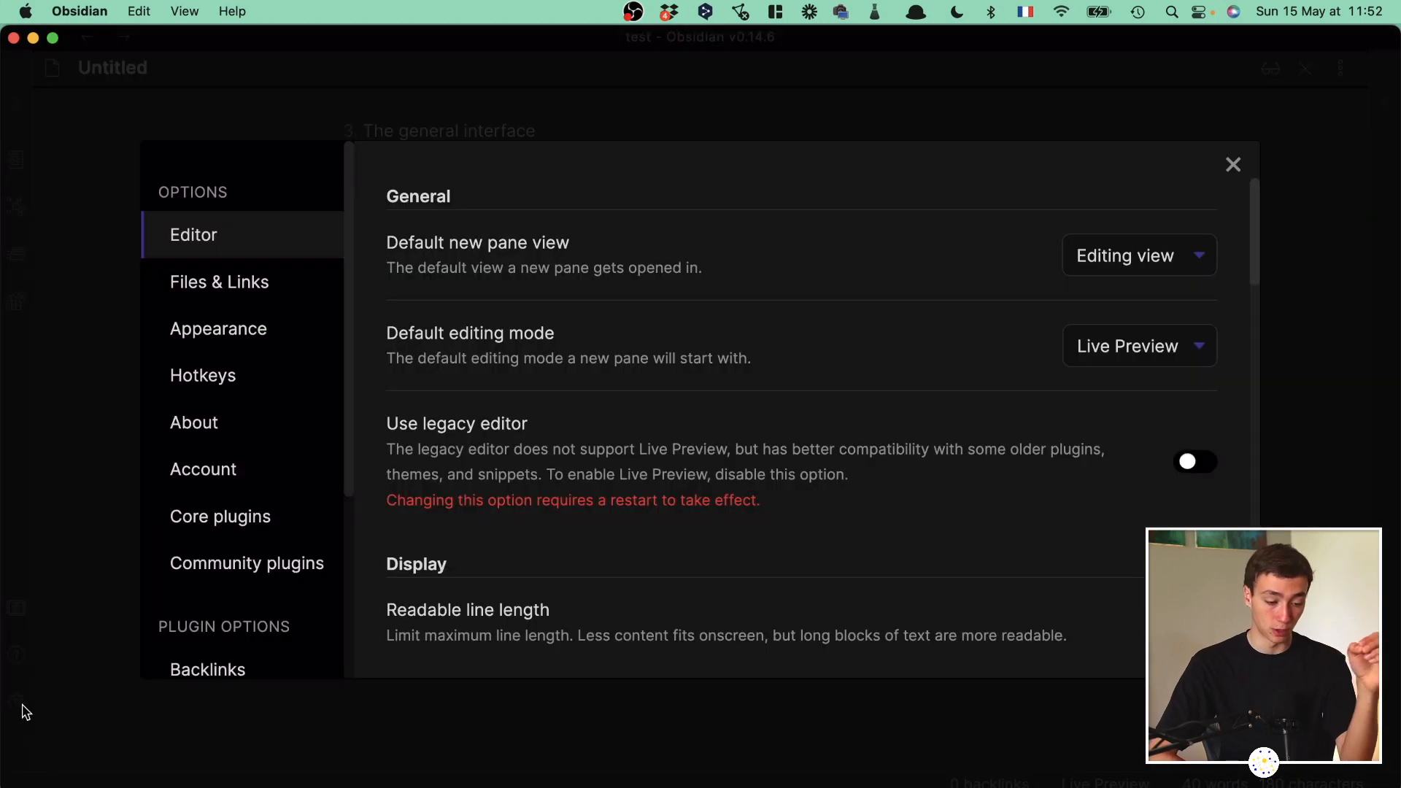
{"action": "scroll", "coordinate": [256, 526], "scroll_direction": "down", "scroll_amount": 5}
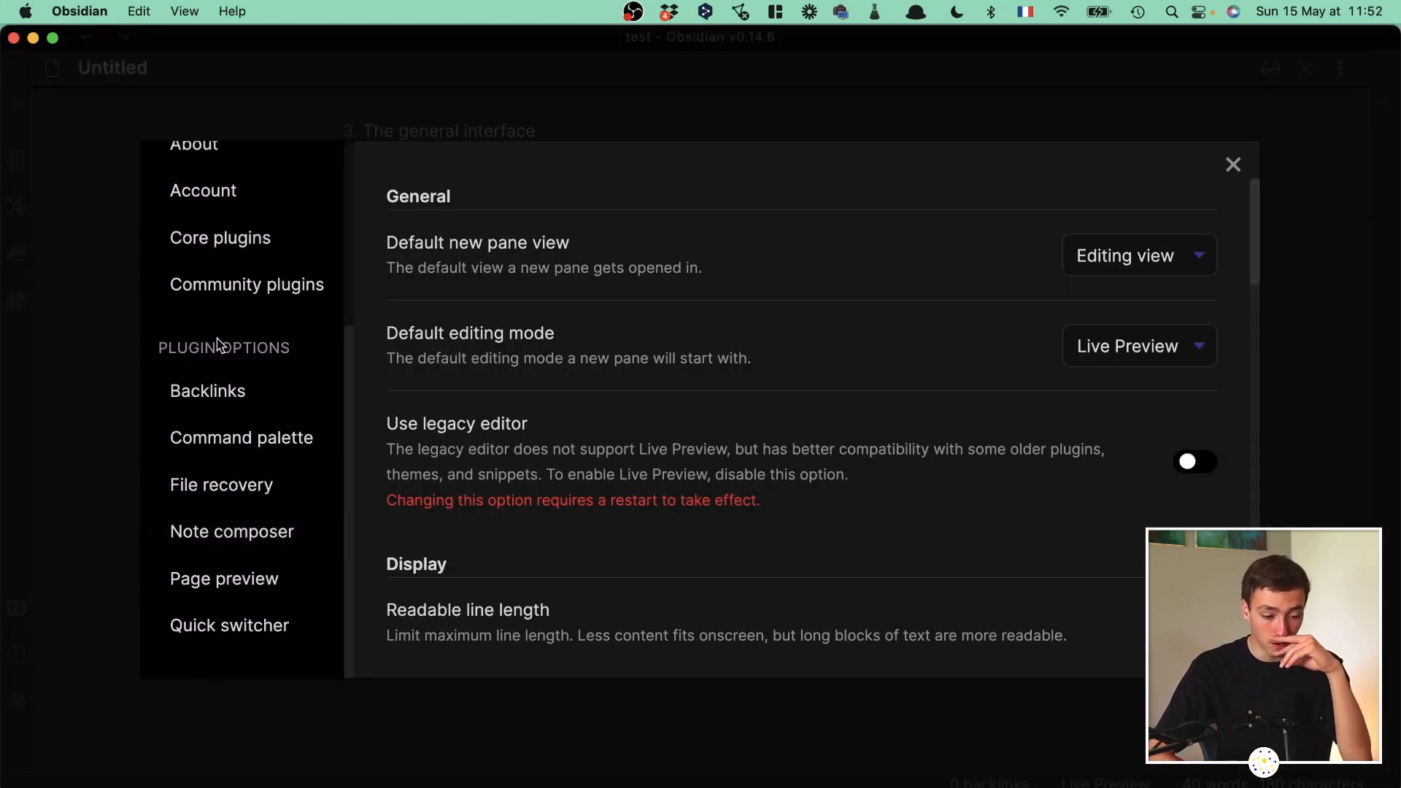
{"action": "left_click", "coordinate": [111, 298]}
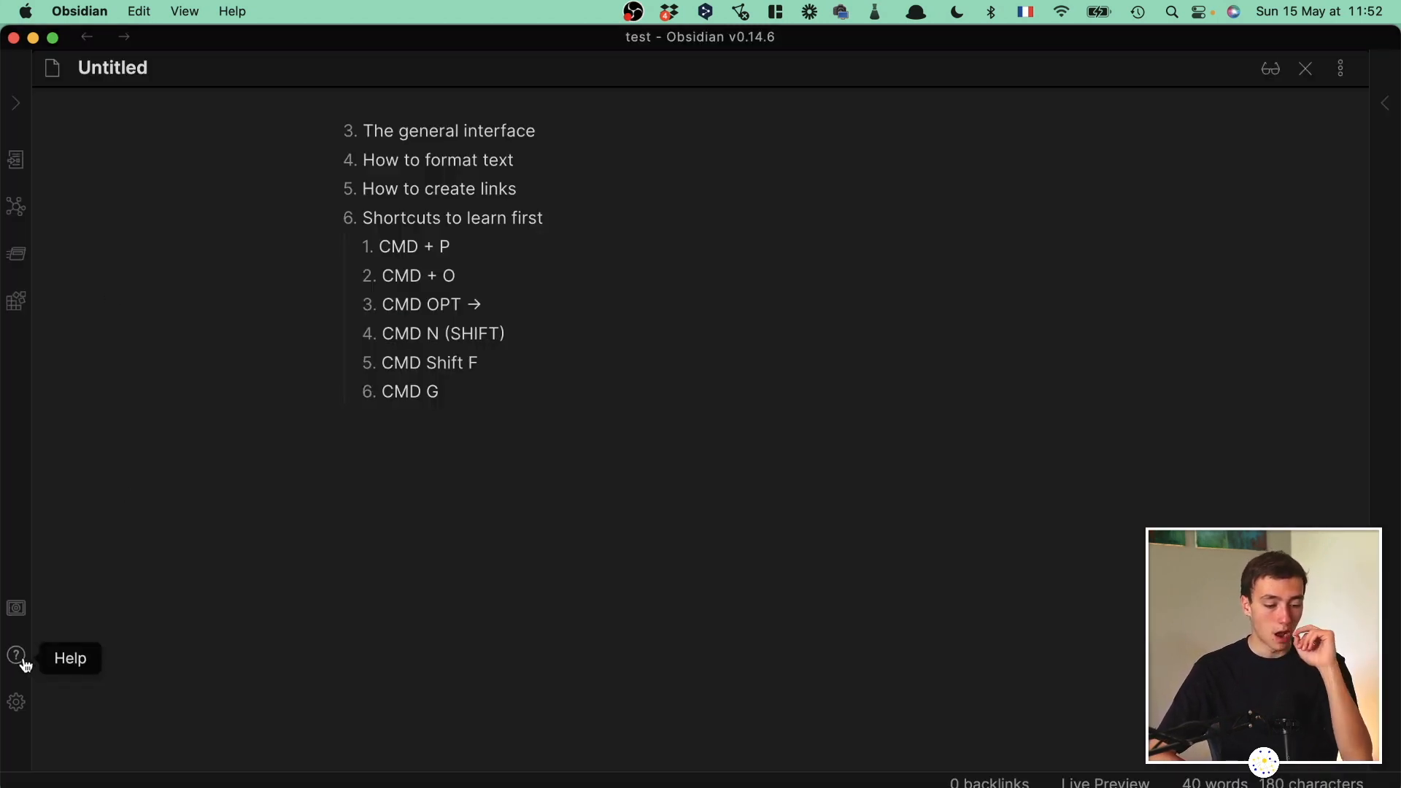
{"action": "left_click", "coordinate": [14, 609]}
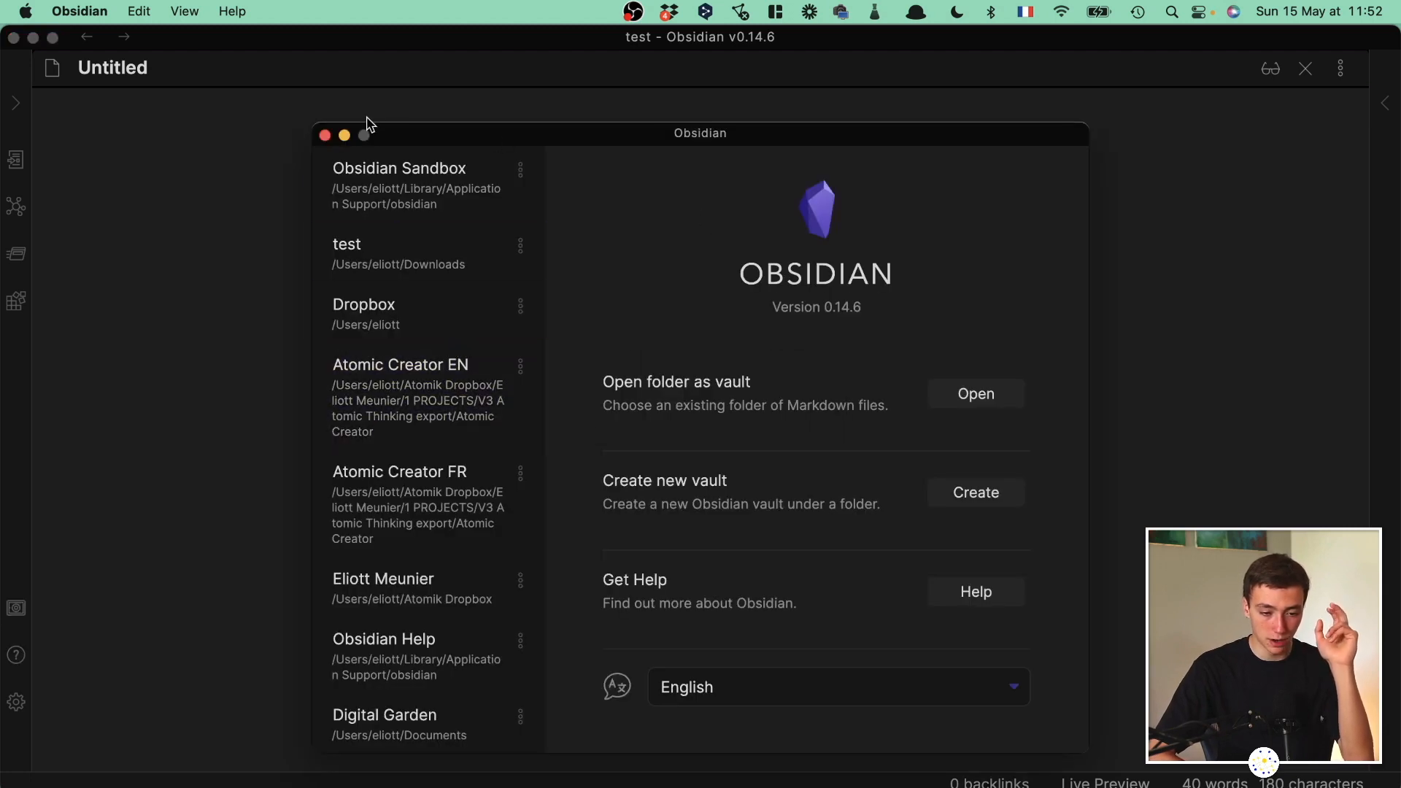
{"action": "left_click", "coordinate": [326, 134]}
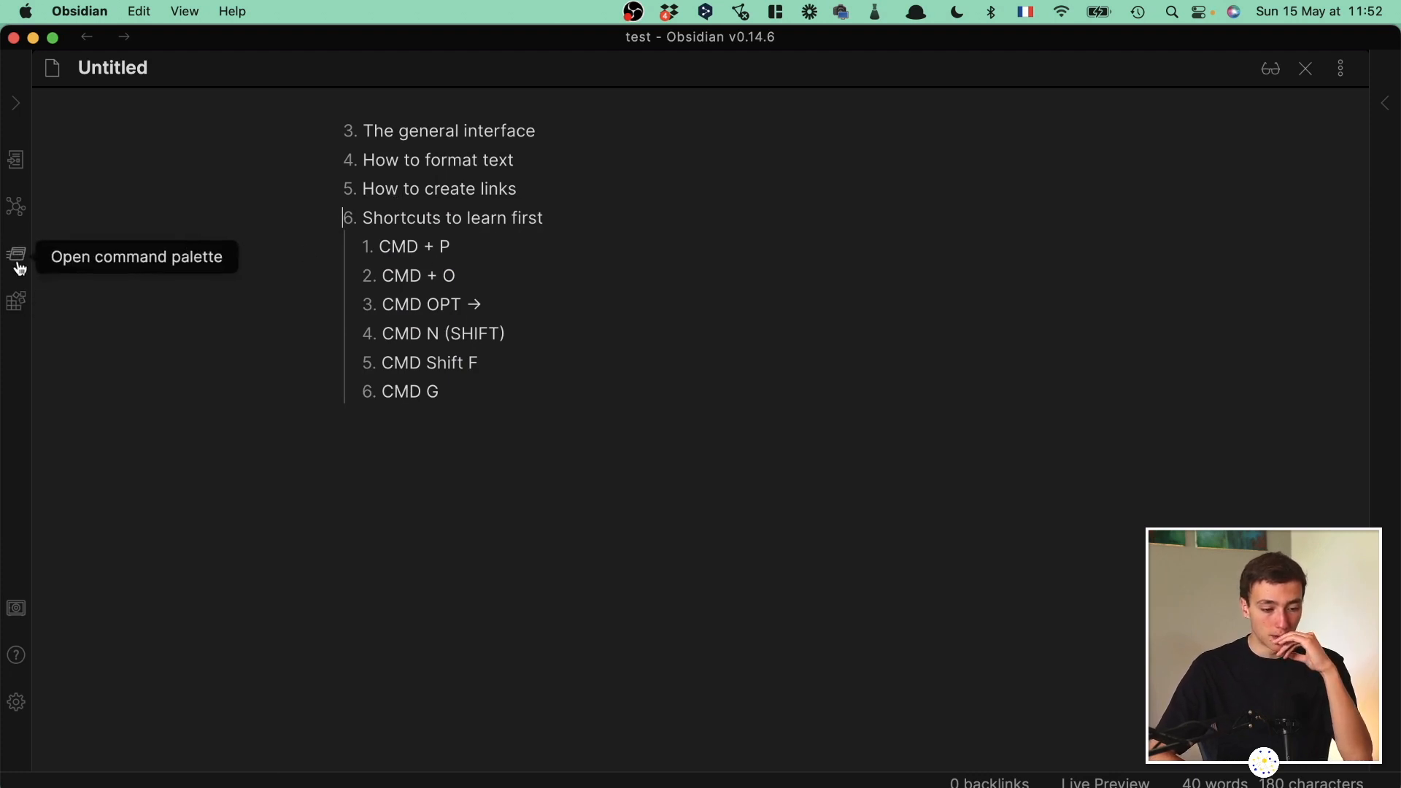
Expand the file sidebar, demonstrating how it collapses and expands, and leave it open.
{"action": "left_click", "coordinate": [13, 80]}
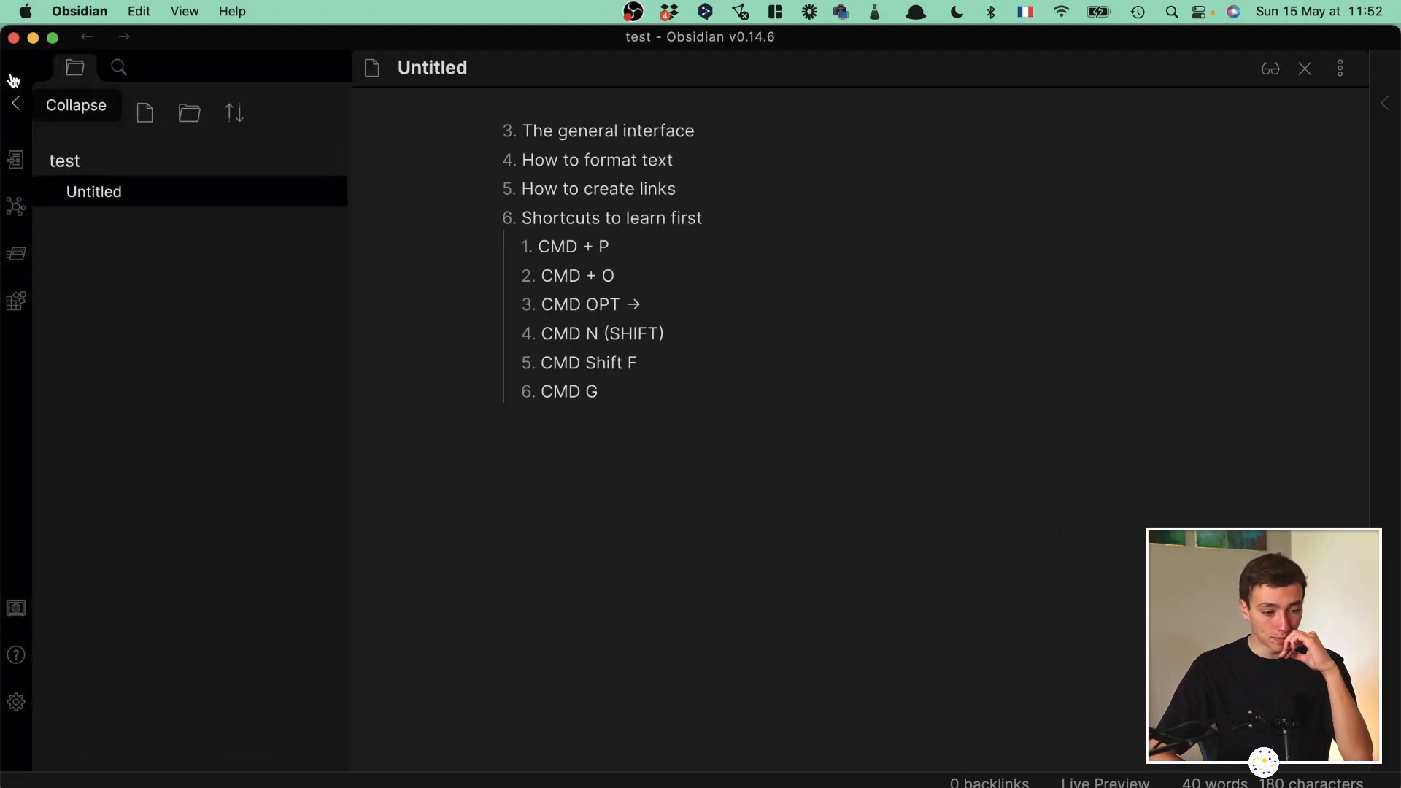
{"action": "left_click", "coordinate": [12, 80]}
{"action": "left_click", "coordinate": [13, 102]}
{"action": "left_click", "coordinate": [13, 104]}
{"action": "left_click", "coordinate": [14, 105]}
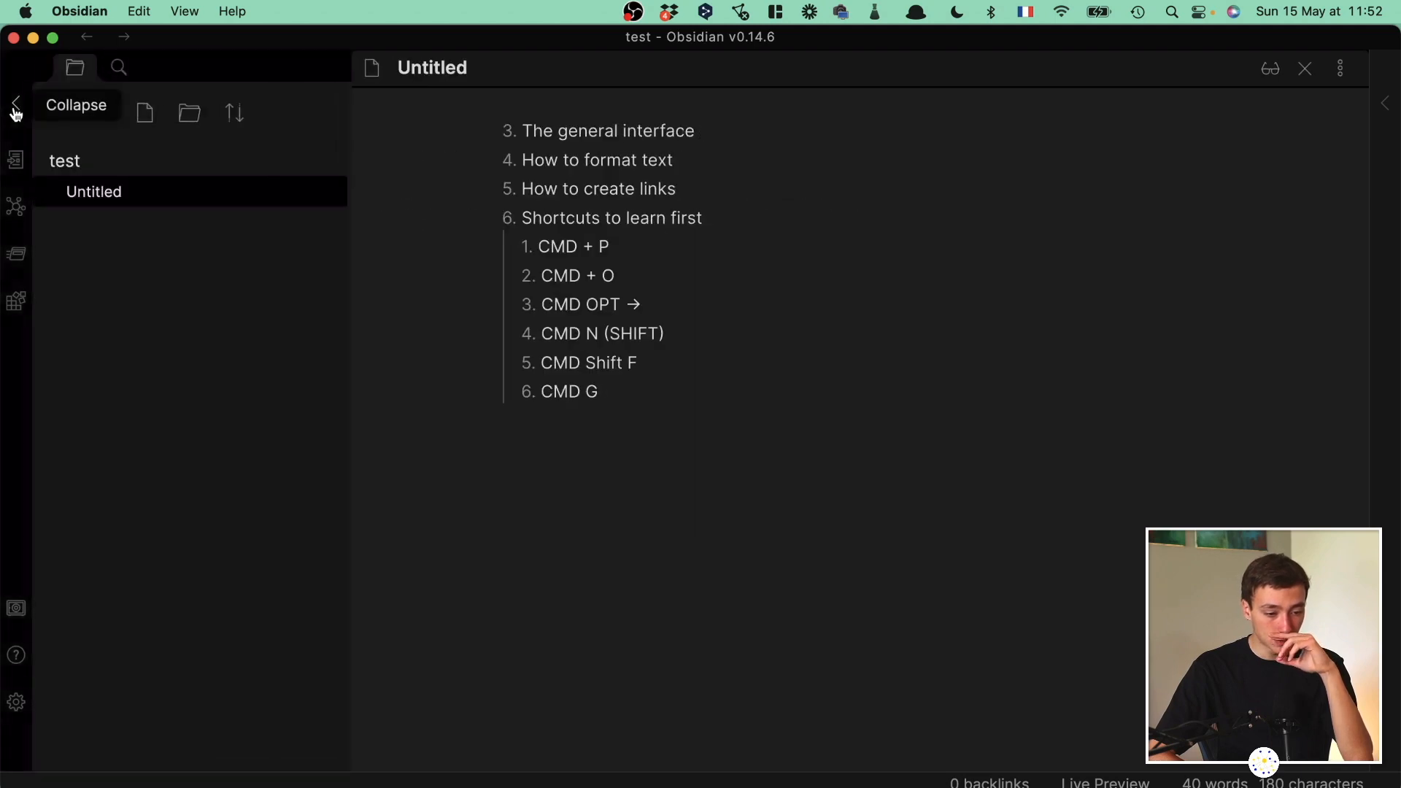
{"action": "left_click", "coordinate": [16, 108]}
{"action": "left_click", "coordinate": [17, 111]}
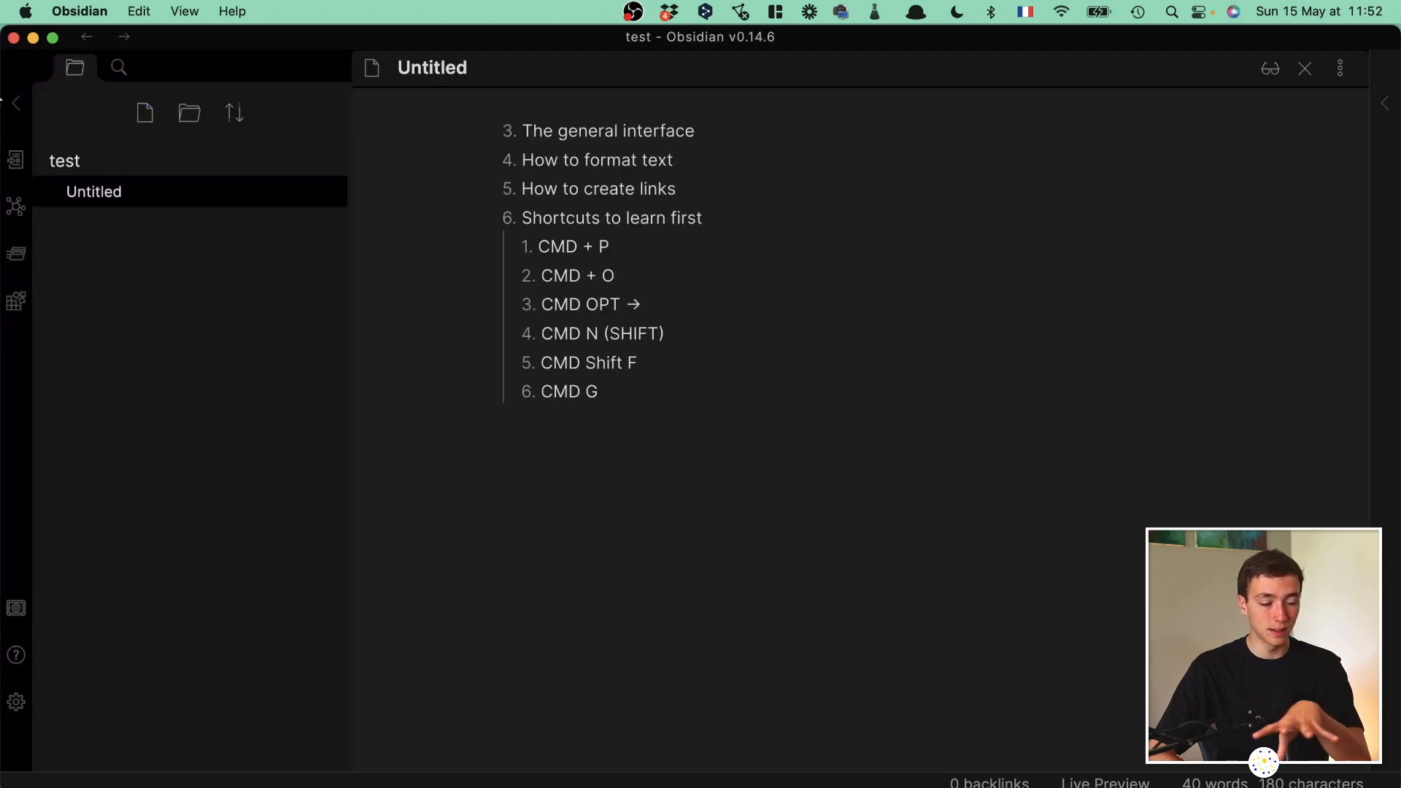
{"action": "left_click", "coordinate": [24, 118]}
{"action": "left_click", "coordinate": [19, 116]}
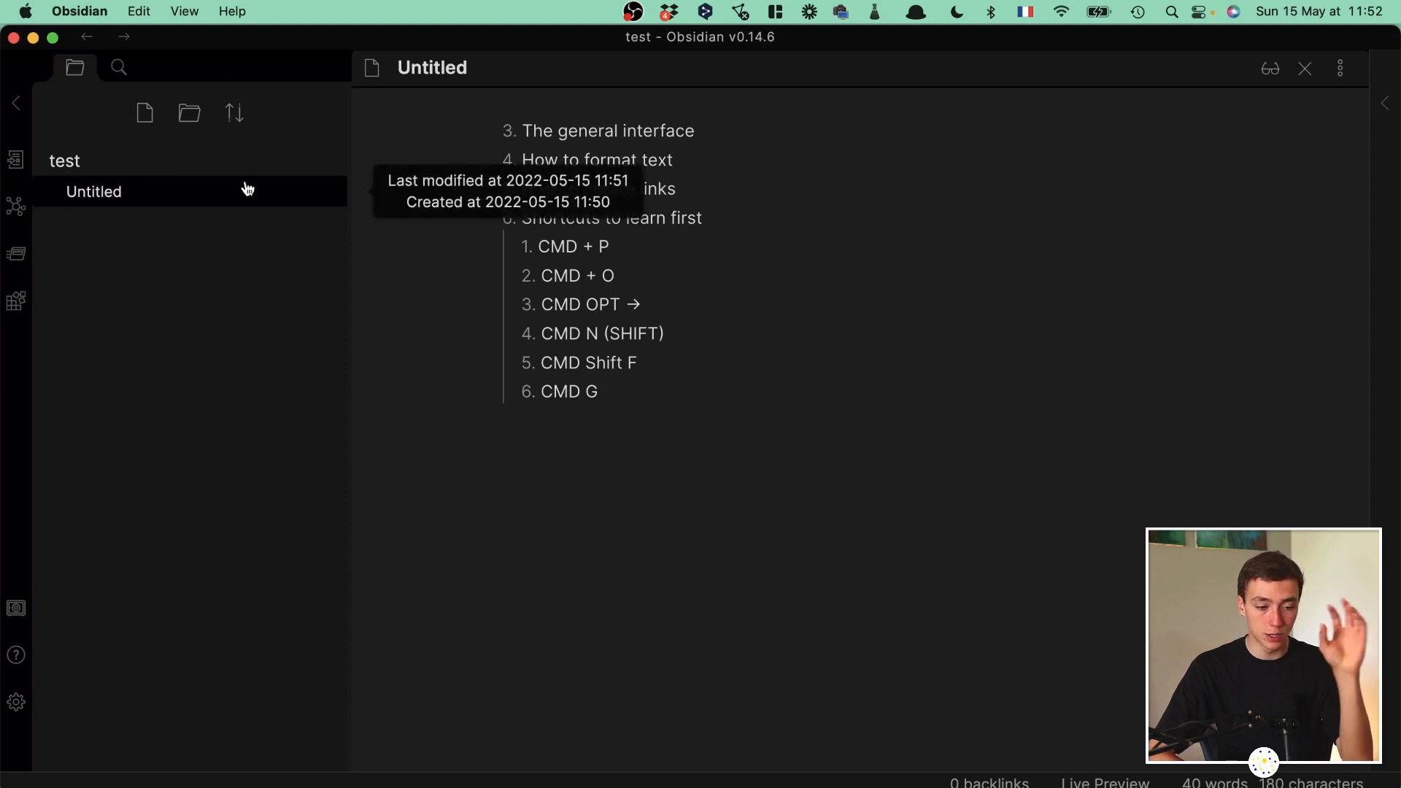
Create a new folder named "folder" in the test vault.
{"action": "left_click", "coordinate": [175, 113]}
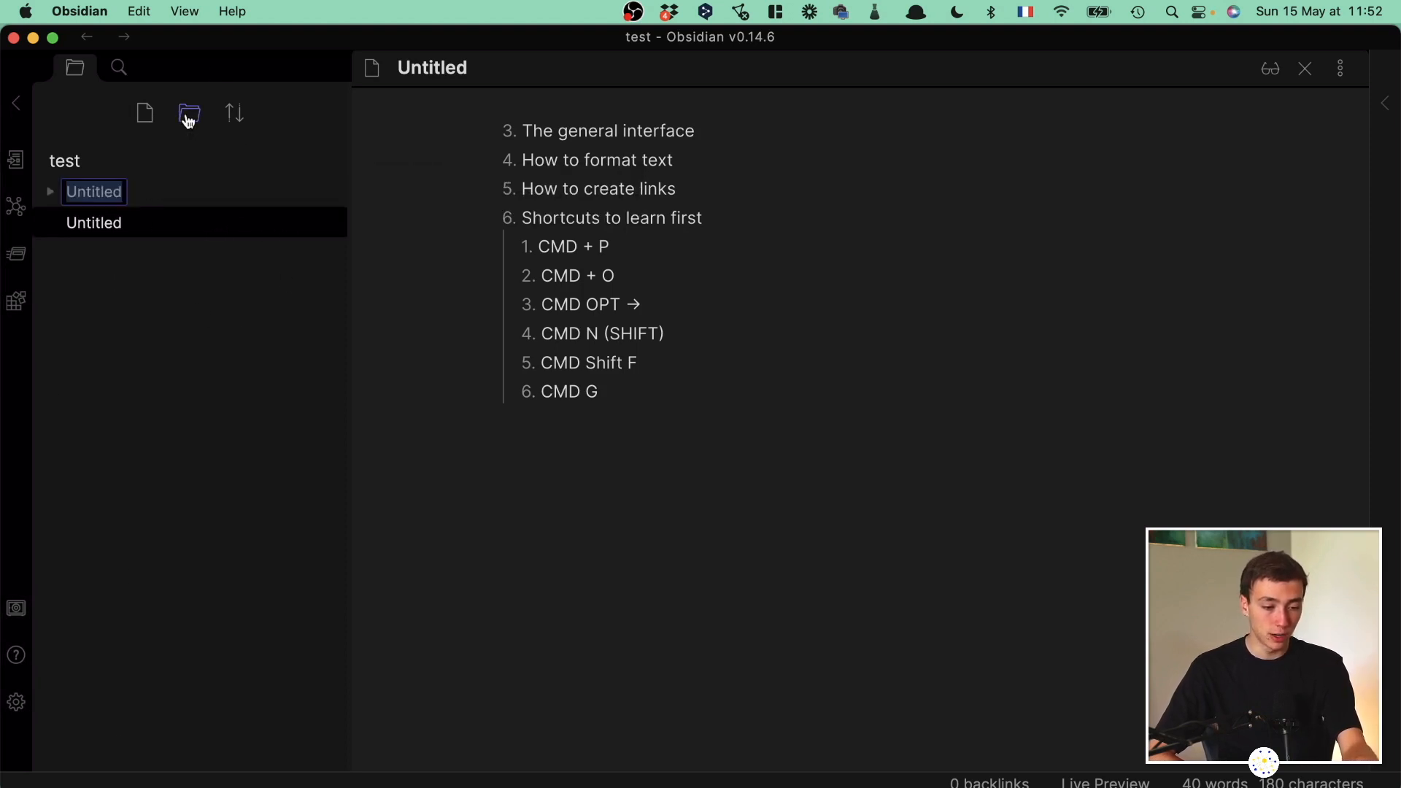
{"action": "type", "text": "etst"}
{"action": "key", "text": "BackSpace"}
{"action": "key", "text": "BackSpace"}
{"action": "key", "text": "BackSpace"}
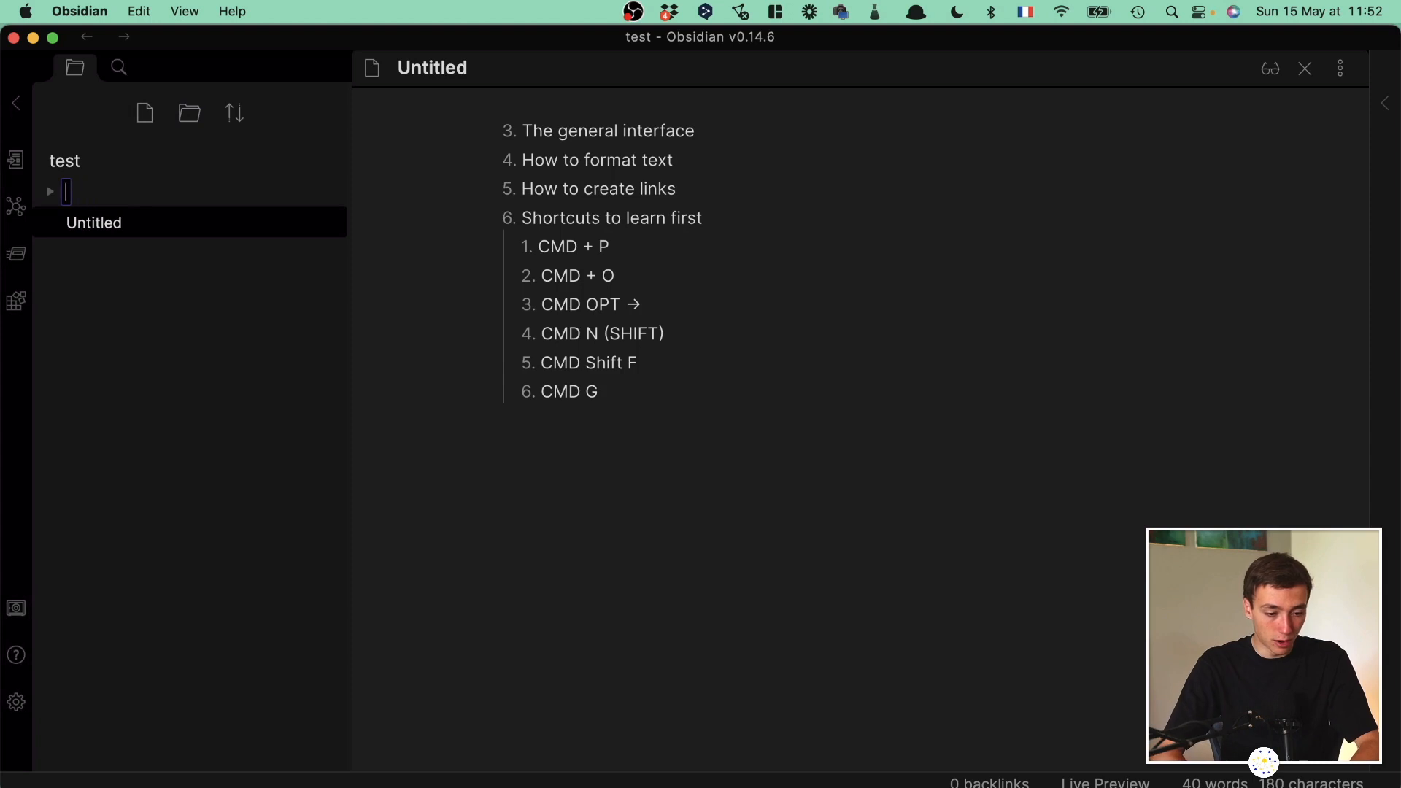
{"action": "type", "text": "folder"}
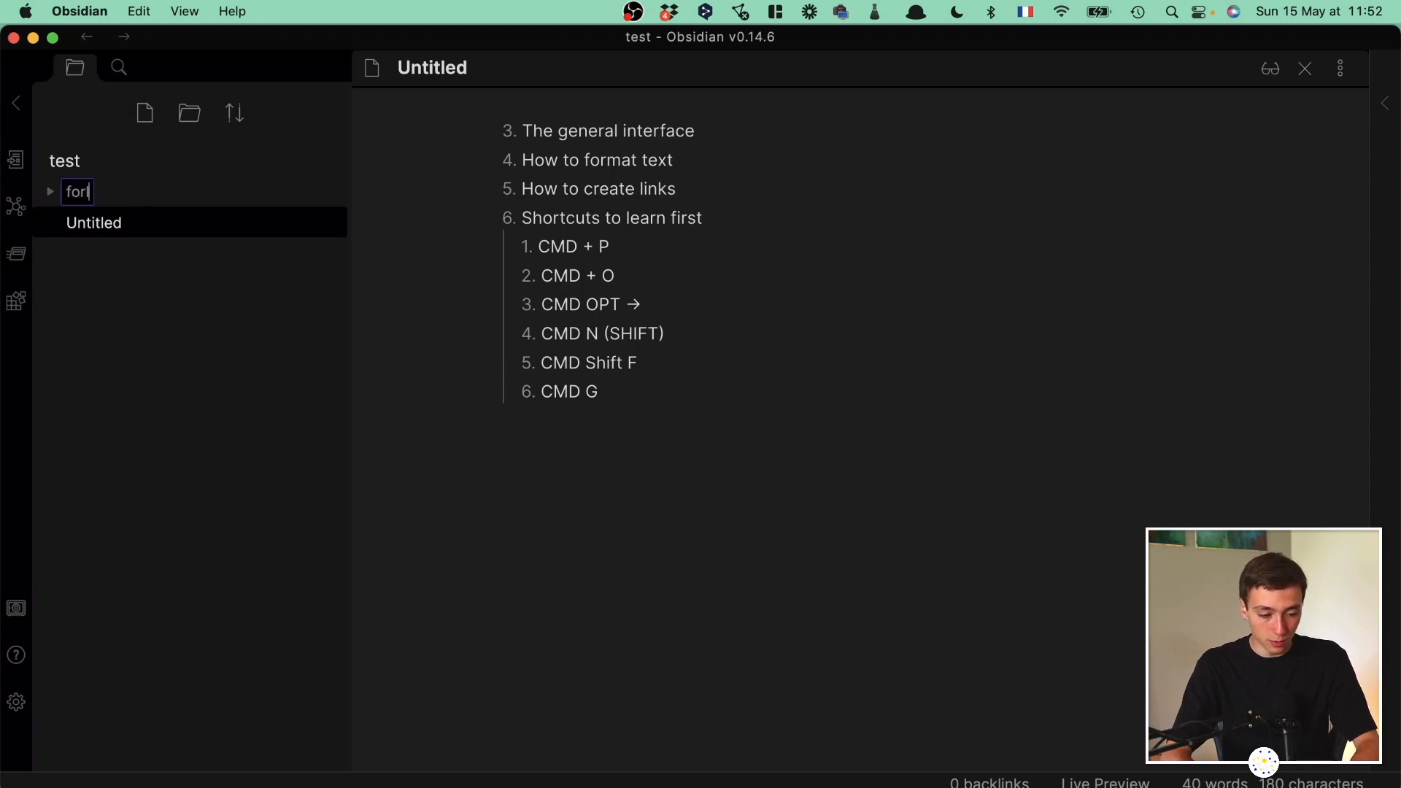
{"action": "key", "text": "Return"}
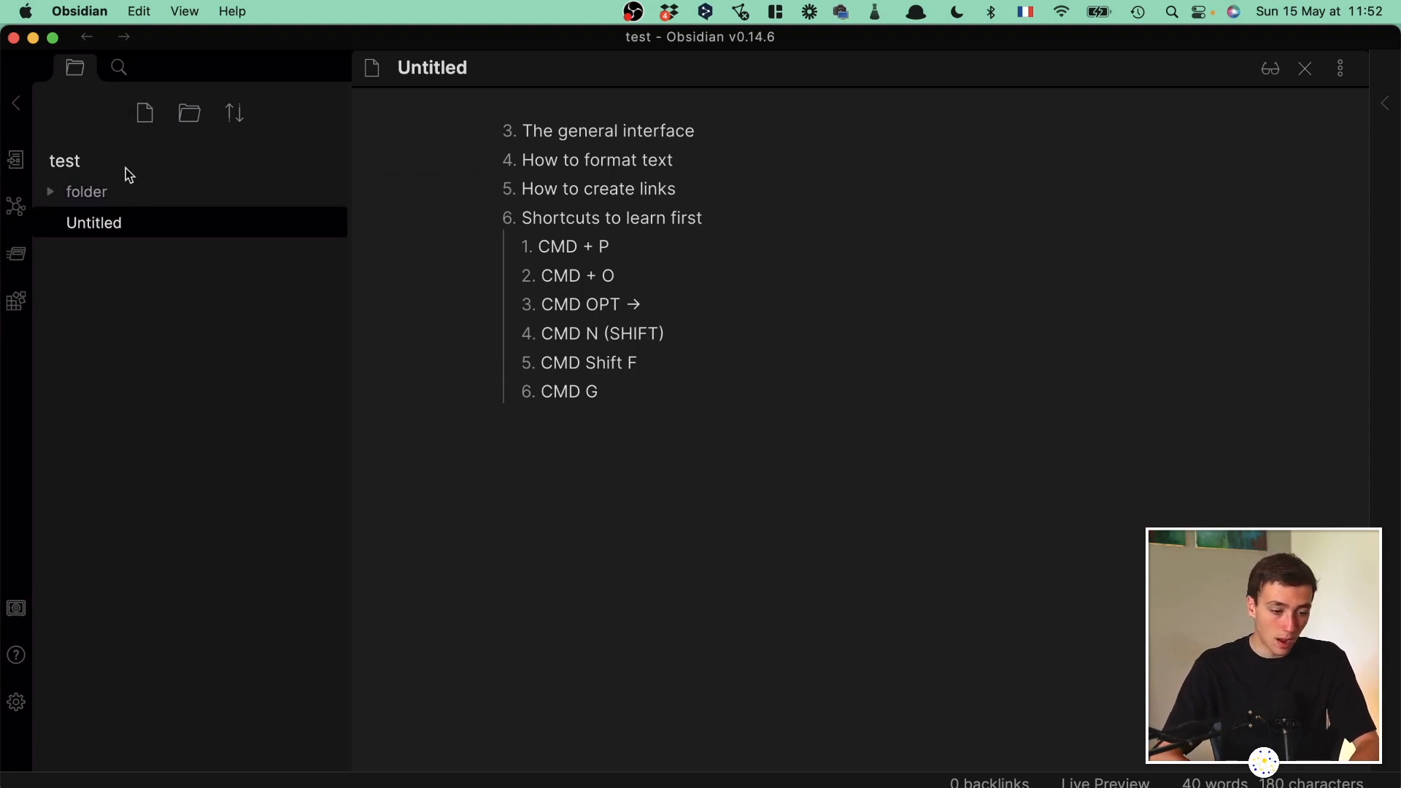
Create a note named TEST inside "folder" with the text "ehgihzripog".
{"action": "right_click", "coordinate": [115, 196]}
{"action": "left_click", "coordinate": [152, 220]}
{"action": "type", "text": "TE"}
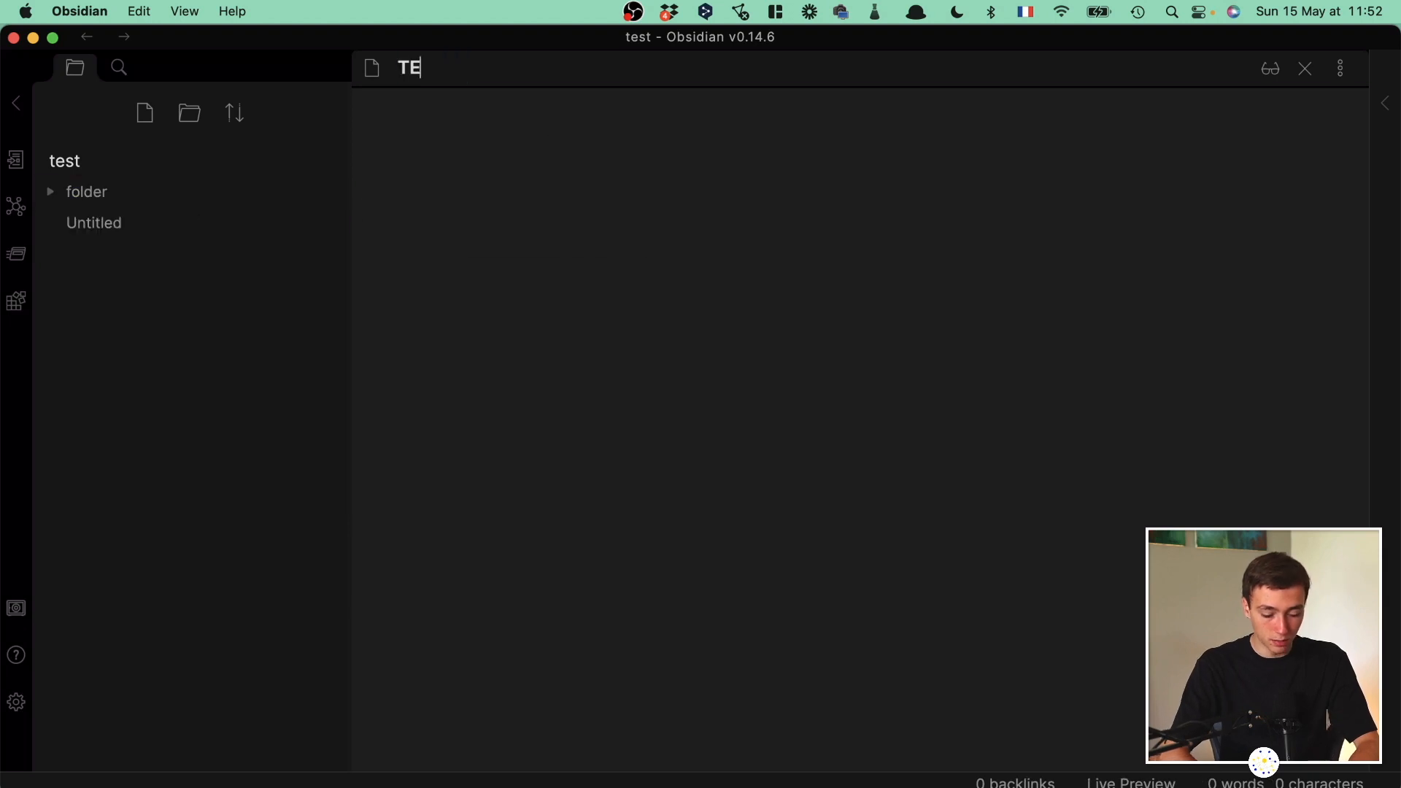
{"action": "type", "text": "ST"}
{"action": "key", "text": "Return"}
{"action": "type", "text": "ehgihzripog"}
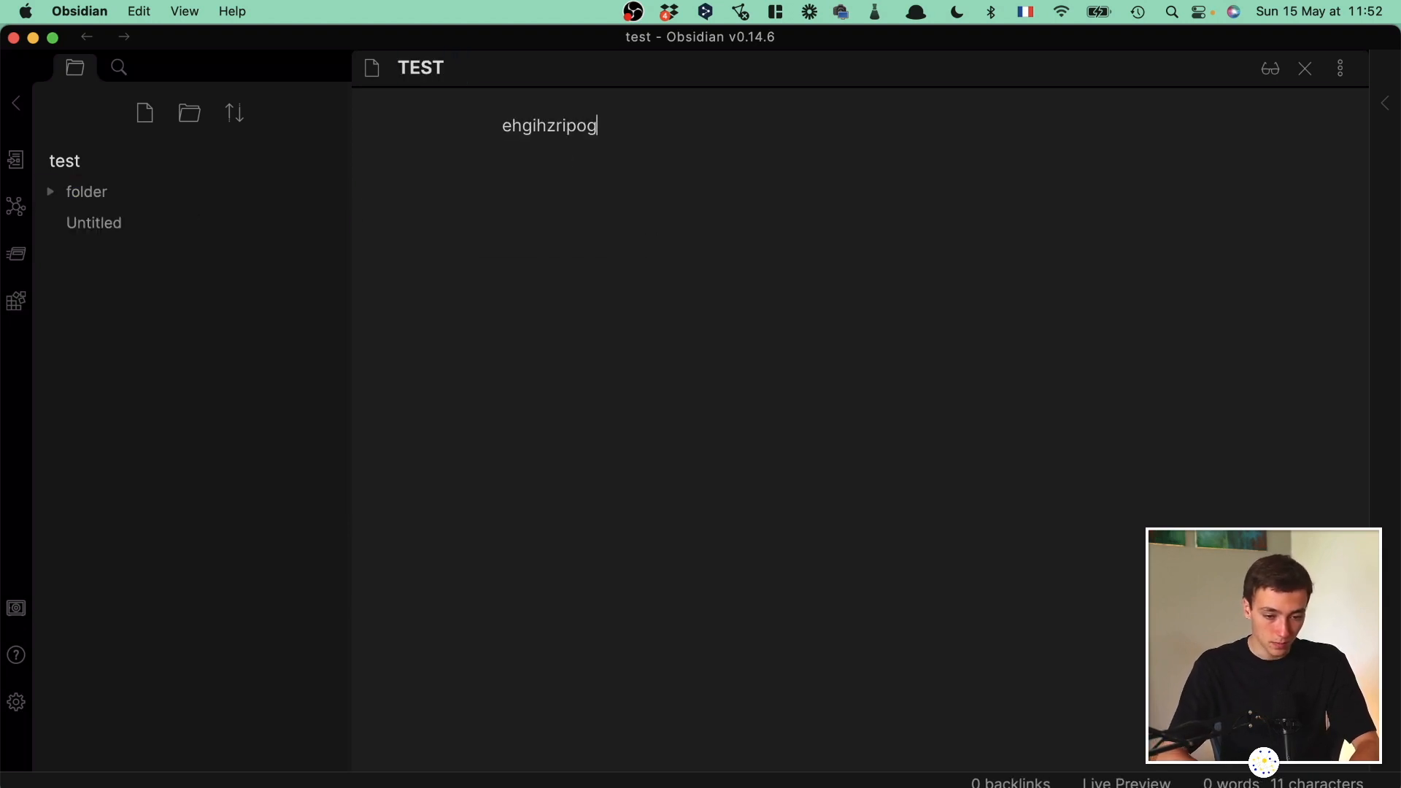
{"action": "key", "text": "Return"}
{"action": "left_click", "coordinate": [169, 200]}
{"action": "left_click", "coordinate": [169, 200]}
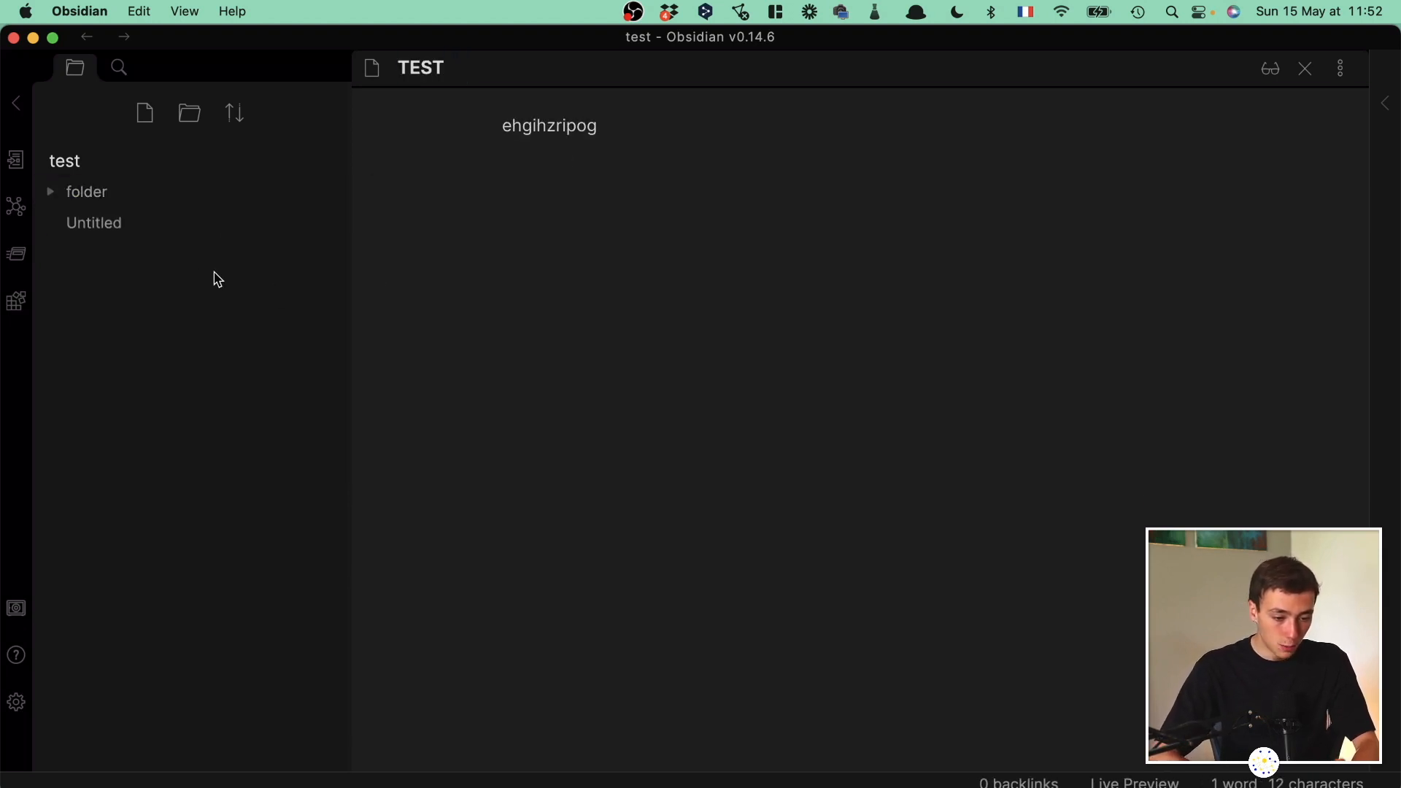
Switch to Finder, examine the vault's files in the "test" folder under Downloads, and close the Finder window.
{"action": "mouse_move", "coordinate": [159, 233]}
{"action": "key", "text": "super+space"}
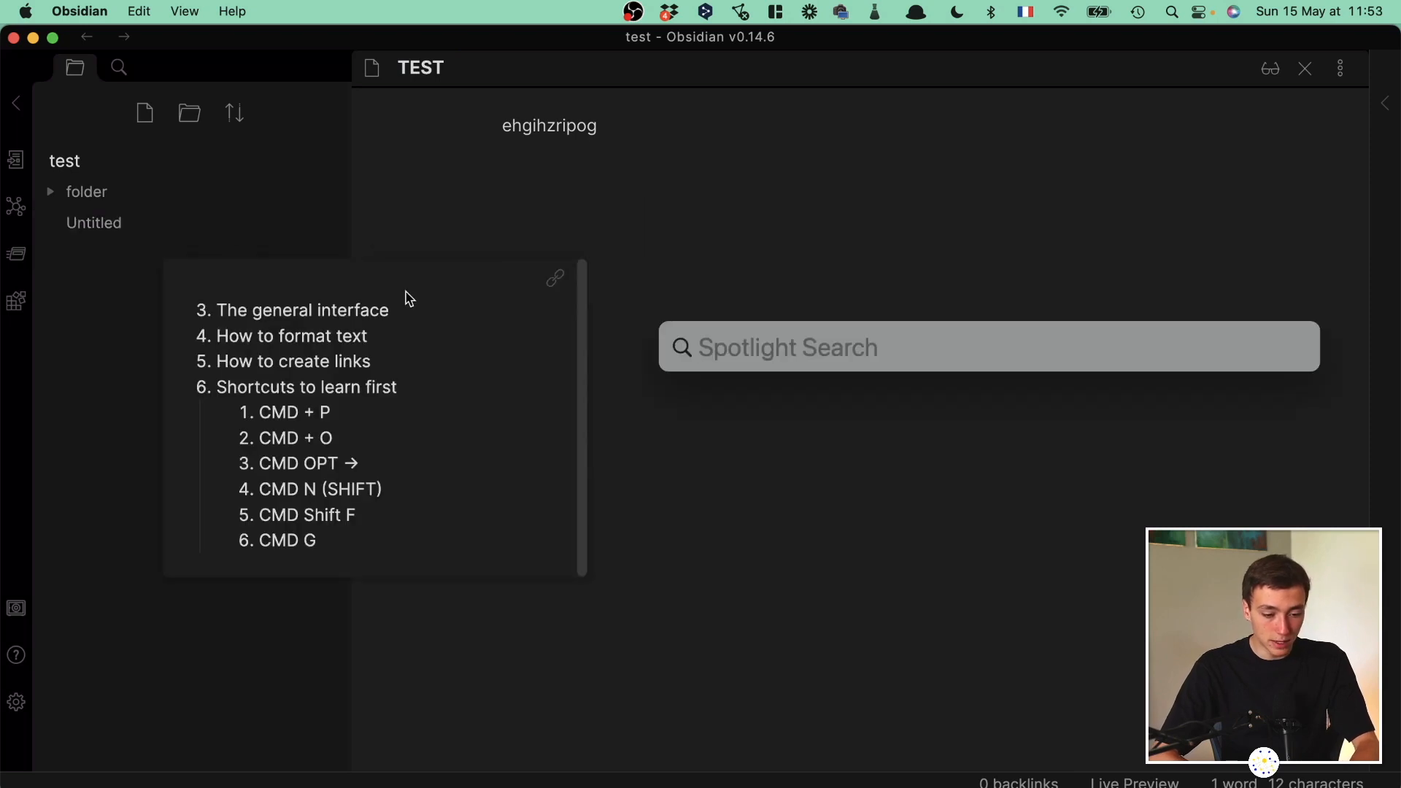
{"action": "key", "text": "Escape"}
{"action": "key", "text": "super+space"}
{"action": "type", "text": "fi"}
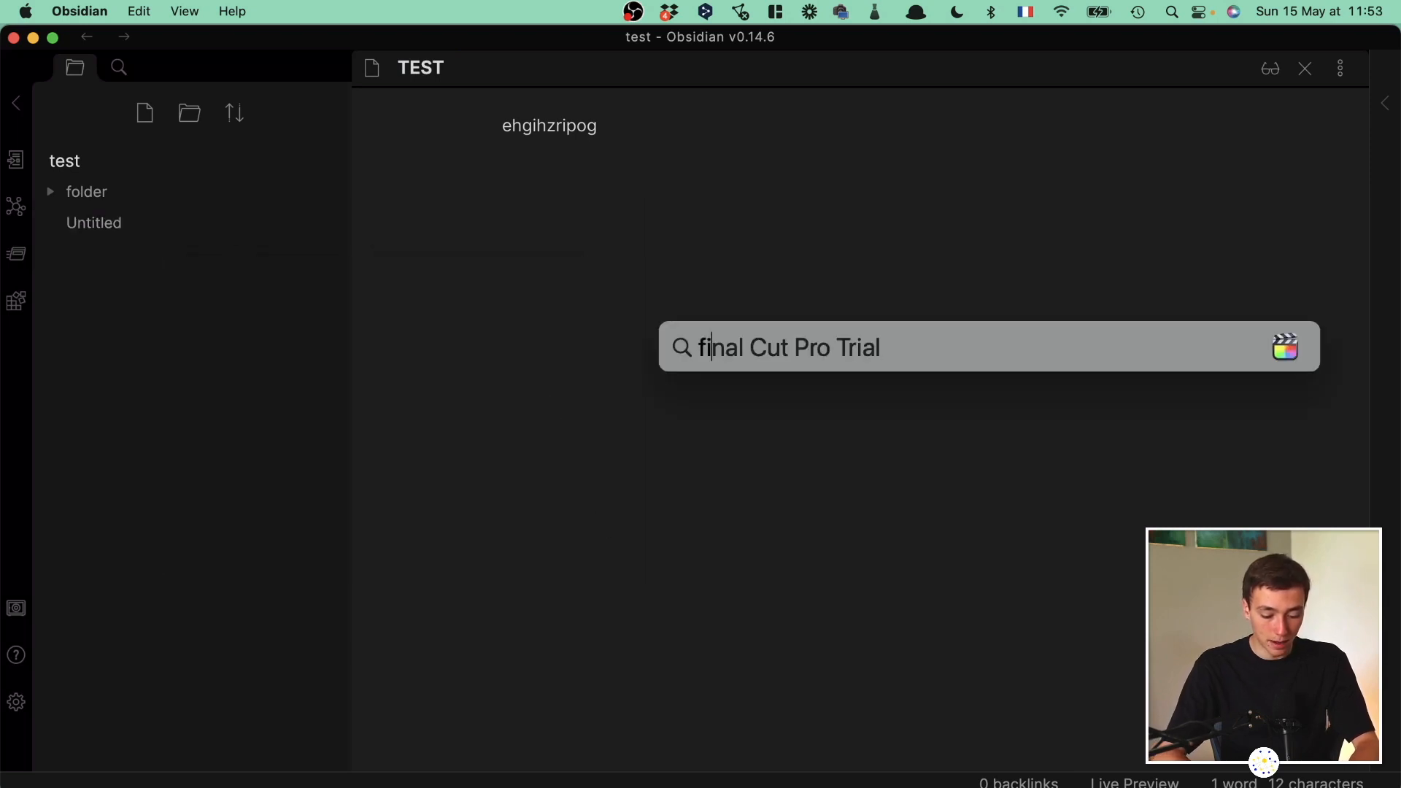
{"action": "type", "text": "nd"}
{"action": "key", "text": "Return"}
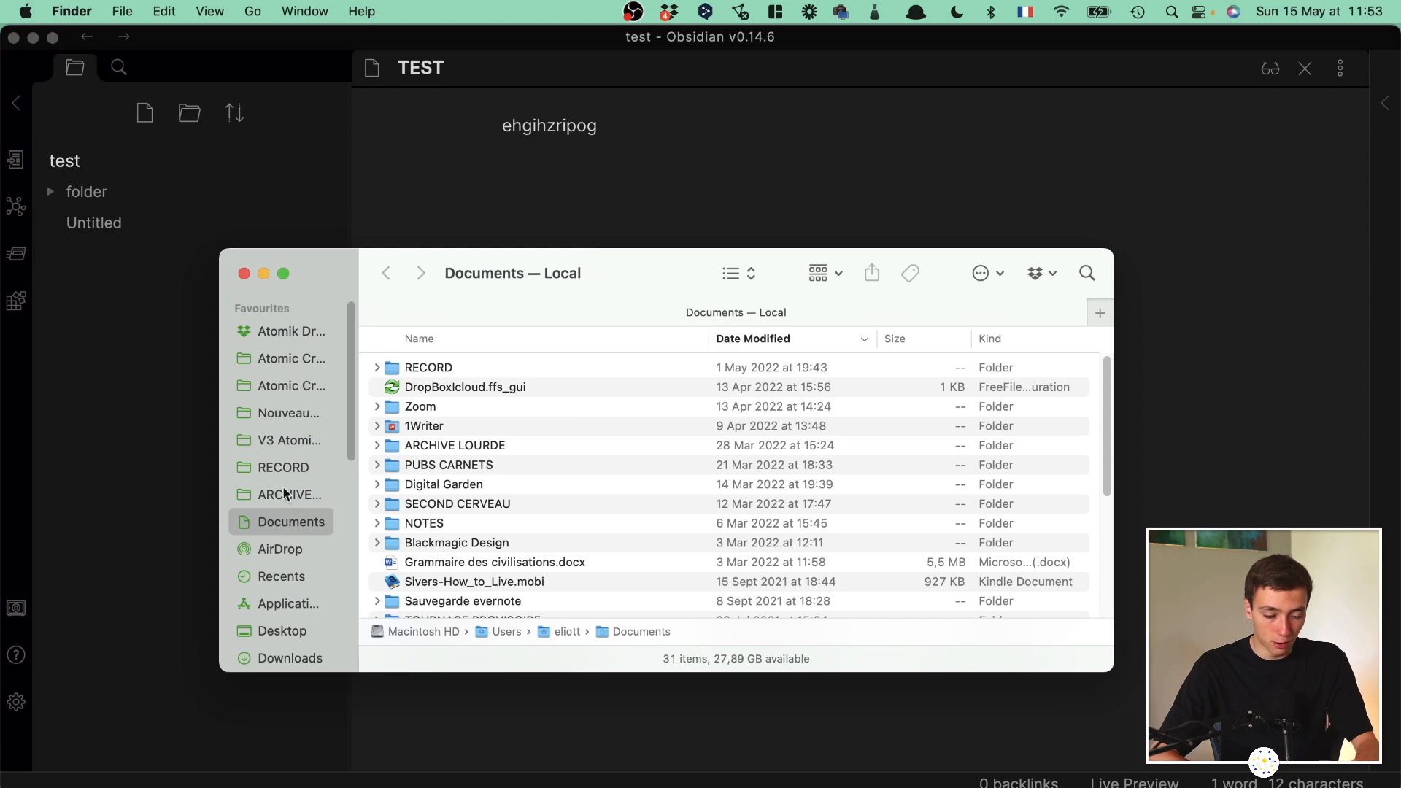
{"action": "left_click", "coordinate": [288, 657]}
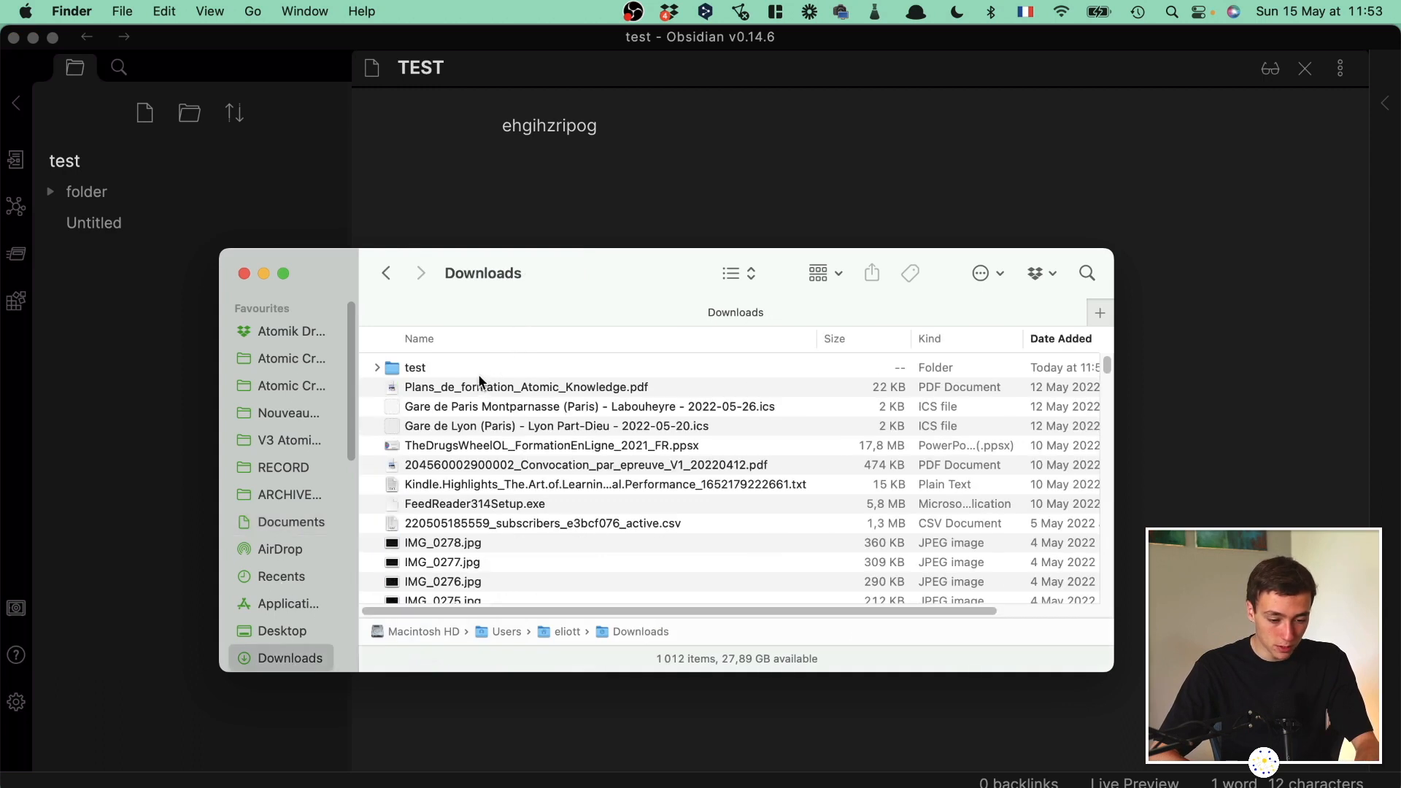
{"action": "double_click", "coordinate": [478, 368]}
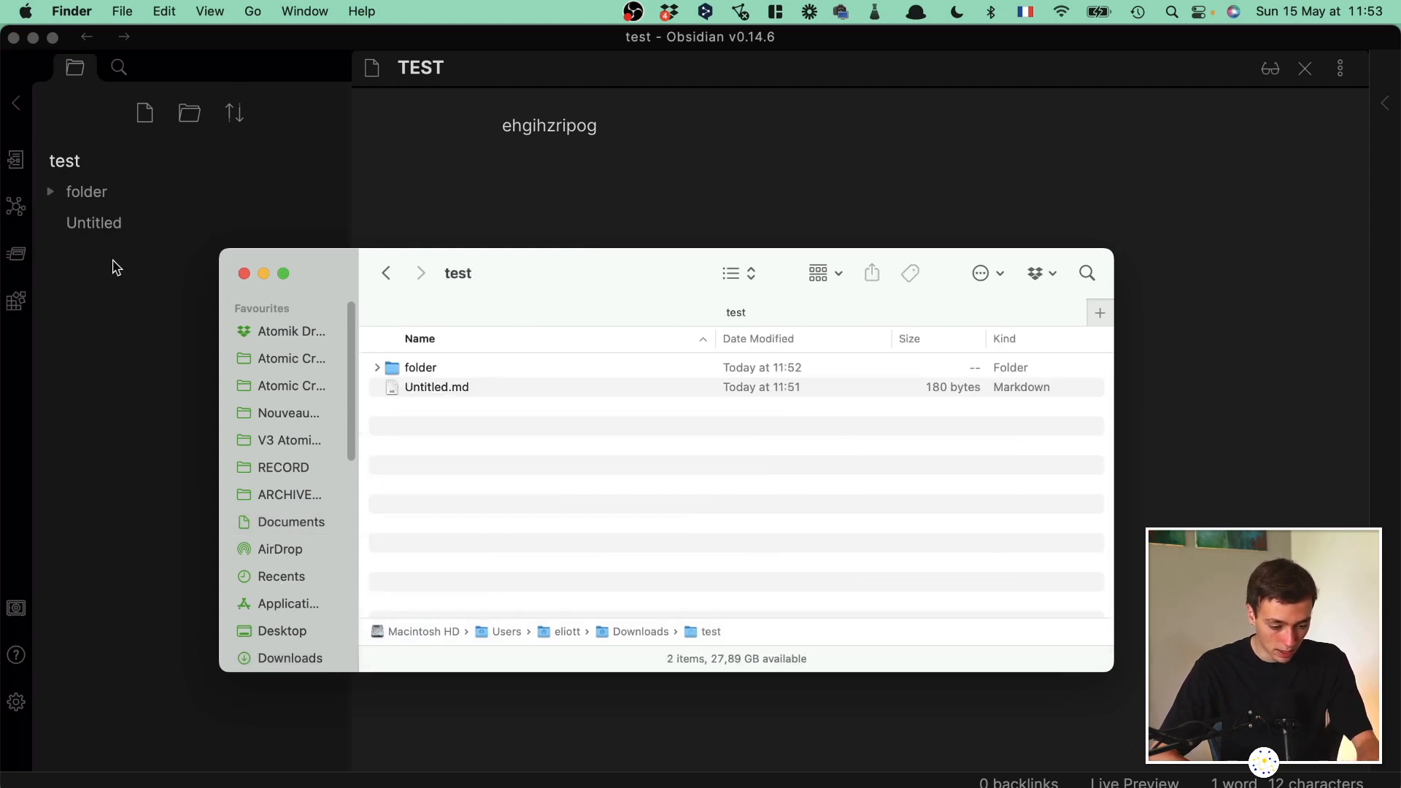
{"action": "left_click", "coordinate": [442, 371]}
{"action": "left_click", "coordinate": [432, 390]}
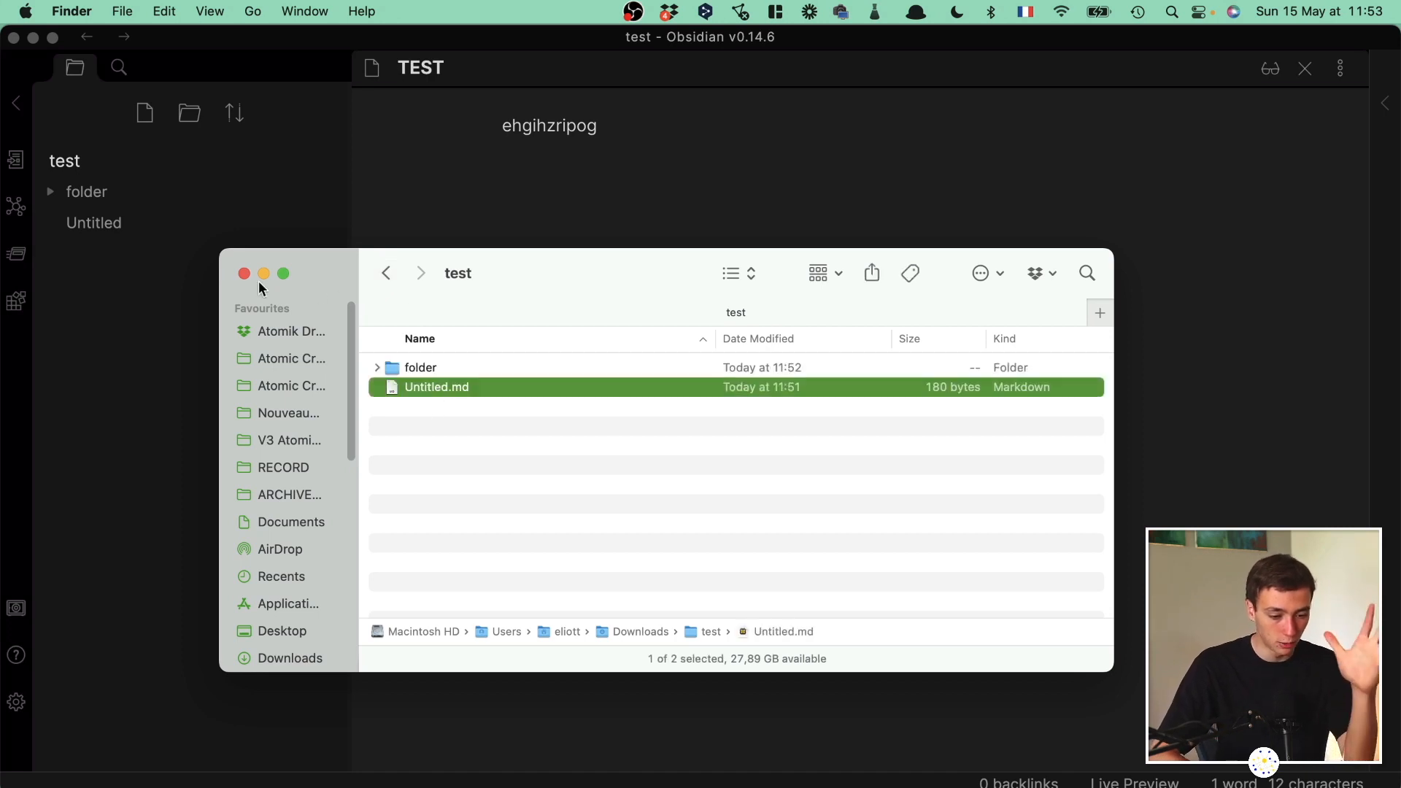
{"action": "left_click", "coordinate": [243, 273]}
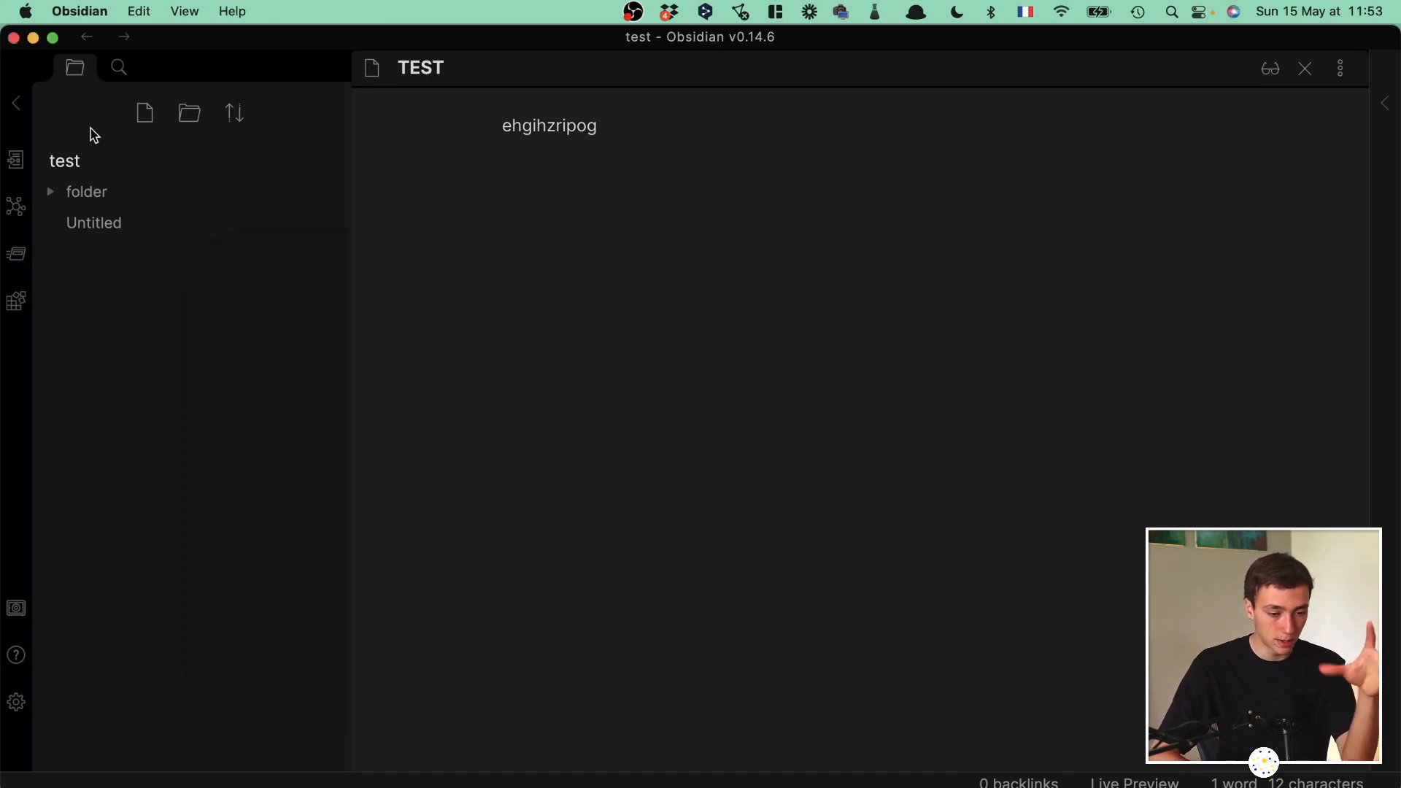
Reopen Finder to look over the Documents folder, and close its window to return to Obsidian.
{"action": "key", "text": "super+space"}
{"action": "type", "text": "finder"}
{"action": "key", "text": "Return"}
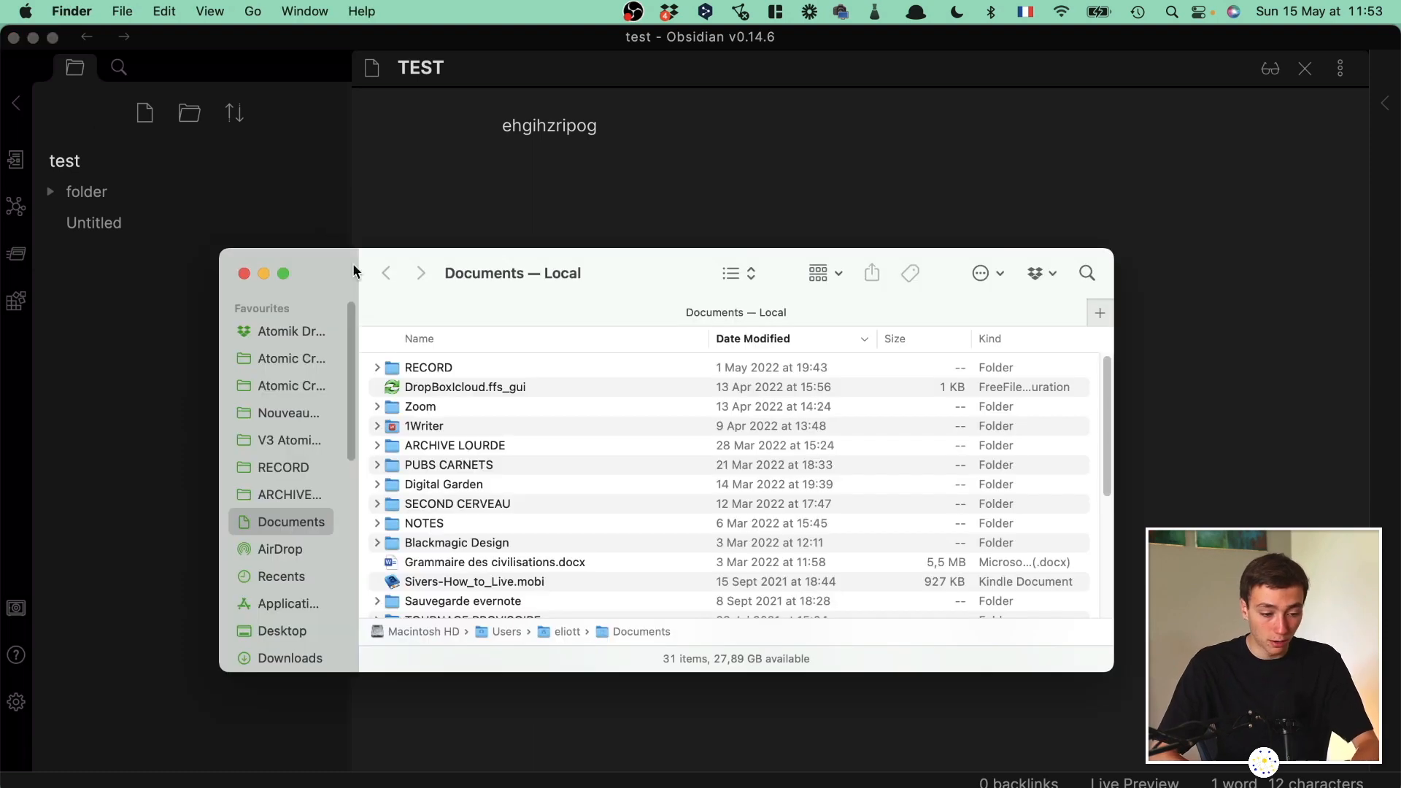
{"action": "scroll", "coordinate": [348, 544], "scroll_direction": "down", "scroll_amount": 2}
{"action": "left_click", "coordinate": [243, 273]}
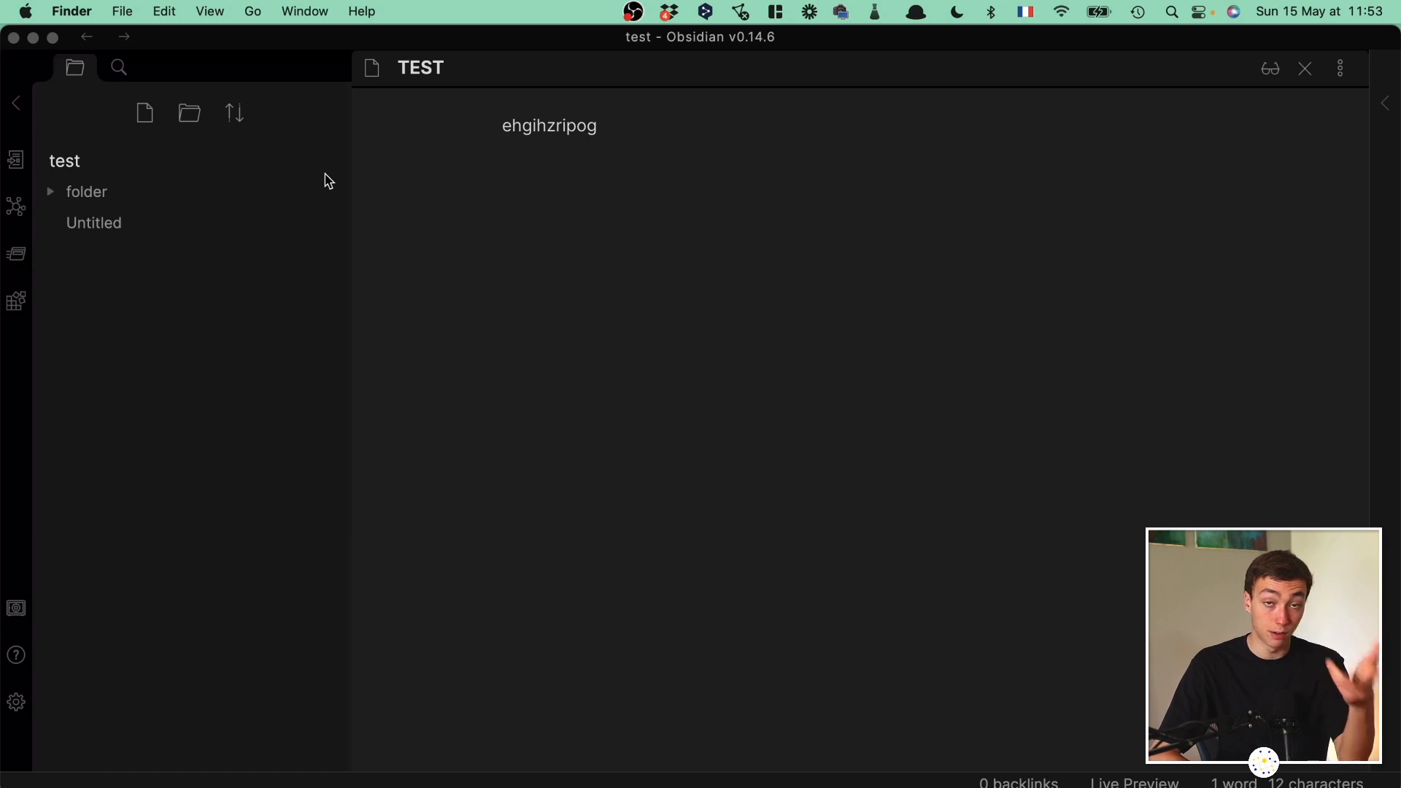
Expand "folder" in the file list, switch between the TEST and Untitled notes, and collapse the folder with Untitled open.
{"action": "left_click", "coordinate": [94, 194]}
{"action": "left_click", "coordinate": [98, 194]}
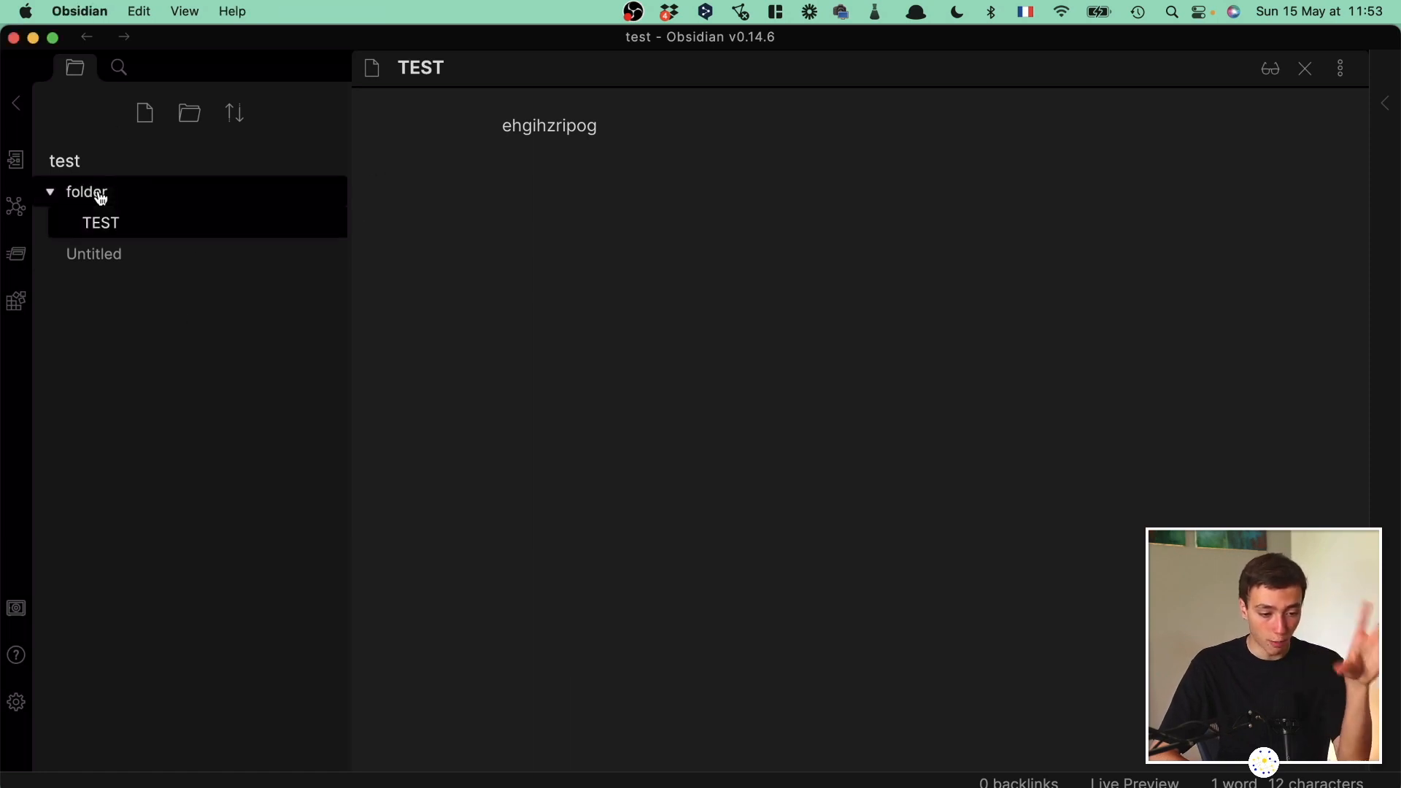
{"action": "left_click", "coordinate": [100, 197]}
{"action": "left_click", "coordinate": [101, 197]}
{"action": "left_click", "coordinate": [112, 250]}
{"action": "left_click", "coordinate": [112, 226]}
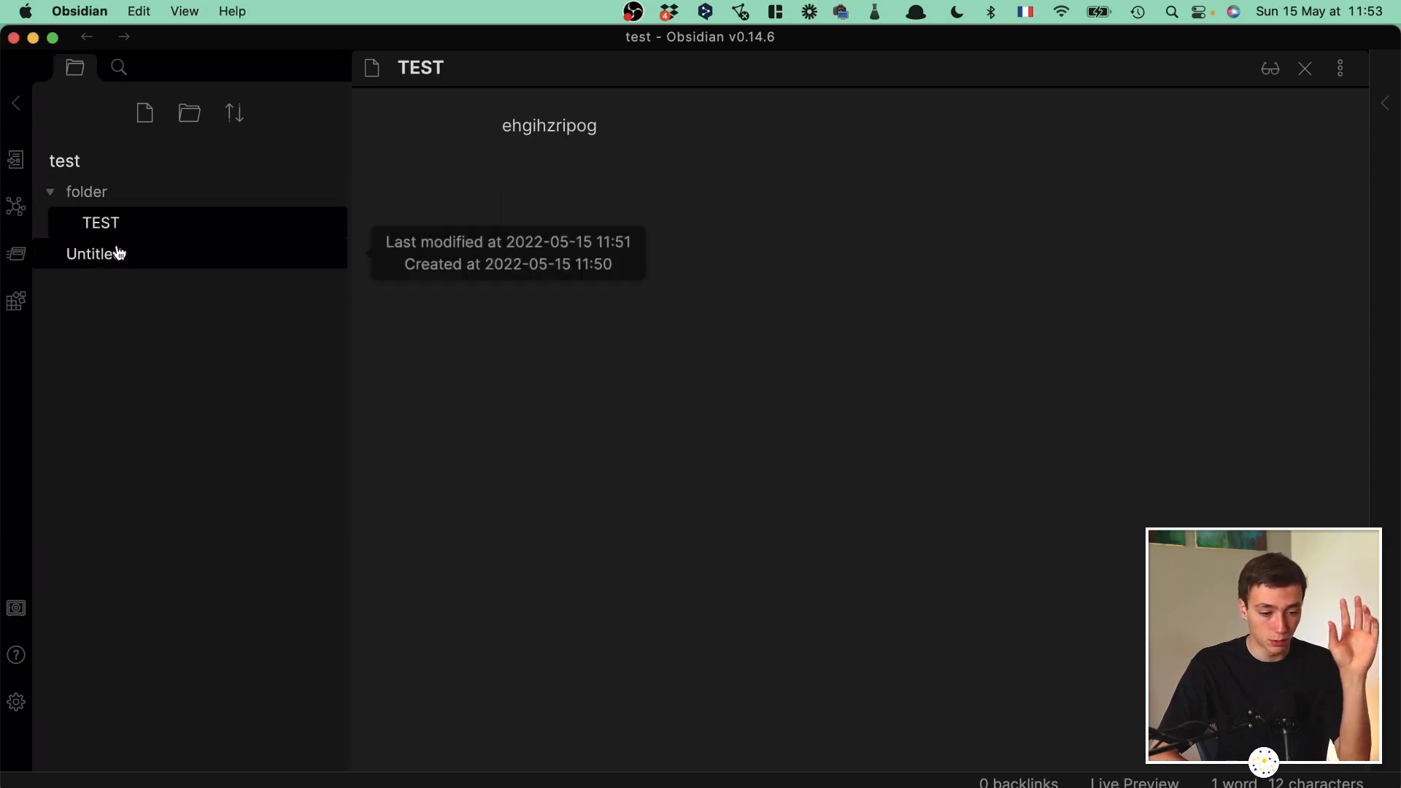
{"action": "left_click", "coordinate": [112, 251]}
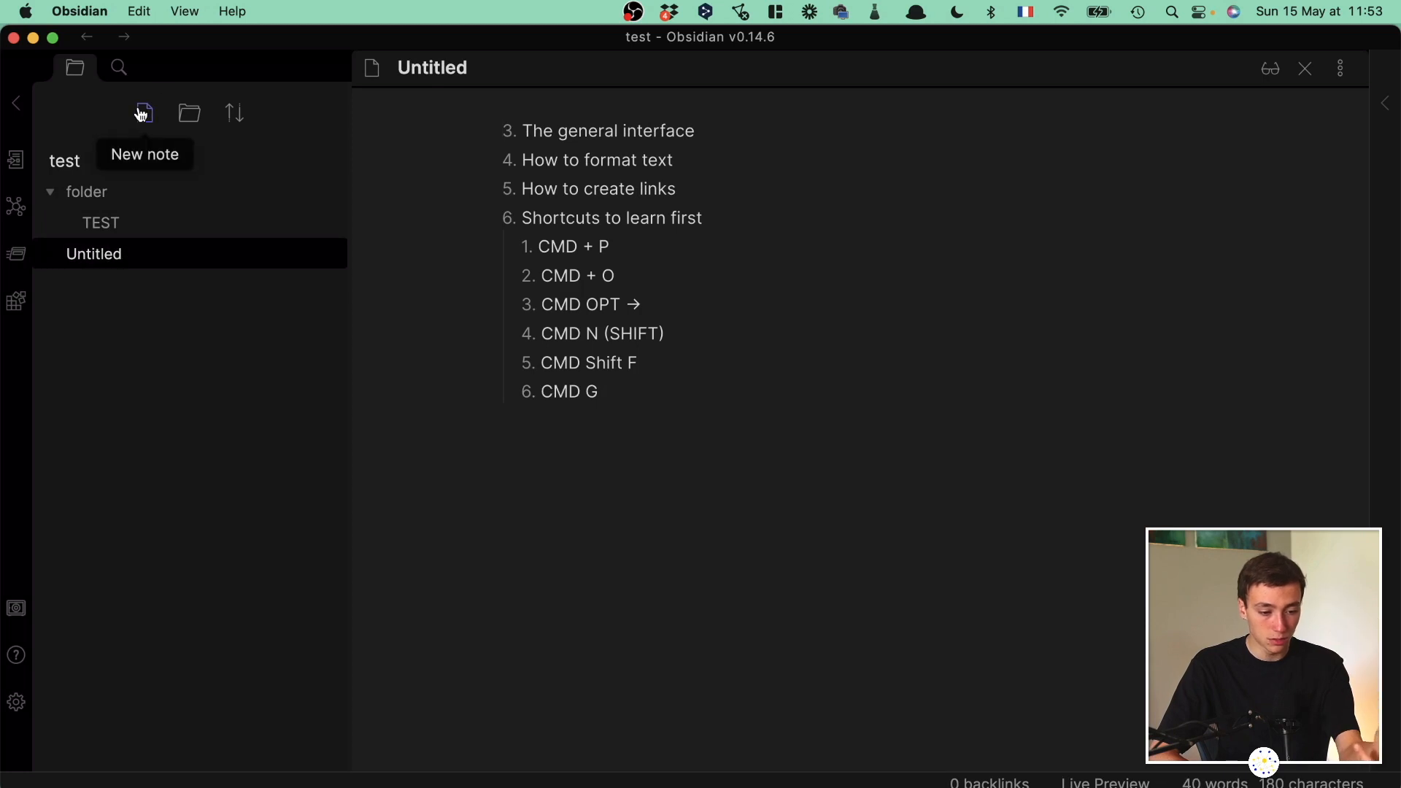
{"action": "left_click", "coordinate": [155, 193]}
Look over the file sort orders without changing them, and switch the sidebar to vault search to view its search options.
{"action": "left_click", "coordinate": [229, 111]}
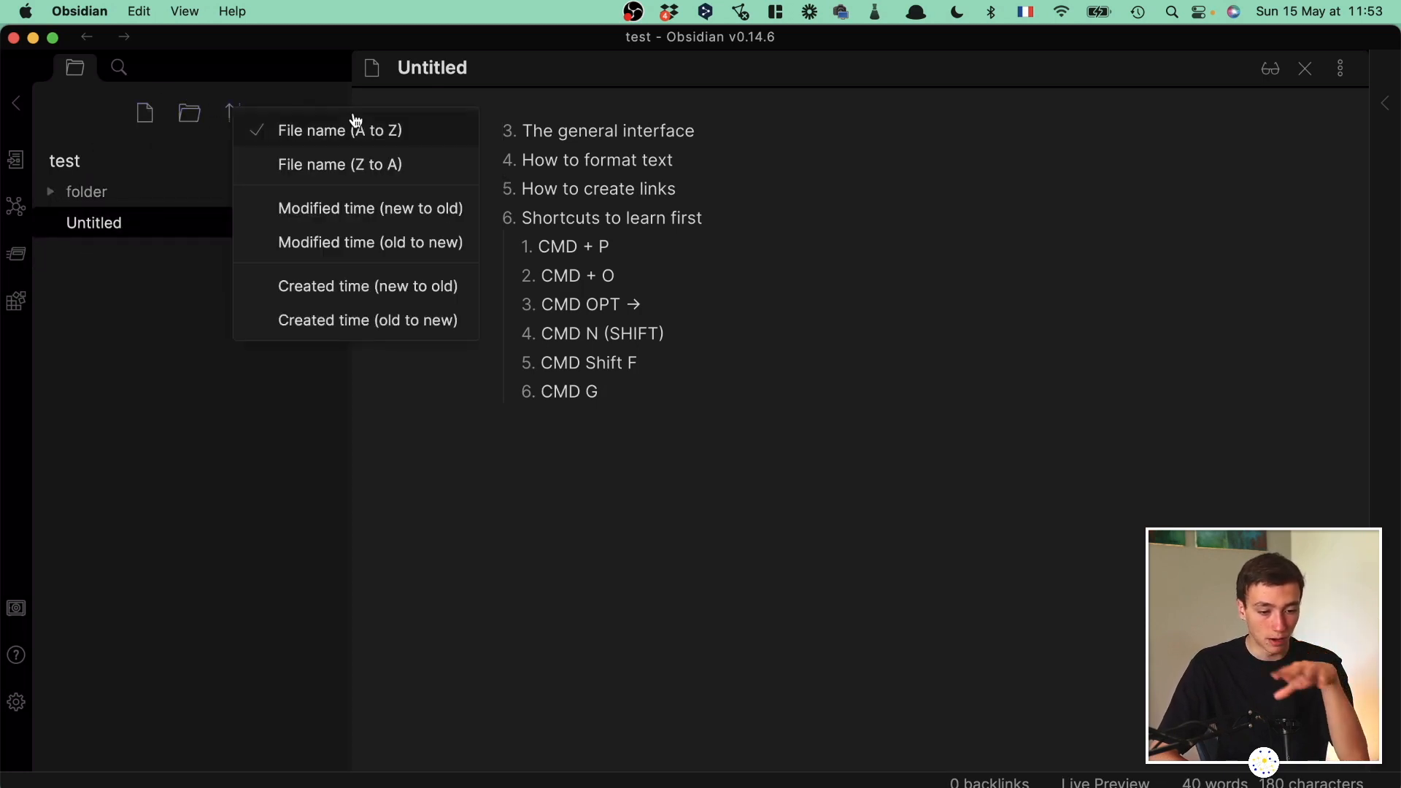
{"action": "left_click", "coordinate": [109, 140]}
{"action": "left_click", "coordinate": [119, 68]}
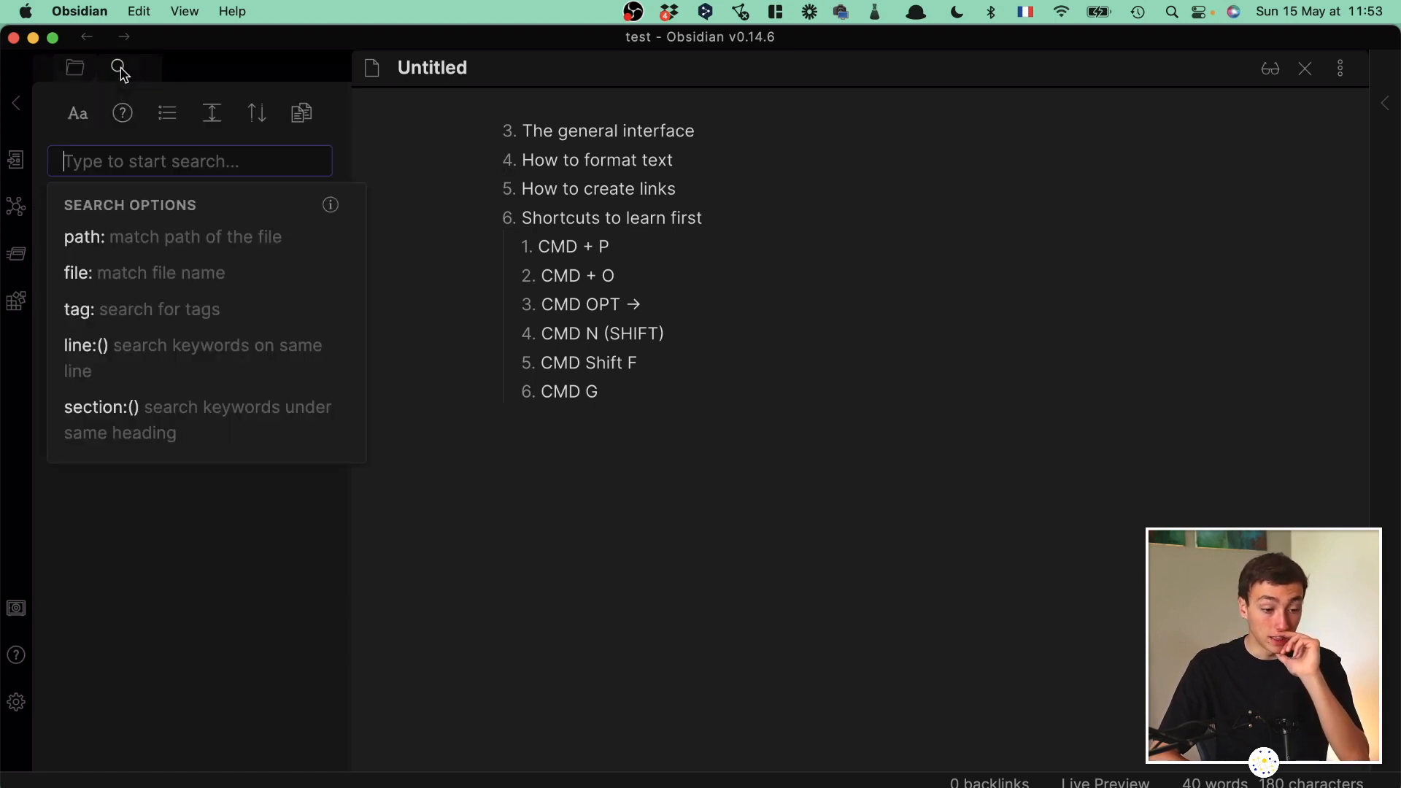
{"action": "left_click", "coordinate": [225, 158]}
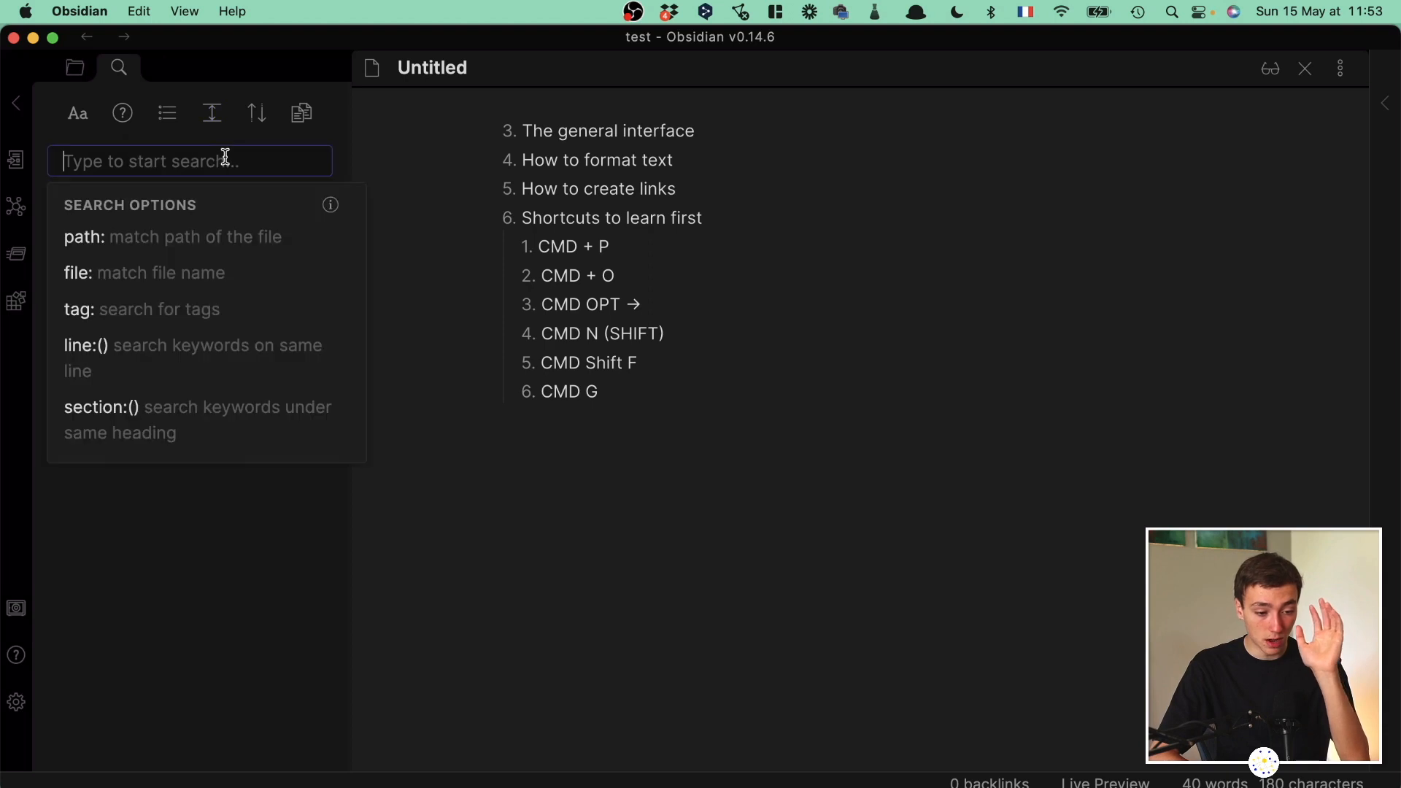
{"action": "left_click", "coordinate": [504, 188]}
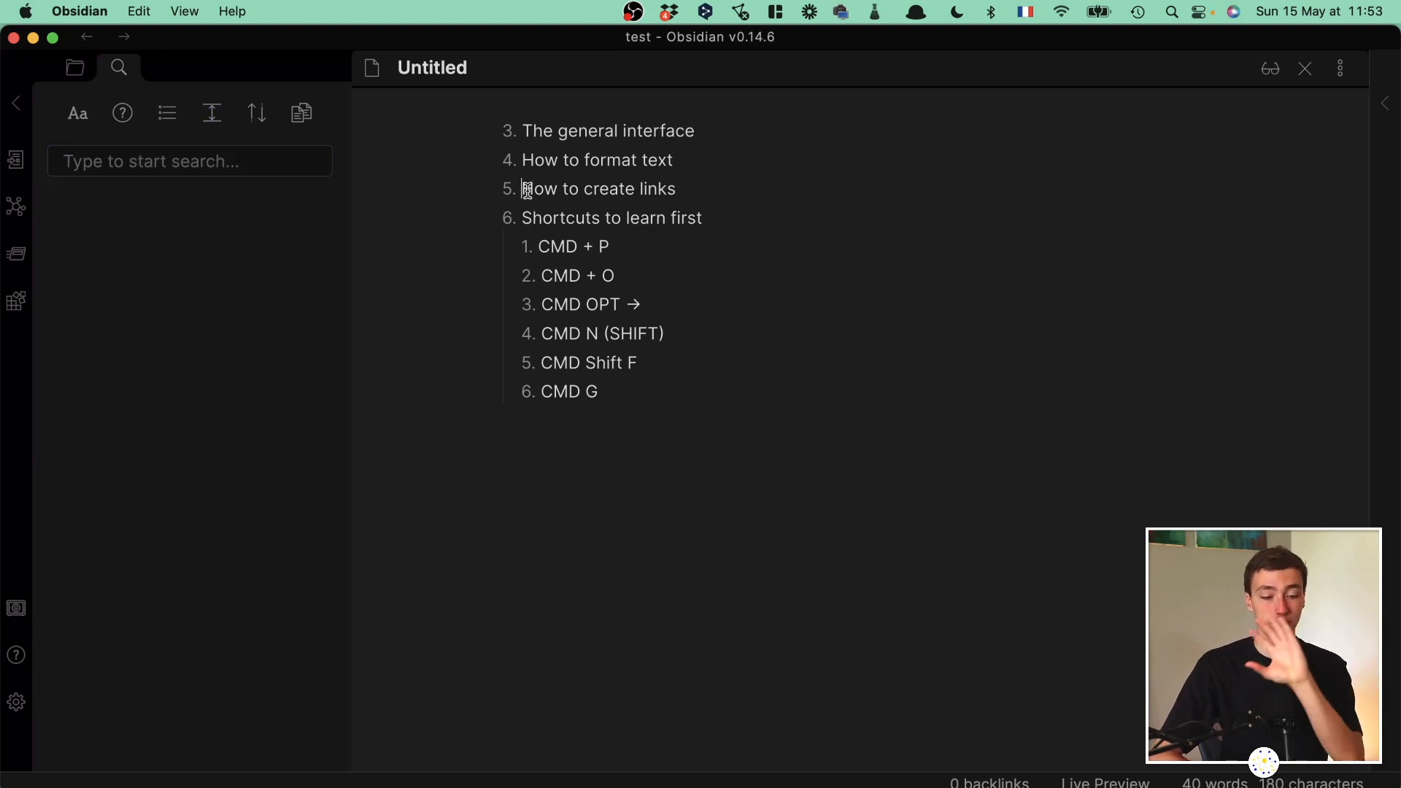
{"action": "left_click", "coordinate": [653, 243]}
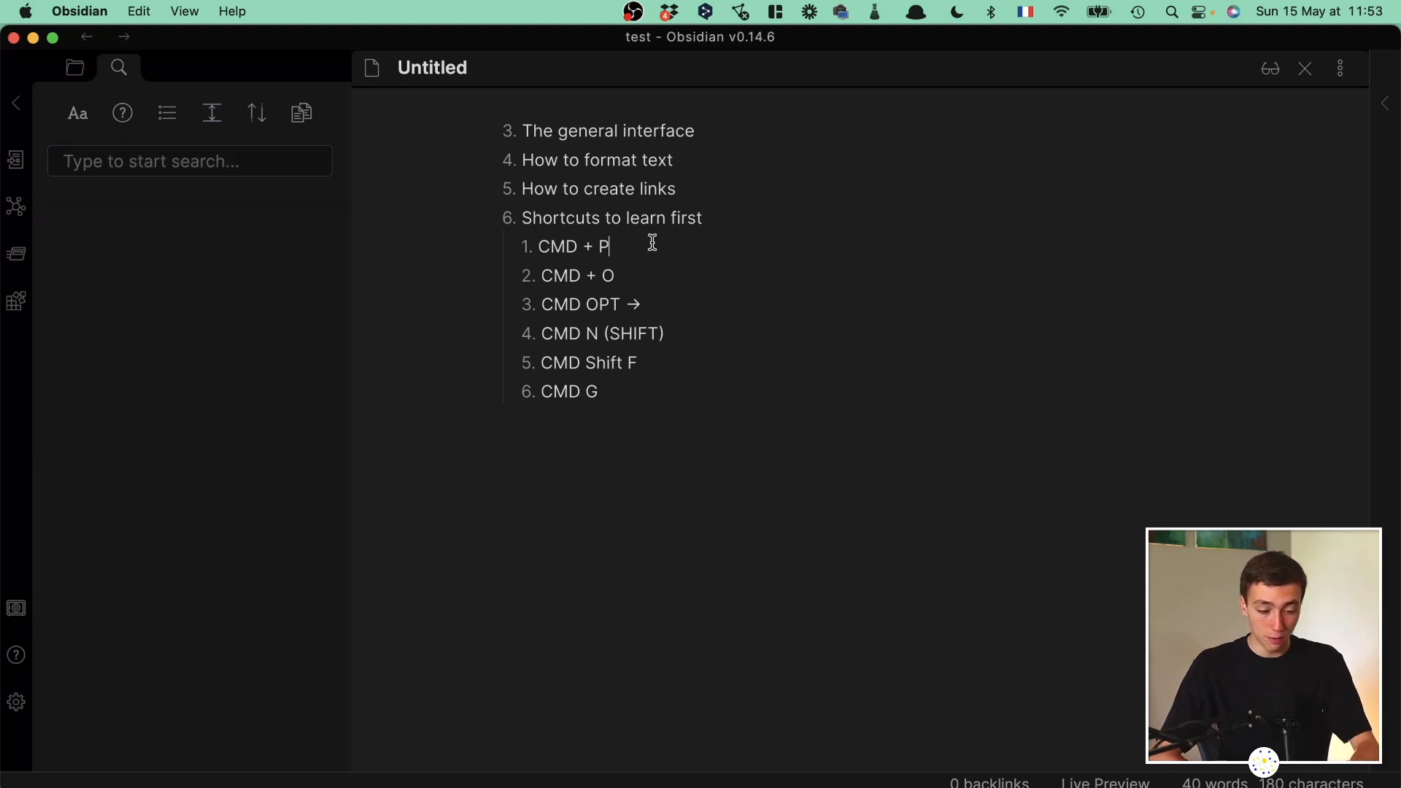
{"action": "mouse_move", "coordinate": [646, 283]}
{"action": "left_mouse_down"}
{"action": "mouse_move", "coordinate": [469, 275]}
{"action": "mouse_move", "coordinate": [646, 271]}
{"action": "left_mouse_up"}
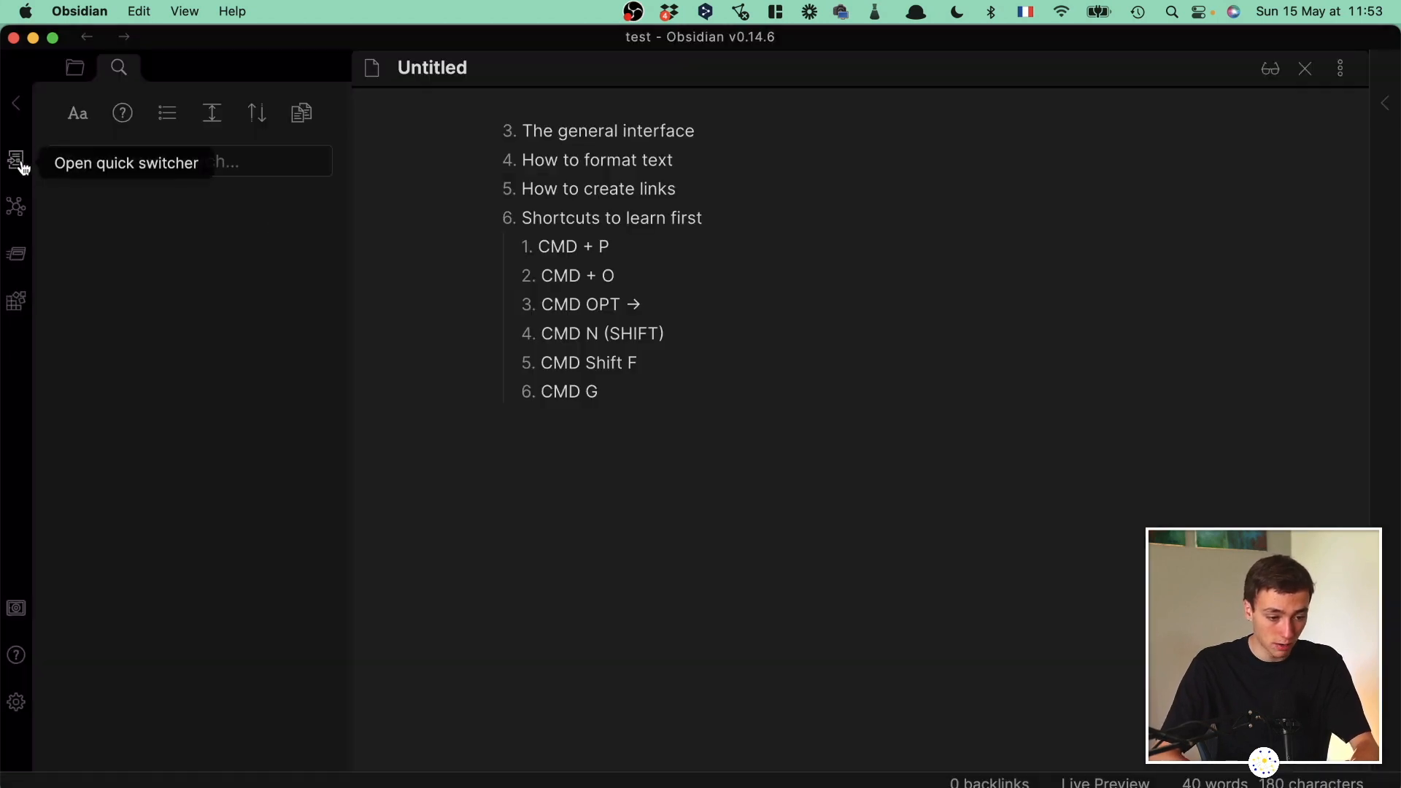
Use the quick switcher to find and open the TEST note, and go back to the Untitled note.
{"action": "left_click", "coordinate": [21, 161]}
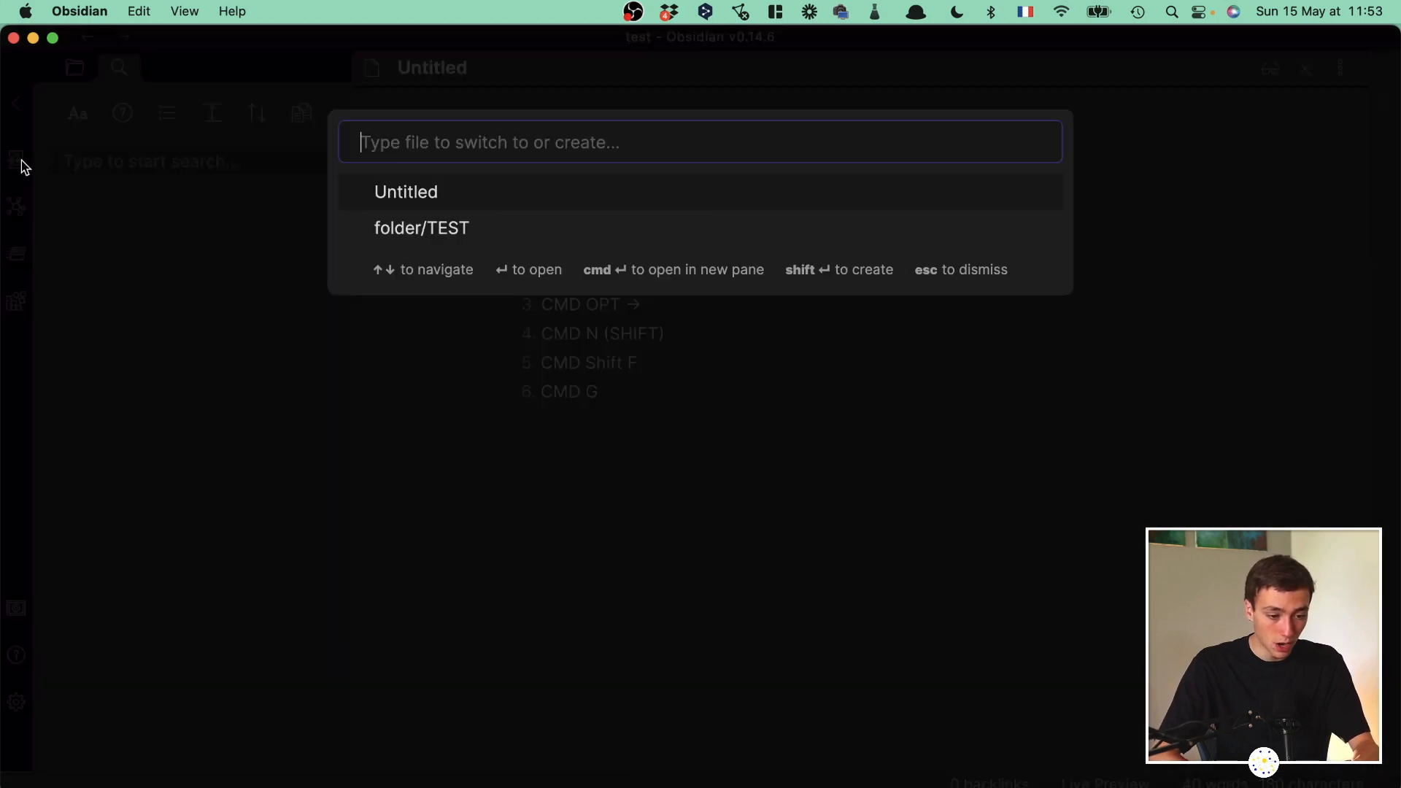
{"action": "left_click", "coordinate": [572, 84]}
{"action": "key", "text": "cmd+o"}
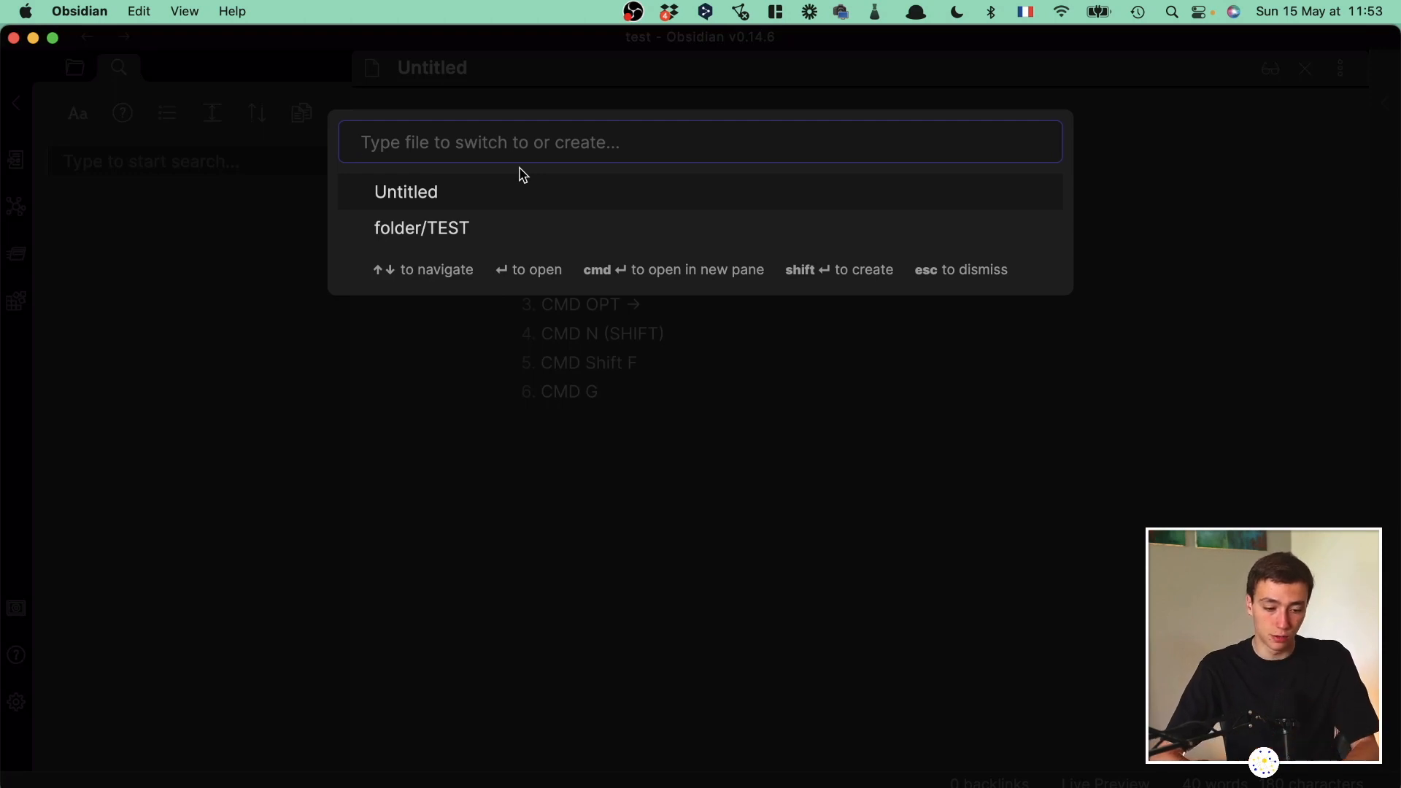
{"action": "type", "text": "test"}
{"action": "left_click", "coordinate": [464, 192]}
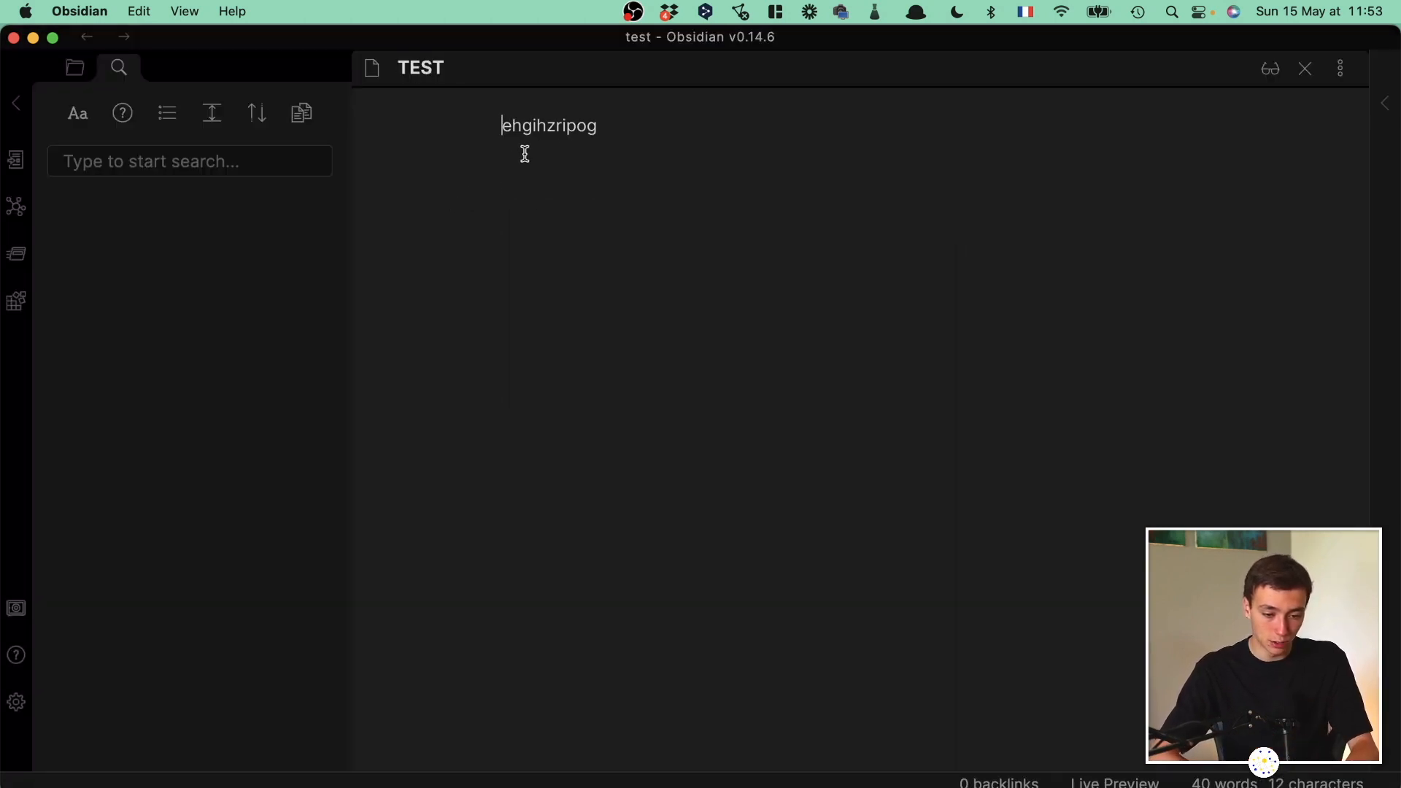
{"action": "key", "text": "cmd+alt+Left"}
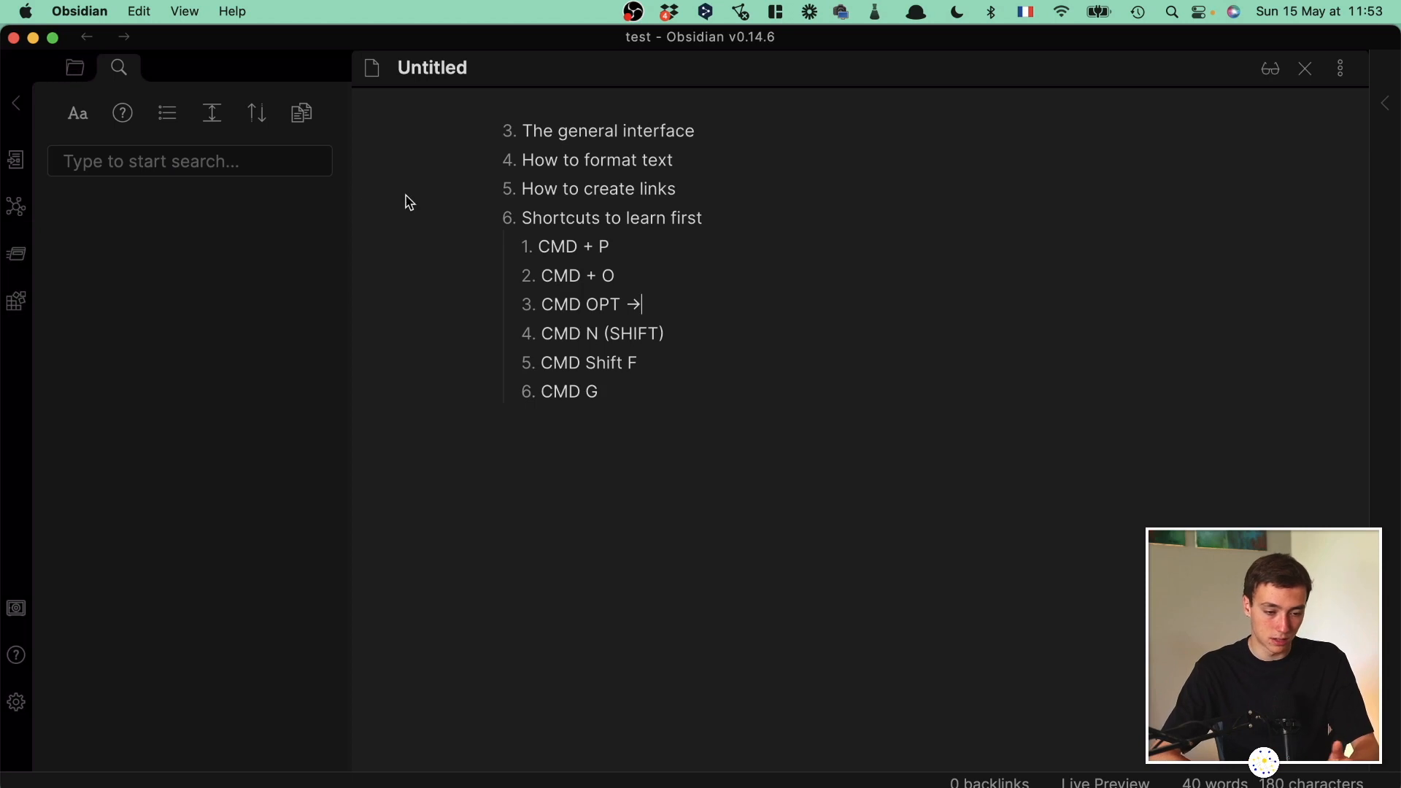
Search the vault for "test", clear the query, and return to the outline note.
{"action": "left_click", "coordinate": [200, 158]}
{"action": "type", "text": "test"}
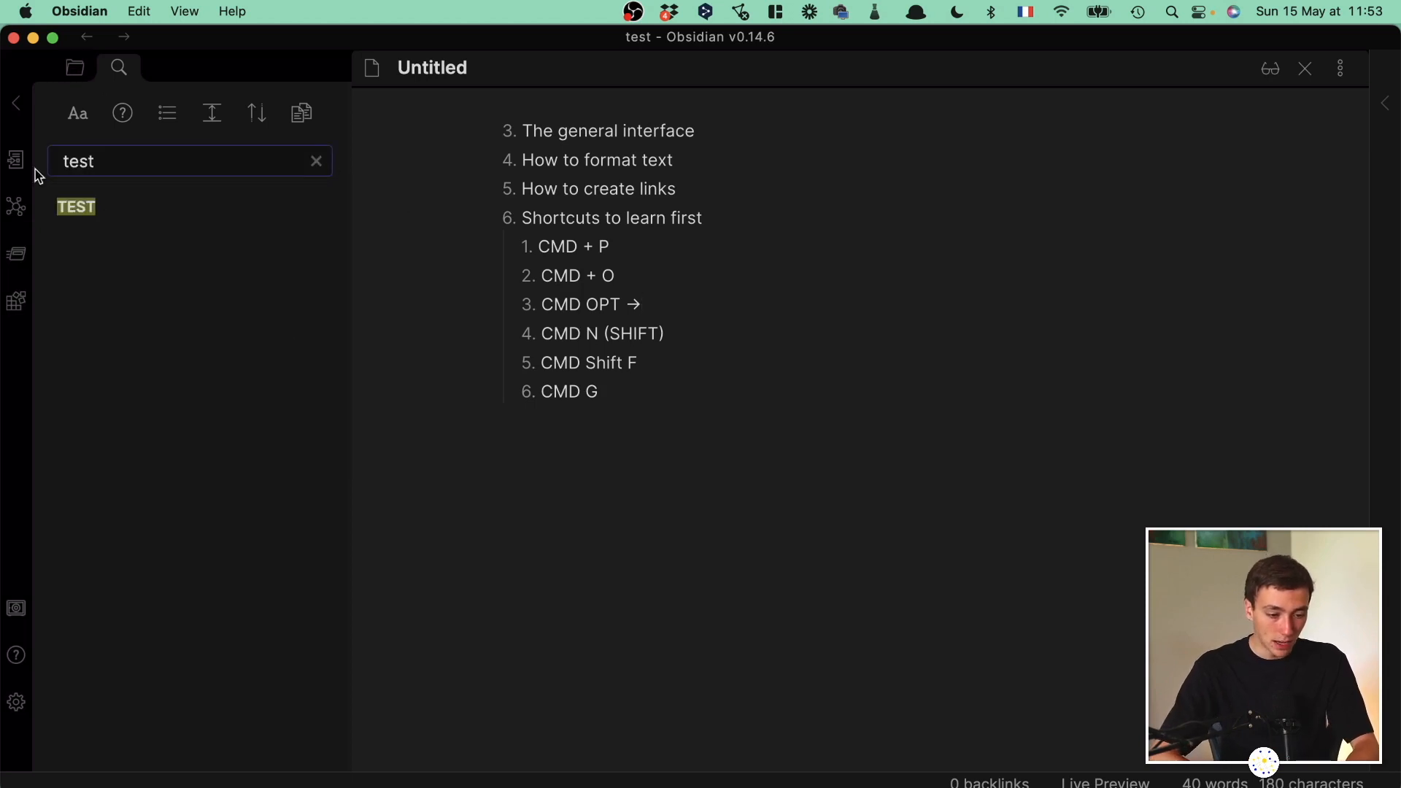
{"action": "left_click", "coordinate": [317, 160]}
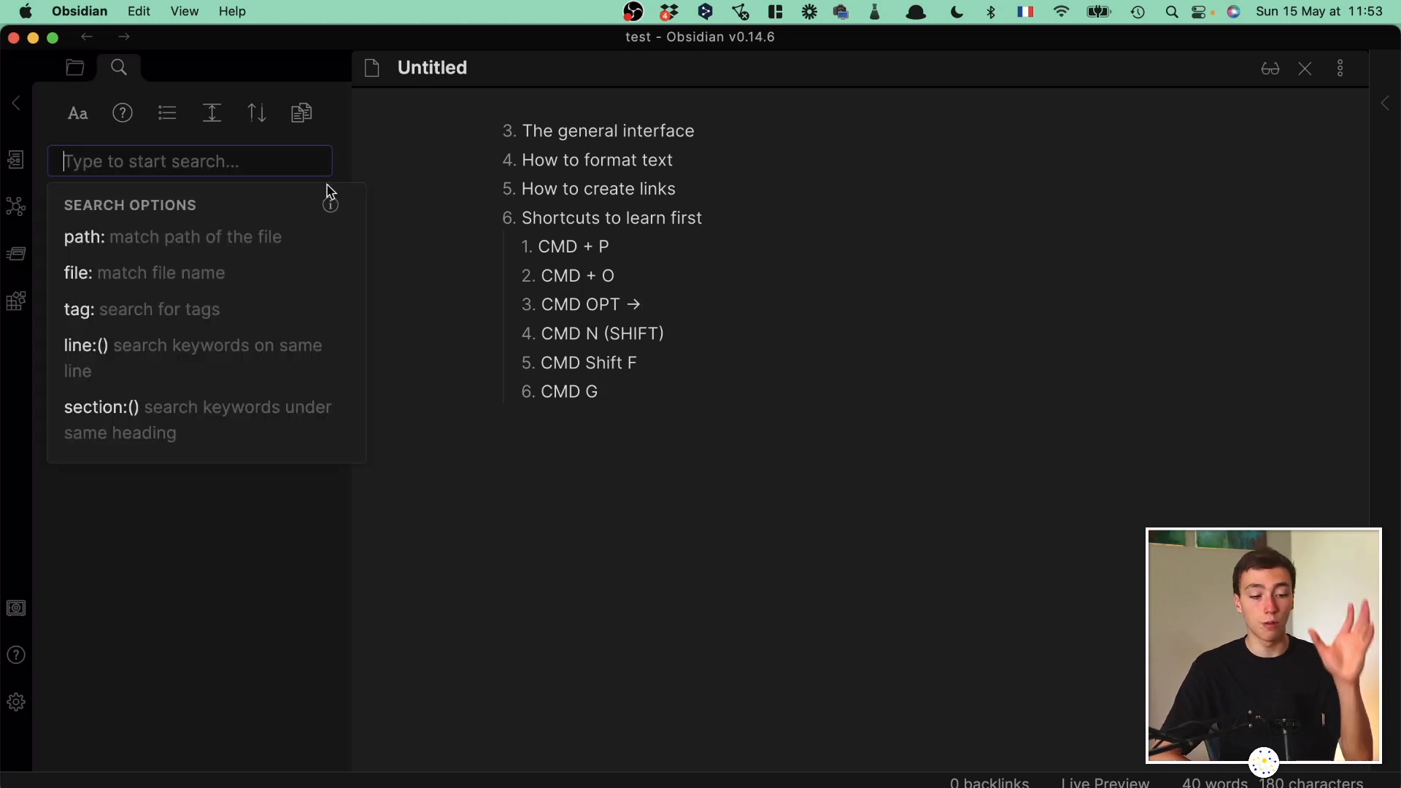
{"action": "left_click", "coordinate": [624, 183]}
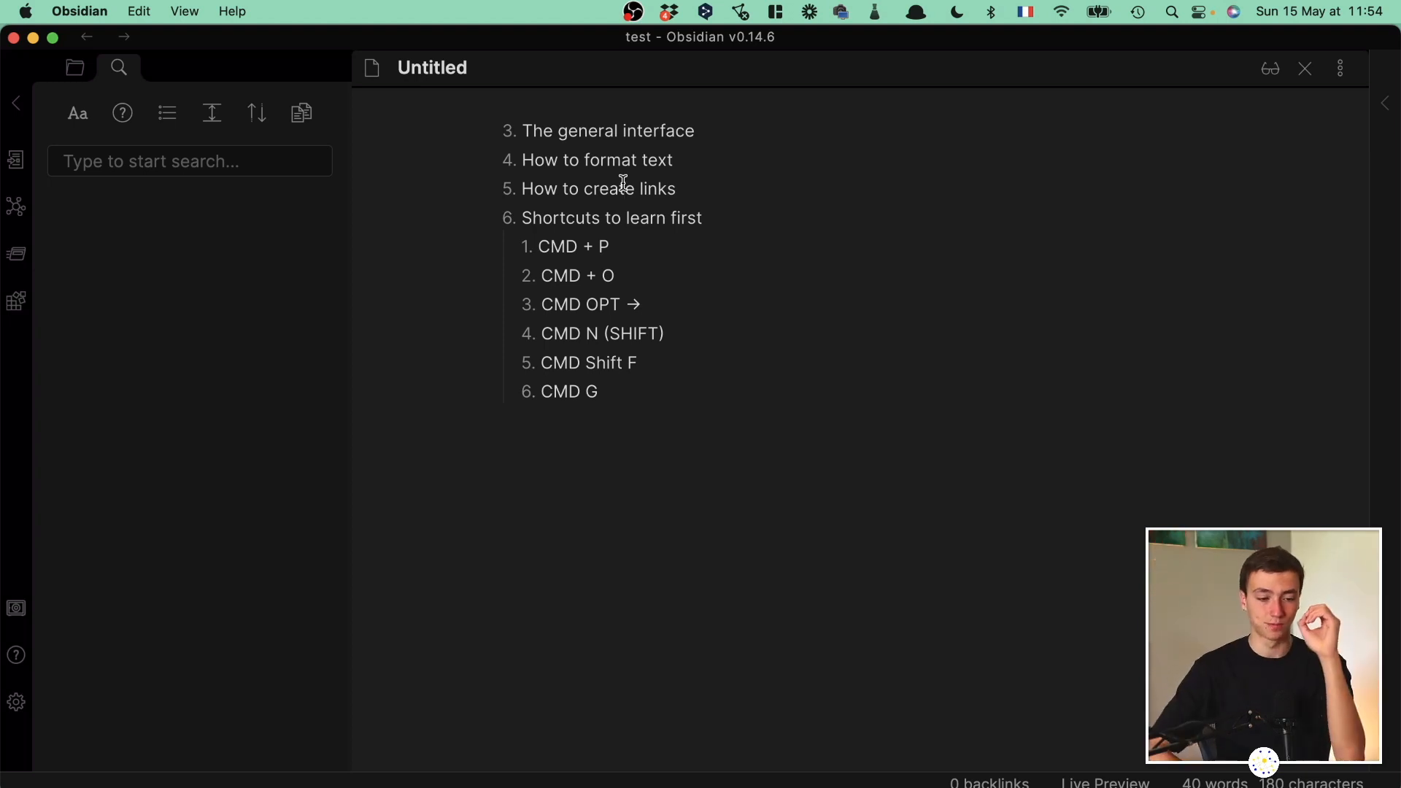
Bring up the vault search options for path, file, tag, line and section, and return to the outline note.
{"action": "left_click", "coordinate": [301, 172]}
{"action": "left_click", "coordinate": [526, 180]}
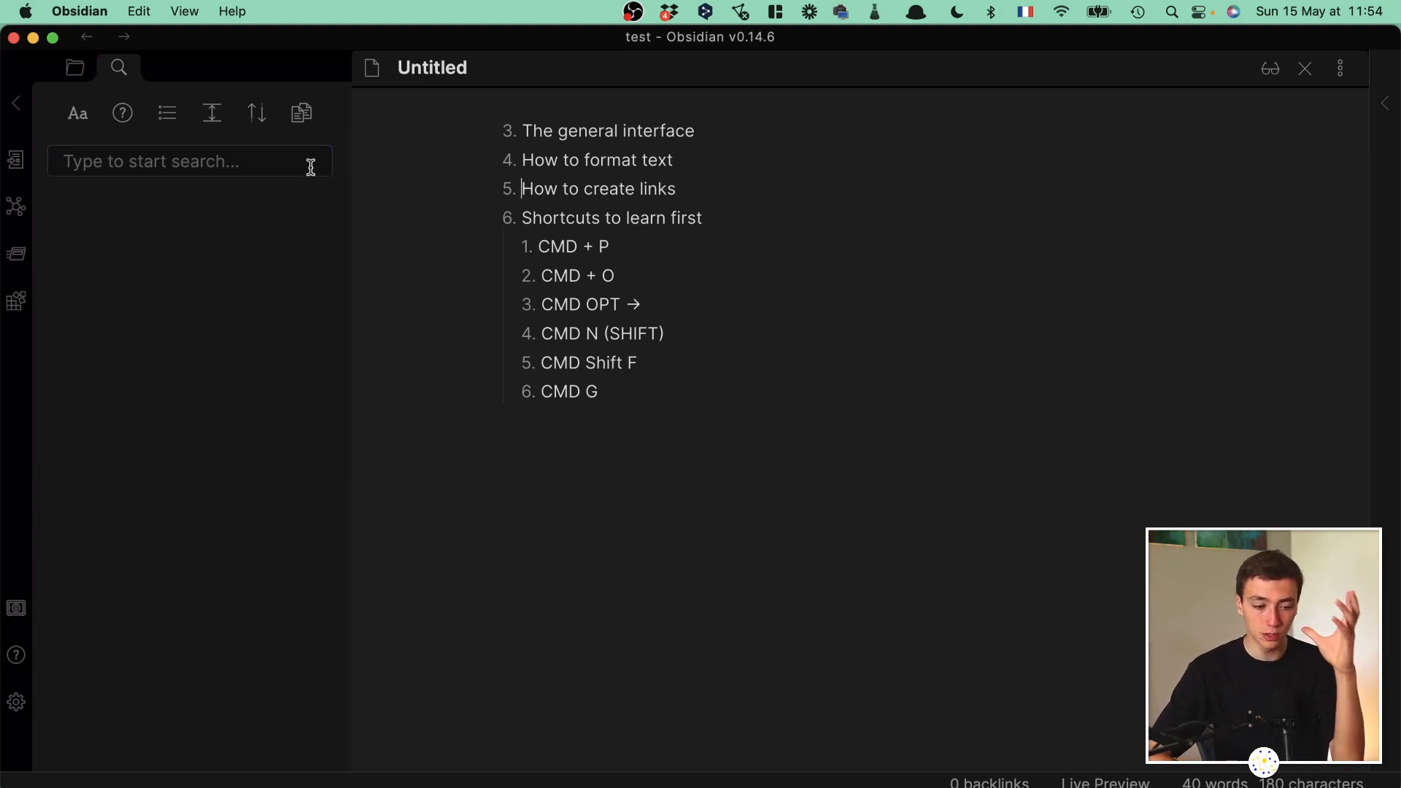
{"action": "left_click", "coordinate": [304, 167]}
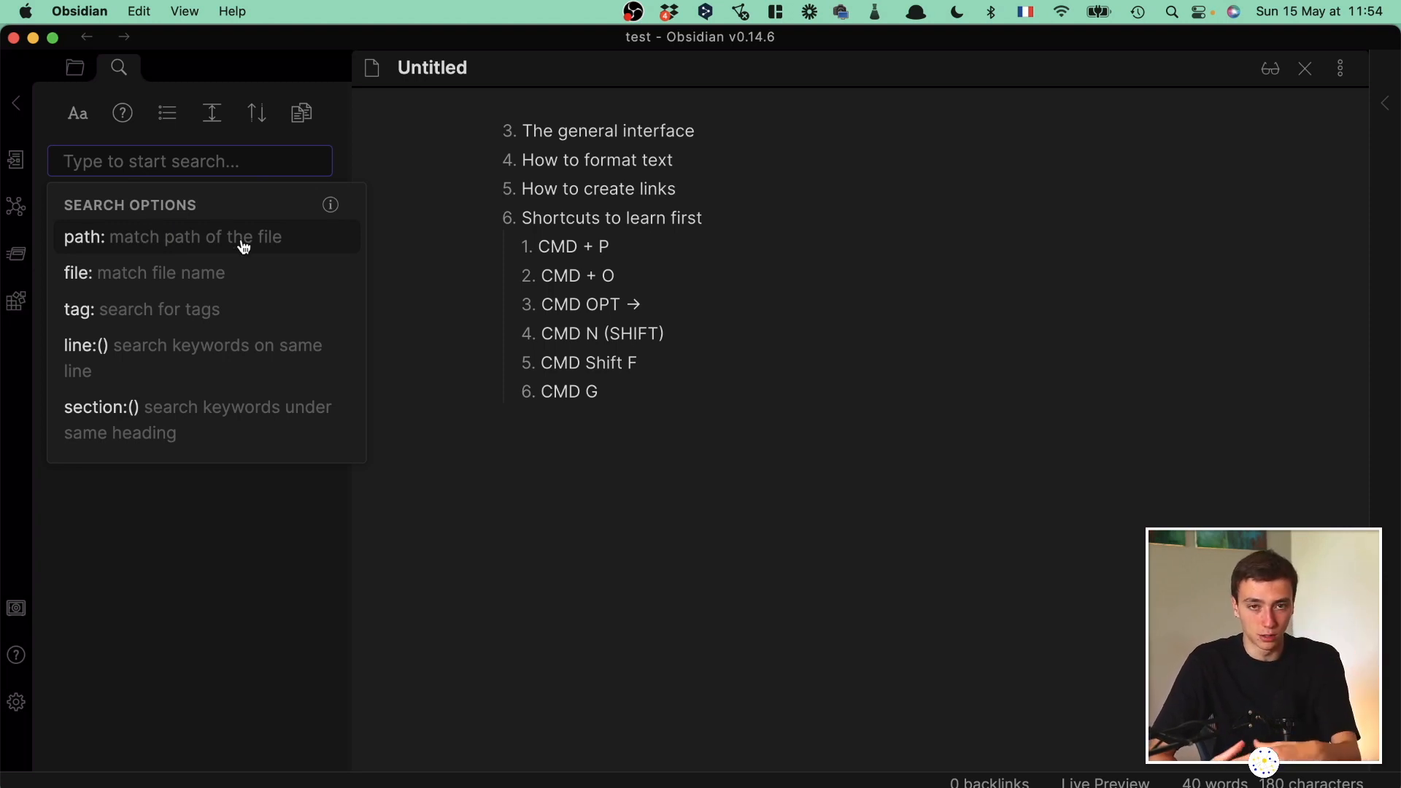
{"action": "left_click", "coordinate": [612, 363]}
Demonstrate opening and dismissing the quick switcher several times, and bring up the vault search options.
{"action": "key", "text": "cmd+o"}
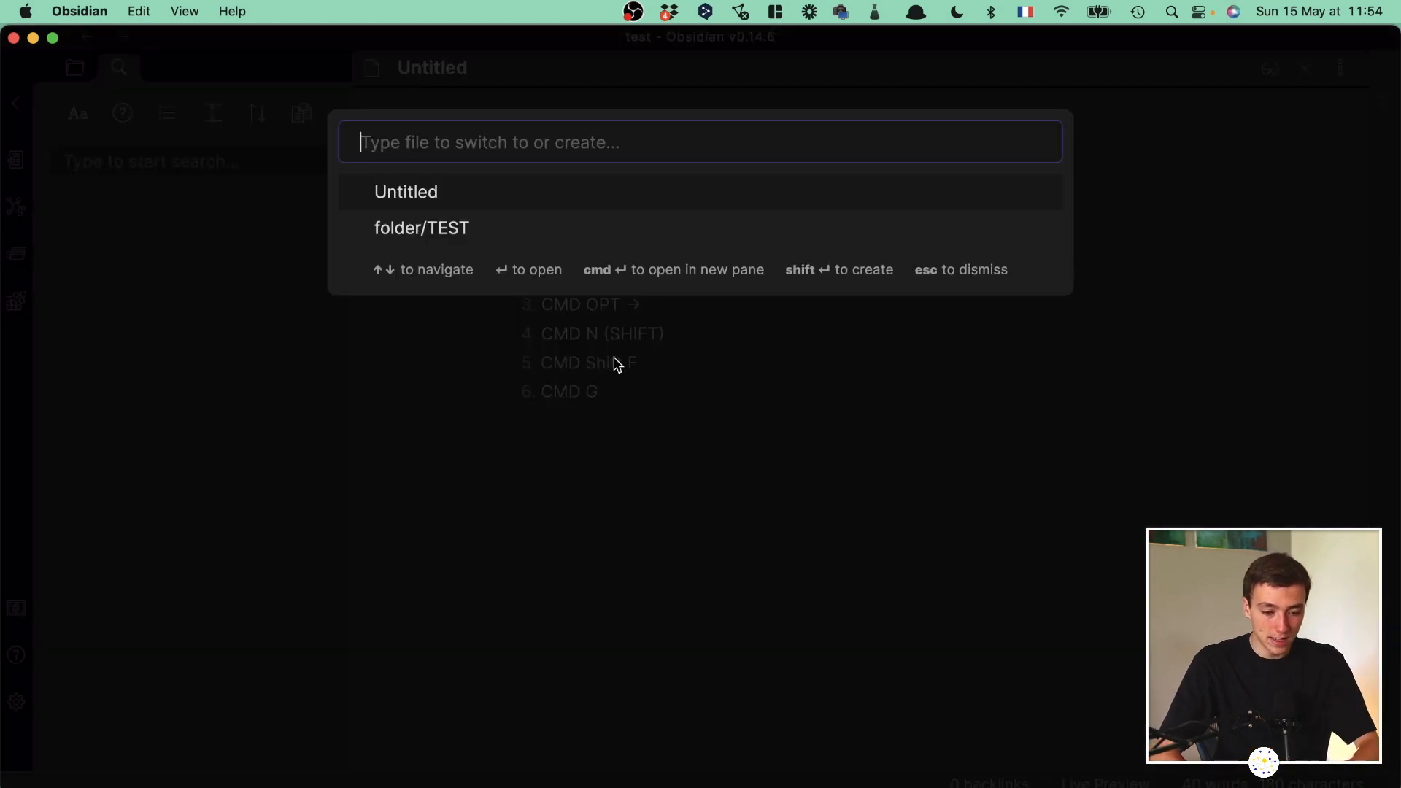
{"action": "key", "text": "Escape"}
{"action": "key", "text": "cmd+o"}
{"action": "key", "text": "Escape"}
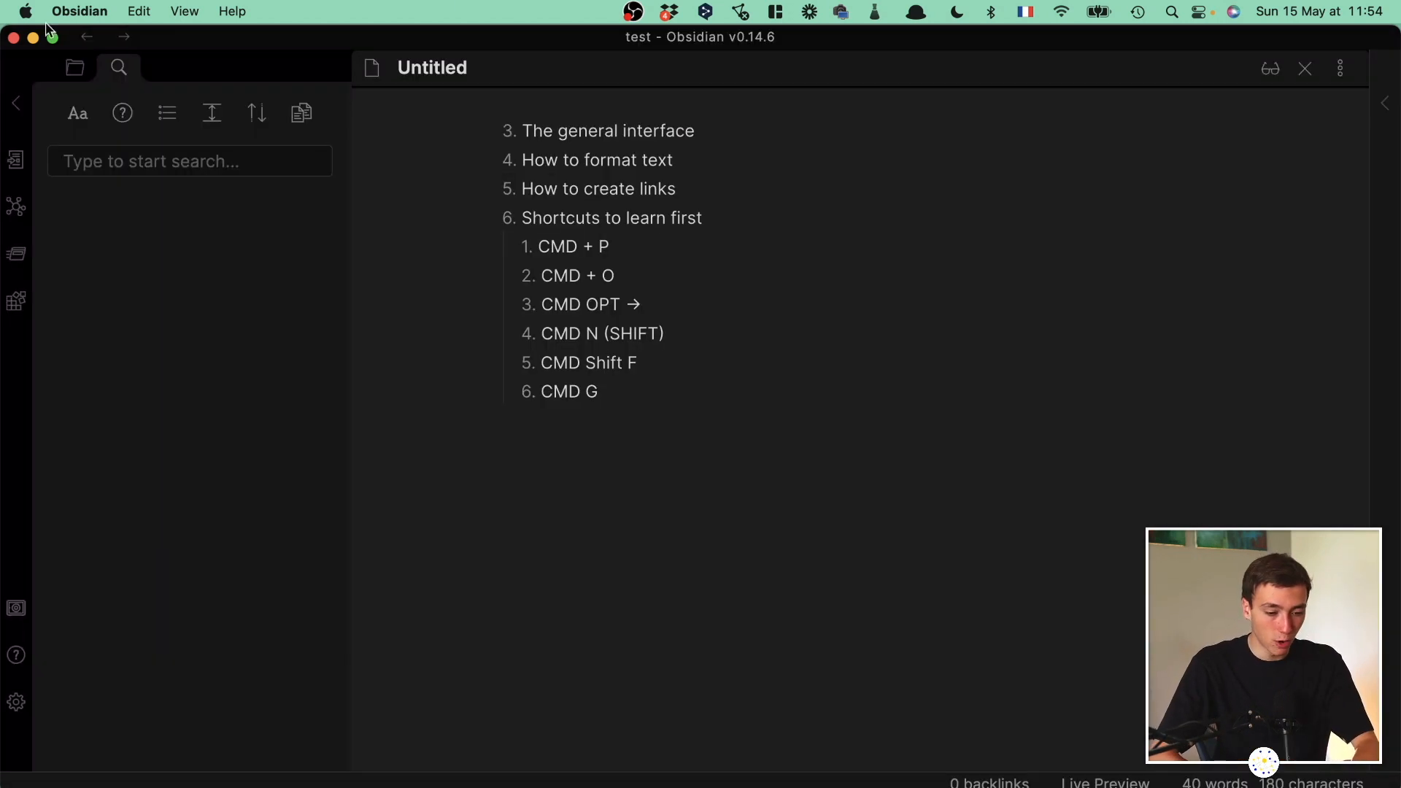
{"action": "left_click", "coordinate": [18, 175]}
{"action": "key", "text": "Escape"}
{"action": "left_click", "coordinate": [16, 158]}
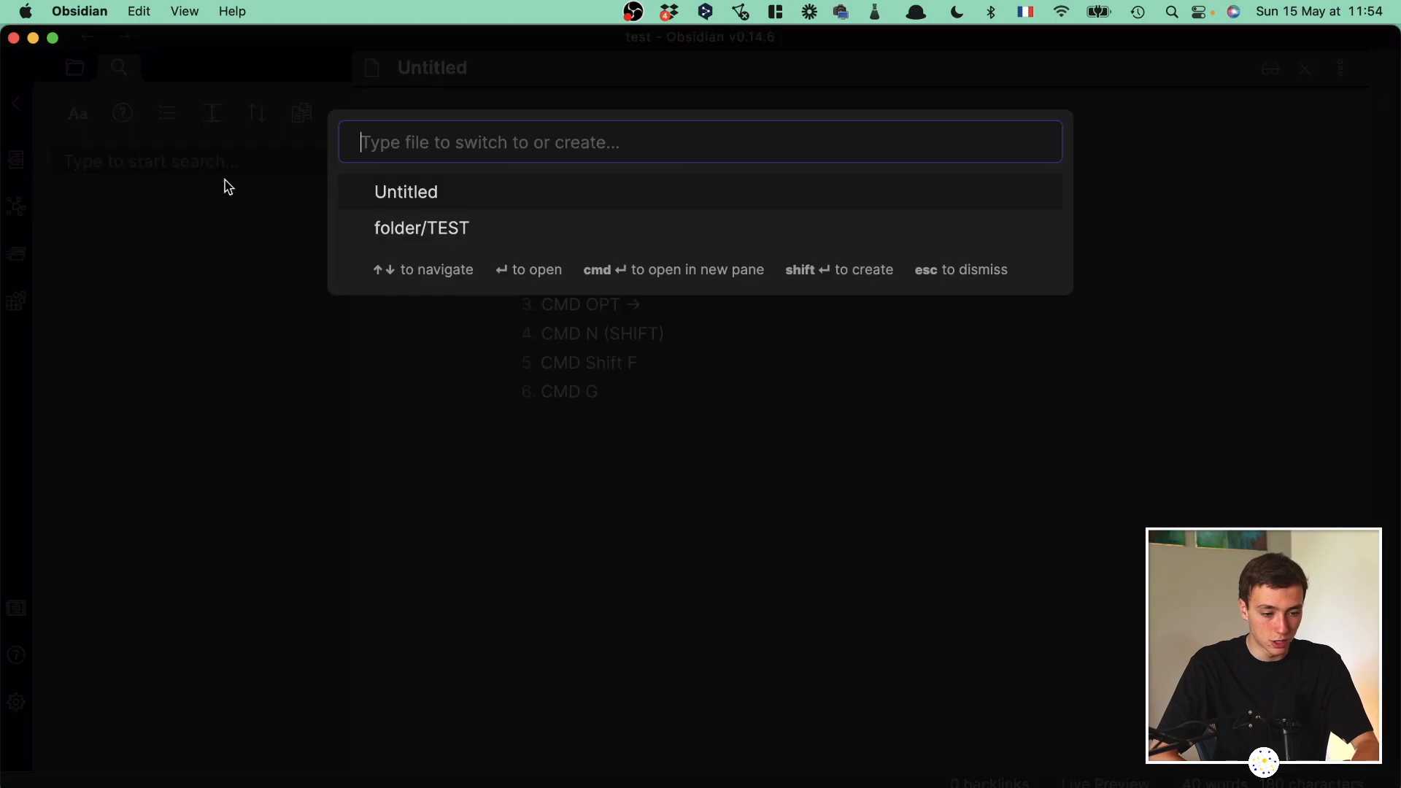
{"action": "key", "text": "Escape"}
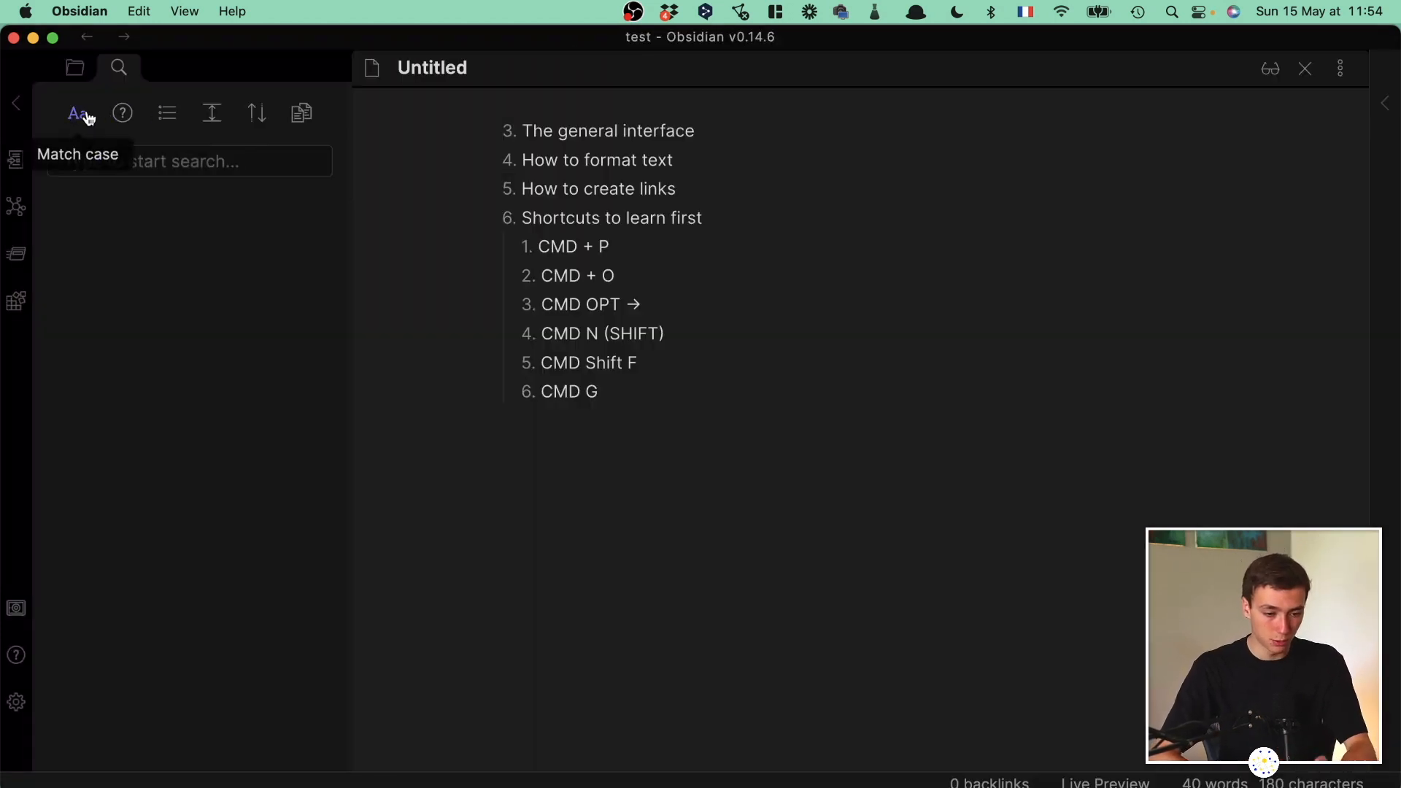
{"action": "left_click", "coordinate": [305, 160]}
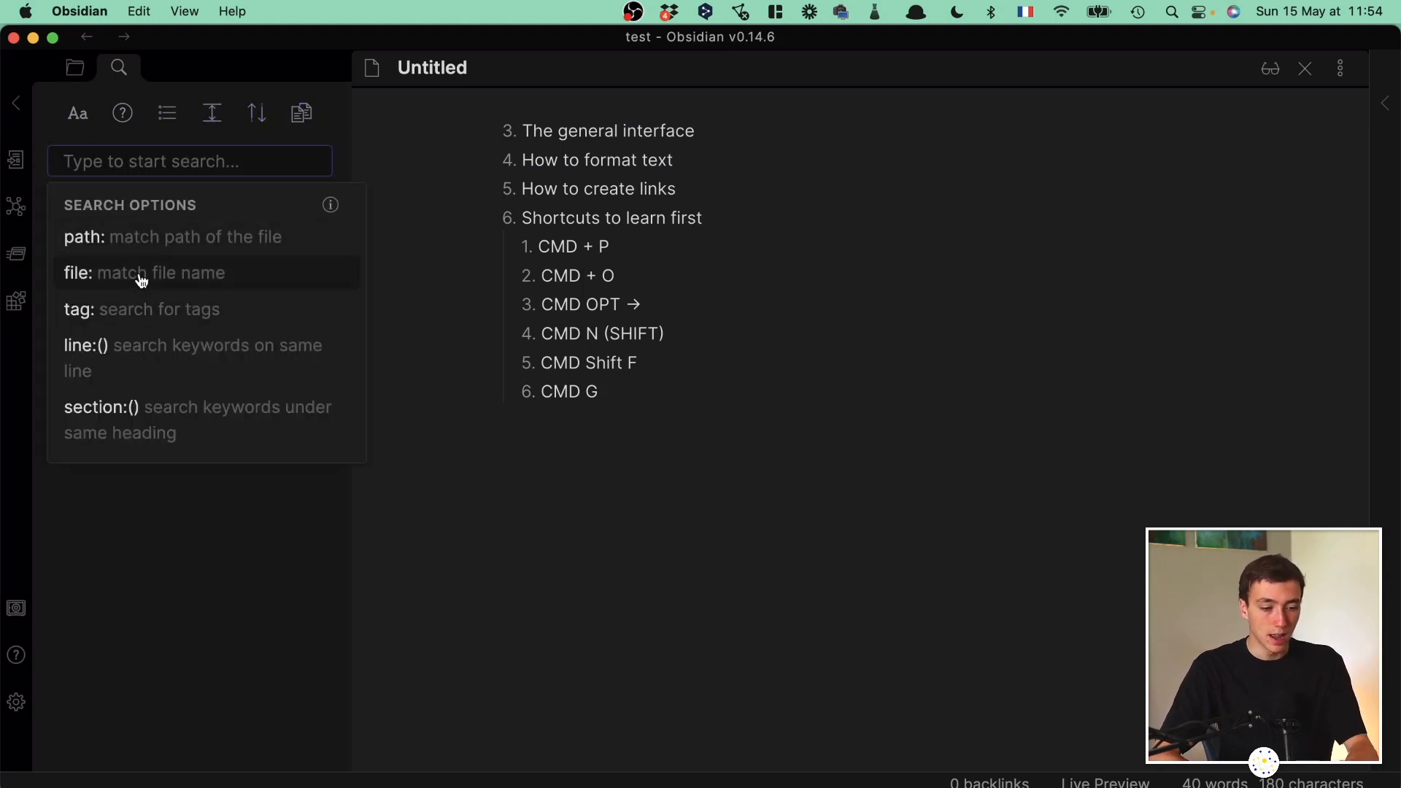
Search the vault for "test opshgp" and for the quoted phrase "test hsepg", clearing each query.
{"action": "type", "text": "test "}
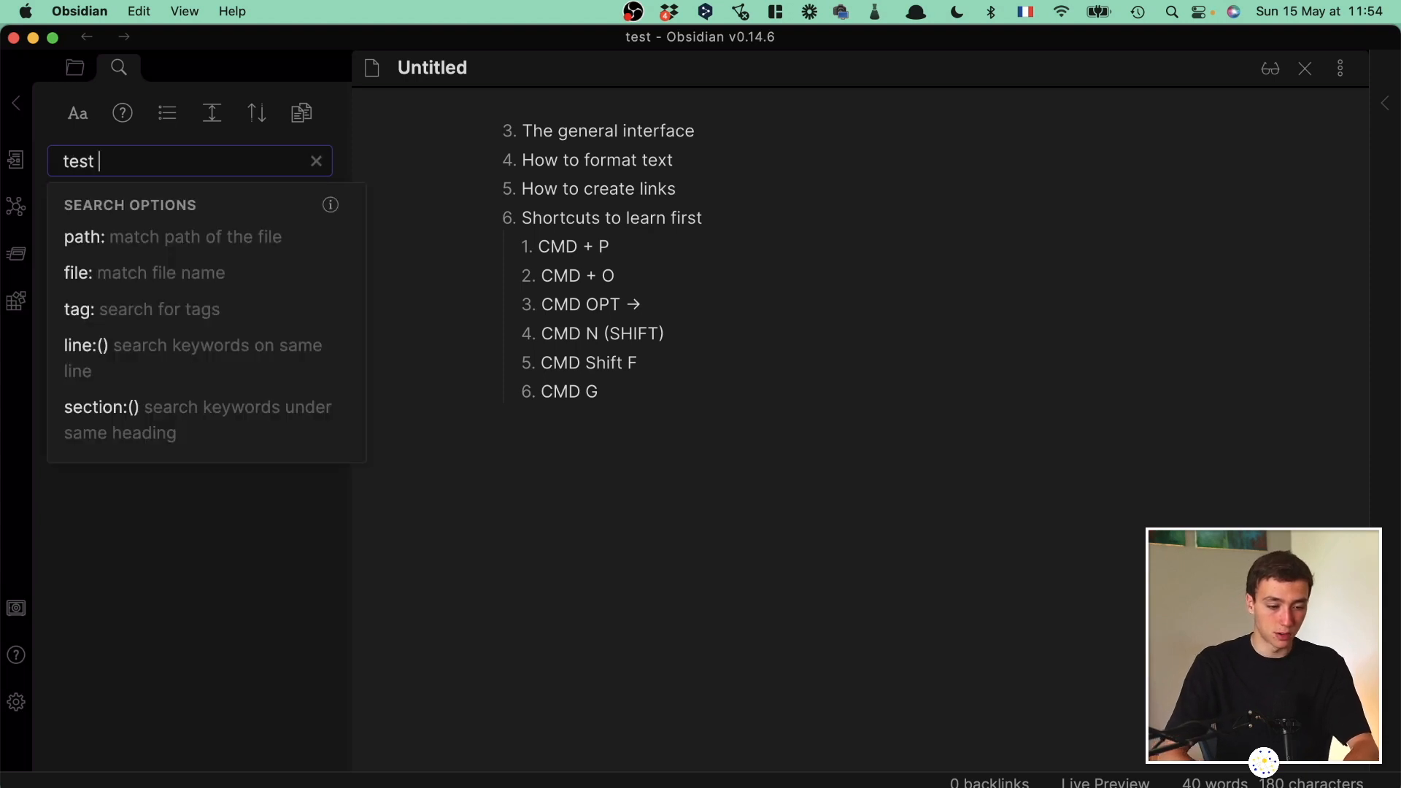
{"action": "type", "text": "opshgp"}
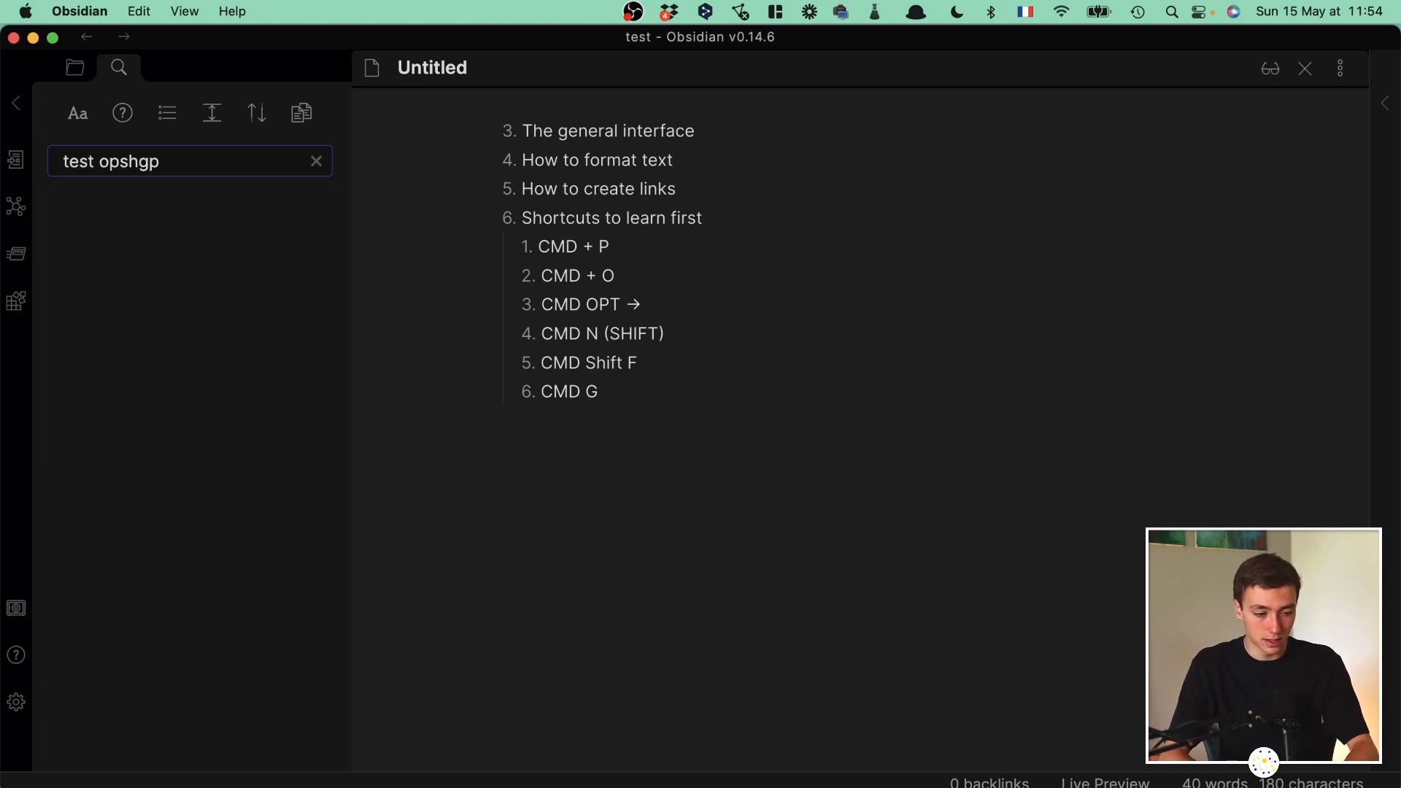
{"action": "key", "text": "super+BackSpace"}
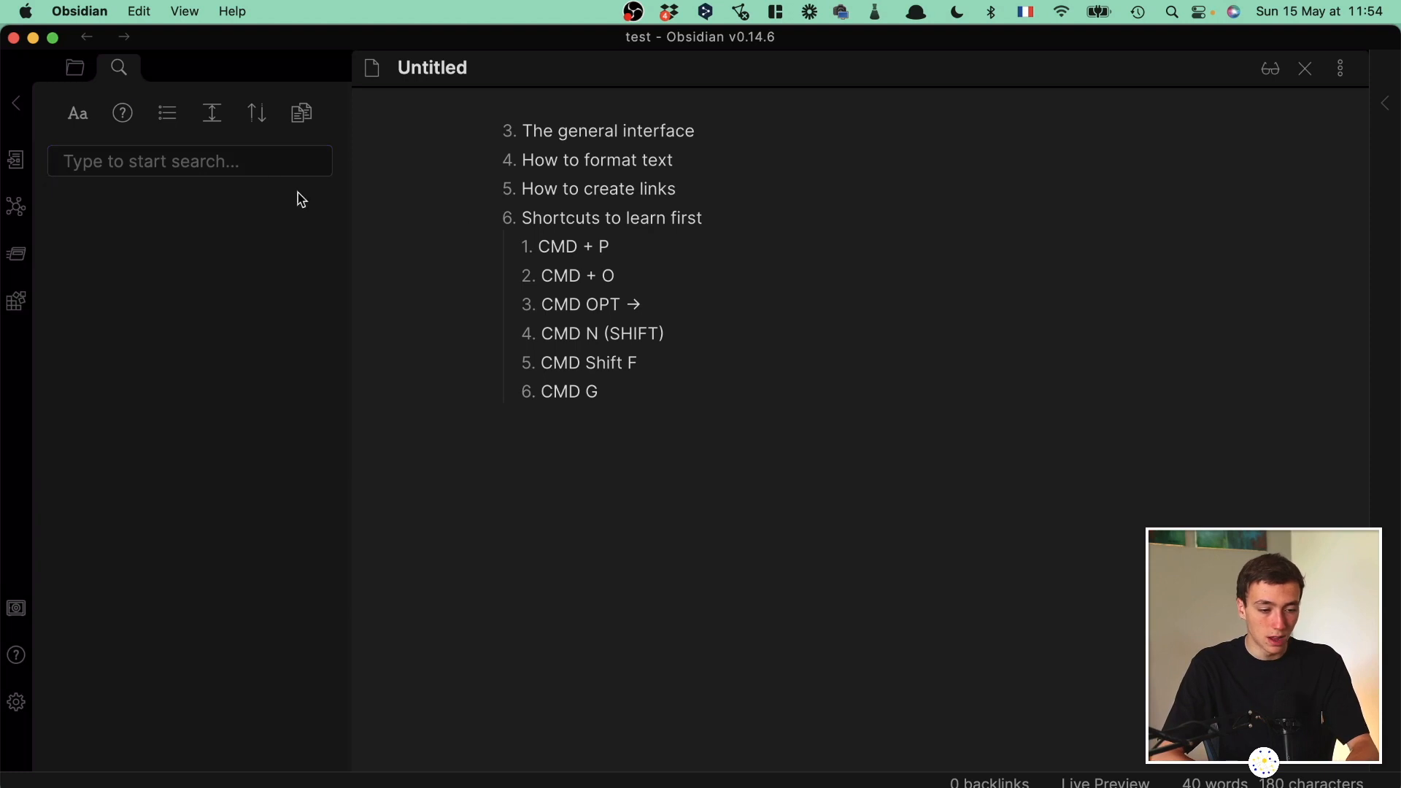
{"action": "left_click", "coordinate": [263, 172]}
{"action": "type", "text": "\"test hsepg\""}
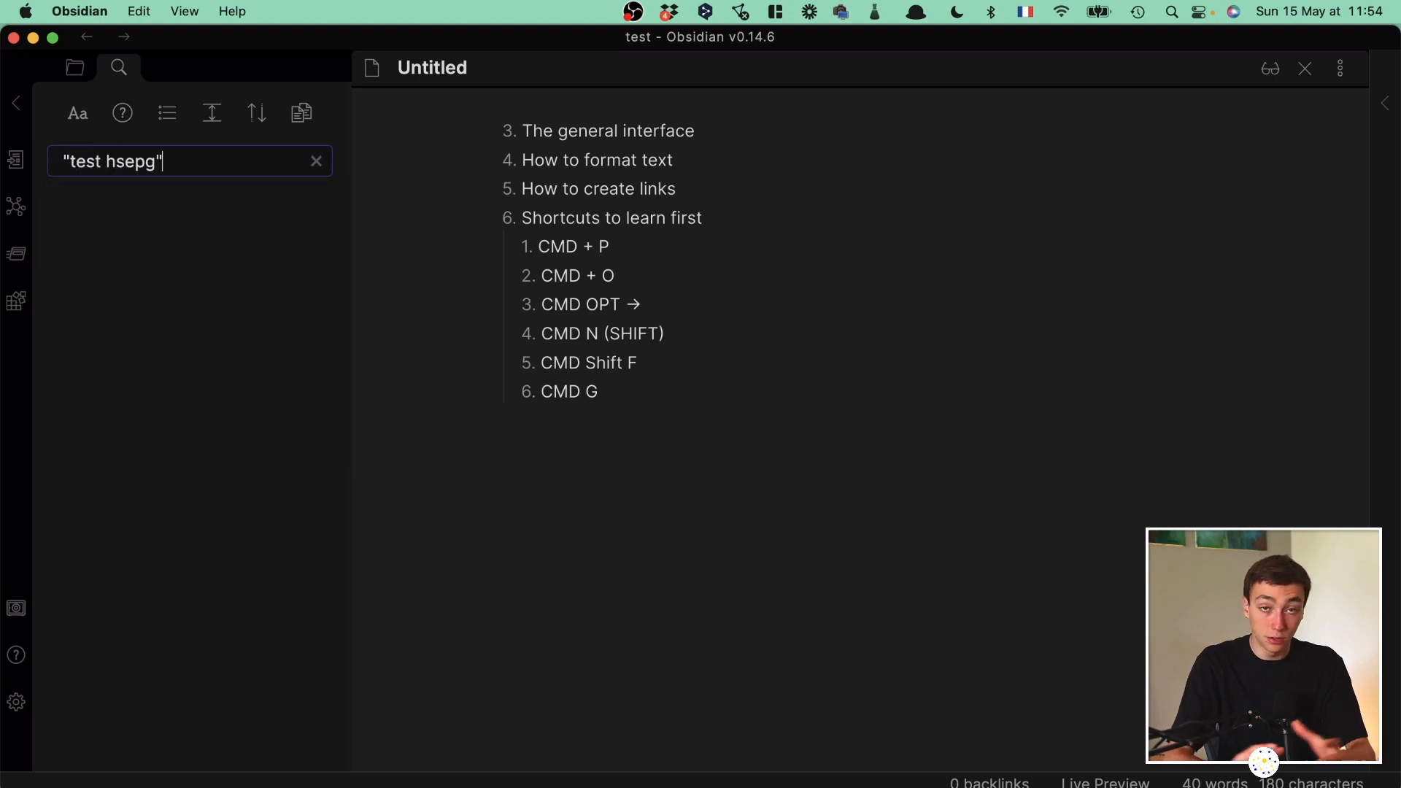
{"action": "key", "text": "super+BackSpace"}
{"action": "left_click", "coordinate": [851, 228]}
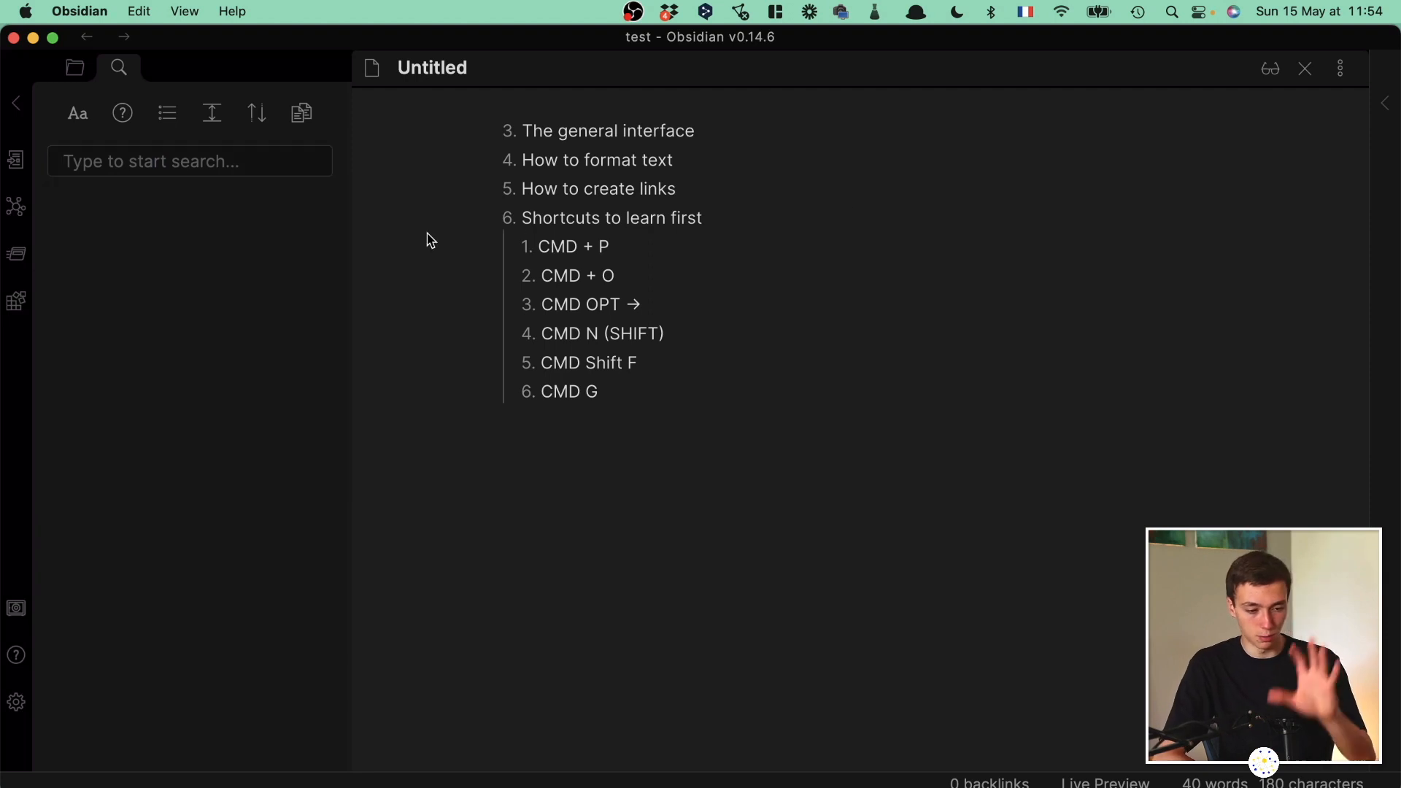
Bring up and dismiss the vault search options several times.
{"action": "left_click", "coordinate": [291, 159]}
{"action": "left_click", "coordinate": [469, 182]}
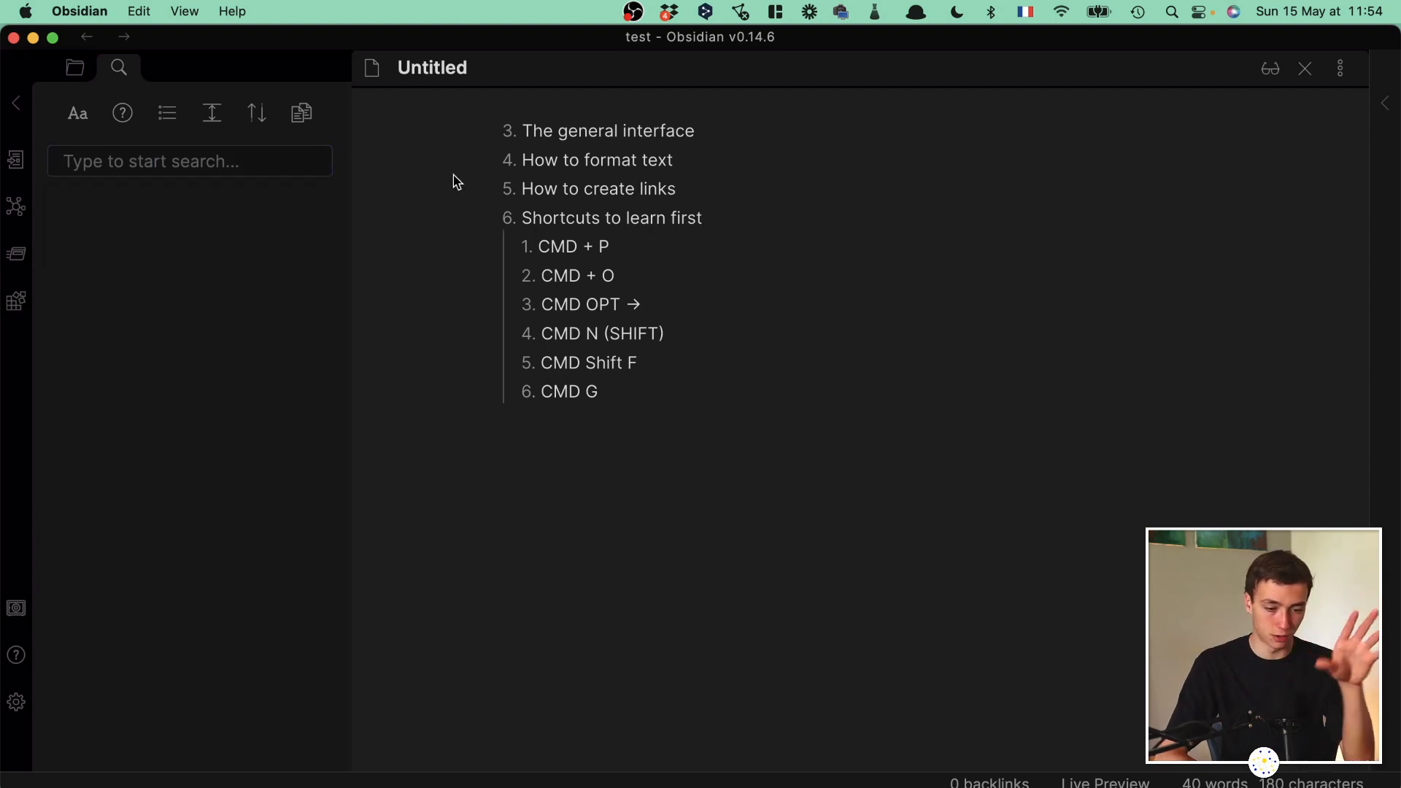
{"action": "left_click", "coordinate": [300, 168]}
{"action": "left_click", "coordinate": [496, 175]}
{"action": "left_click", "coordinate": [202, 155]}
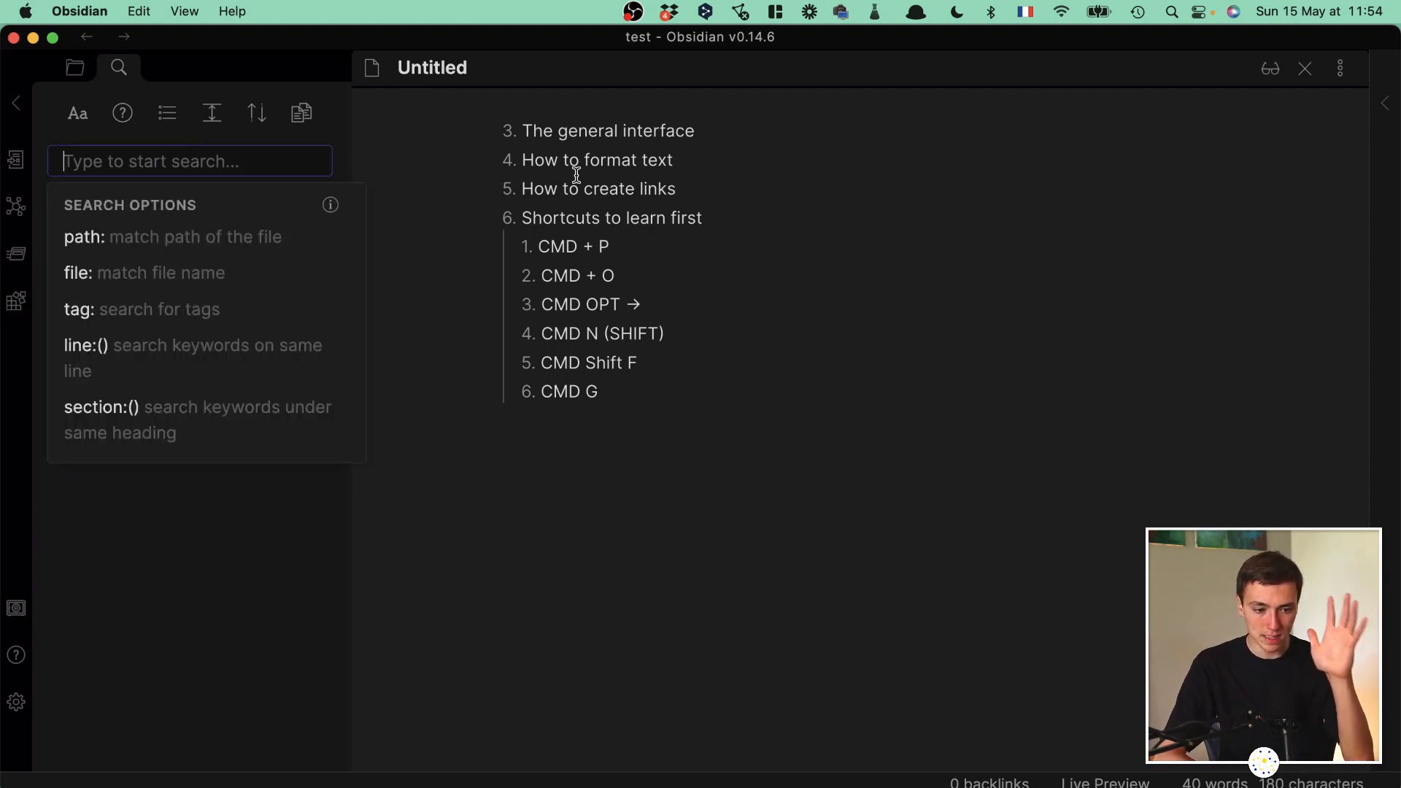
{"action": "left_click", "coordinate": [573, 173]}
{"action": "left_click", "coordinate": [326, 159]}
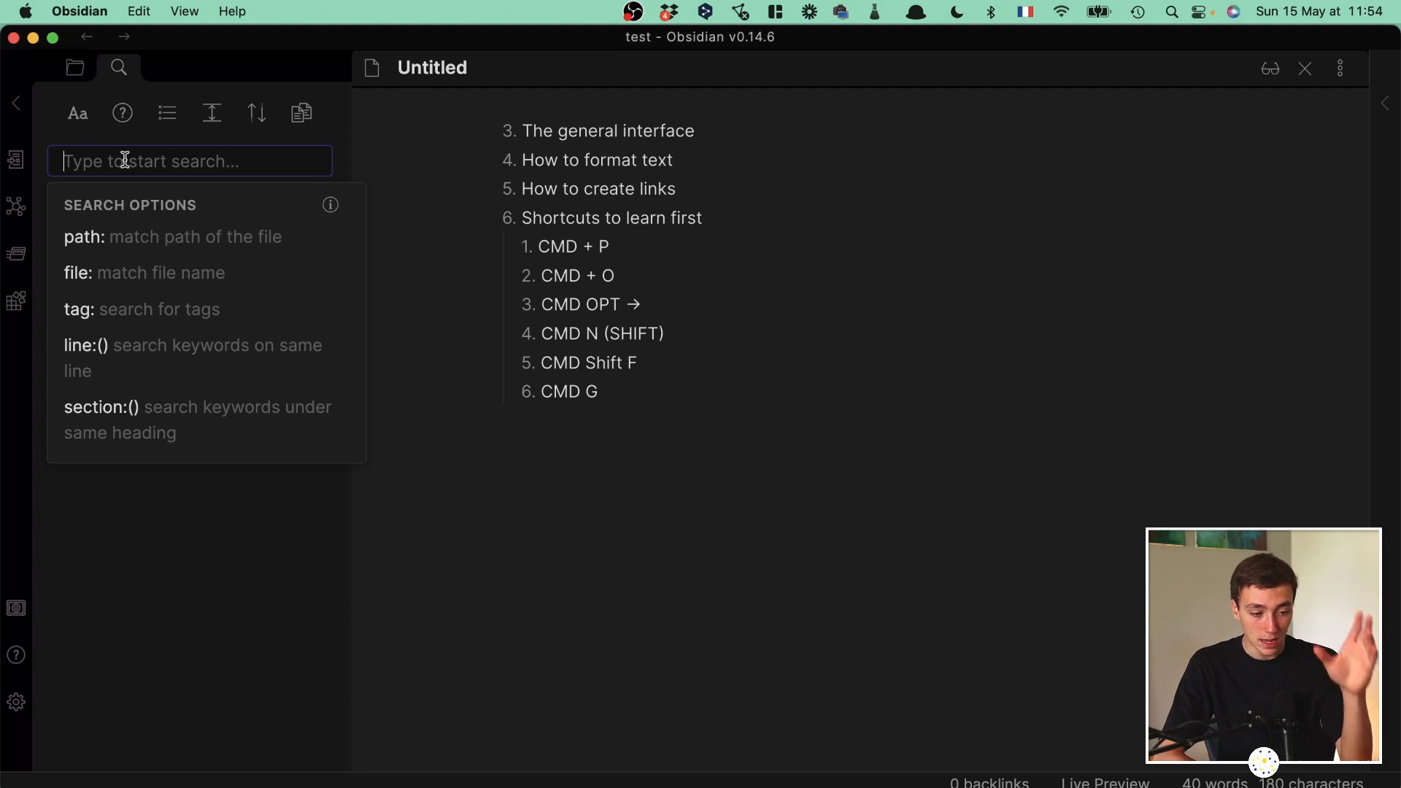
{"action": "left_click", "coordinate": [375, 182]}
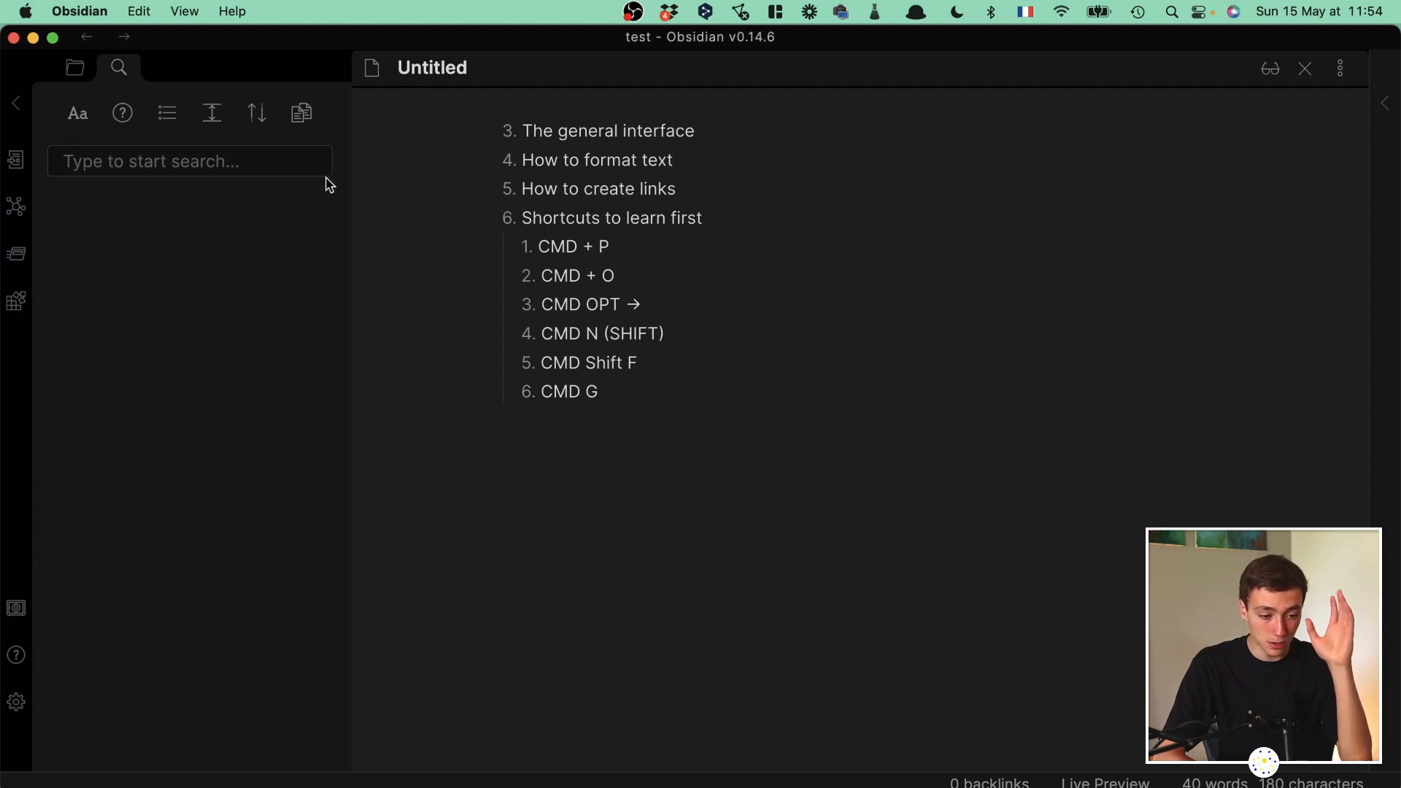
Open and dismiss the quick switcher, show the vault search options, and return to the vault's file list.
{"action": "left_click", "coordinate": [21, 170]}
{"action": "key", "text": "Escape"}
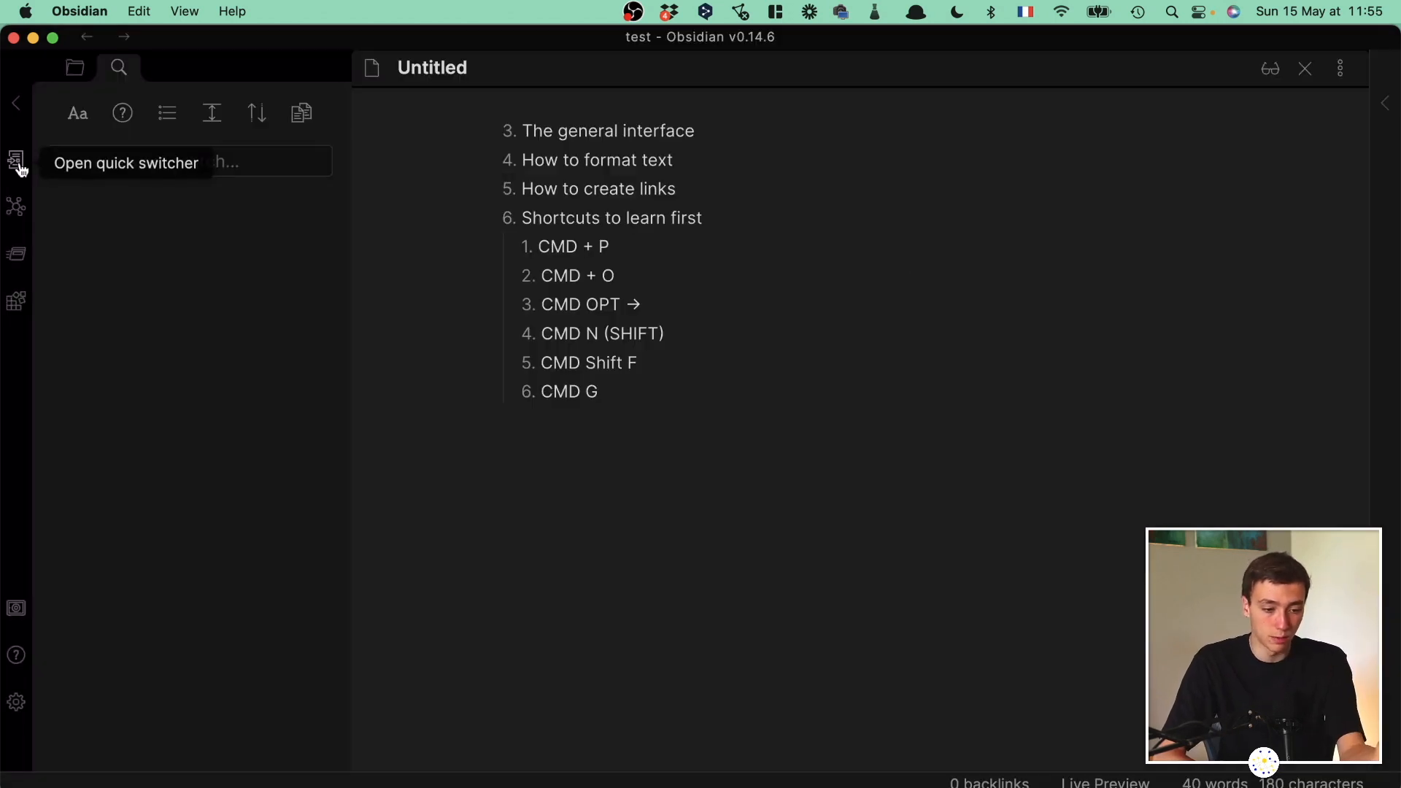
{"action": "left_click", "coordinate": [72, 79]}
{"action": "left_click", "coordinate": [117, 68]}
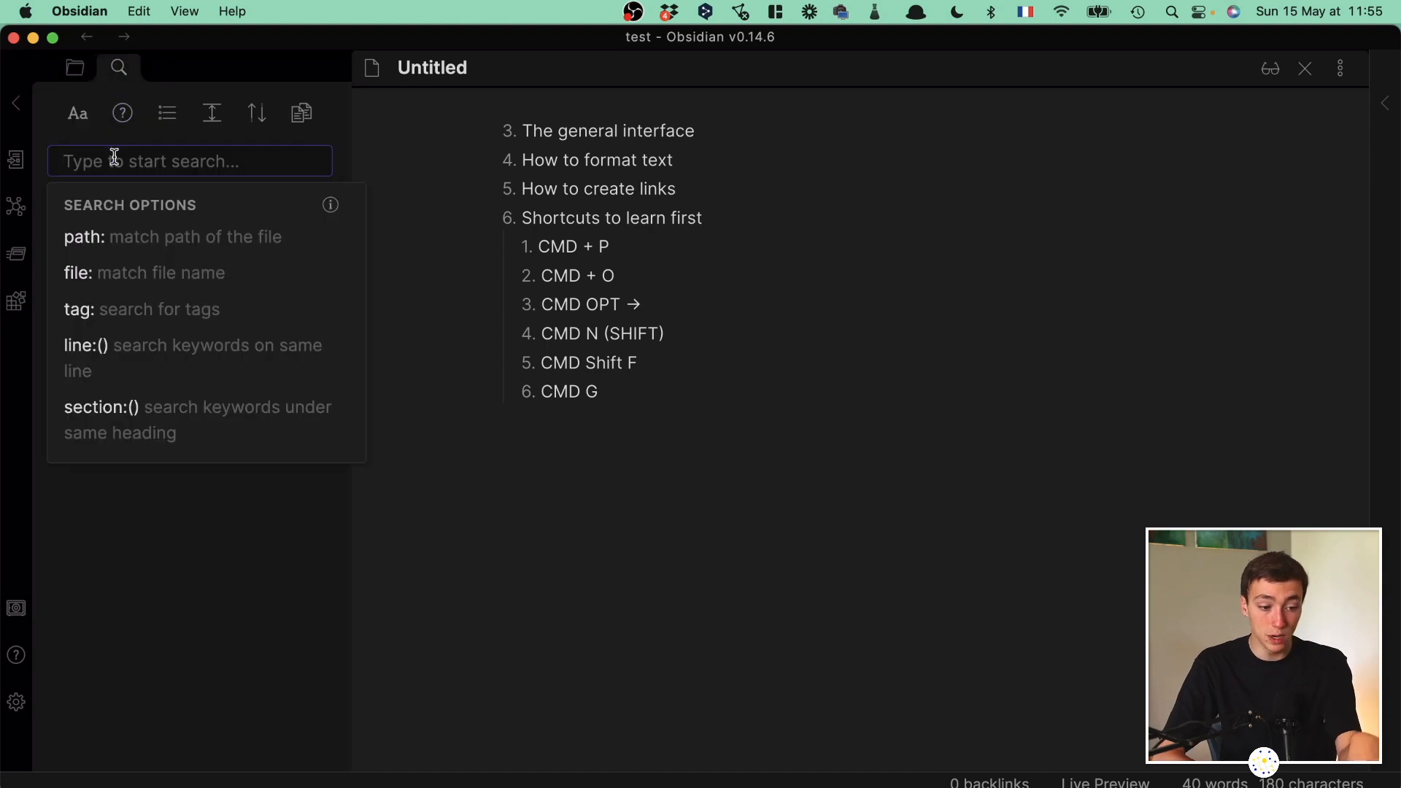
{"action": "left_click", "coordinate": [181, 474]}
{"action": "left_click", "coordinate": [155, 166]}
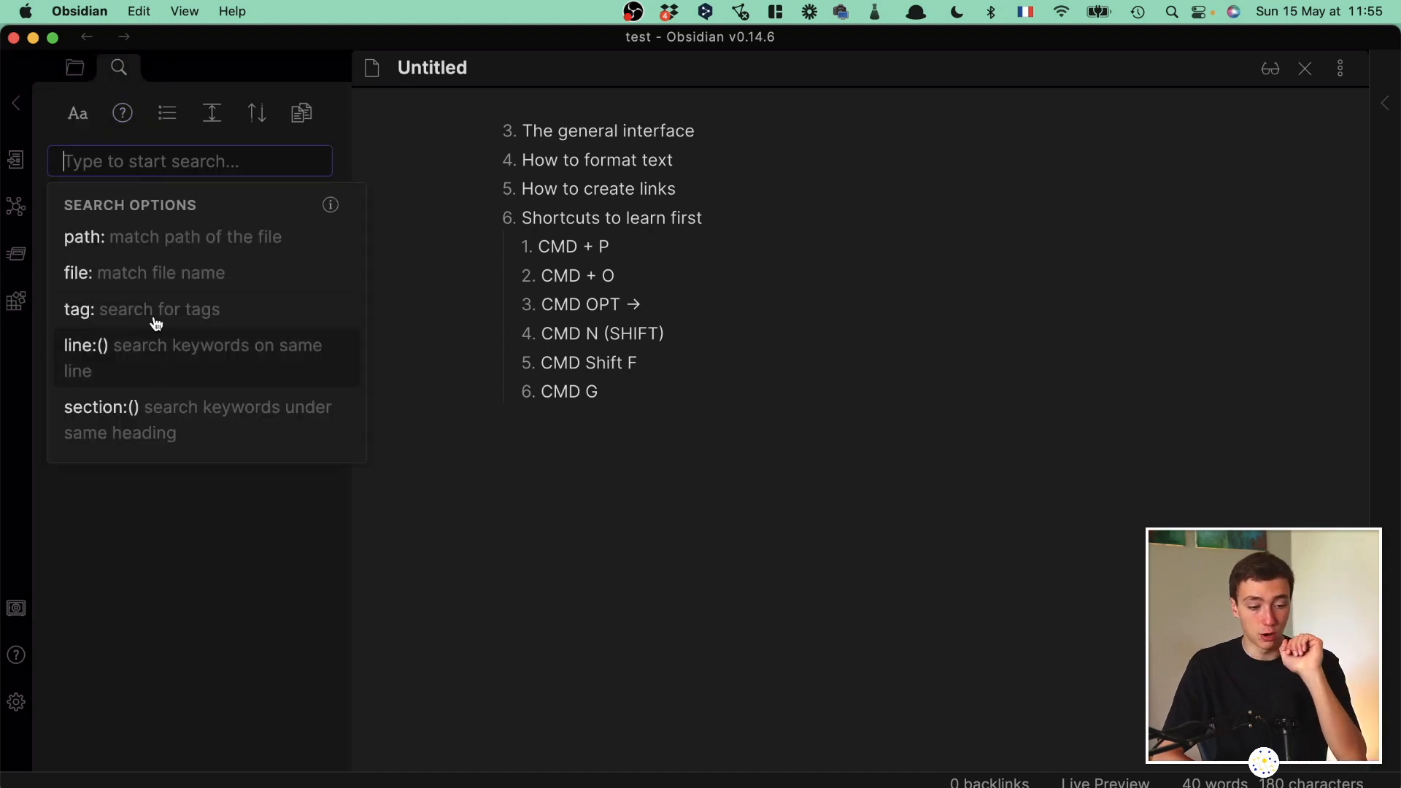
{"action": "left_click", "coordinate": [169, 567]}
{"action": "left_click", "coordinate": [65, 79]}
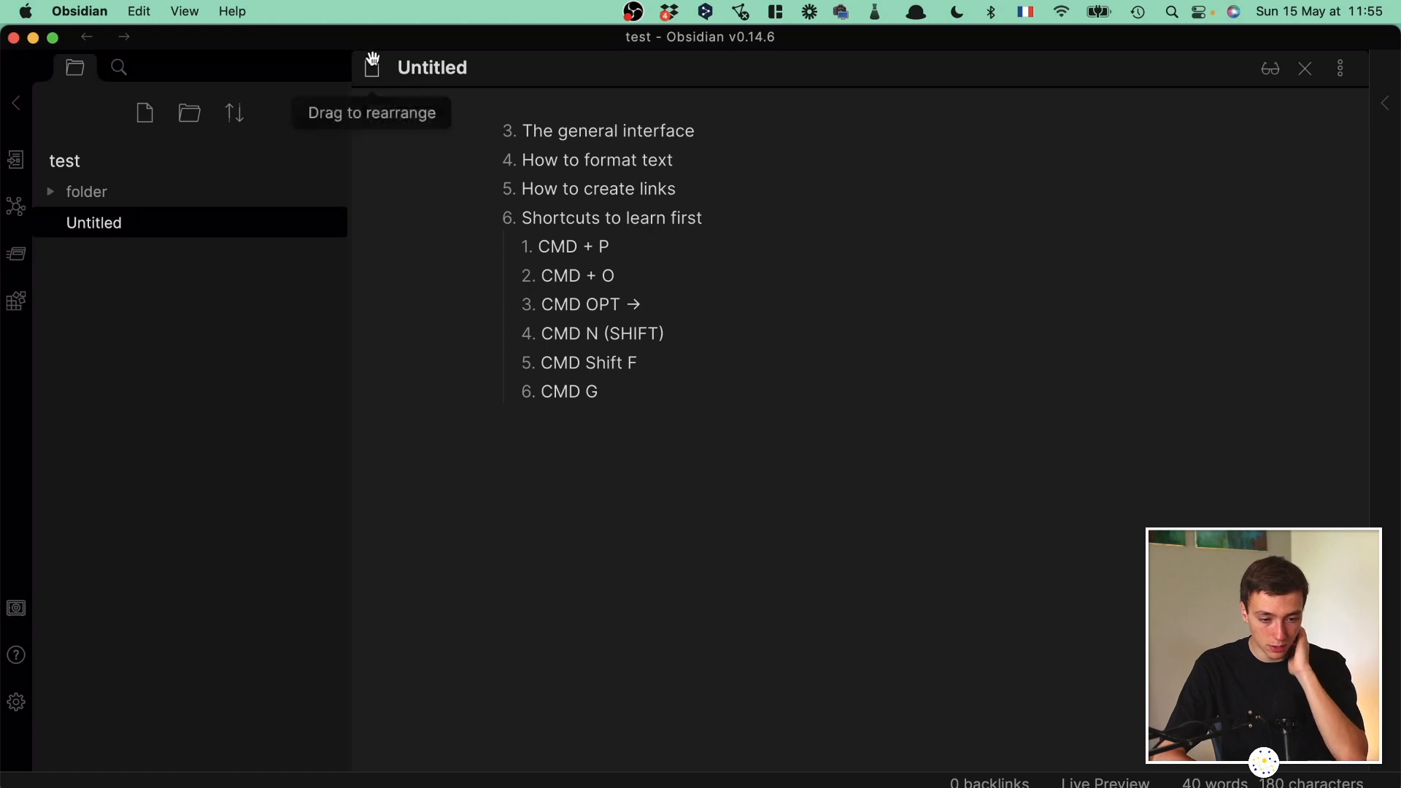
Toggle the Untitled note between reading and editing view, and show and dismiss its additional file options.
{"action": "left_click", "coordinate": [1271, 68]}
{"action": "left_click", "coordinate": [1273, 67]}
{"action": "left_click", "coordinate": [1273, 67]}
{"action": "left_click", "coordinate": [1273, 66]}
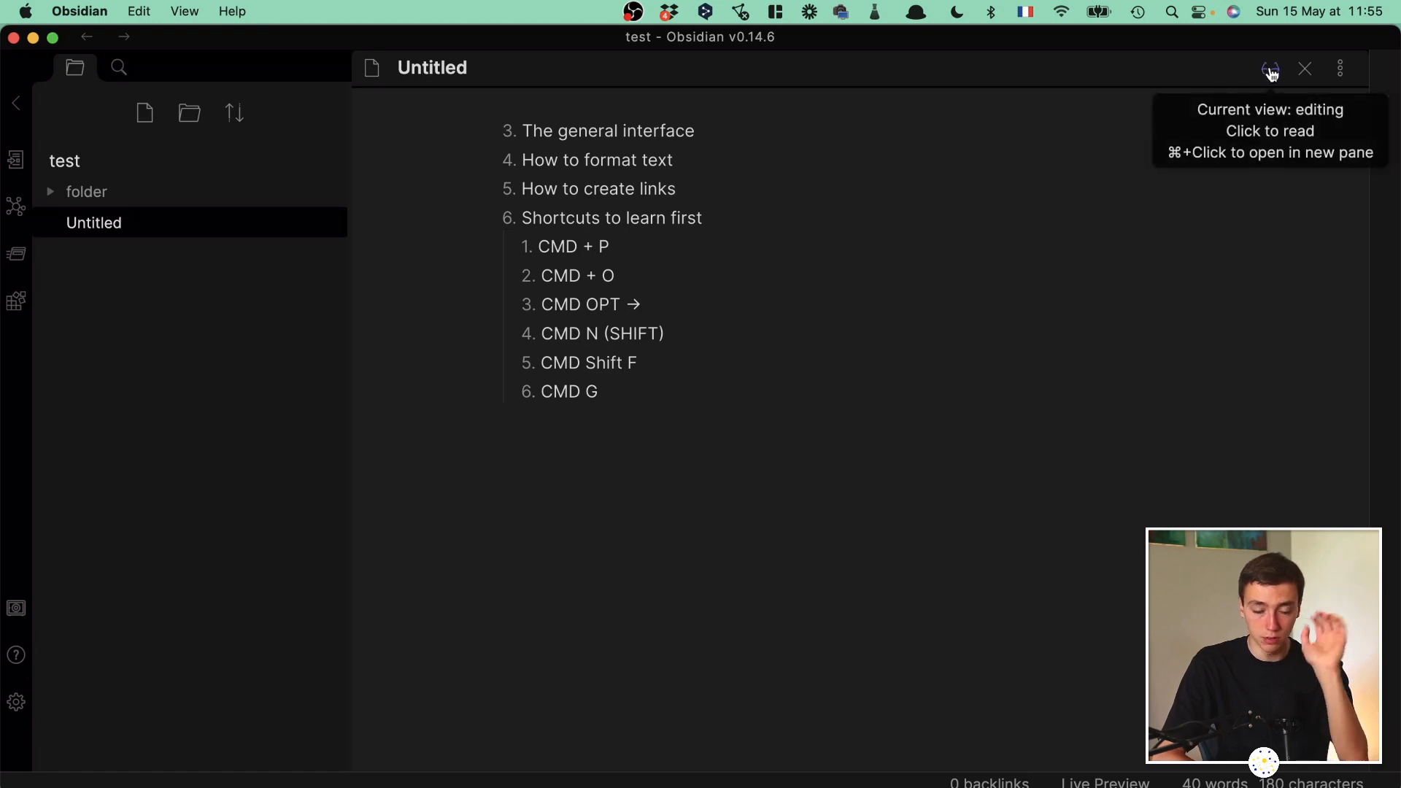
{"action": "left_click", "coordinate": [747, 153]}
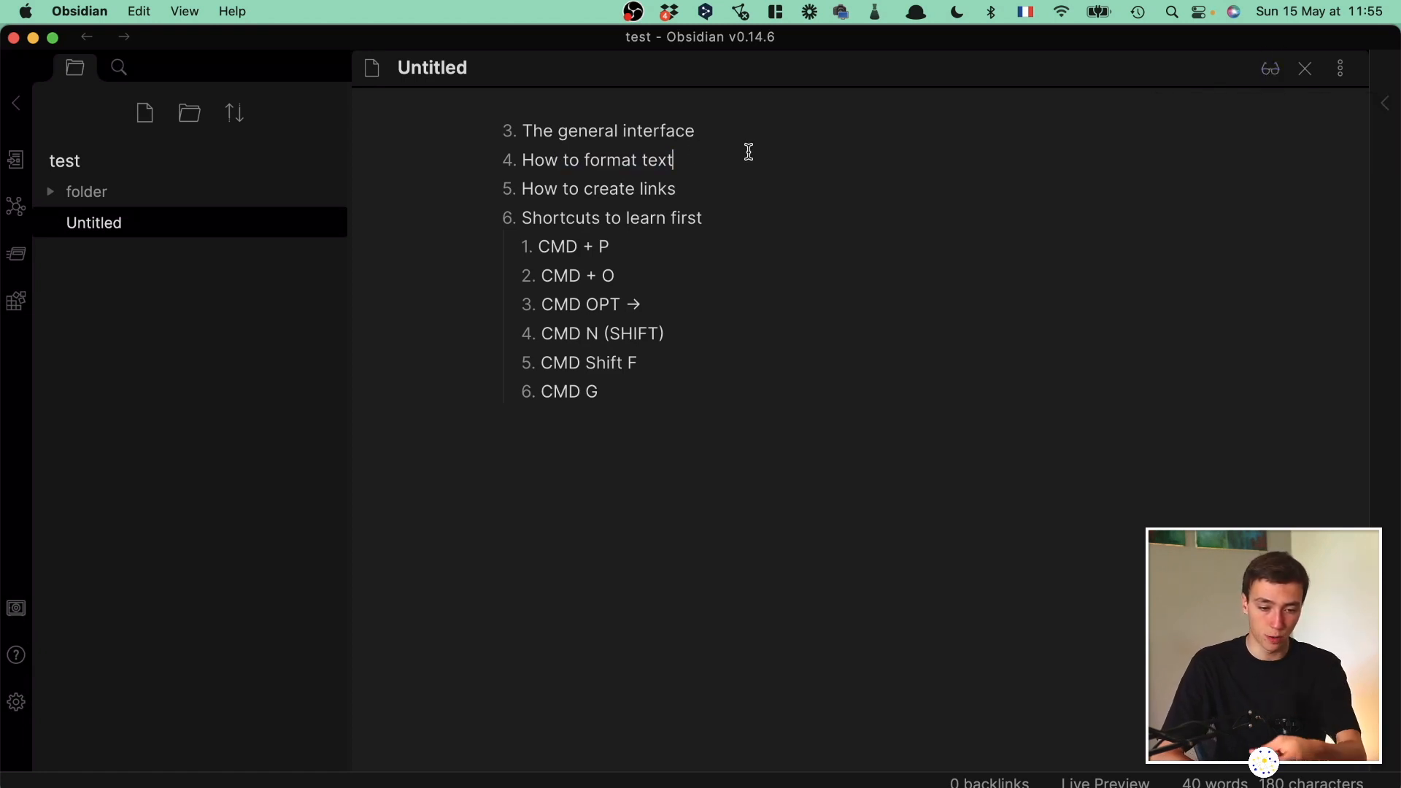
{"action": "left_click", "coordinate": [1341, 68]}
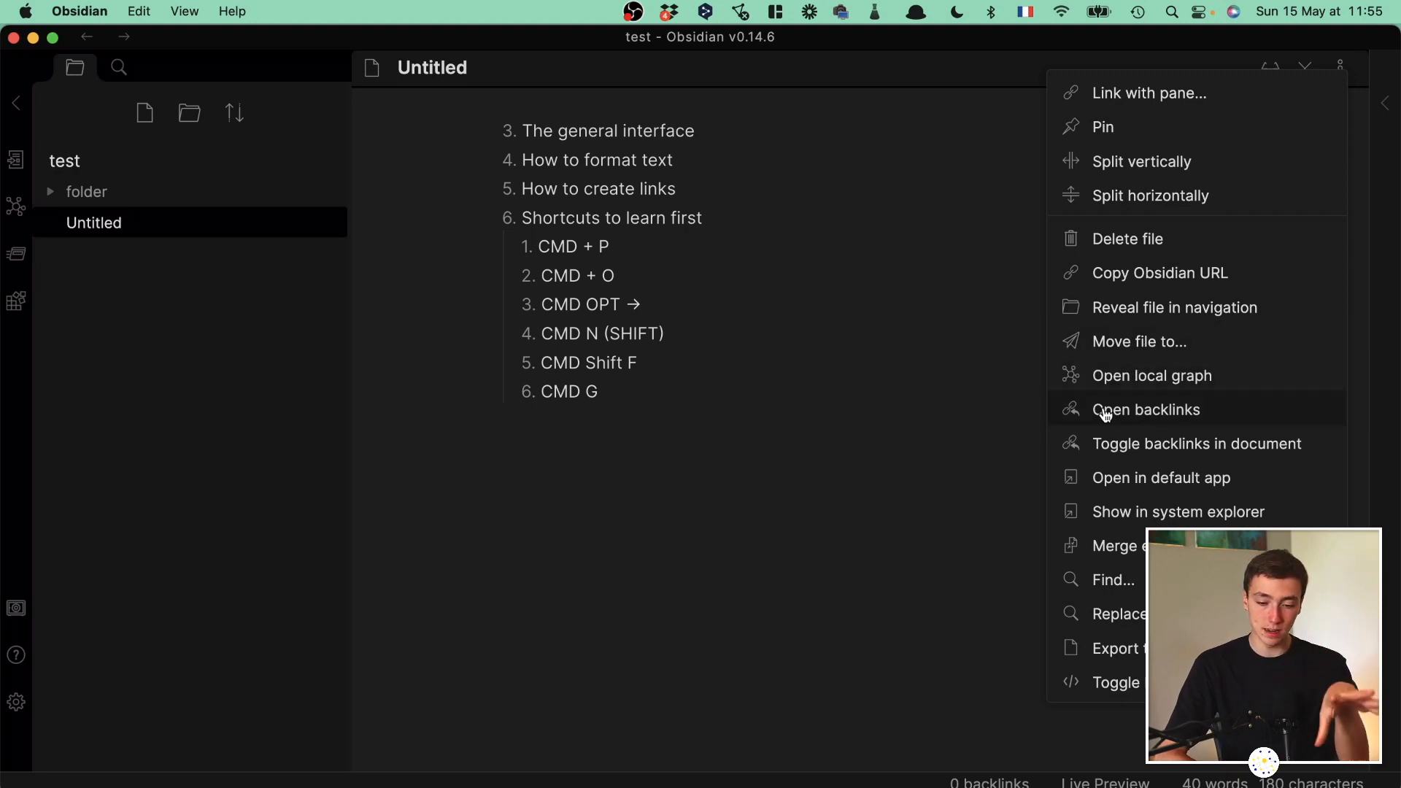
{"action": "left_click", "coordinate": [779, 360]}
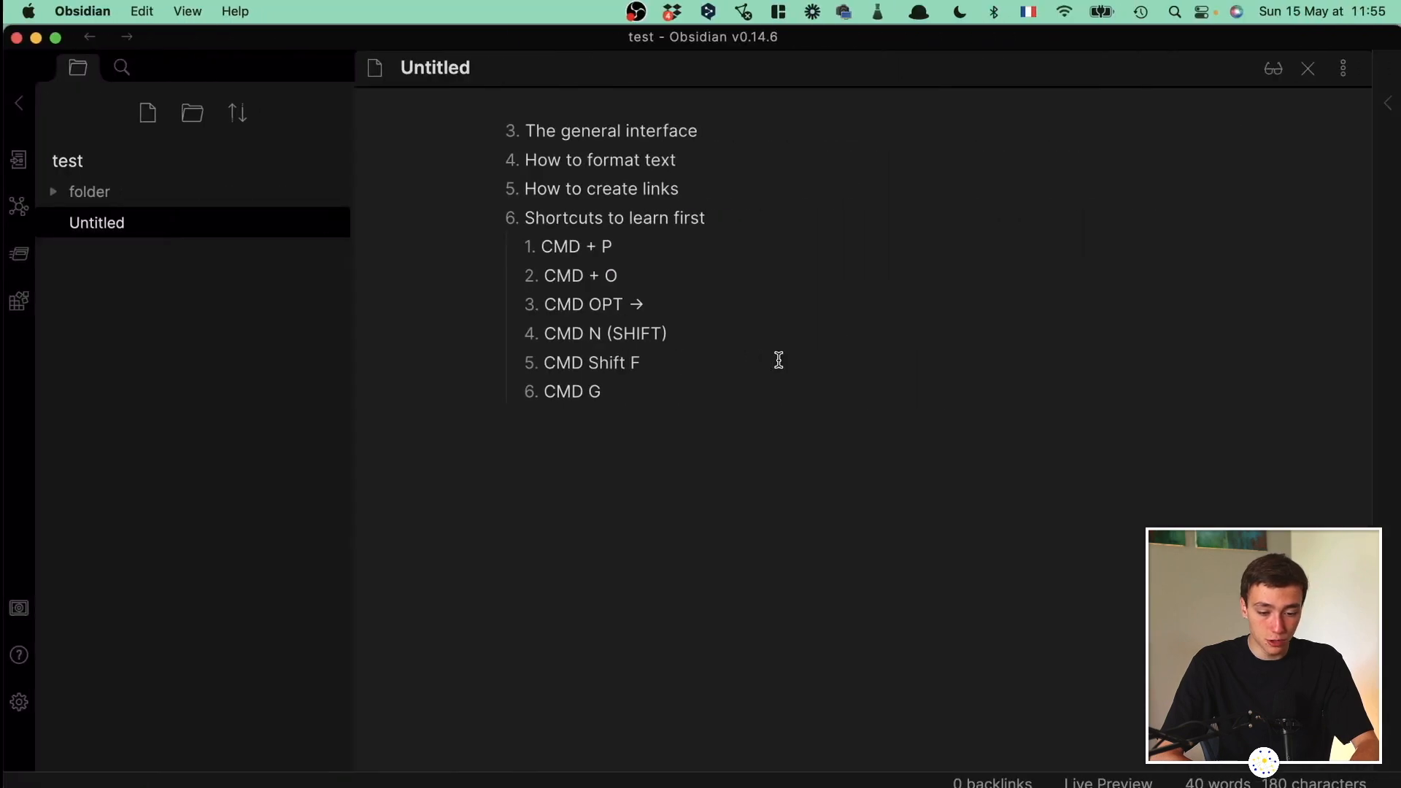
Switch to the Dropbox vault and use the quick switcher to open the note La pensée et la complexité.
{"action": "key", "text": "ctrl+Up"}
{"action": "key", "text": "ctrl+Up"}
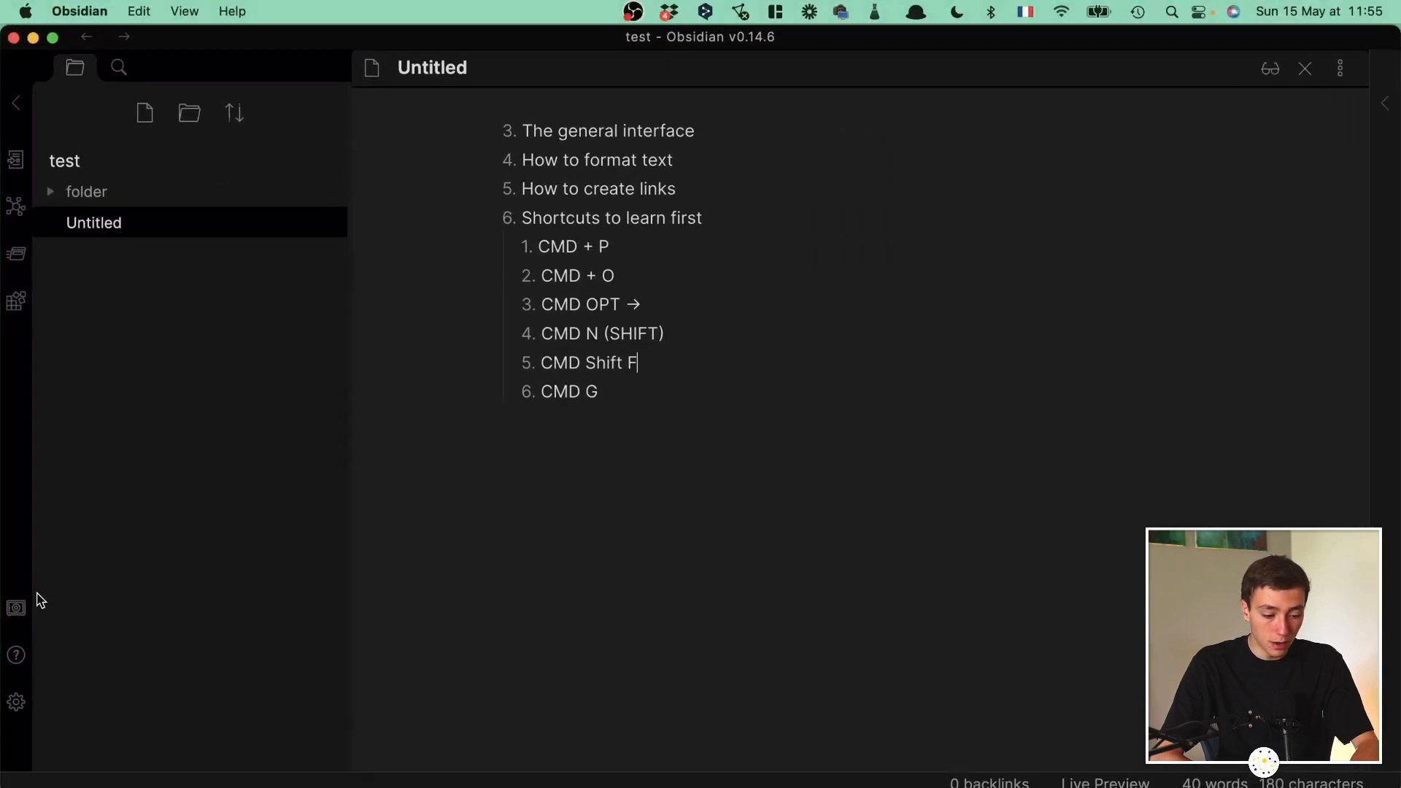
{"action": "left_click", "coordinate": [16, 608]}
{"action": "left_click", "coordinate": [360, 323]}
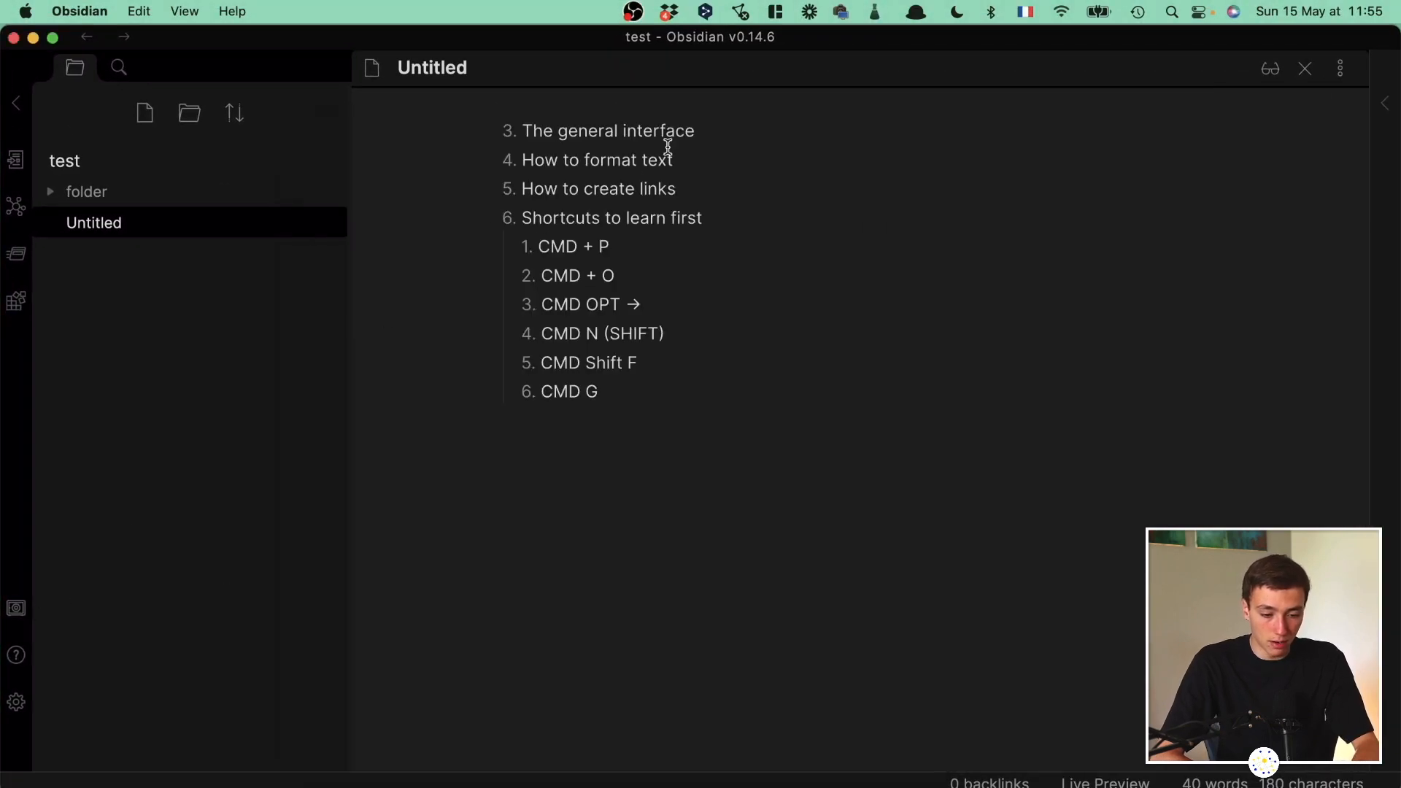
{"action": "key", "text": "super+o"}
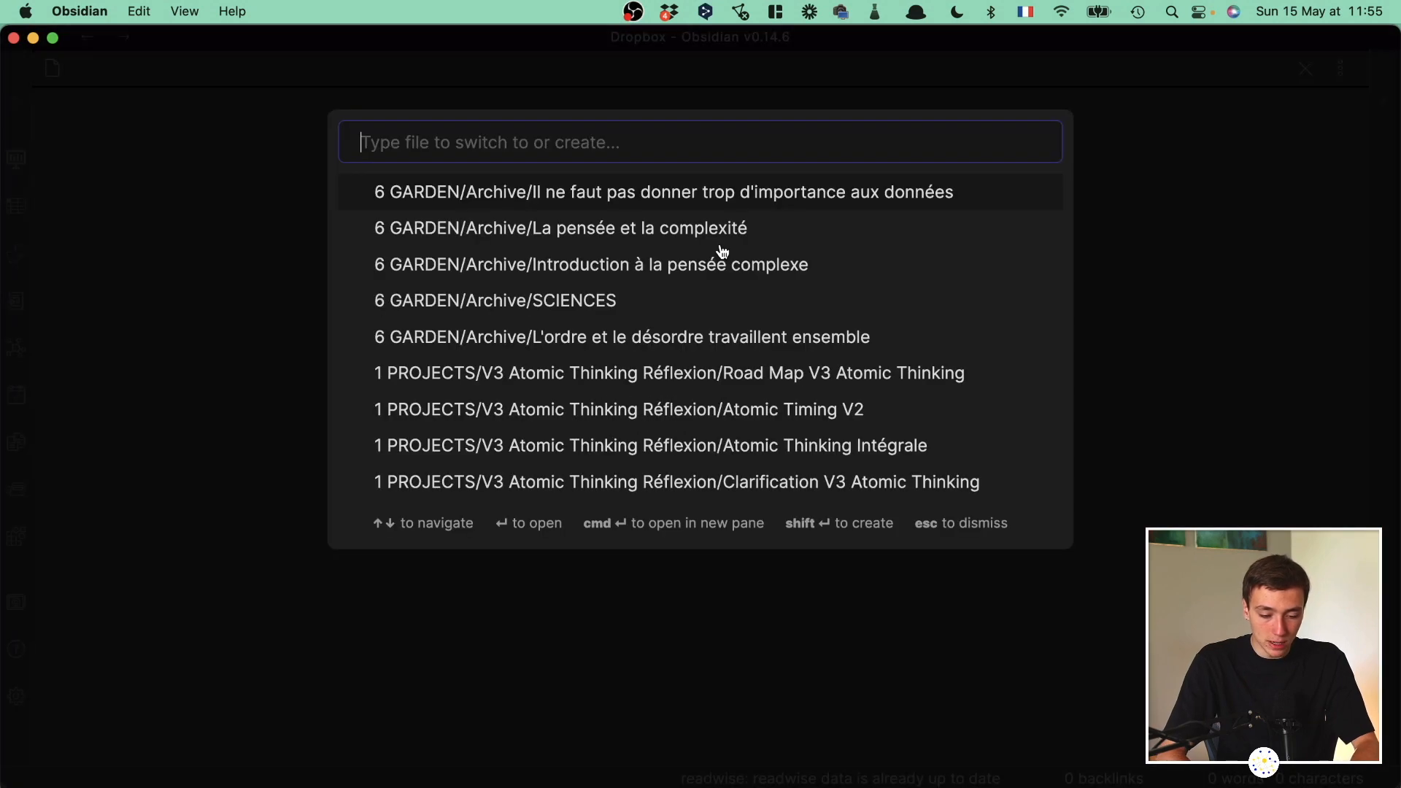
{"action": "left_click", "coordinate": [721, 235]}
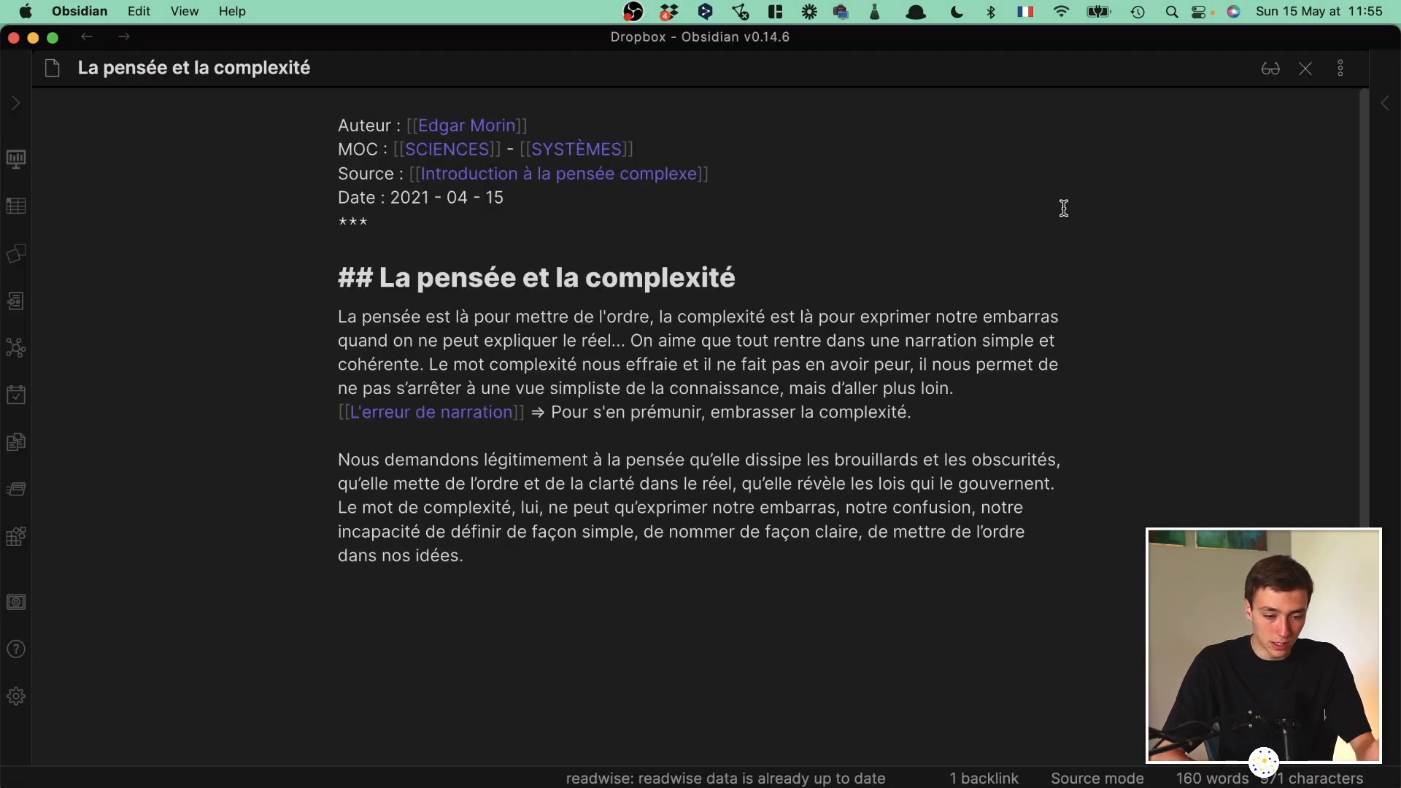
Go through the note's text and highlight the Auteur label in its header metadata.
{"action": "left_click", "coordinate": [947, 187]}
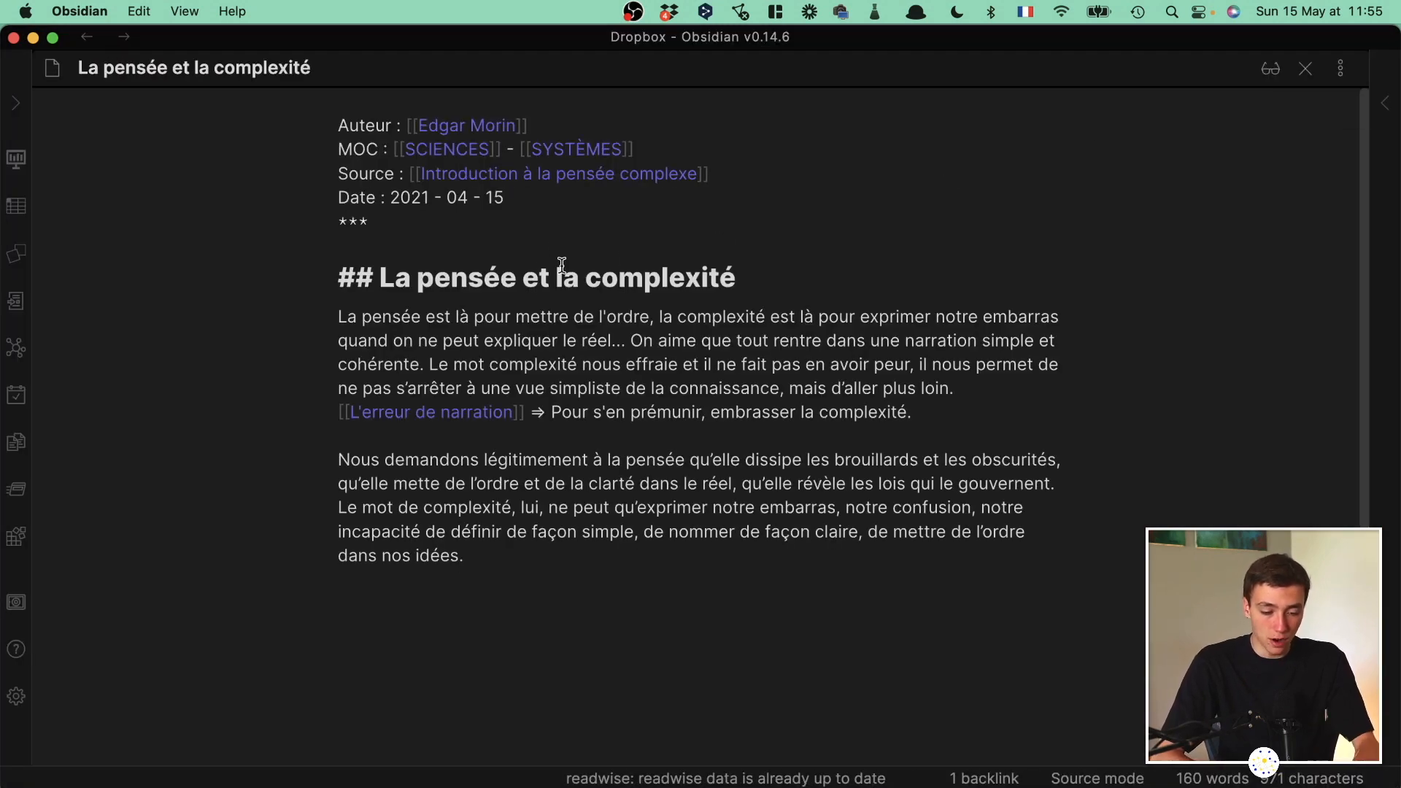
{"action": "left_click", "coordinate": [667, 669]}
{"action": "left_click_drag", "start_coordinate": [667, 669], "coordinate": [337, 56]}
{"action": "left_click", "coordinate": [345, 227]}
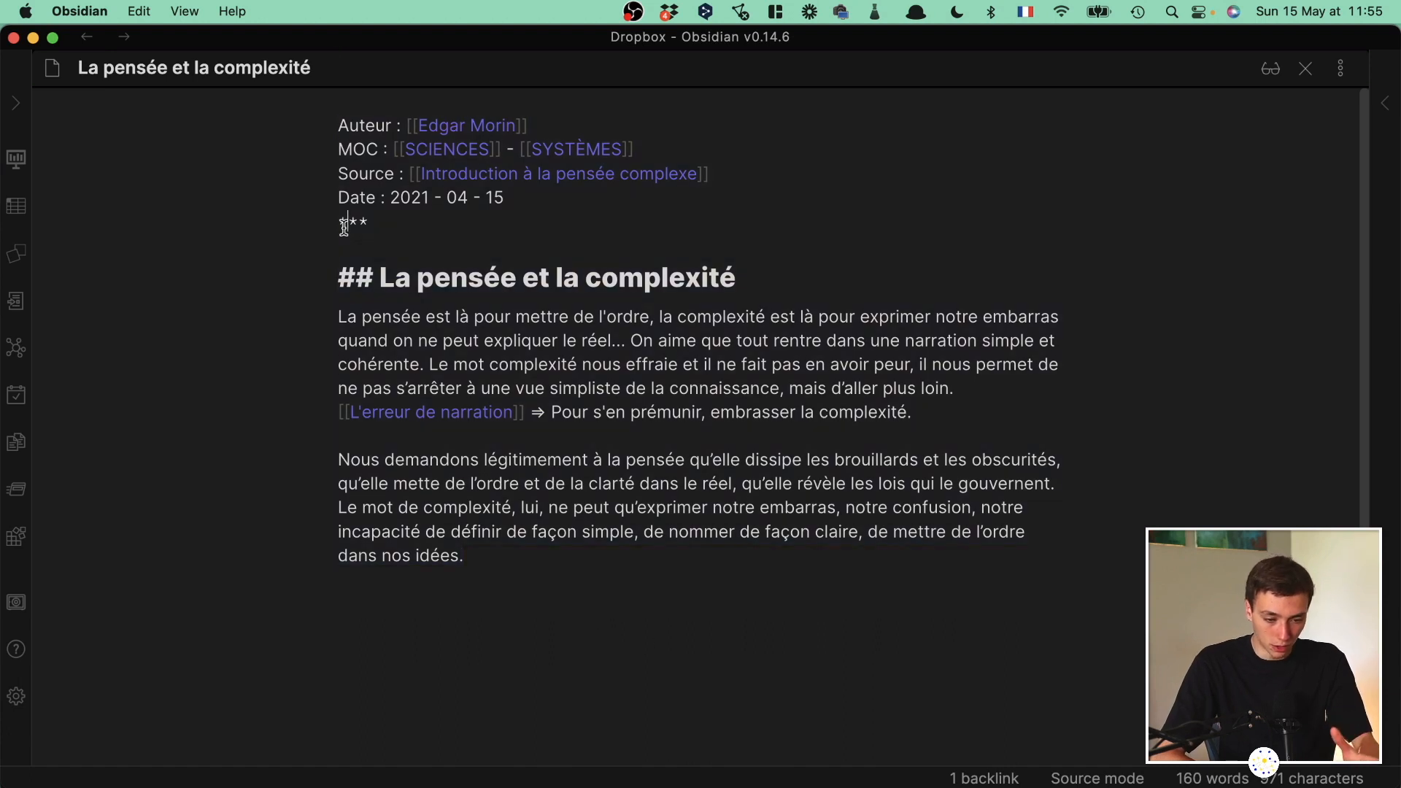
{"action": "left_click_drag", "start_coordinate": [402, 125], "coordinate": [694, 108]}
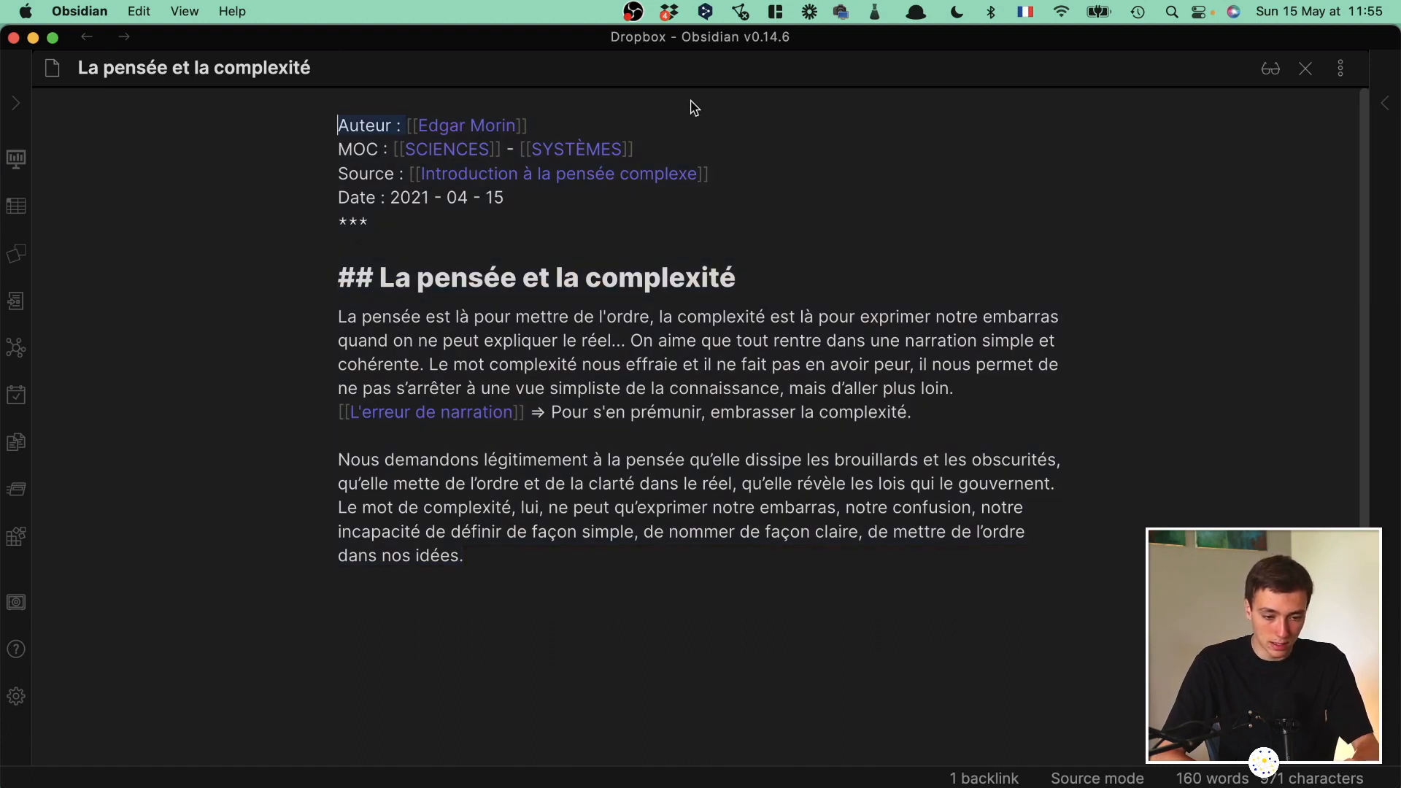
{"action": "left_click", "coordinate": [580, 126]}
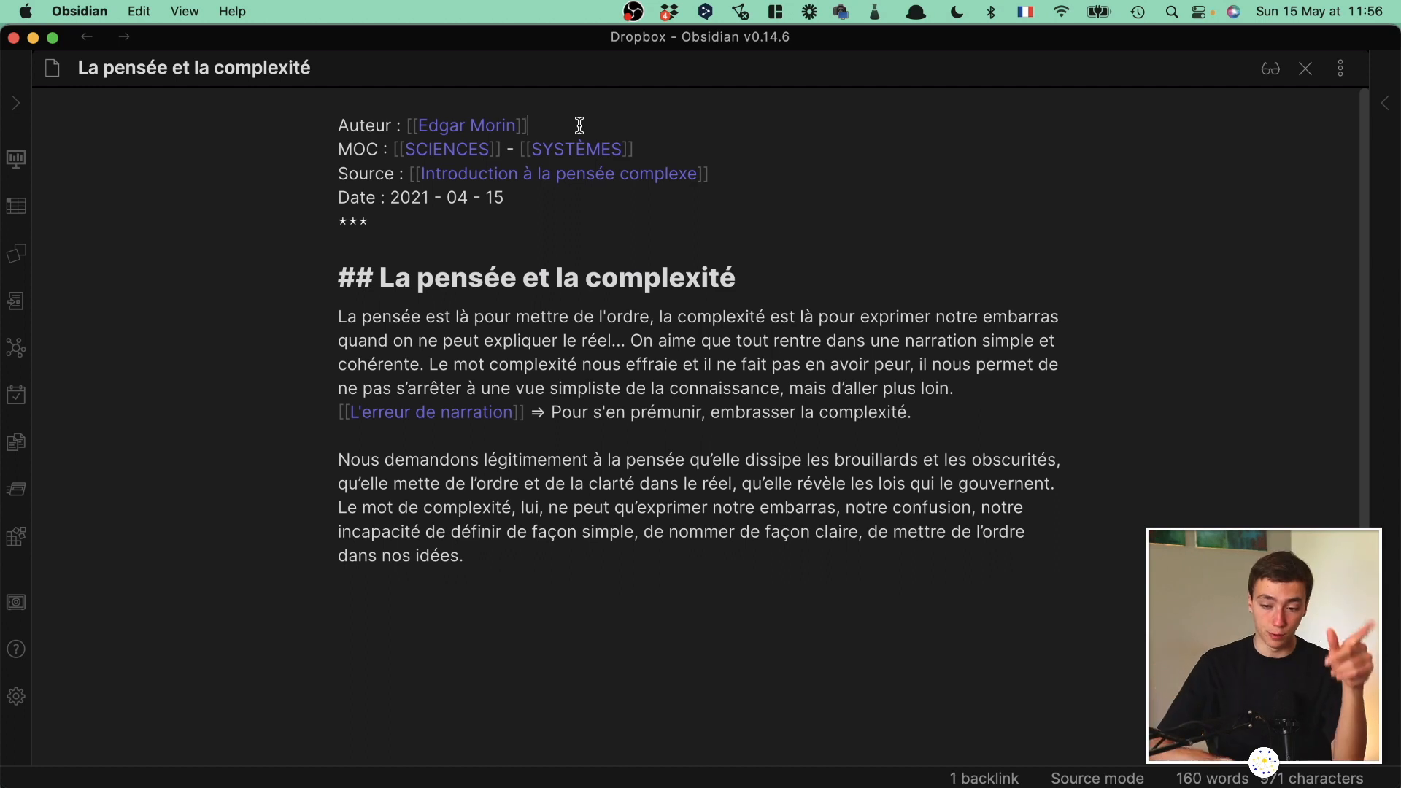
Show the note's backlinks and highlight its first body paragraph.
{"action": "left_click", "coordinate": [984, 778]}
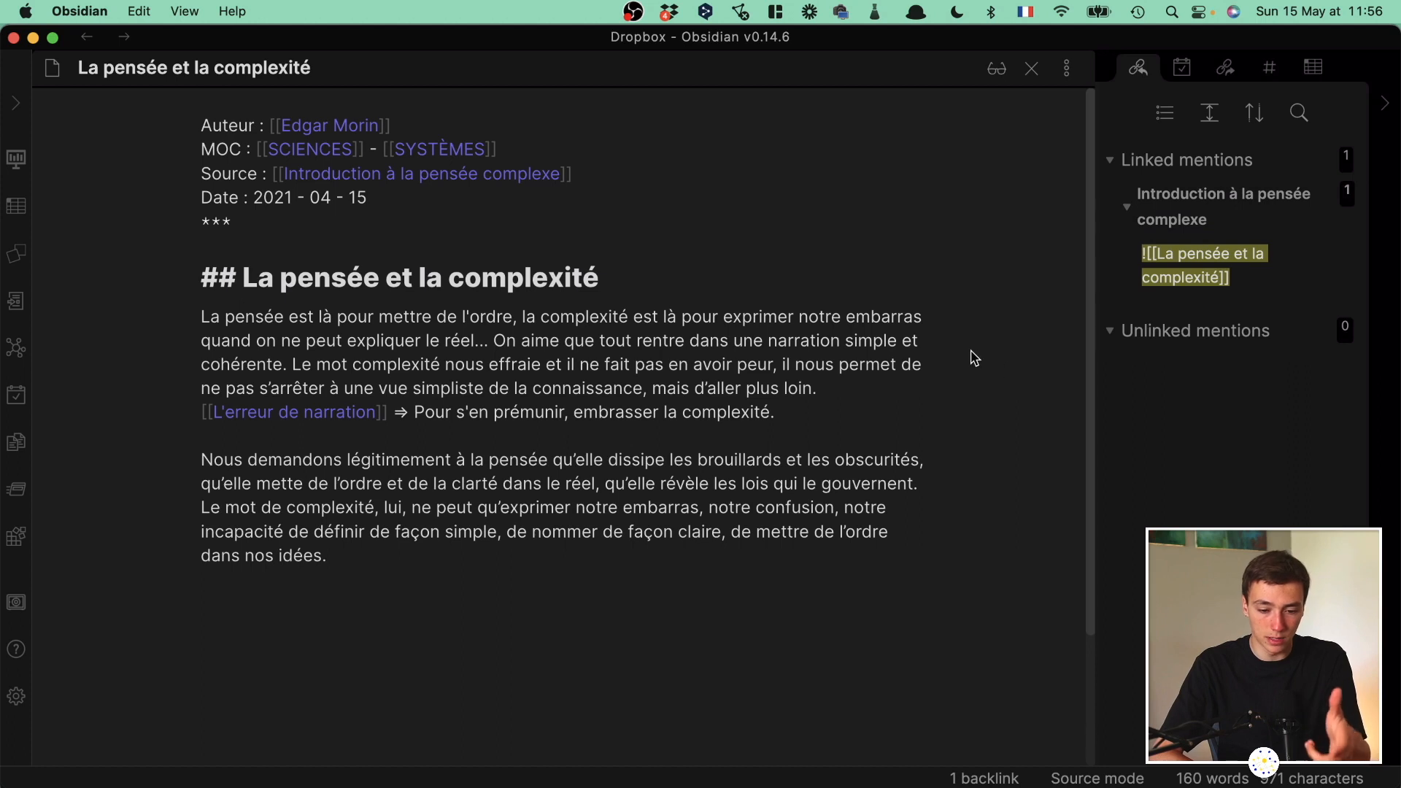
{"action": "triple_click", "coordinate": [788, 333]}
{"action": "left_click", "coordinate": [845, 370]}
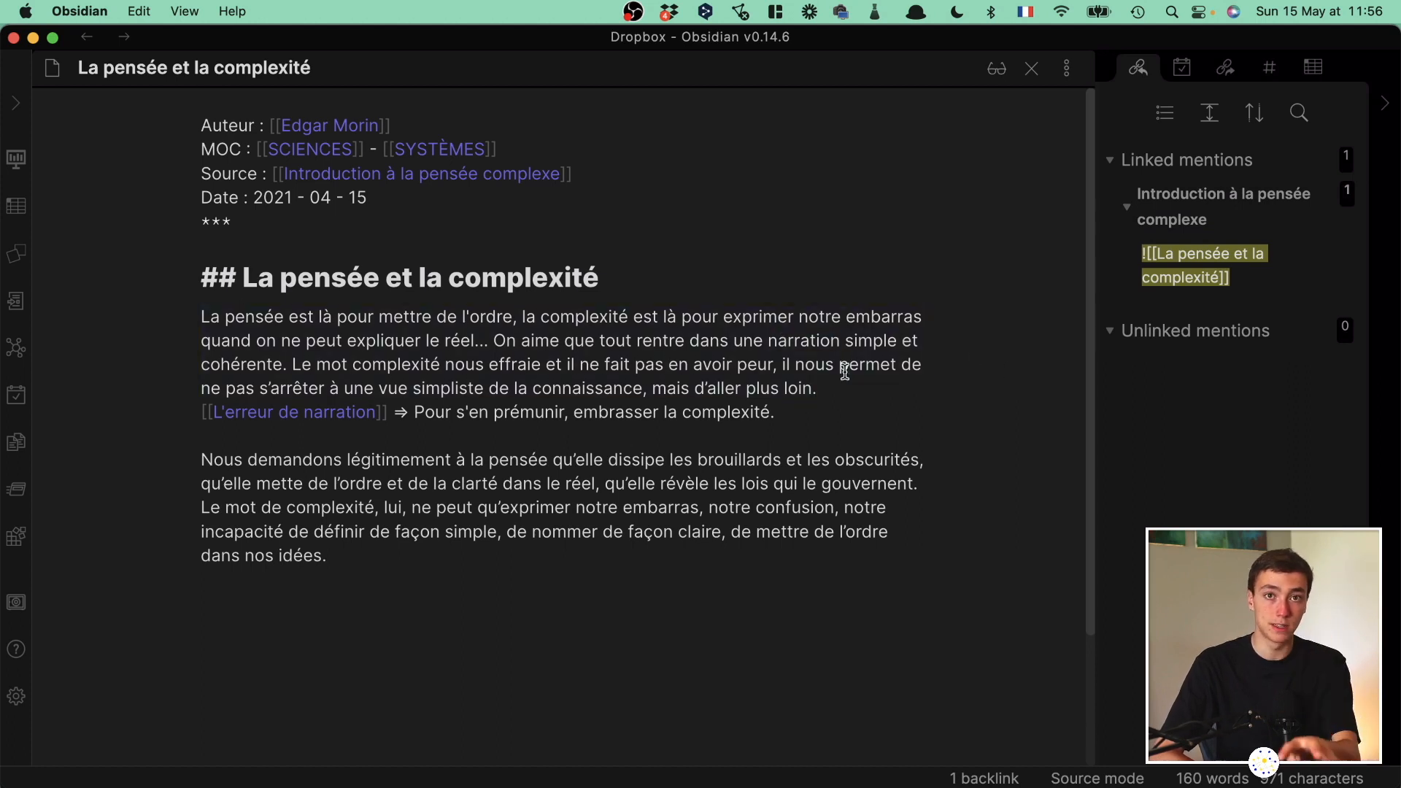
{"action": "double_click", "coordinate": [758, 310]}
{"action": "triple_click", "coordinate": [759, 310]}
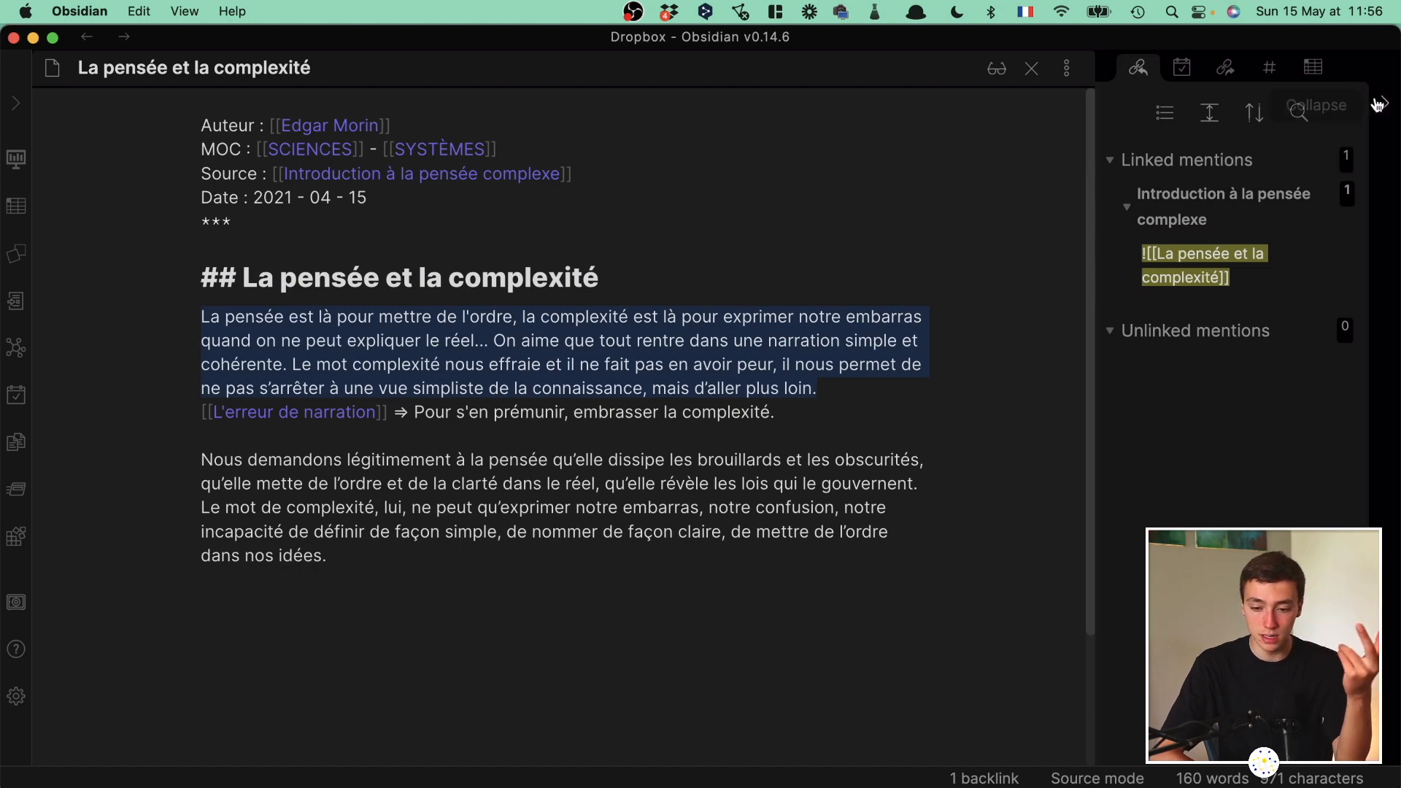
Return to the test vault and look over the Untitled note's additional file options, then dismiss them.
{"action": "key", "text": "ctrl+Up"}
{"action": "left_click", "coordinate": [438, 756]}
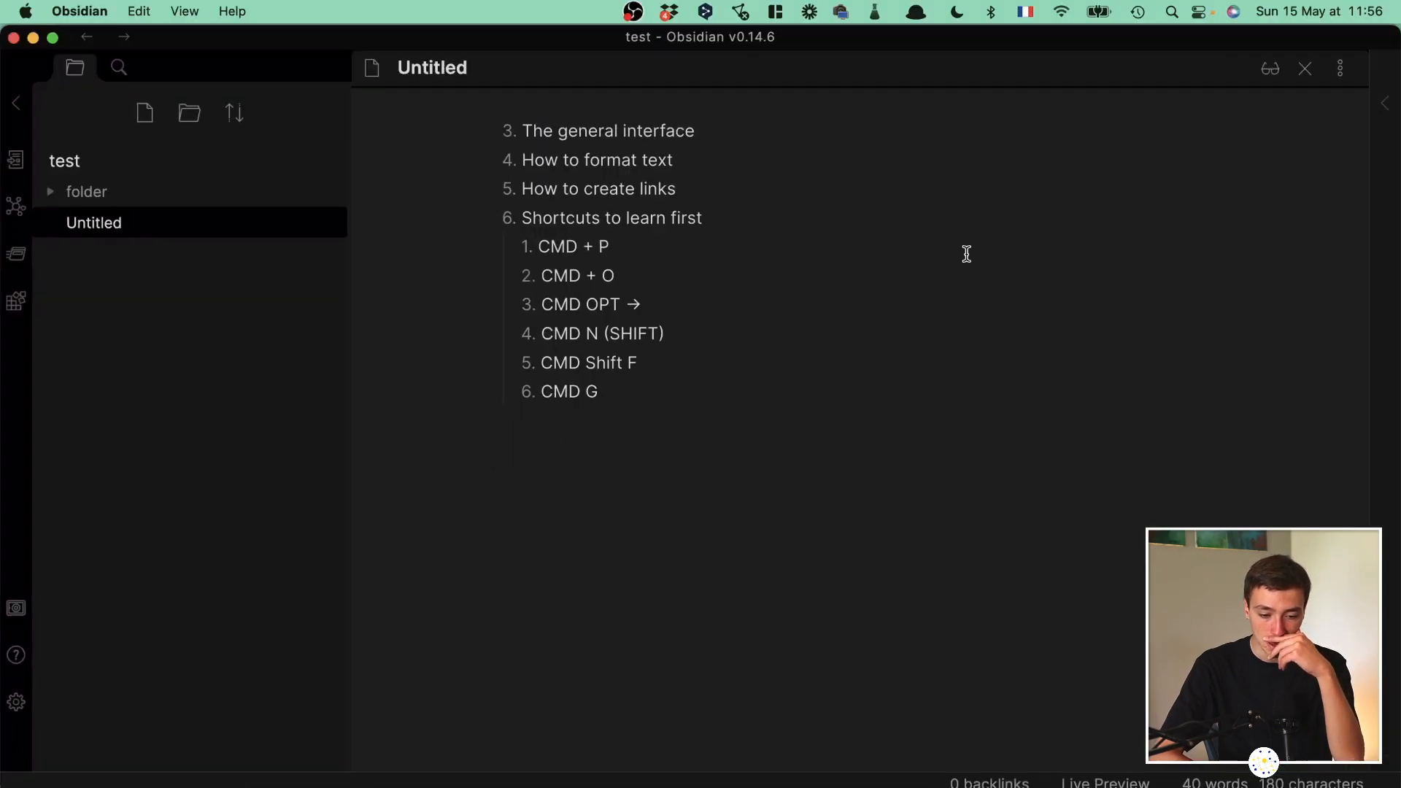
{"action": "left_click", "coordinate": [1340, 68]}
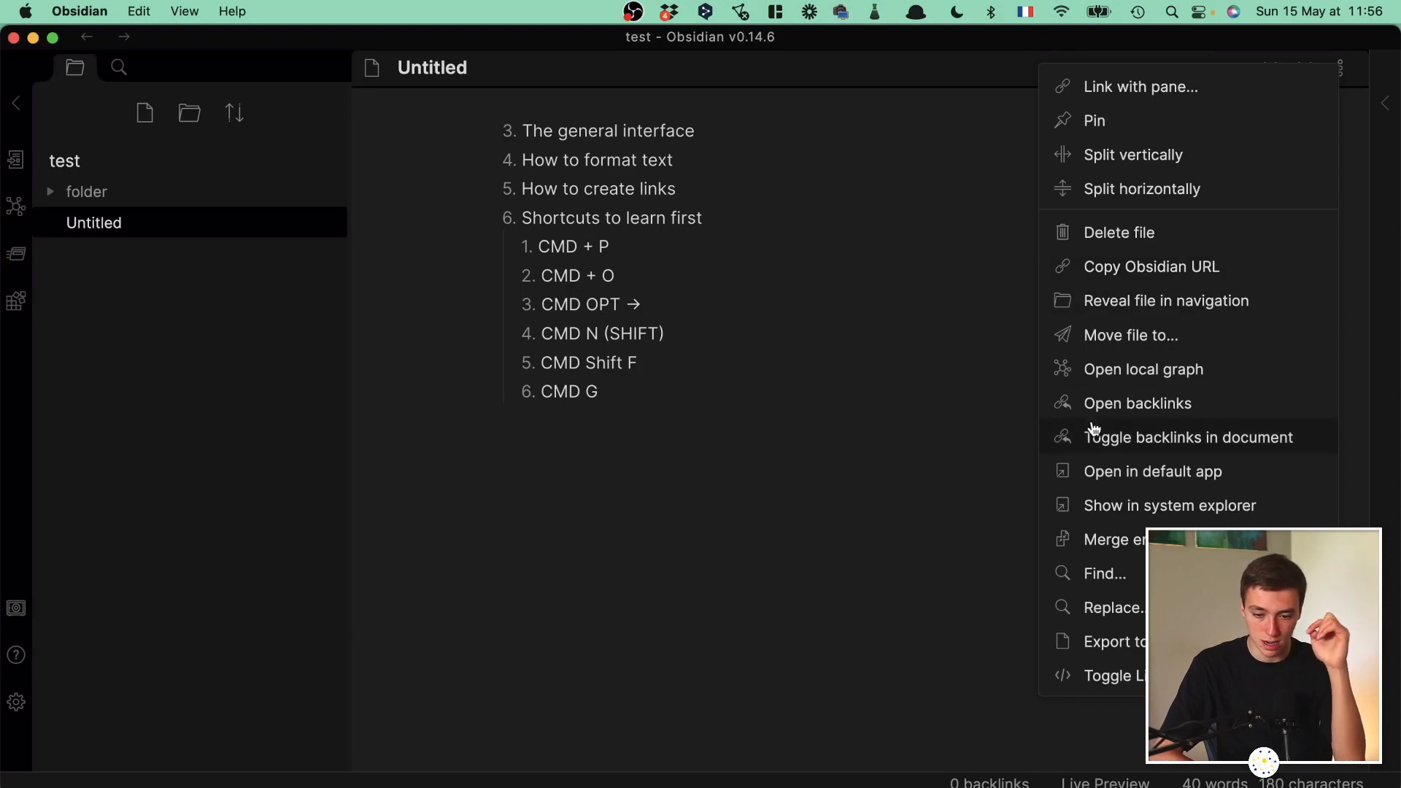
{"action": "left_click", "coordinate": [1002, 403]}
Back in the Dropbox vault, open the local graph of La pensée et la complexité and expand its filters.
{"action": "key", "text": "ctrl+Up"}
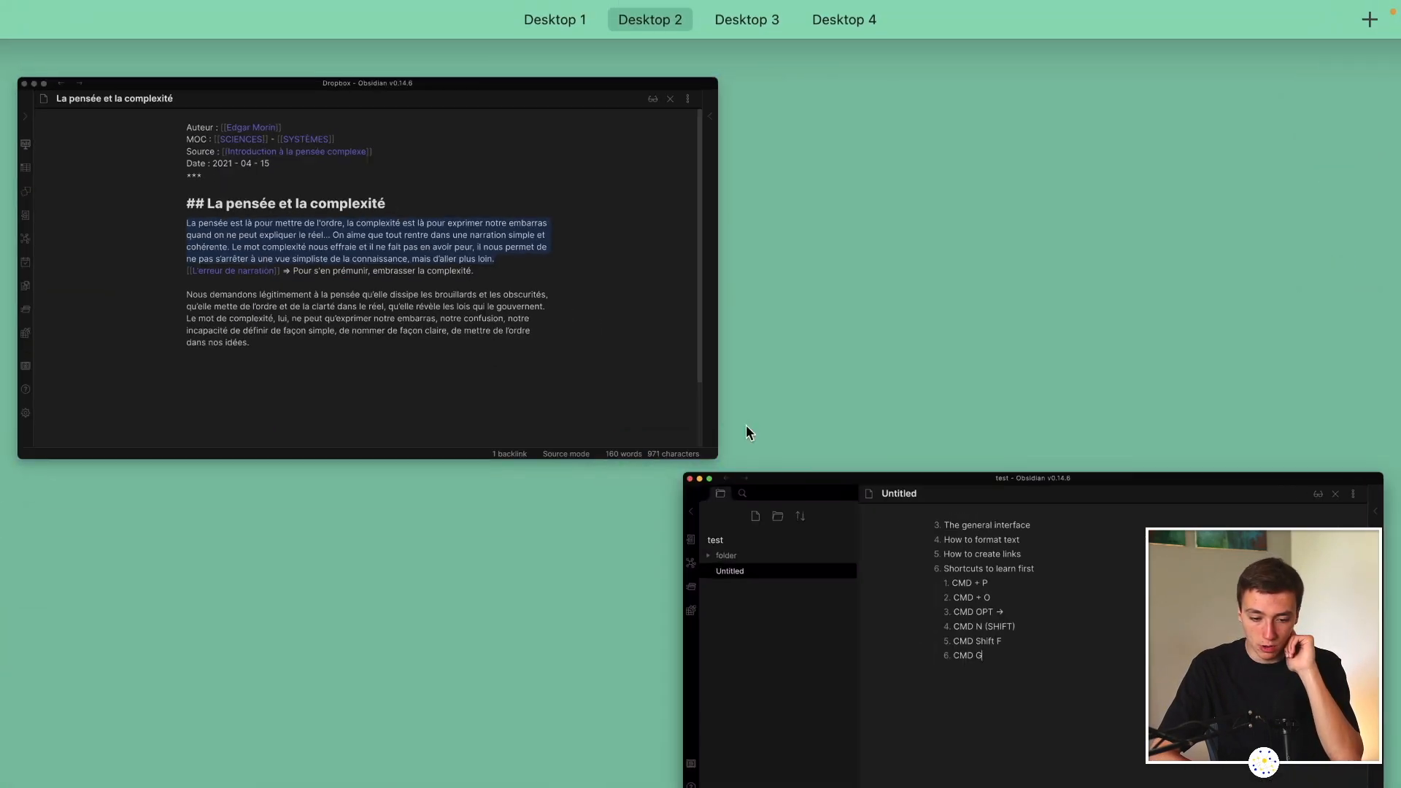
{"action": "key", "text": "Escape"}
{"action": "key", "text": "ctrl+Up"}
{"action": "left_click", "coordinate": [700, 277]}
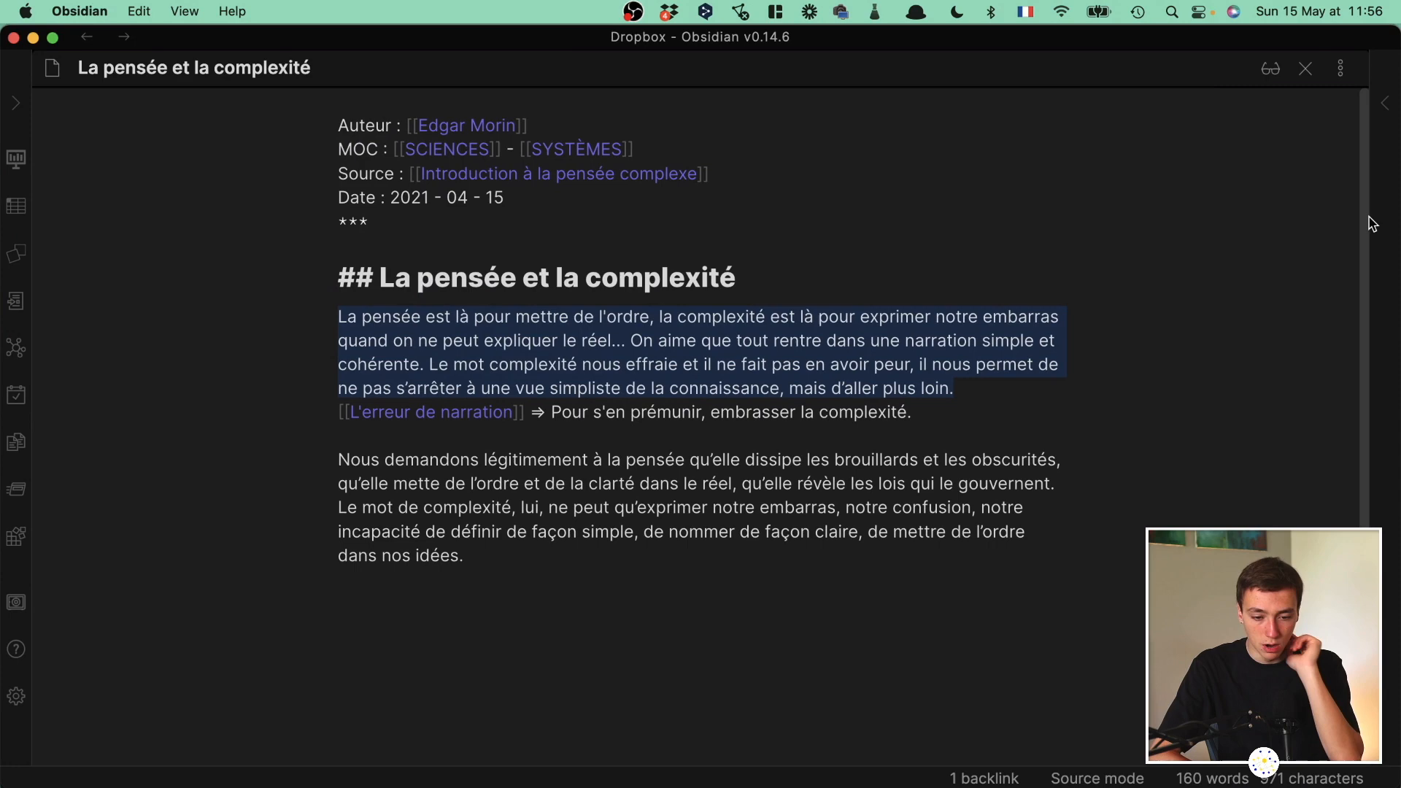
{"action": "left_click", "coordinate": [1340, 67]}
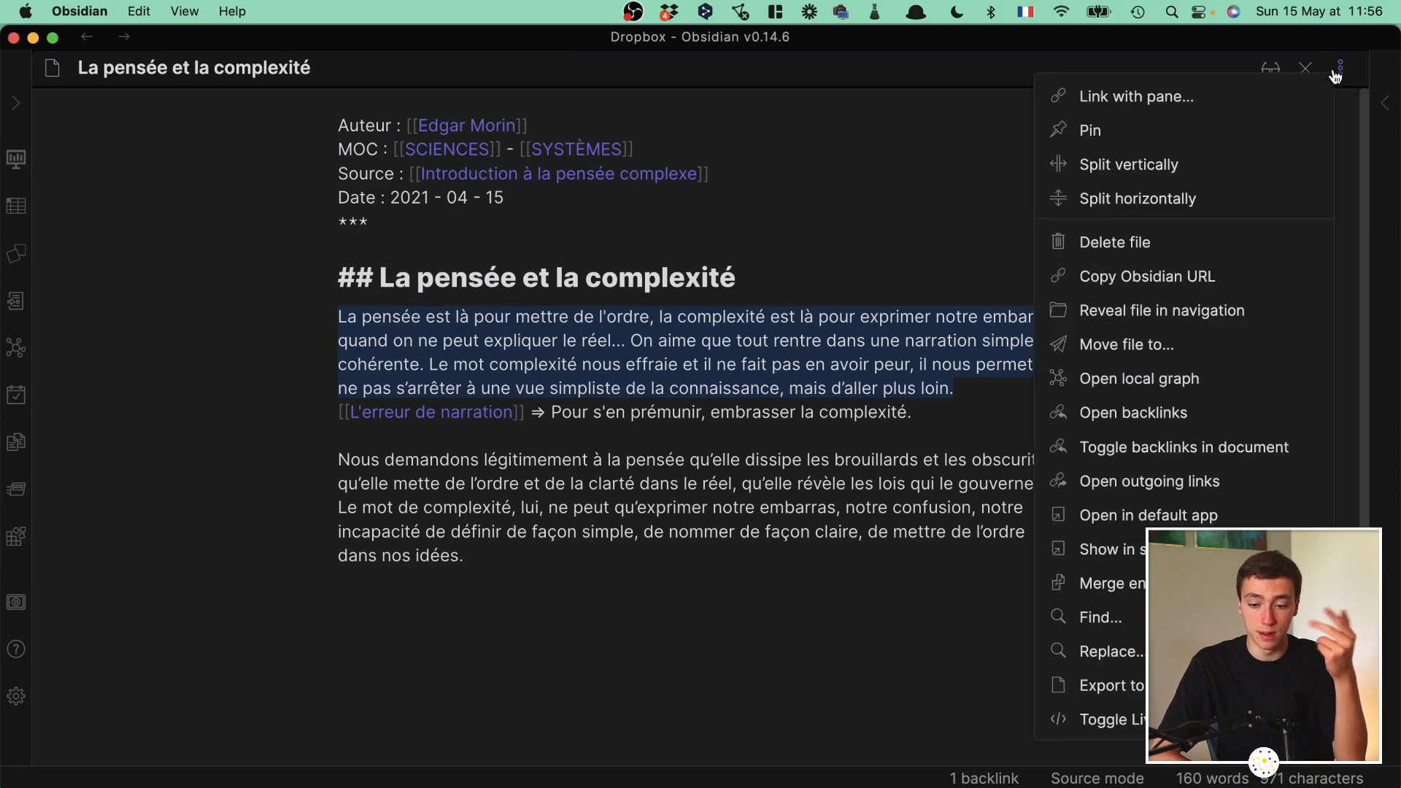
{"action": "left_click", "coordinate": [1157, 381]}
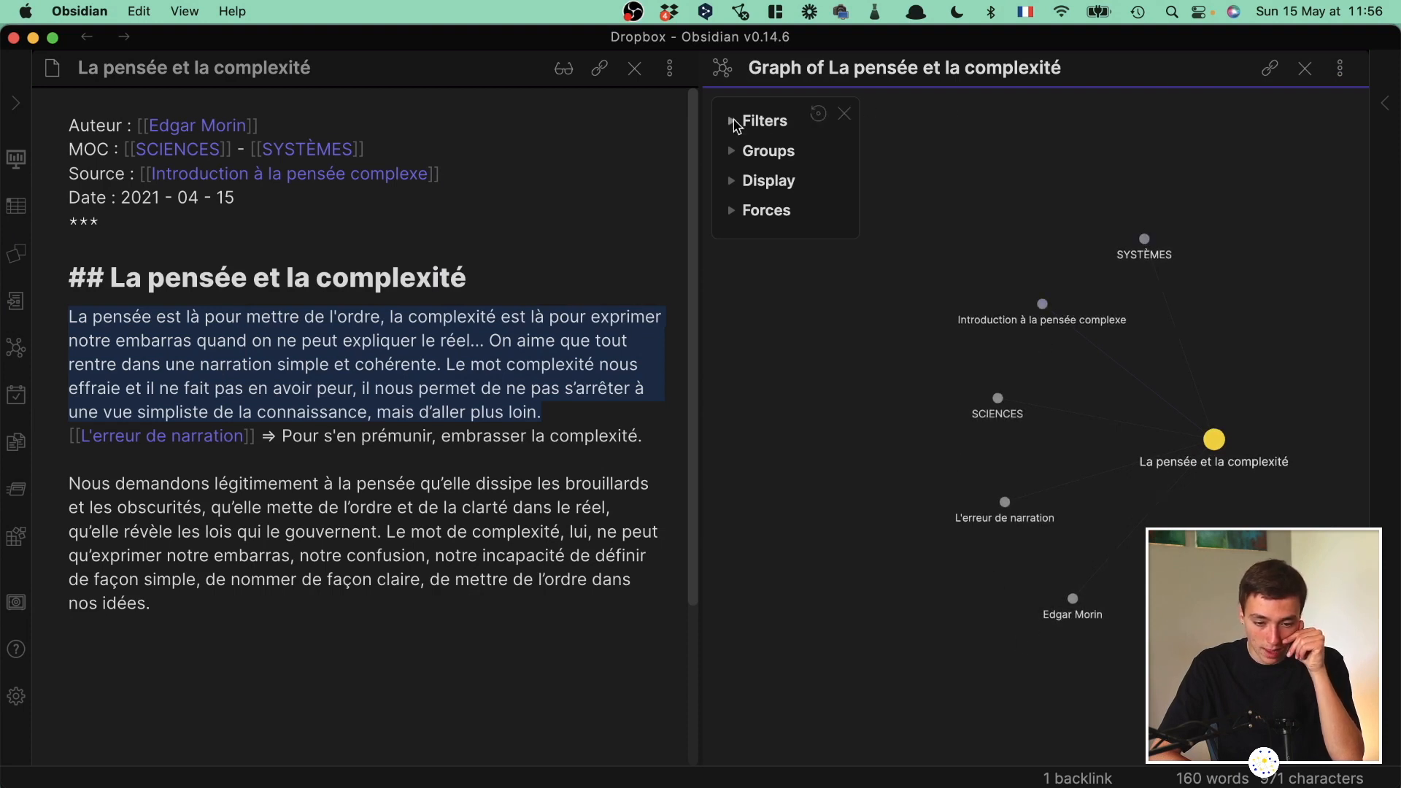
{"action": "left_click", "coordinate": [735, 120]}
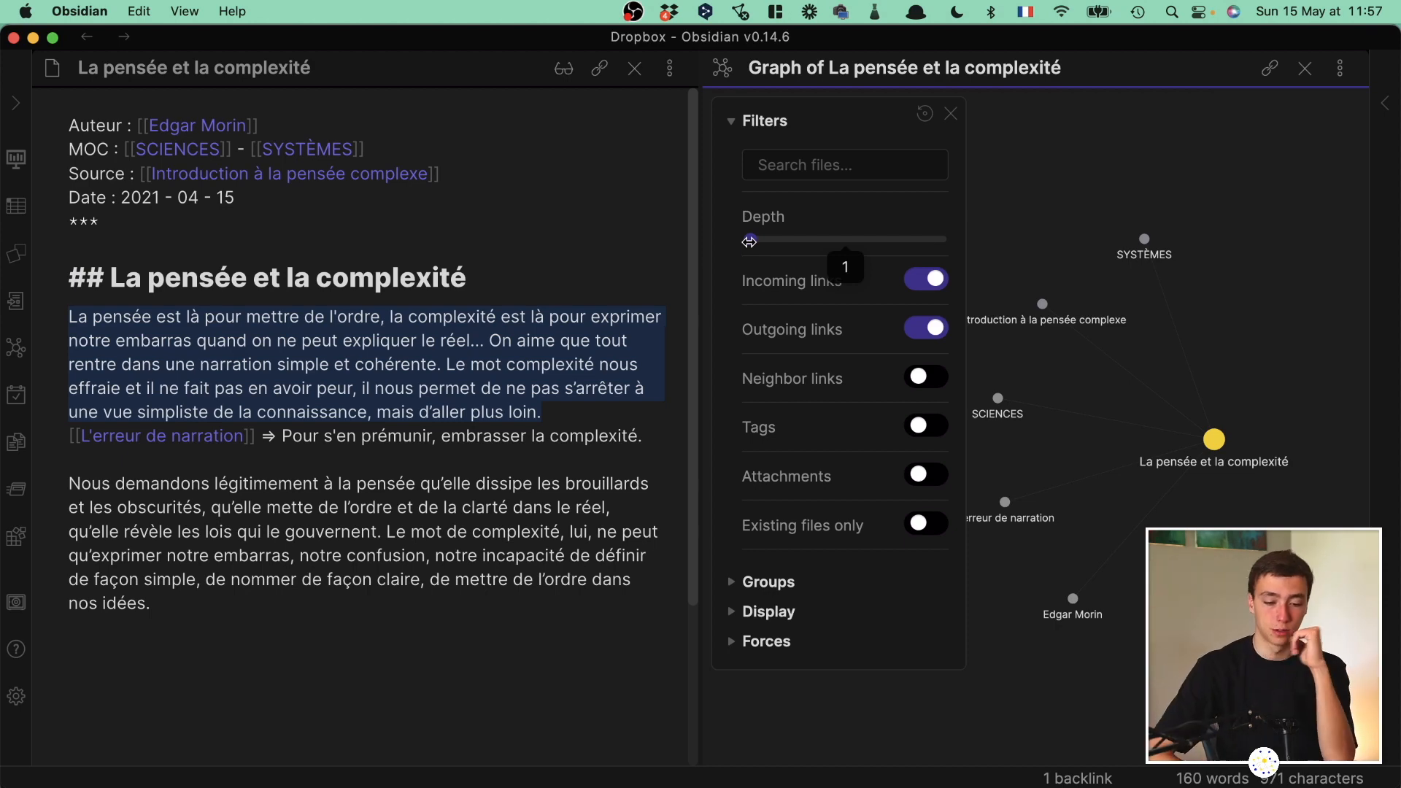
Increase the local graph's link depth, close its filters, and look over the wider network of notes.
{"action": "left_click_drag", "start_coordinate": [750, 242], "coordinate": [791, 242]}
{"action": "left_click", "coordinate": [951, 113]}
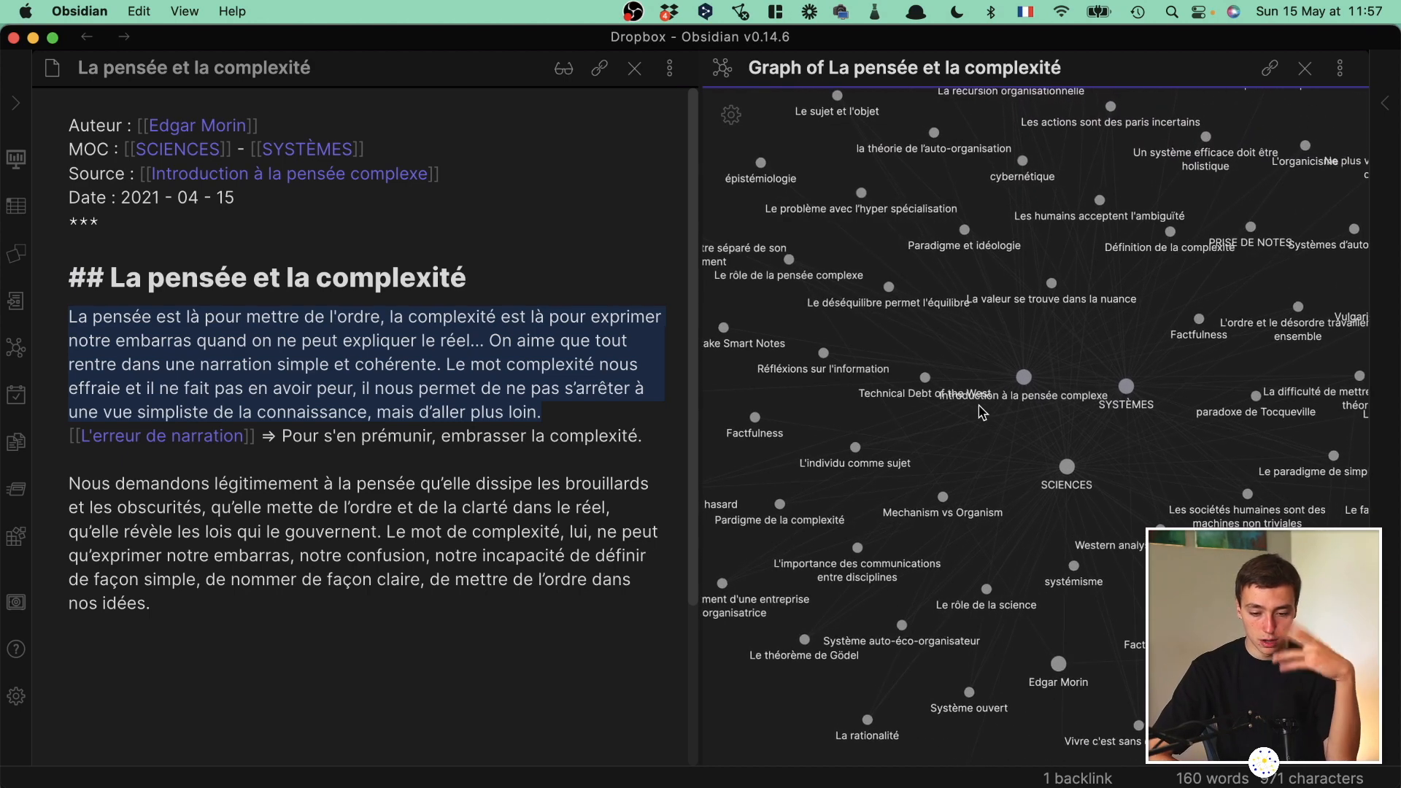
{"action": "scroll", "coordinate": [982, 412], "scroll_direction": "up", "scroll_amount": 5}
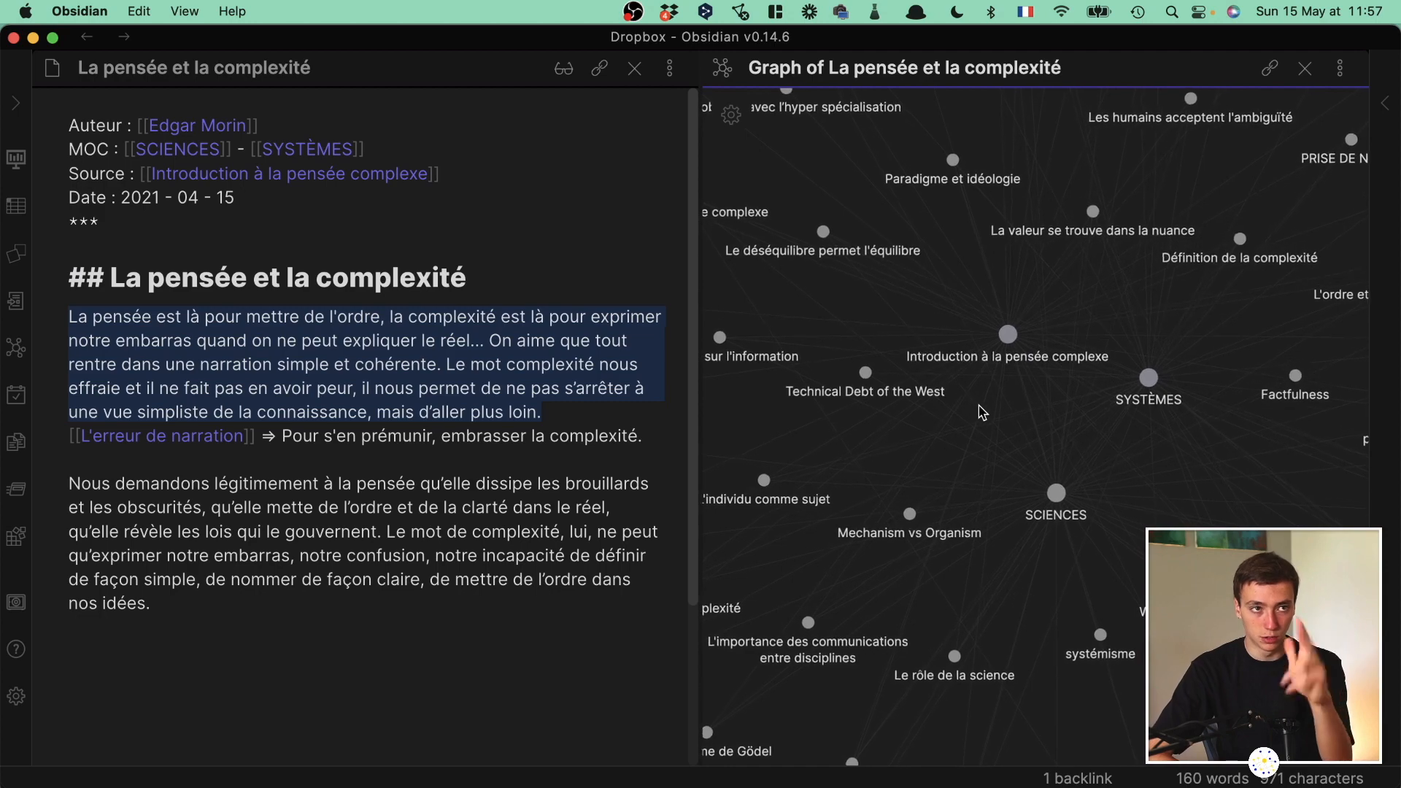
{"action": "scroll", "coordinate": [981, 412], "scroll_direction": "down", "scroll_amount": 5}
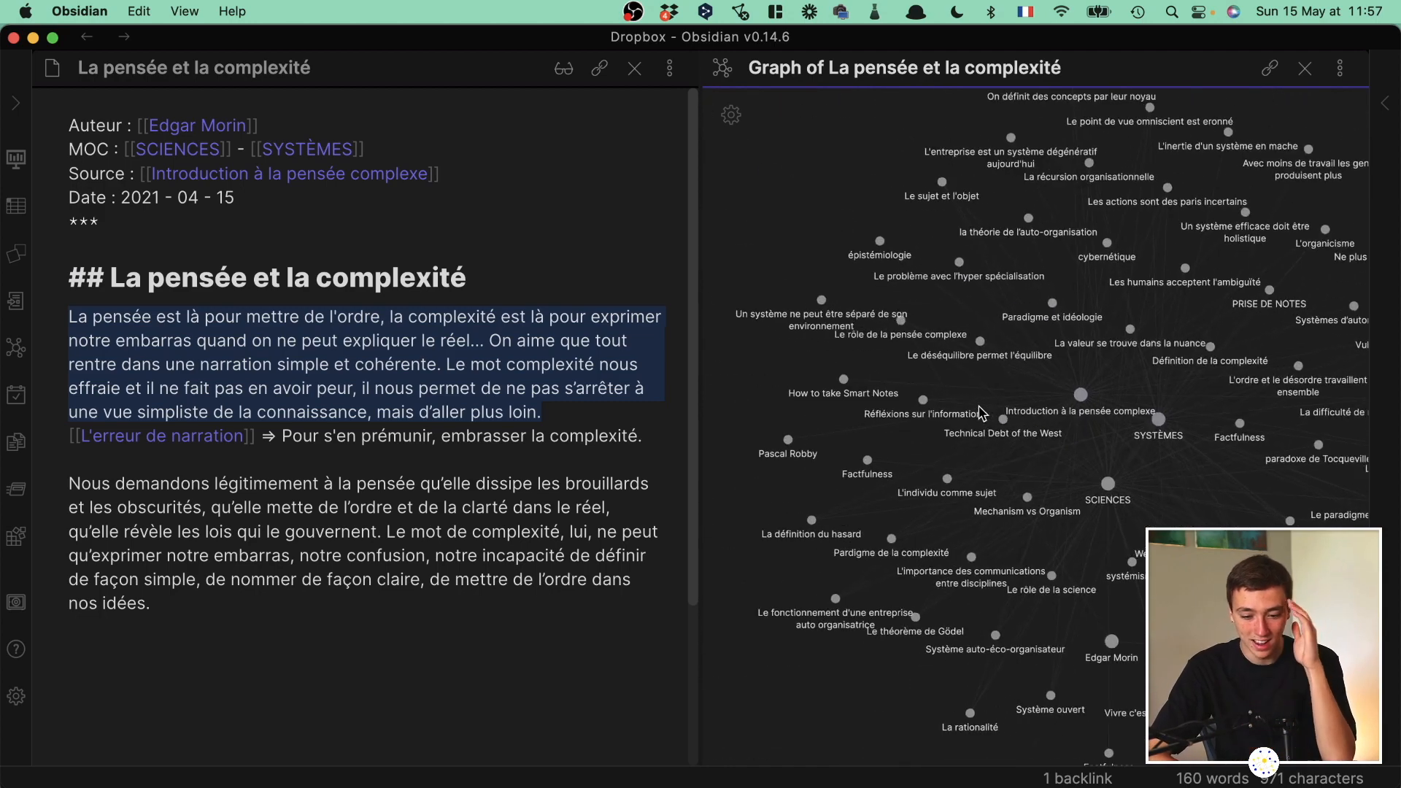
{"action": "scroll", "coordinate": [982, 412], "scroll_direction": "up", "scroll_amount": 5}
{"action": "scroll", "coordinate": [1102, 410], "scroll_direction": "down", "scroll_amount": 10}
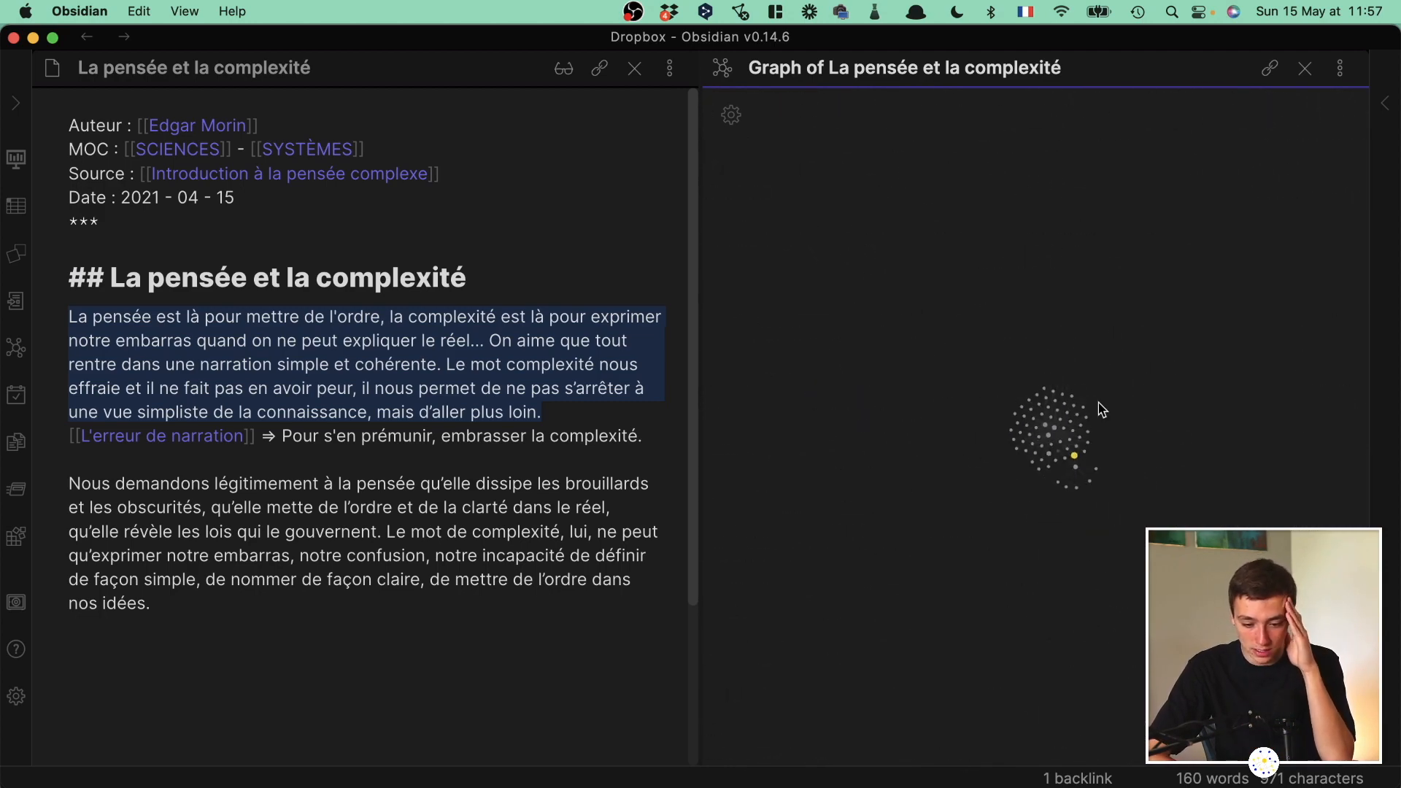
{"action": "scroll", "coordinate": [1044, 382], "scroll_direction": "up", "scroll_amount": 10}
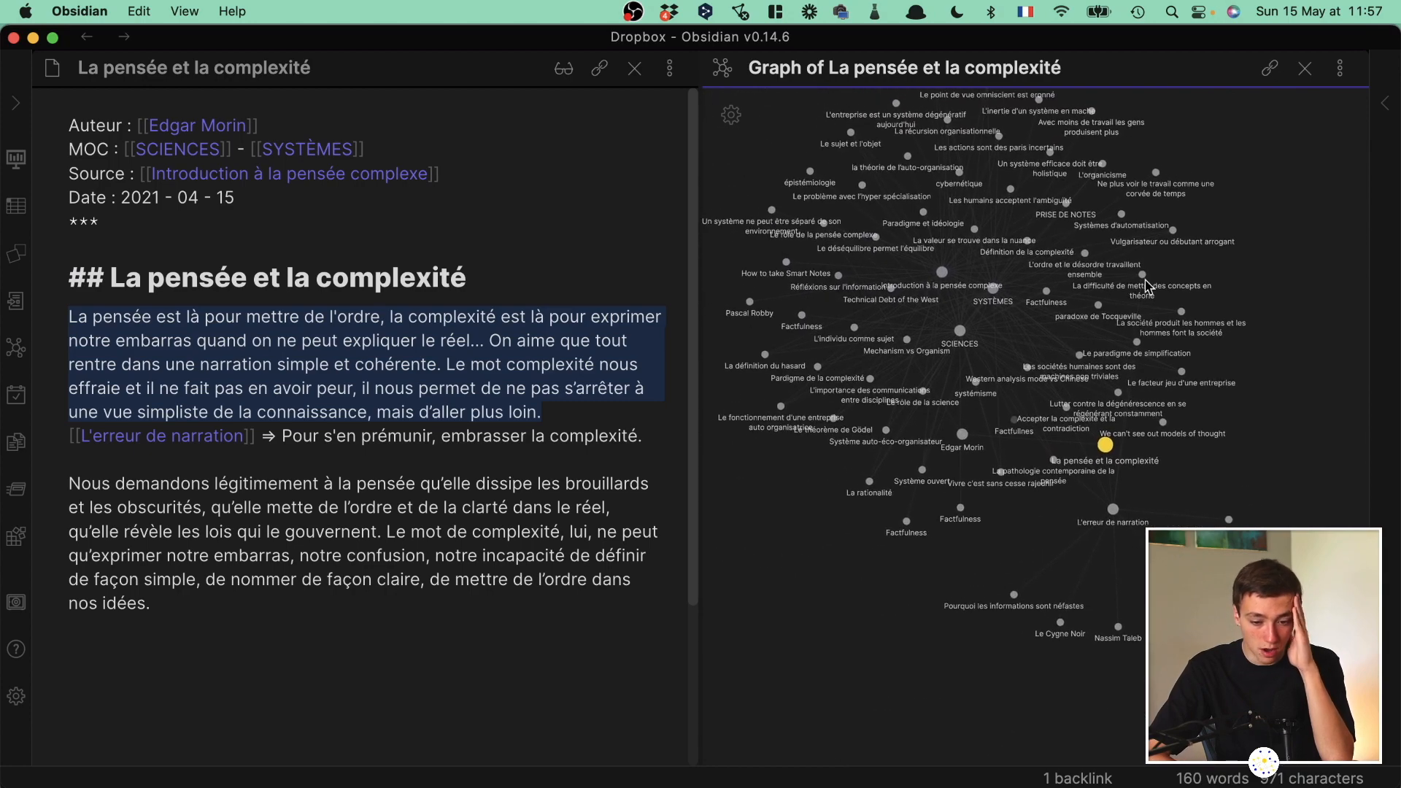
Close the local graph of La pensée et la complexité and return to the Untitled note in the test vault.
{"action": "left_click", "coordinate": [1305, 68]}
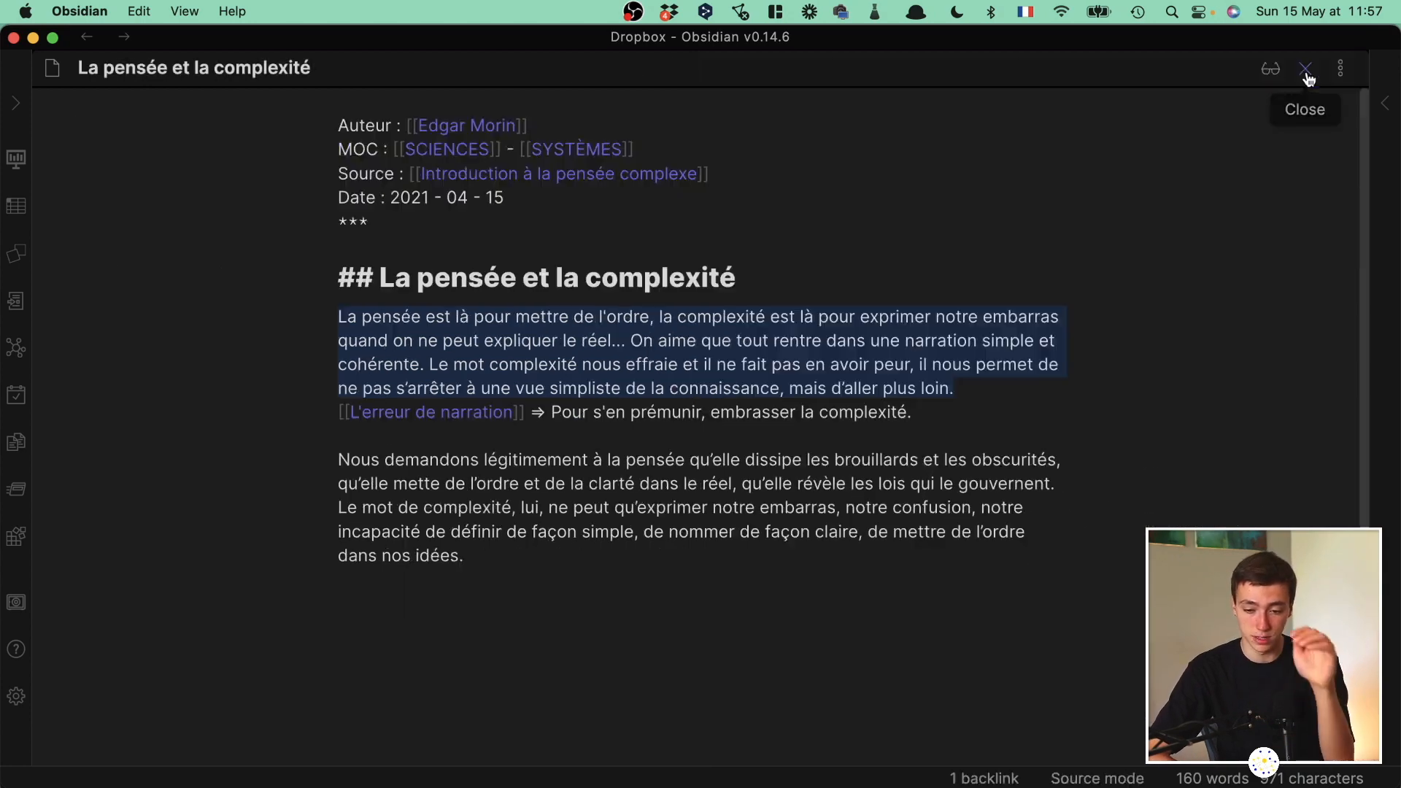
{"action": "left_click", "coordinate": [999, 197]}
{"action": "key", "text": "ctrl+Up"}
{"action": "left_click", "coordinate": [676, 514]}
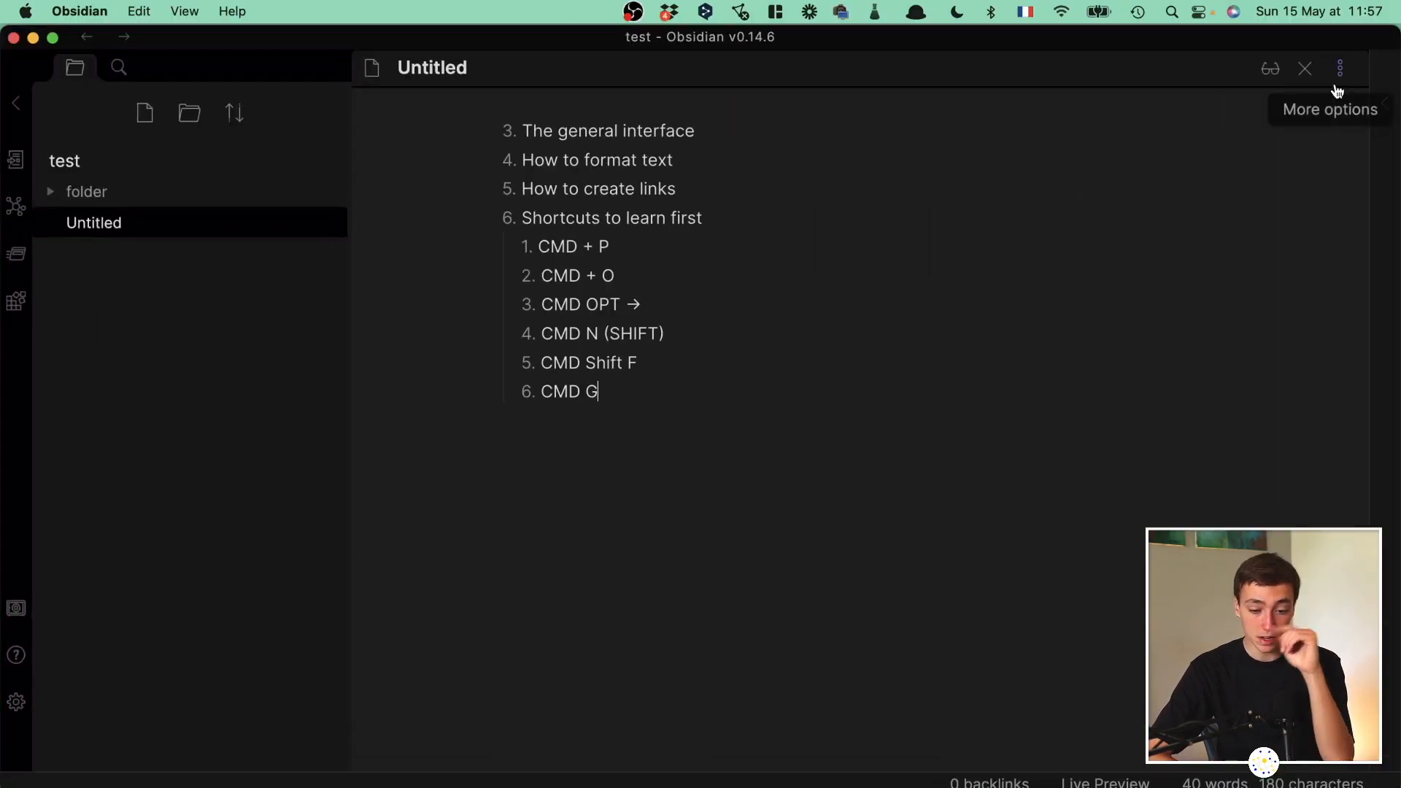
Review the Untitled note's additional options, including the pane splitting commands, and dismiss them.
{"action": "left_click", "coordinate": [1343, 67]}
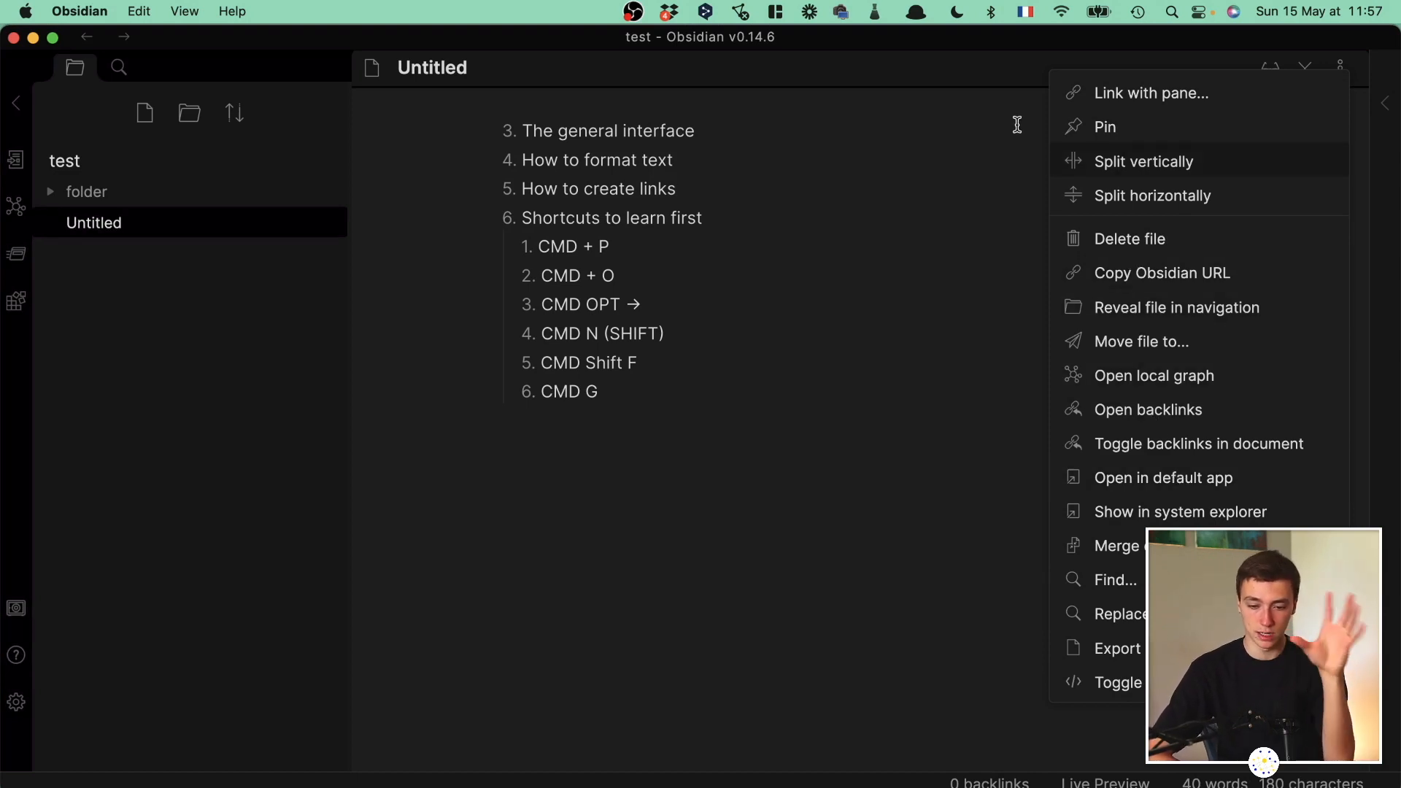
{"action": "left_click", "coordinate": [966, 147]}
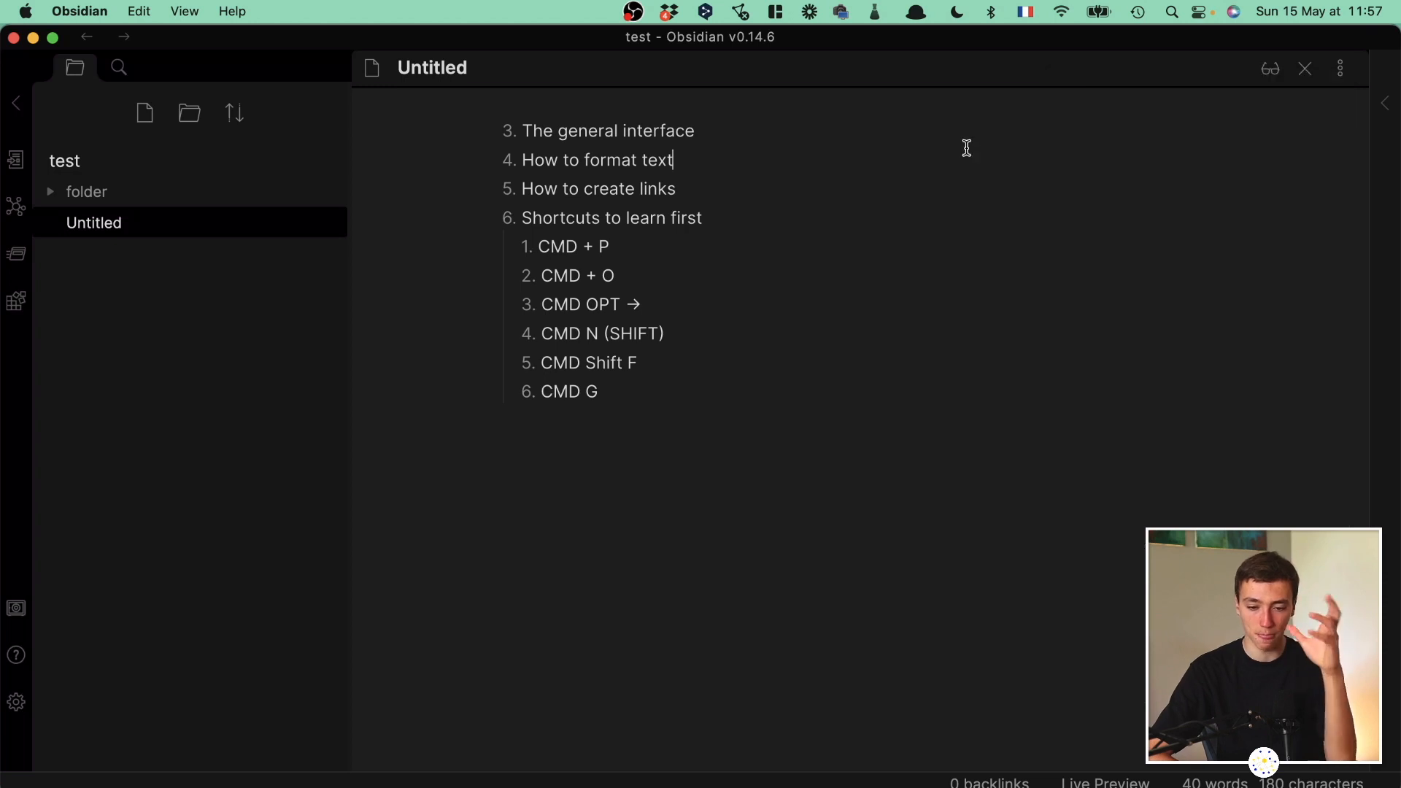
{"action": "left_click", "coordinate": [1095, 238]}
{"action": "double_click", "coordinate": [1095, 375]}
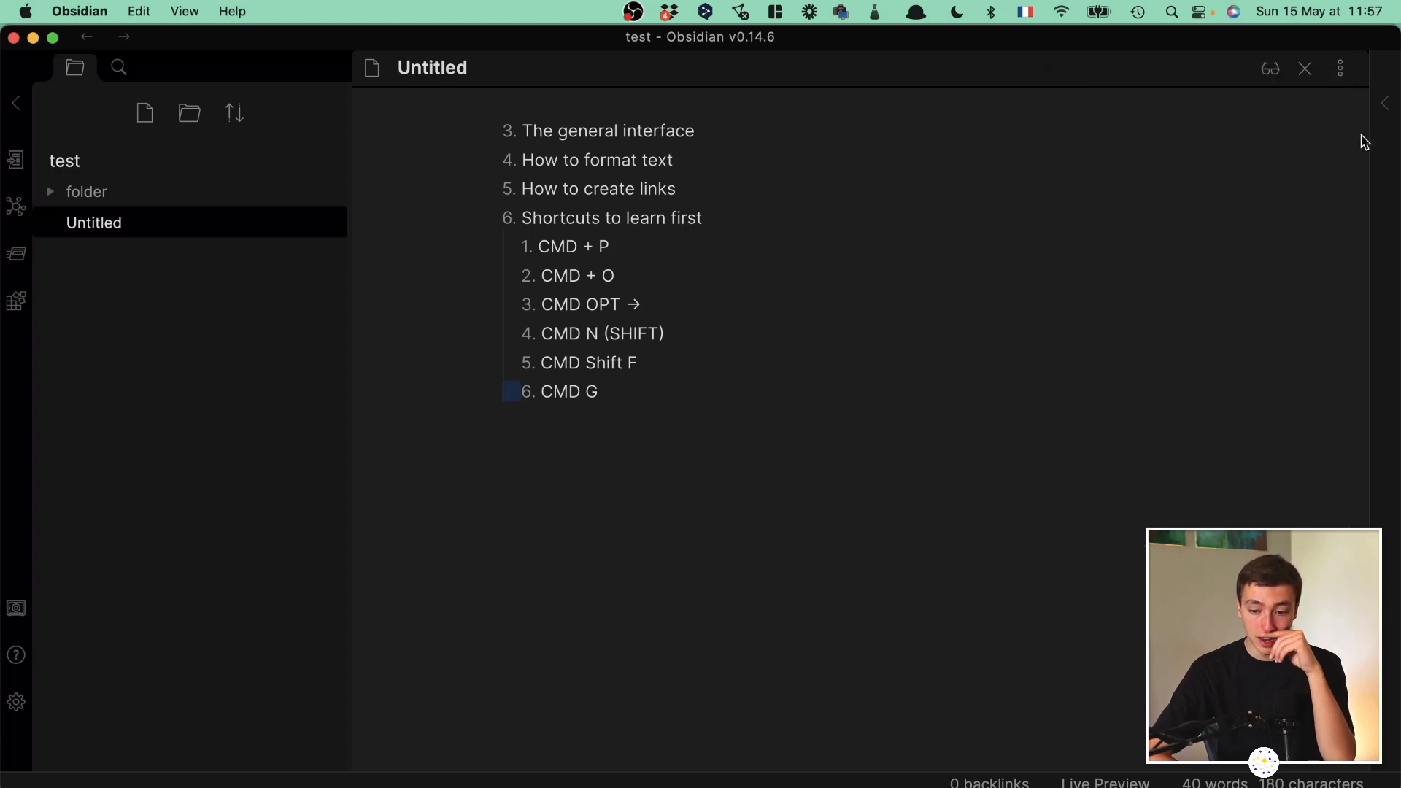
Show the backlinks sidebar, add a link to Untitled in the TEST note, and check Untitled's linked mentions.
{"action": "left_click", "coordinate": [1385, 104]}
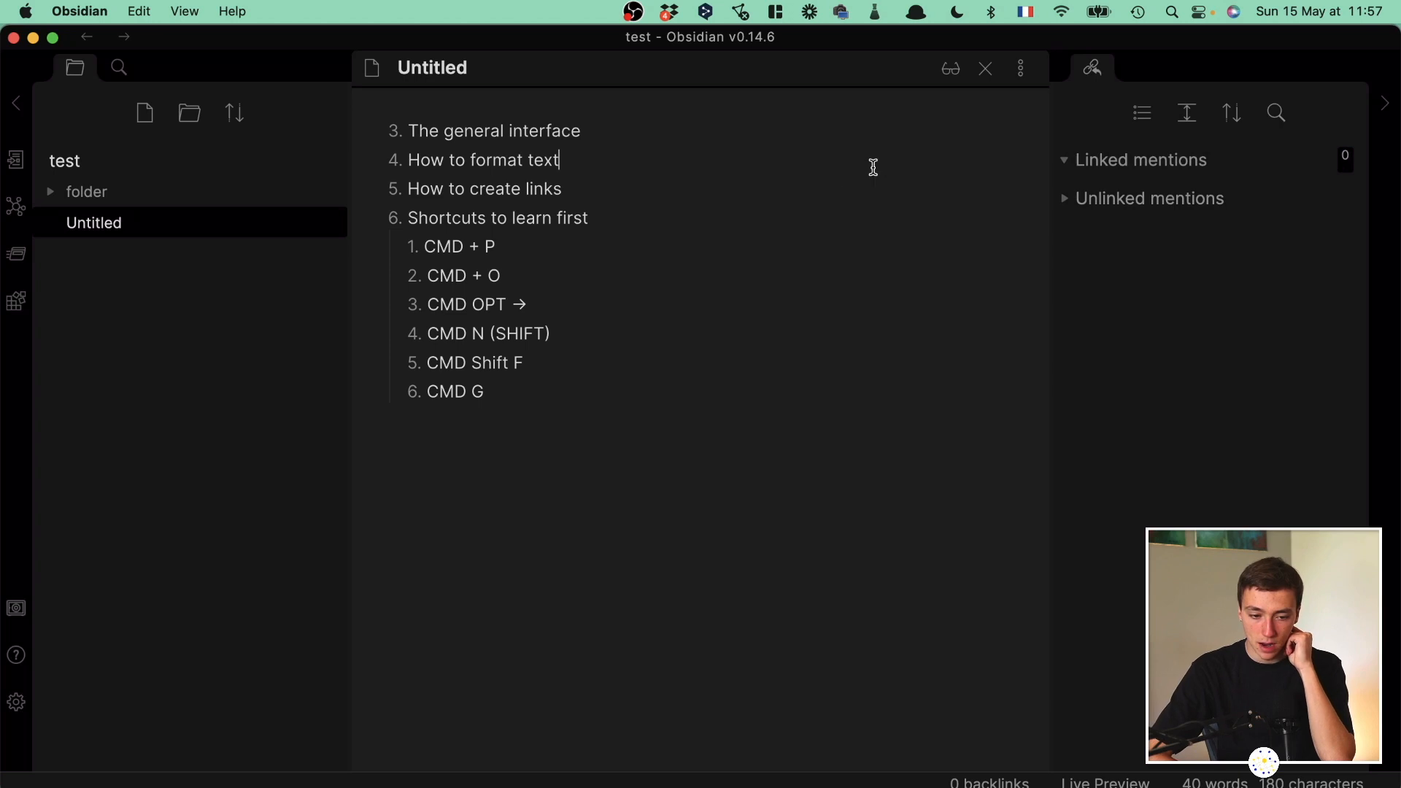
{"action": "left_click", "coordinate": [144, 194]}
{"action": "left_click", "coordinate": [140, 225]}
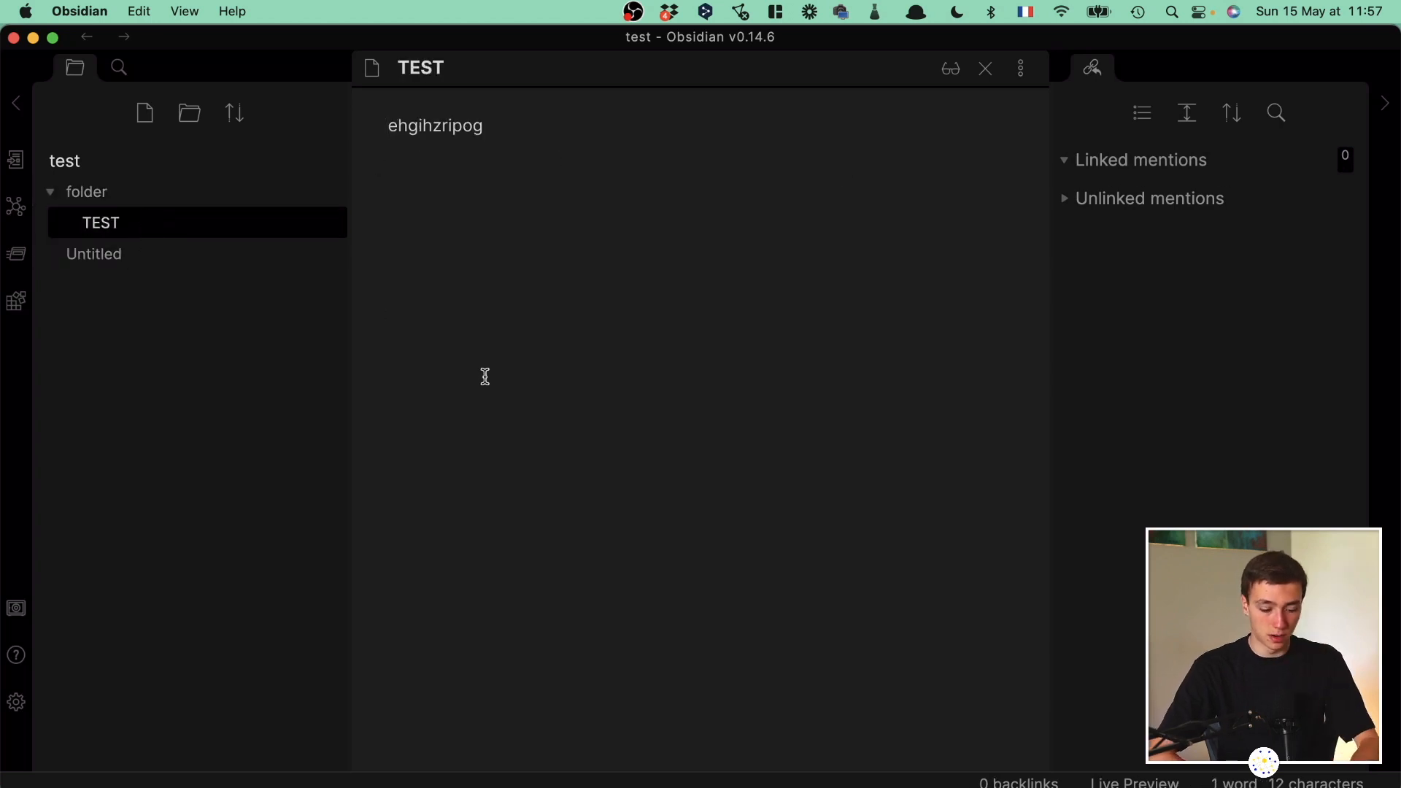
{"action": "type", "text": "[["}
{"action": "key", "text": "Return"}
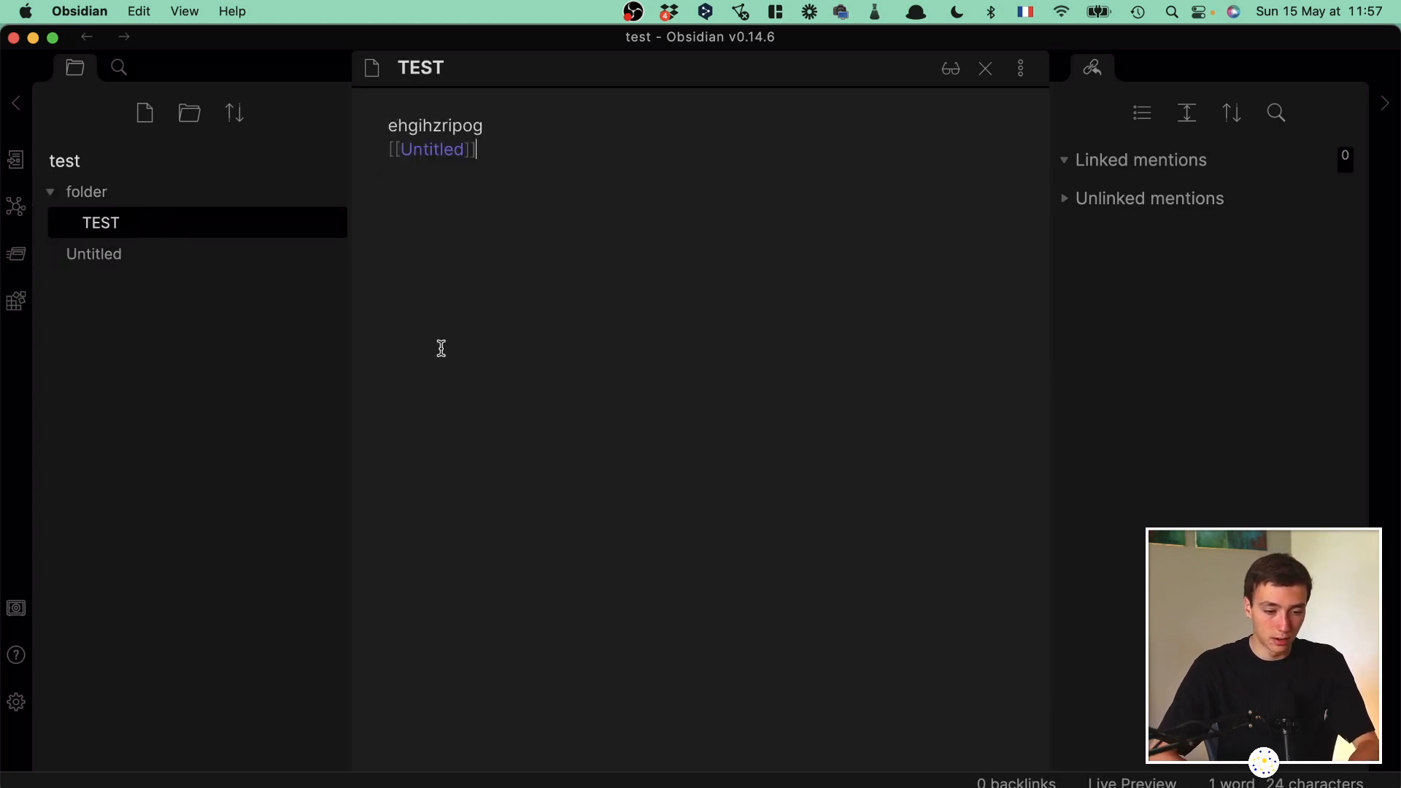
{"action": "left_click", "coordinate": [102, 259]}
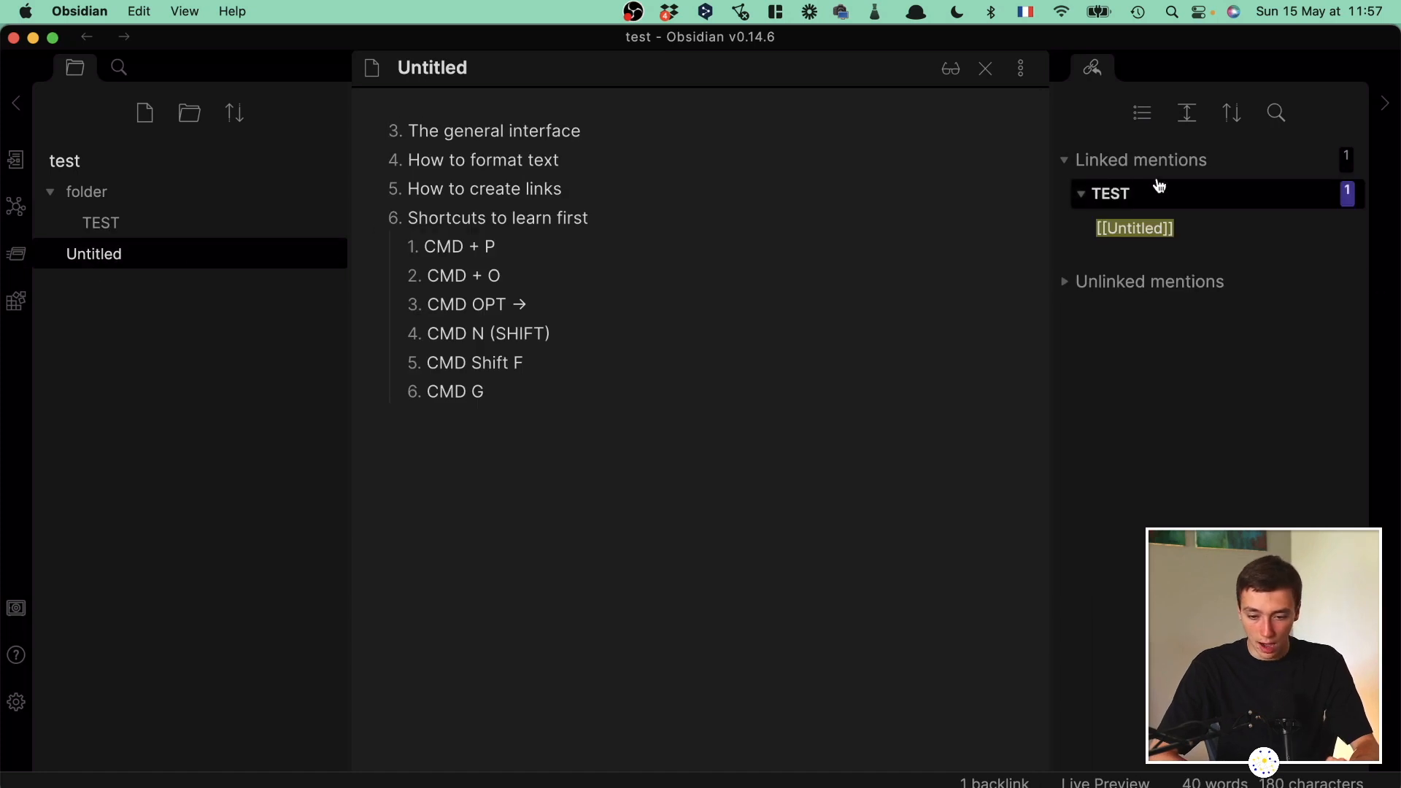
Delete the Untitled link from the TEST note and reopen the Untitled note.
{"action": "left_click", "coordinate": [219, 234]}
{"action": "left_click", "coordinate": [594, 188]}
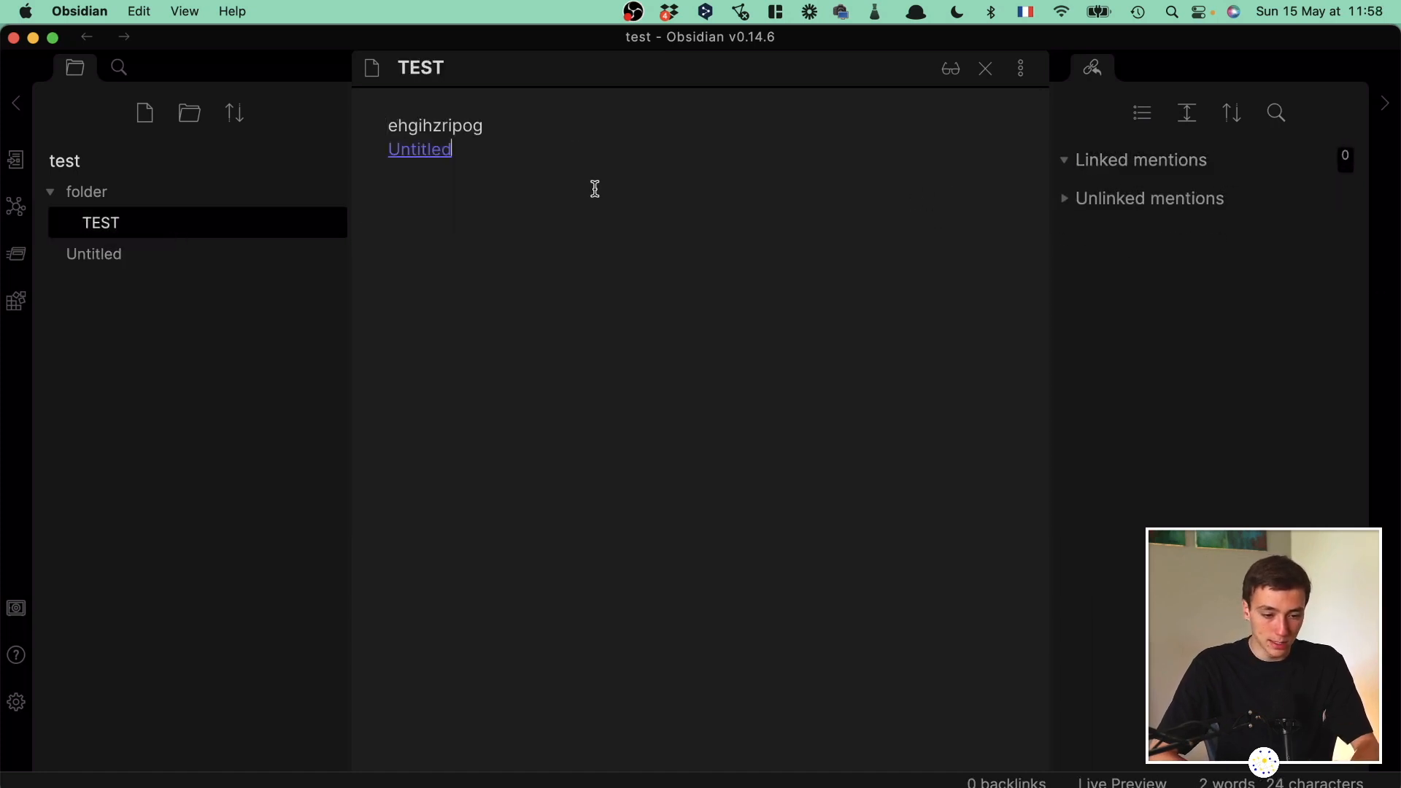
{"action": "key", "text": "super+shift+Left"}
{"action": "key", "text": "BackSpace"}
{"action": "left_click", "coordinate": [191, 268]}
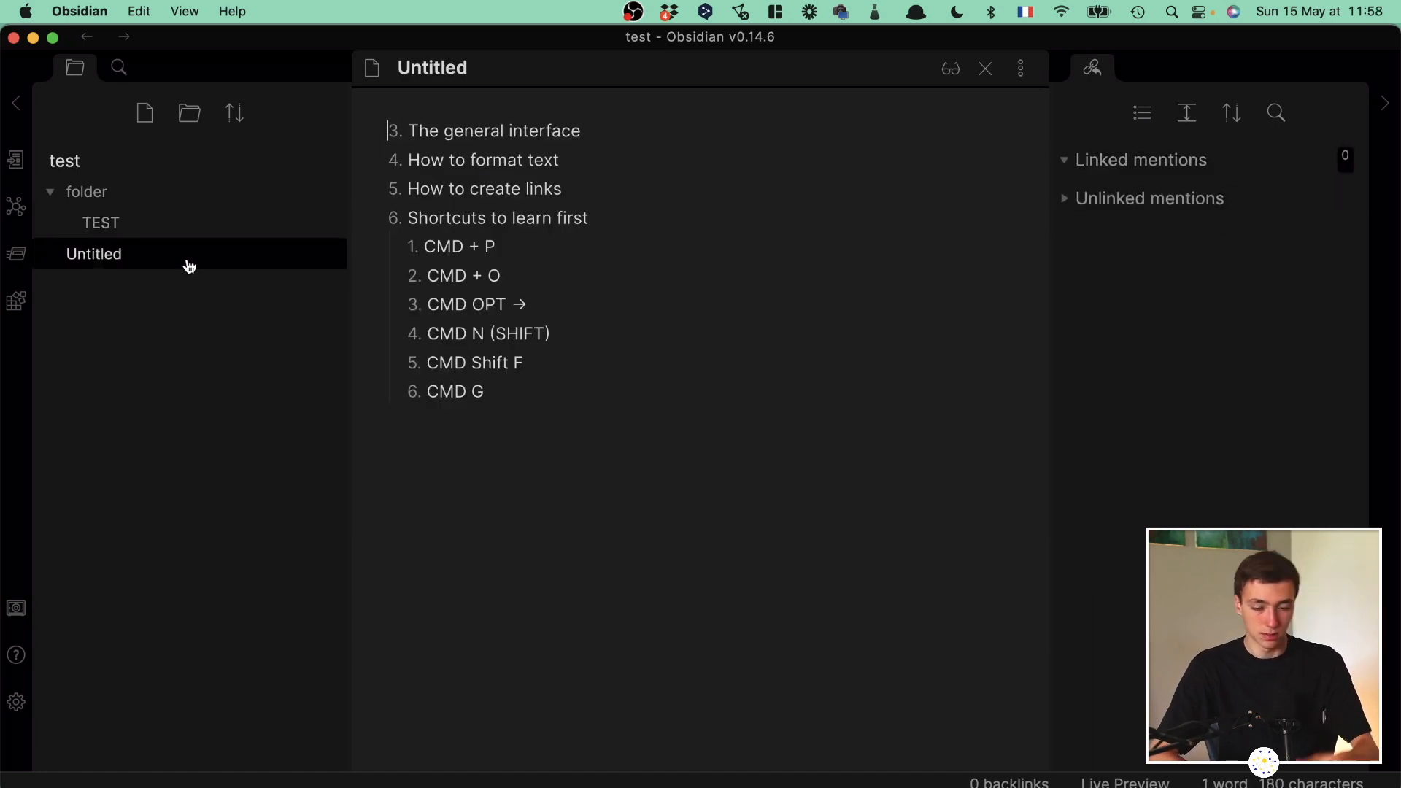
{"action": "key", "text": "super+shift+Right"}
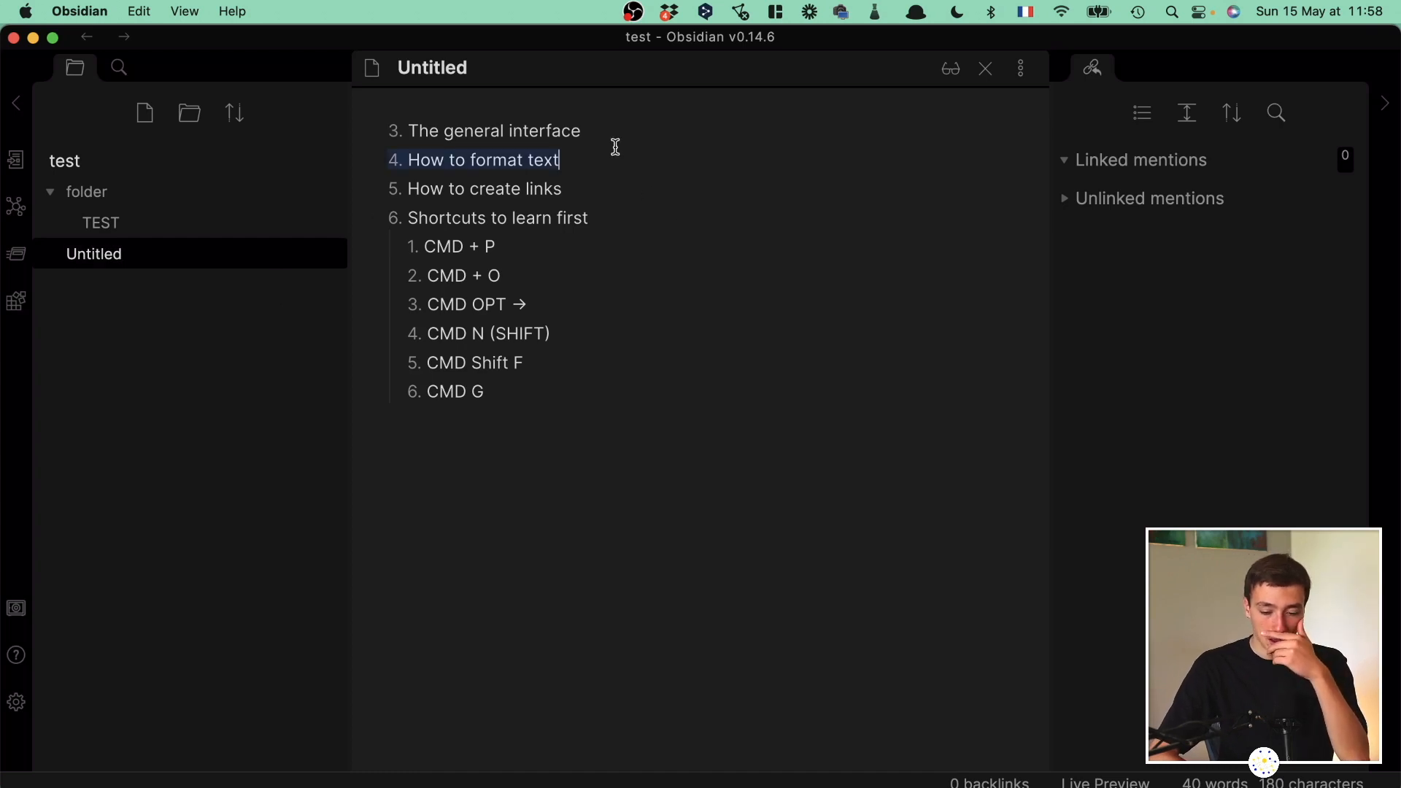
{"action": "key", "text": "Left"}
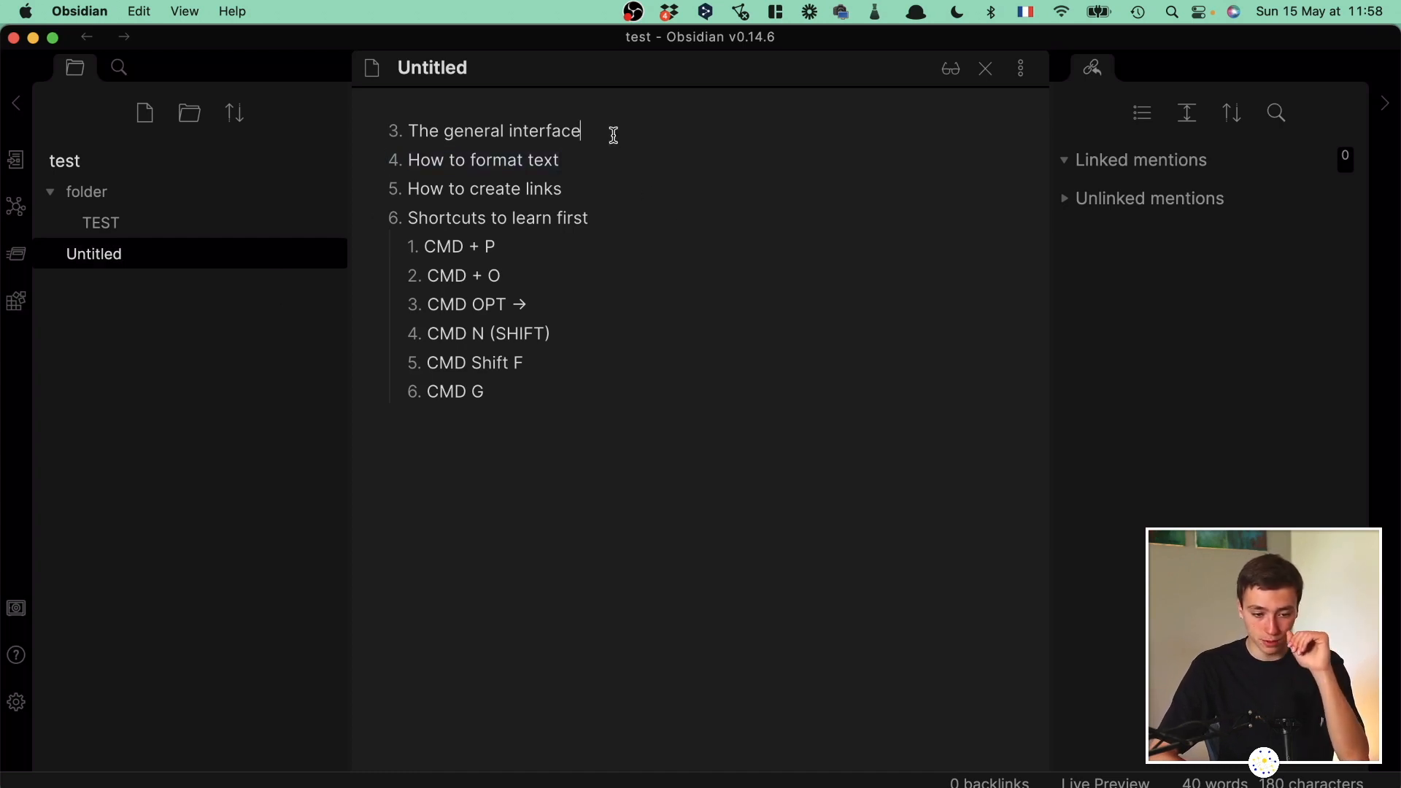
{"action": "key", "text": "super+shift+Left"}
{"action": "key", "text": "Right"}
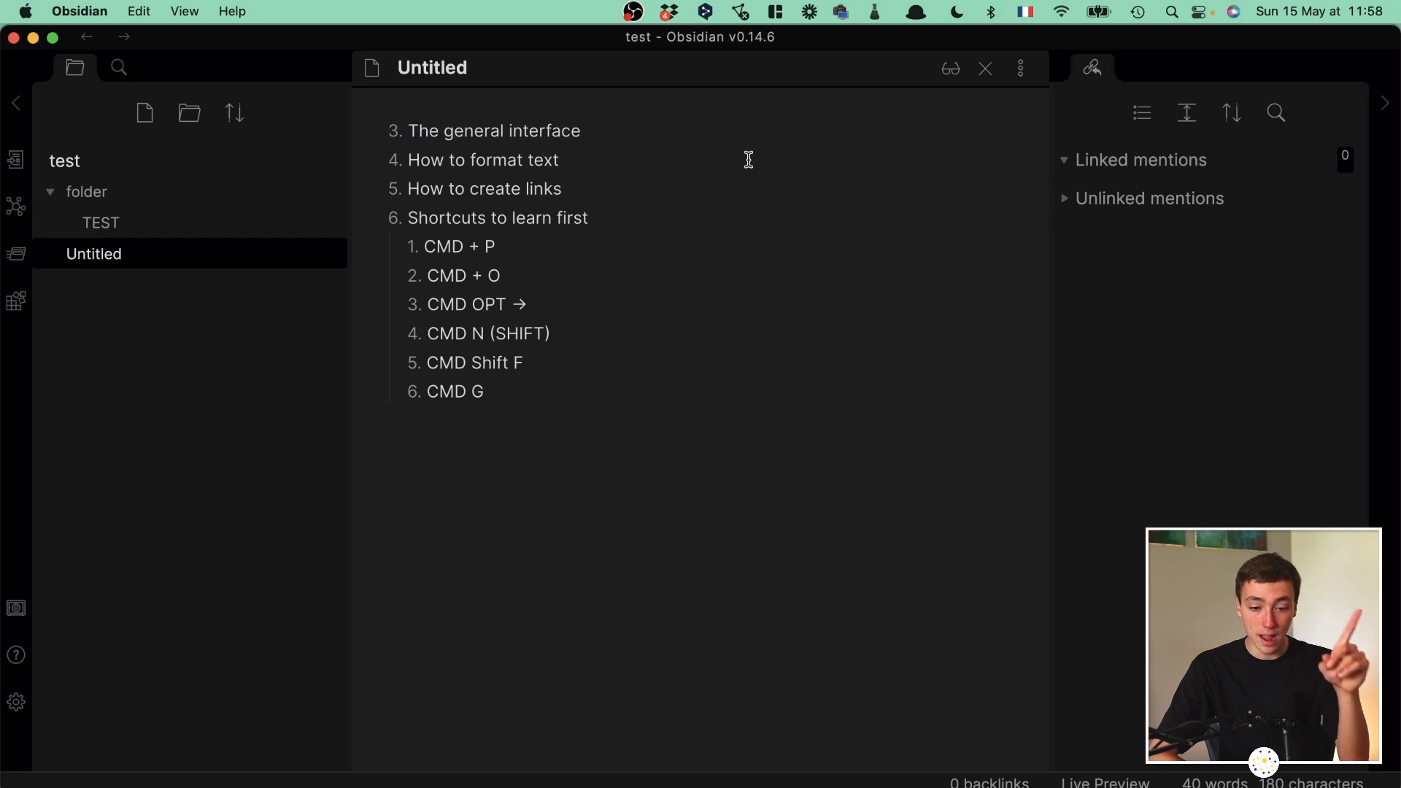
Look through the Editor settings, including the default editing mode and the heading and indent folding options, then close the settings.
{"action": "left_click", "coordinate": [18, 703]}
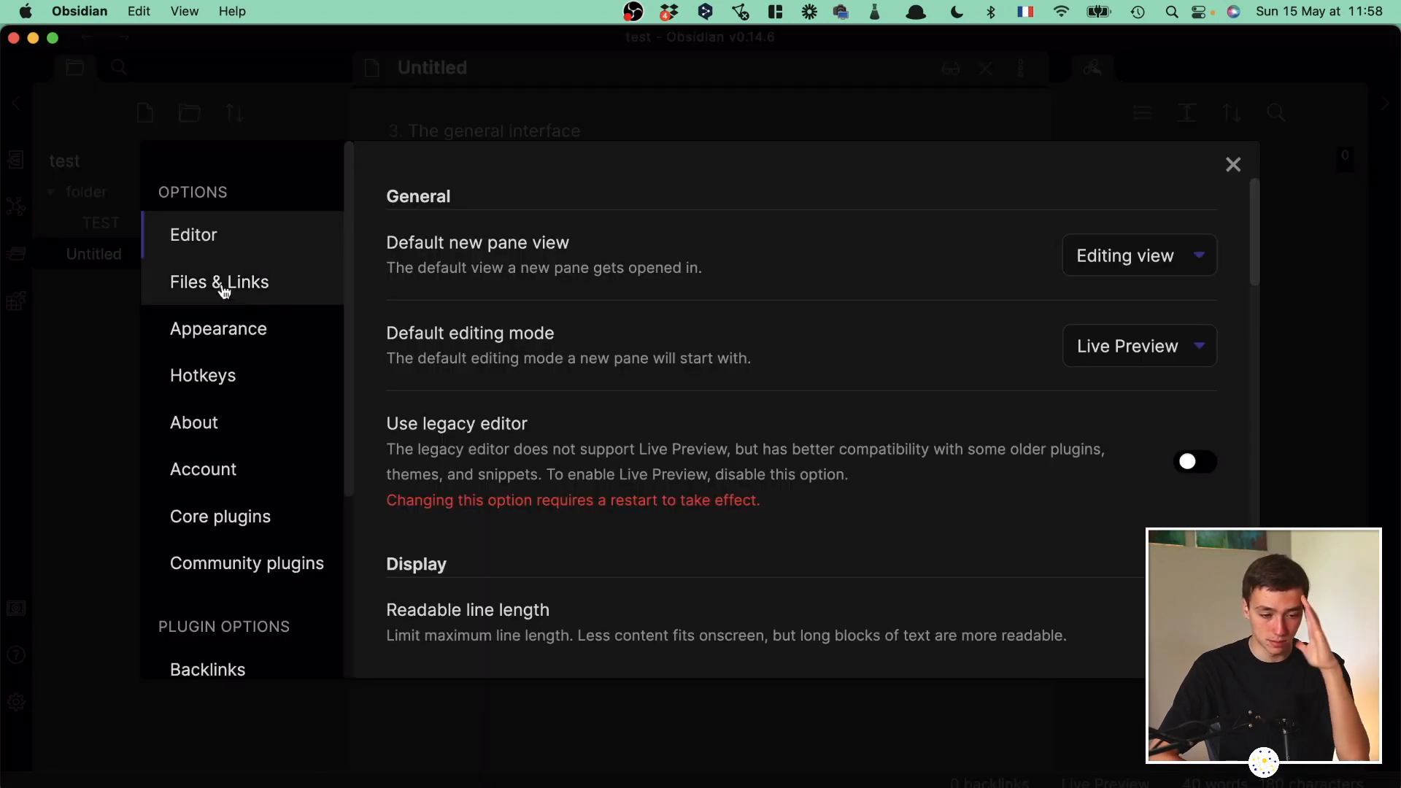
{"action": "scroll", "coordinate": [619, 228], "scroll_direction": "down", "scroll_amount": 10}
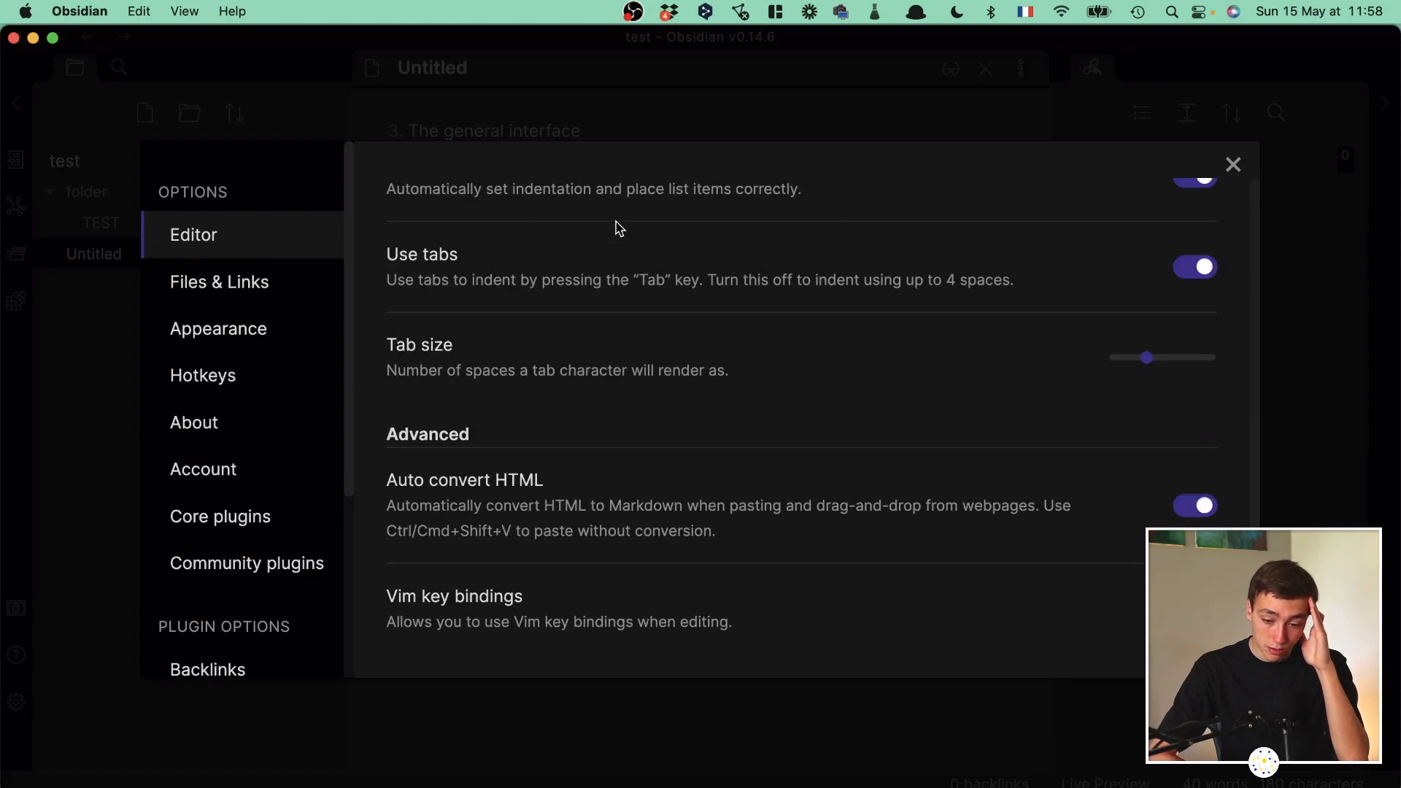
{"action": "scroll", "coordinate": [619, 228], "scroll_direction": "up", "scroll_amount": 10}
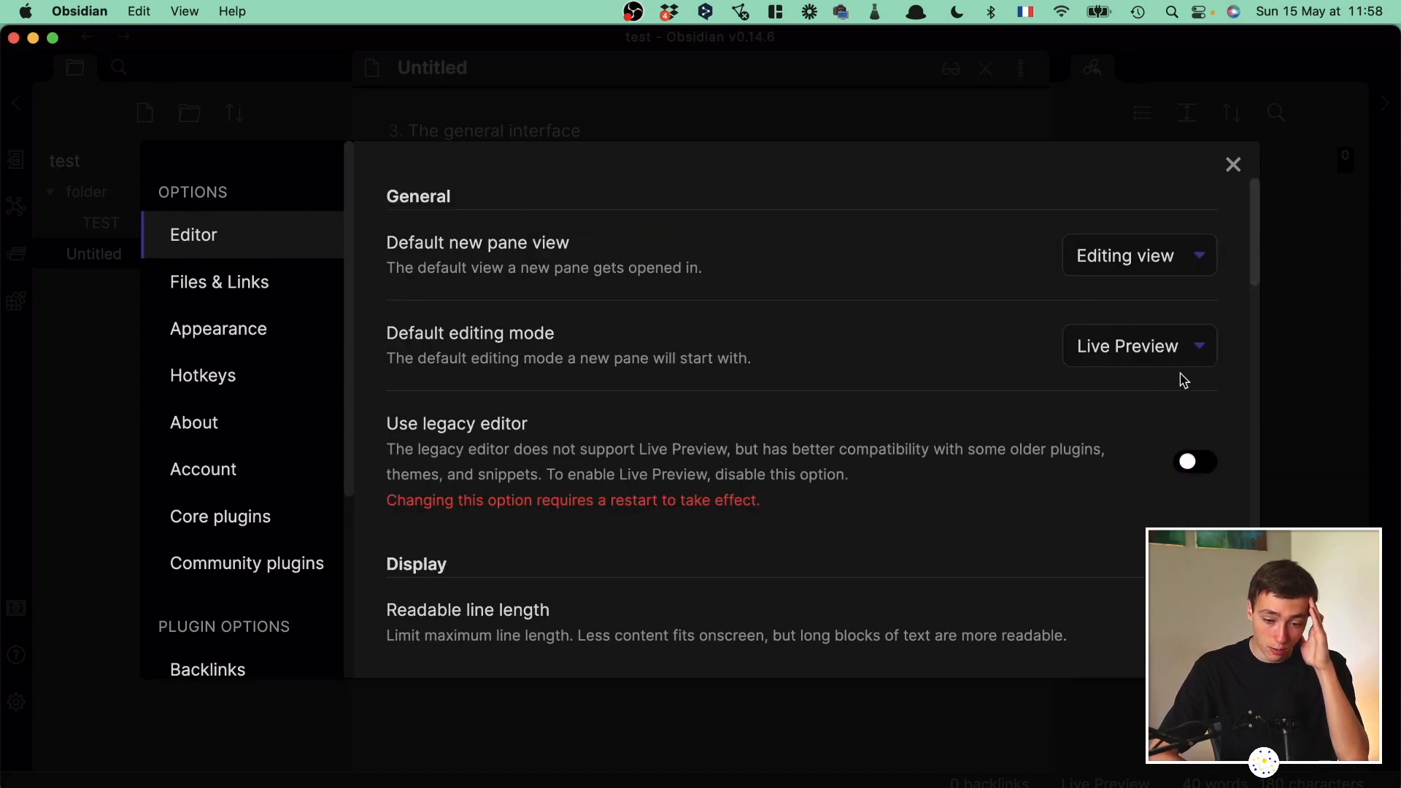
{"action": "left_click", "coordinate": [1151, 362]}
{"action": "left_click", "coordinate": [909, 355]}
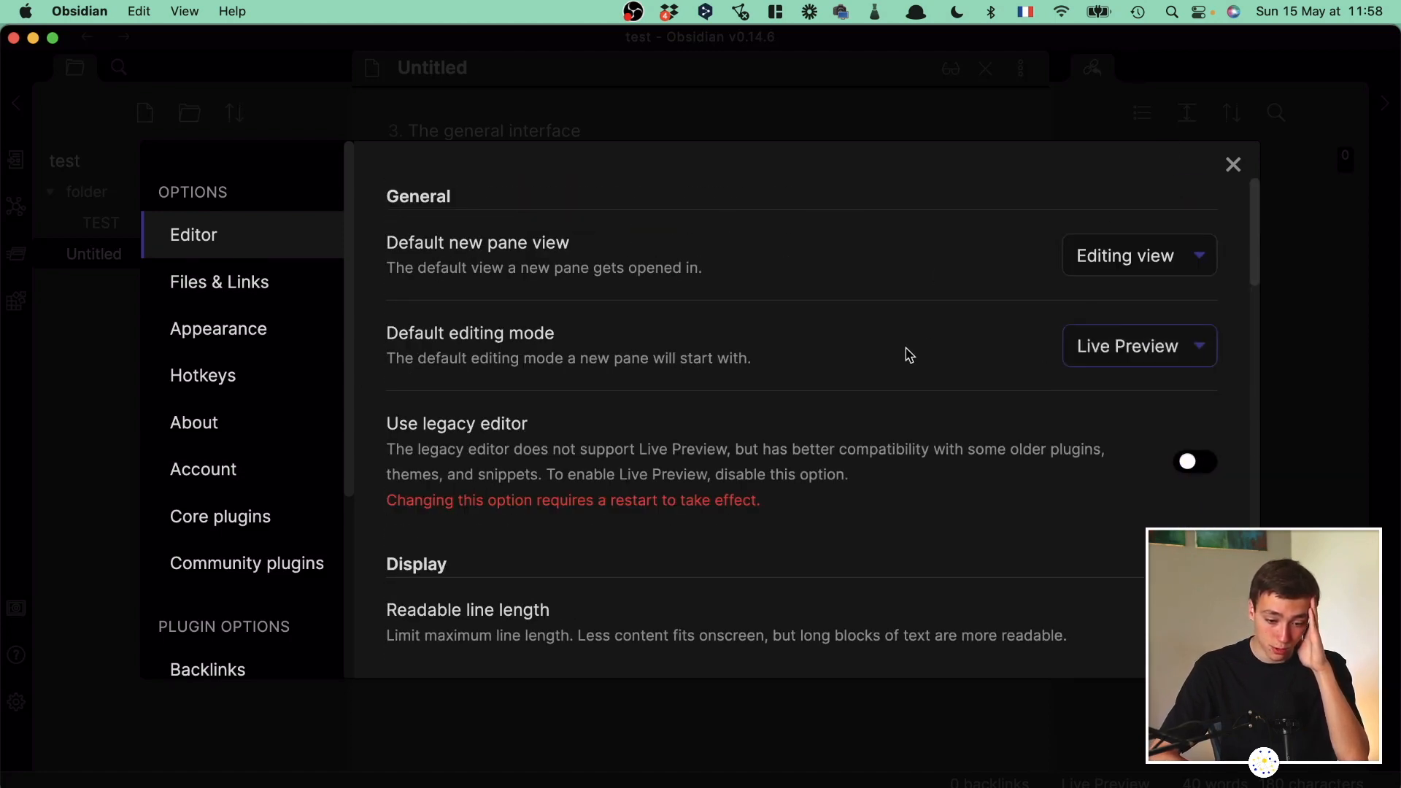
{"action": "scroll", "coordinate": [909, 355], "scroll_direction": "down", "scroll_amount": 4}
{"action": "scroll", "coordinate": [909, 355], "scroll_direction": "down", "scroll_amount": 10}
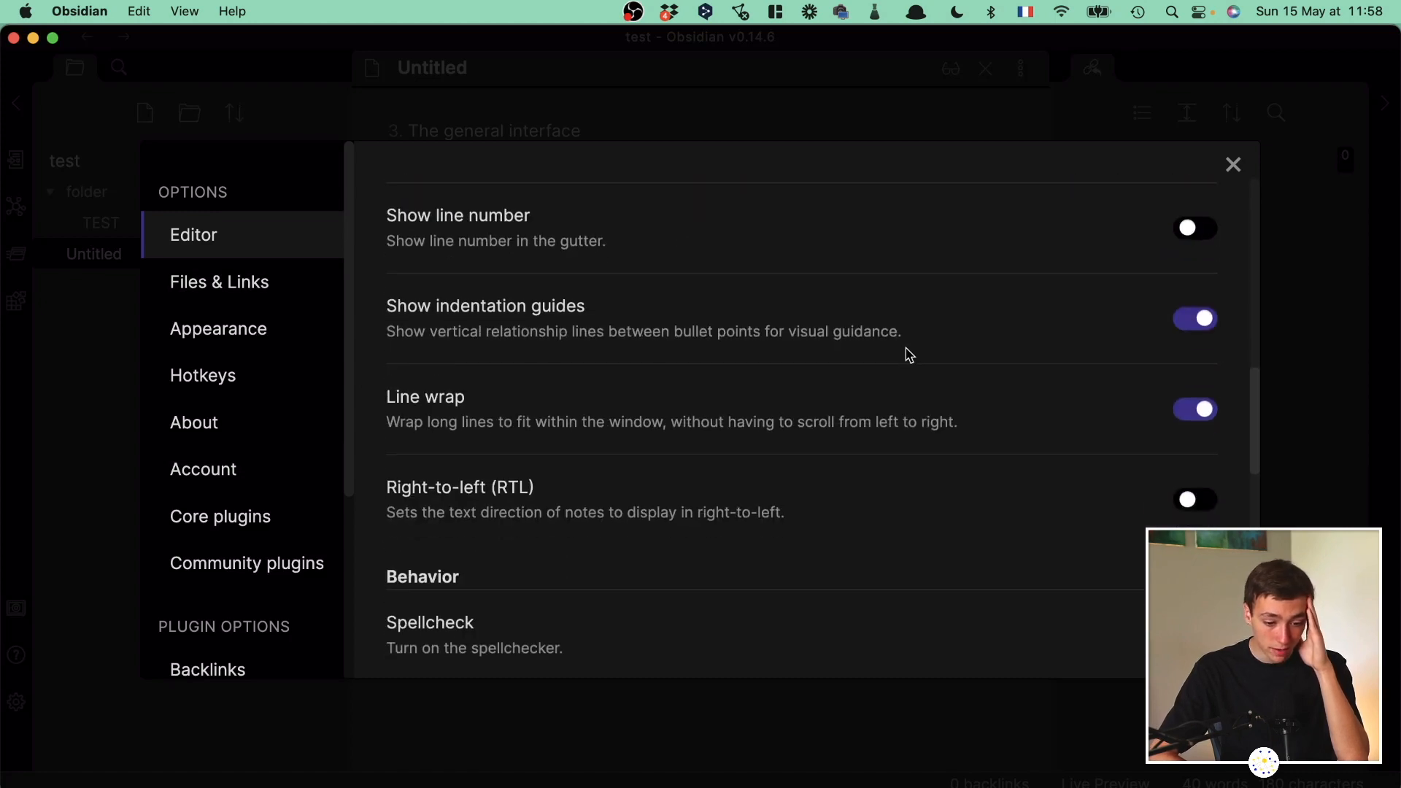
{"action": "scroll", "coordinate": [908, 356], "scroll_direction": "up", "scroll_amount": 5}
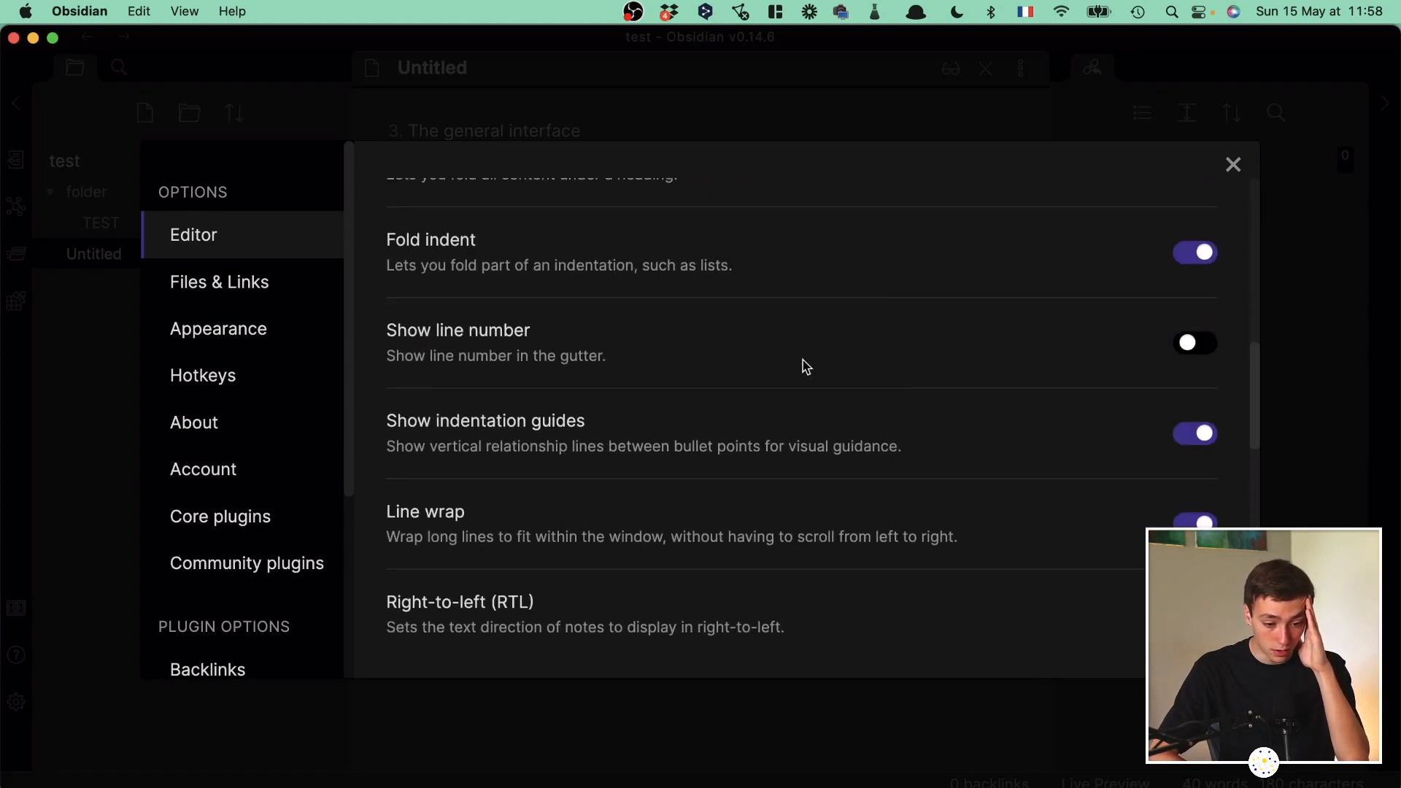
{"action": "scroll", "coordinate": [876, 370], "scroll_direction": "up", "scroll_amount": 3}
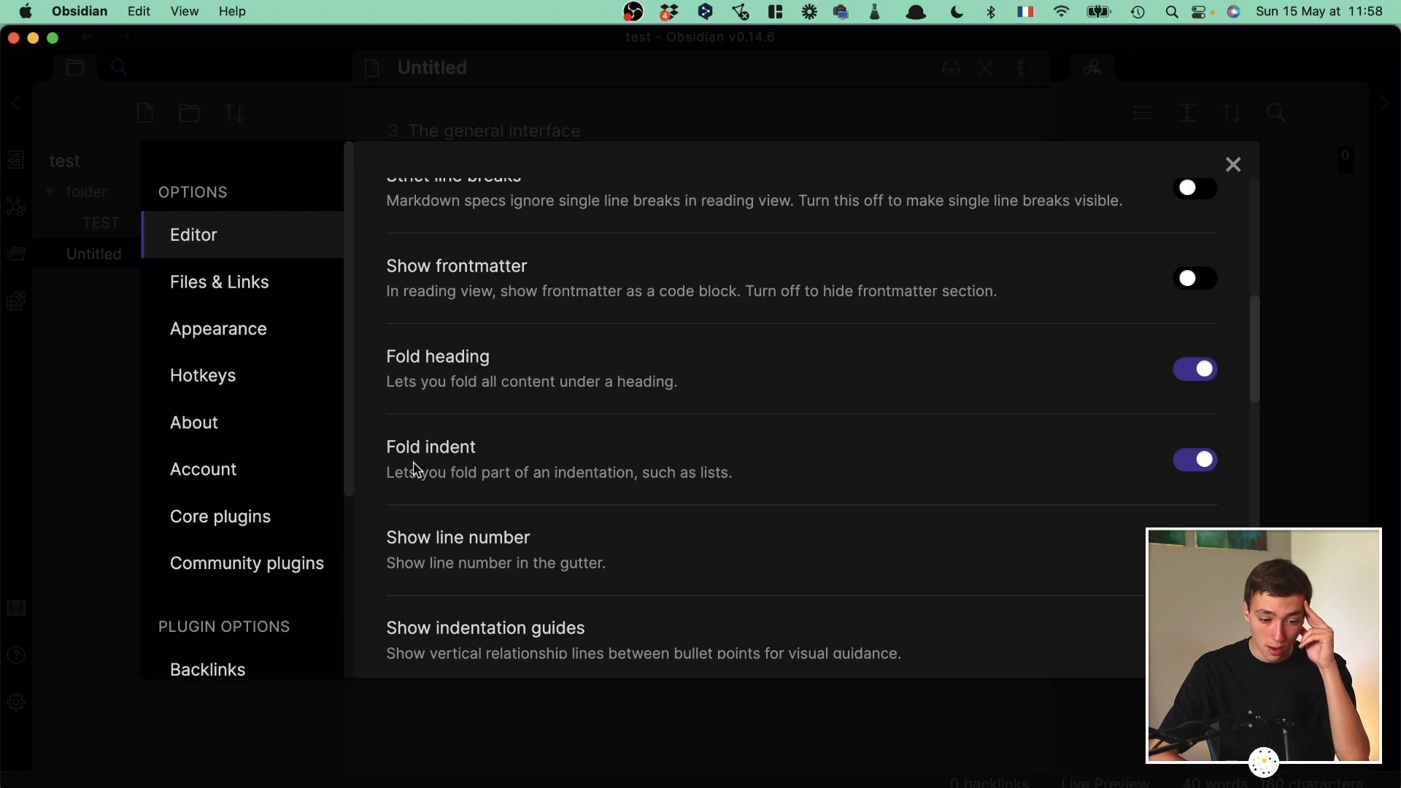
{"action": "left_click", "coordinate": [1234, 165]}
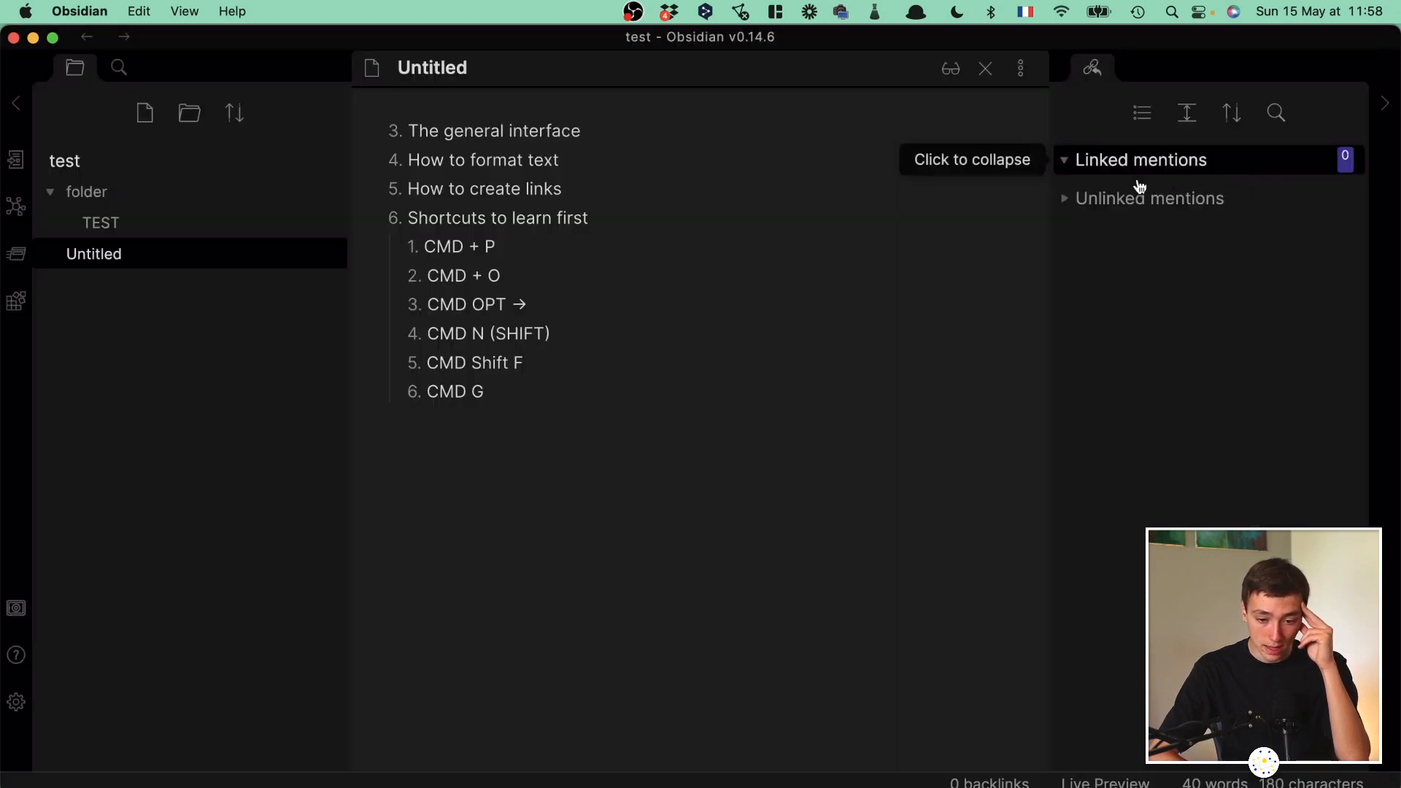
Start a plain line below the CMD G item, then fold and unfold the Shortcuts to learn first list.
{"action": "left_click", "coordinate": [395, 129]}
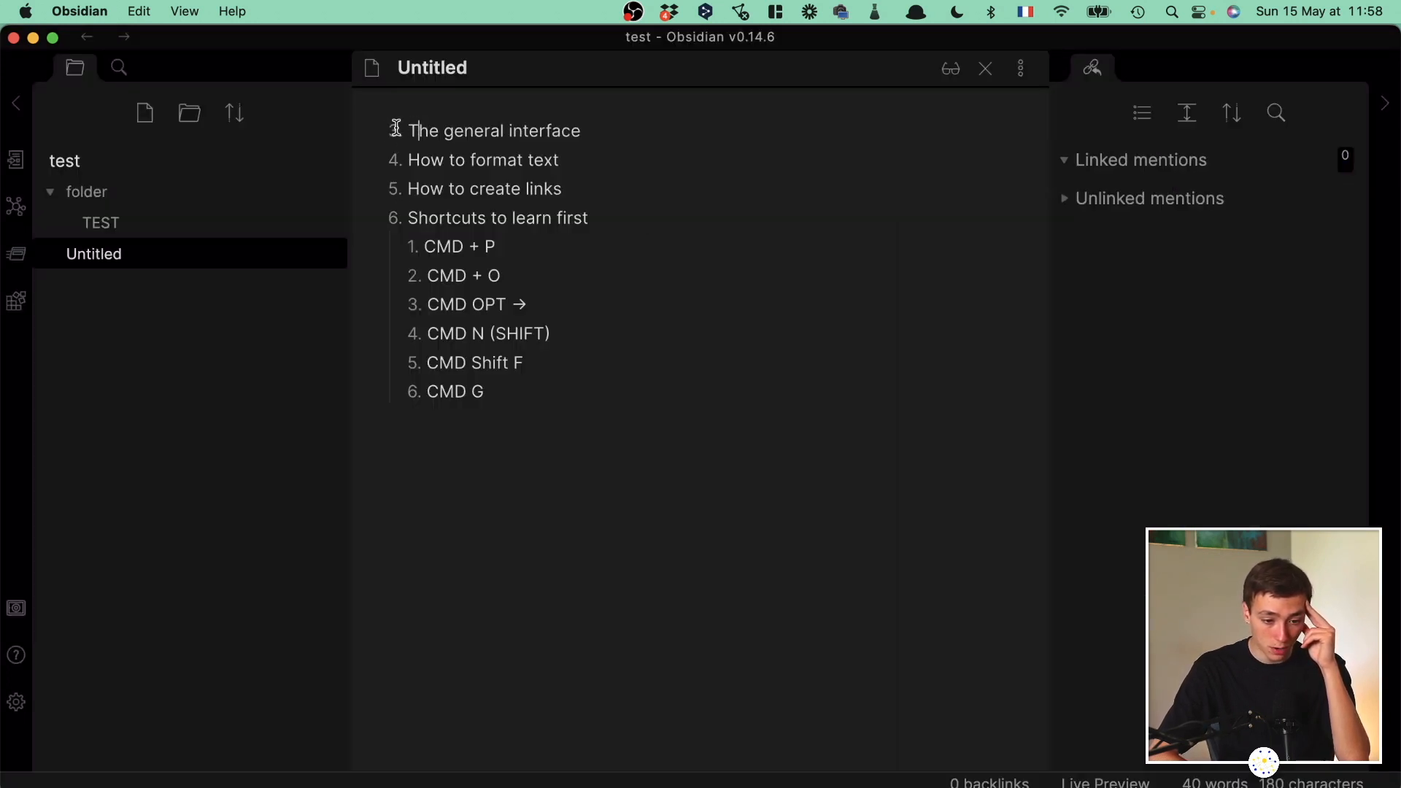
{"action": "left_click", "coordinate": [445, 478]}
{"action": "key", "text": "Return"}
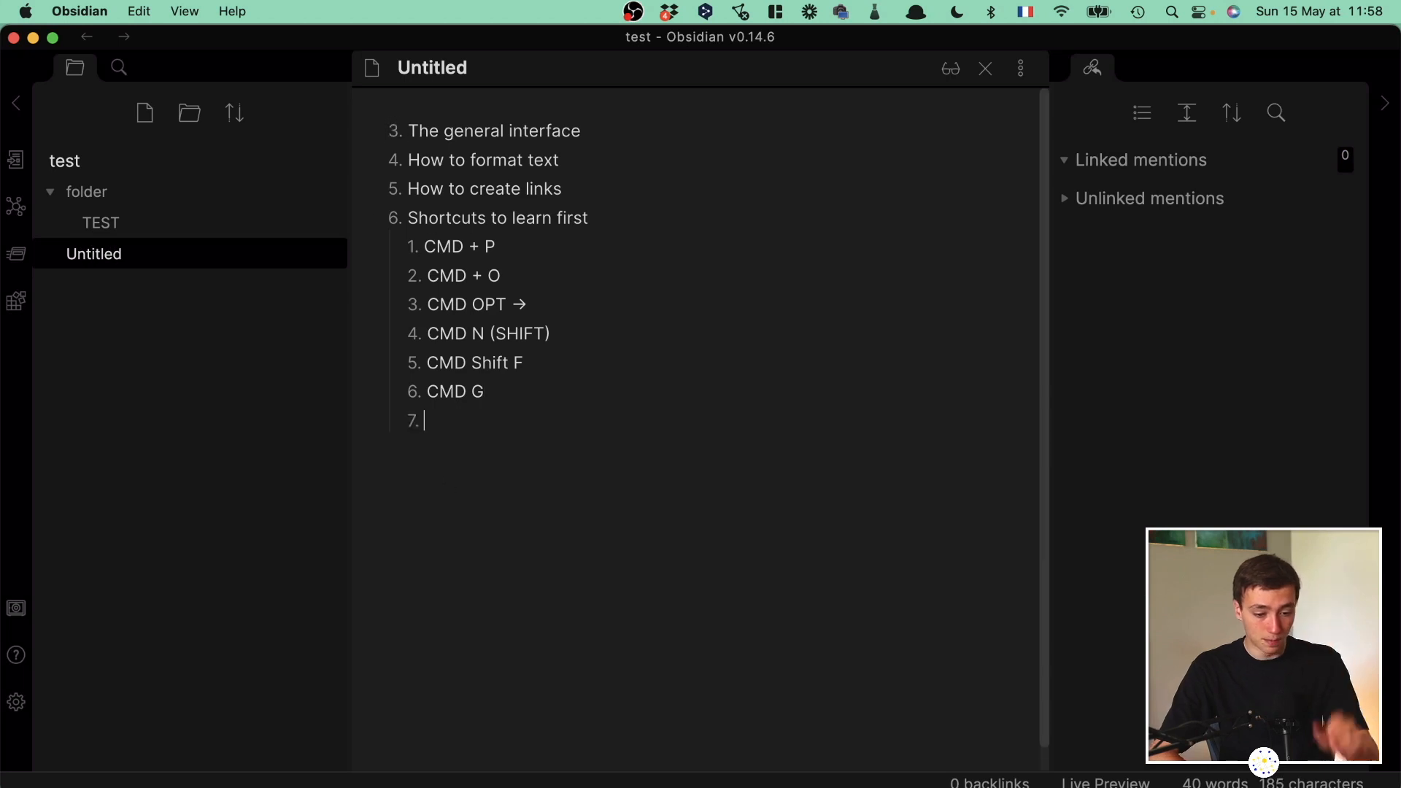
{"action": "key", "text": "Return"}
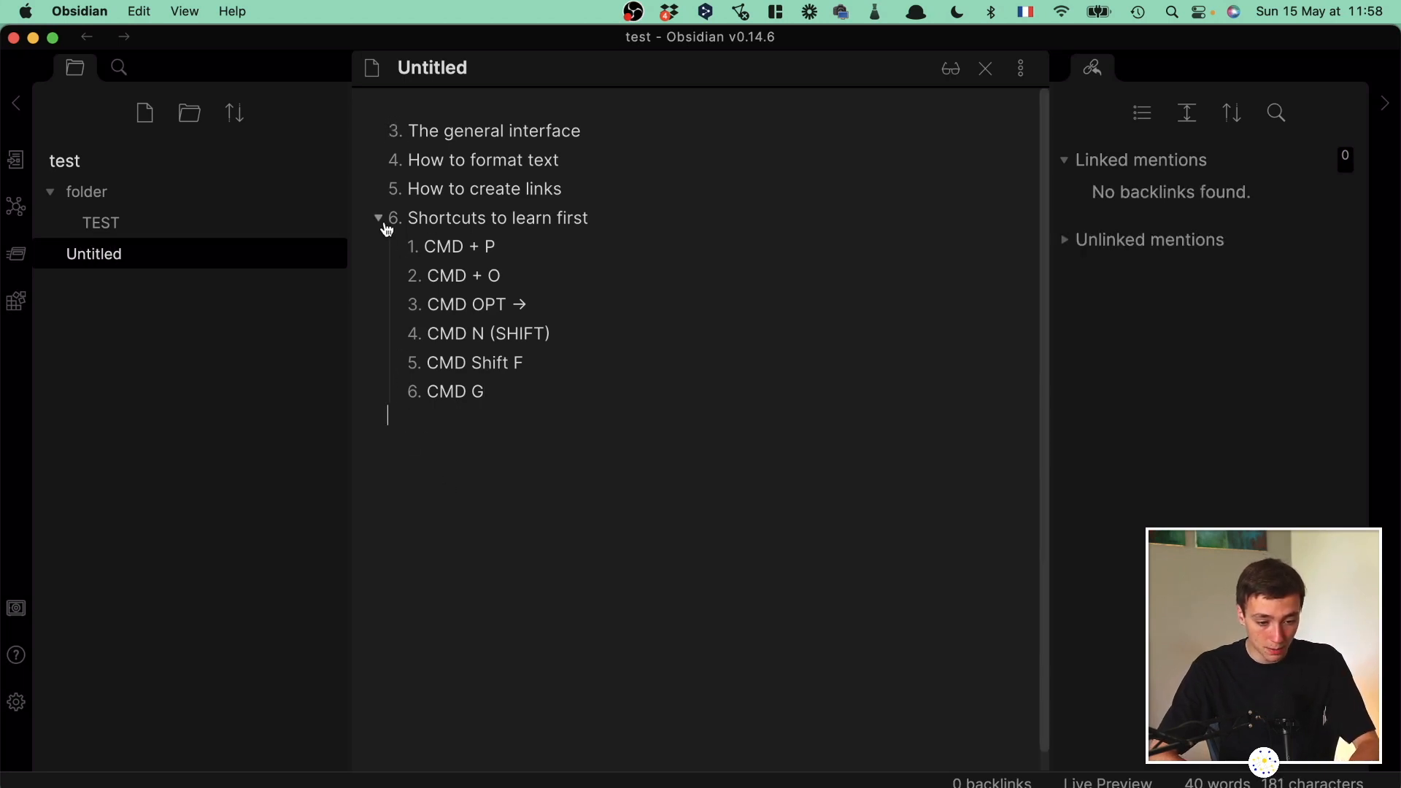
{"action": "left_click", "coordinate": [385, 224]}
{"action": "left_click", "coordinate": [385, 224]}
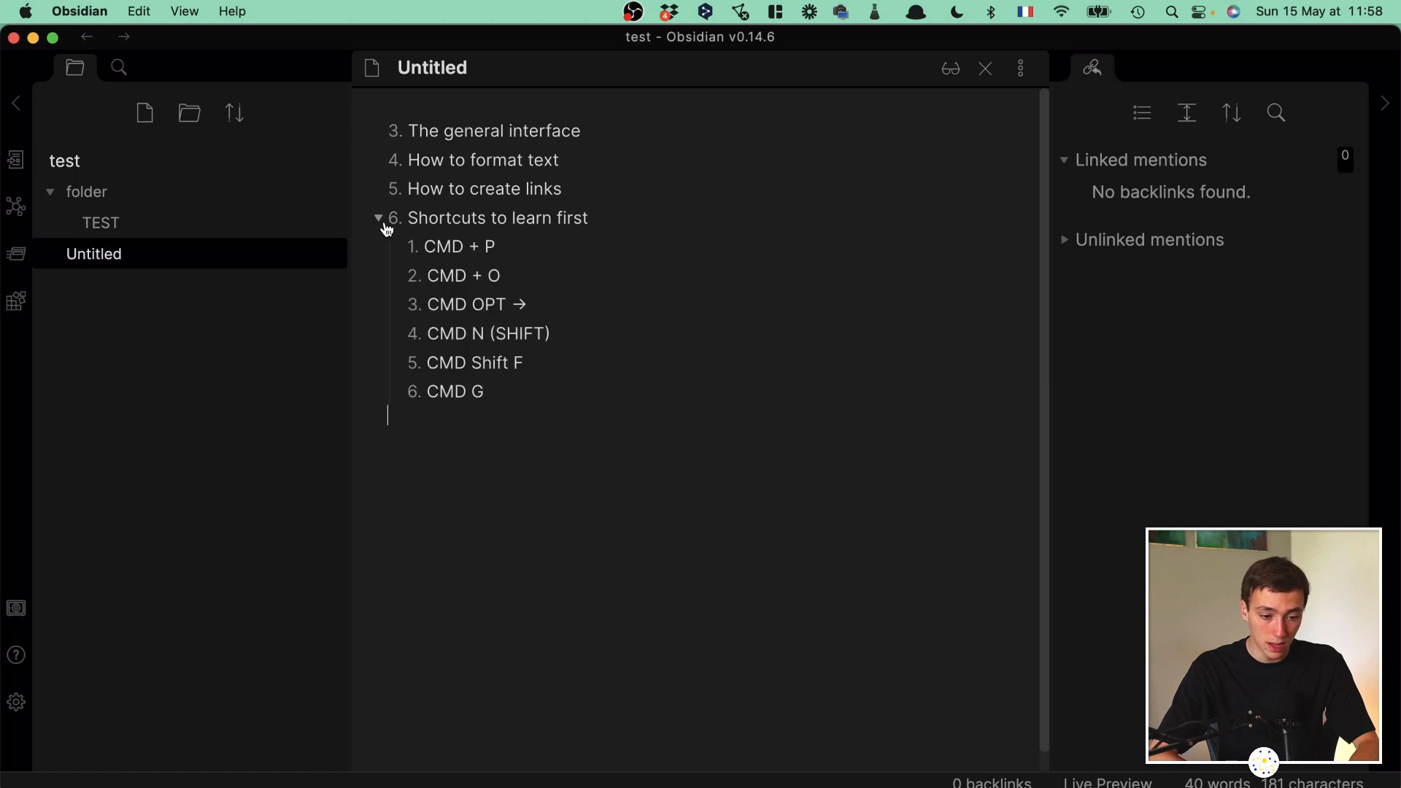
Add a level-two heading "prhsgoe" below the list, with the text "sngosejg" under it.
{"action": "key", "text": "Return"}
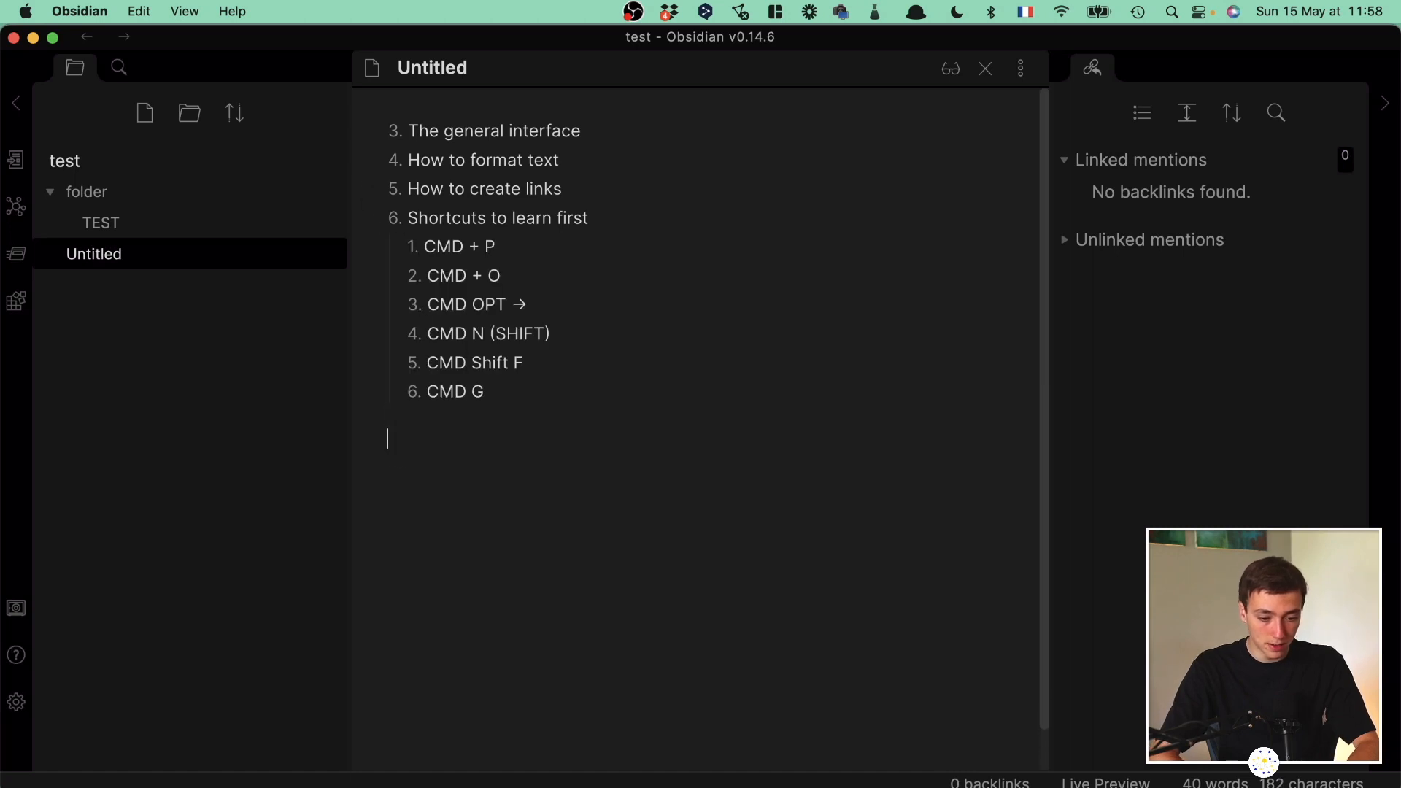
{"action": "type", "text": "## prhsgoe"}
{"action": "key", "text": "Return"}
{"action": "type", "text": "sngosejg"}
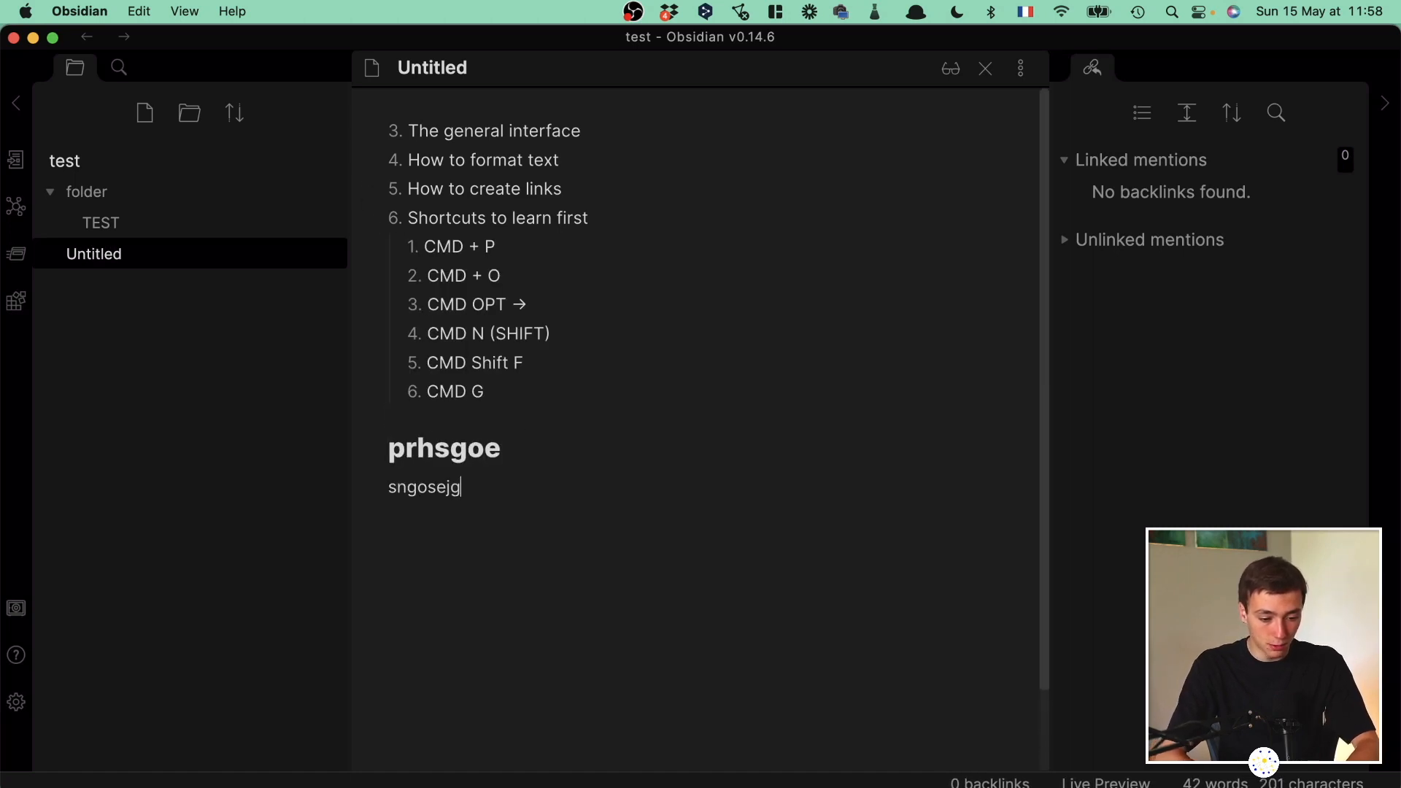
Fold and unfold the section under the prhsgoe heading several times, then select the heading's word.
{"action": "left_click", "coordinate": [441, 470]}
{"action": "left_click", "coordinate": [380, 452]}
{"action": "left_click", "coordinate": [381, 453]}
{"action": "left_click", "coordinate": [381, 453]}
{"action": "left_click", "coordinate": [381, 453]}
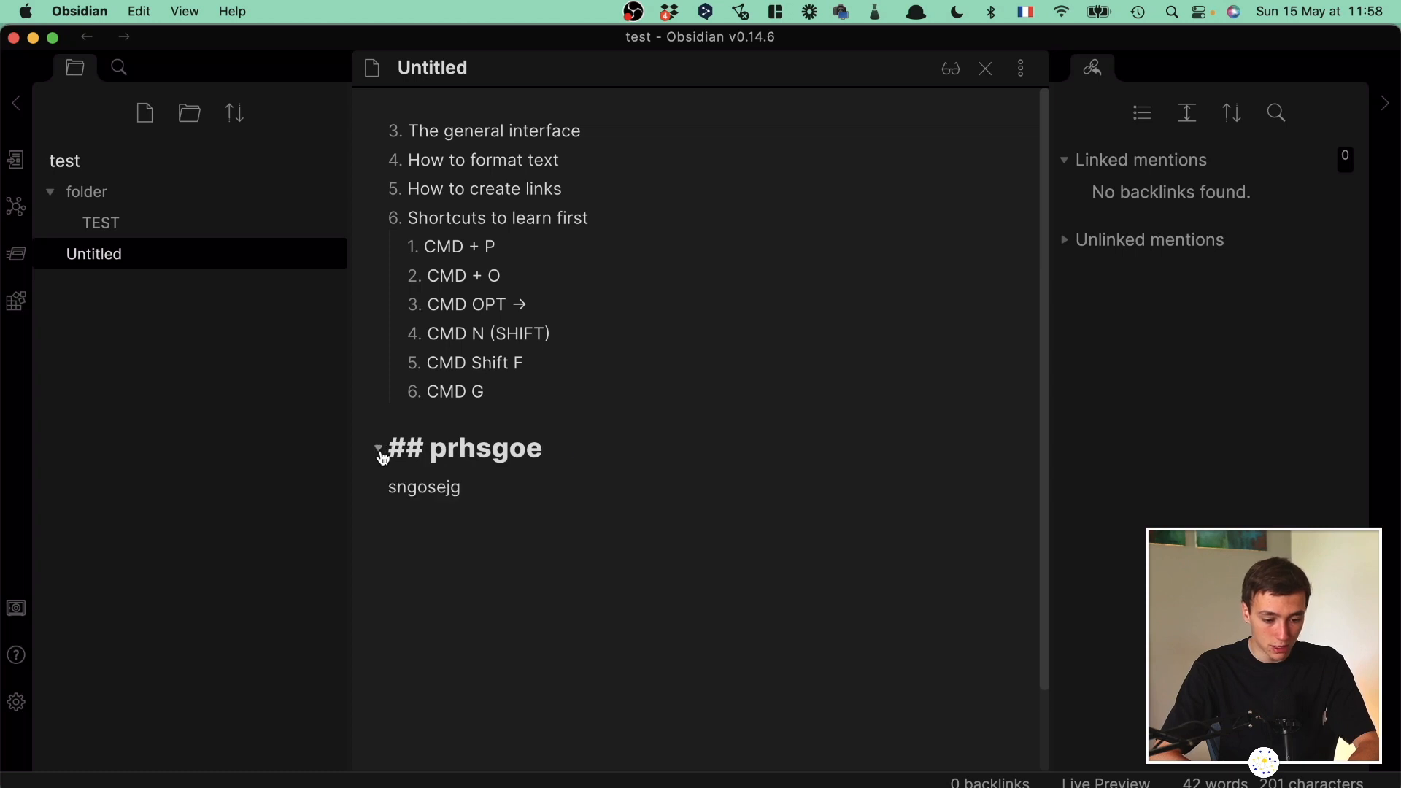
{"action": "left_click", "coordinate": [380, 453]}
{"action": "left_click", "coordinate": [380, 452]}
{"action": "double_click", "coordinate": [437, 451]}
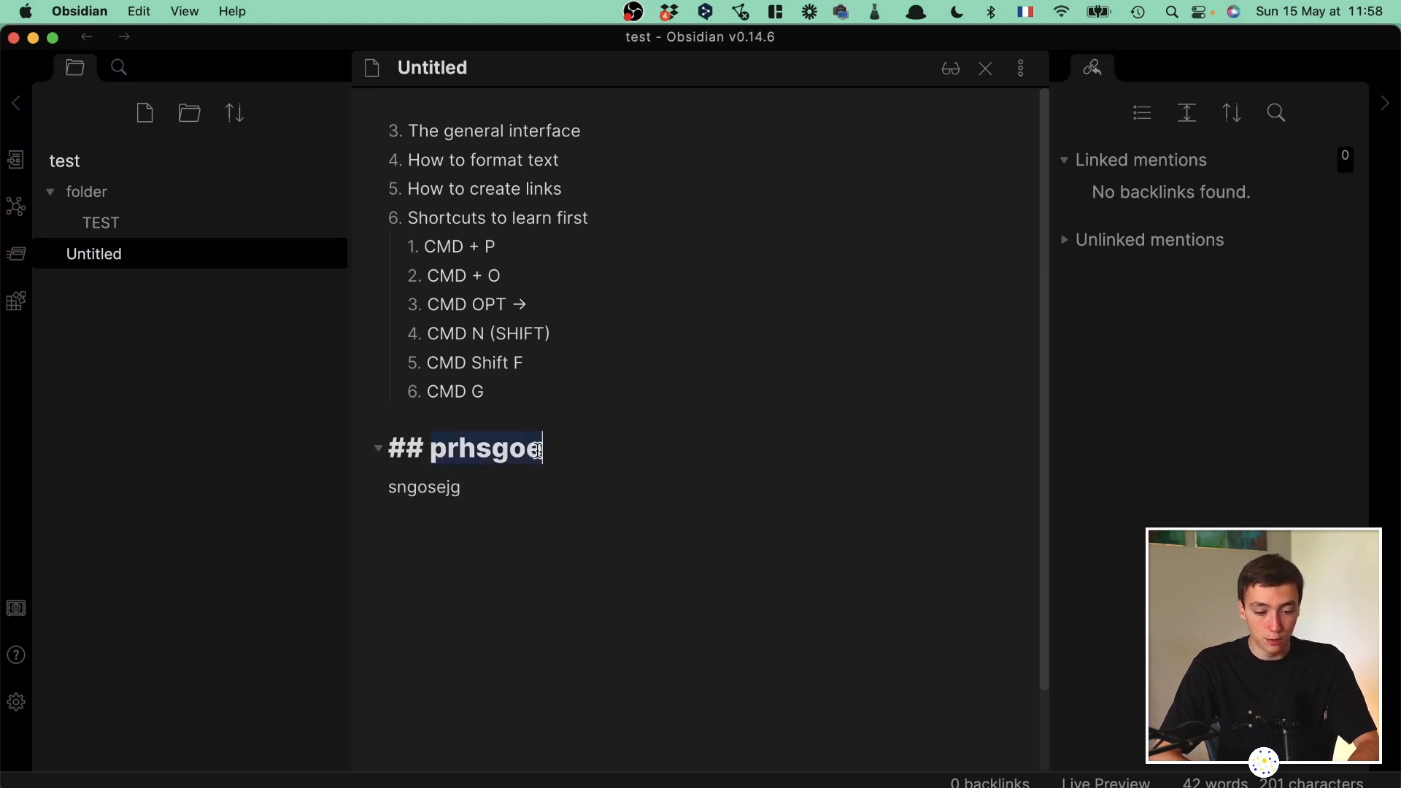
Retitle the prhsgoe heading "What is Obsidian" and replace the text under it with "Note taking software".
{"action": "key", "text": "BackSpace"}
{"action": "type", "text": "What is a"}
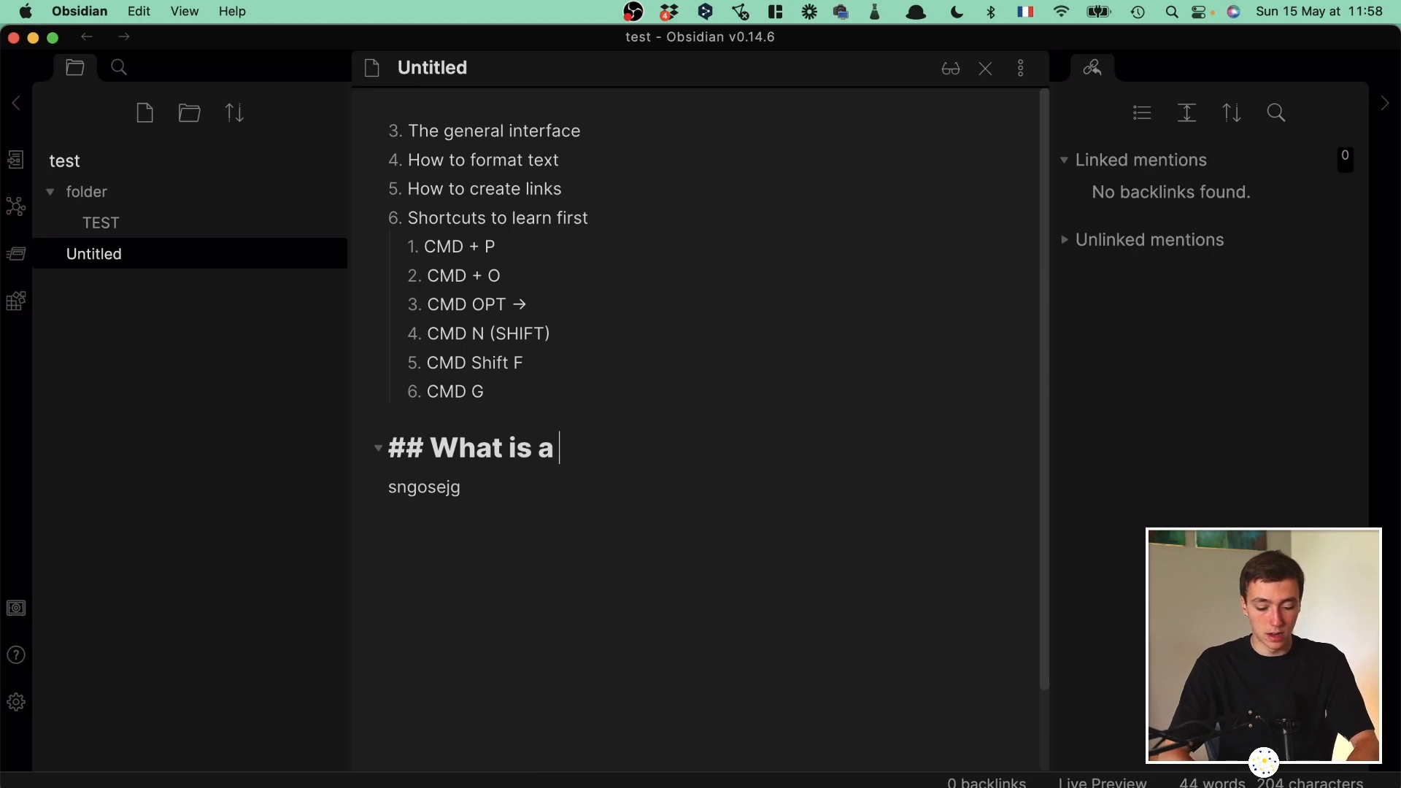
{"action": "key", "text": "BackSpace"}
{"action": "type", "text": "Obsidian"}
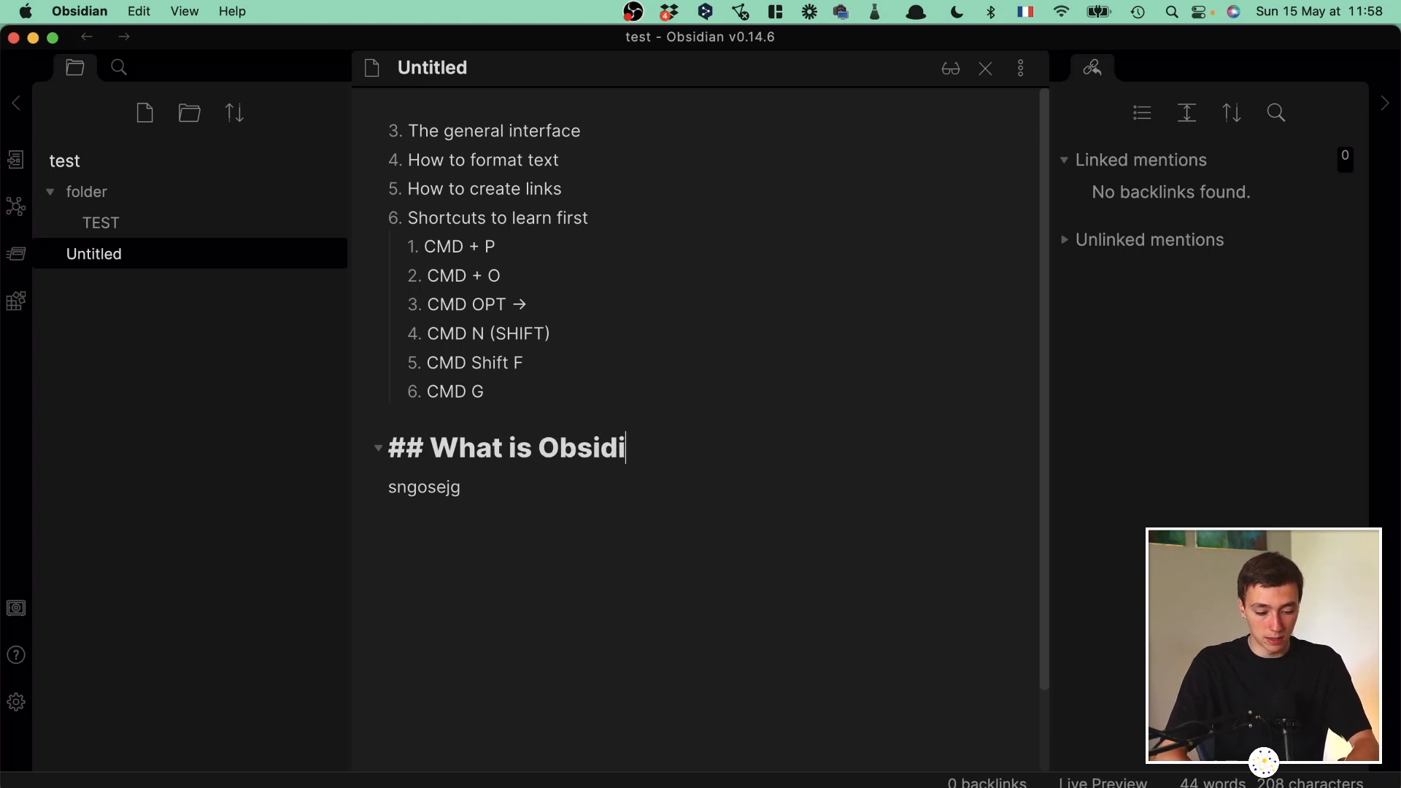
{"action": "double_click", "coordinate": [541, 475]}
{"action": "type", "text": "Note ra"}
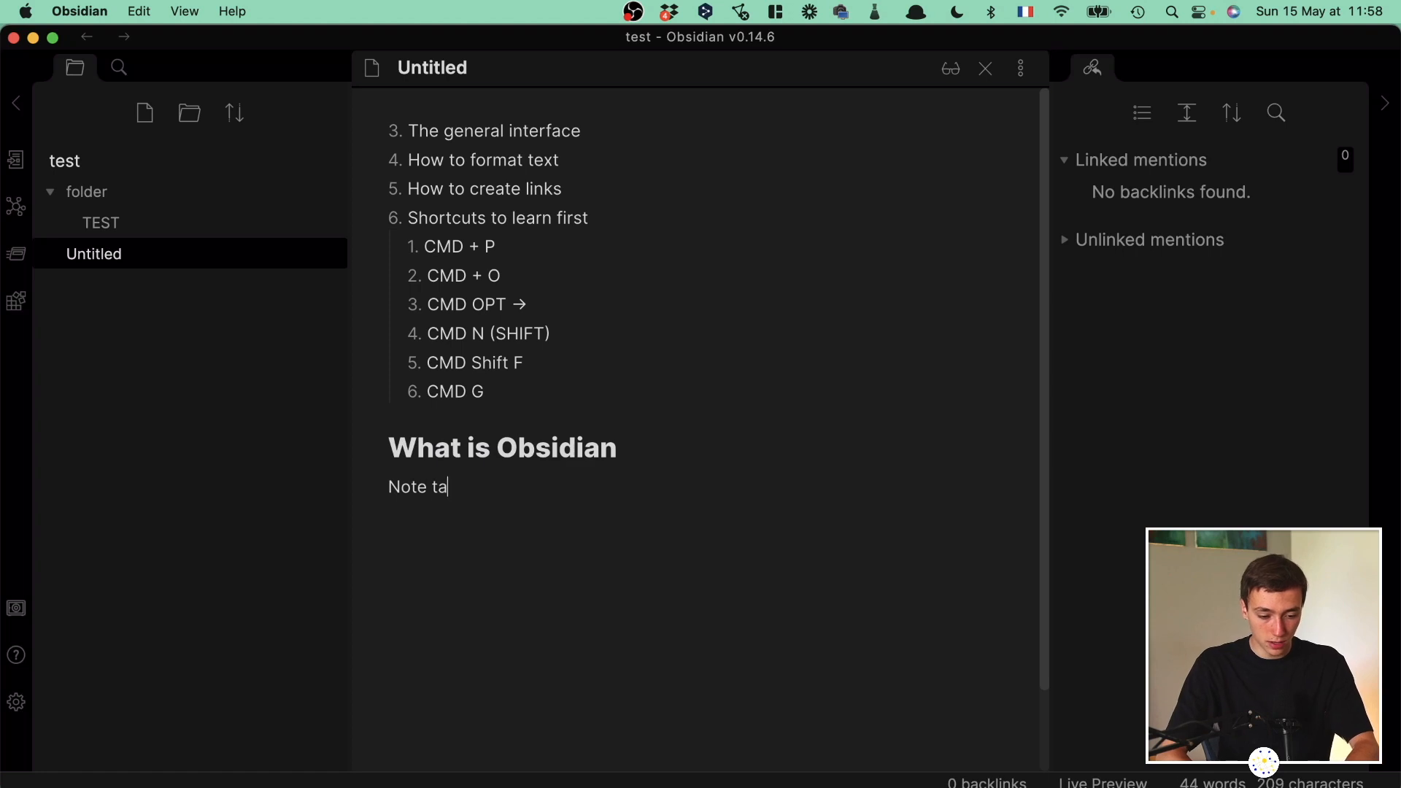
{"action": "type", "text": "king software"}
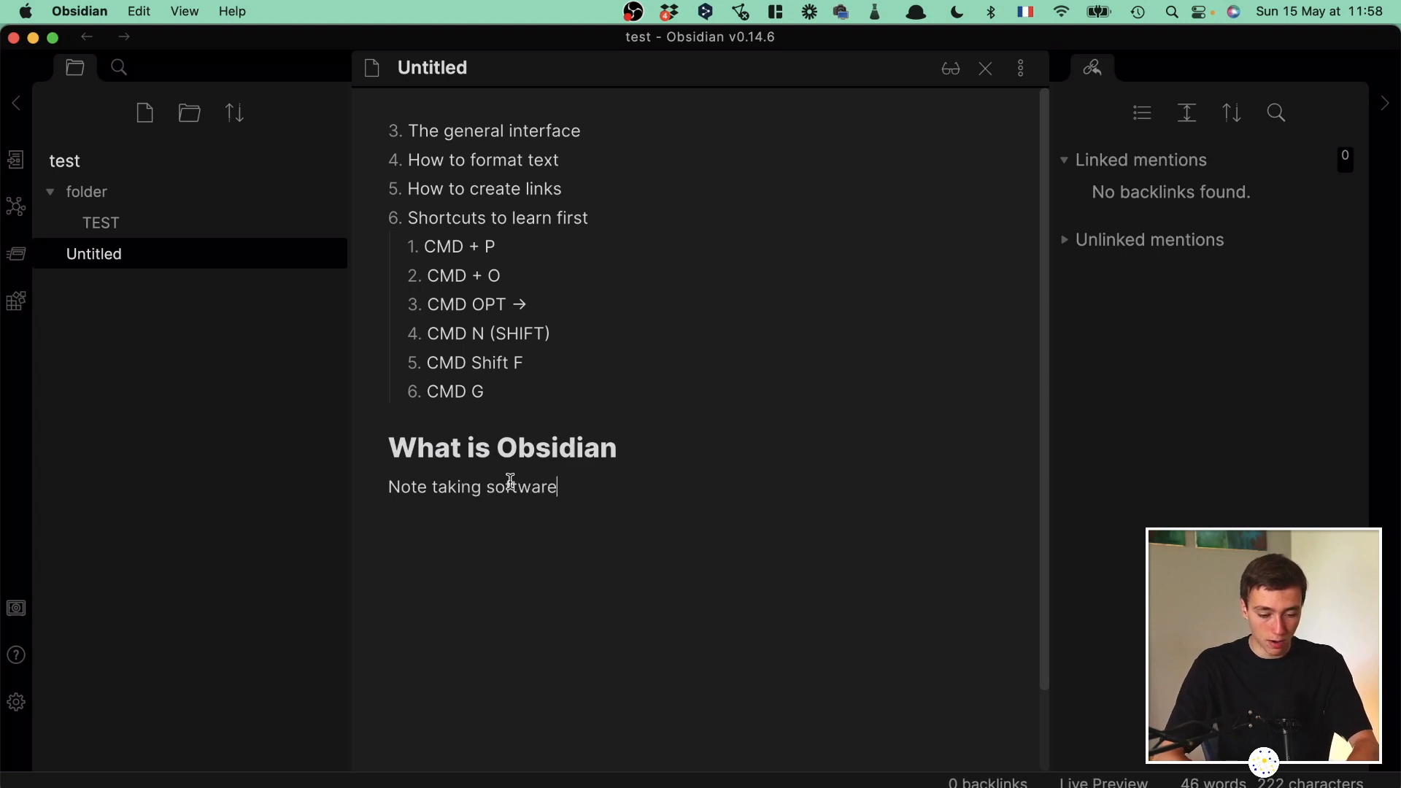
Fold and unfold the What is Obsidian section, and delete its heading together with the text under it.
{"action": "left_click", "coordinate": [378, 449]}
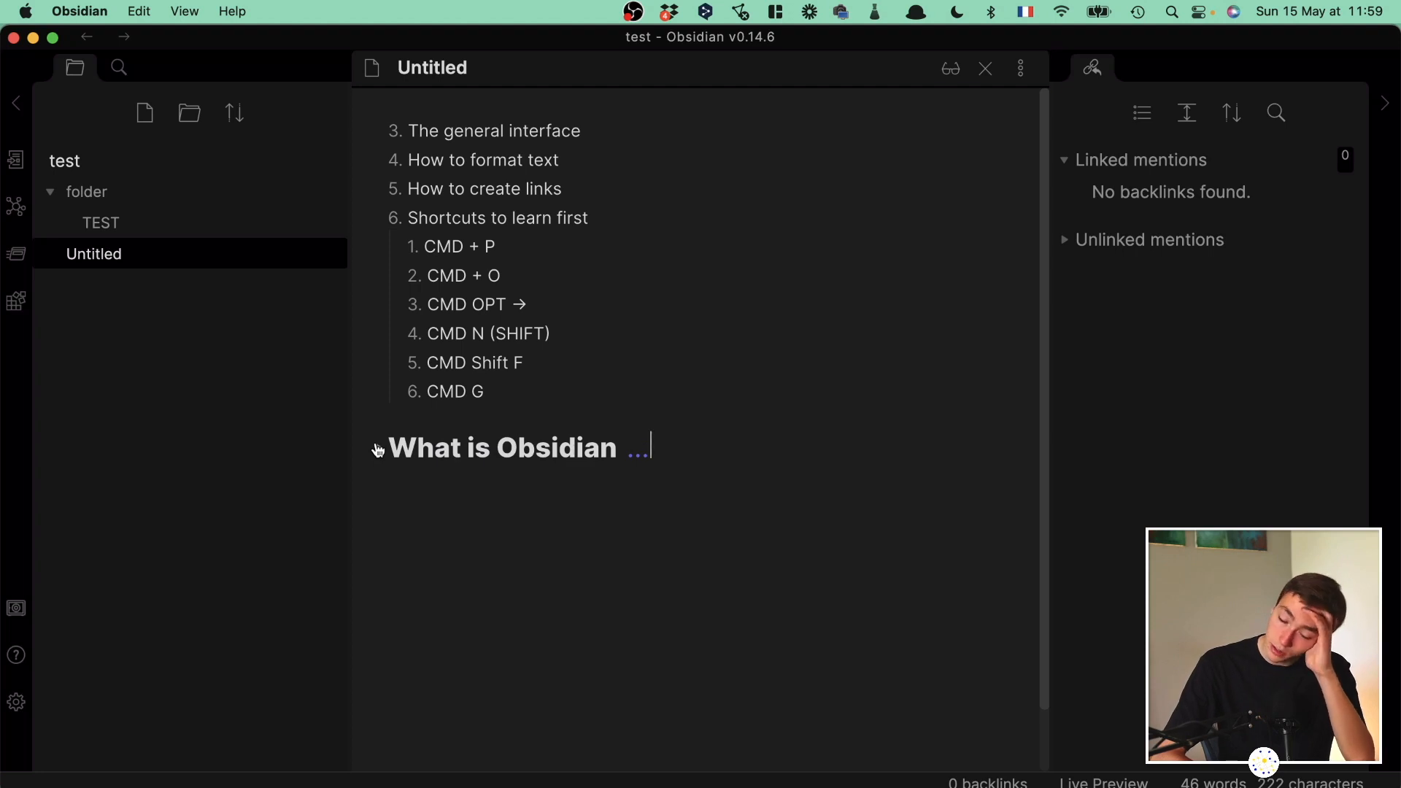
{"action": "left_click", "coordinate": [378, 449]}
{"action": "left_click", "coordinate": [650, 459]}
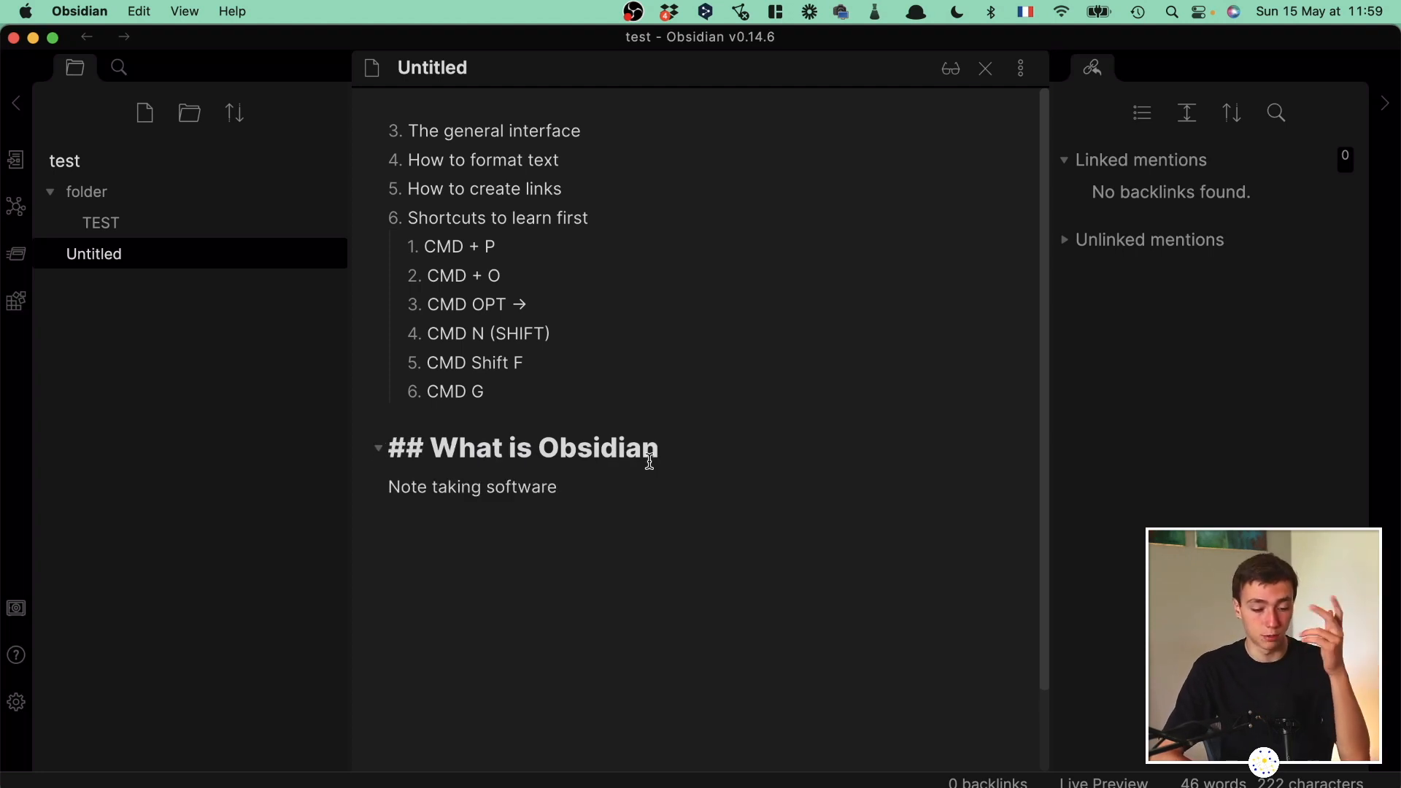
{"action": "left_click_drag", "start_coordinate": [693, 502], "coordinate": [510, 413]}
{"action": "key", "text": "BackSpace"}
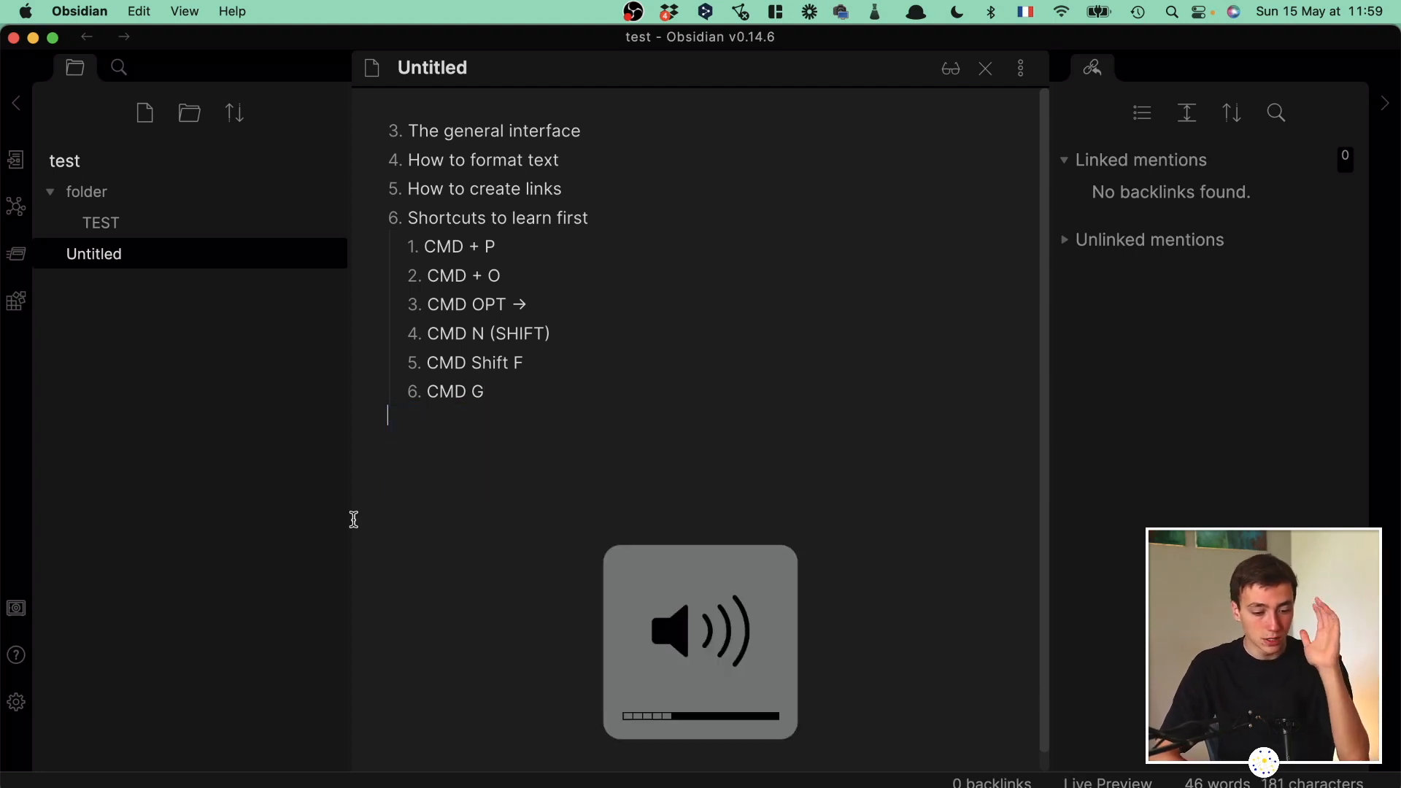
Open the settings and look through the Editor options from strict line breaks down to tab size and the Advanced section.
{"action": "left_click", "coordinate": [16, 700]}
{"action": "scroll", "coordinate": [881, 371], "scroll_direction": "down", "scroll_amount": 10}
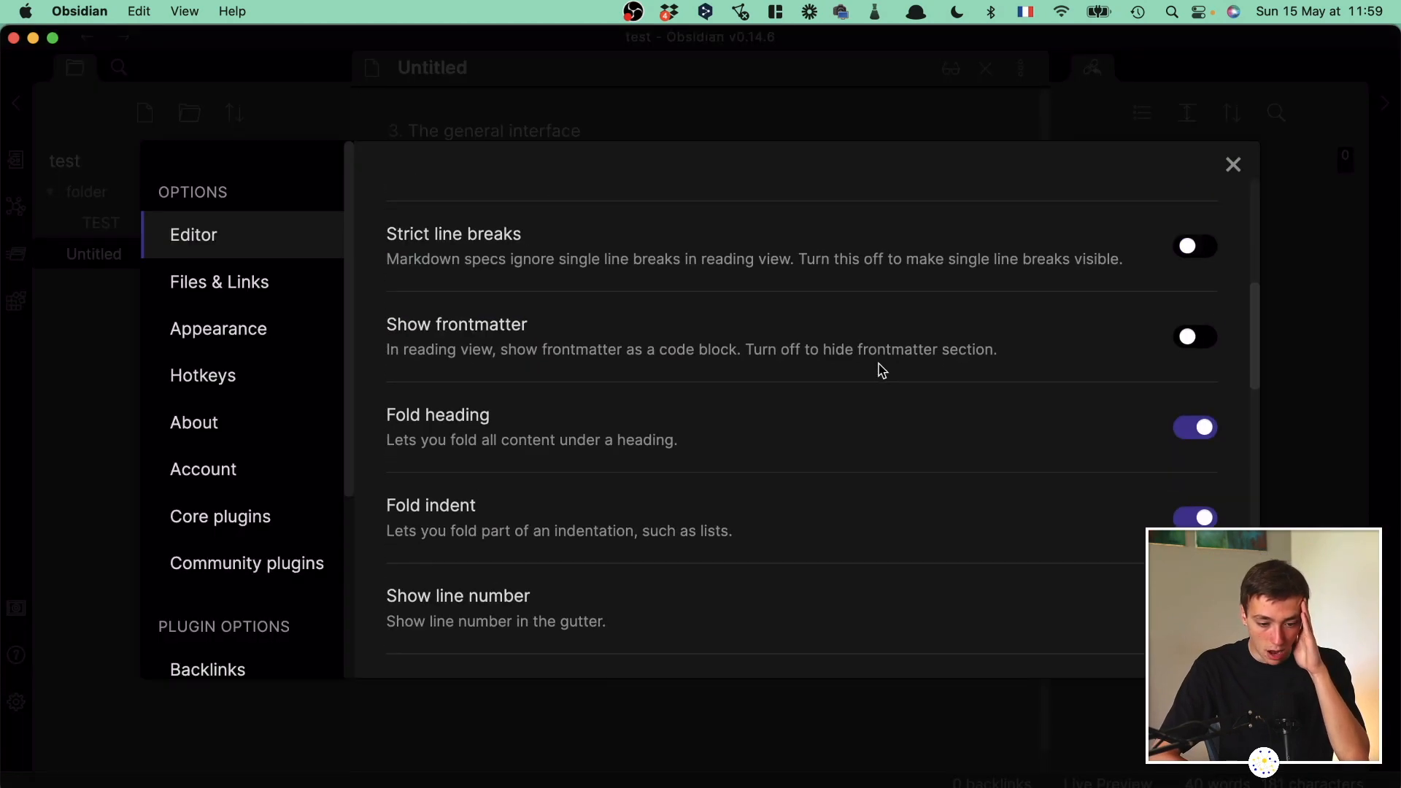
{"action": "scroll", "coordinate": [881, 371], "scroll_direction": "down", "scroll_amount": 15}
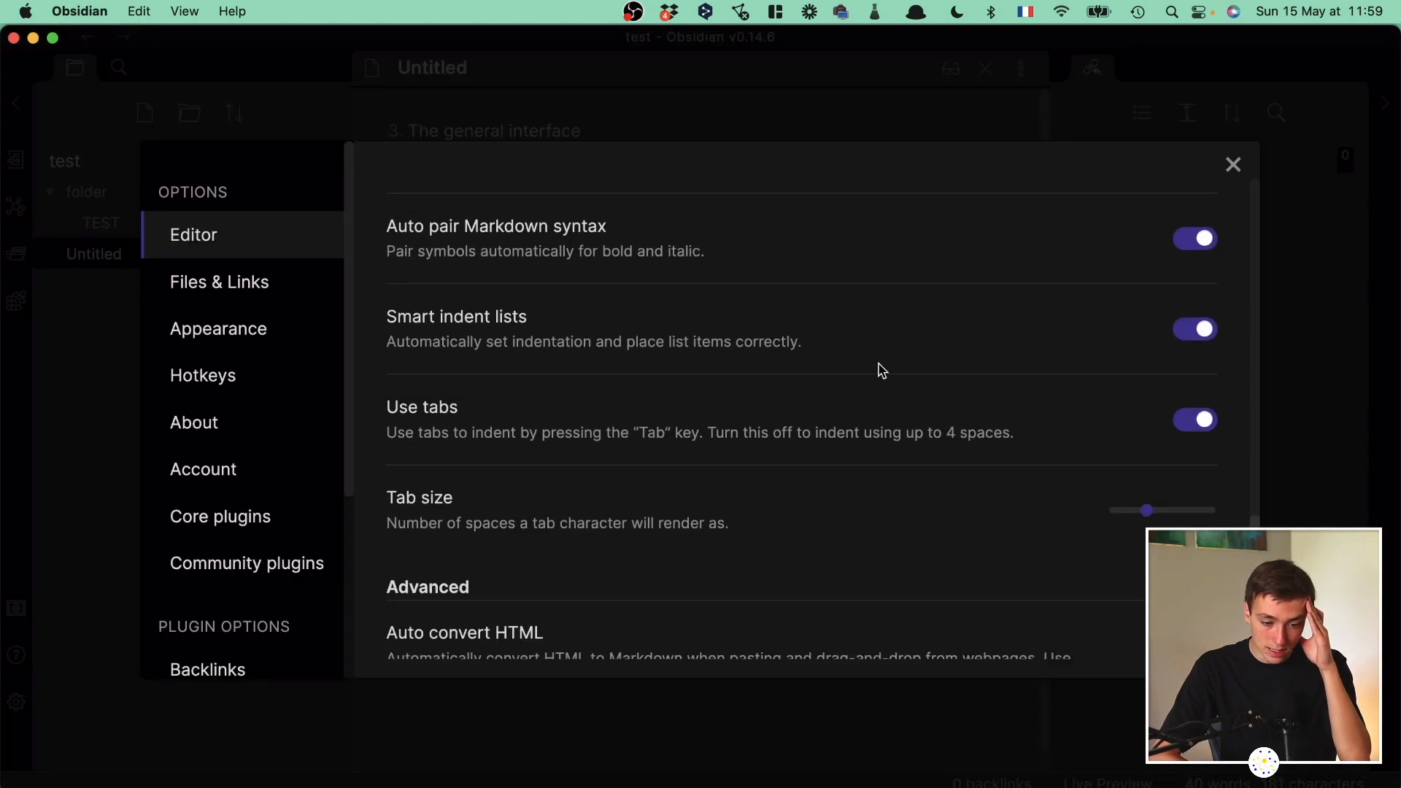
Look through the Files & Links settings, from file deletion and internal links down to attachments and excluded files.
{"action": "left_click", "coordinate": [260, 280]}
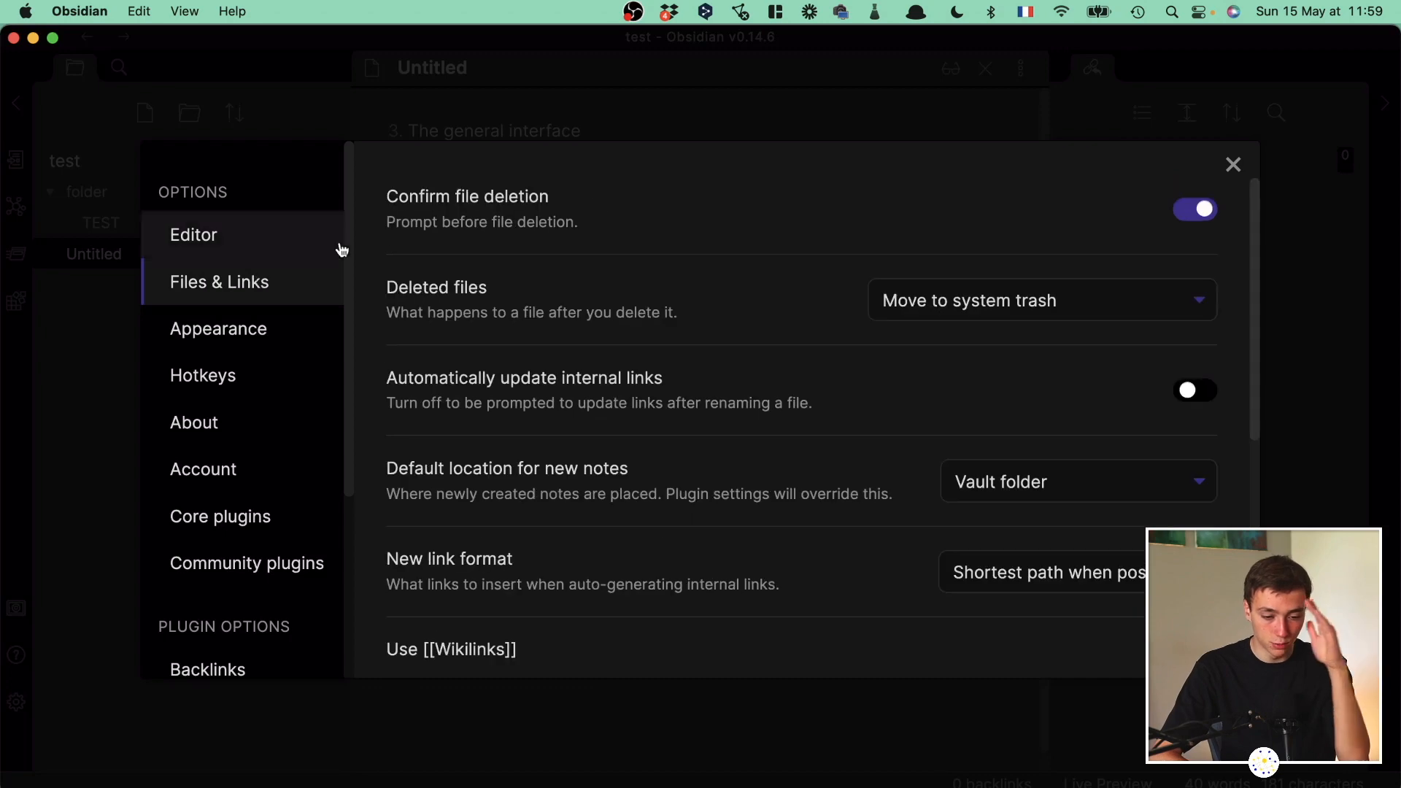
{"action": "scroll", "coordinate": [596, 208], "scroll_direction": "down", "scroll_amount": 1}
{"action": "scroll", "coordinate": [598, 208], "scroll_direction": "up", "scroll_amount": 1}
{"action": "scroll", "coordinate": [596, 207], "scroll_direction": "down", "scroll_amount": 6}
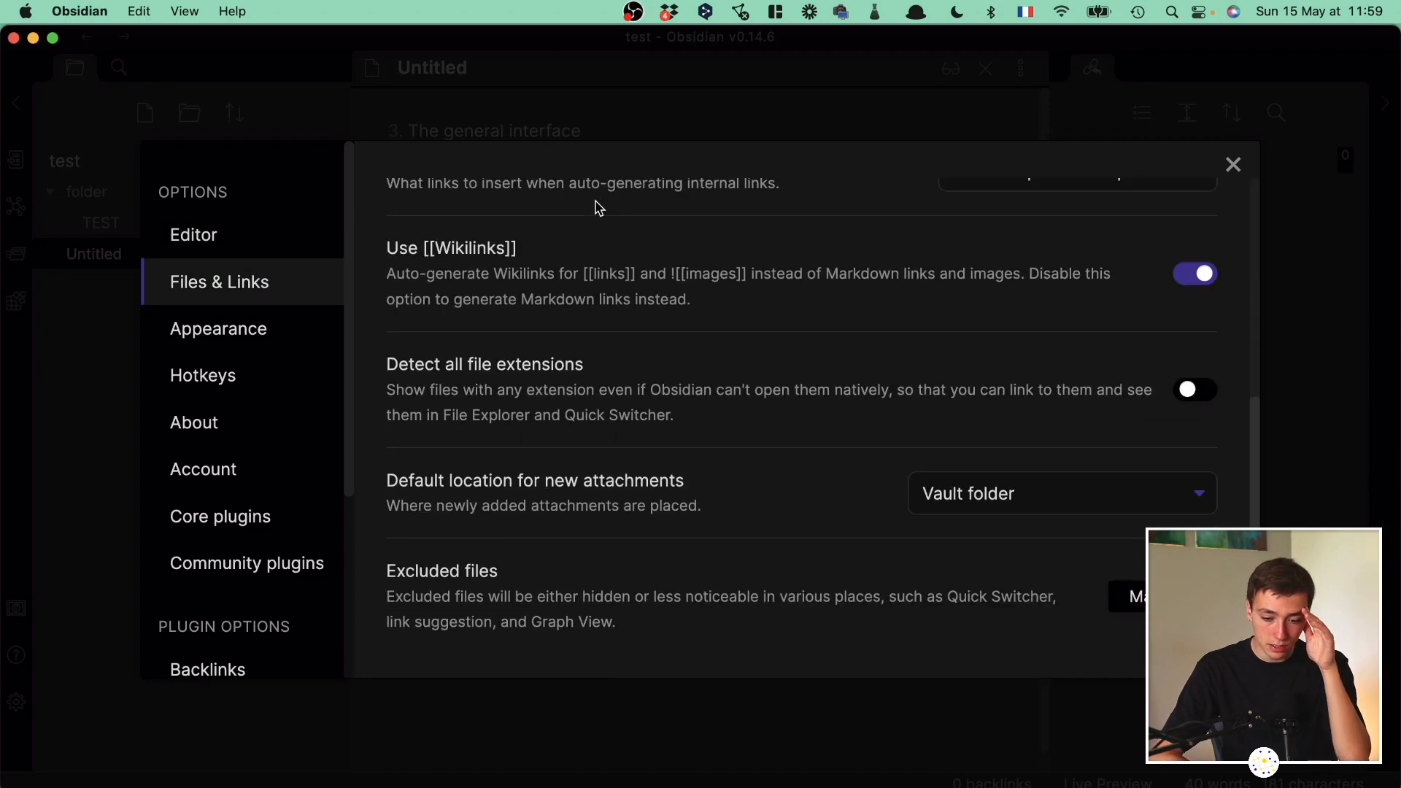
{"action": "scroll", "coordinate": [872, 253], "scroll_direction": "up", "scroll_amount": 6}
{"action": "scroll", "coordinate": [1007, 464], "scroll_direction": "down", "scroll_amount": 1}
{"action": "scroll", "coordinate": [1007, 463], "scroll_direction": "down", "scroll_amount": 1}
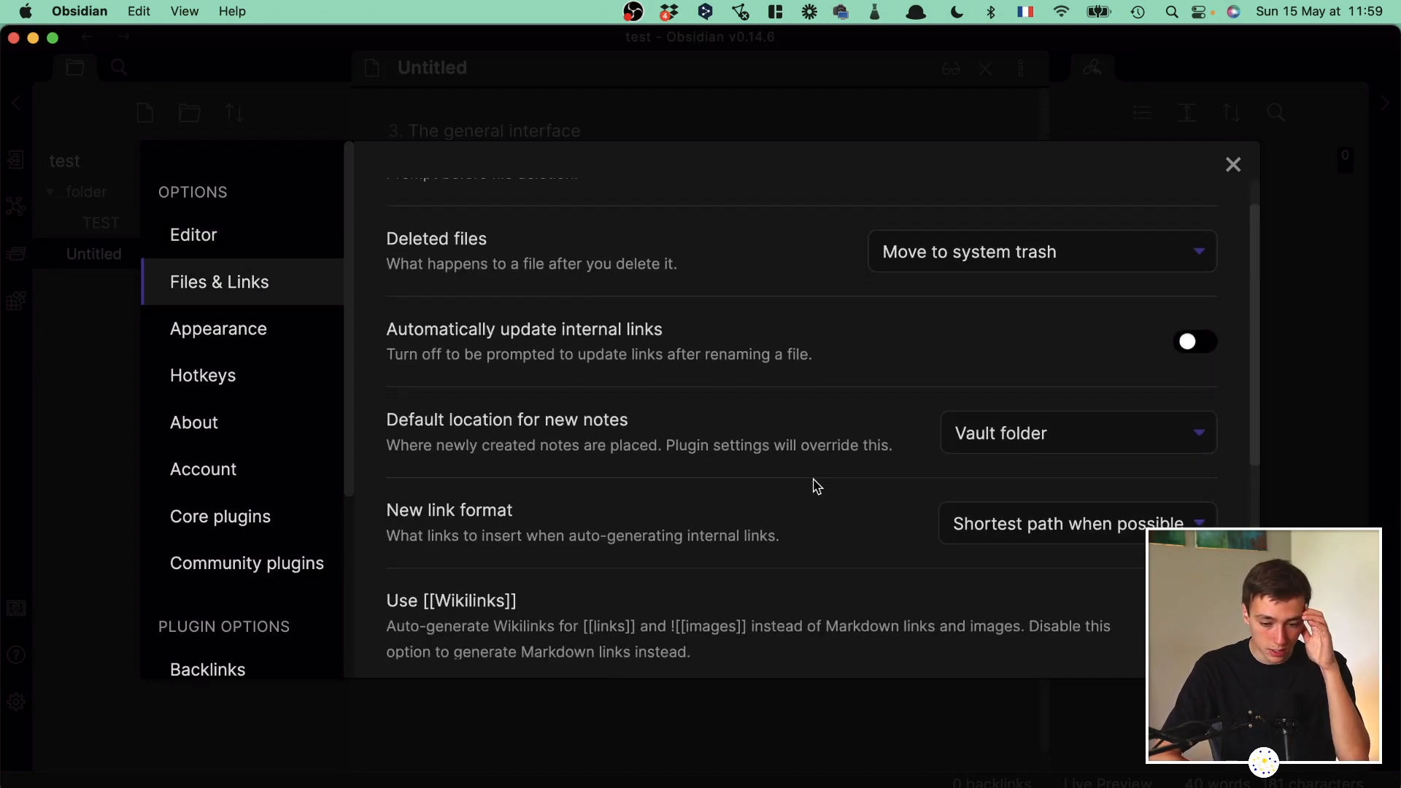
{"action": "scroll", "coordinate": [815, 483], "scroll_direction": "up", "scroll_amount": 1}
{"action": "scroll", "coordinate": [848, 347], "scroll_direction": "down", "scroll_amount": 1}
{"action": "scroll", "coordinate": [850, 349], "scroll_direction": "down", "scroll_amount": 3}
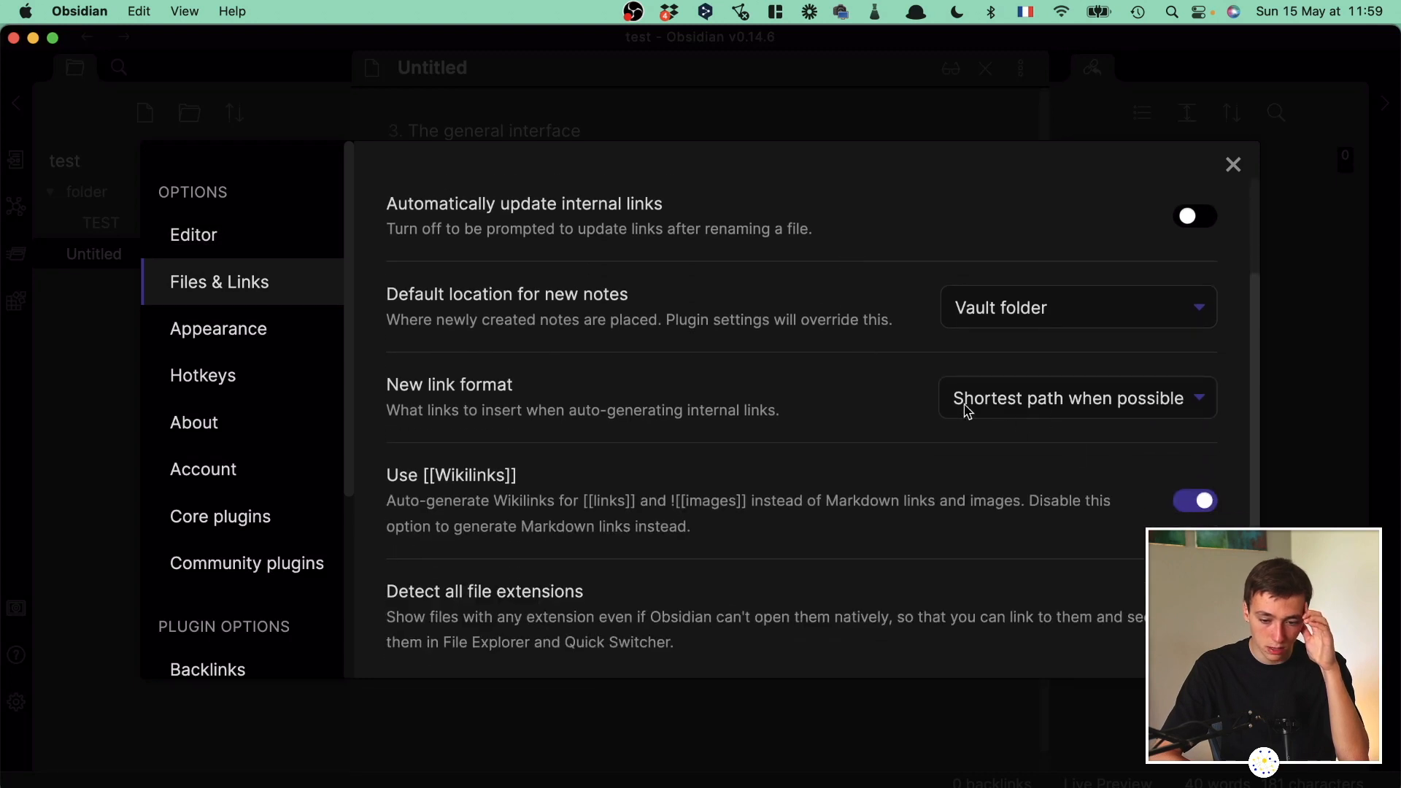
View the available choices for the new link format and the default location for new notes, then close the settings.
{"action": "left_click", "coordinate": [1009, 405]}
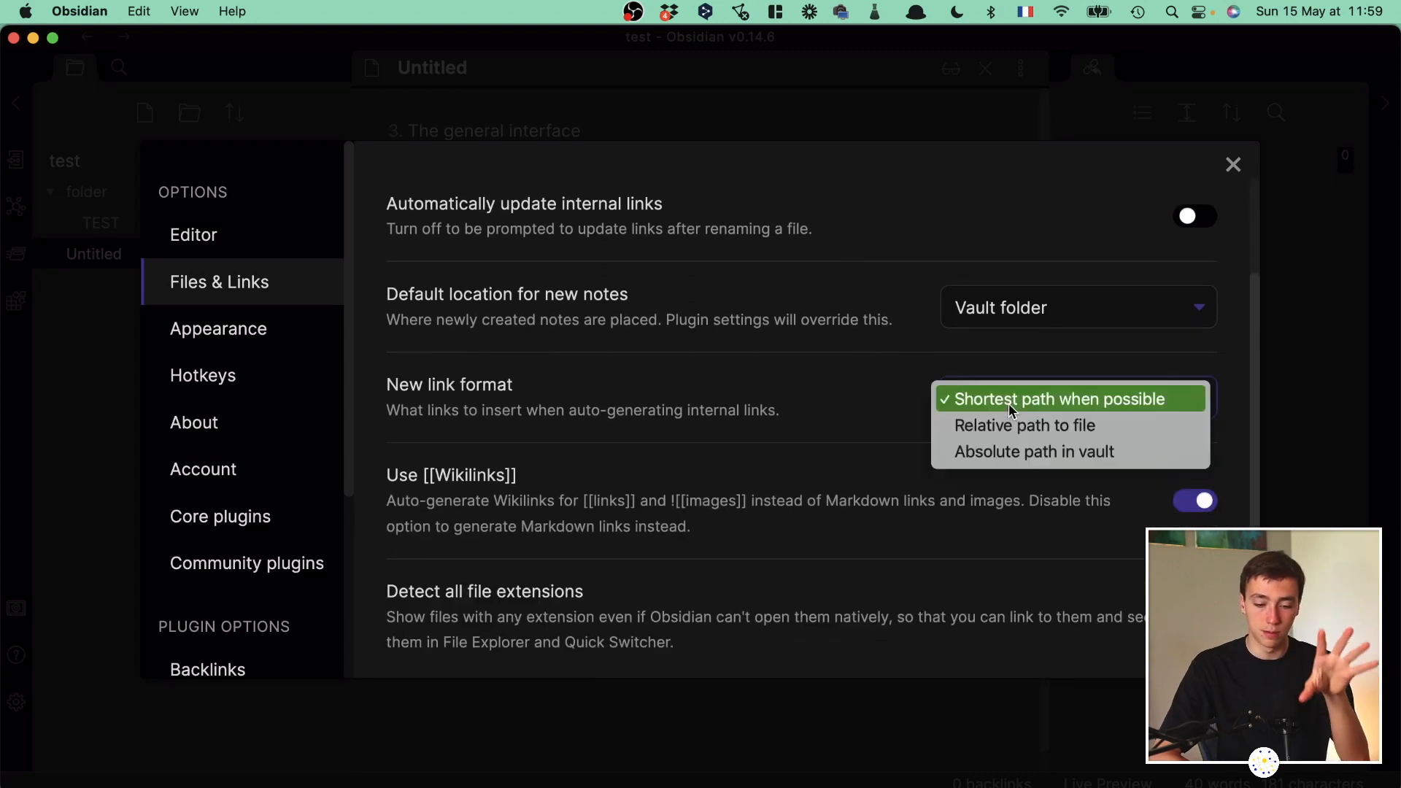
{"action": "left_click", "coordinate": [776, 369]}
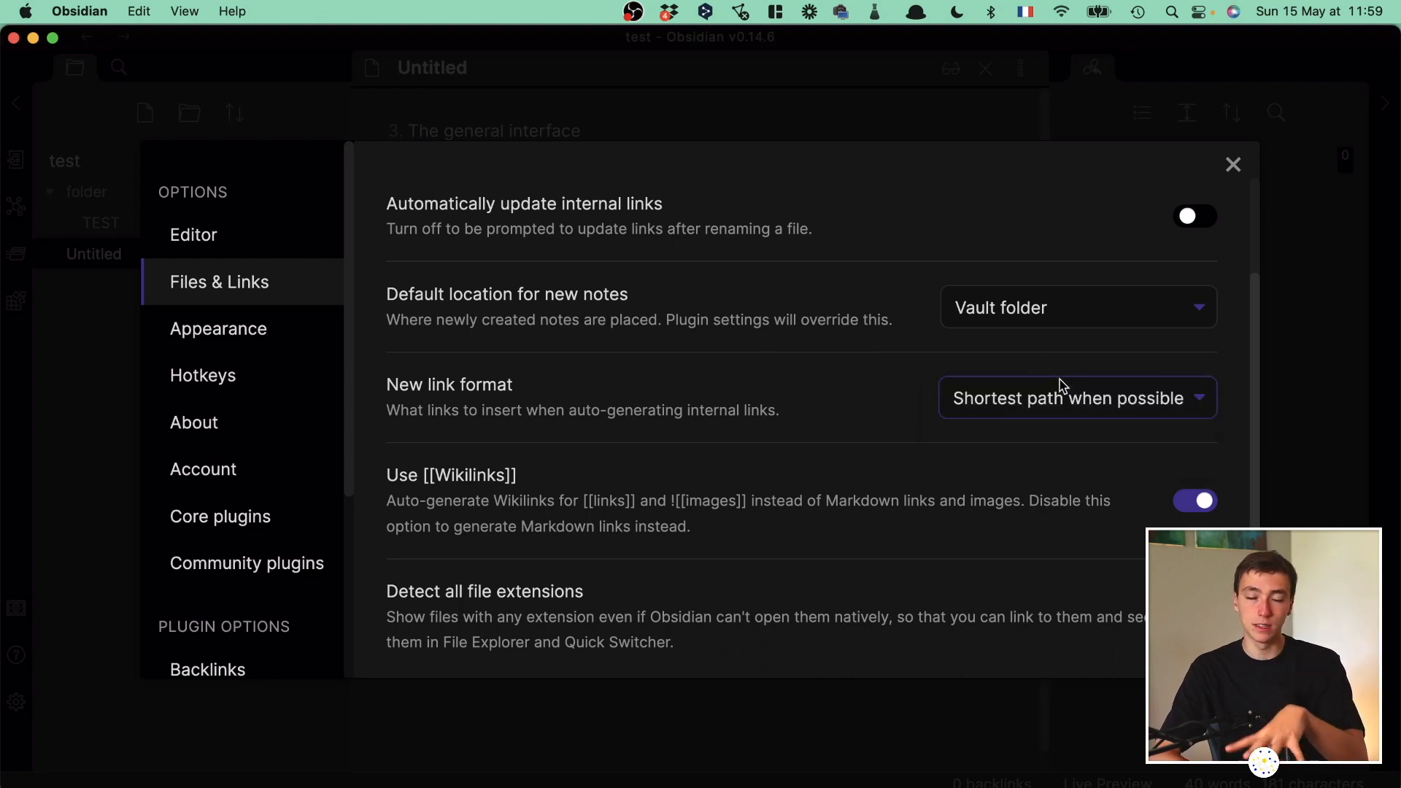
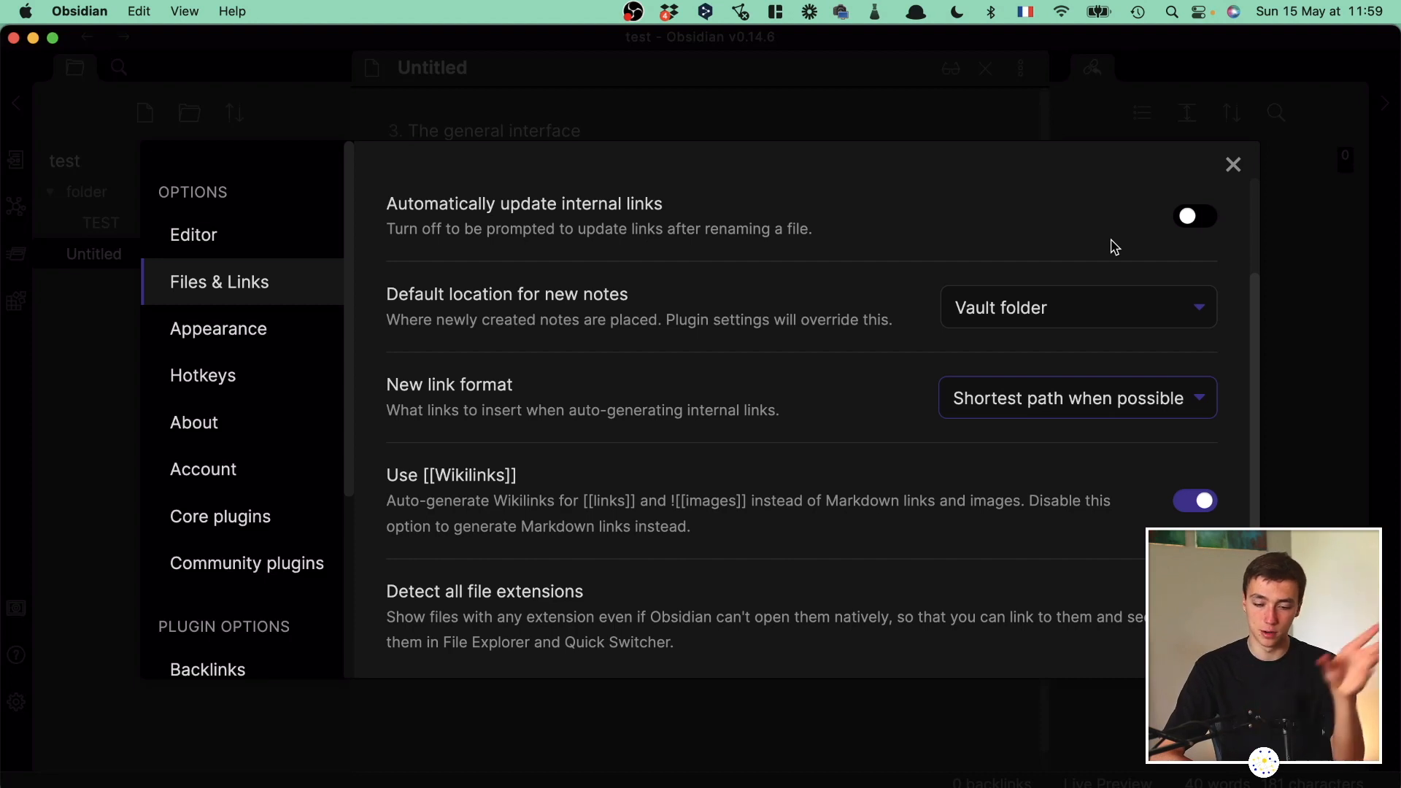
{"action": "scroll", "coordinate": [837, 330], "scroll_direction": "down", "scroll_amount": 1}
{"action": "left_click", "coordinate": [948, 277]}
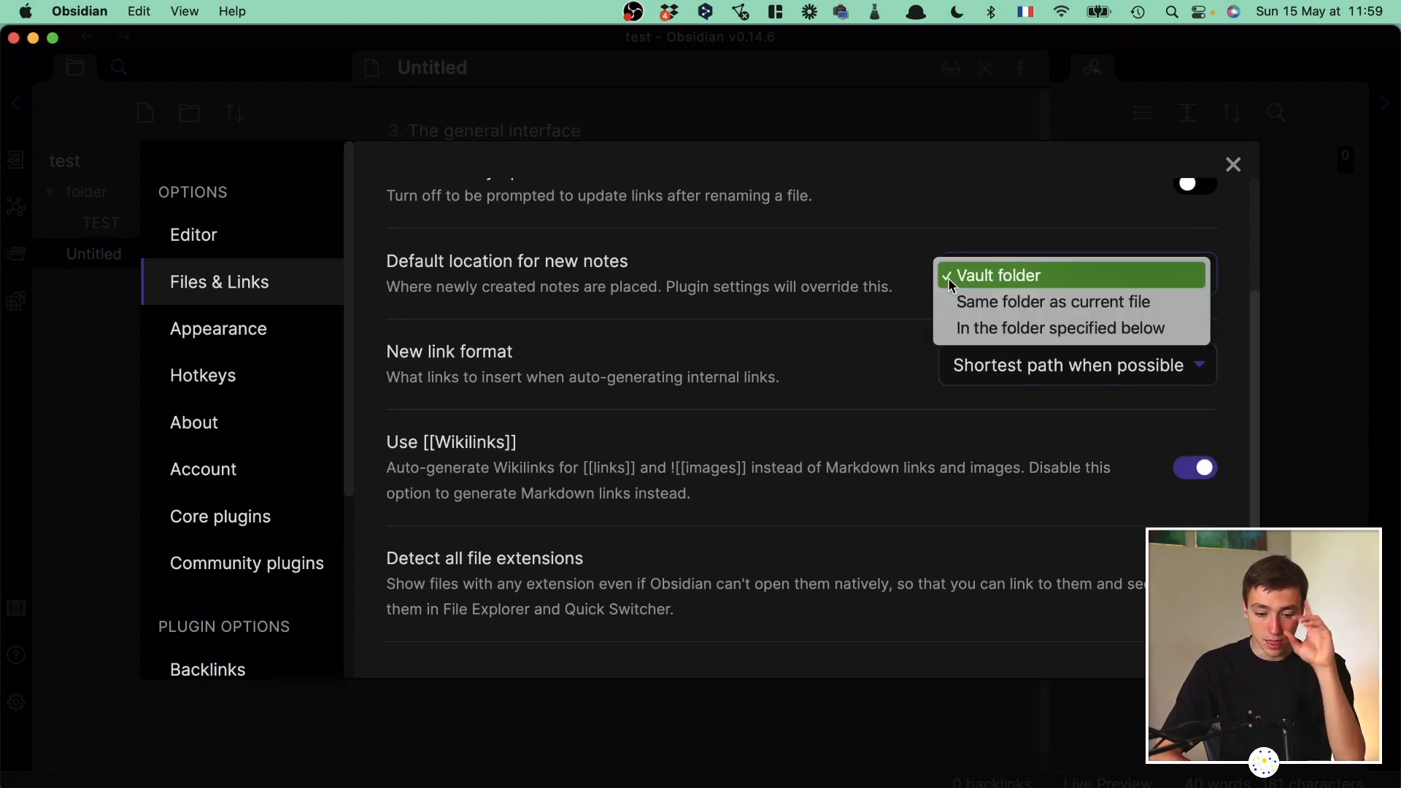
{"action": "left_click", "coordinate": [741, 295]}
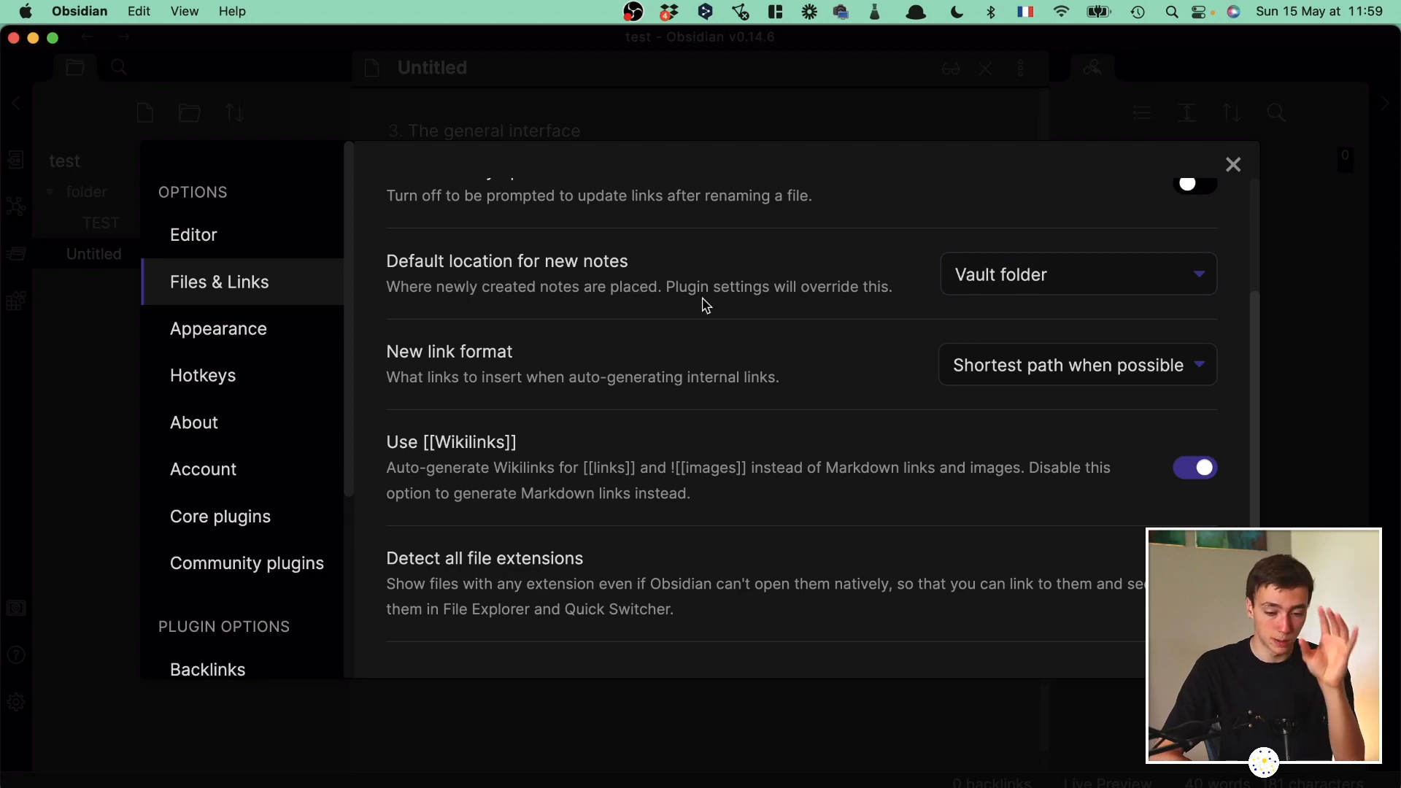
{"action": "left_click", "coordinate": [1238, 170]}
Switch to the Dropbox vault window, show its file list, collapse and reopen the 6 GARDEN folder, and browse its notes.
{"action": "key", "text": "ctrl+Up"}
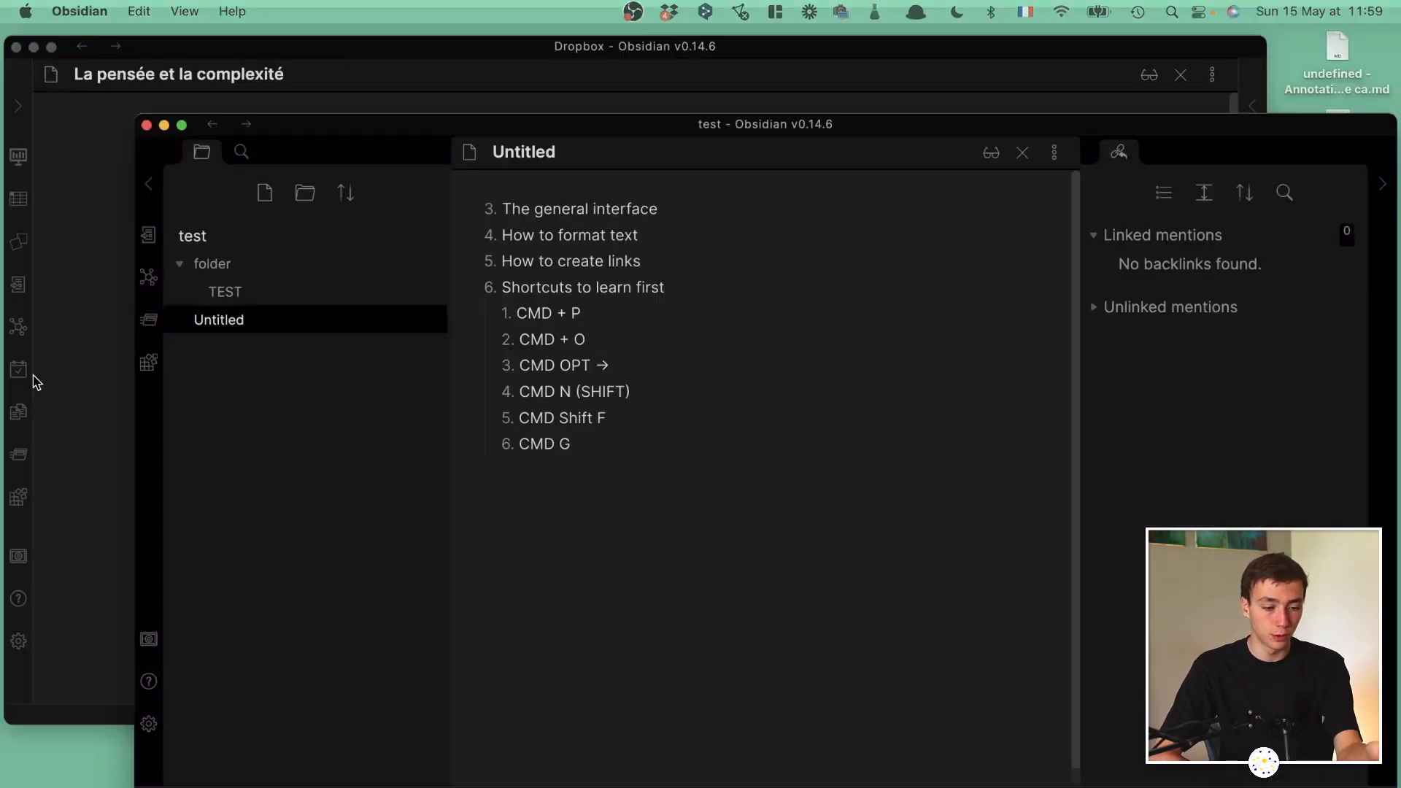
{"action": "left_click", "coordinate": [388, 330]}
{"action": "left_click", "coordinate": [15, 103]}
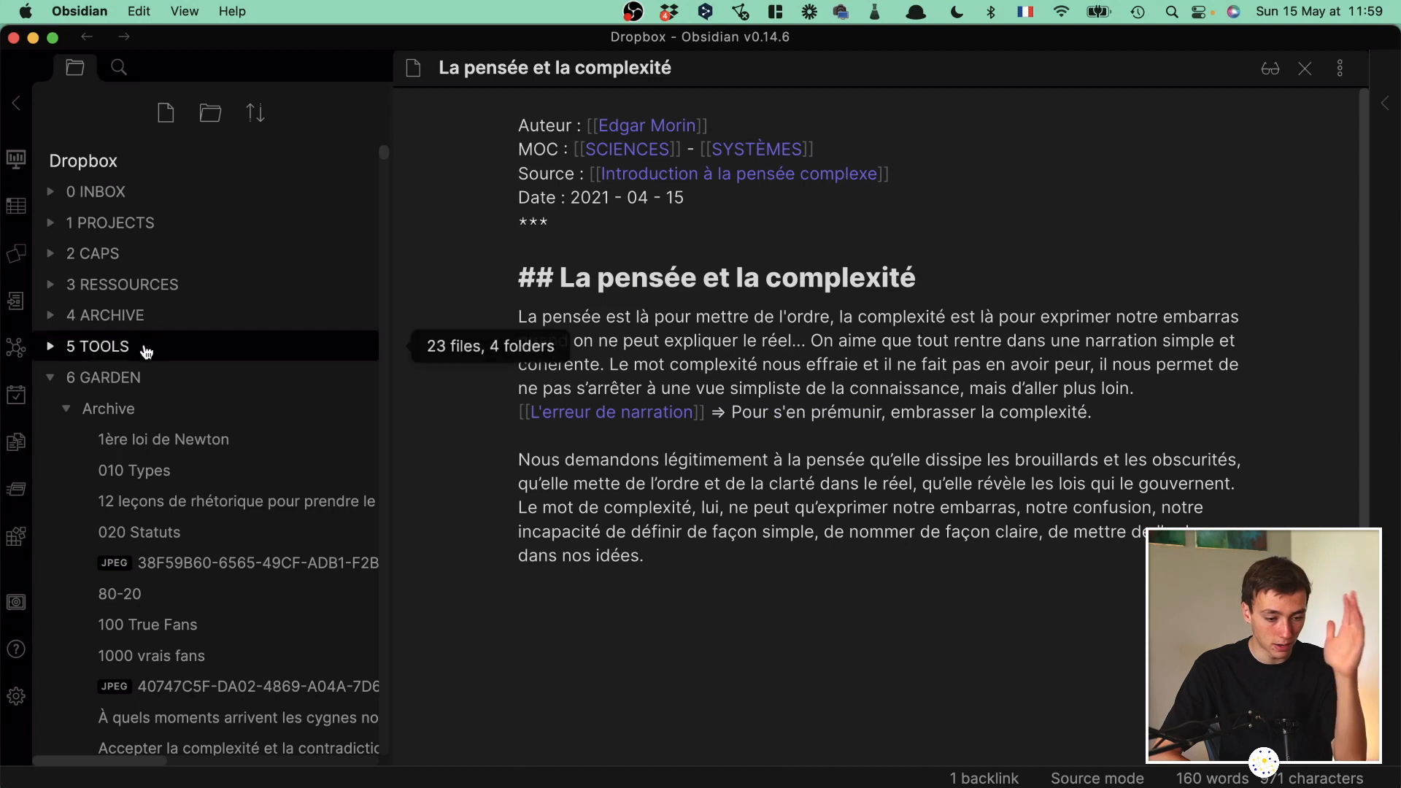
{"action": "left_click", "coordinate": [172, 380]}
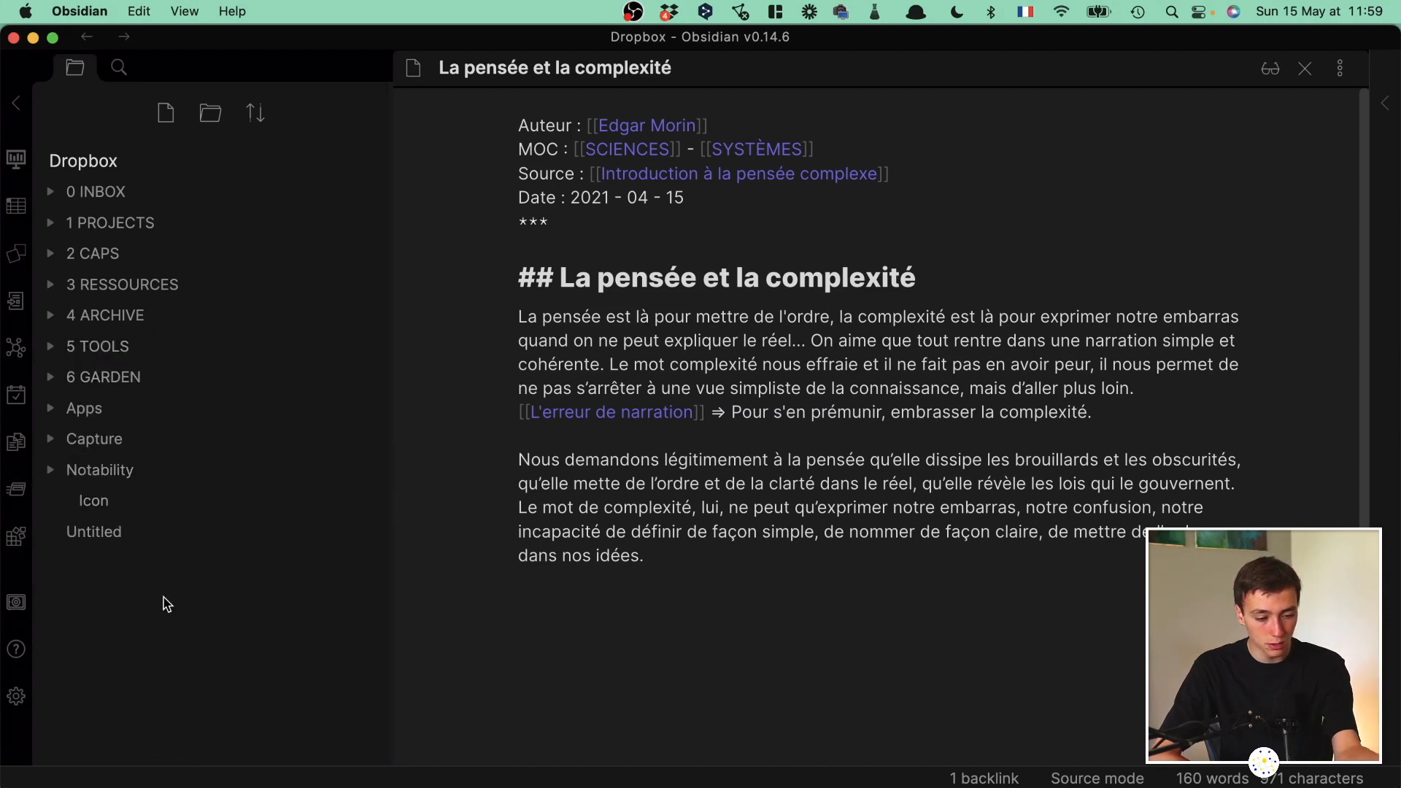
{"action": "left_click", "coordinate": [103, 377]}
{"action": "scroll", "coordinate": [201, 664], "scroll_direction": "down", "scroll_amount": 15}
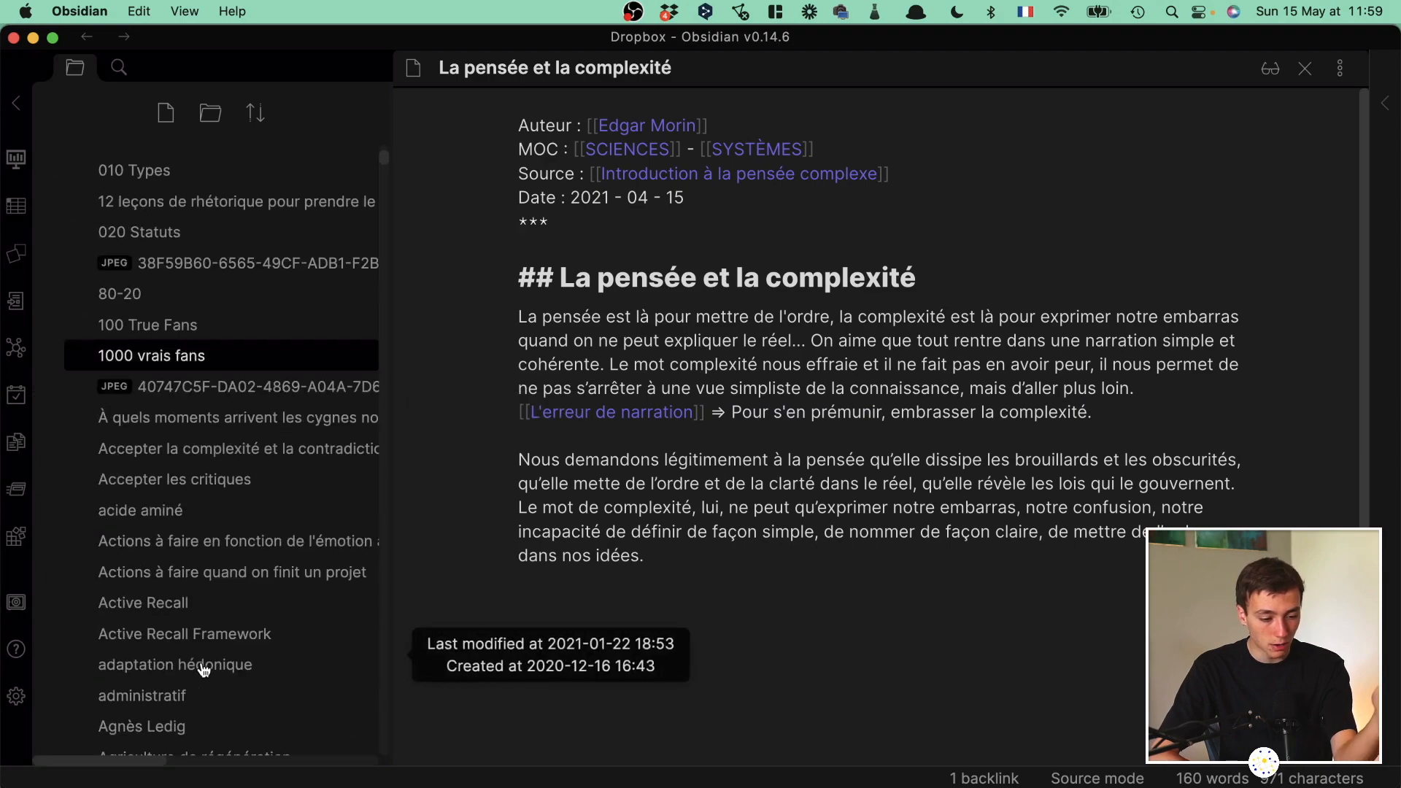
{"action": "scroll", "coordinate": [202, 670], "scroll_direction": "down", "scroll_amount": 20}
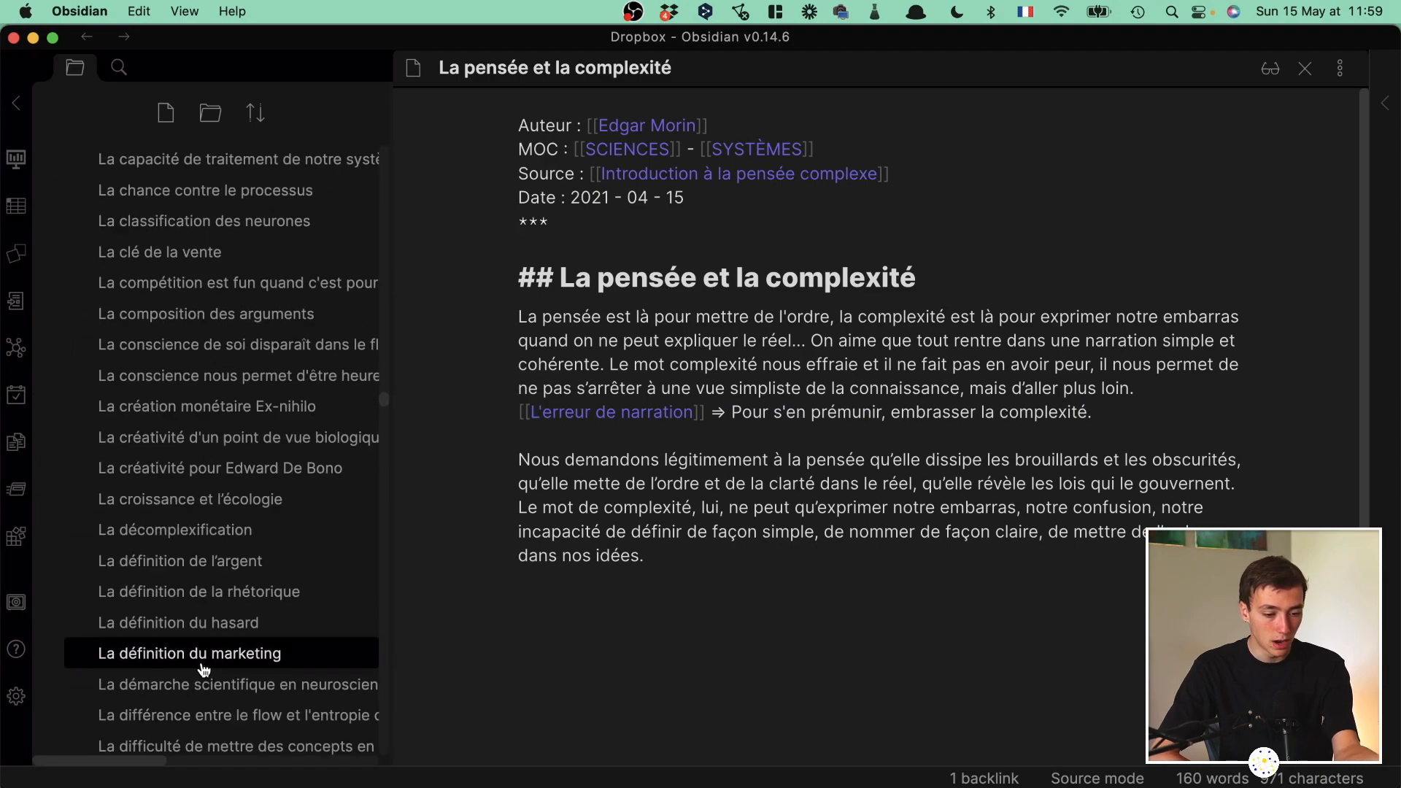
{"action": "scroll", "coordinate": [203, 670], "scroll_direction": "up", "scroll_amount": 20}
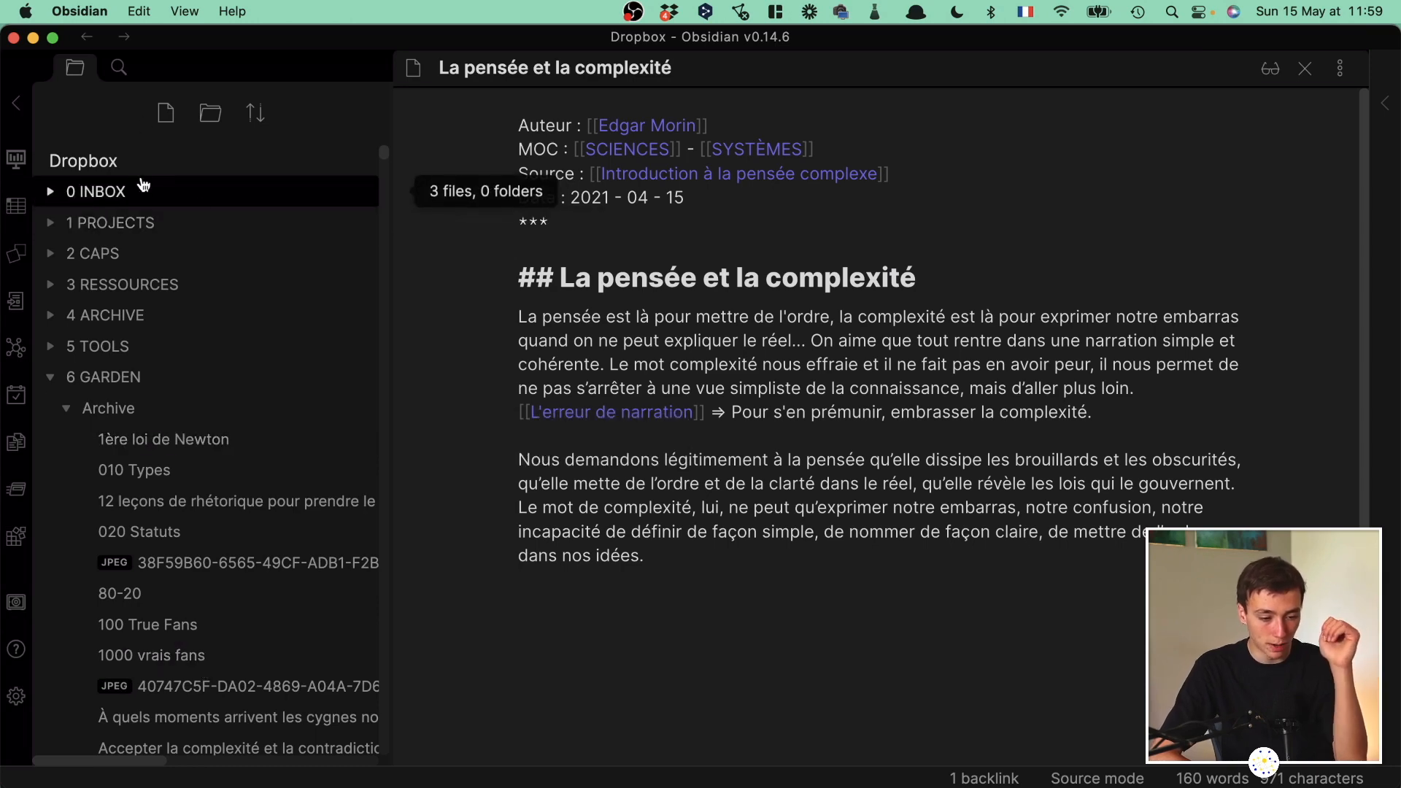
Return to the test vault and view the Files & Links choices for deleted files and the default location for new notes.
{"action": "key", "text": "ctrl+Up"}
{"action": "left_click", "coordinate": [372, 715]}
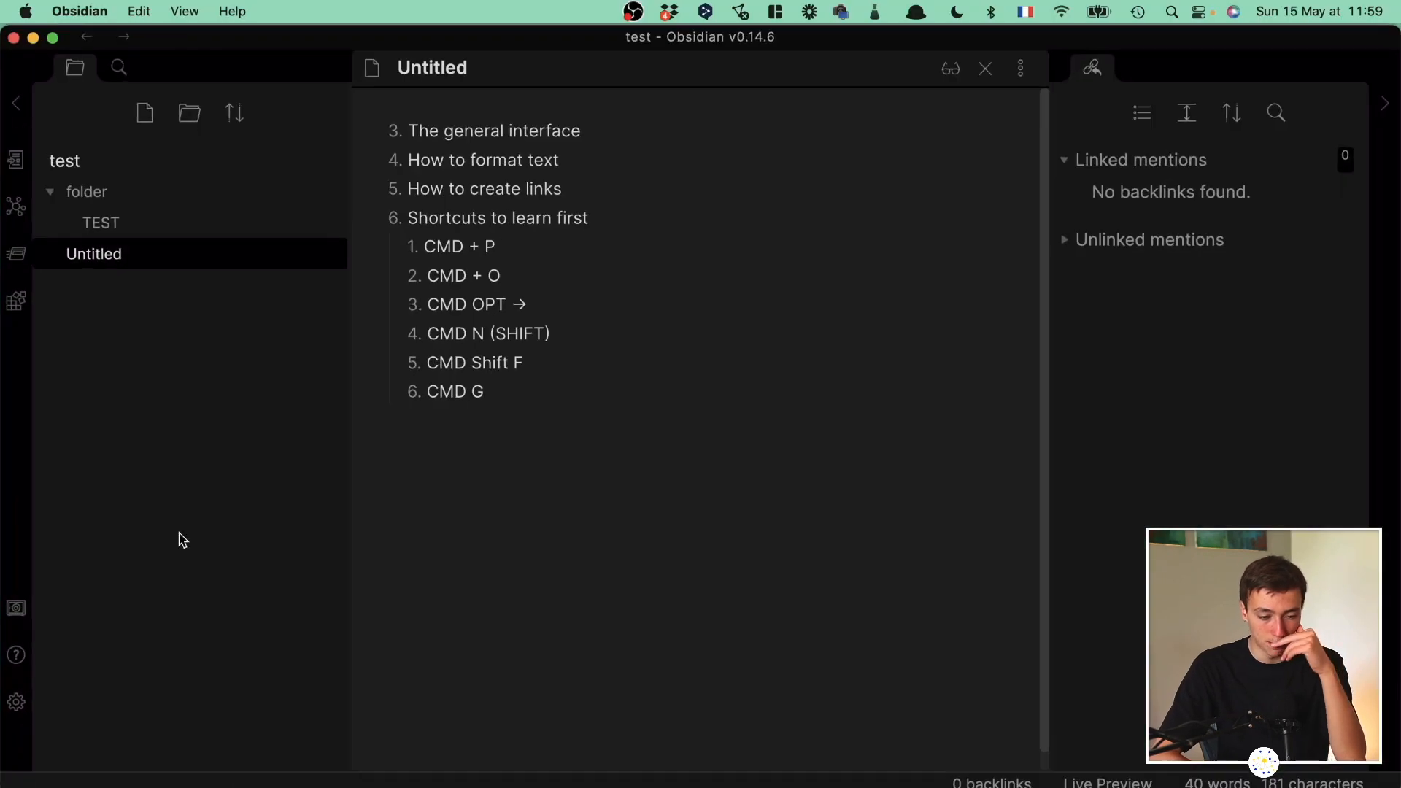
{"action": "left_click", "coordinate": [16, 702]}
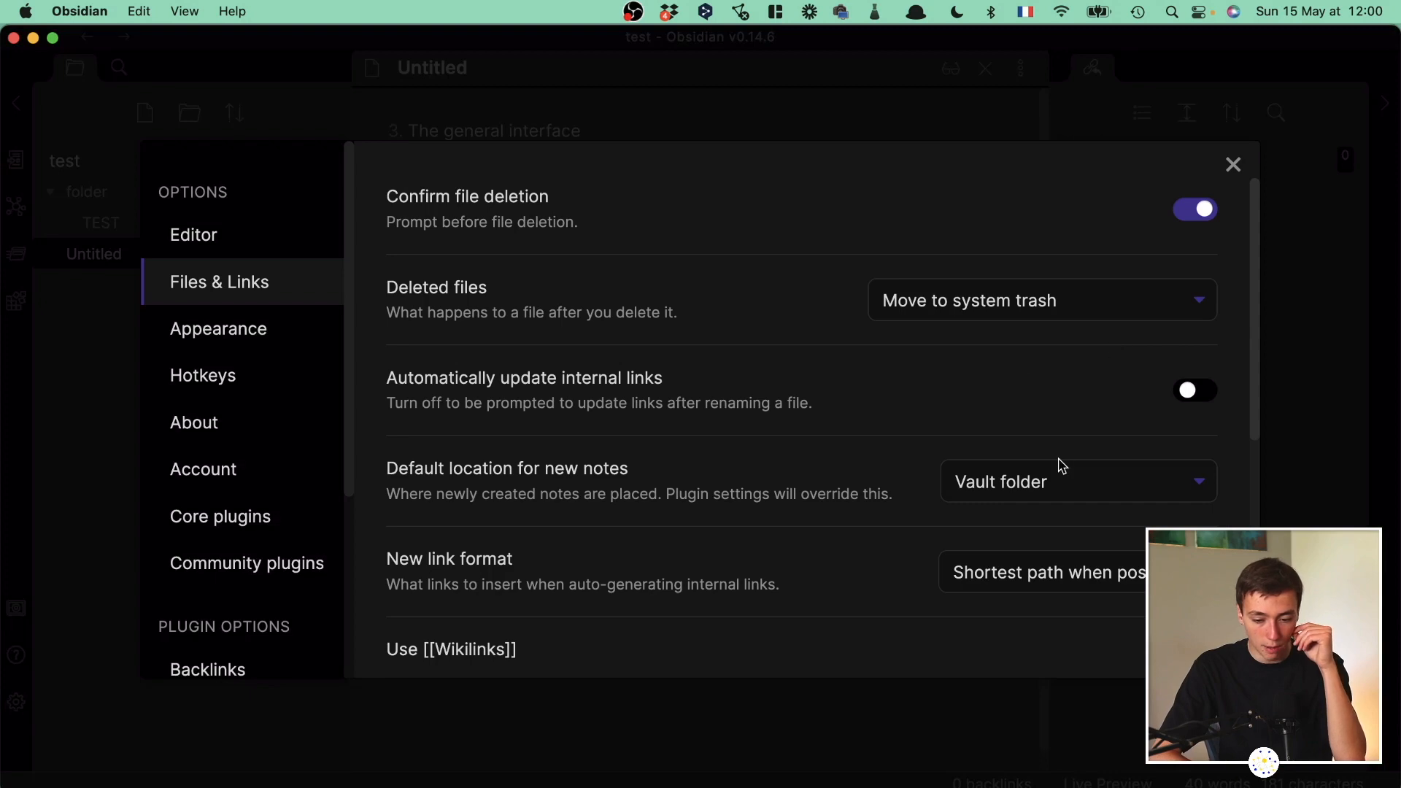
{"action": "left_click", "coordinate": [982, 295]}
{"action": "left_click", "coordinate": [655, 332]}
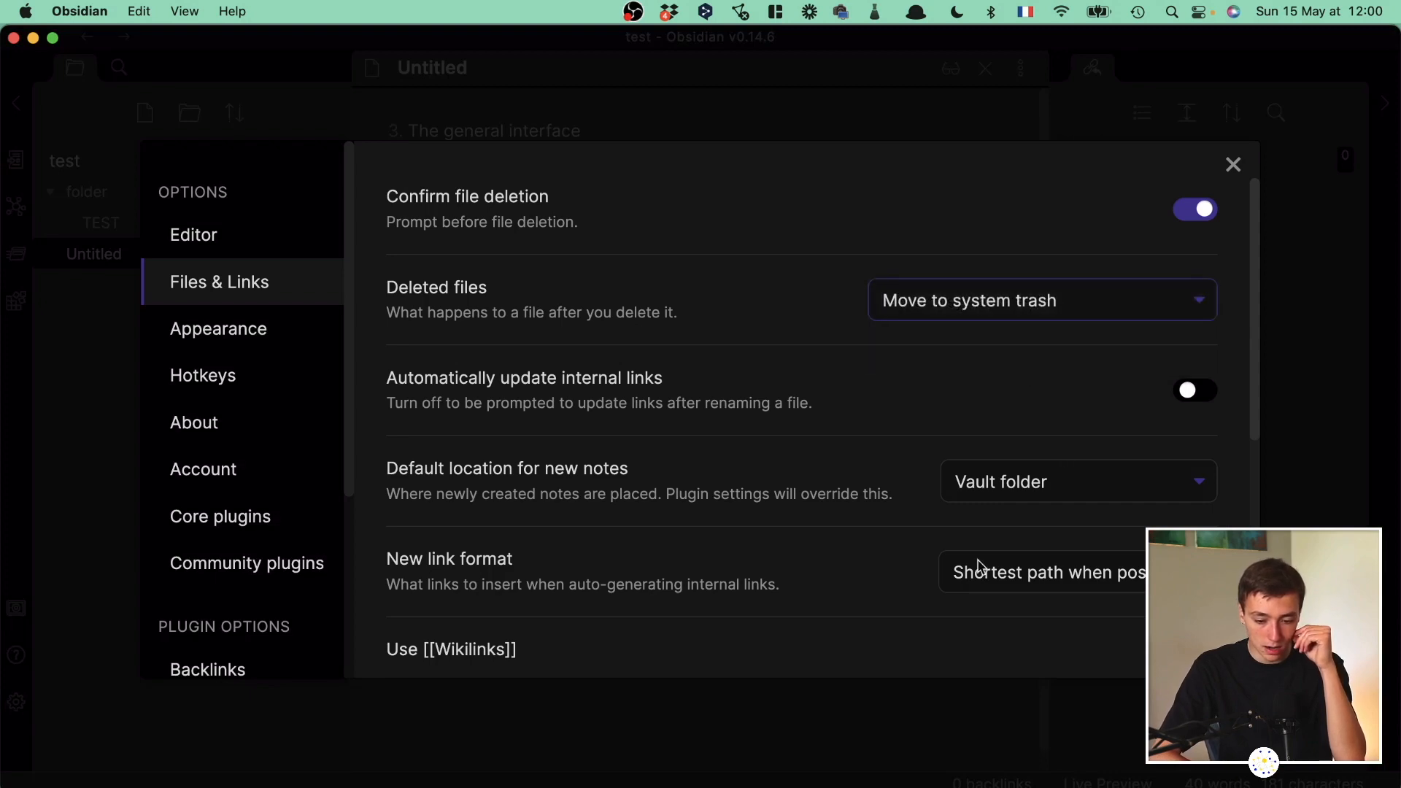
{"action": "left_click", "coordinate": [1065, 494]}
{"action": "left_click", "coordinate": [673, 483]}
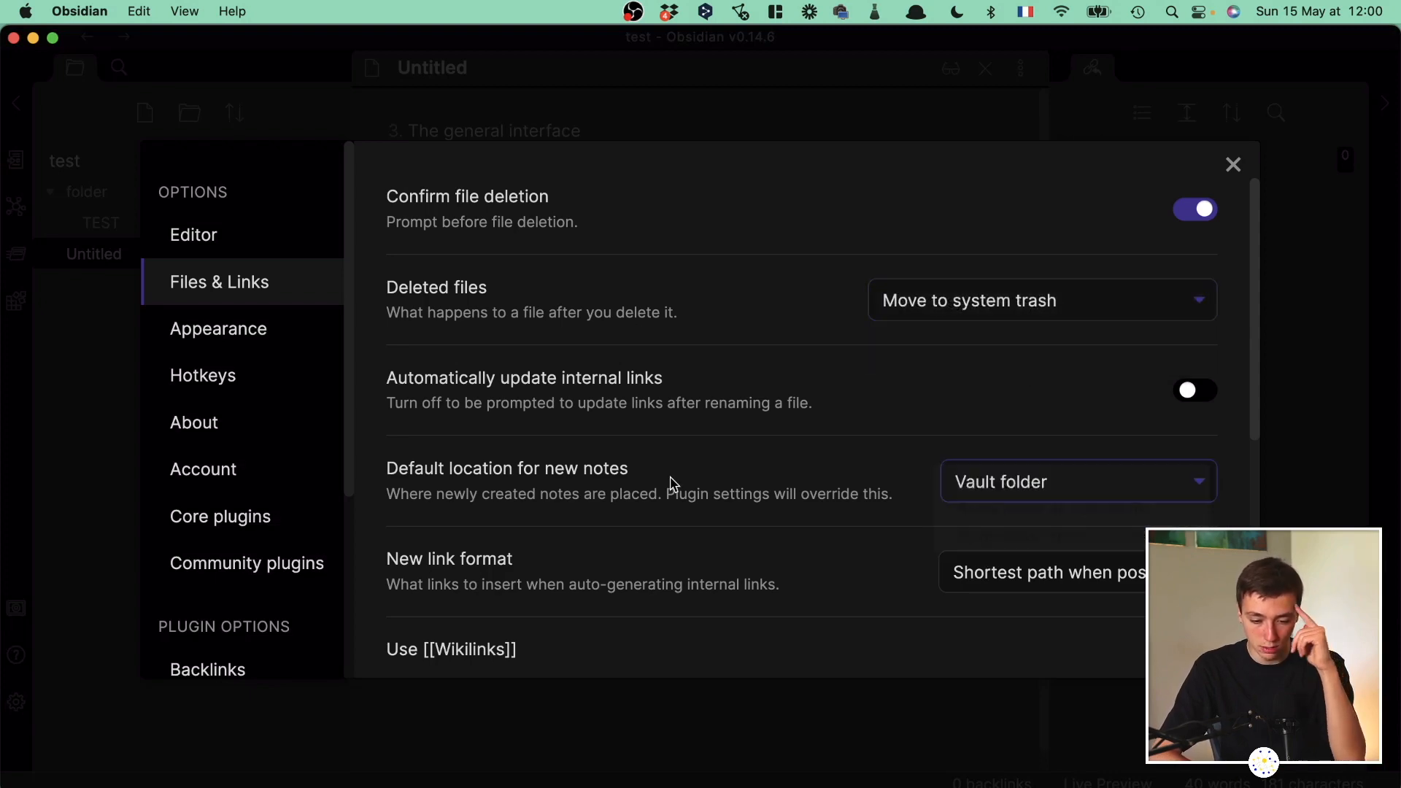
{"action": "scroll", "coordinate": [672, 481], "scroll_direction": "down", "scroll_amount": 5}
Look through the Appearance settings for the base theme, themes and fonts.
{"action": "left_click", "coordinate": [264, 346]}
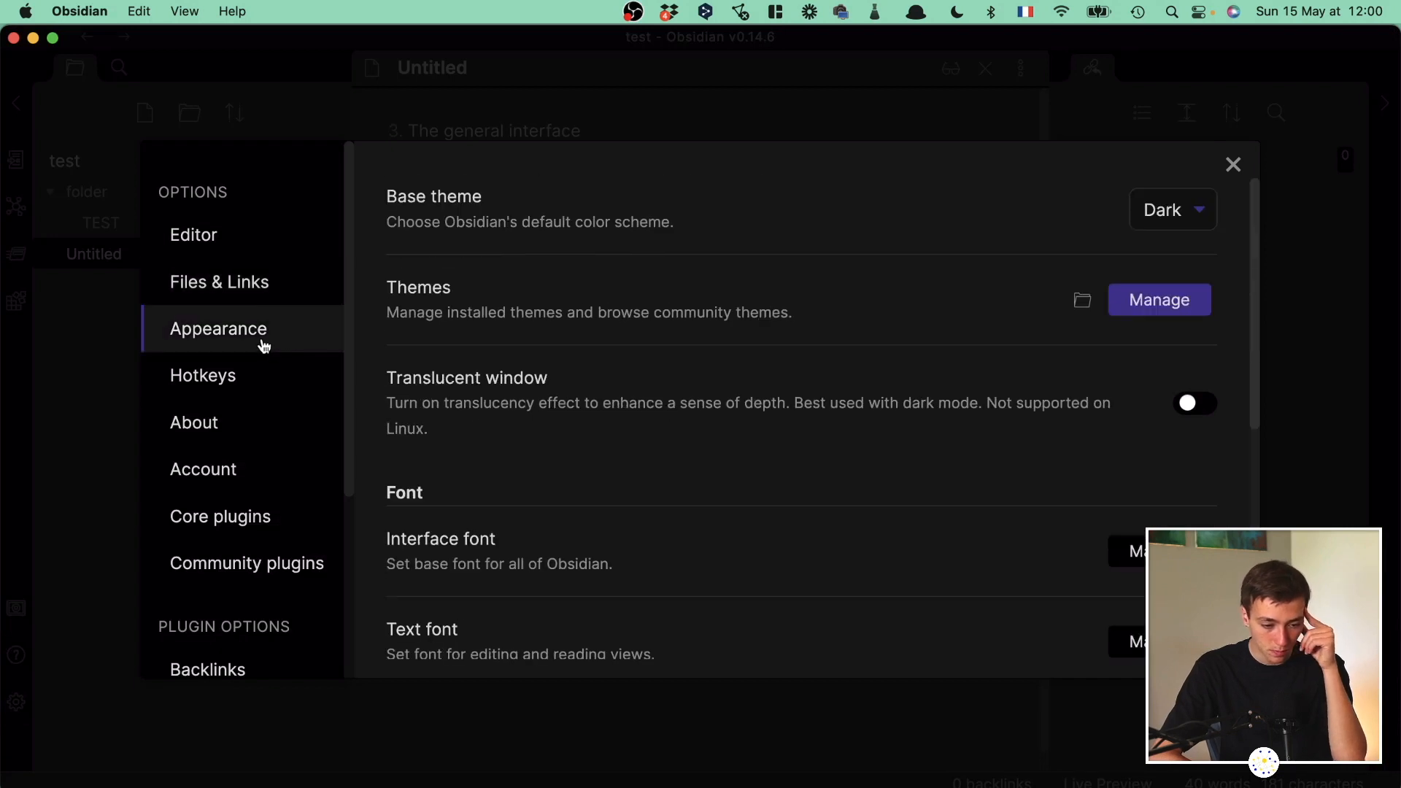
{"action": "scroll", "coordinate": [794, 300], "scroll_direction": "down", "scroll_amount": 5}
{"action": "scroll", "coordinate": [798, 302], "scroll_direction": "up", "scroll_amount": 5}
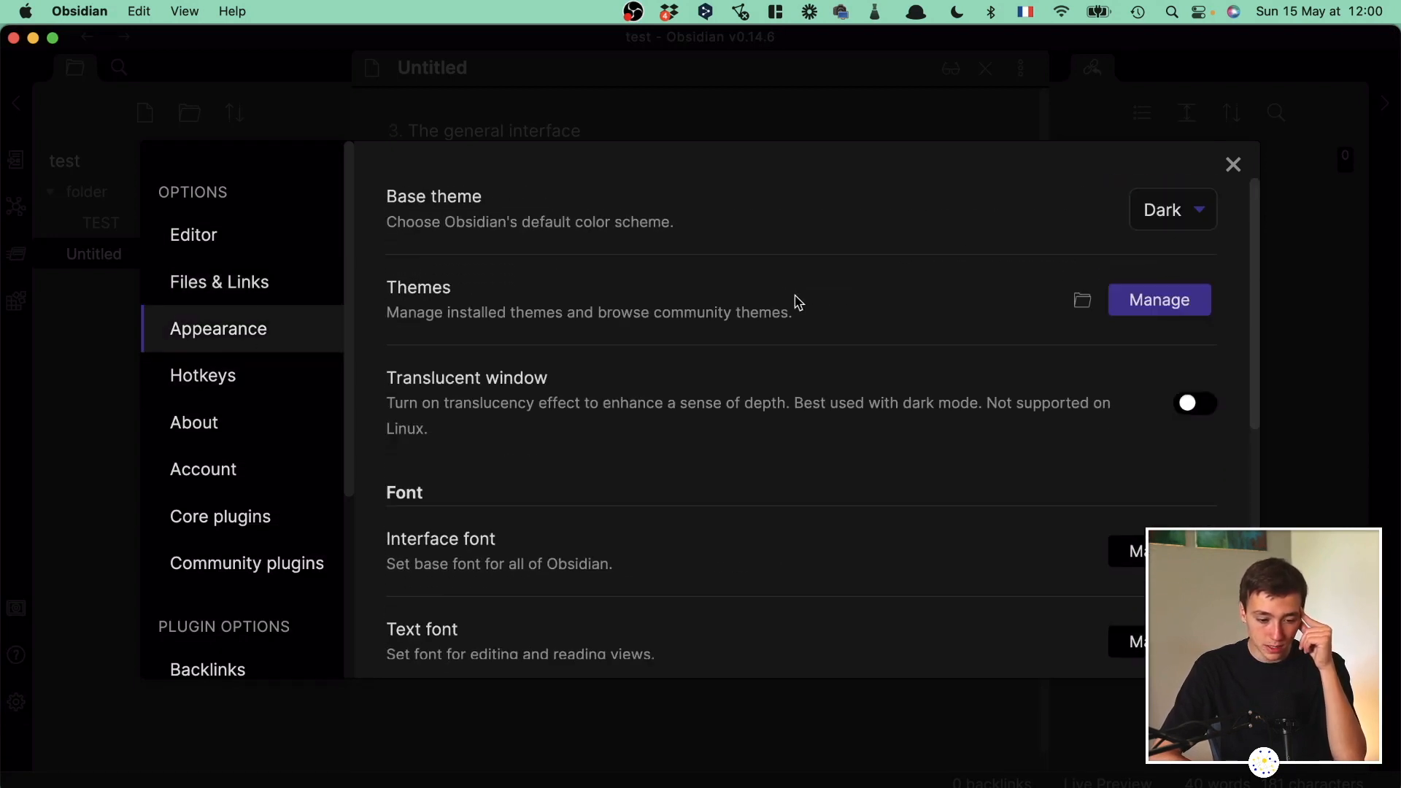
Browse the community themes, apply the Things theme, and close the settings to return to the note.
{"action": "left_click", "coordinate": [1149, 310]}
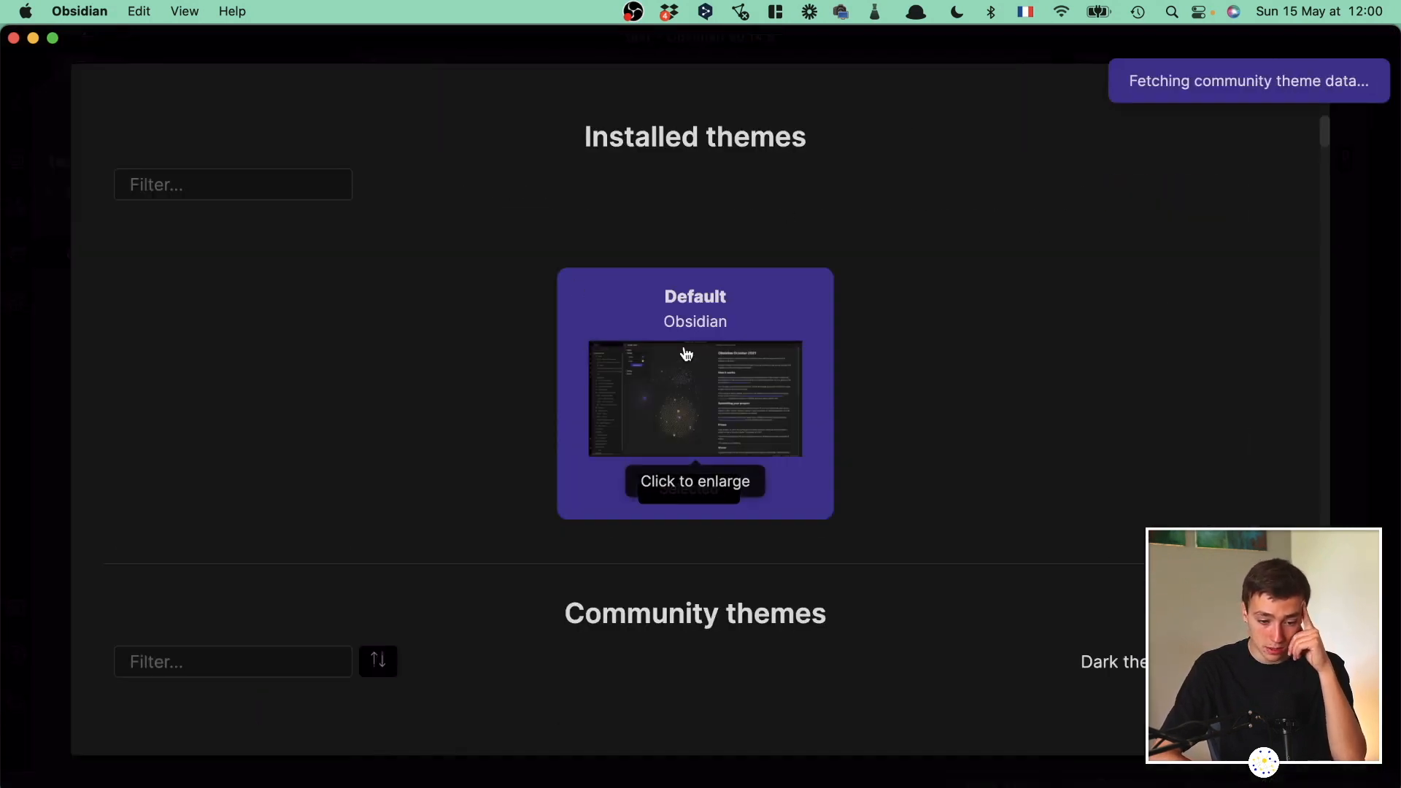
{"action": "scroll", "coordinate": [726, 538], "scroll_direction": "down", "scroll_amount": 1}
{"action": "scroll", "coordinate": [726, 539], "scroll_direction": "down", "scroll_amount": 8}
{"action": "scroll", "coordinate": [726, 538], "scroll_direction": "up", "scroll_amount": 2}
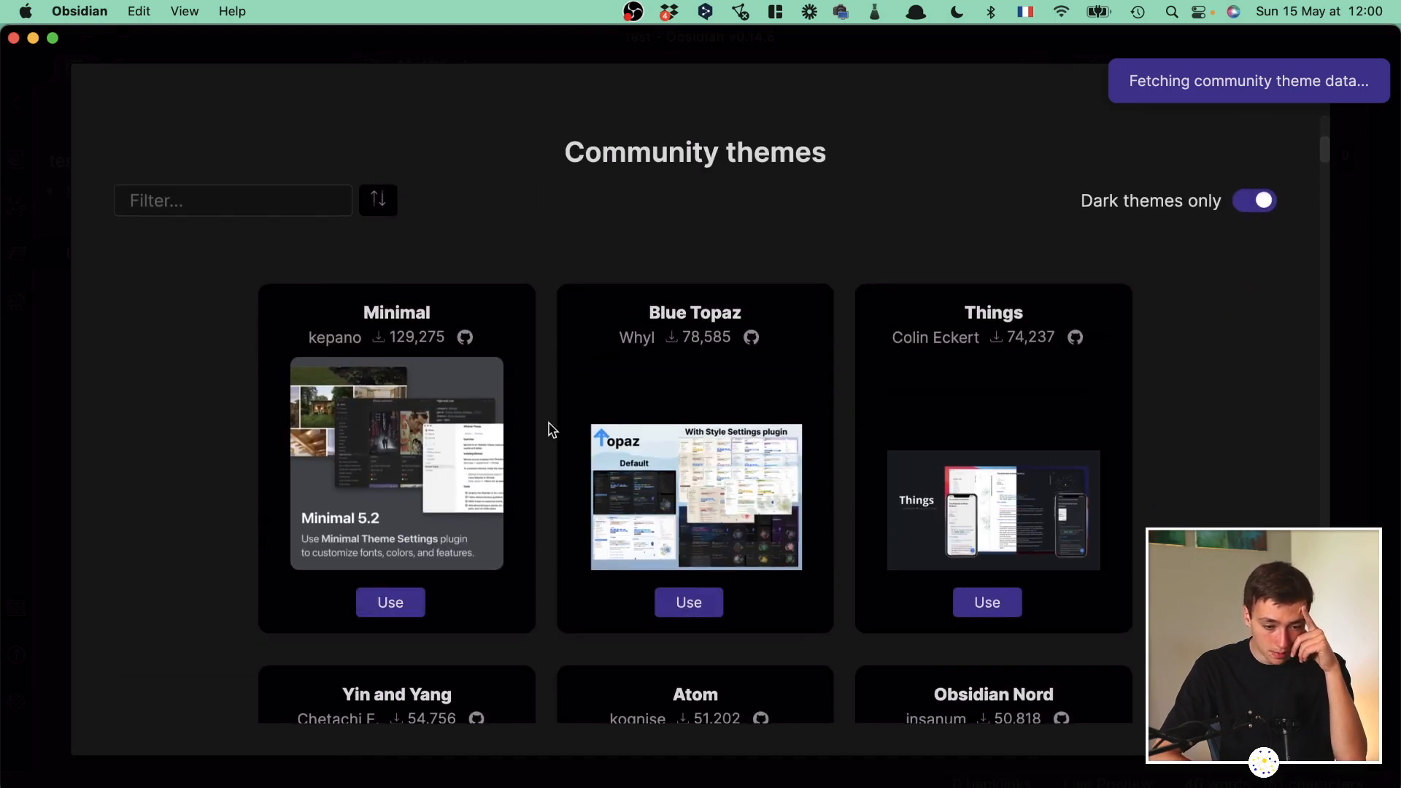
{"action": "scroll", "coordinate": [1188, 414], "scroll_direction": "down", "scroll_amount": 1}
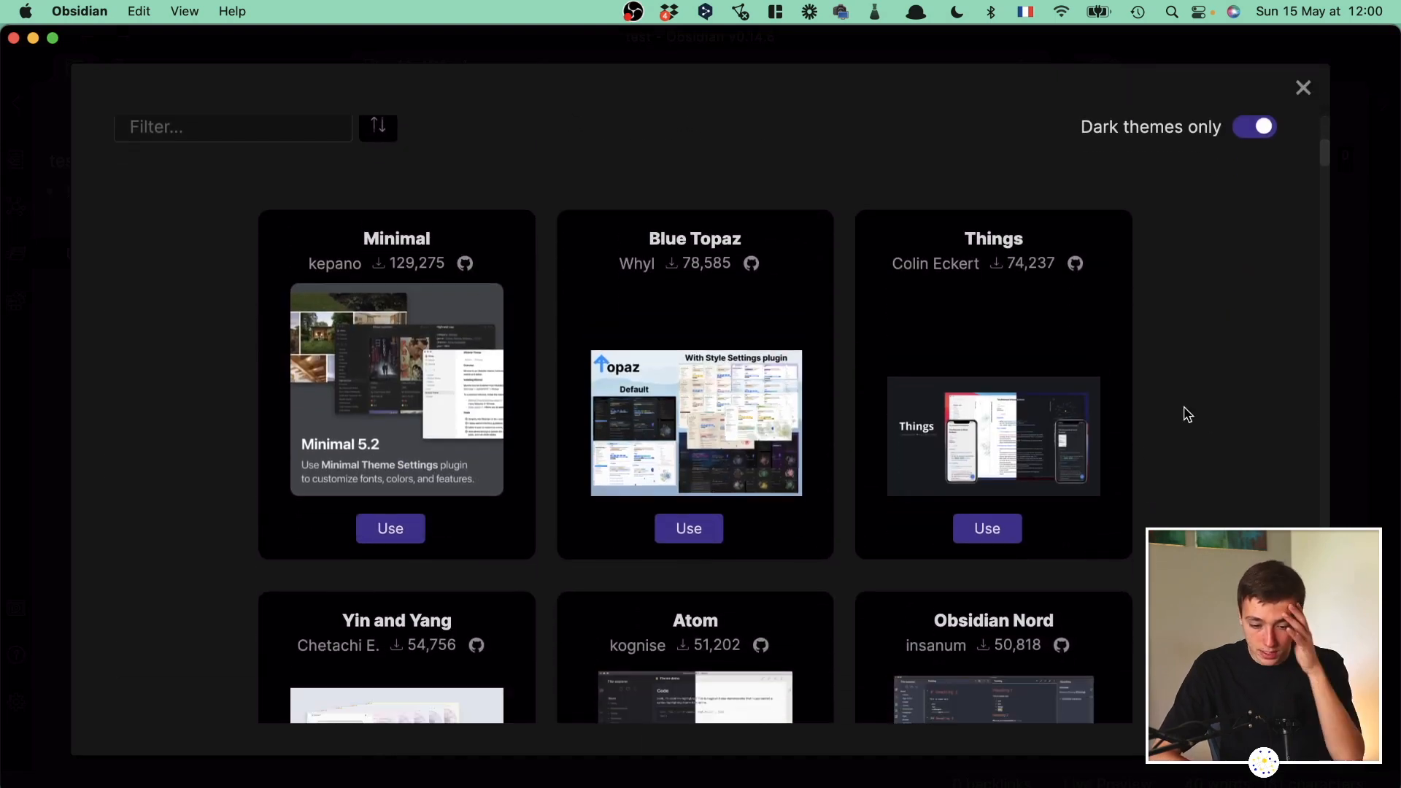
{"action": "left_click", "coordinate": [1000, 531]}
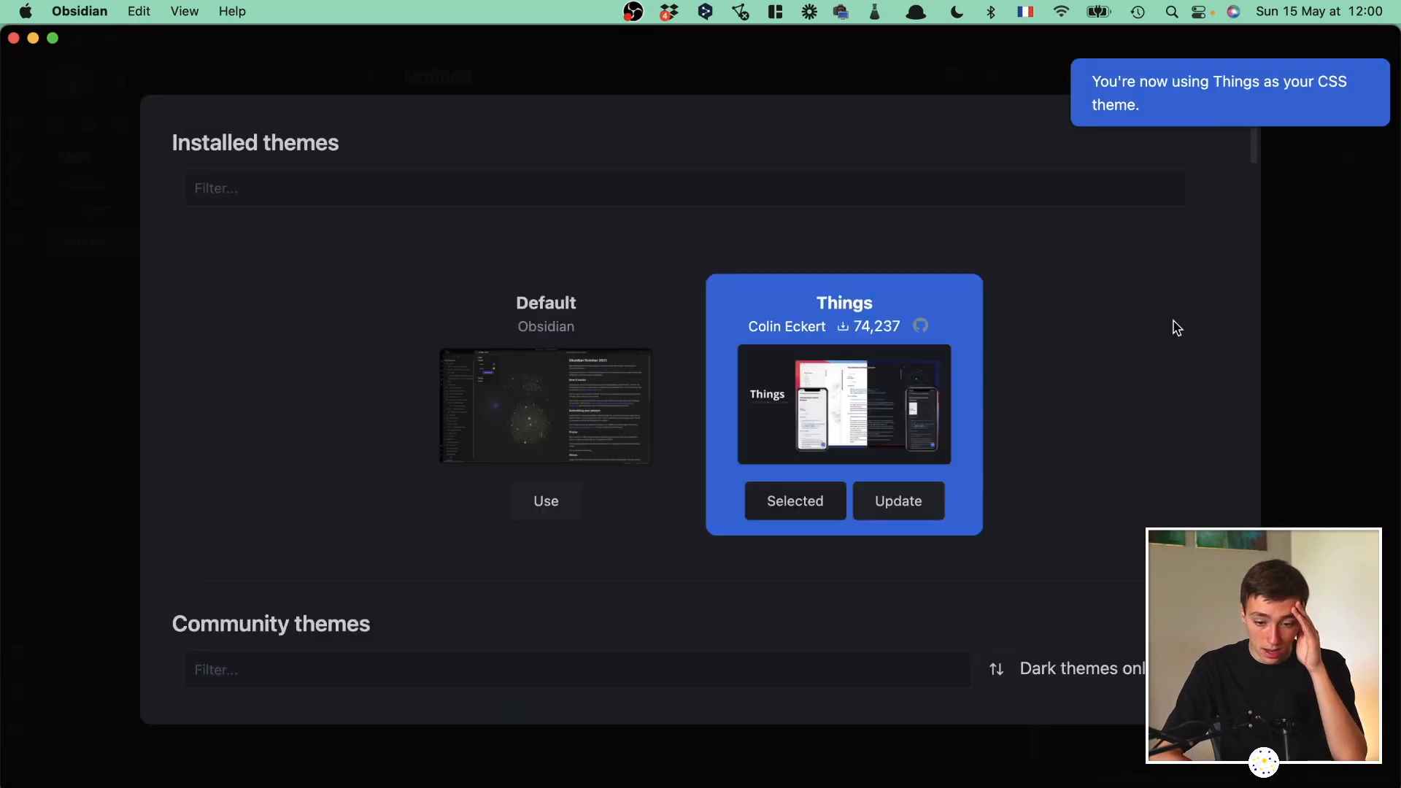
{"action": "left_click", "coordinate": [1313, 327]}
{"action": "scroll", "coordinate": [949, 394], "scroll_direction": "down", "scroll_amount": 2}
{"action": "left_click", "coordinate": [1240, 367]}
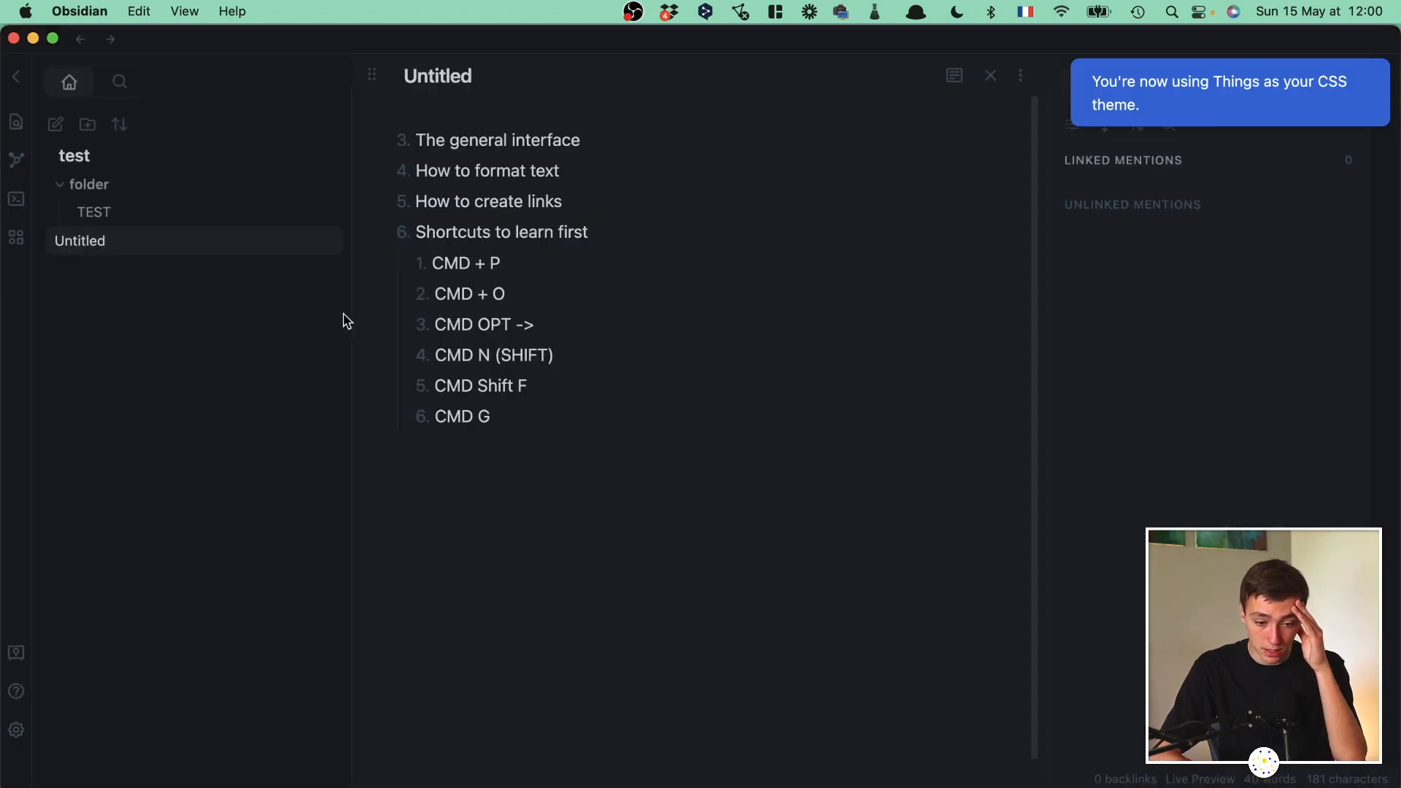
Reopen the settings and look through the Appearance font and CSS snippet options, then the Hotkeys, About and Account pages.
{"action": "left_click", "coordinate": [17, 730]}
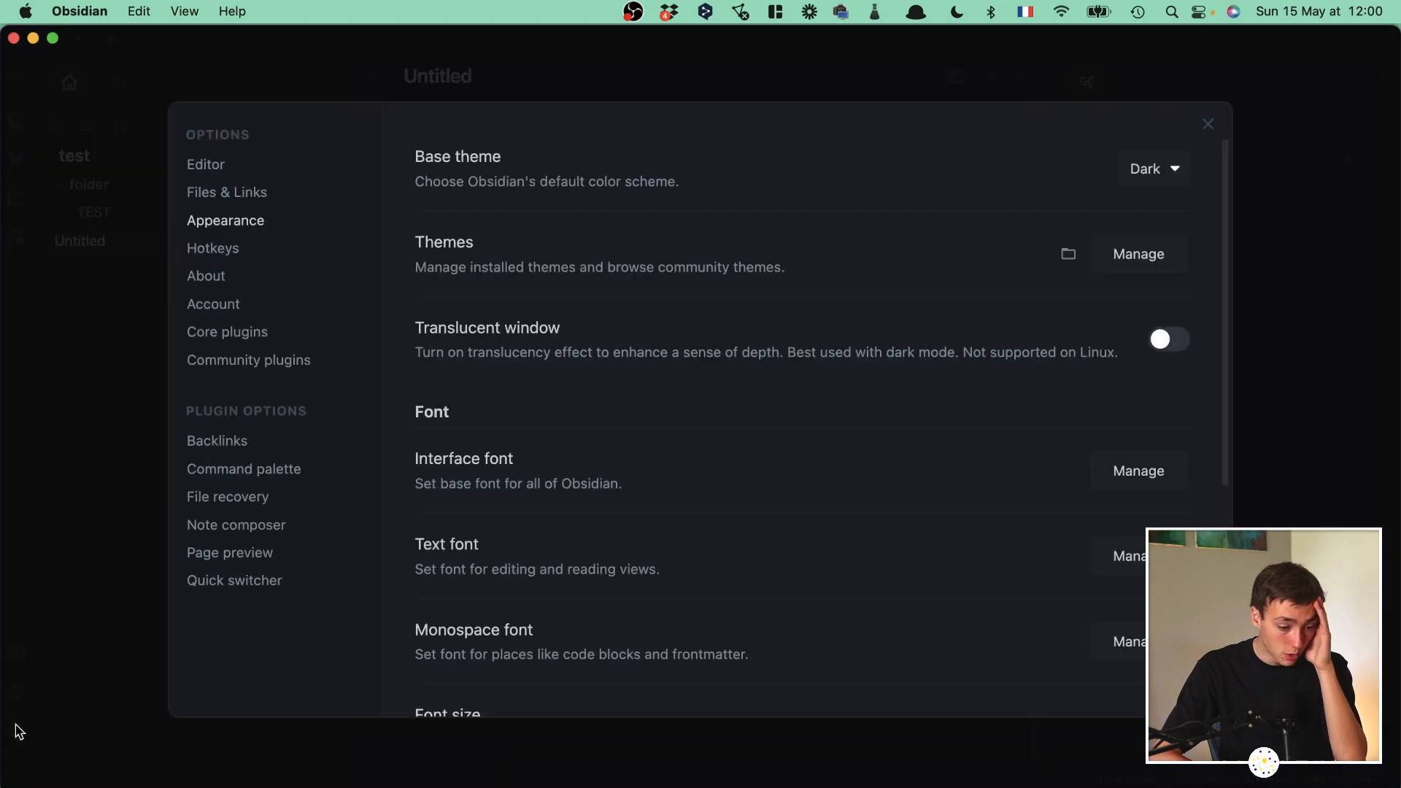
{"action": "scroll", "coordinate": [1000, 282], "scroll_direction": "down", "scroll_amount": 5}
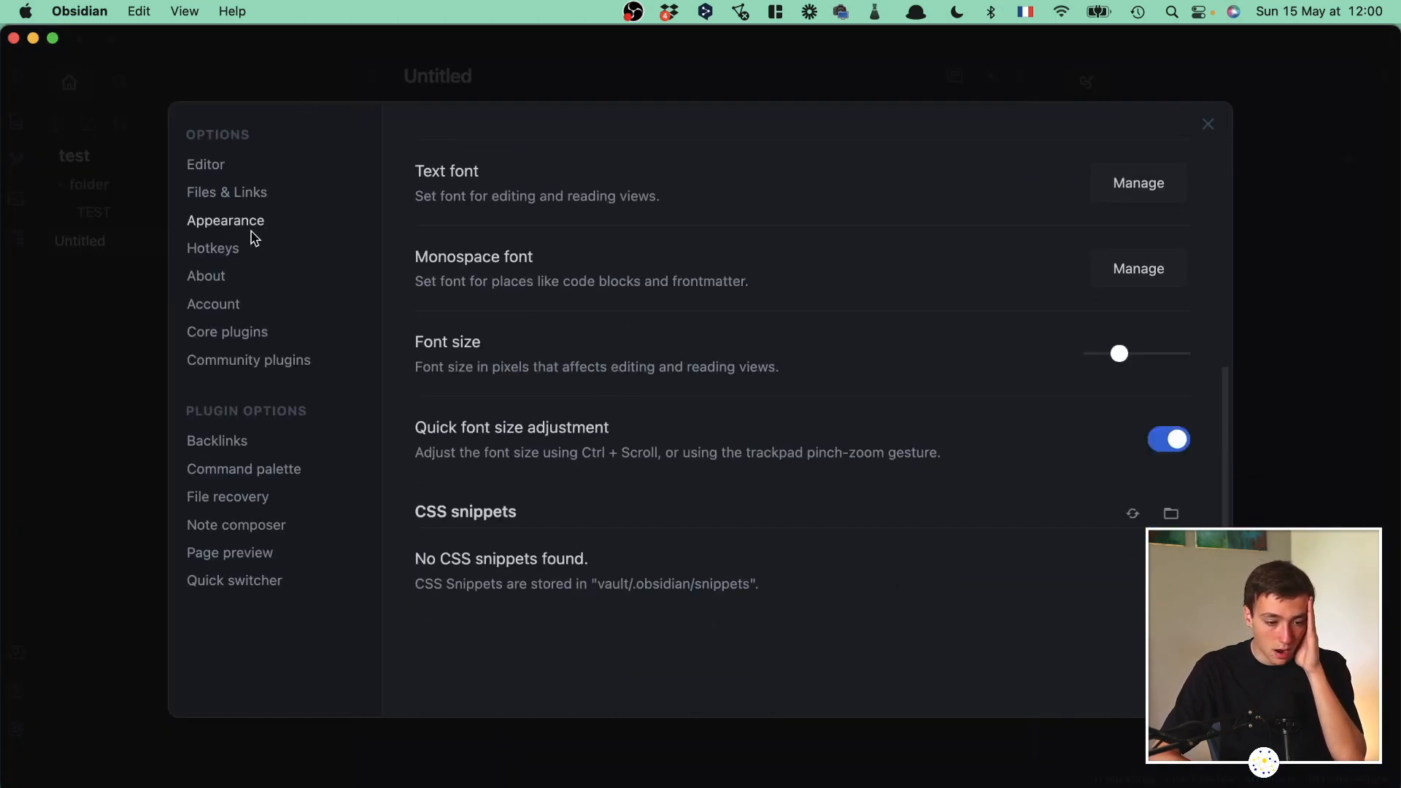
{"action": "left_click", "coordinate": [213, 248]}
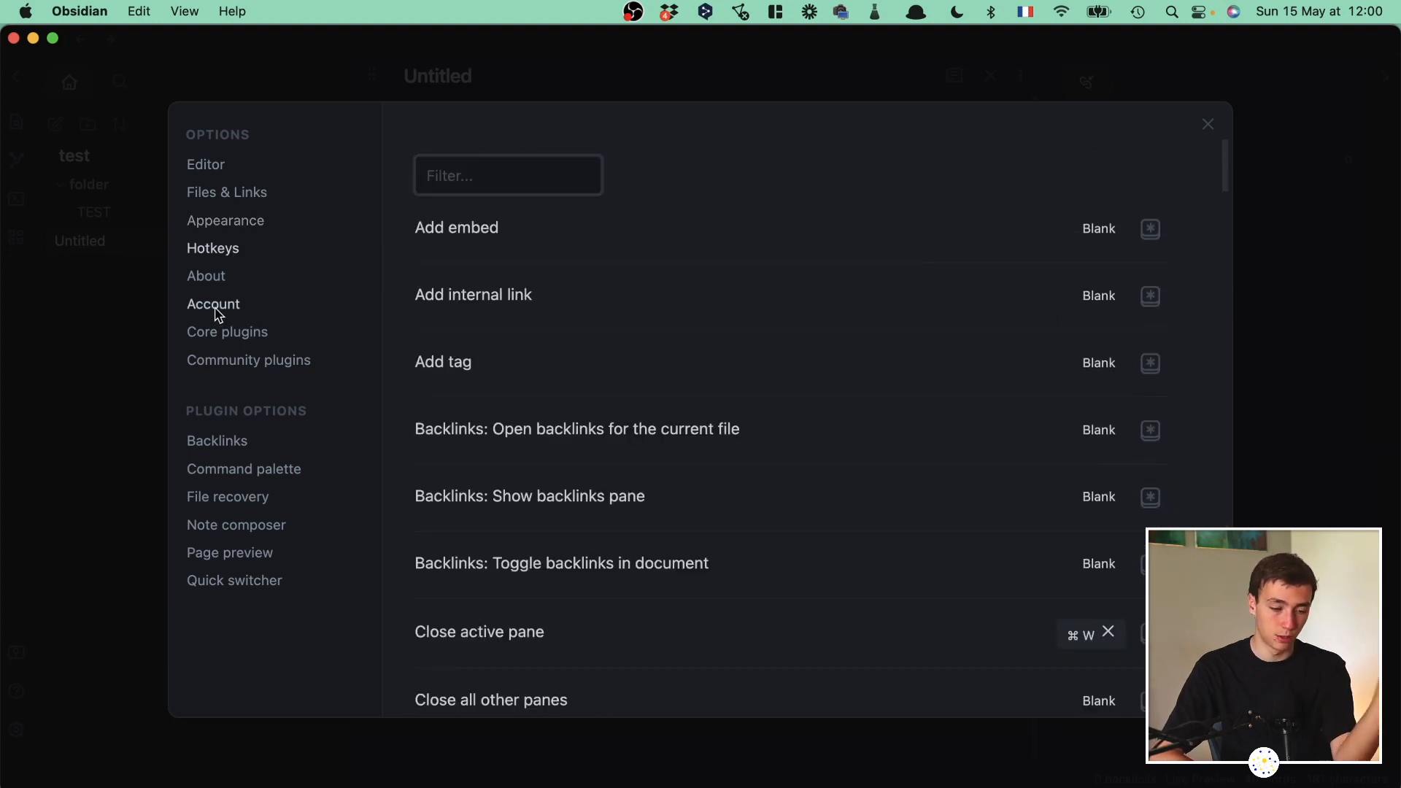
{"action": "left_click", "coordinate": [216, 280]}
{"action": "left_click", "coordinate": [214, 299]}
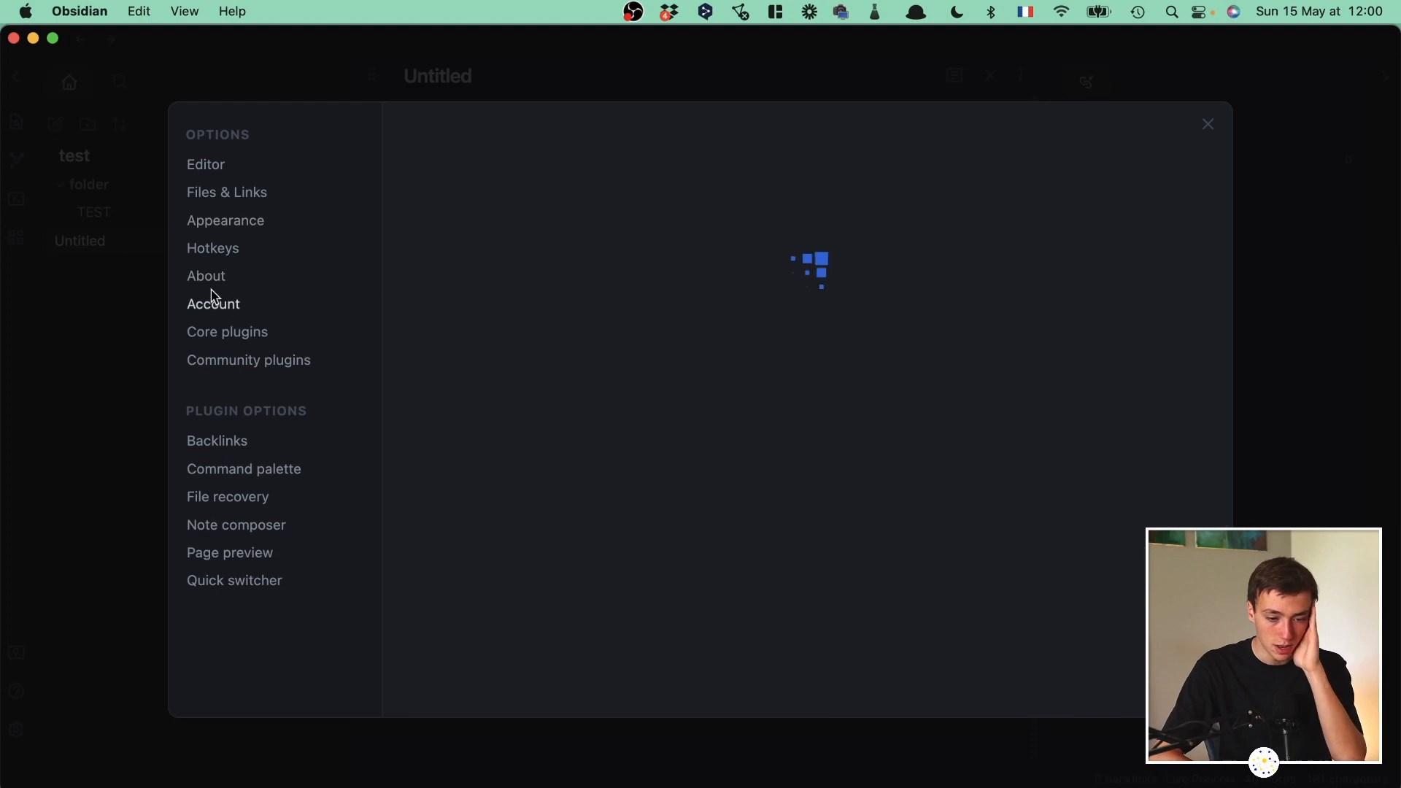
Look through the About, Account and Core plugins settings, including the display language and the full core plugin list.
{"action": "left_click", "coordinate": [207, 279]}
{"action": "left_click", "coordinate": [209, 298]}
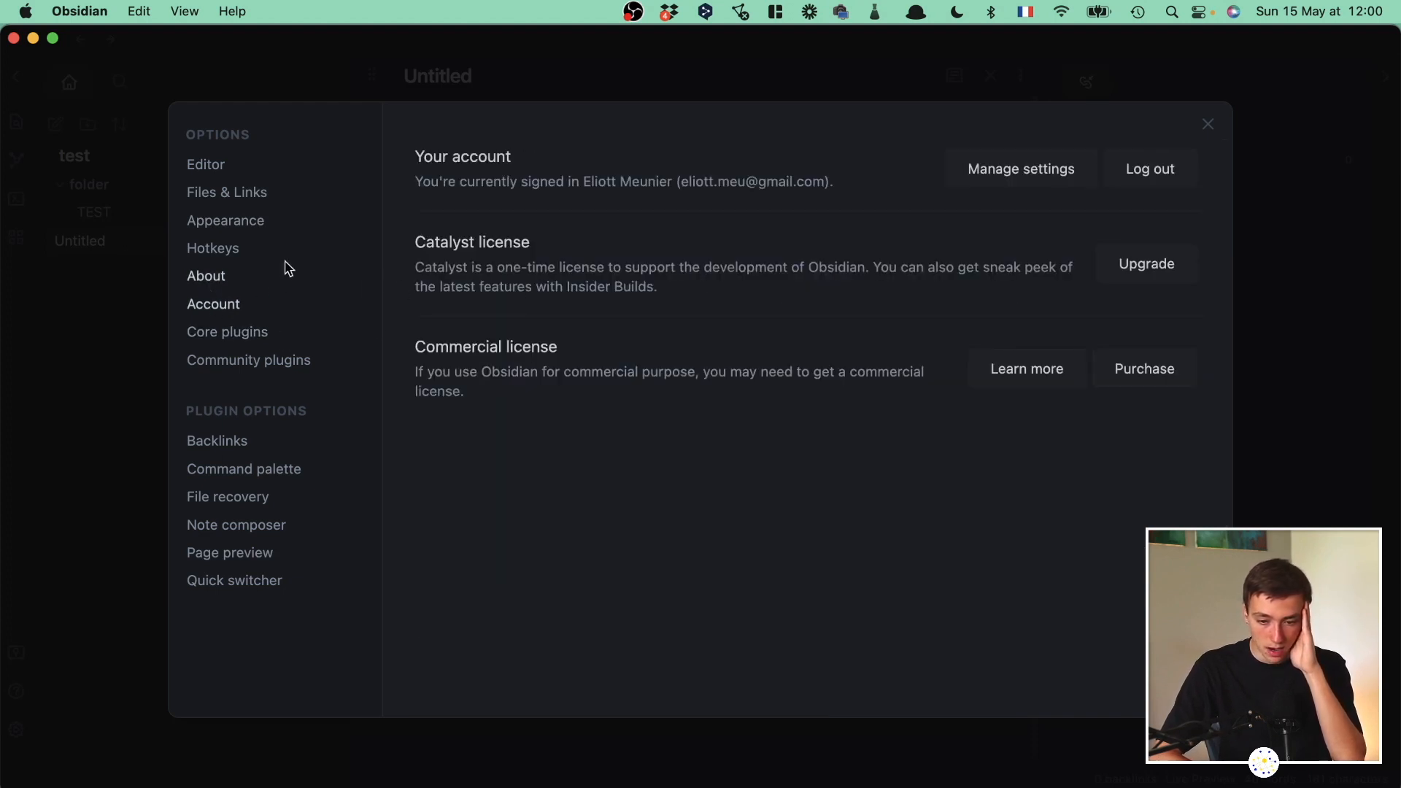
{"action": "left_click", "coordinate": [202, 286]}
{"action": "scroll", "coordinate": [610, 313], "scroll_direction": "down", "scroll_amount": 3}
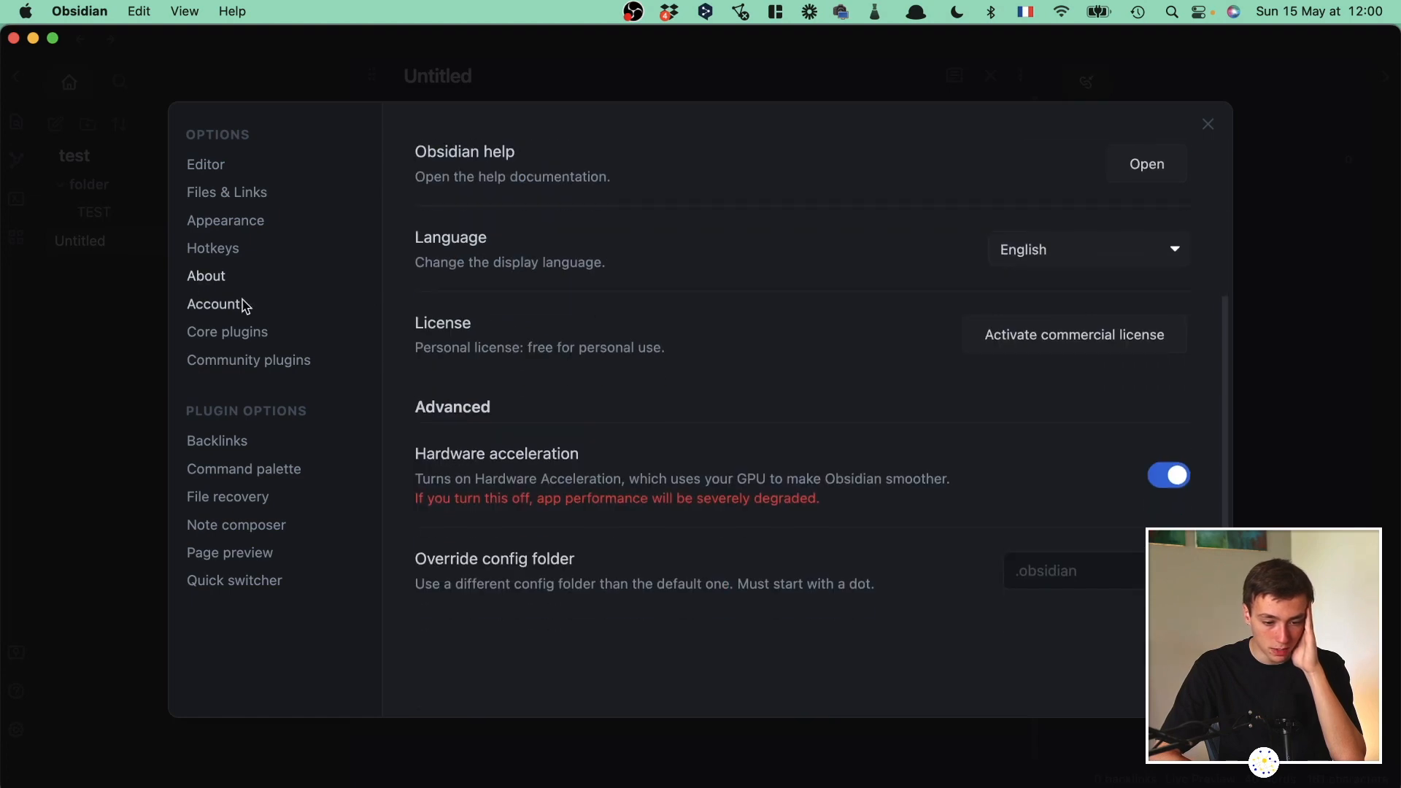
{"action": "left_click", "coordinate": [223, 307]}
{"action": "left_click", "coordinate": [220, 336]}
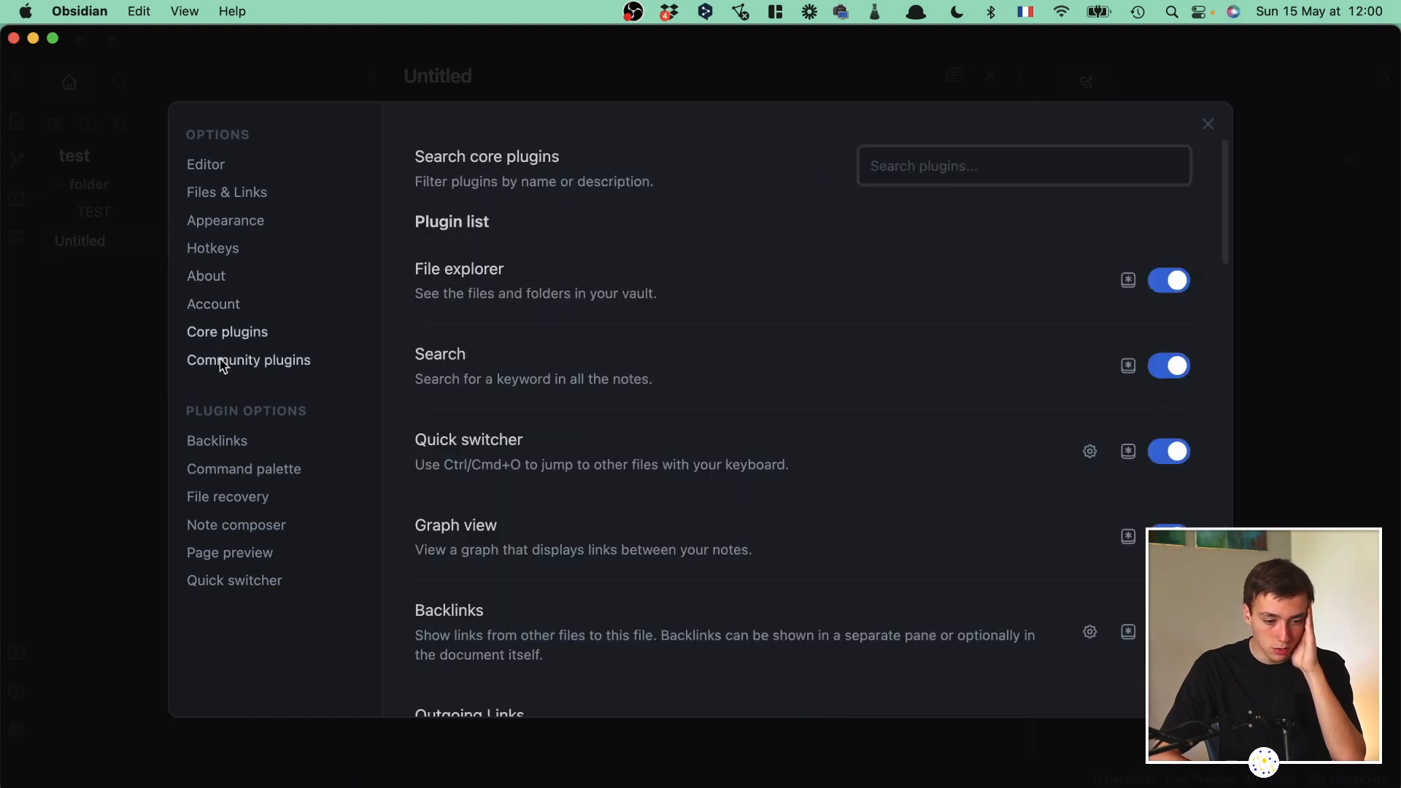
{"action": "scroll", "coordinate": [745, 268], "scroll_direction": "down", "scroll_amount": 10}
{"action": "scroll", "coordinate": [750, 268], "scroll_direction": "up", "scroll_amount": 10}
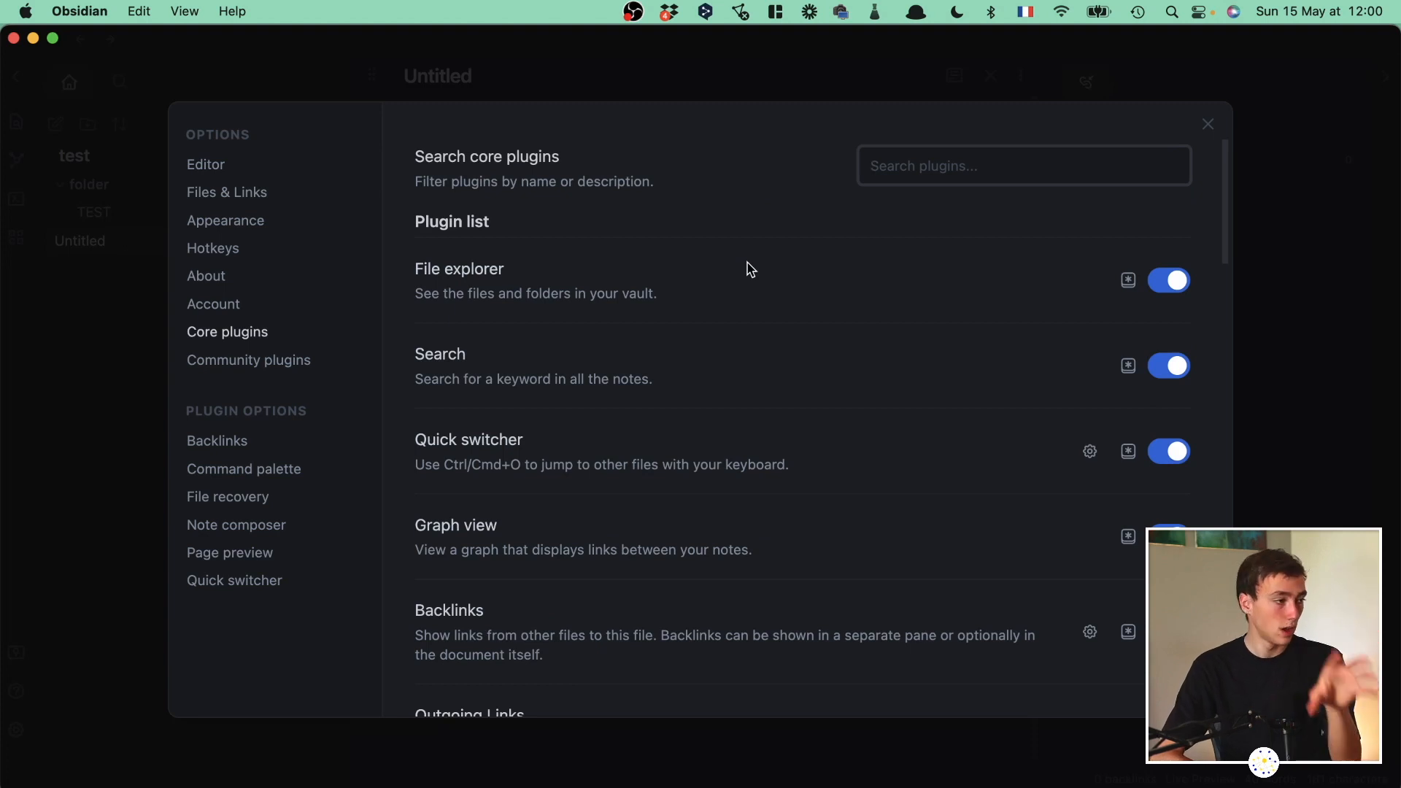
Preview the Default theme among the installed themes and apply it in place of Things.
{"action": "left_click", "coordinate": [255, 224]}
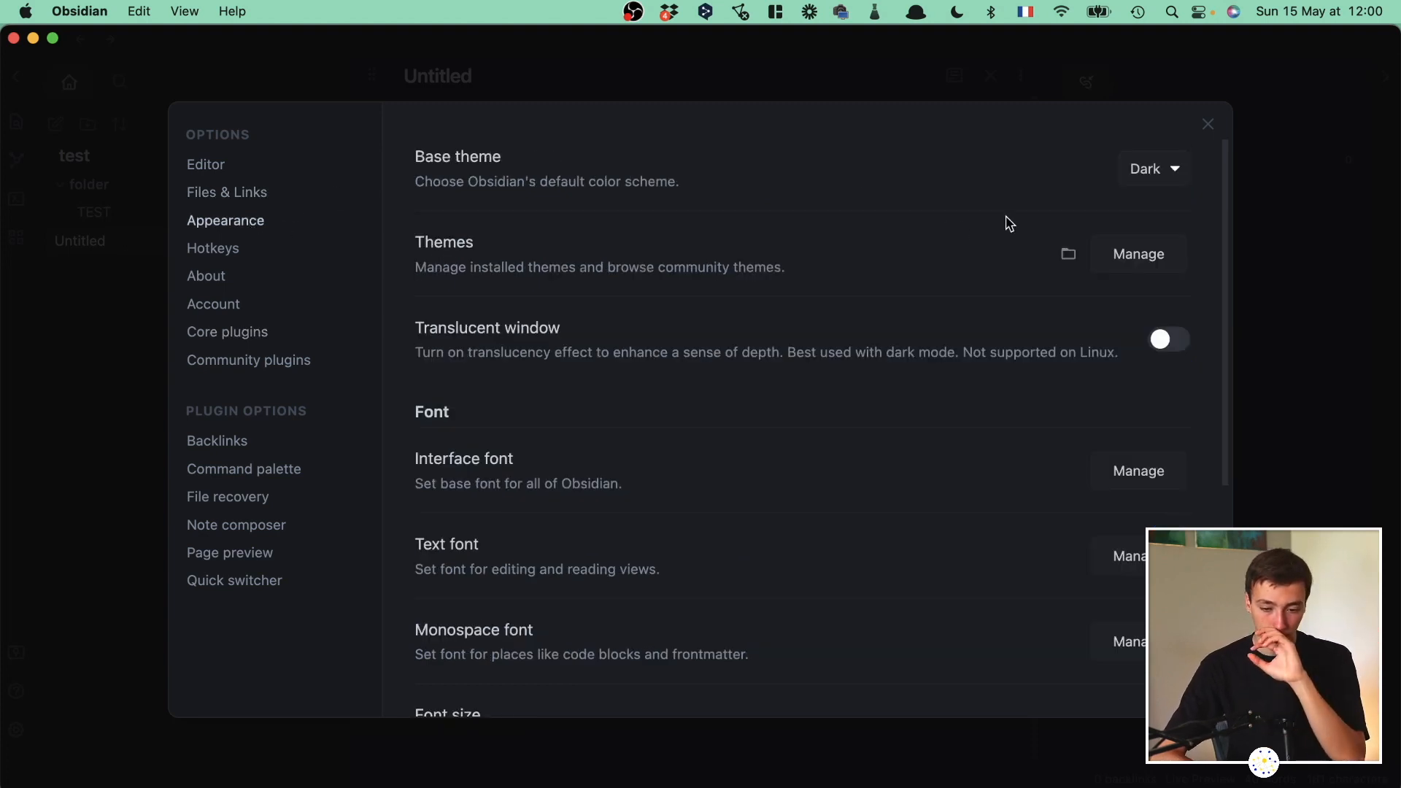
{"action": "left_click", "coordinate": [1166, 265]}
{"action": "left_click", "coordinate": [556, 394]}
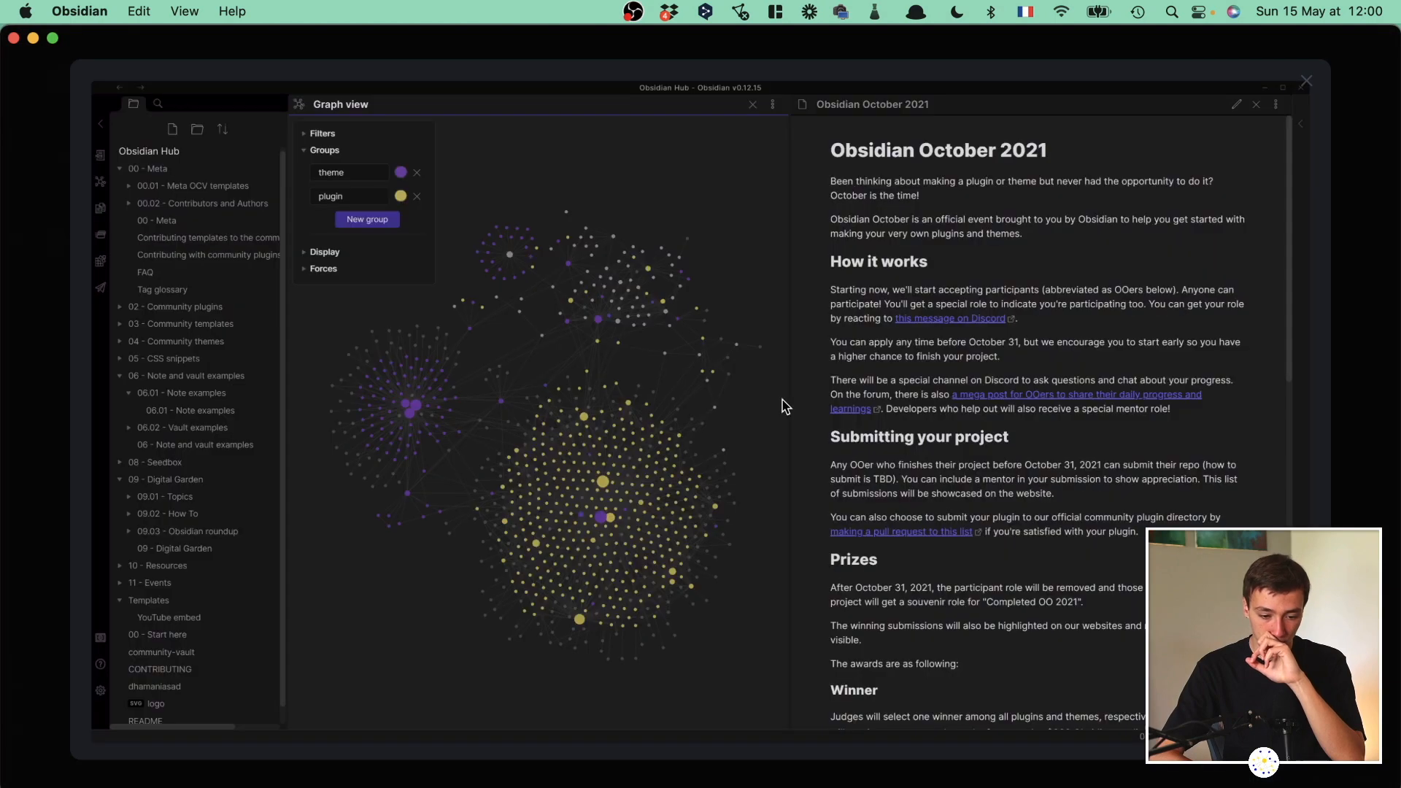
{"action": "left_click", "coordinate": [1302, 92]}
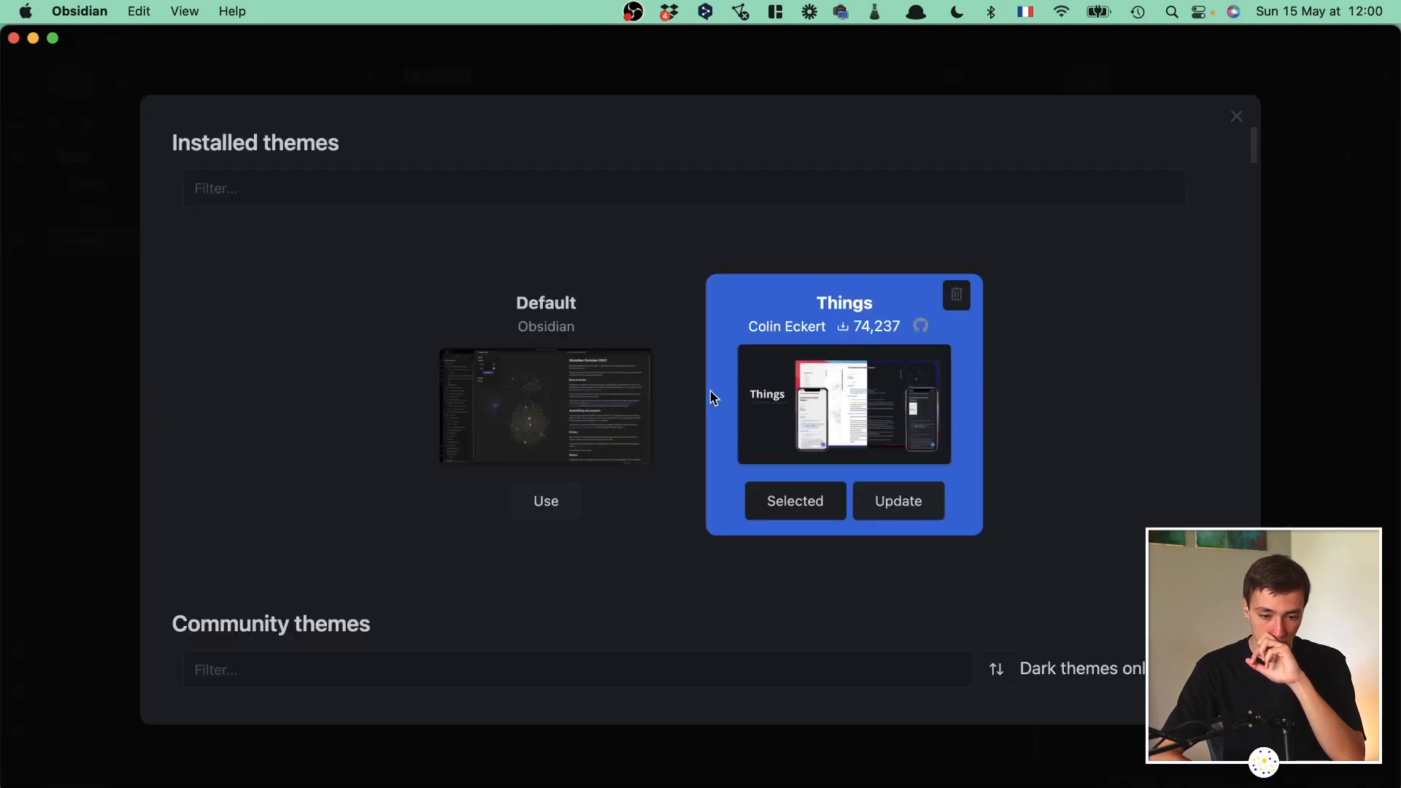
{"action": "left_click", "coordinate": [547, 504]}
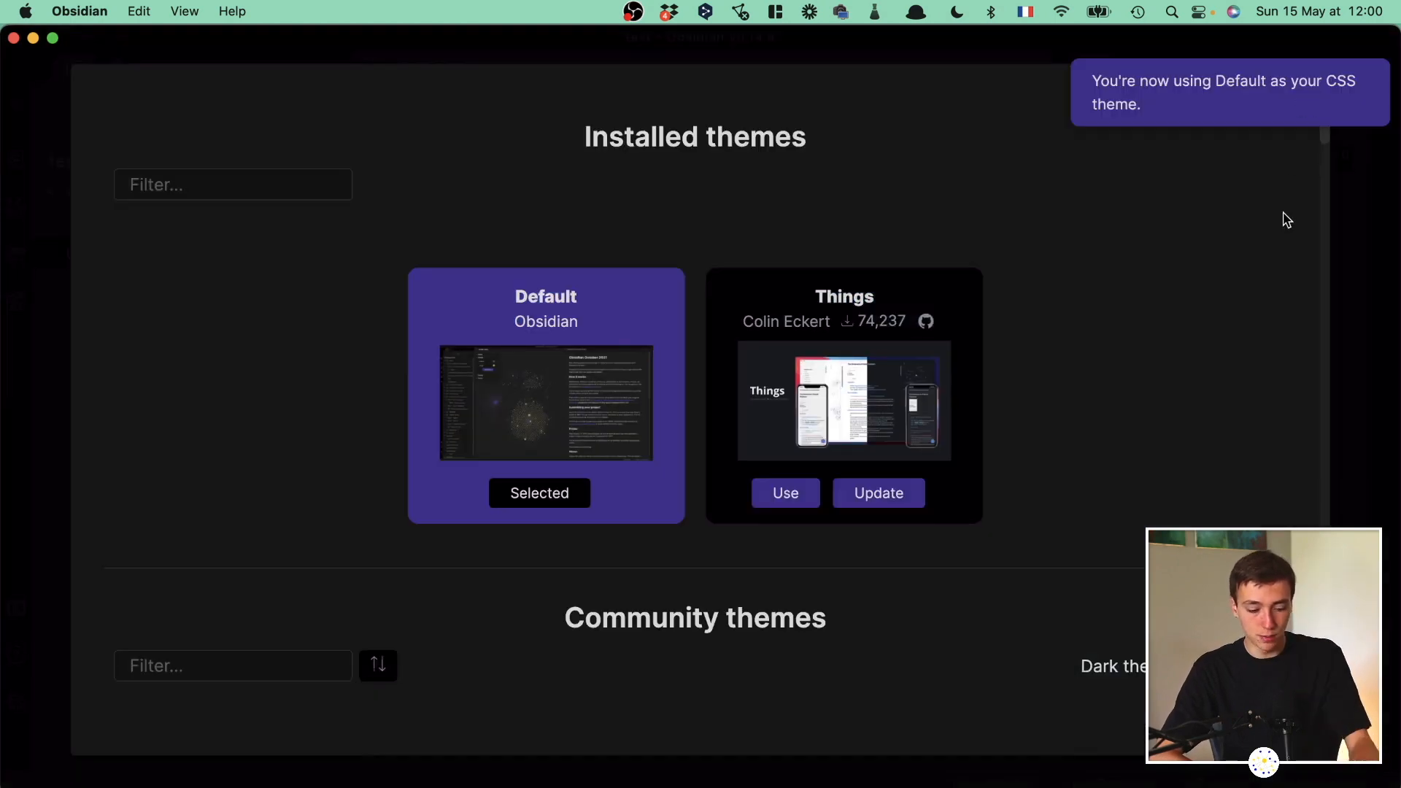
{"action": "key", "text": "Escape"}
Review the first core plugins, enable the Tag pane plugin and close the settings.
{"action": "left_click", "coordinate": [267, 483]}
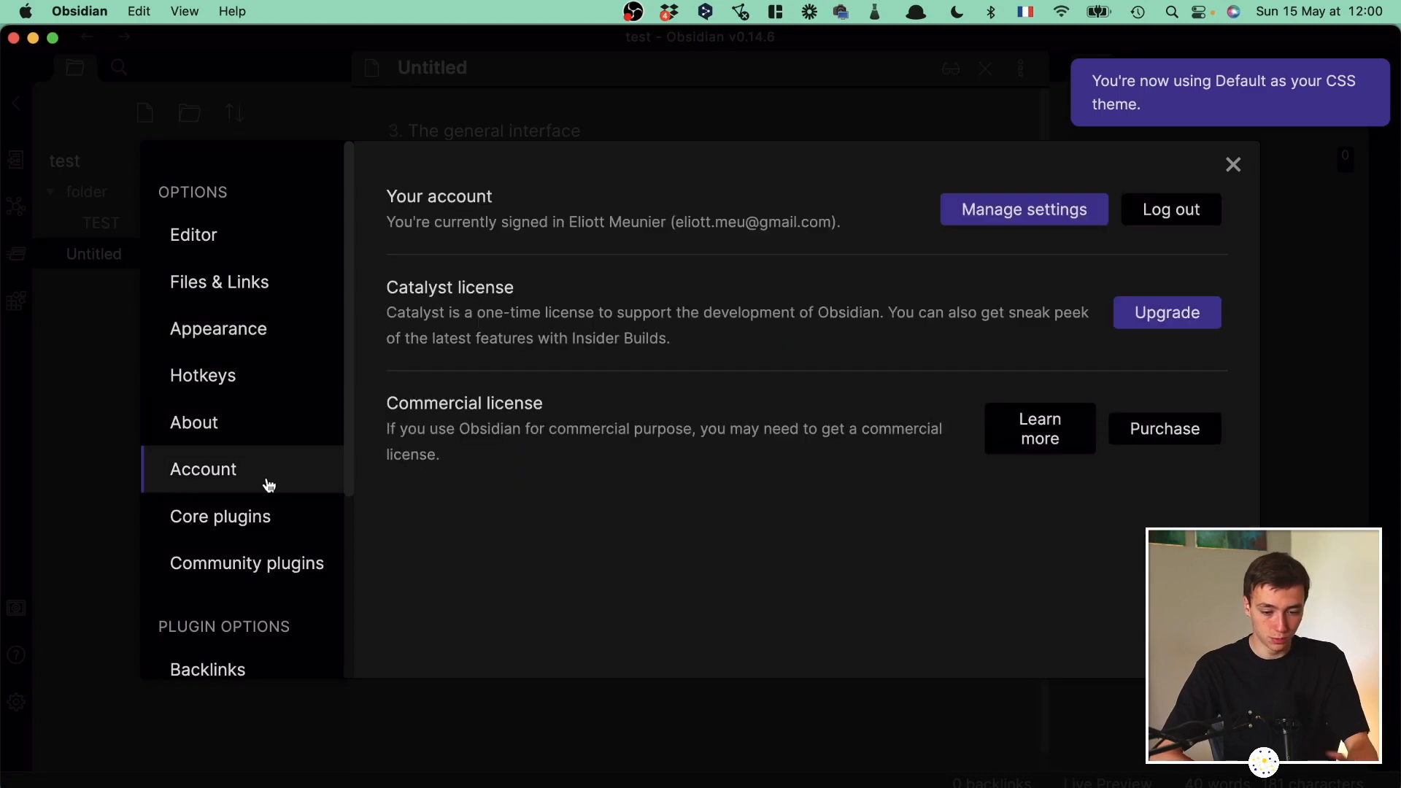
{"action": "left_click", "coordinate": [267, 536]}
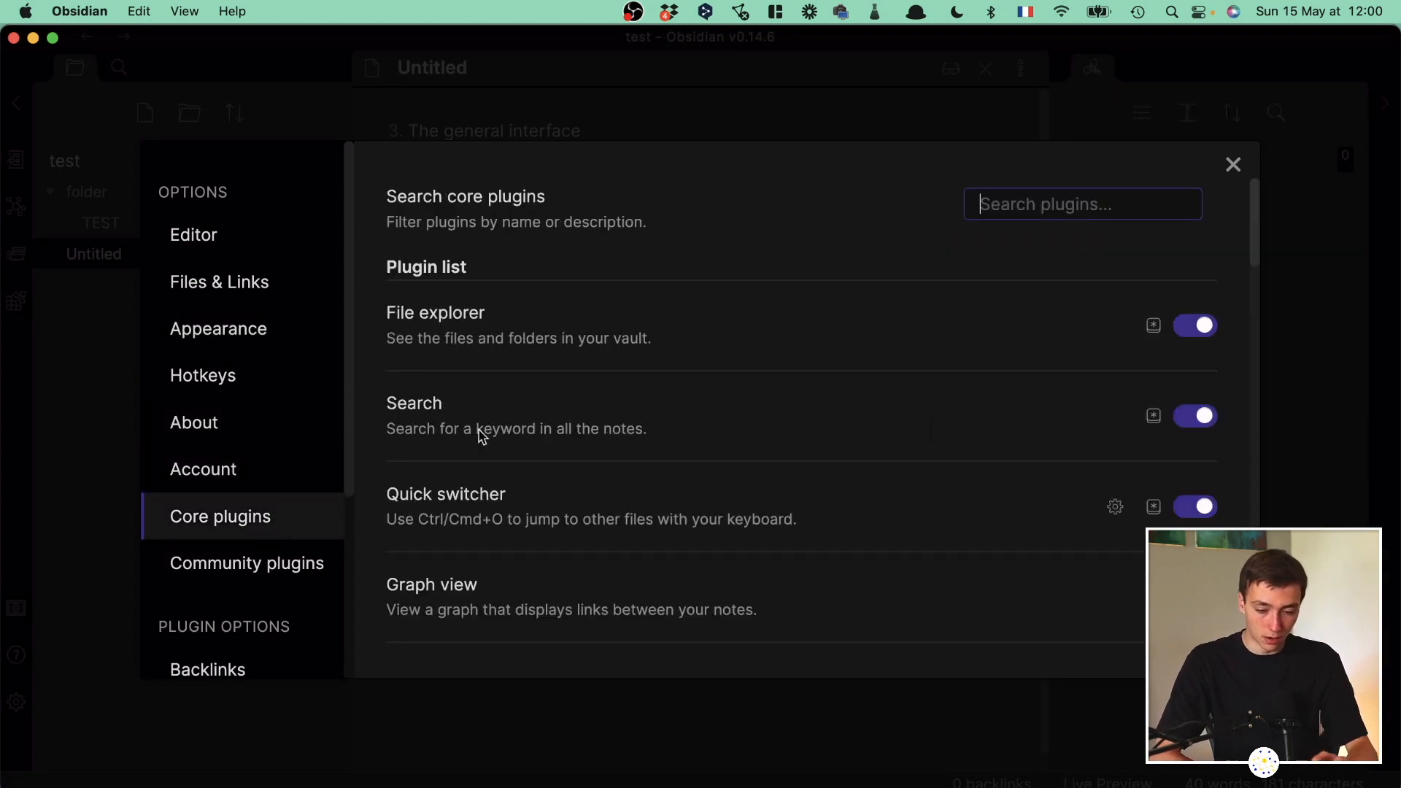
{"action": "scroll", "coordinate": [626, 382], "scroll_direction": "down", "scroll_amount": 1}
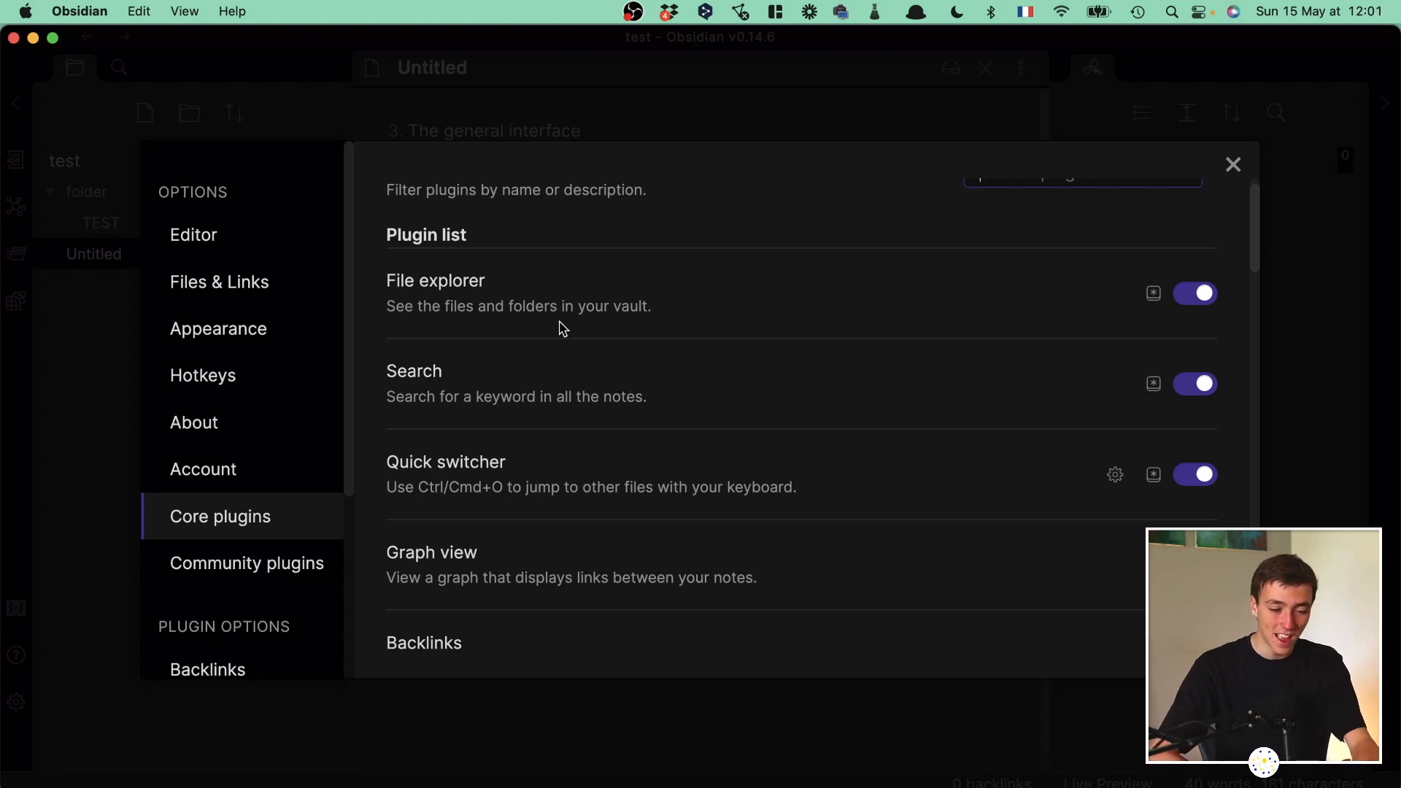
{"action": "scroll", "coordinate": [562, 328], "scroll_direction": "down", "scroll_amount": 3}
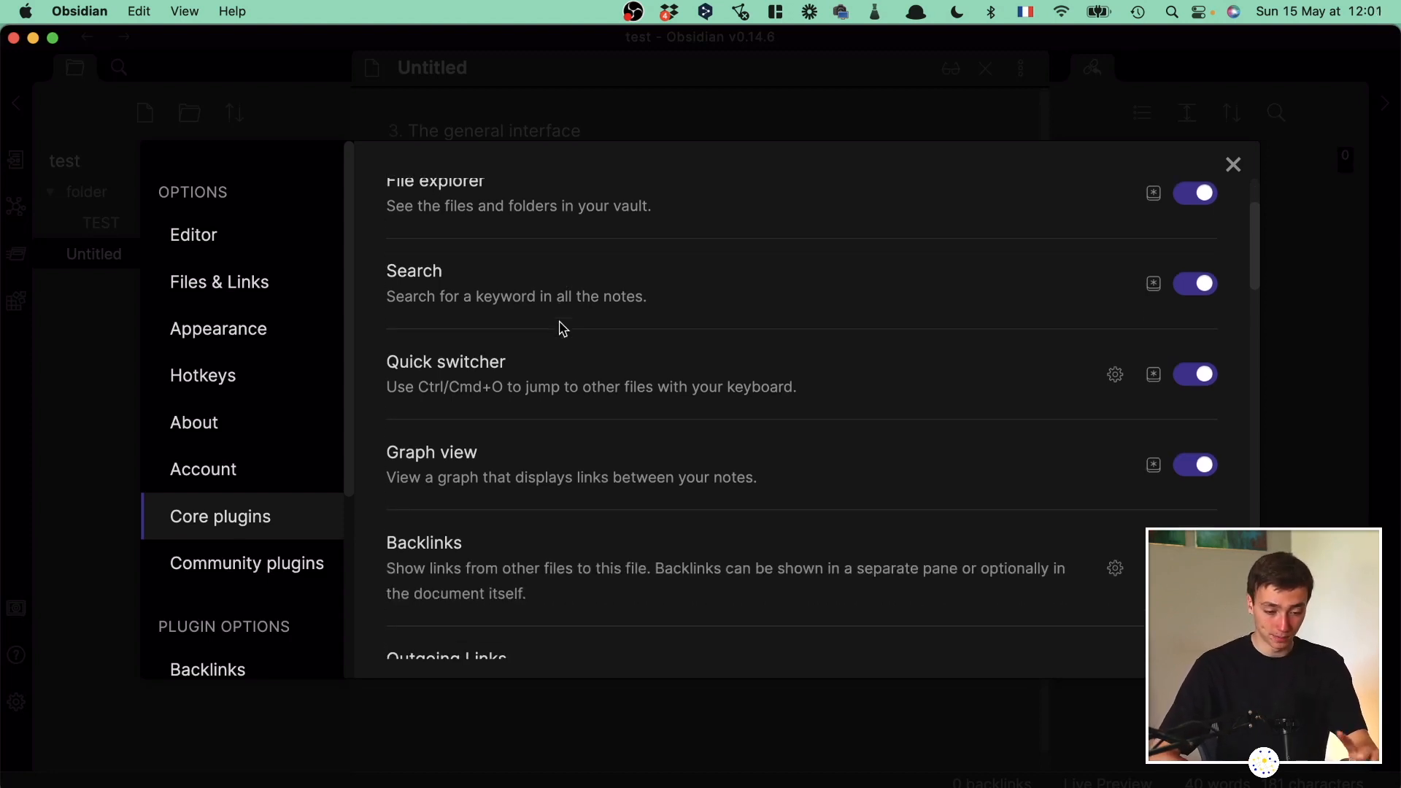
{"action": "scroll", "coordinate": [563, 328], "scroll_direction": "up", "scroll_amount": 2}
{"action": "scroll", "coordinate": [563, 328], "scroll_direction": "down", "scroll_amount": 20}
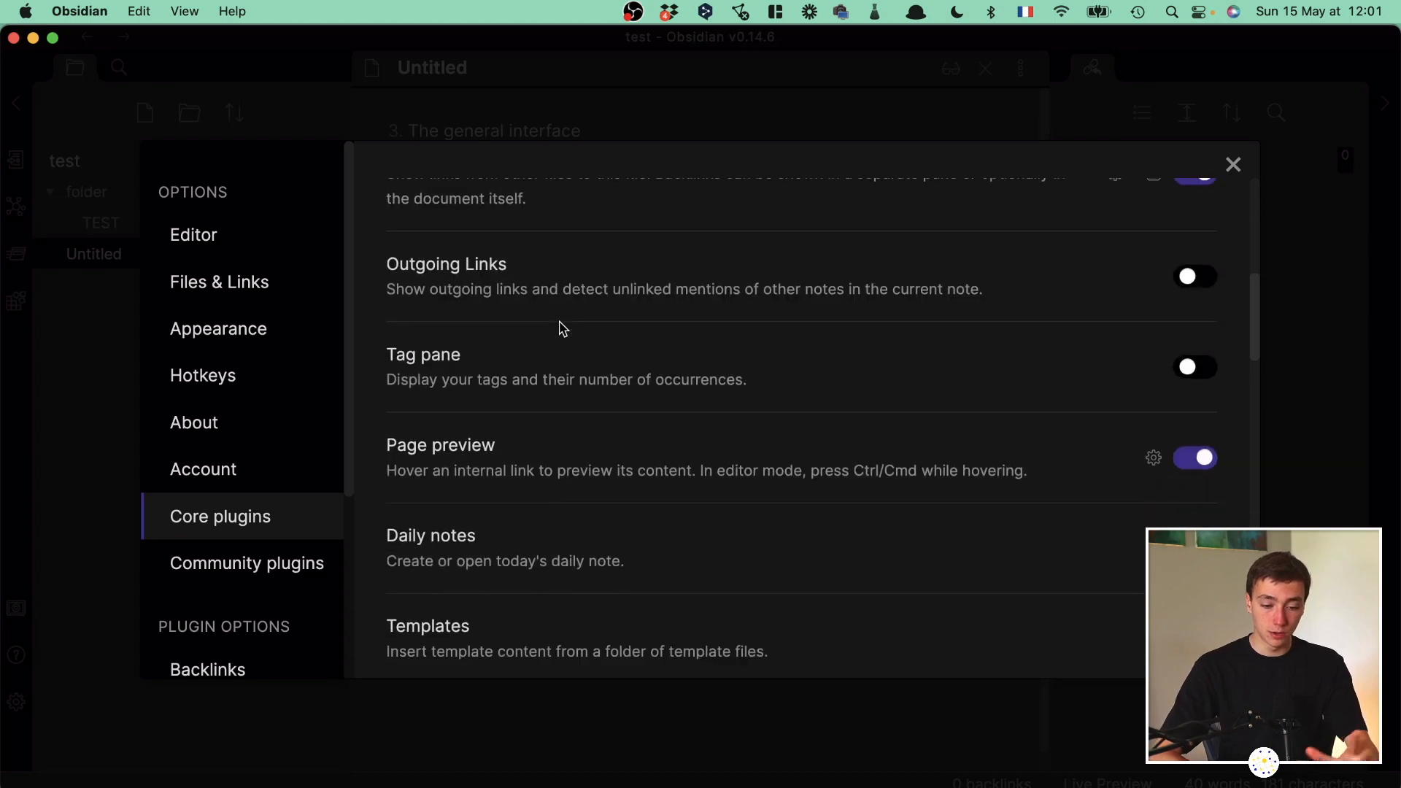
{"action": "scroll", "coordinate": [563, 328], "scroll_direction": "up", "scroll_amount": 20}
{"action": "scroll", "coordinate": [562, 328], "scroll_direction": "up", "scroll_amount": 10}
{"action": "scroll", "coordinate": [563, 329], "scroll_direction": "down", "scroll_amount": 13}
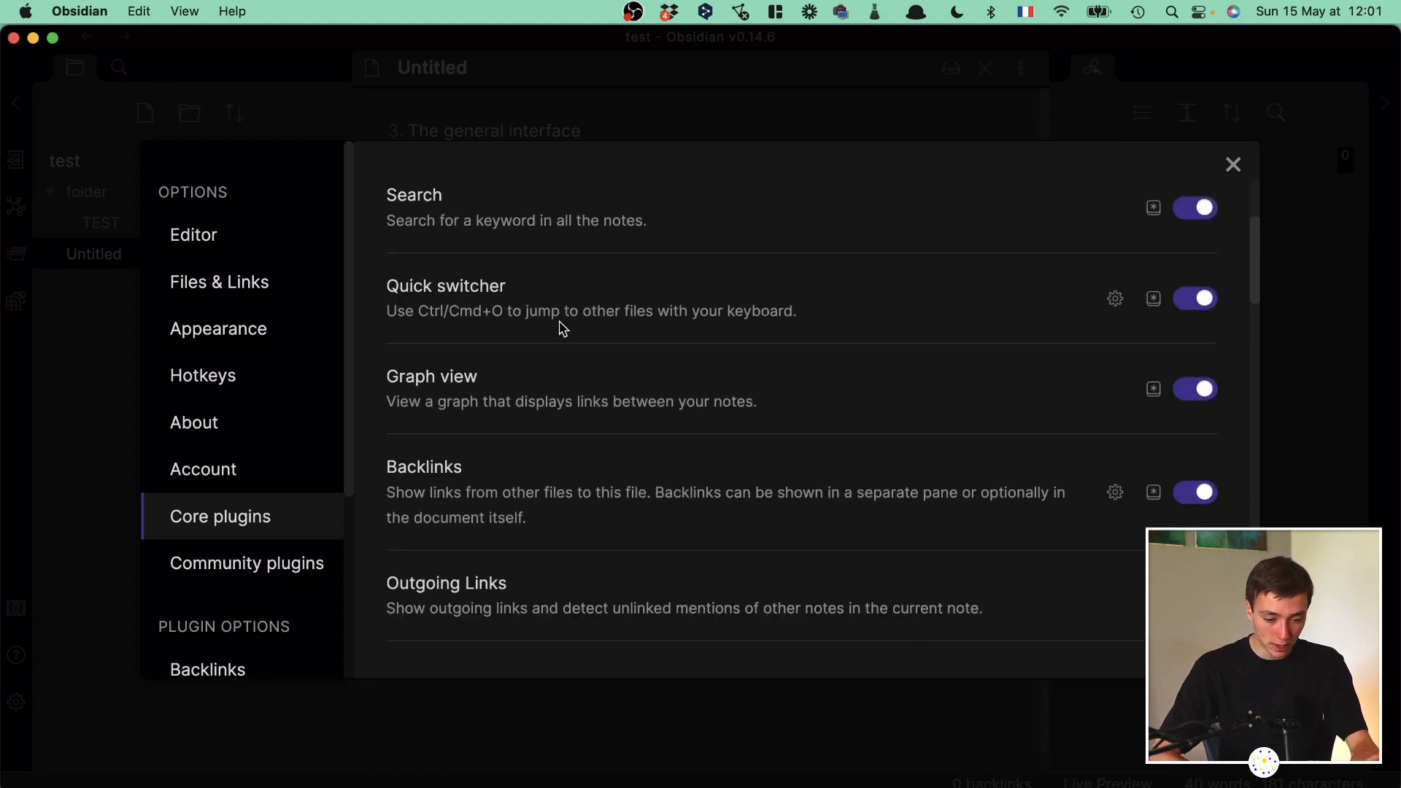
{"action": "scroll", "coordinate": [563, 329], "scroll_direction": "down", "scroll_amount": 7}
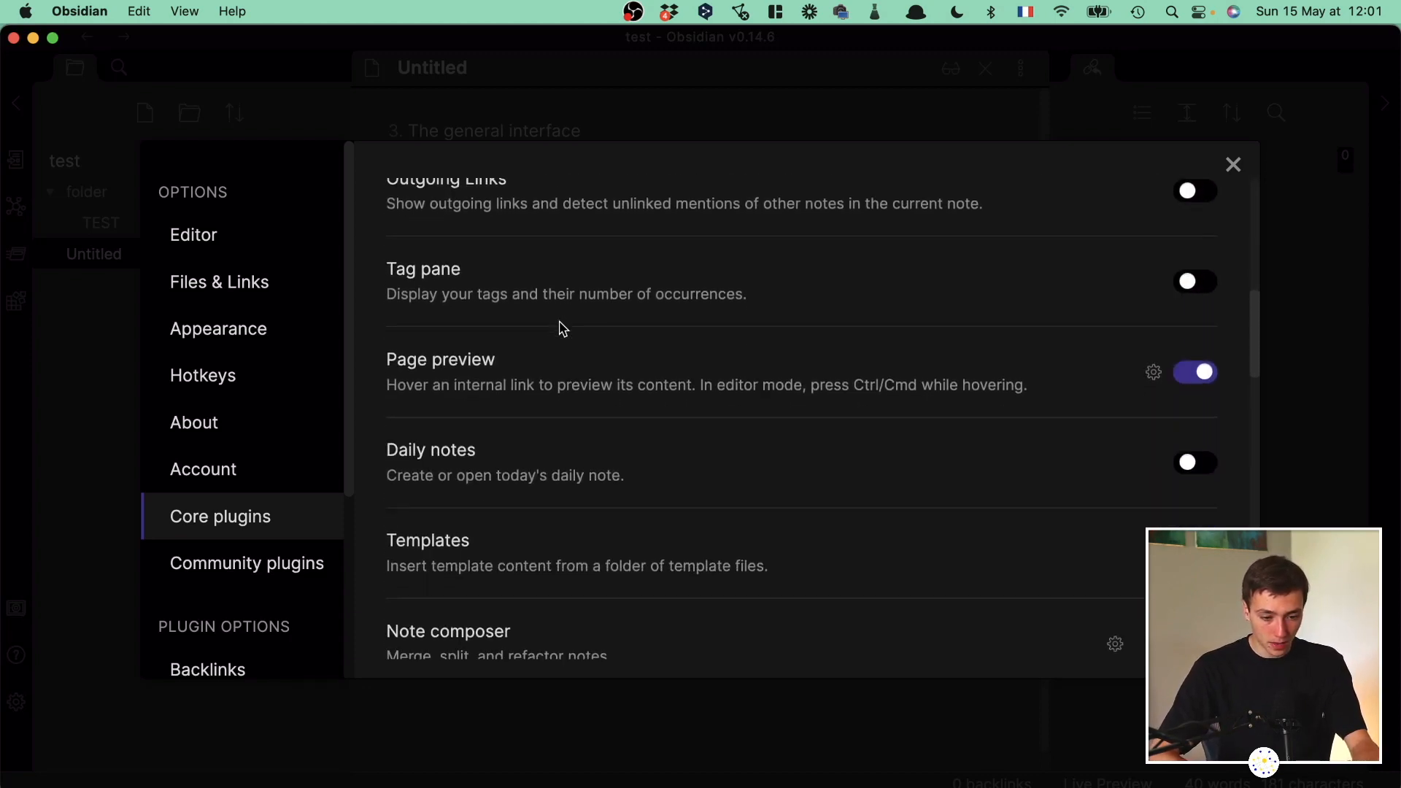
{"action": "left_click", "coordinate": [1193, 264]}
{"action": "left_click", "coordinate": [1232, 164]}
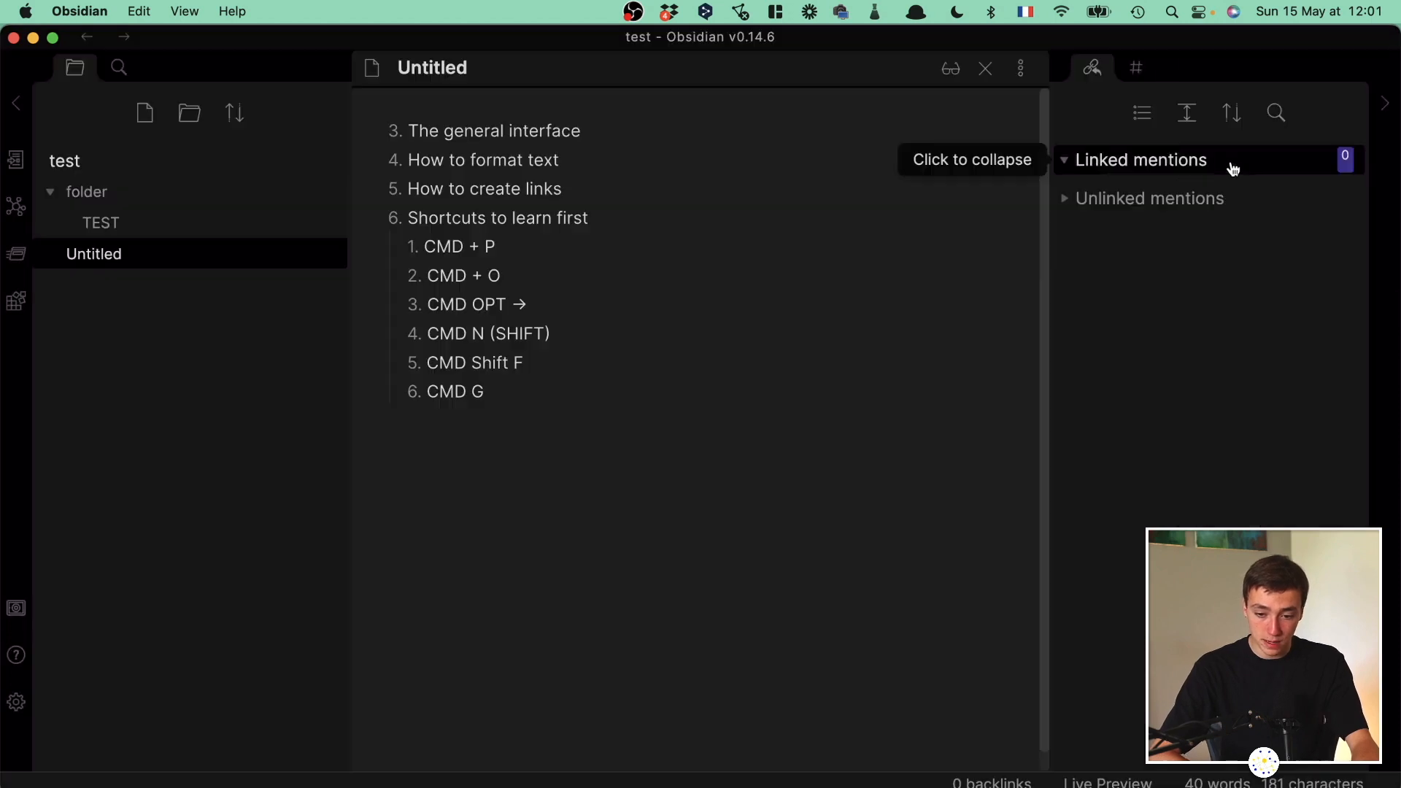
Compare the Tag pane with the backlinks pane for the Untitled note.
{"action": "left_click", "coordinate": [1133, 69]}
{"action": "left_click", "coordinate": [1093, 70]}
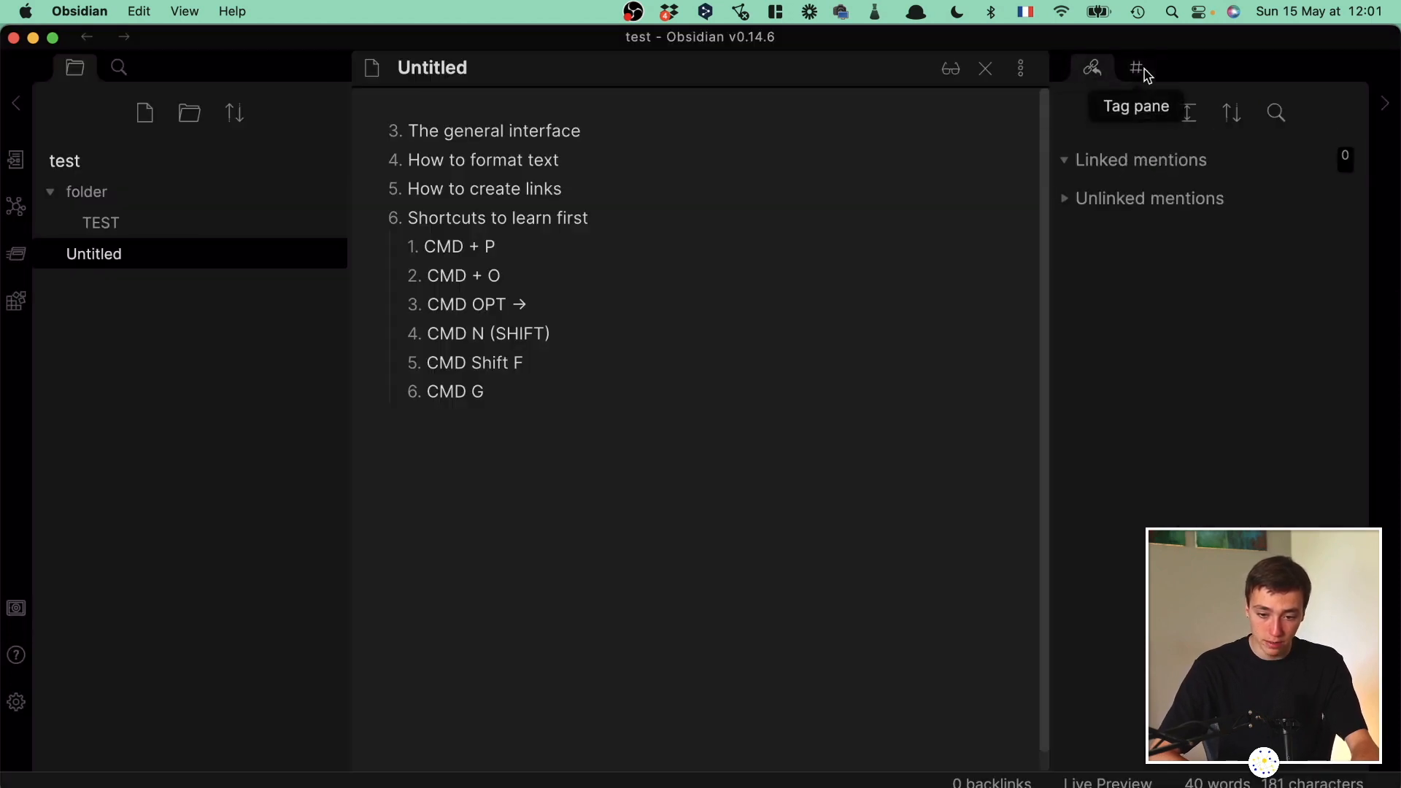
{"action": "left_click", "coordinate": [1138, 71]}
{"action": "left_click", "coordinate": [1093, 69]}
{"action": "left_click", "coordinate": [1131, 71]}
{"action": "left_click", "coordinate": [1087, 69]}
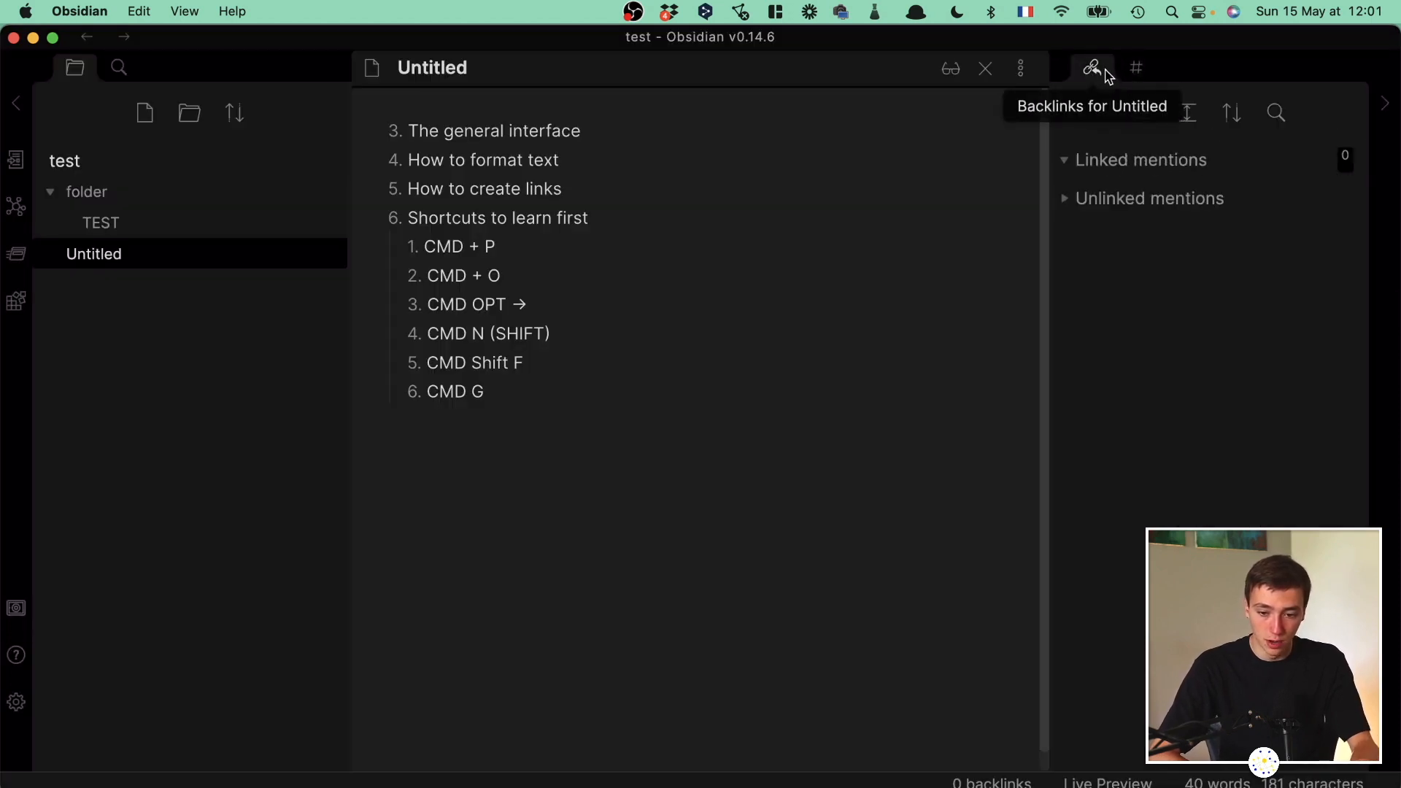
Switch to the Dropbox vault, show its Tag pane and list the notes tagged #script.
{"action": "key", "text": "ctrl+Up"}
{"action": "key", "text": "ctrl+Up"}
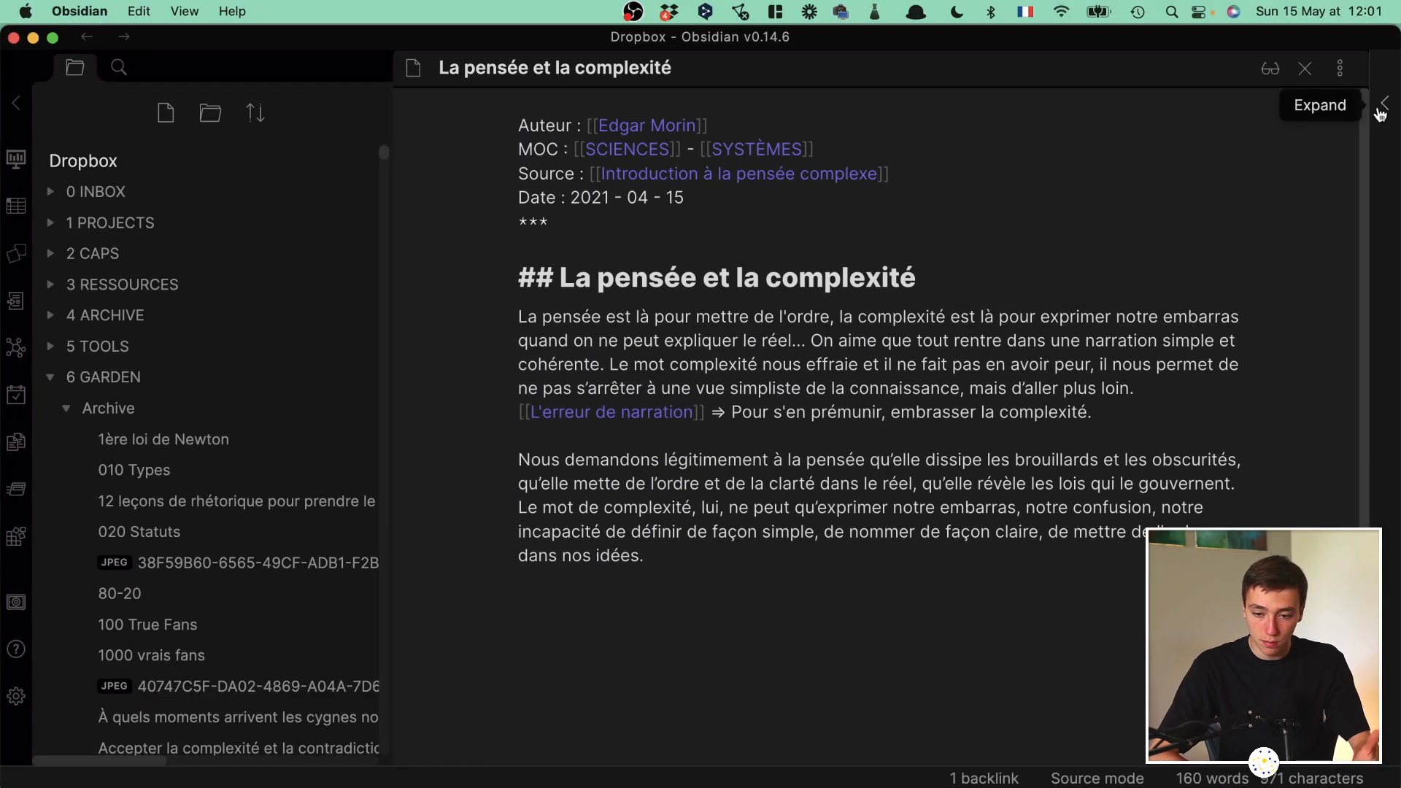
{"action": "left_click", "coordinate": [1386, 103]}
{"action": "left_click", "coordinate": [1226, 68]}
{"action": "left_click", "coordinate": [1270, 67]}
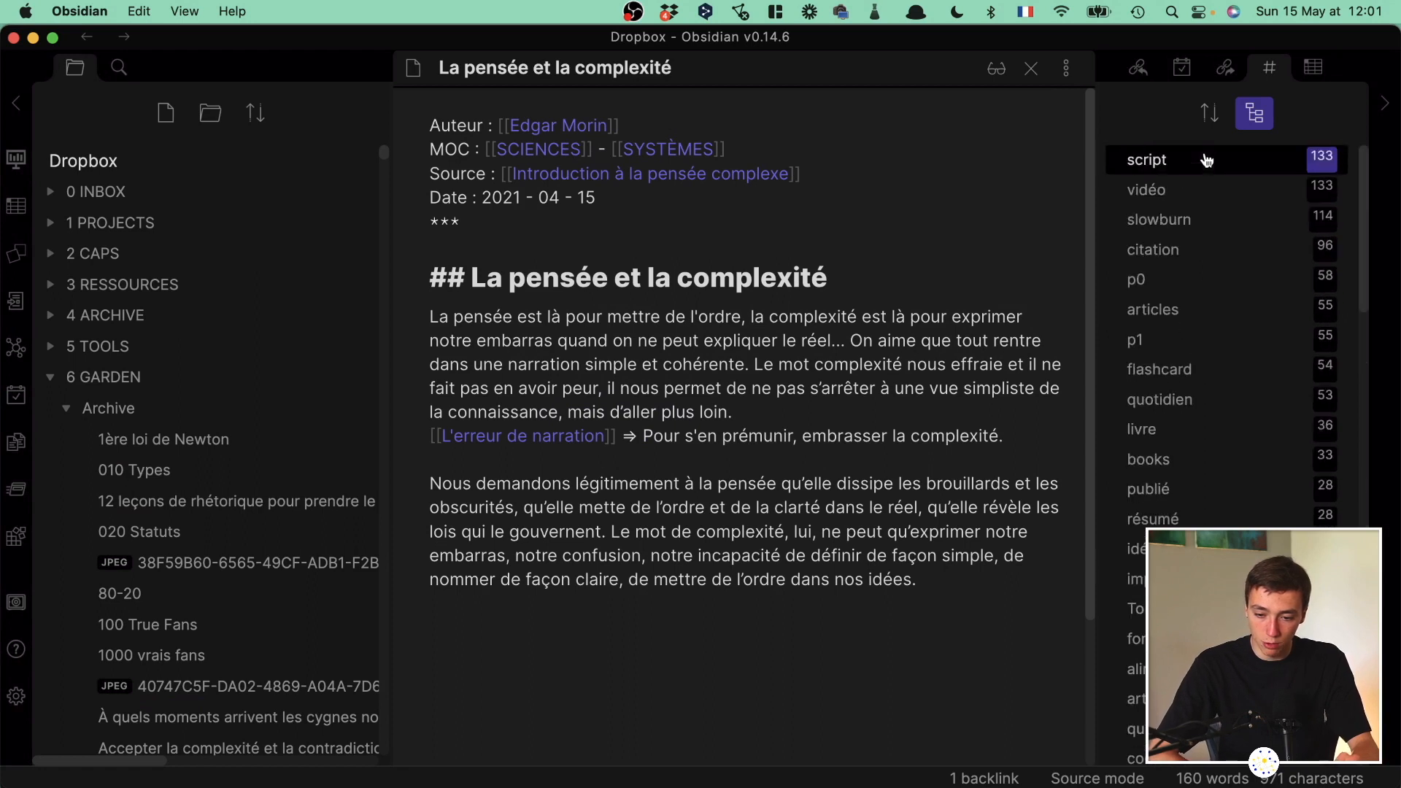
{"action": "left_click", "coordinate": [1146, 159]}
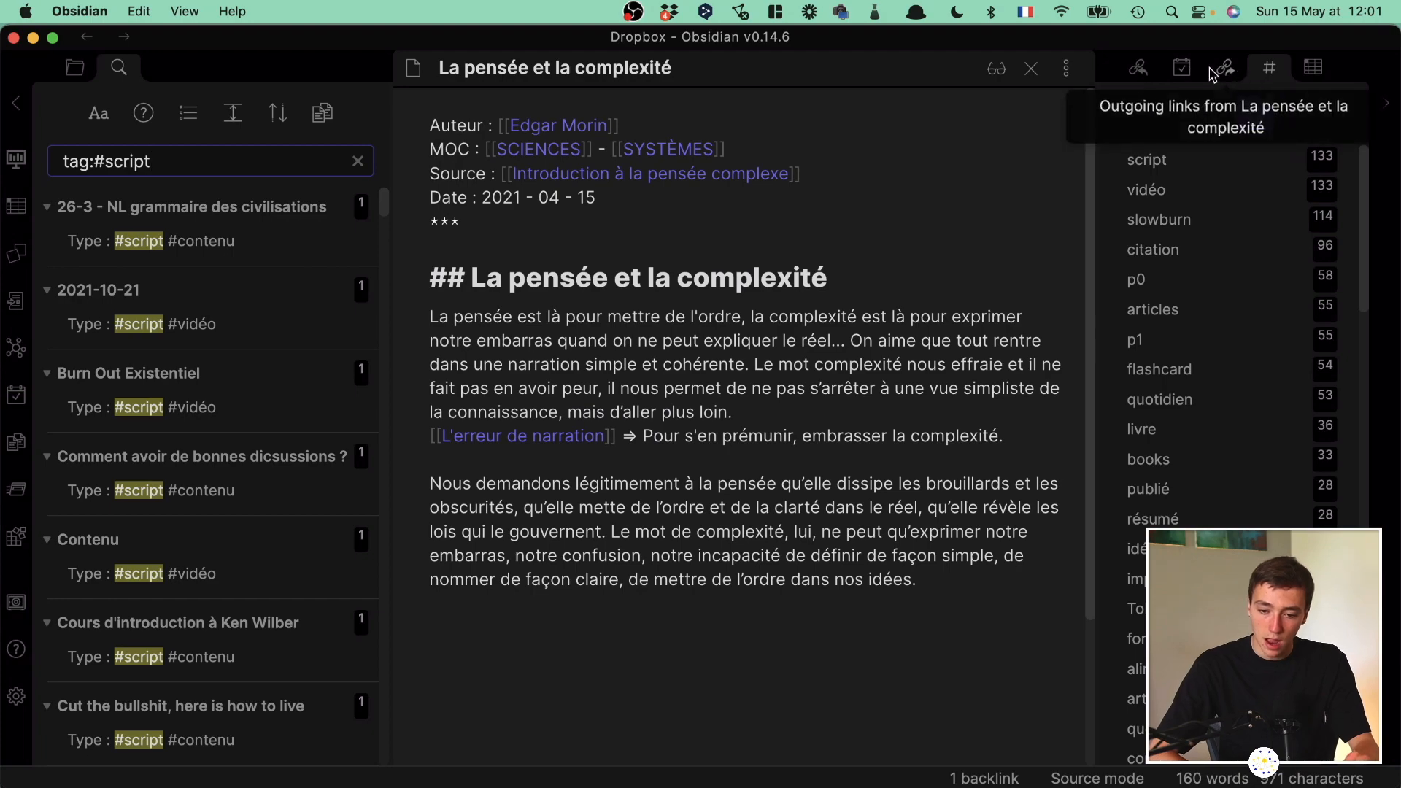
Return to the test vault and enable the Daily notes and Templates core plugins.
{"action": "key", "text": "ctrl+Up"}
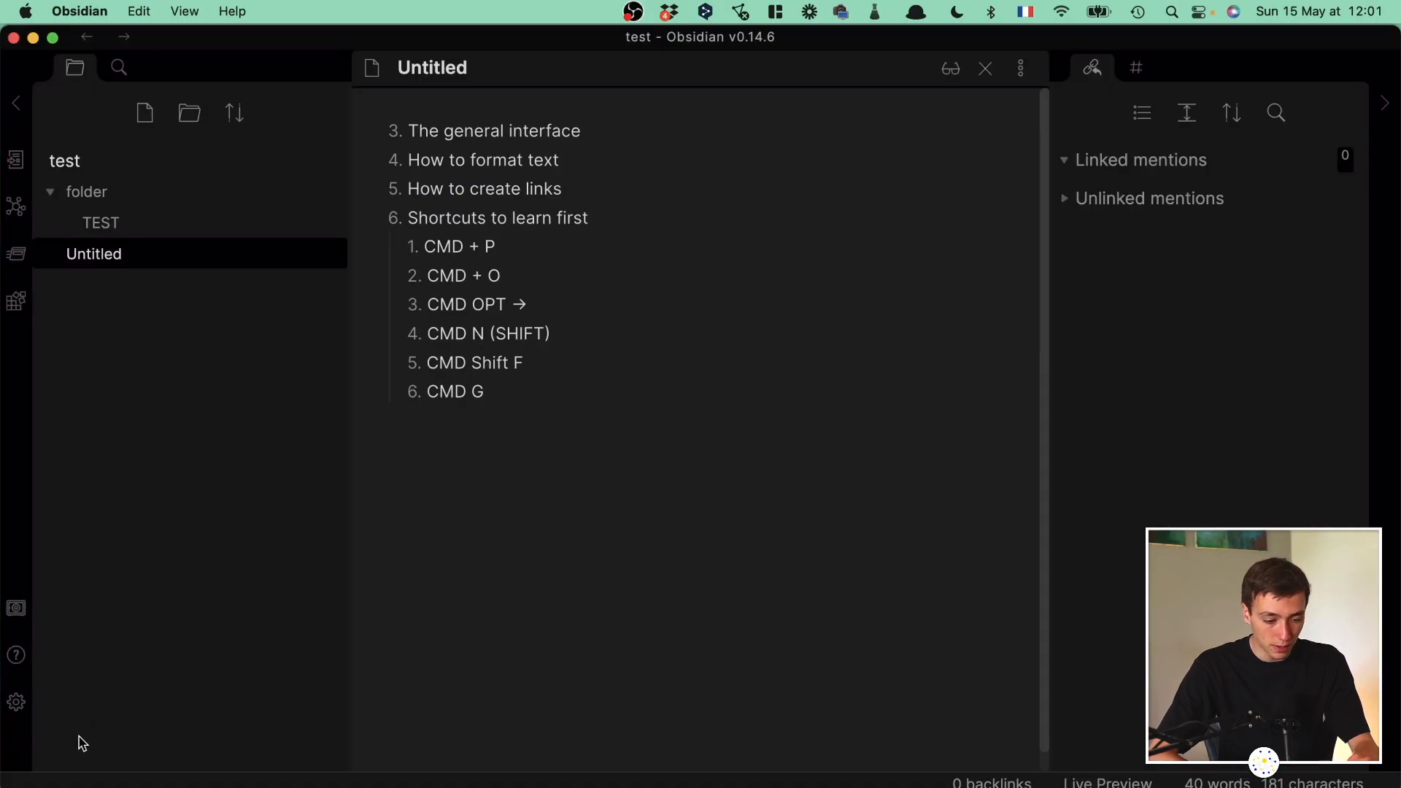
{"action": "left_click", "coordinate": [16, 703]}
{"action": "scroll", "coordinate": [967, 312], "scroll_direction": "down", "scroll_amount": 4}
{"action": "scroll", "coordinate": [967, 312], "scroll_direction": "down", "scroll_amount": 8}
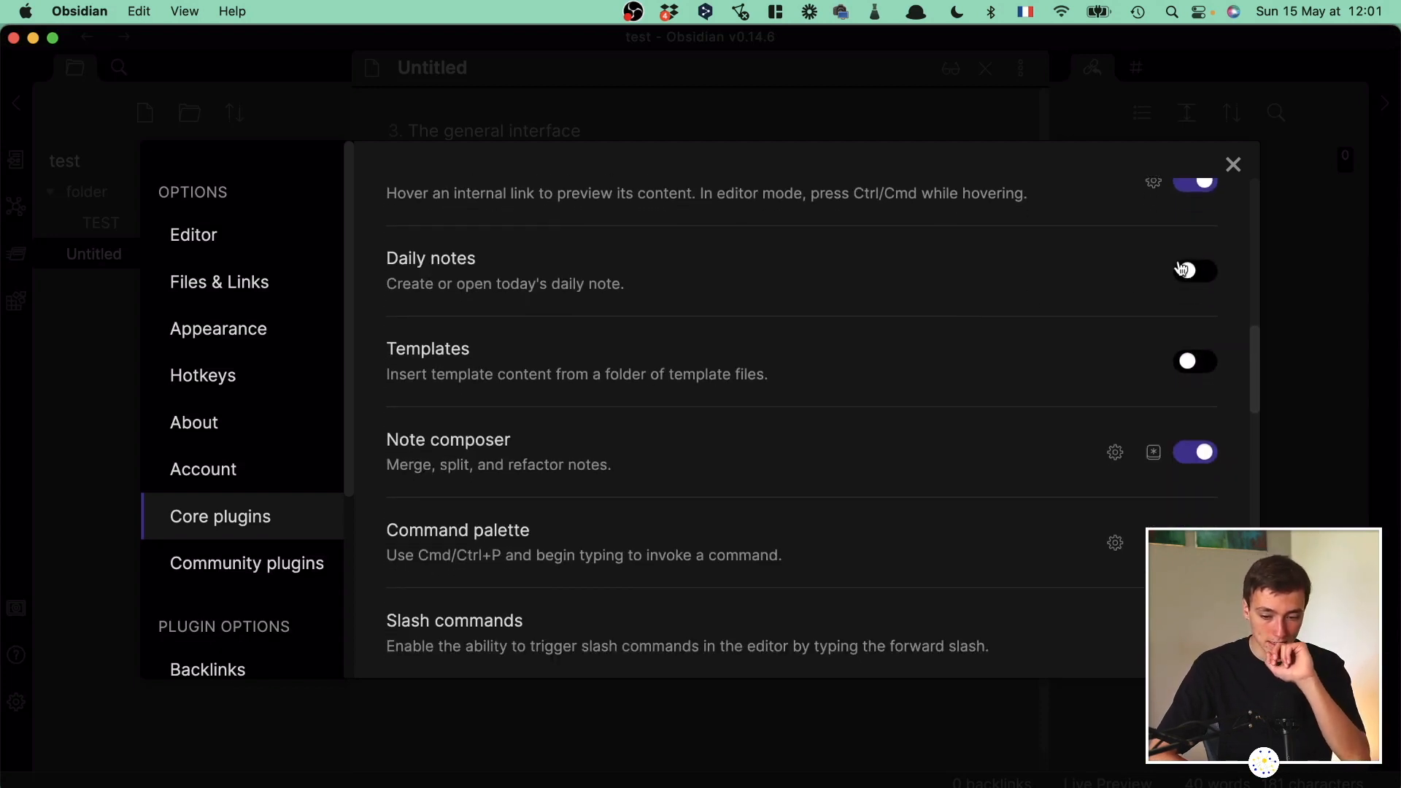
{"action": "left_click", "coordinate": [1211, 270]}
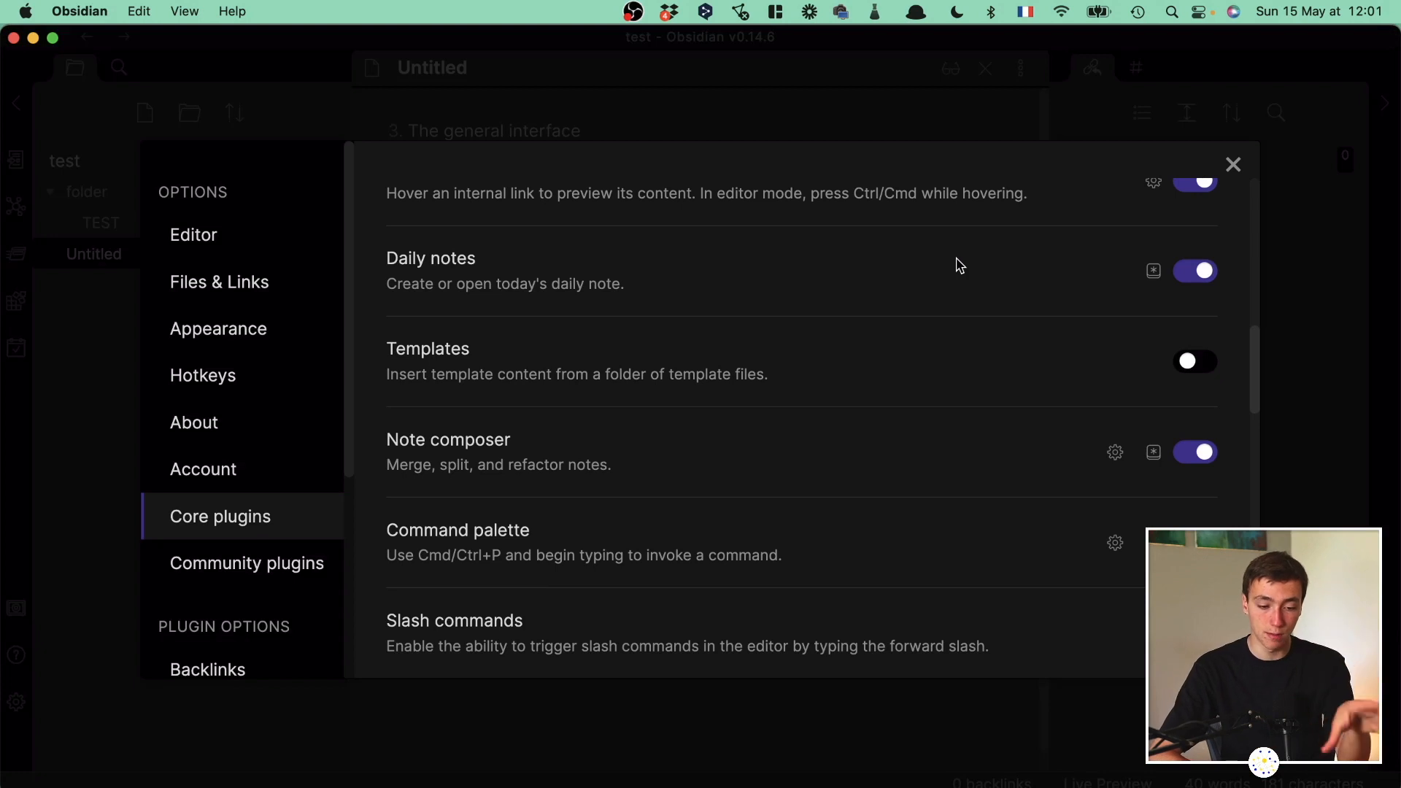
{"action": "scroll", "coordinate": [959, 266], "scroll_direction": "down", "scroll_amount": 1}
{"action": "left_click", "coordinate": [1198, 327]}
Review the remaining core plugins, from Note composer through to Sync.
{"action": "scroll", "coordinate": [866, 332], "scroll_direction": "down", "scroll_amount": 2}
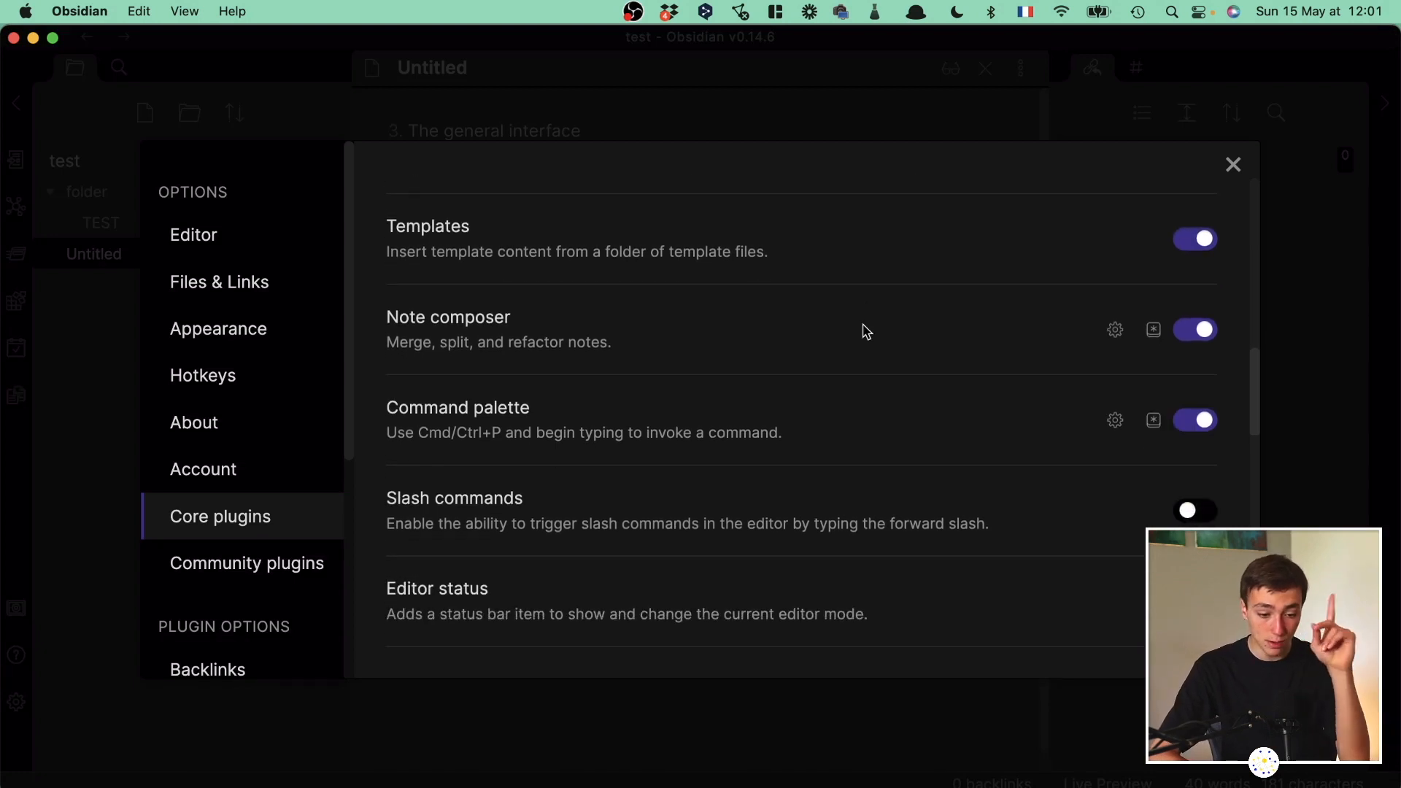
{"action": "scroll", "coordinate": [866, 332], "scroll_direction": "down", "scroll_amount": 6}
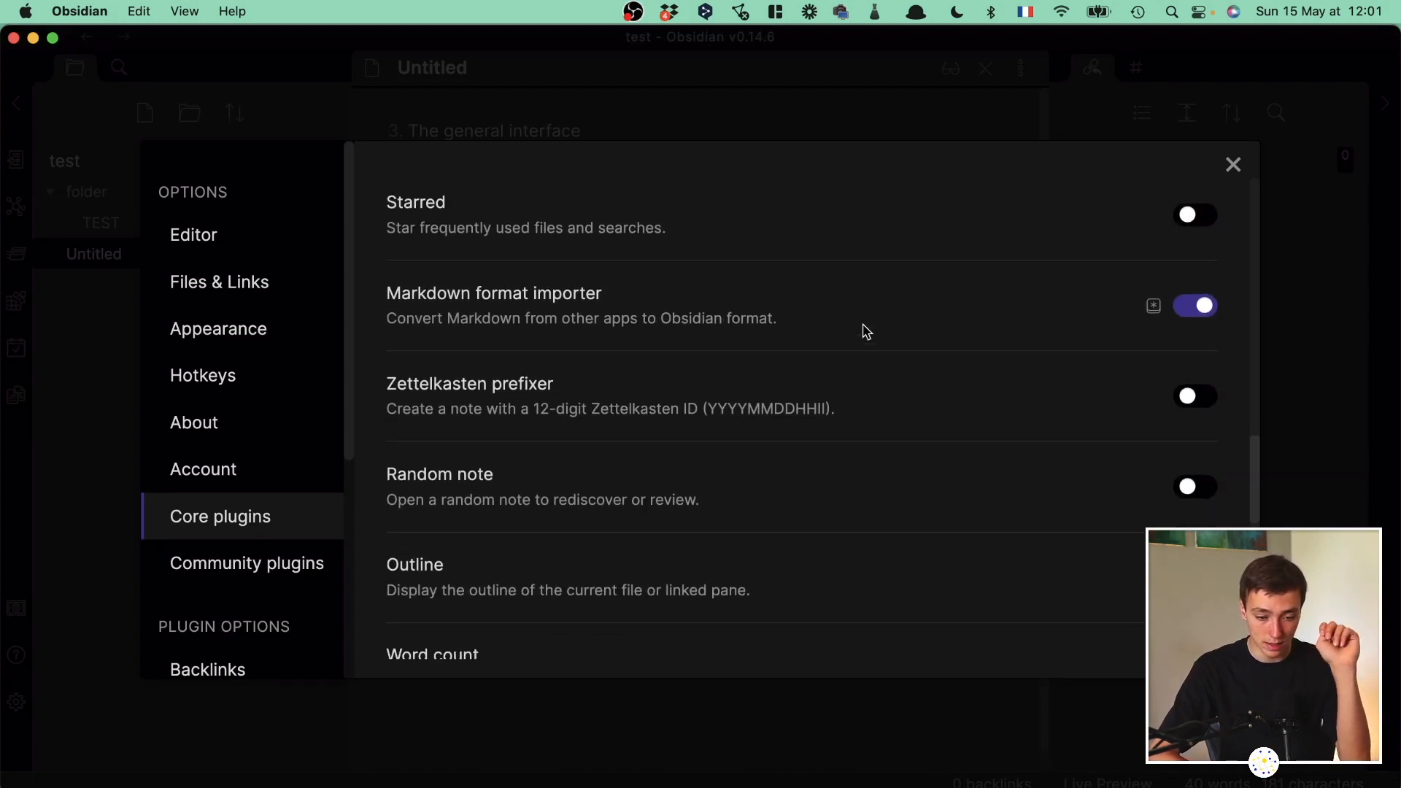
{"action": "scroll", "coordinate": [866, 332], "scroll_direction": "down", "scroll_amount": 4}
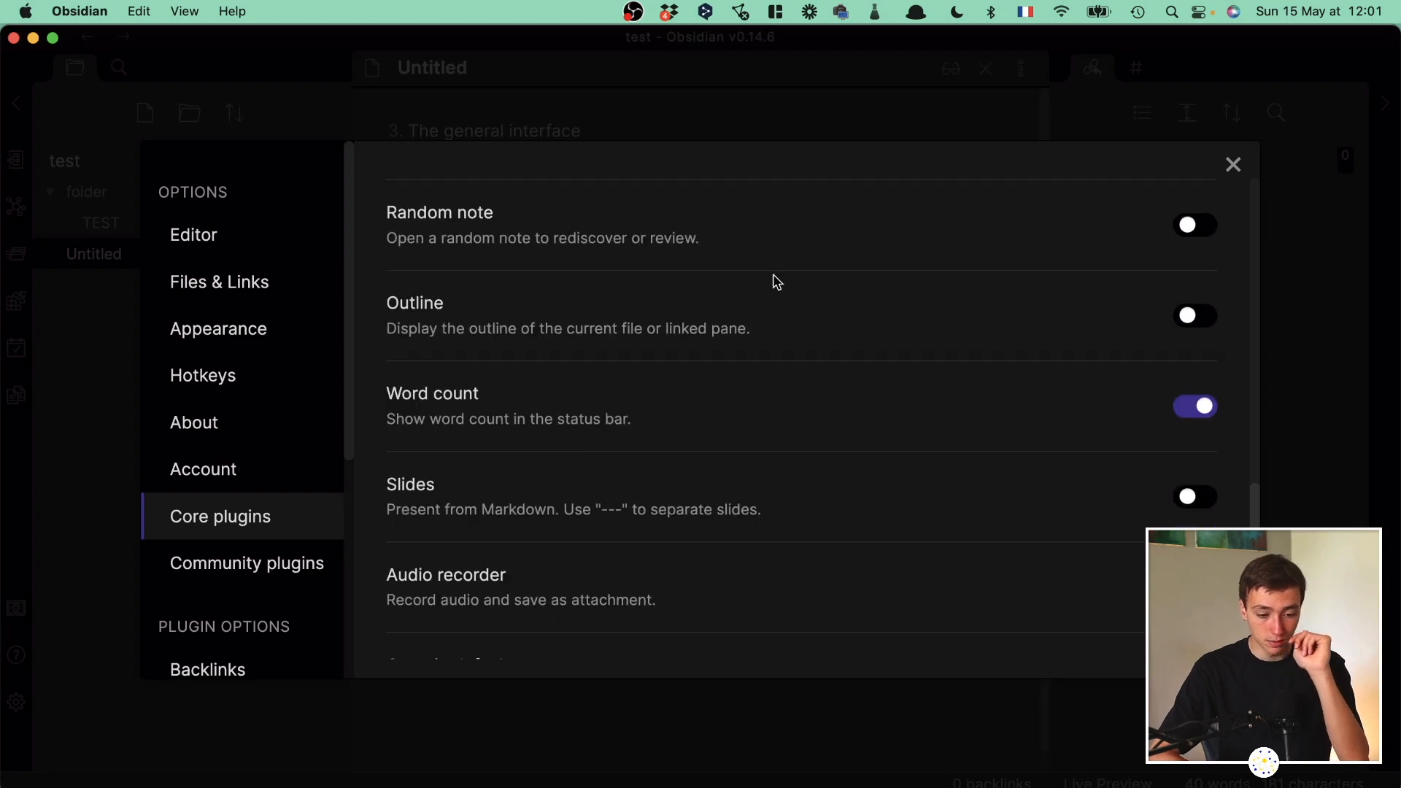
{"action": "scroll", "coordinate": [777, 283], "scroll_direction": "down", "scroll_amount": 1}
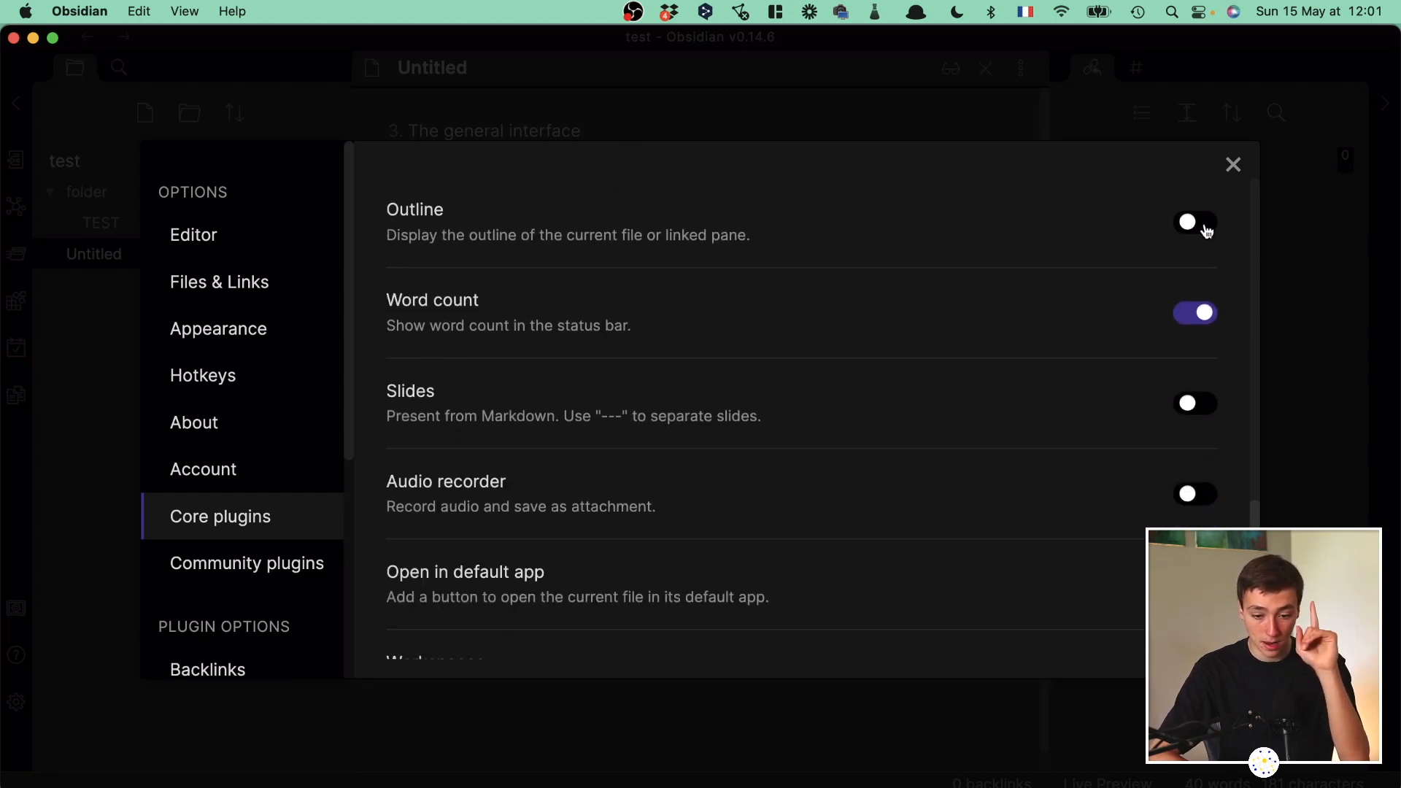
{"action": "scroll", "coordinate": [766, 203], "scroll_direction": "down", "scroll_amount": 4}
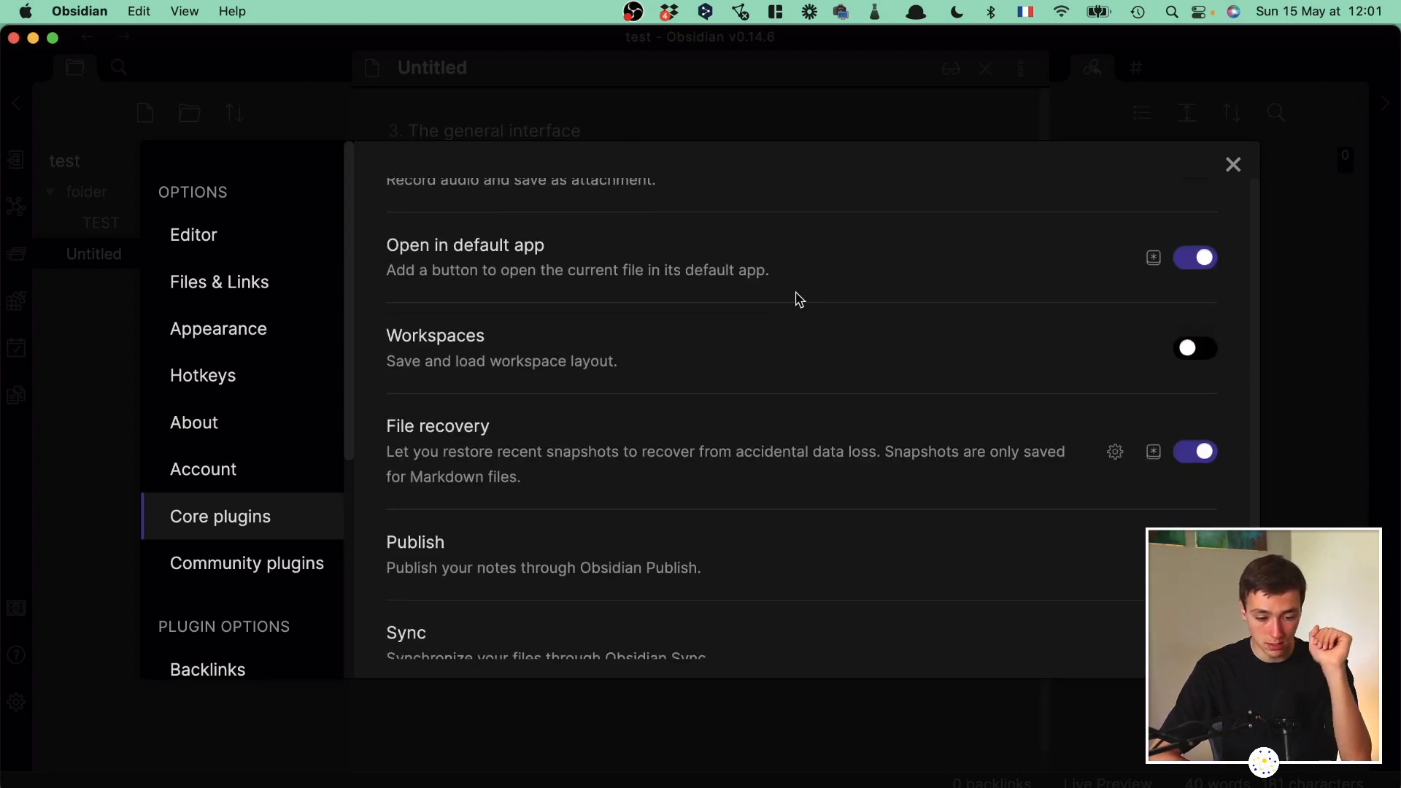
{"action": "scroll", "coordinate": [799, 299], "scroll_direction": "down", "scroll_amount": 1}
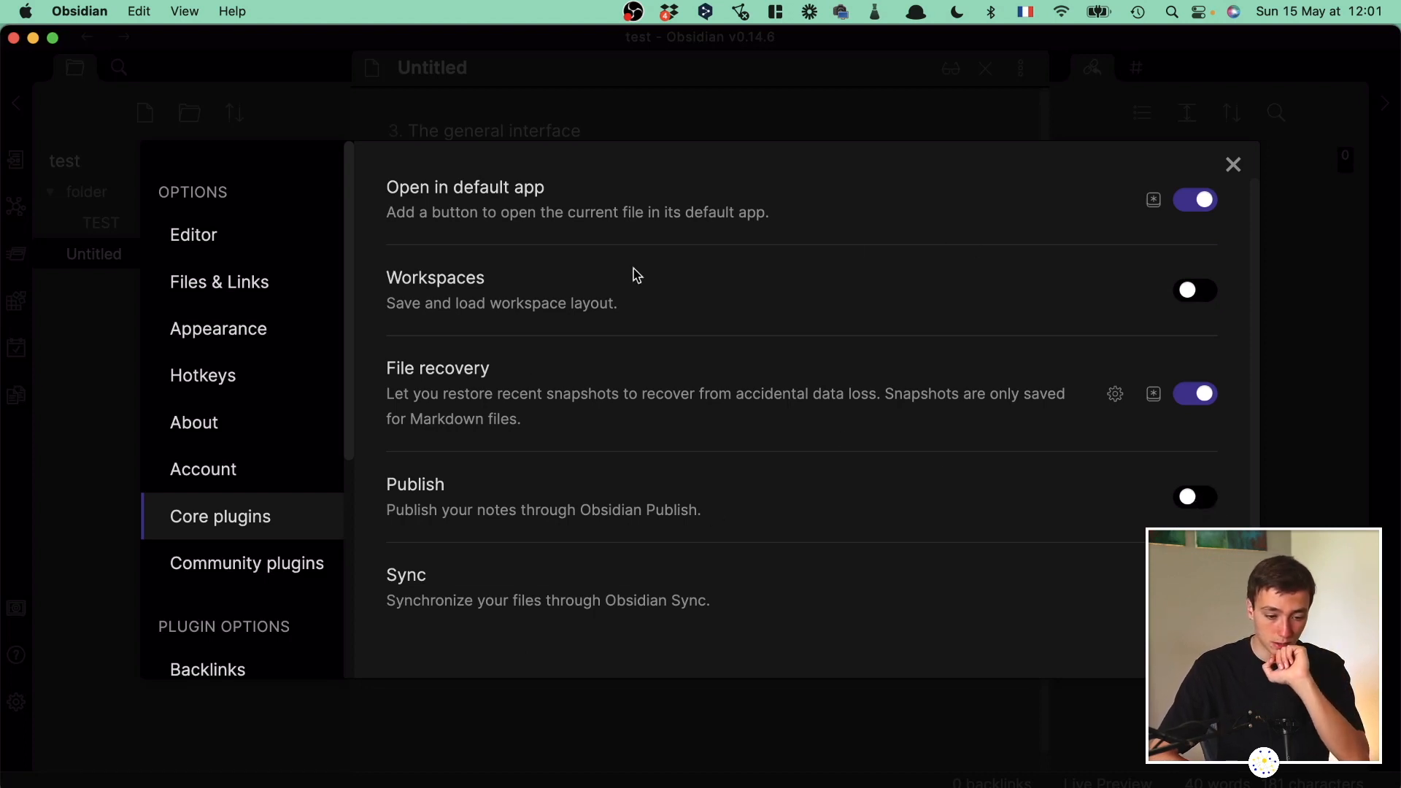
Turn off Safe mode for community plugins and open the community plugin browser.
{"action": "left_click", "coordinate": [322, 558]}
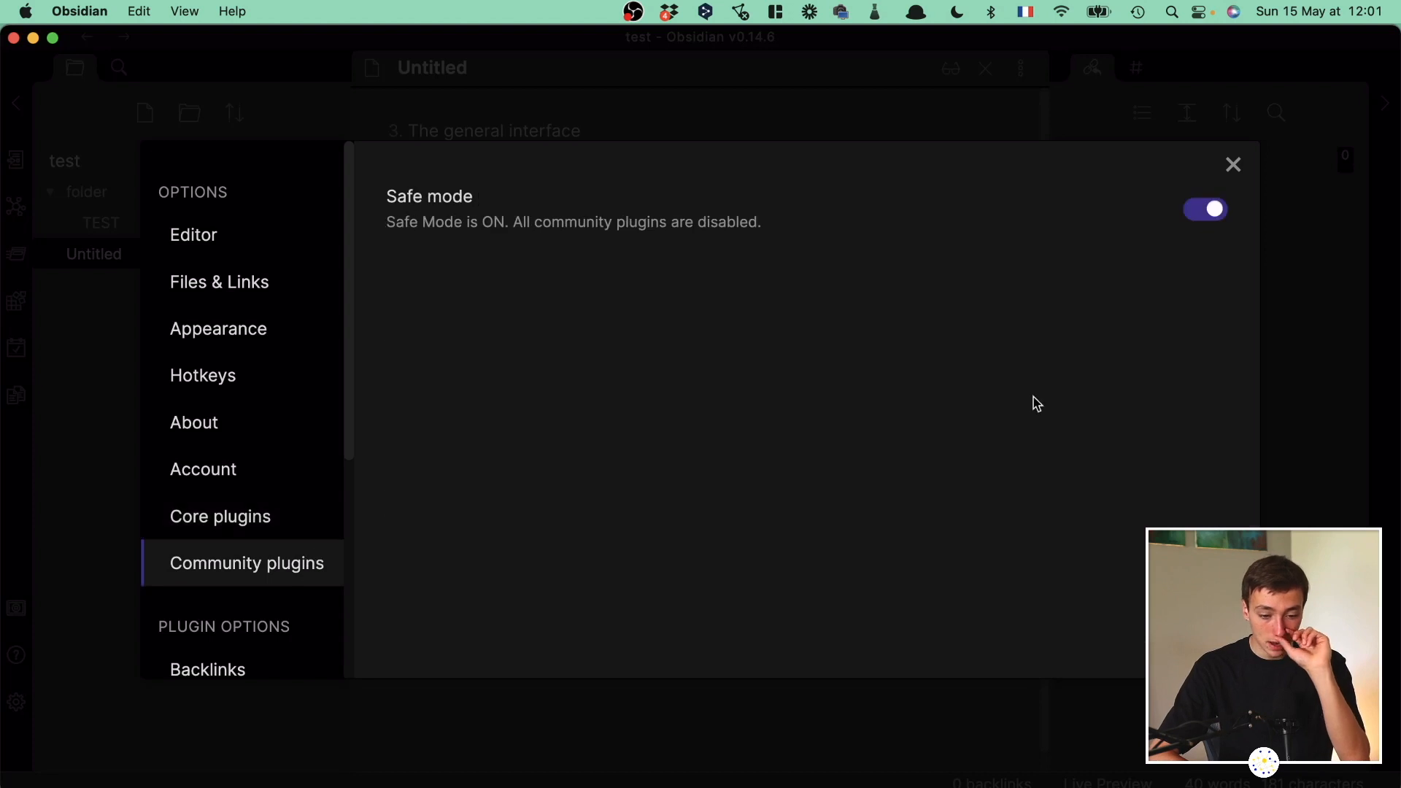
{"action": "left_click", "coordinate": [1198, 212]}
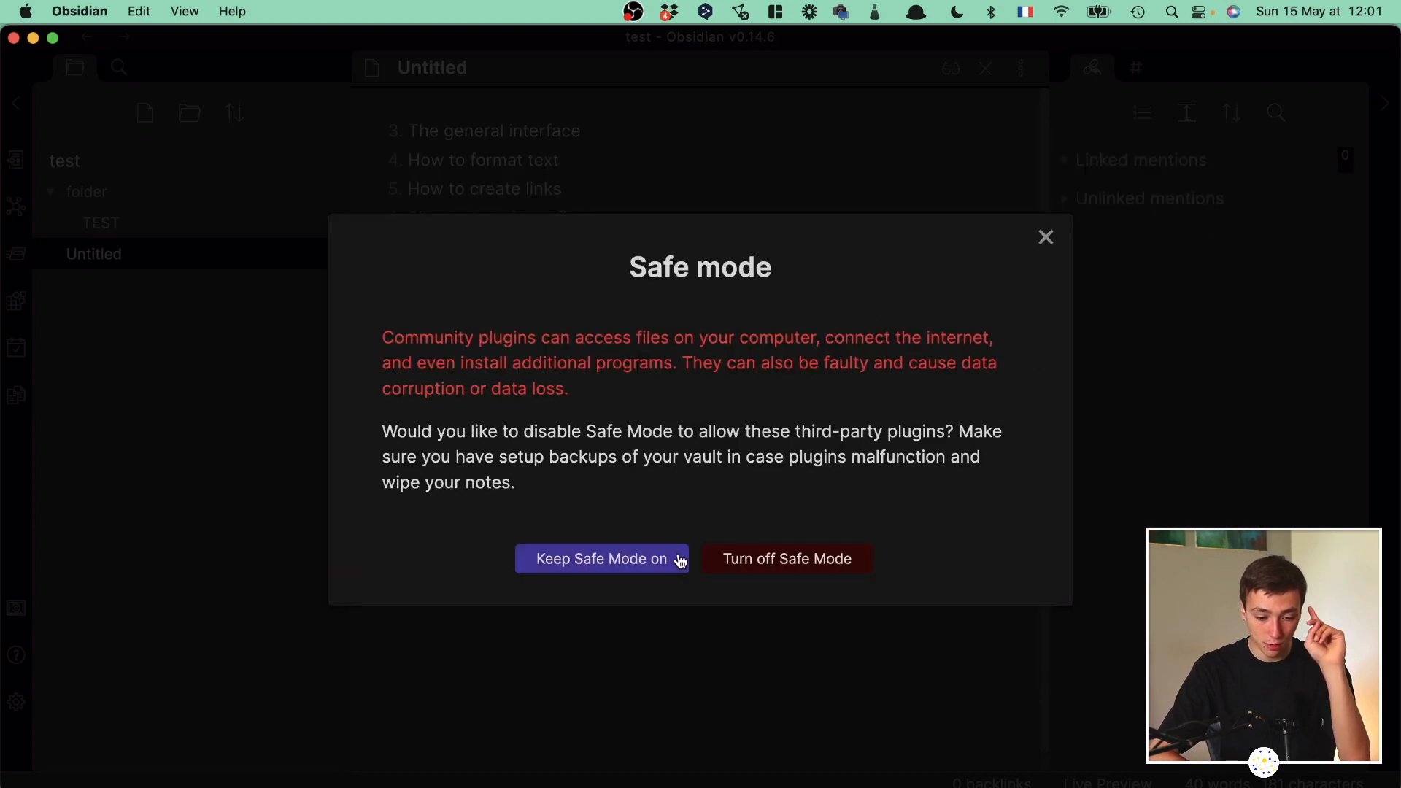
{"action": "left_click", "coordinate": [730, 568]}
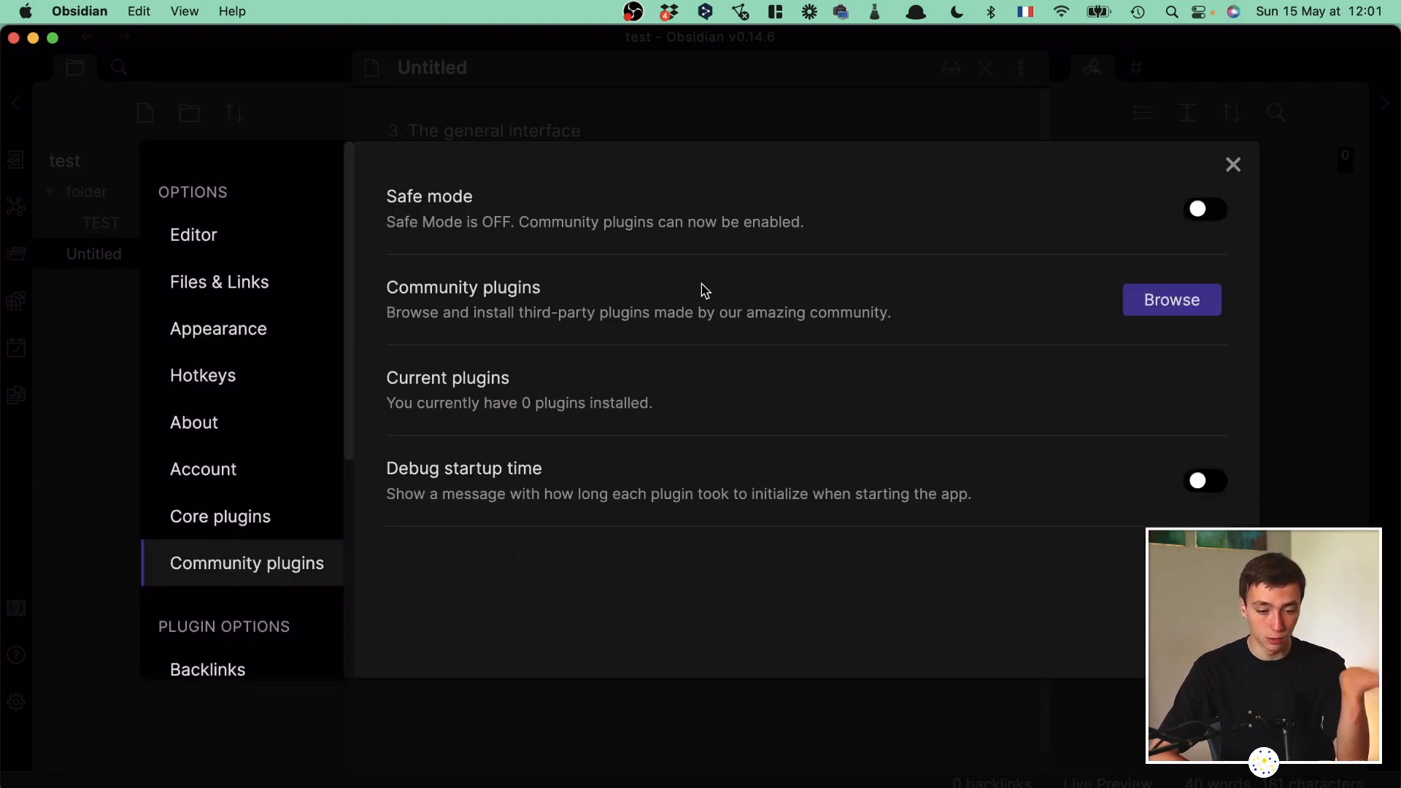
{"action": "scroll", "coordinate": [270, 486], "scroll_direction": "down", "scroll_amount": 5}
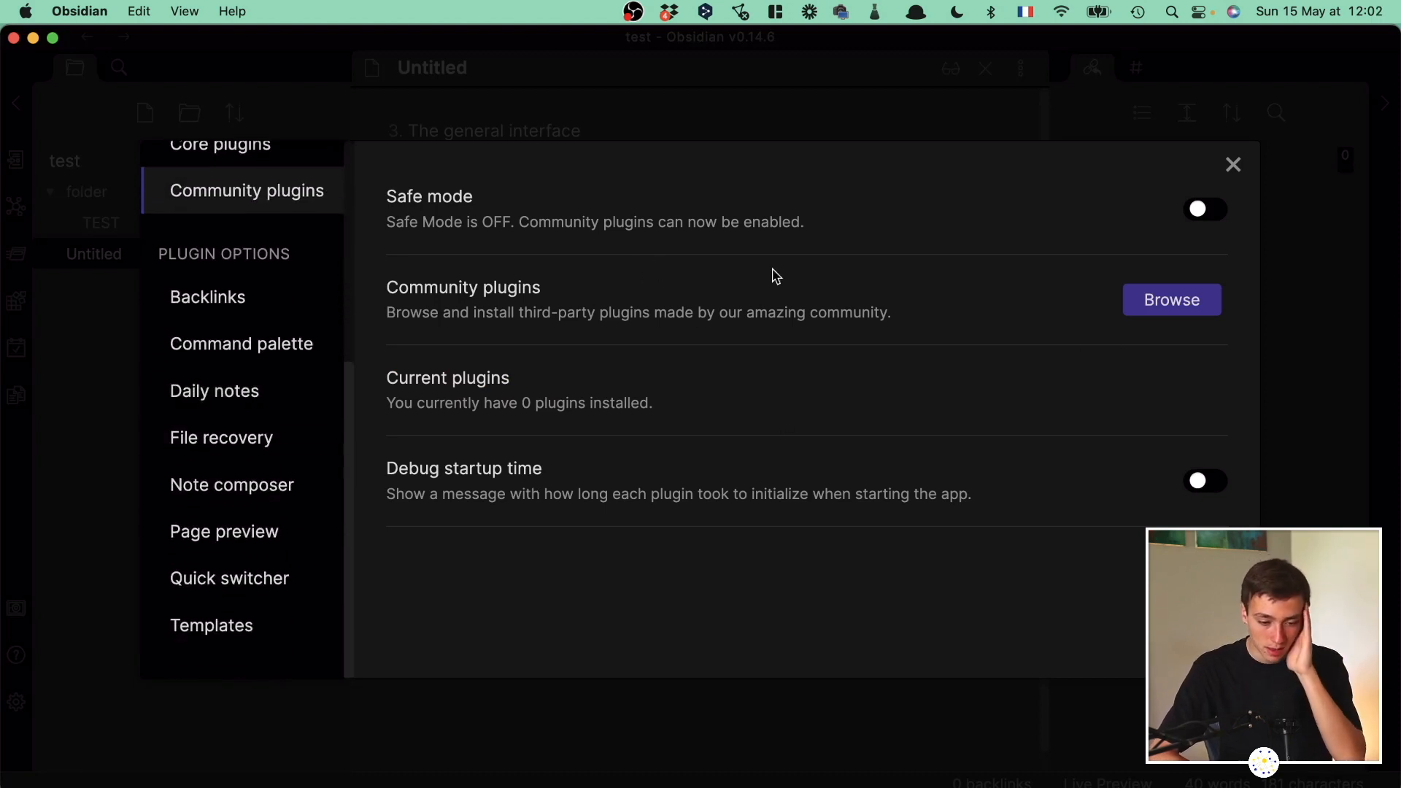
{"action": "left_click", "coordinate": [1165, 299]}
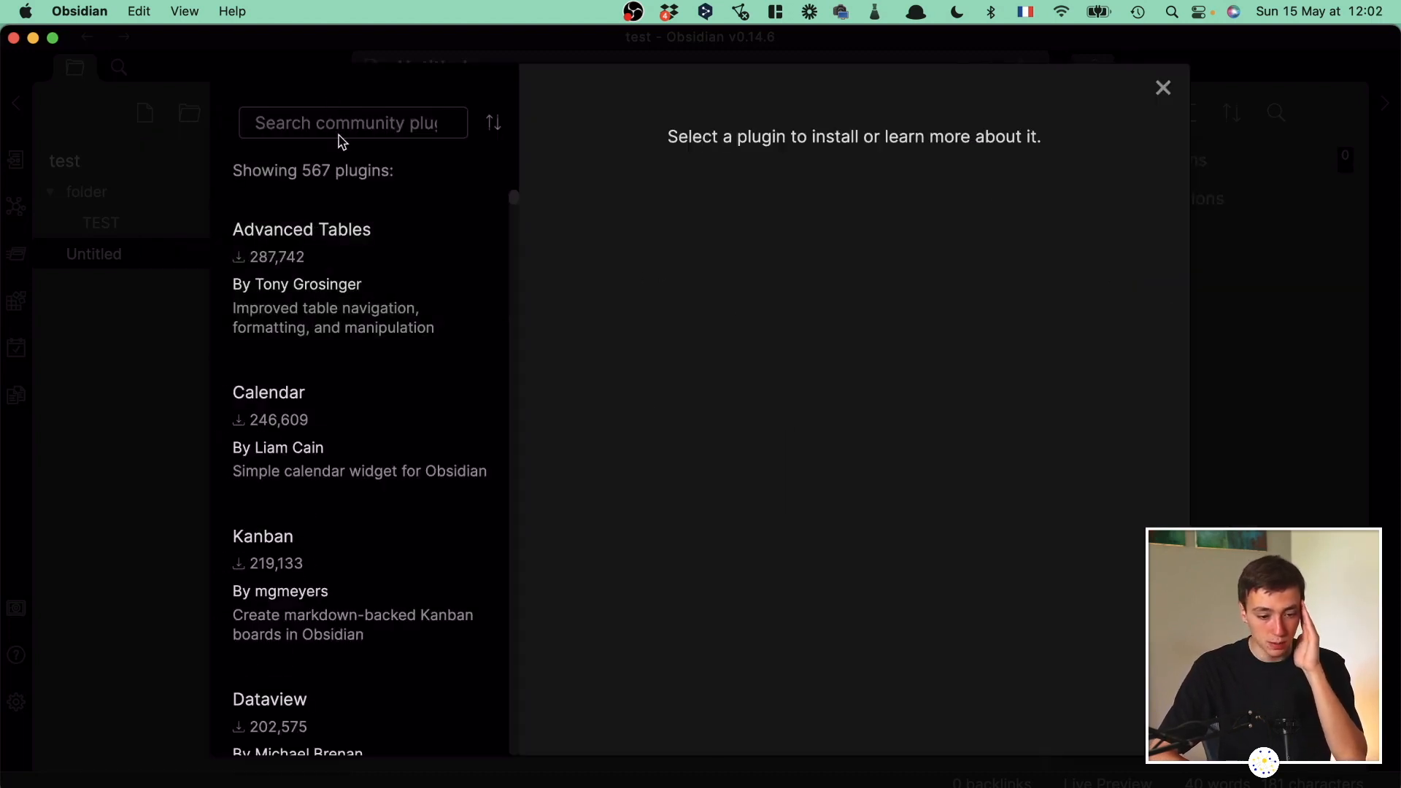
Look through the community plugin pages for Advanced Tables, Calendar and Kanban.
{"action": "left_click", "coordinate": [332, 390]}
{"action": "left_click", "coordinate": [334, 350]}
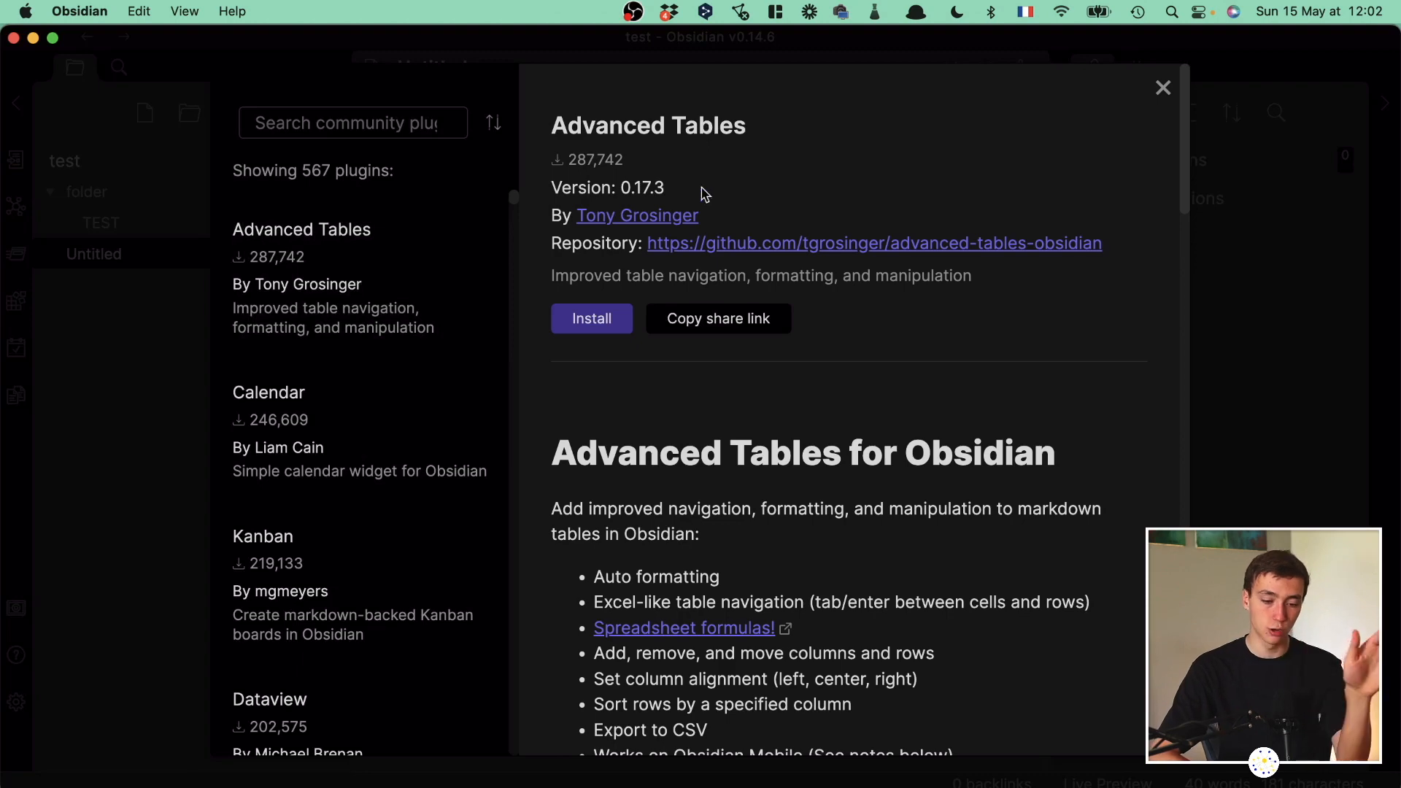
{"action": "left_click", "coordinate": [379, 416]}
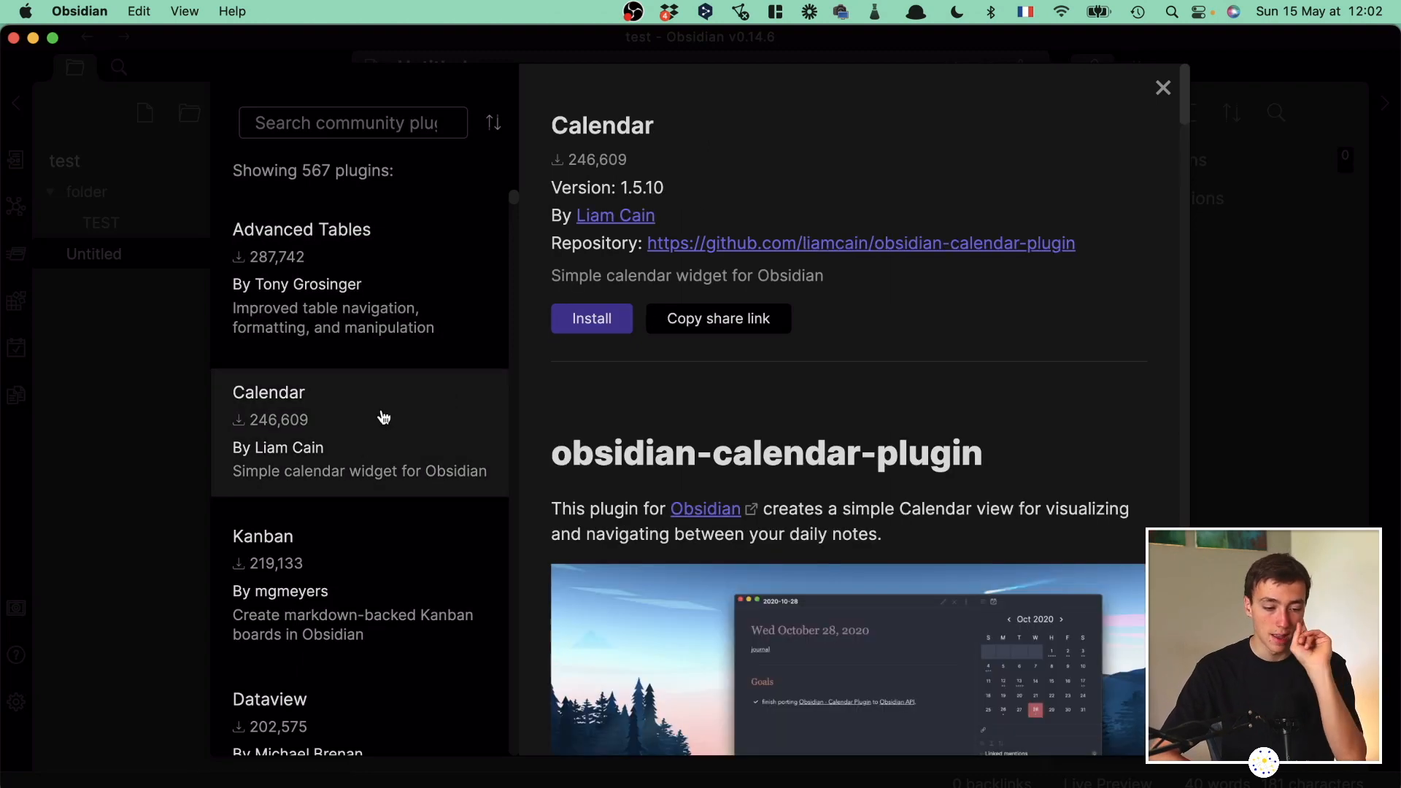
{"action": "scroll", "coordinate": [381, 416], "scroll_direction": "down", "scroll_amount": 3}
{"action": "scroll", "coordinate": [381, 416], "scroll_direction": "down", "scroll_amount": 2}
{"action": "left_click", "coordinate": [369, 250]}
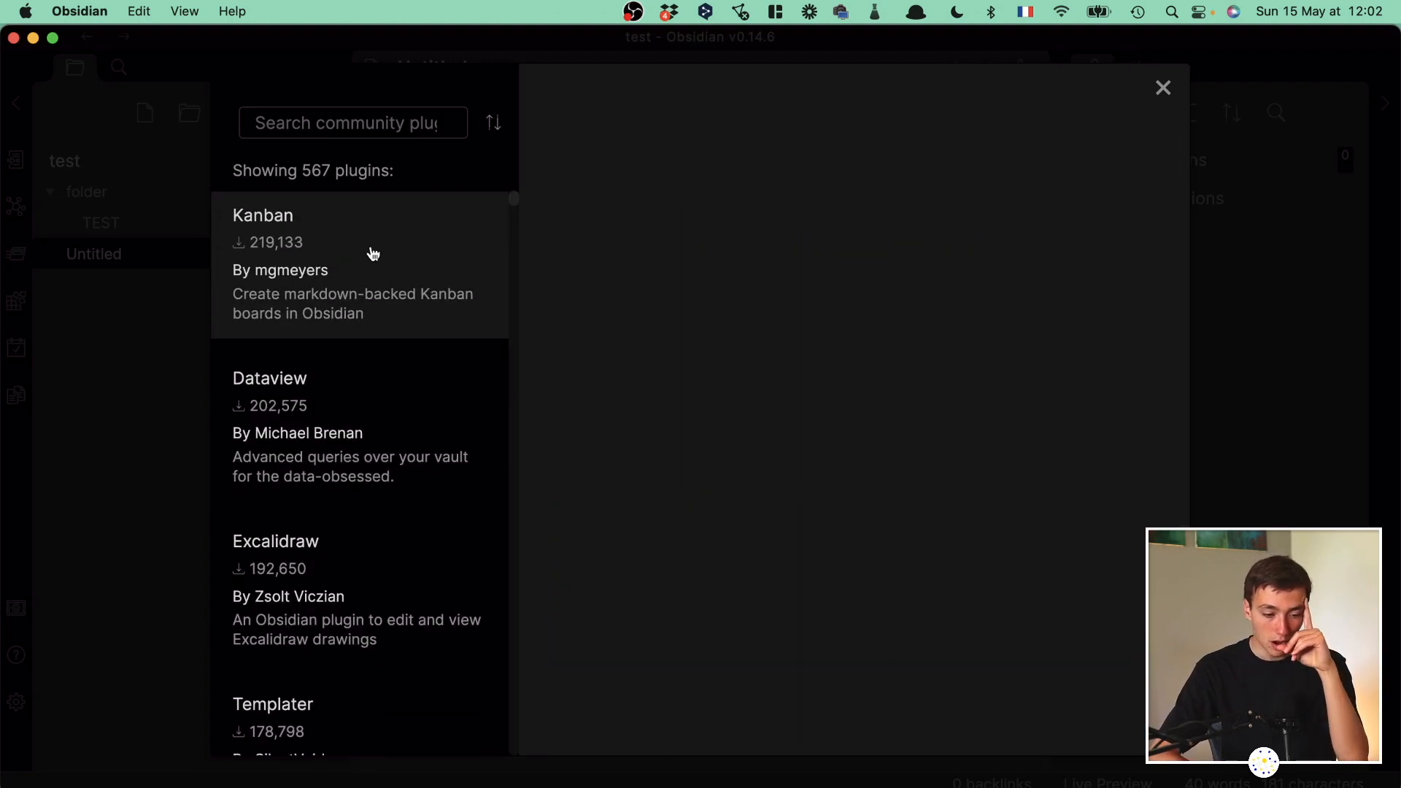
{"action": "scroll", "coordinate": [982, 362], "scroll_direction": "down", "scroll_amount": 5}
{"action": "scroll", "coordinate": [982, 362], "scroll_direction": "down", "scroll_amount": 1}
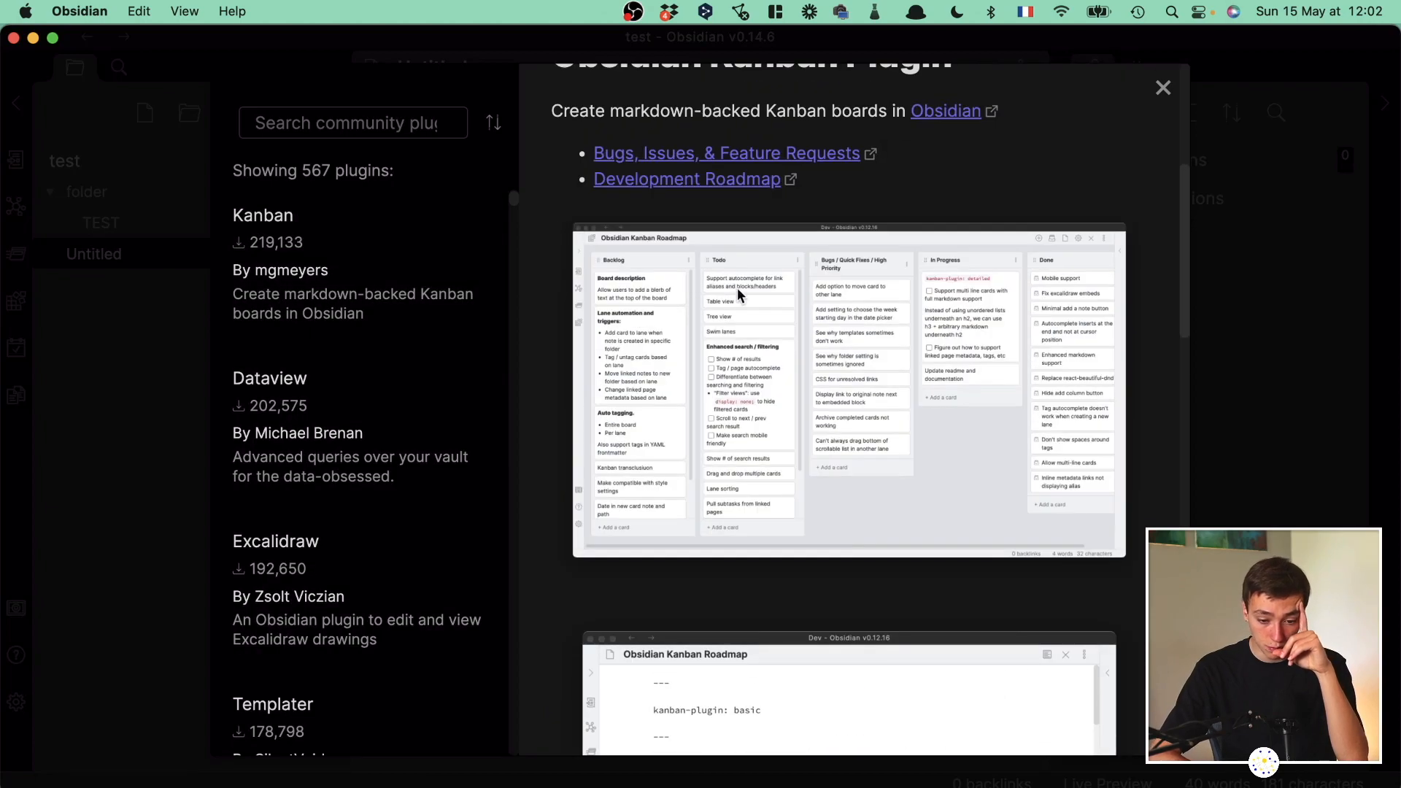
Switch to the Dropbox vault and open the CONTENT DASHBOARD note through a quick search for "content".
{"action": "key", "text": "ctrl+Up"}
{"action": "left_click", "coordinate": [501, 375]}
{"action": "key", "text": "super+o"}
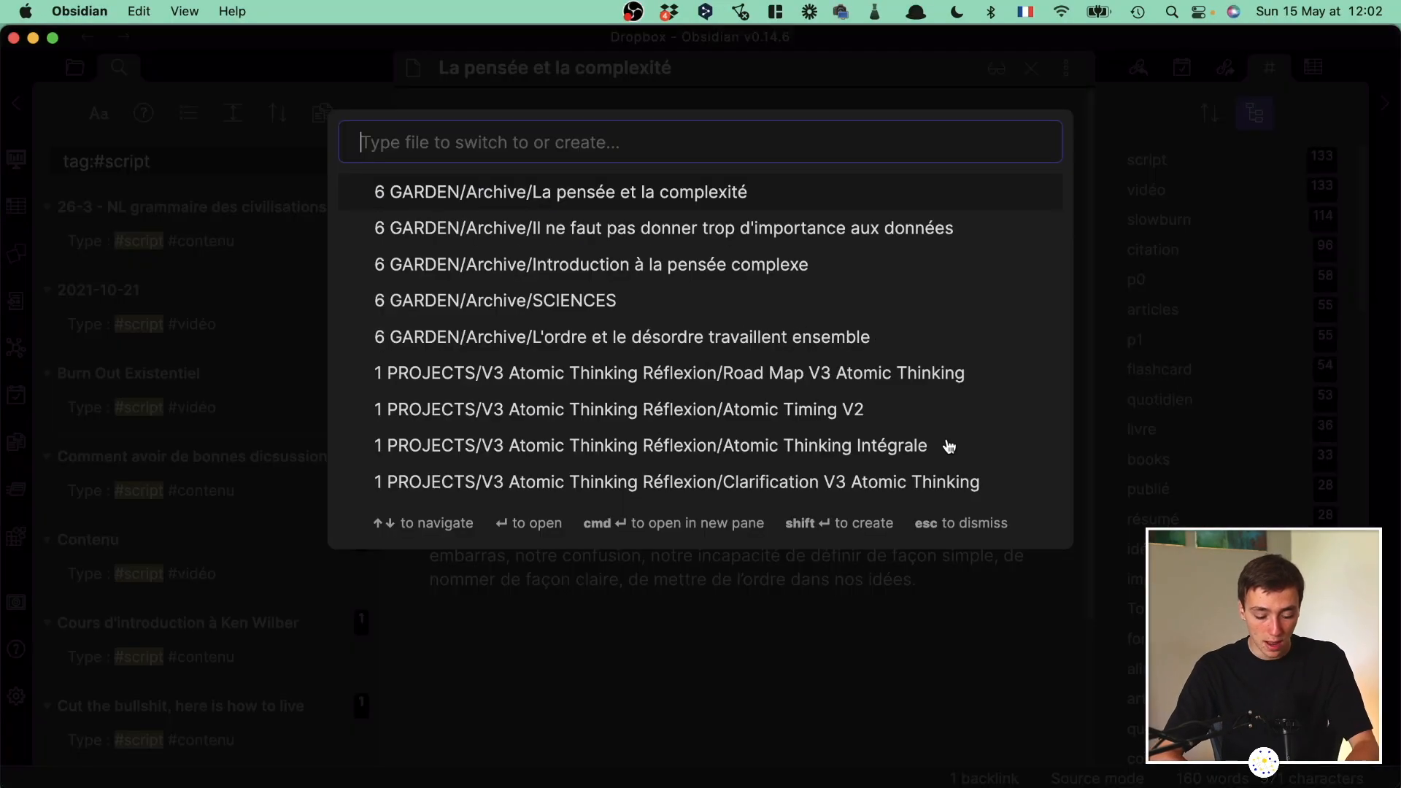
{"action": "type", "text": "cotnent"}
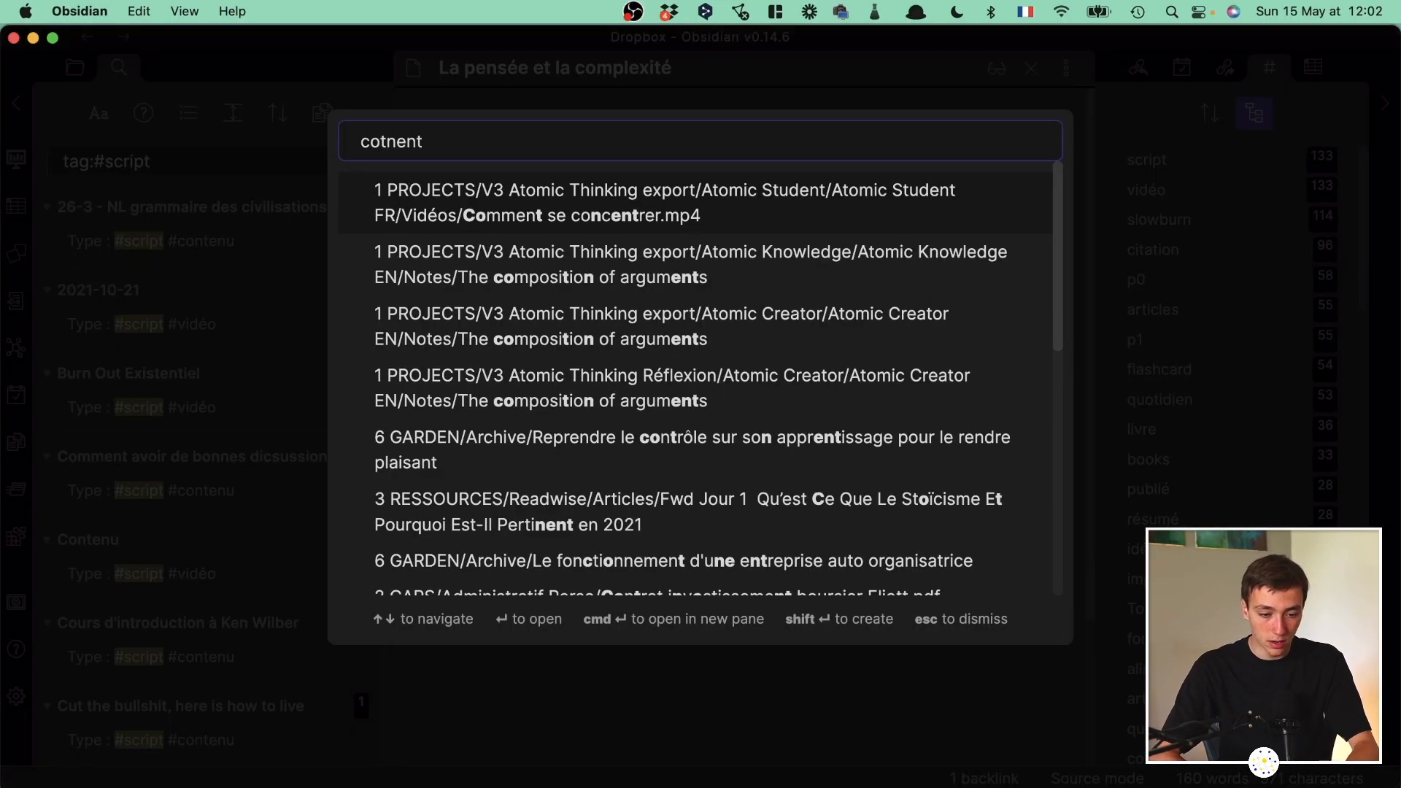
{"action": "key", "text": "BackSpace"}
{"action": "key", "text": "BackSpace"}
{"action": "key", "text": "BackSpace"}
{"action": "key", "text": "BackSpace"}
{"action": "key", "text": "BackSpace"}
{"action": "key", "text": "BackSpace"}
{"action": "type", "text": "ontent"}
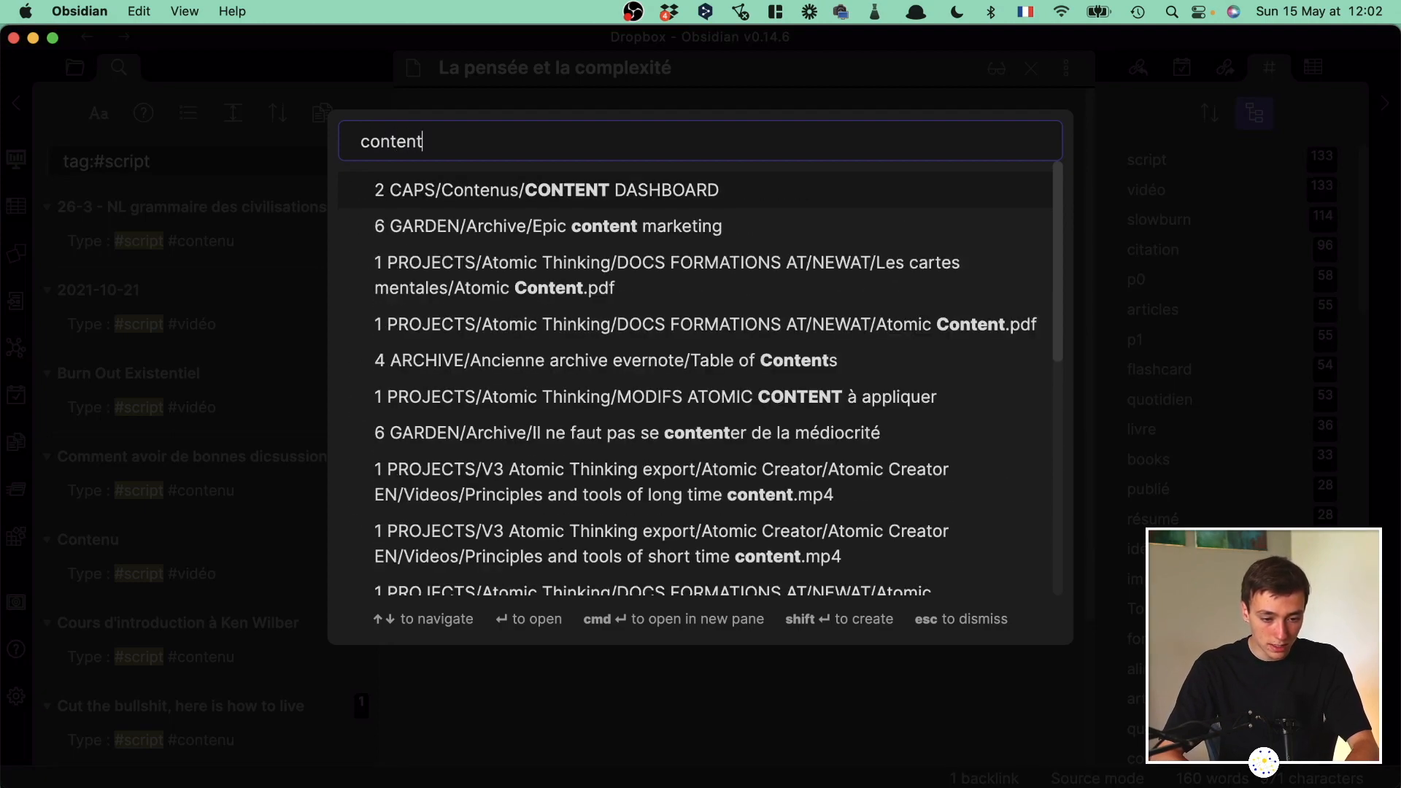
{"action": "key", "text": "Return"}
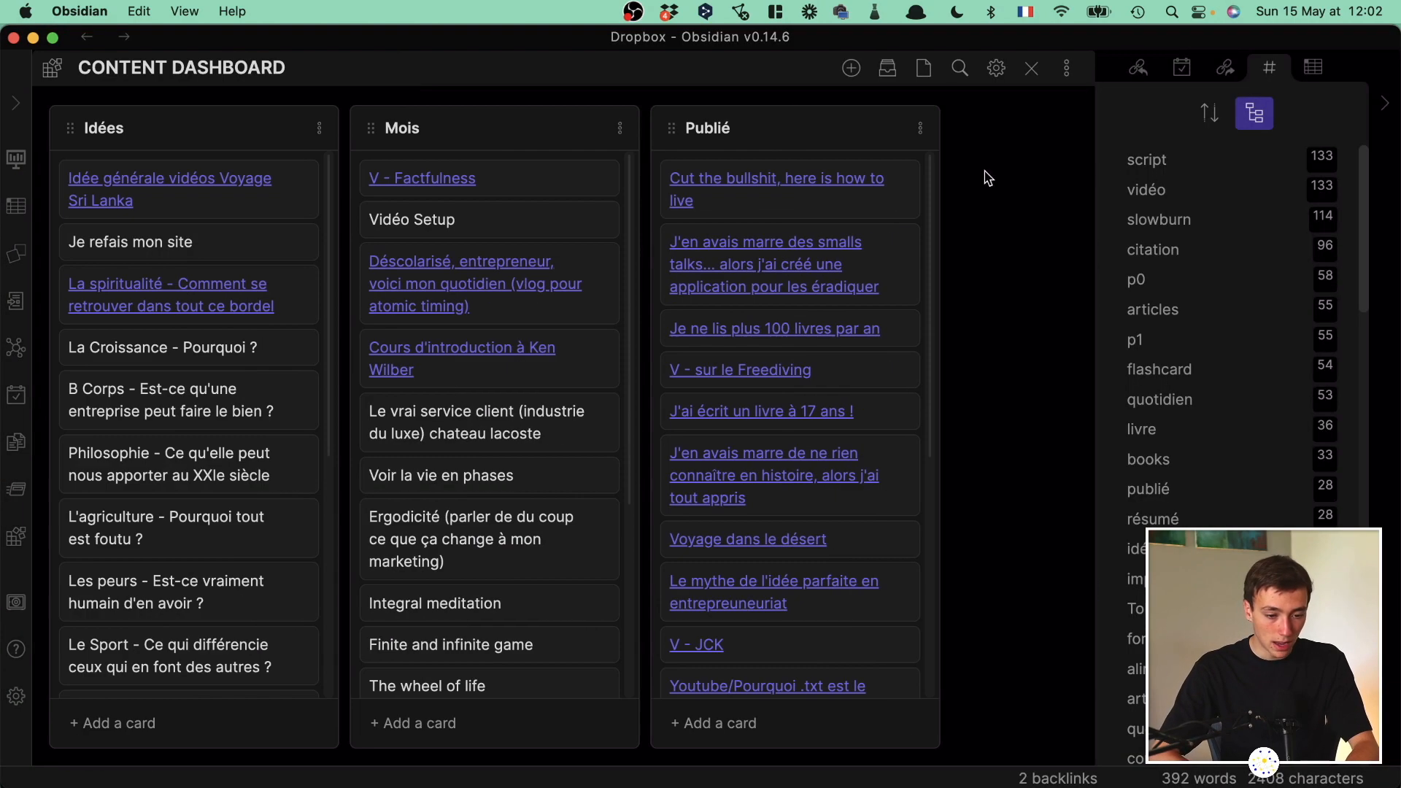
Collapse the sidebar holding the Tag pane and look over the cards in the board's columns.
{"action": "left_click", "coordinate": [1385, 102]}
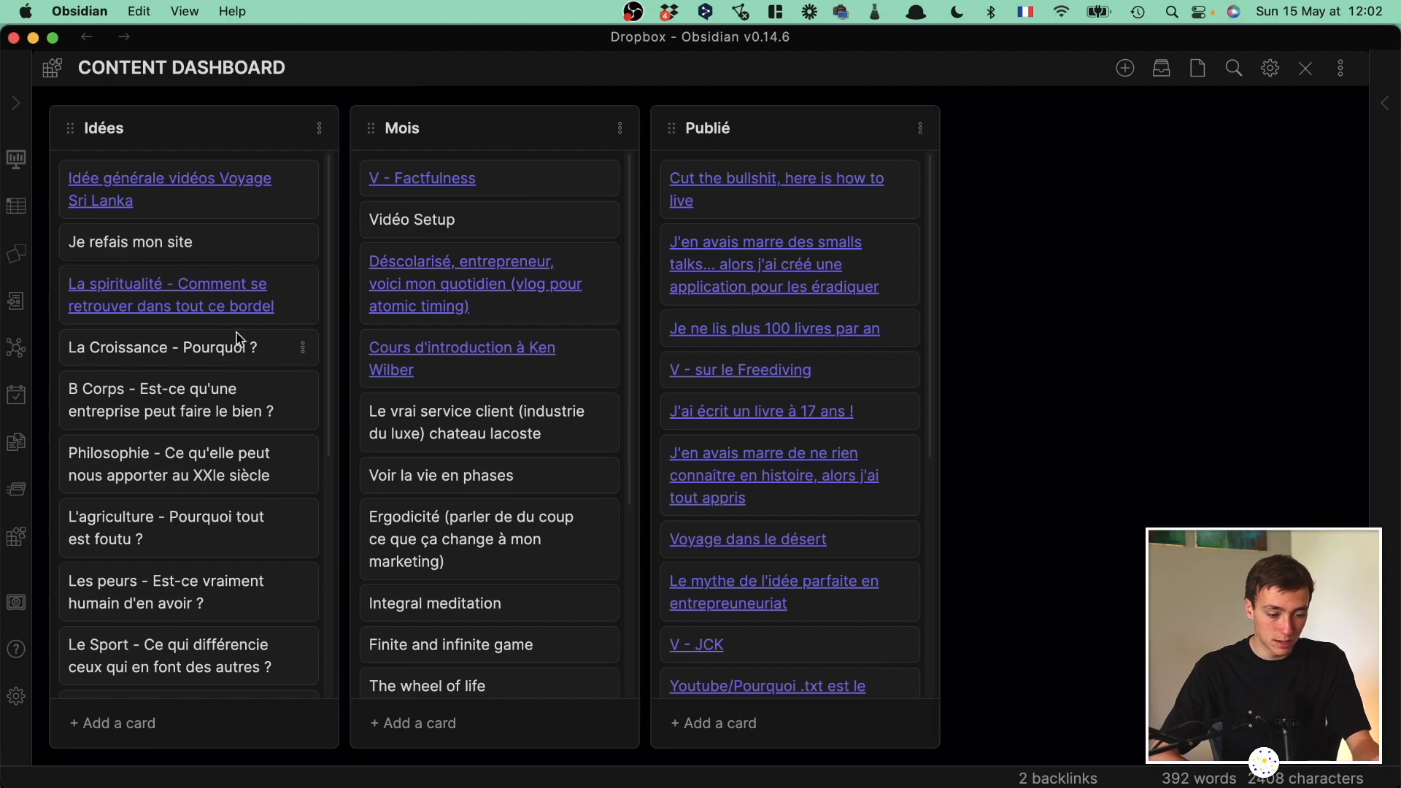
{"action": "scroll", "coordinate": [563, 585], "scroll_direction": "down", "scroll_amount": 1}
{"action": "scroll", "coordinate": [563, 585], "scroll_direction": "up", "scroll_amount": 1}
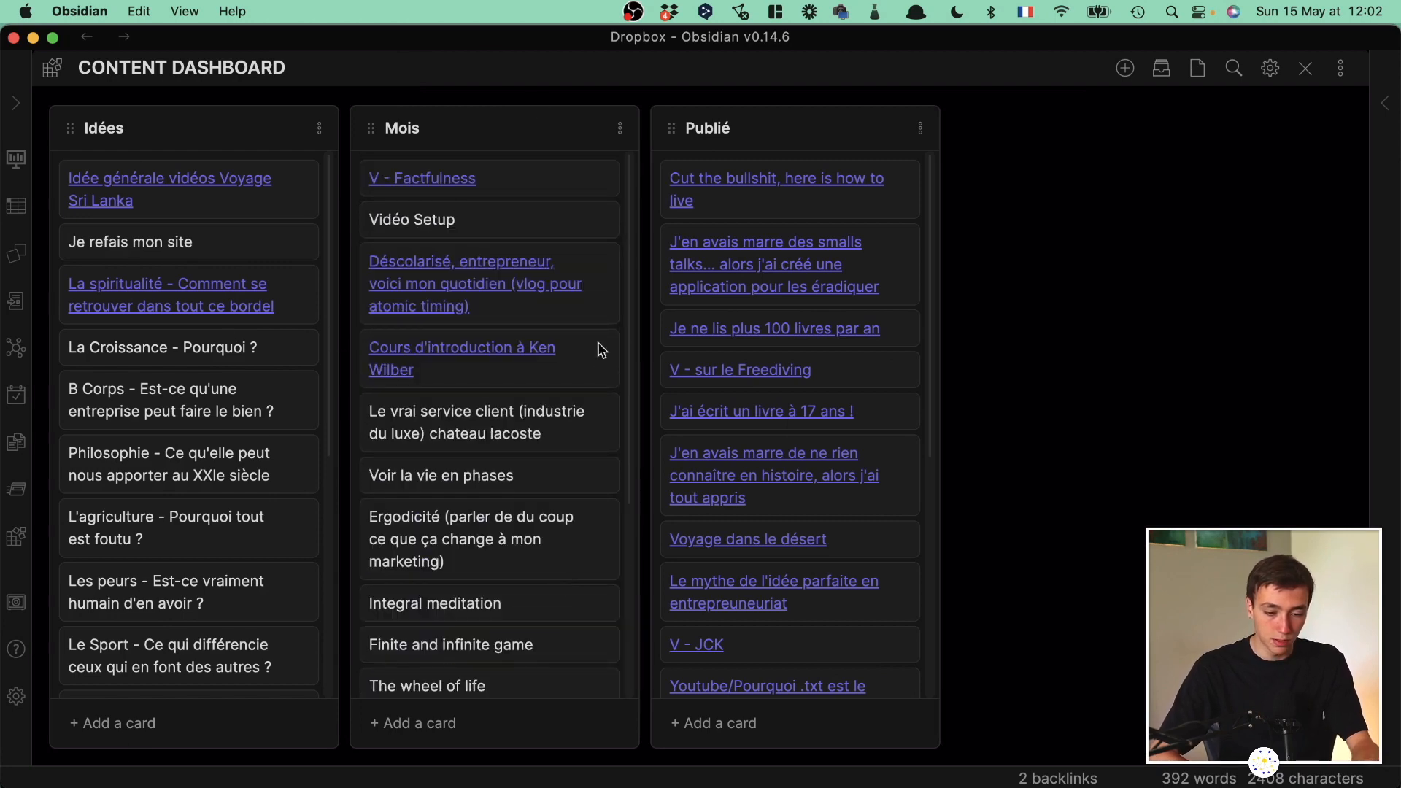
{"action": "scroll", "coordinate": [808, 187], "scroll_direction": "down", "scroll_amount": 3}
{"action": "scroll", "coordinate": [807, 182], "scroll_direction": "up", "scroll_amount": 3}
Open the note linked on the "Cours d'introduction à Ken Wilber" card in a separate pane, view it in reading mode and close it.
{"action": "left_click_drag", "start_coordinate": [430, 191], "coordinate": [467, 186]}
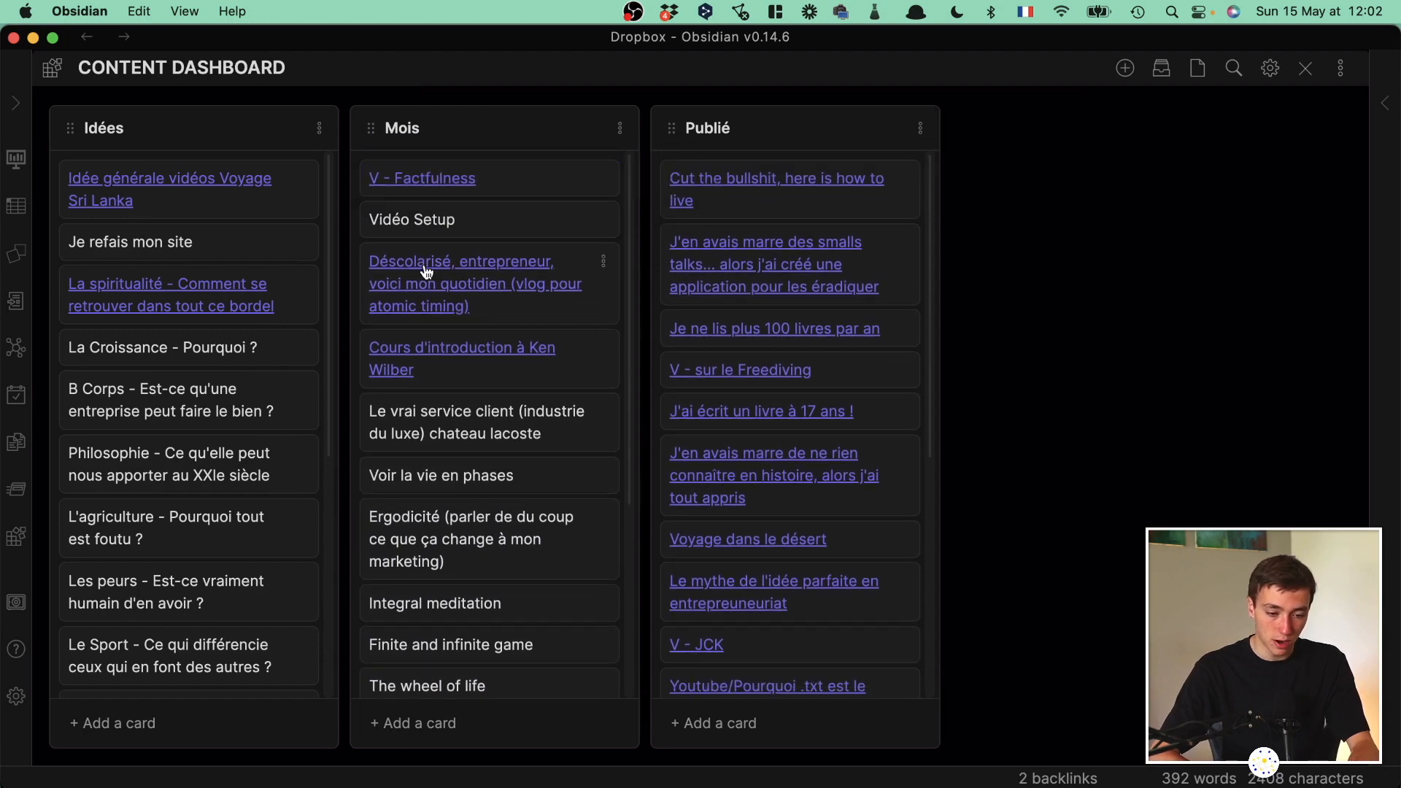
{"action": "left_click", "coordinate": [427, 271]}
{"action": "key", "text": "super+alt+Left"}
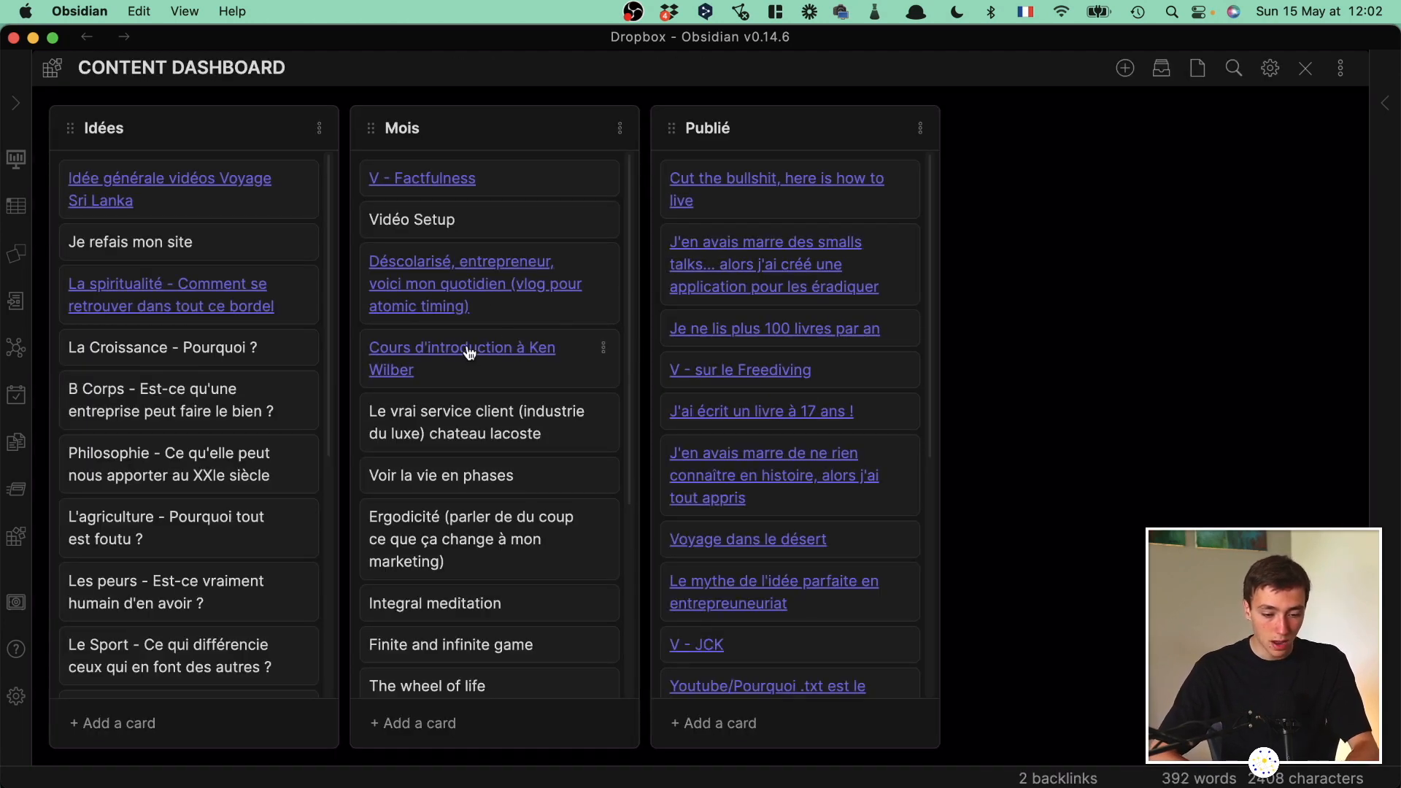
{"action": "left_click", "coordinate": [469, 353], "text": "super"}
{"action": "key", "text": "super+e"}
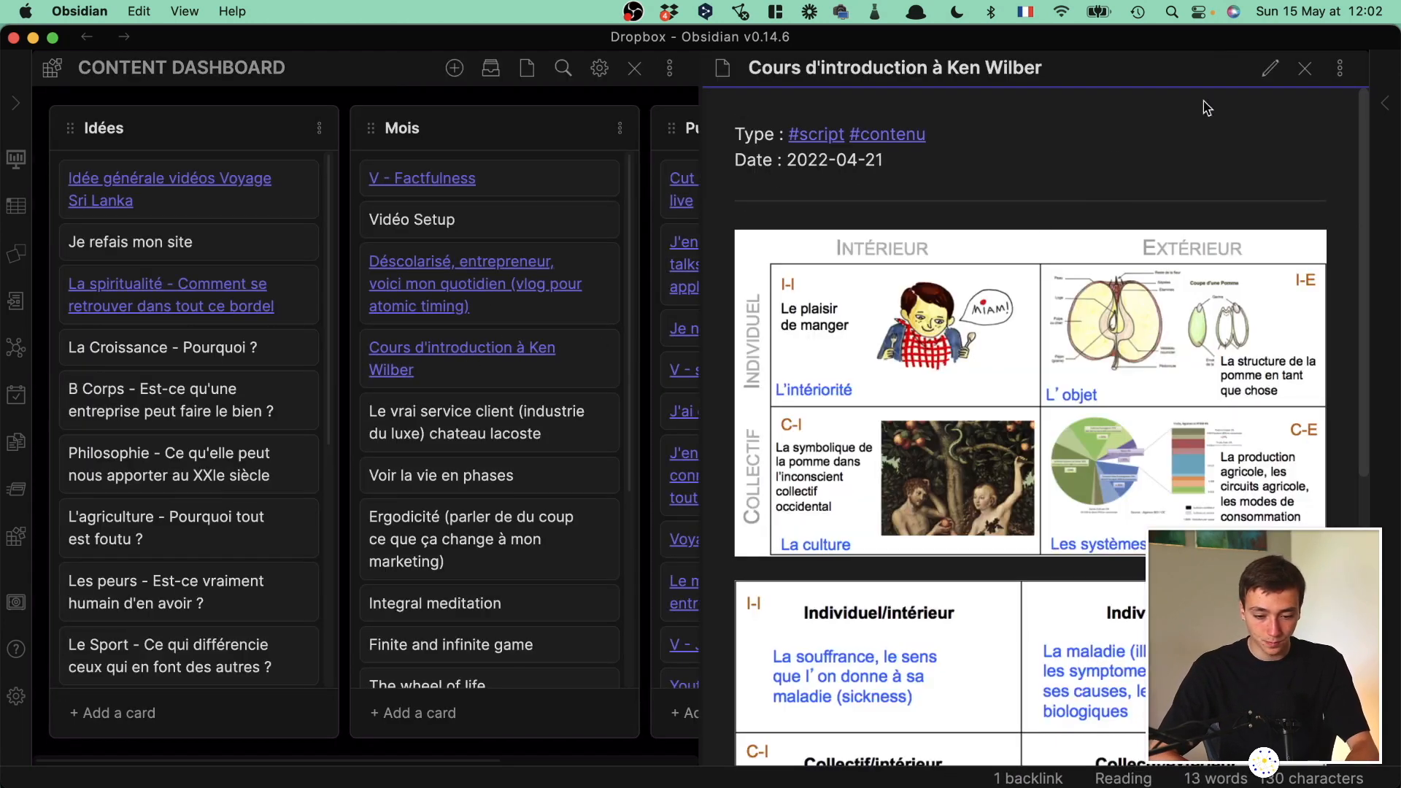
{"action": "key", "text": "super+e"}
{"action": "left_click", "coordinate": [1304, 68]}
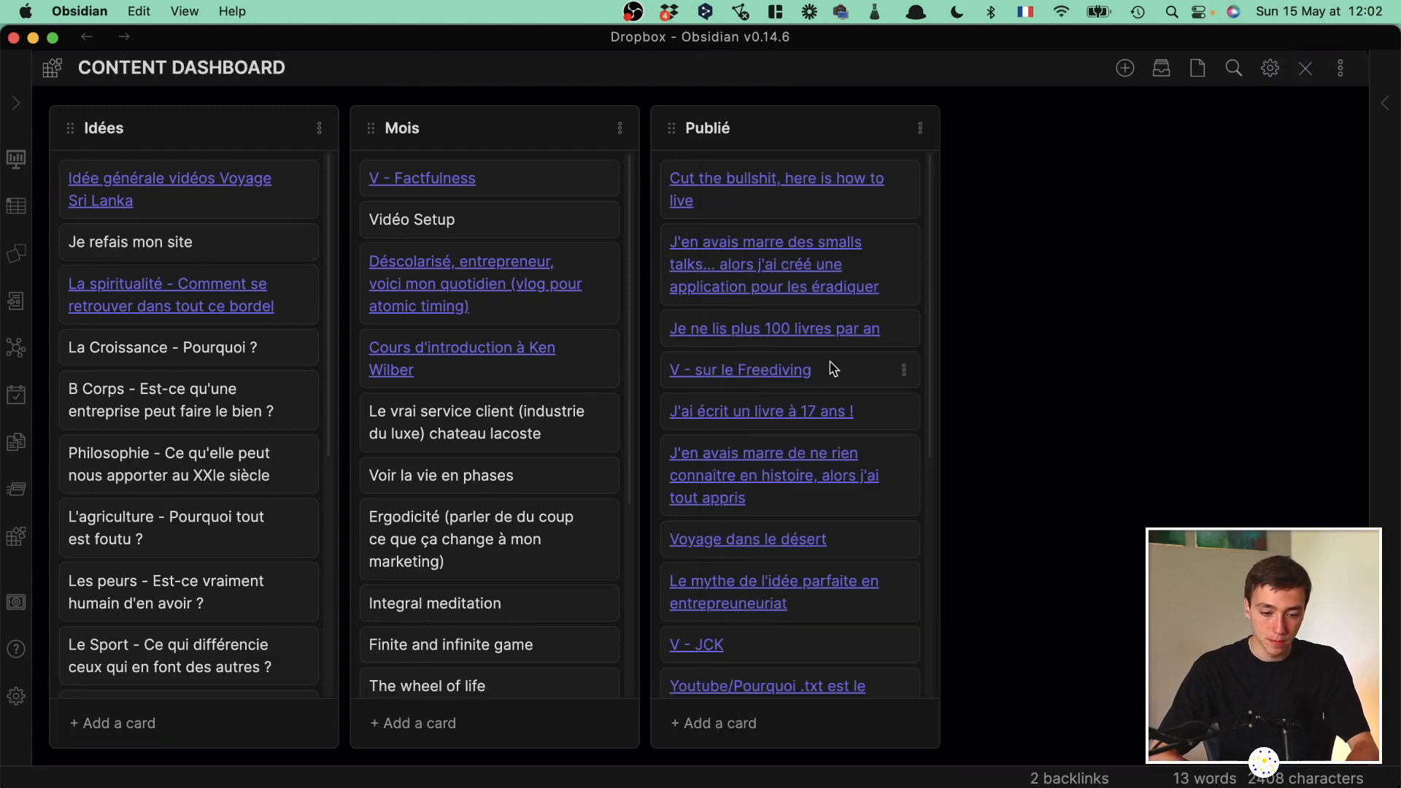
Return to the test vault's community plugin browser and examine the Outliner plugin's page and demo.
{"action": "key", "text": "ctrl+Up"}
{"action": "left_click", "coordinate": [531, 510]}
{"action": "scroll", "coordinate": [720, 305], "scroll_direction": "down", "scroll_amount": 3}
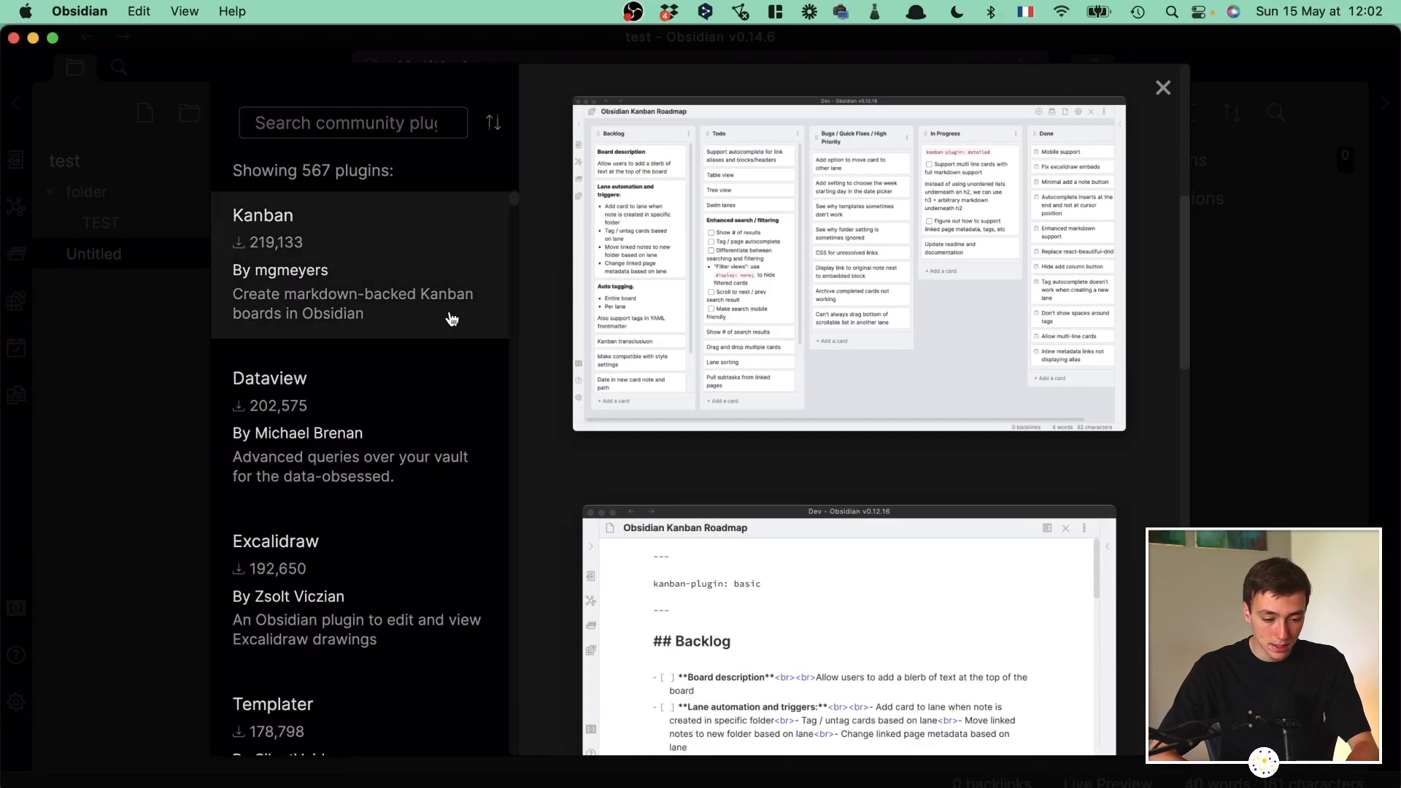
{"action": "scroll", "coordinate": [448, 319], "scroll_direction": "down", "scroll_amount": 3}
{"action": "scroll", "coordinate": [451, 319], "scroll_direction": "down", "scroll_amount": 10}
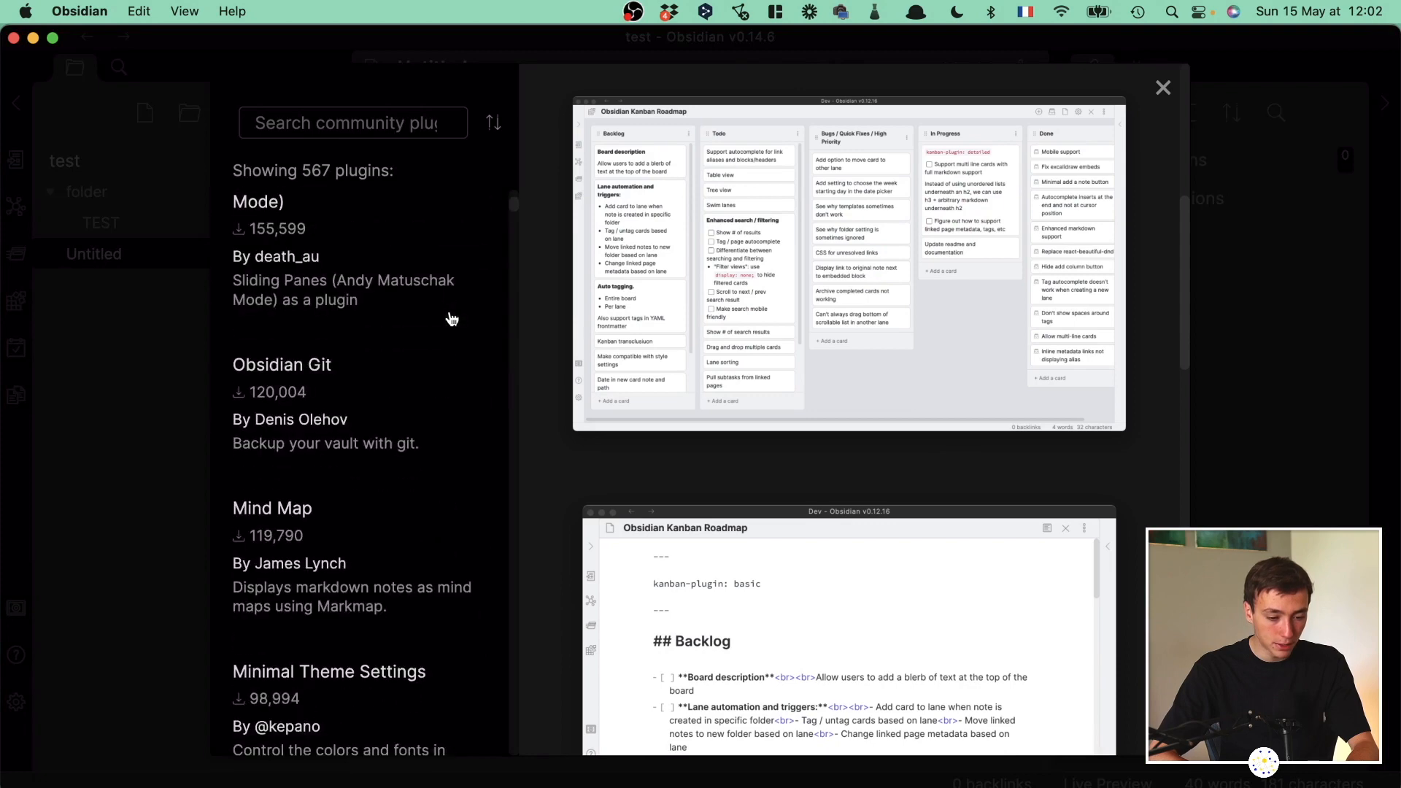
{"action": "scroll", "coordinate": [437, 336], "scroll_direction": "up", "scroll_amount": 4}
{"action": "left_click", "coordinate": [401, 353]}
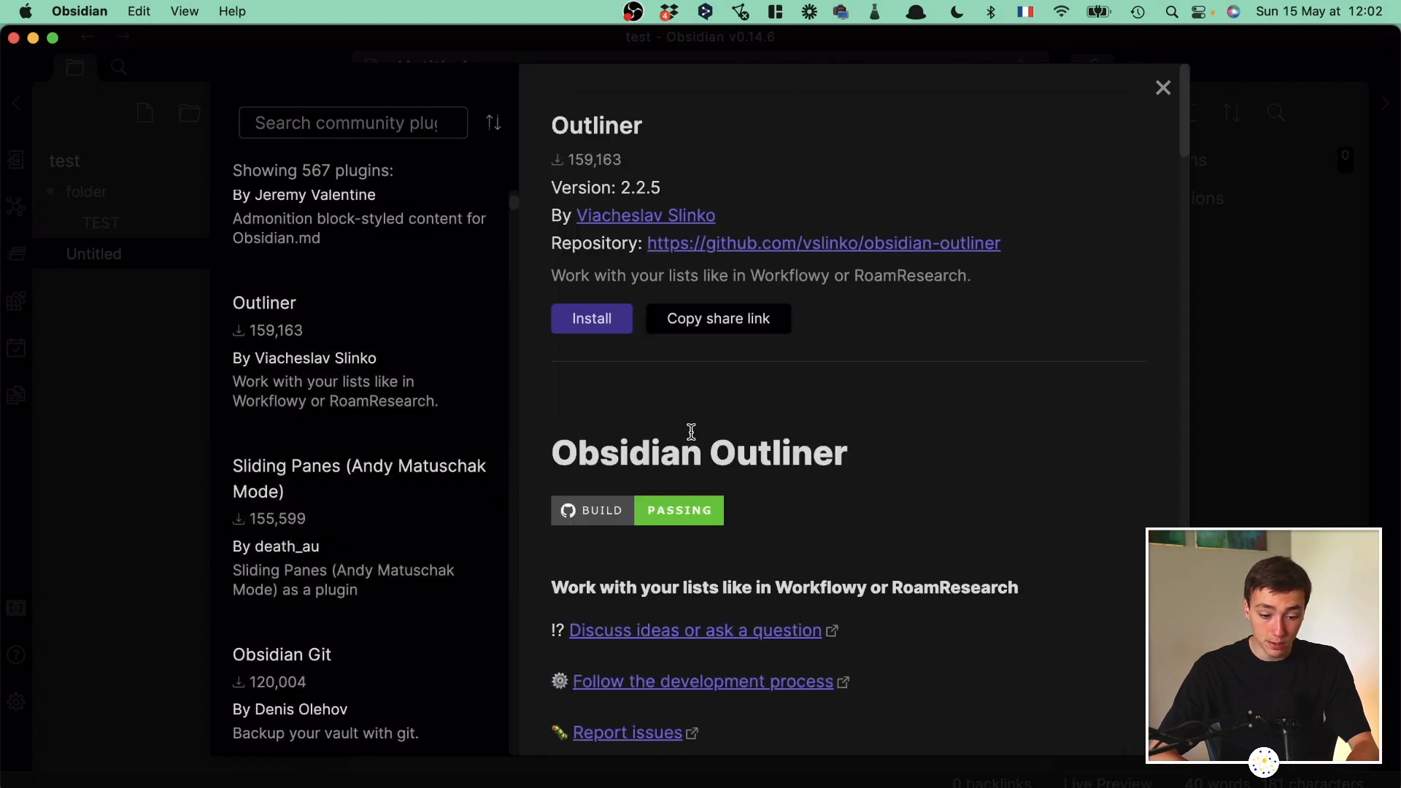
{"action": "scroll", "coordinate": [692, 434], "scroll_direction": "down", "scroll_amount": 5}
{"action": "scroll", "coordinate": [692, 437], "scroll_direction": "down", "scroll_amount": 4}
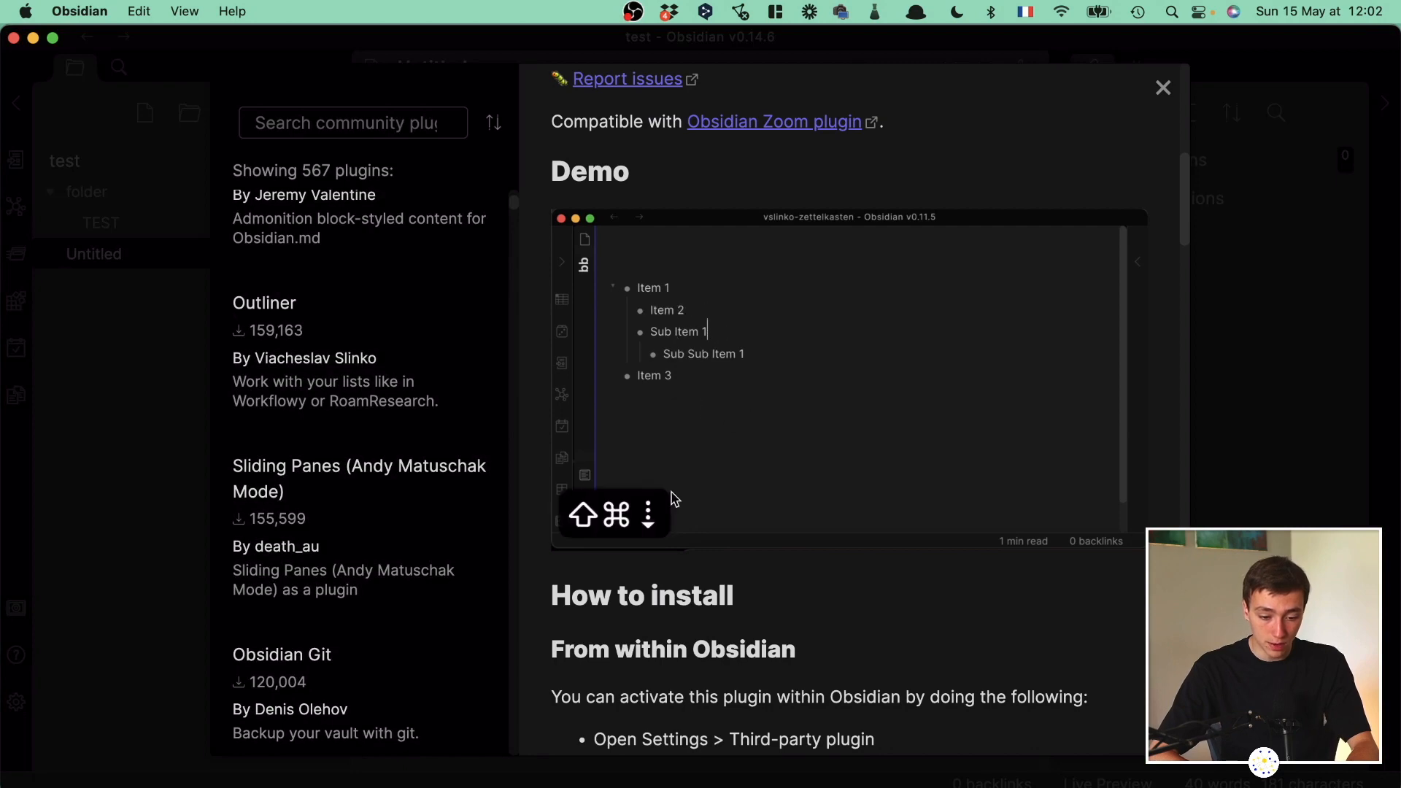
{"action": "scroll", "coordinate": [422, 390], "scroll_direction": "down", "scroll_amount": 5}
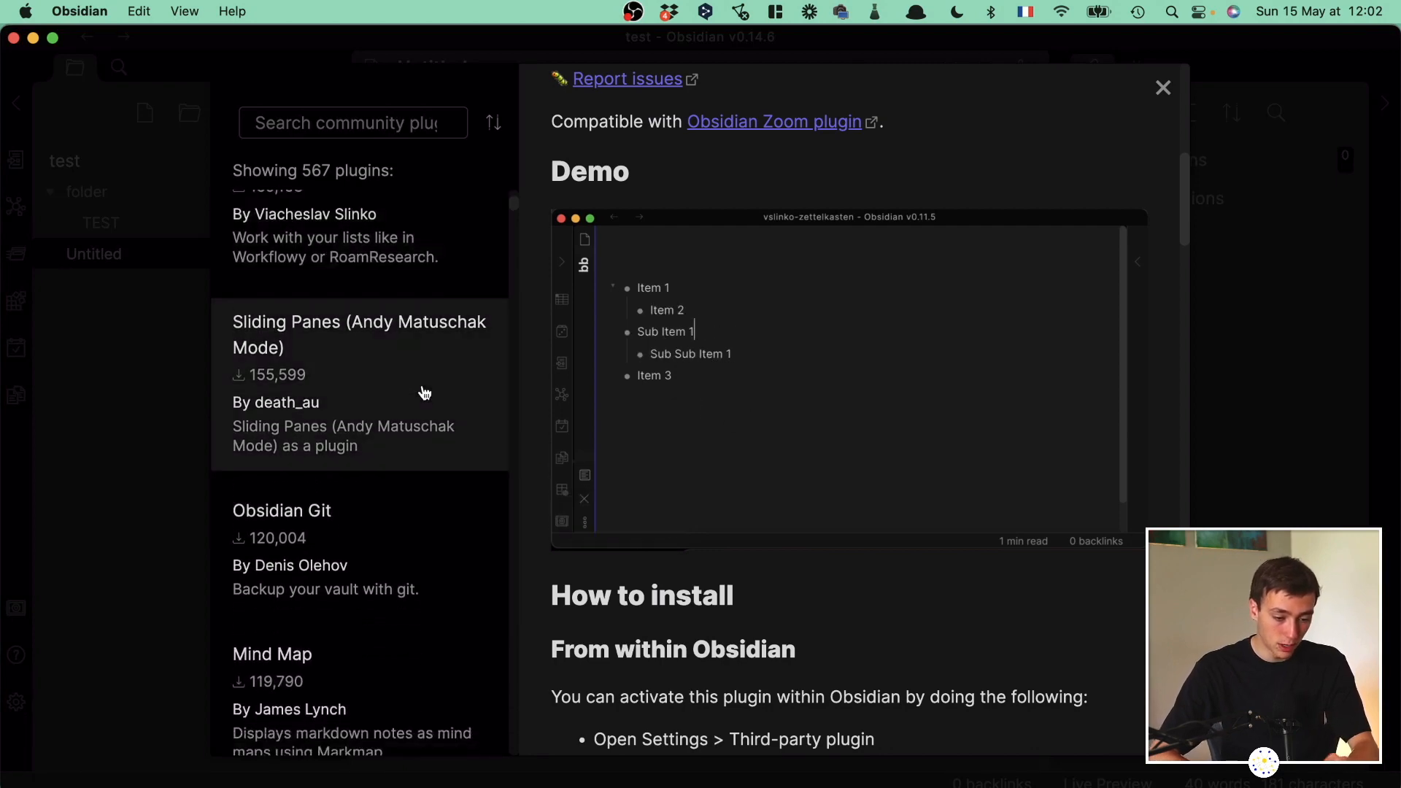
Open the Sliding Panes plugin's page and examine its demo of side-by-side notes.
{"action": "scroll", "coordinate": [424, 392], "scroll_direction": "up", "scroll_amount": 4}
{"action": "left_click", "coordinate": [252, 387]}
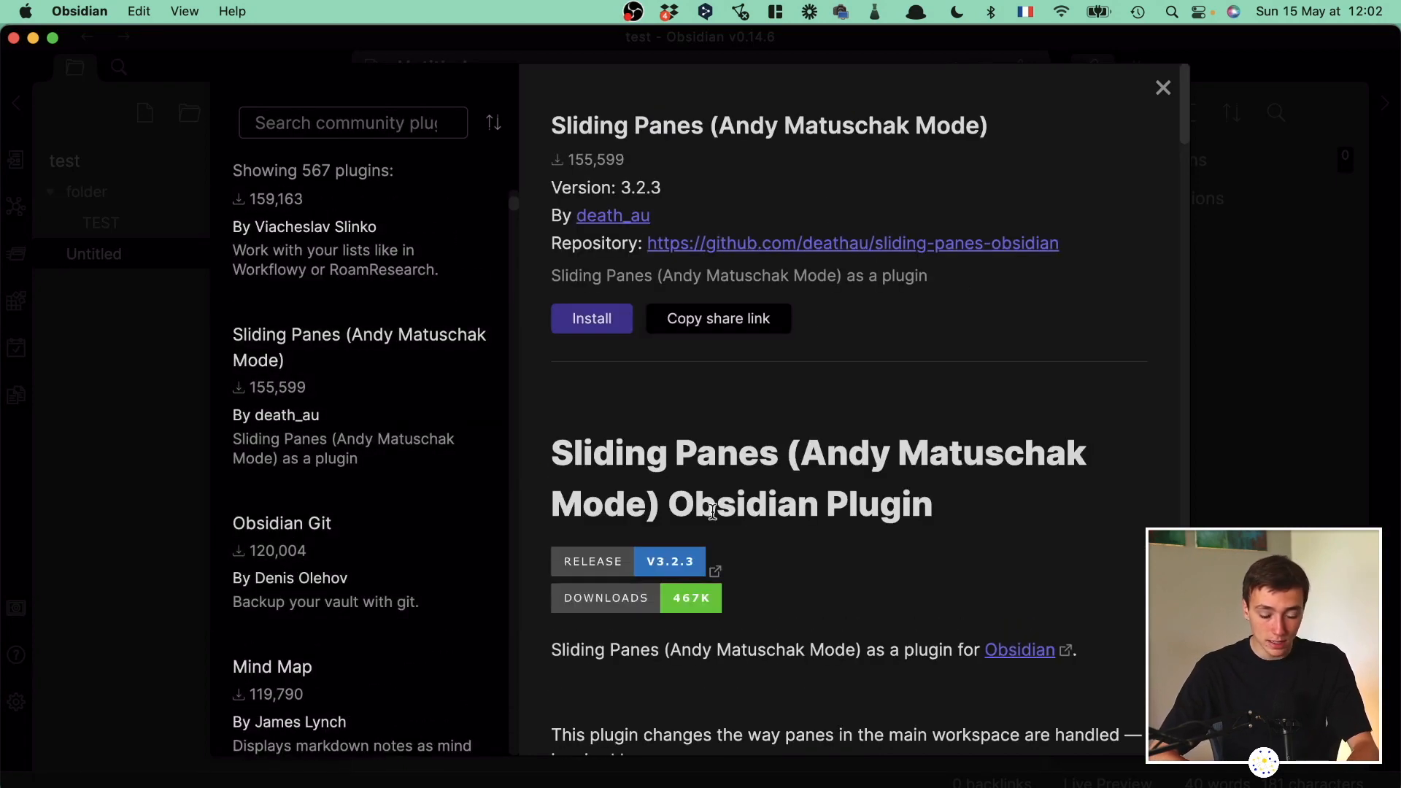
{"action": "scroll", "coordinate": [715, 516], "scroll_direction": "down", "scroll_amount": 2}
{"action": "scroll", "coordinate": [714, 516], "scroll_direction": "down", "scroll_amount": 5}
{"action": "key", "text": "ctrl+Down"}
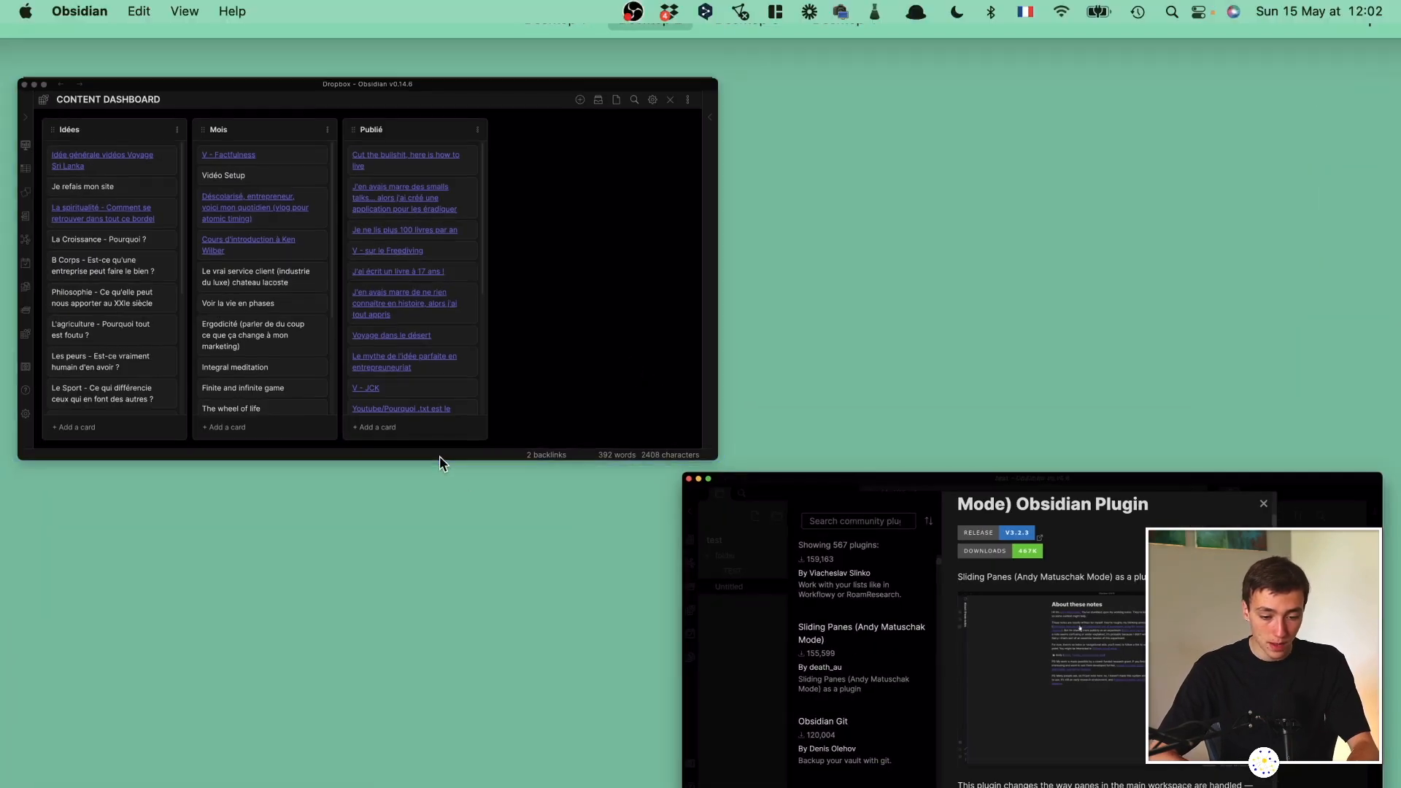
{"action": "left_click", "coordinate": [439, 455]}
{"action": "key", "text": "ctrl+Up"}
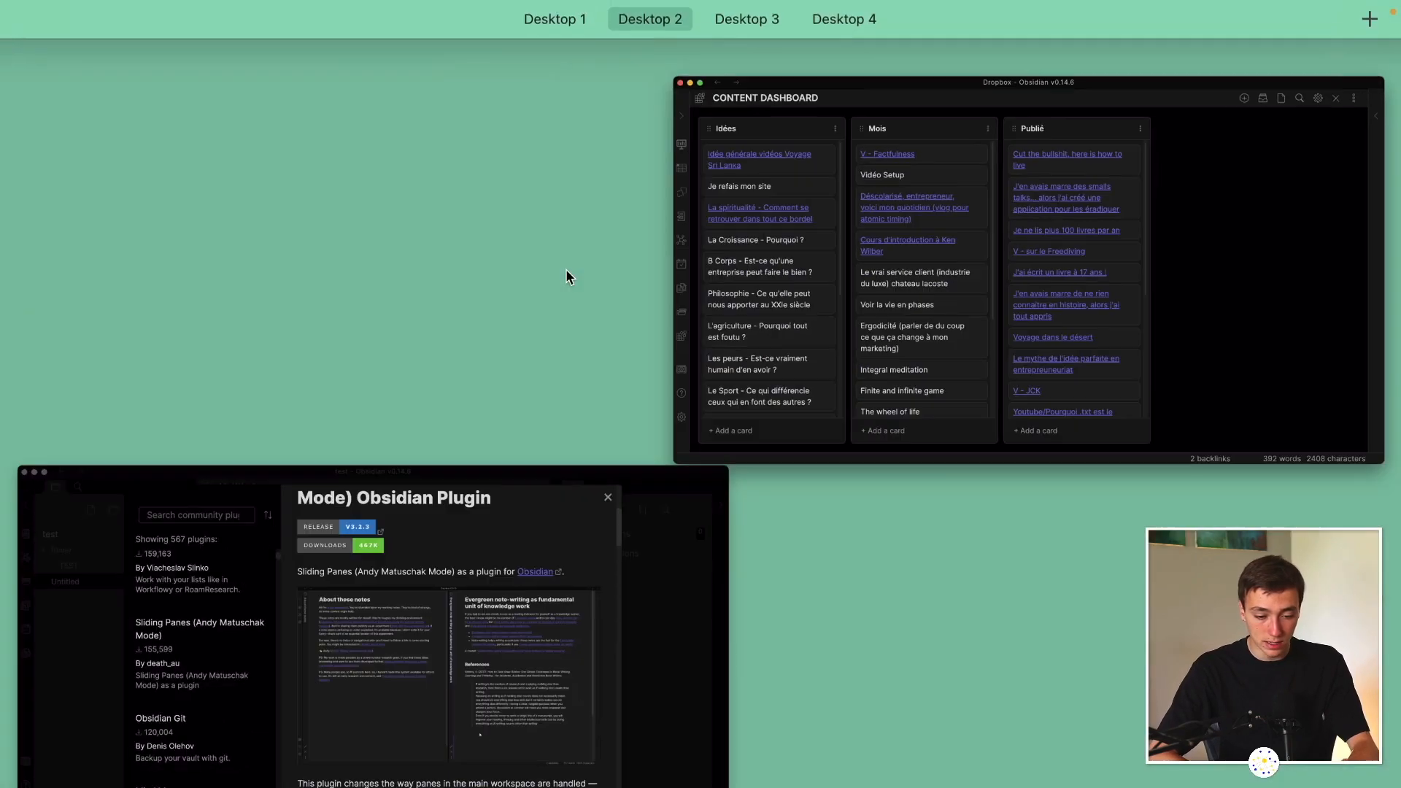
{"action": "key", "text": "ctrl+Up"}
{"action": "key", "text": "ctrl+Up"}
{"action": "left_click", "coordinate": [566, 578]}
Skim the community plugin list down to QuickAdd, and close the plugin browser and the settings.
{"action": "scroll", "coordinate": [292, 510], "scroll_direction": "down", "scroll_amount": 5}
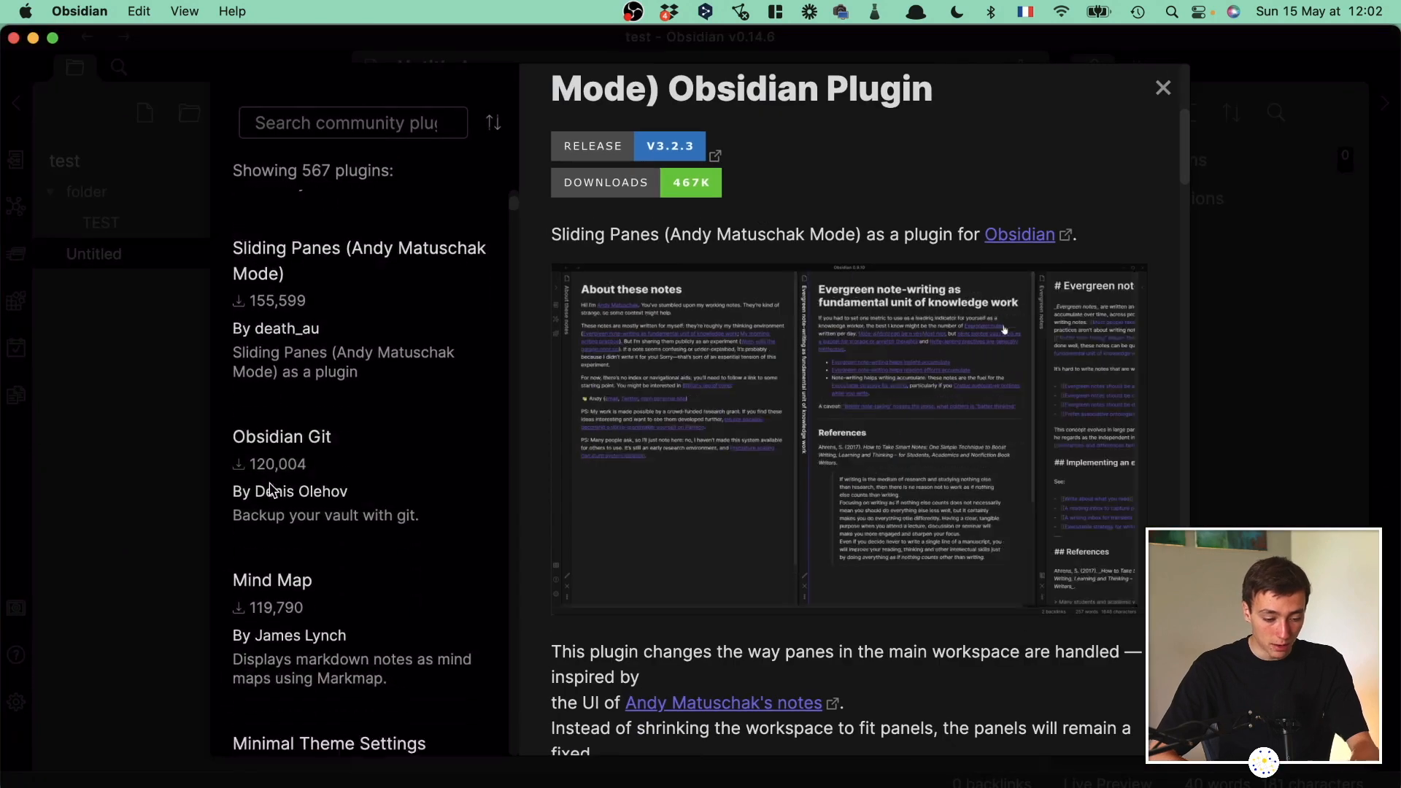
{"action": "scroll", "coordinate": [344, 591], "scroll_direction": "down", "scroll_amount": 10}
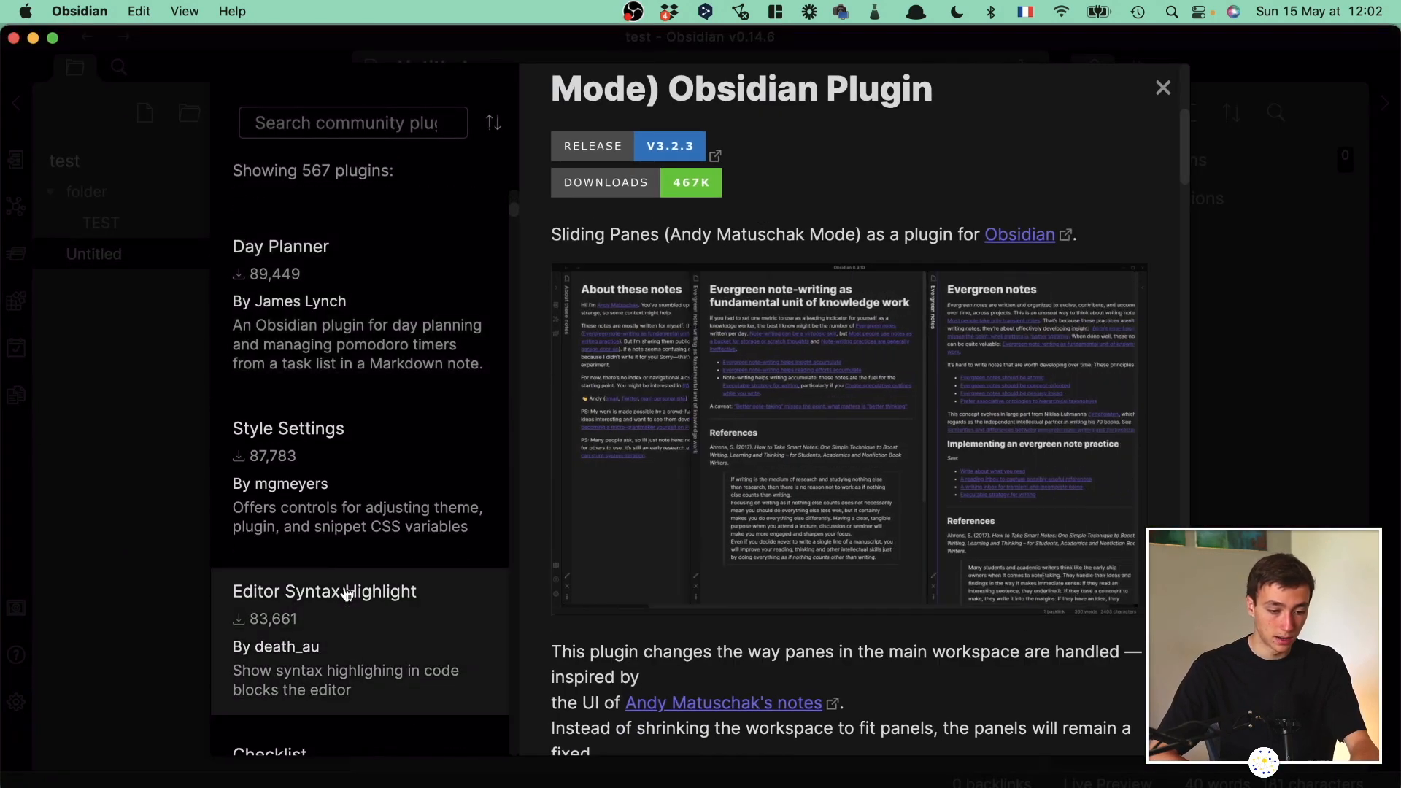
{"action": "scroll", "coordinate": [347, 594], "scroll_direction": "down", "scroll_amount": 5}
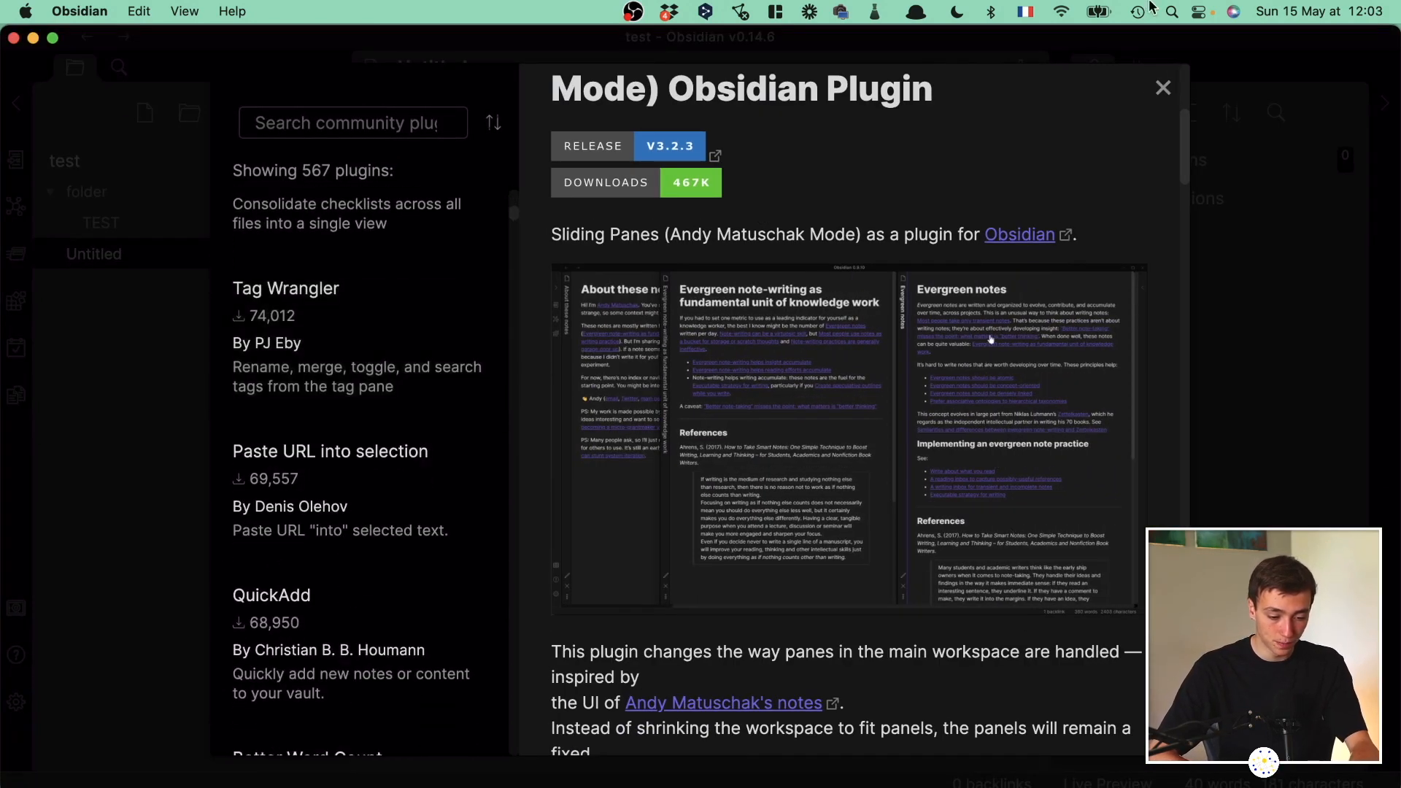
{"action": "left_click", "coordinate": [1163, 88]}
{"action": "scroll", "coordinate": [194, 557], "scroll_direction": "down", "scroll_amount": 8}
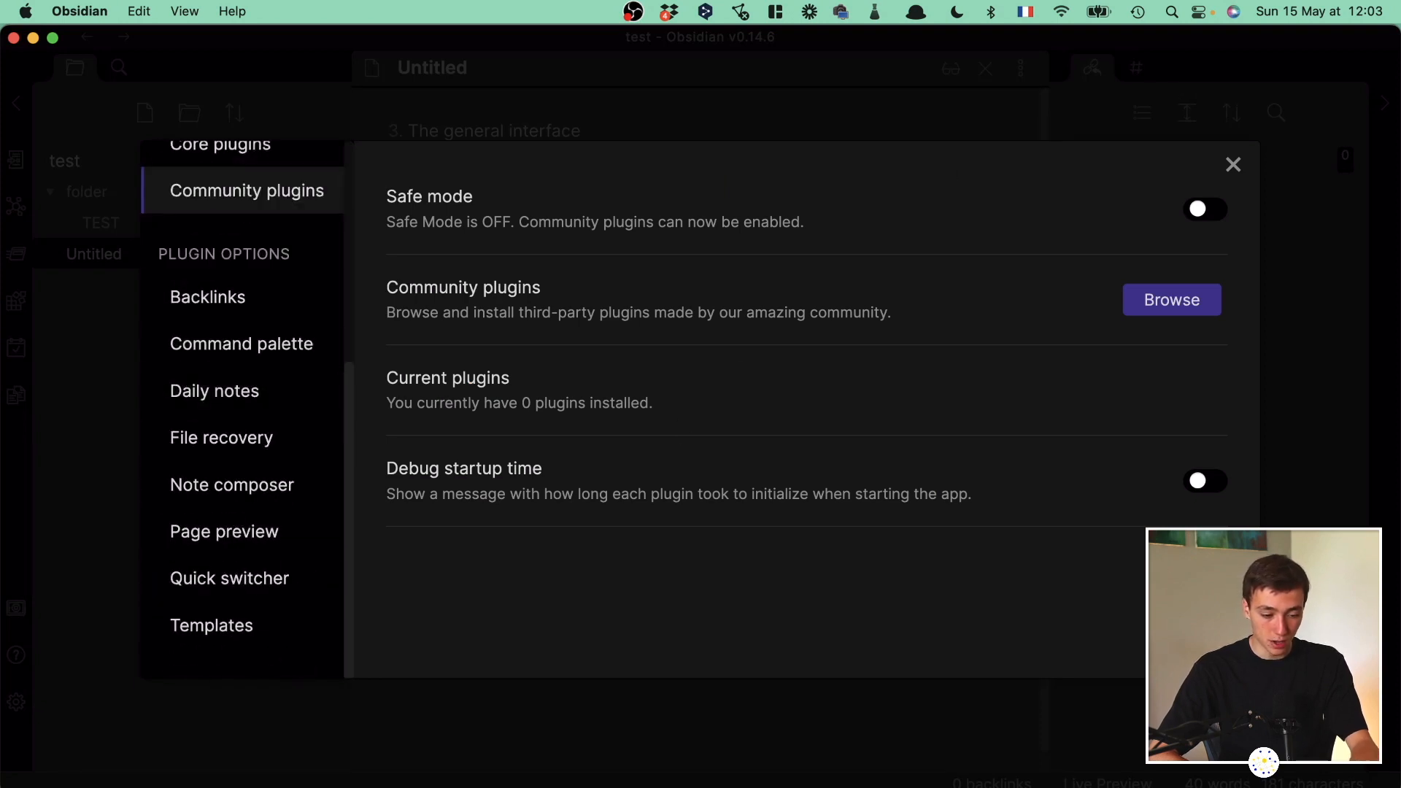
{"action": "left_click", "coordinate": [582, 64]}
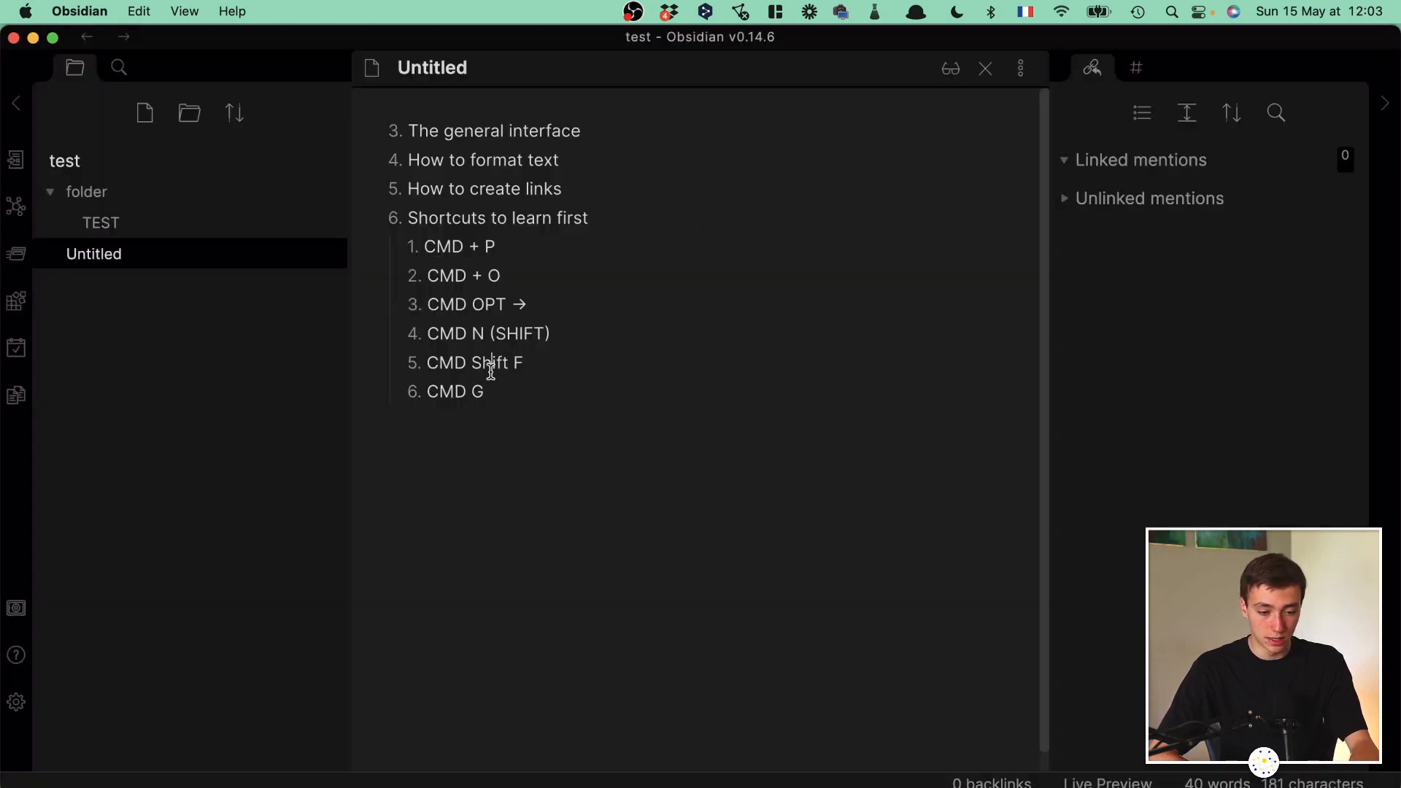
Collapse the backlinks sidebar and delete the "The general interface" line from the Untitled note.
{"action": "left_click", "coordinate": [1385, 103]}
{"action": "triple_click", "coordinate": [734, 139]}
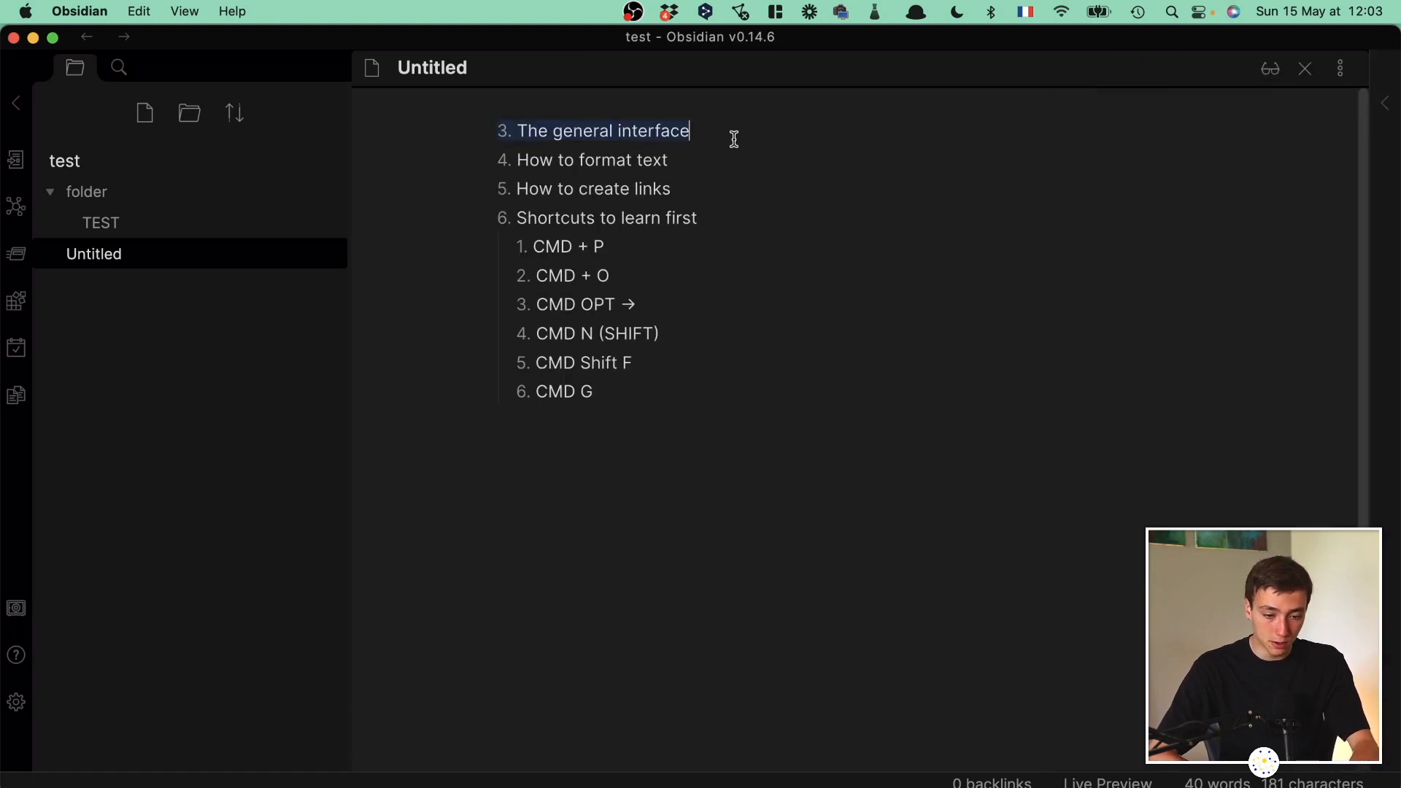
{"action": "key", "text": "BackSpace"}
{"action": "key", "text": "Delete"}
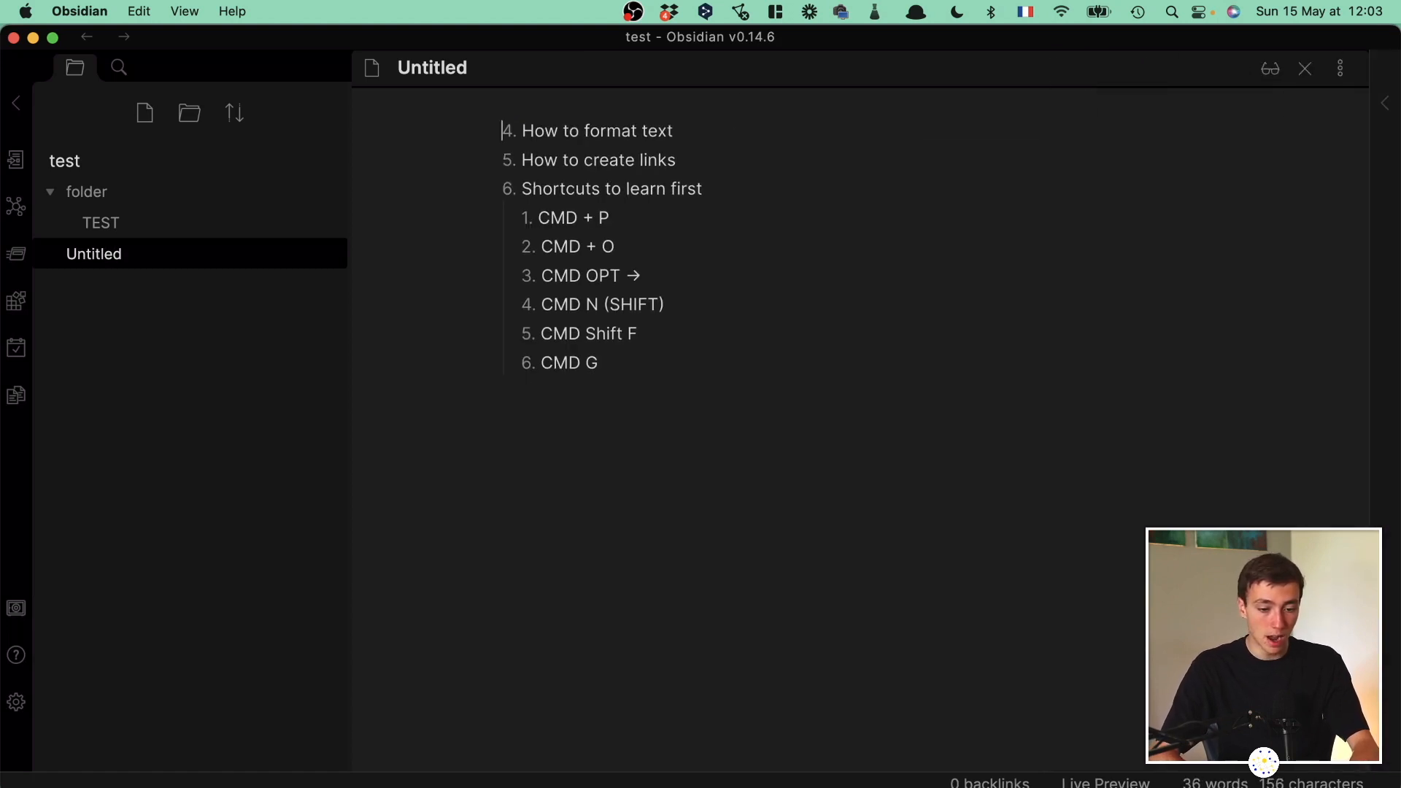
{"action": "left_click", "coordinate": [855, 185]}
{"action": "left_click", "coordinate": [863, 325]}
{"action": "left_click", "coordinate": [802, 402]}
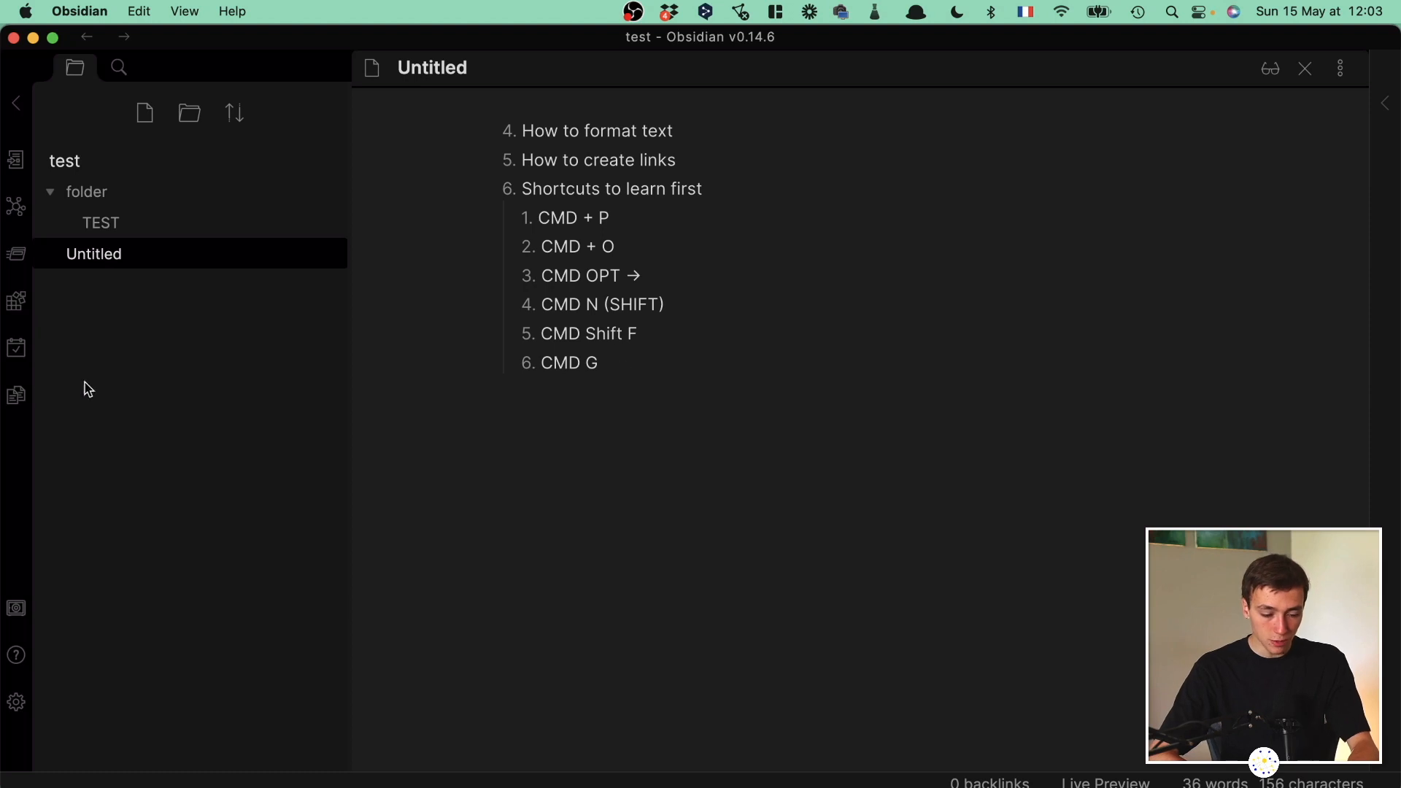
Create a new note in the test vault and name it "Format text".
{"action": "key", "text": "super+n"}
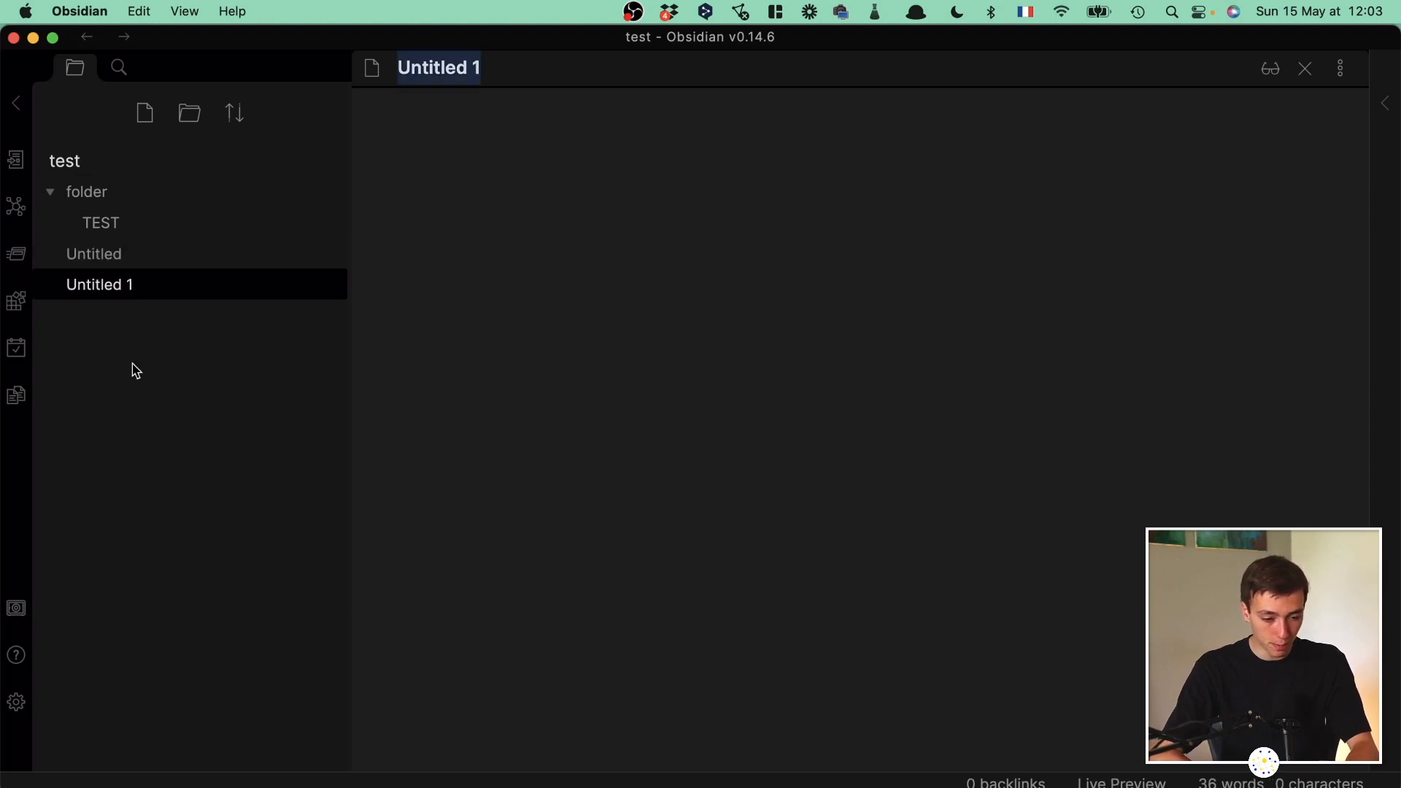
{"action": "type", "text": "FOr"}
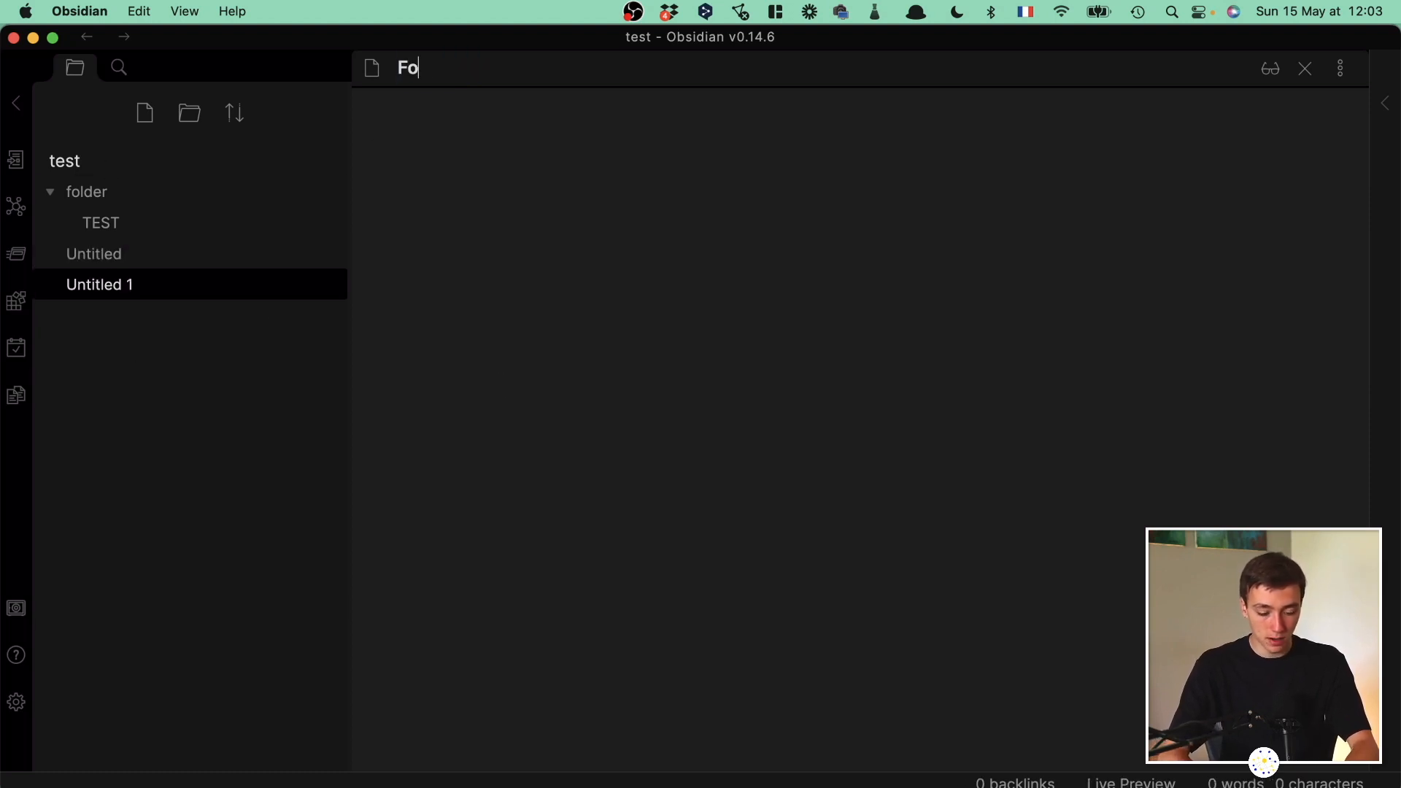
{"action": "type", "text": "rmat text"}
{"action": "key", "text": "Return"}
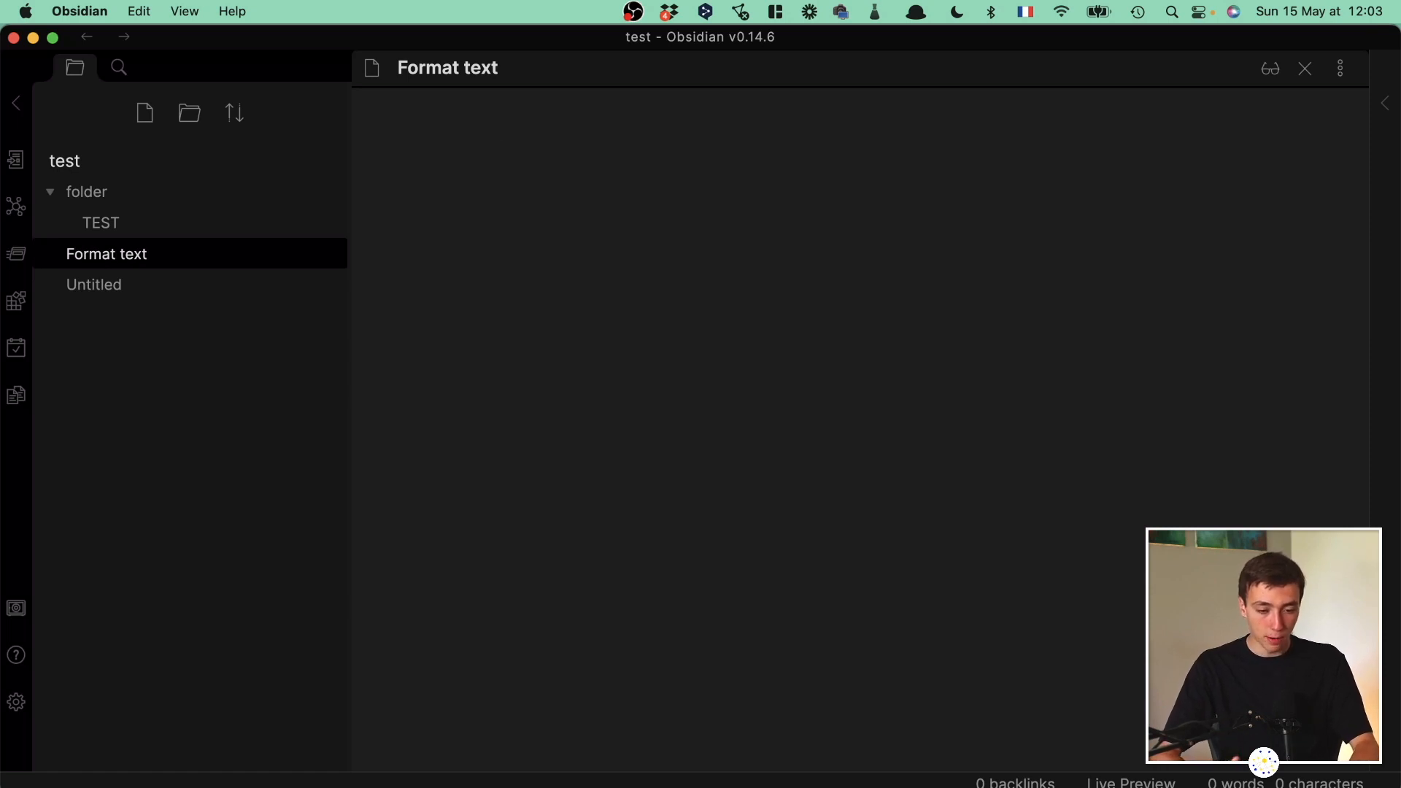
Add a level-one Markdown heading reading "title" to the Format text note.
{"action": "type", "text": "#"}
{"action": "key", "text": "BackSpace"}
{"action": "type", "text": "# "}
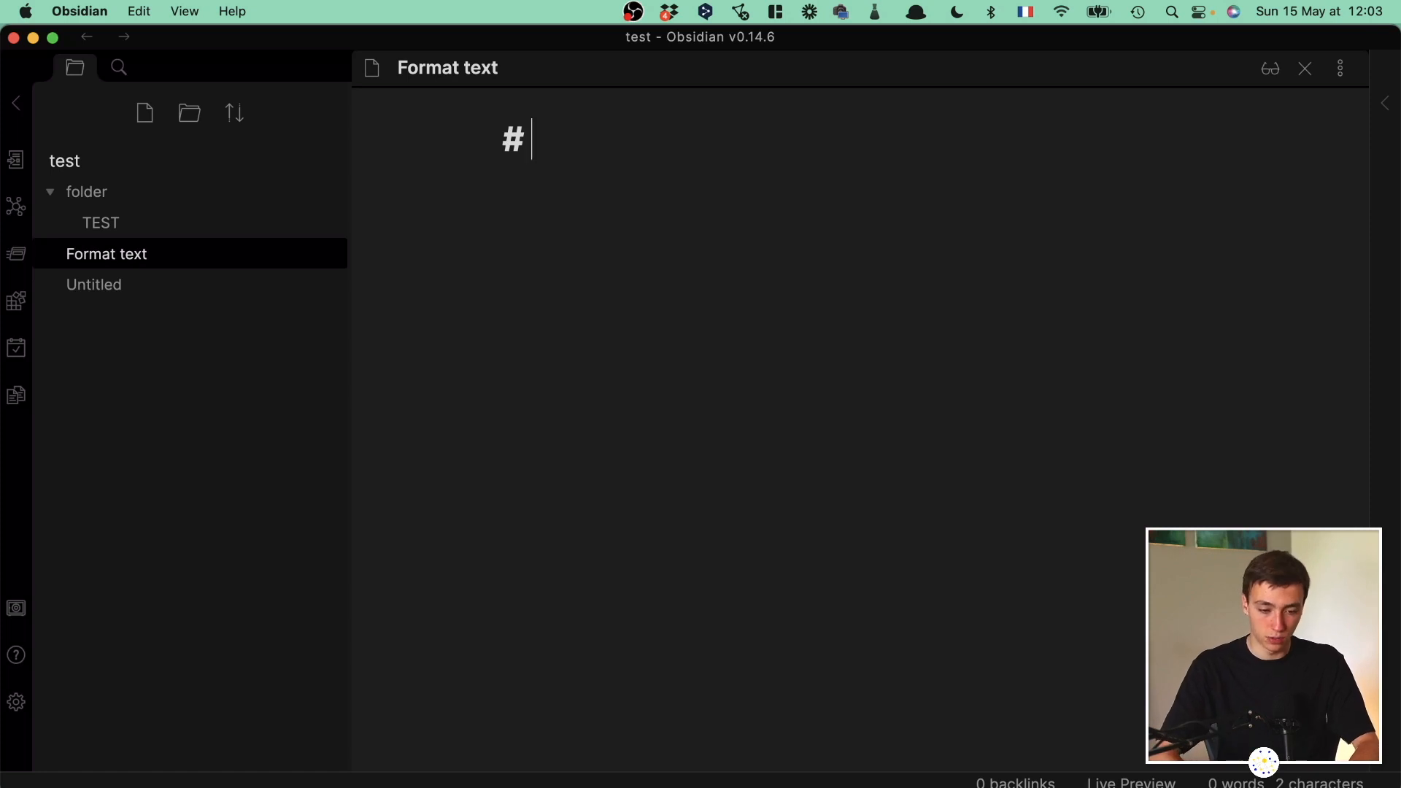
{"action": "type", "text": "title"}
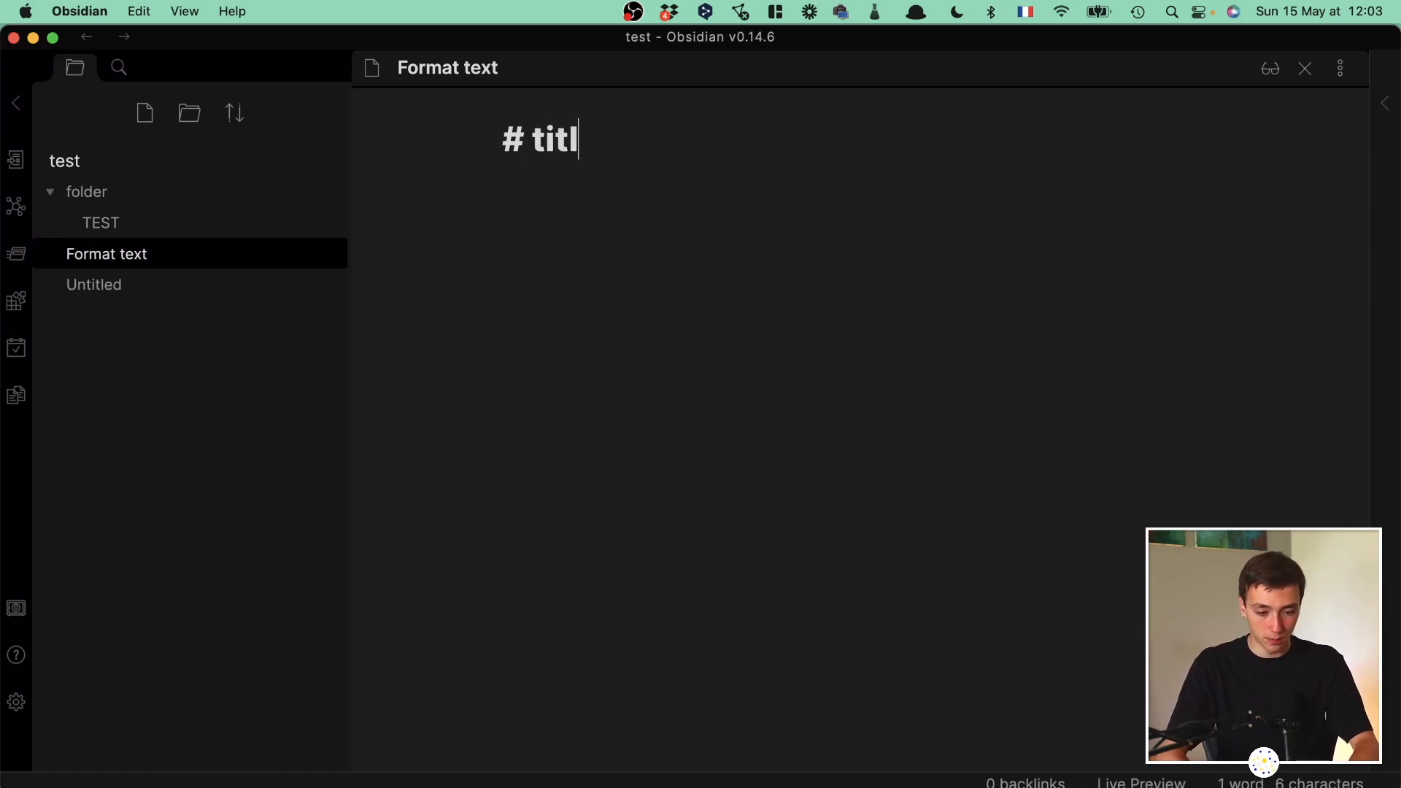
Write the sentence "I'm writing some stuff." on the line below the title heading.
{"action": "key", "text": "Return"}
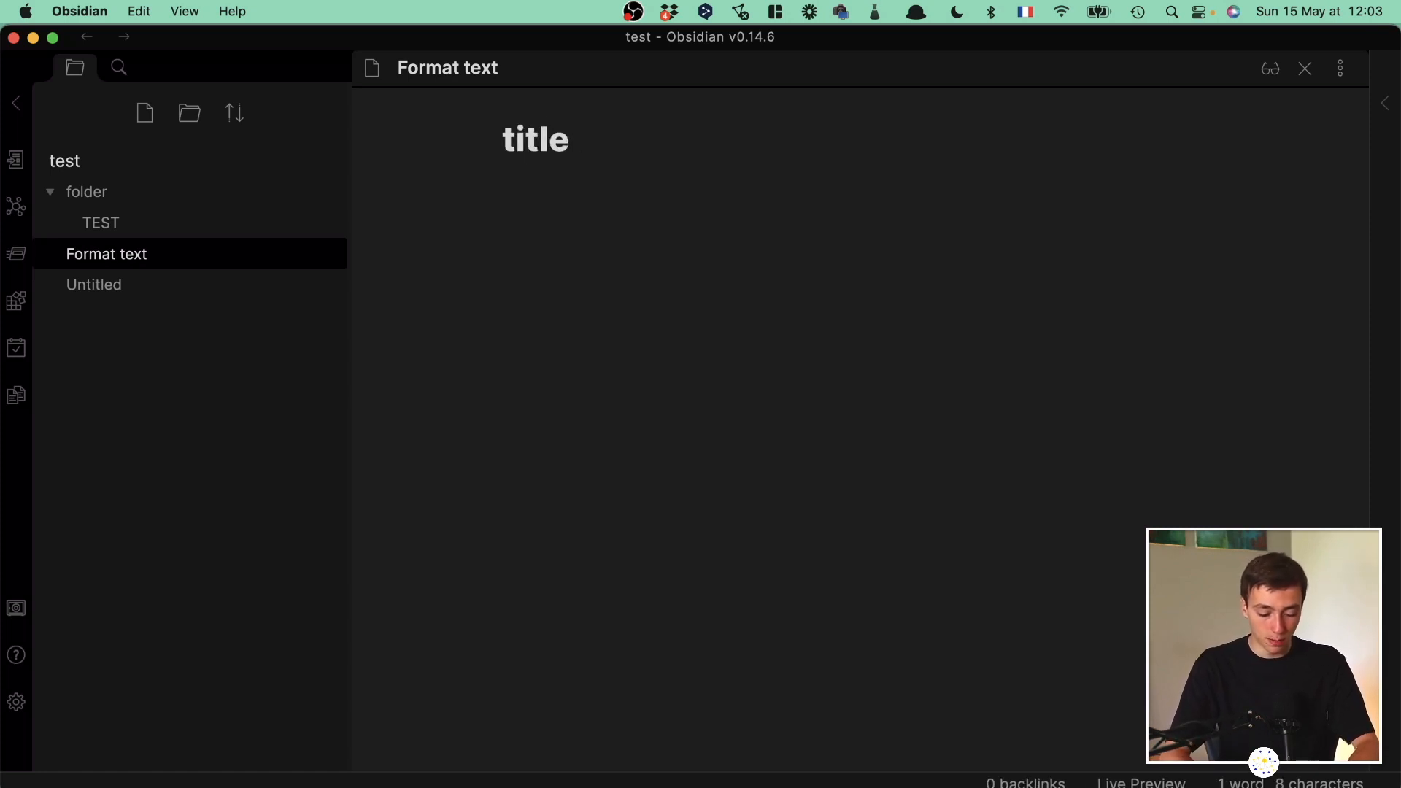
{"action": "type", "text": "I'm w"}
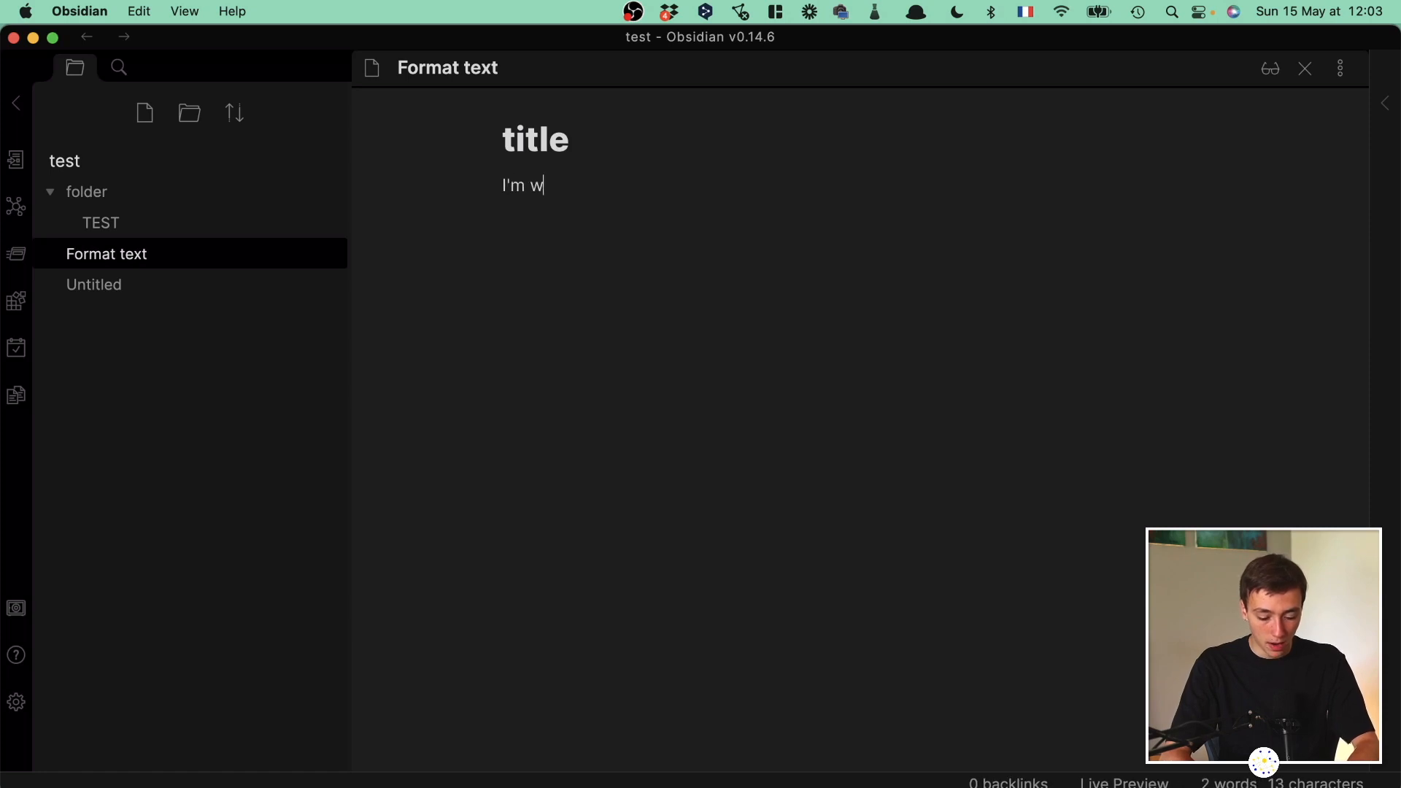
{"action": "type", "text": "riting some st"}
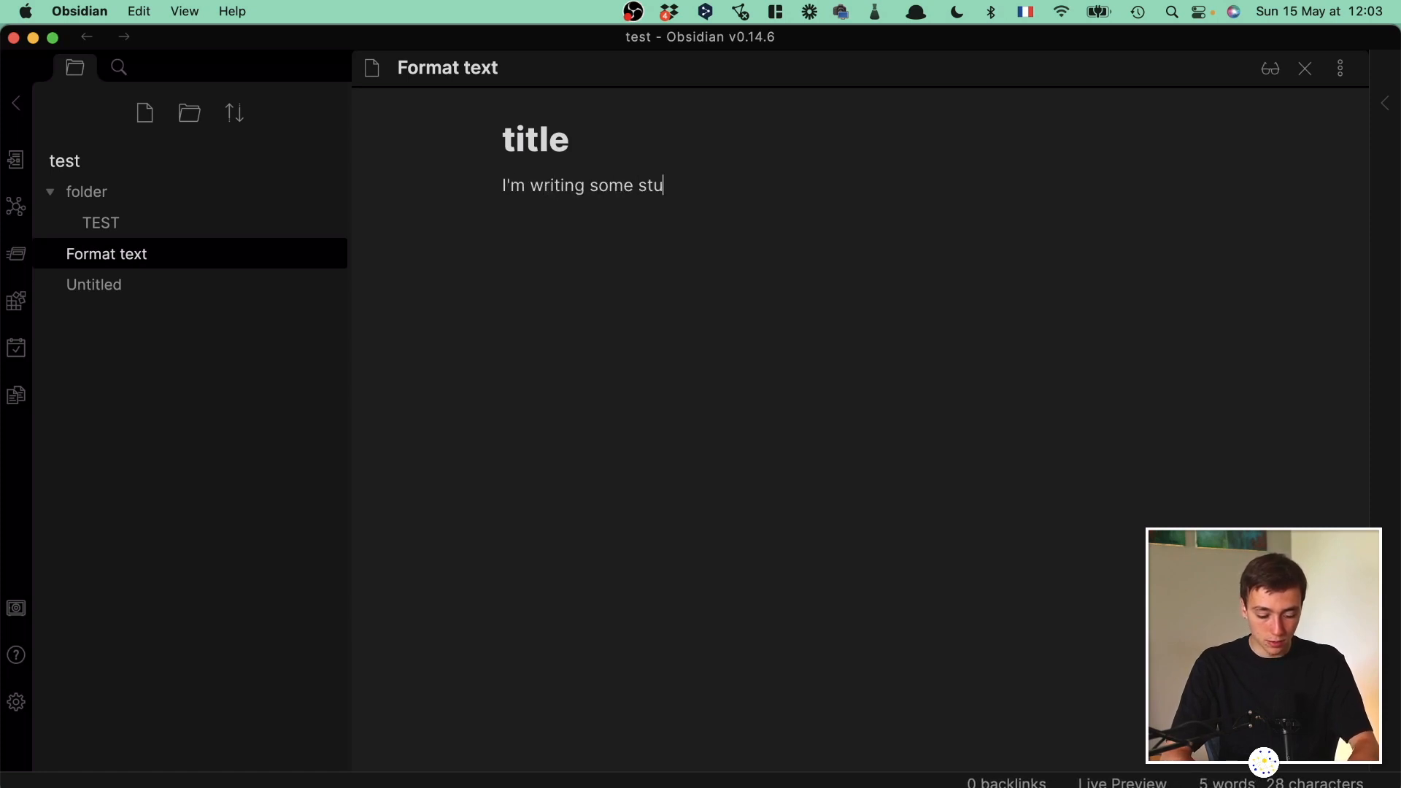
{"action": "type", "text": "u"}
{"action": "type", "text": "ff"}
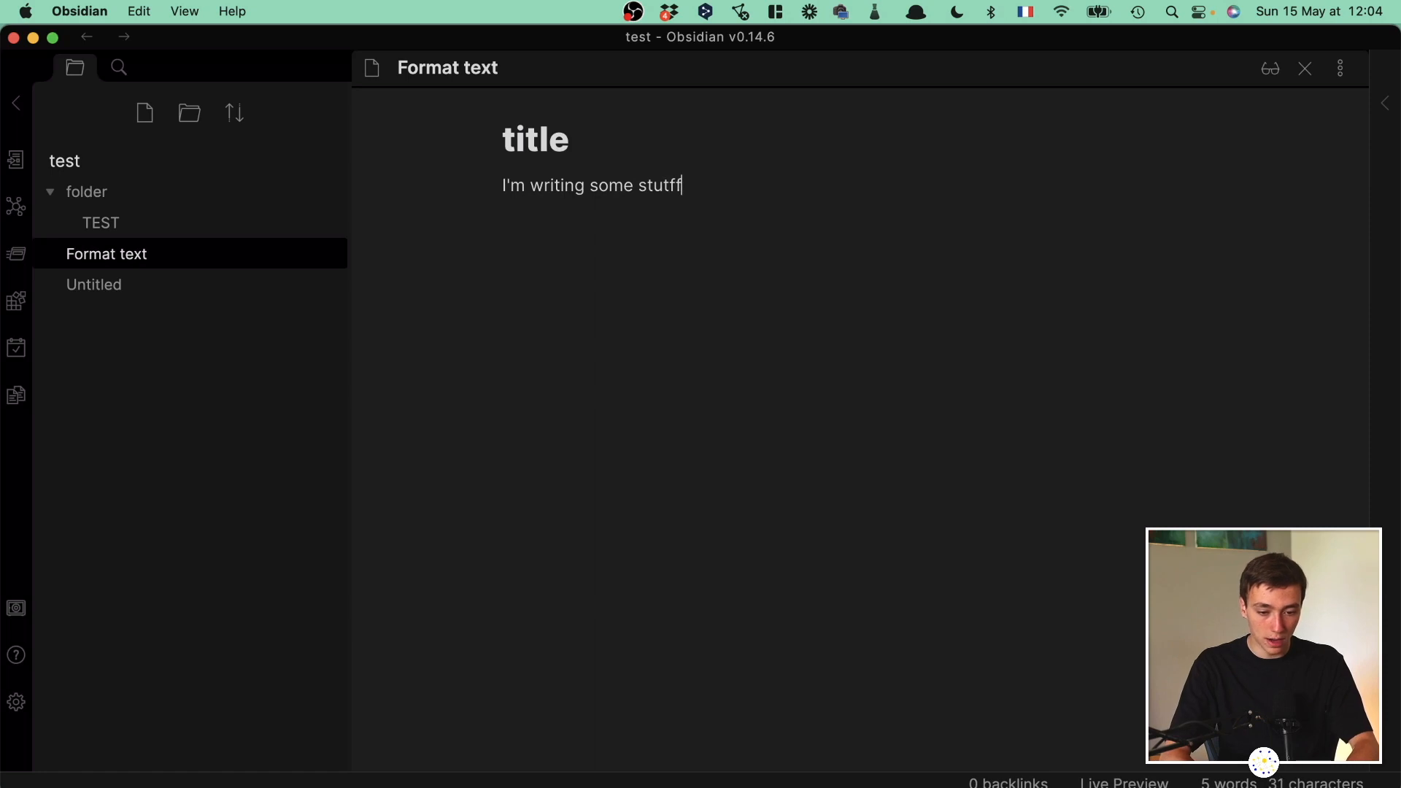
{"action": "key", "text": "BackSpace"}
{"action": "key", "text": "BackSpace"}
{"action": "type", "text": "ff."}
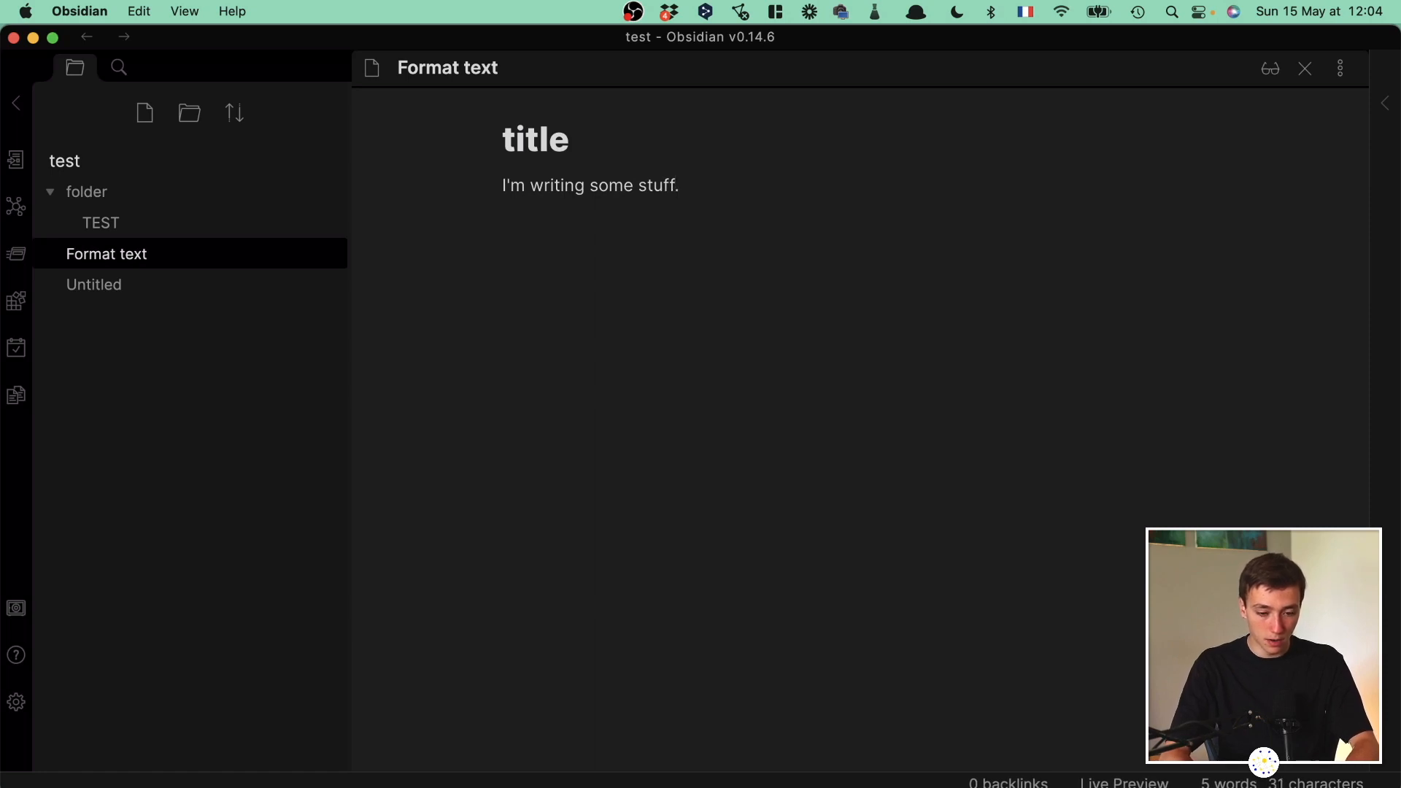
Continue the paragraph with the words "This is very important".
{"action": "type", "text": " Th"}
{"action": "key", "text": "BackSpace"}
{"action": "key", "text": "BackSpace"}
{"action": "type", "text": "Th"}
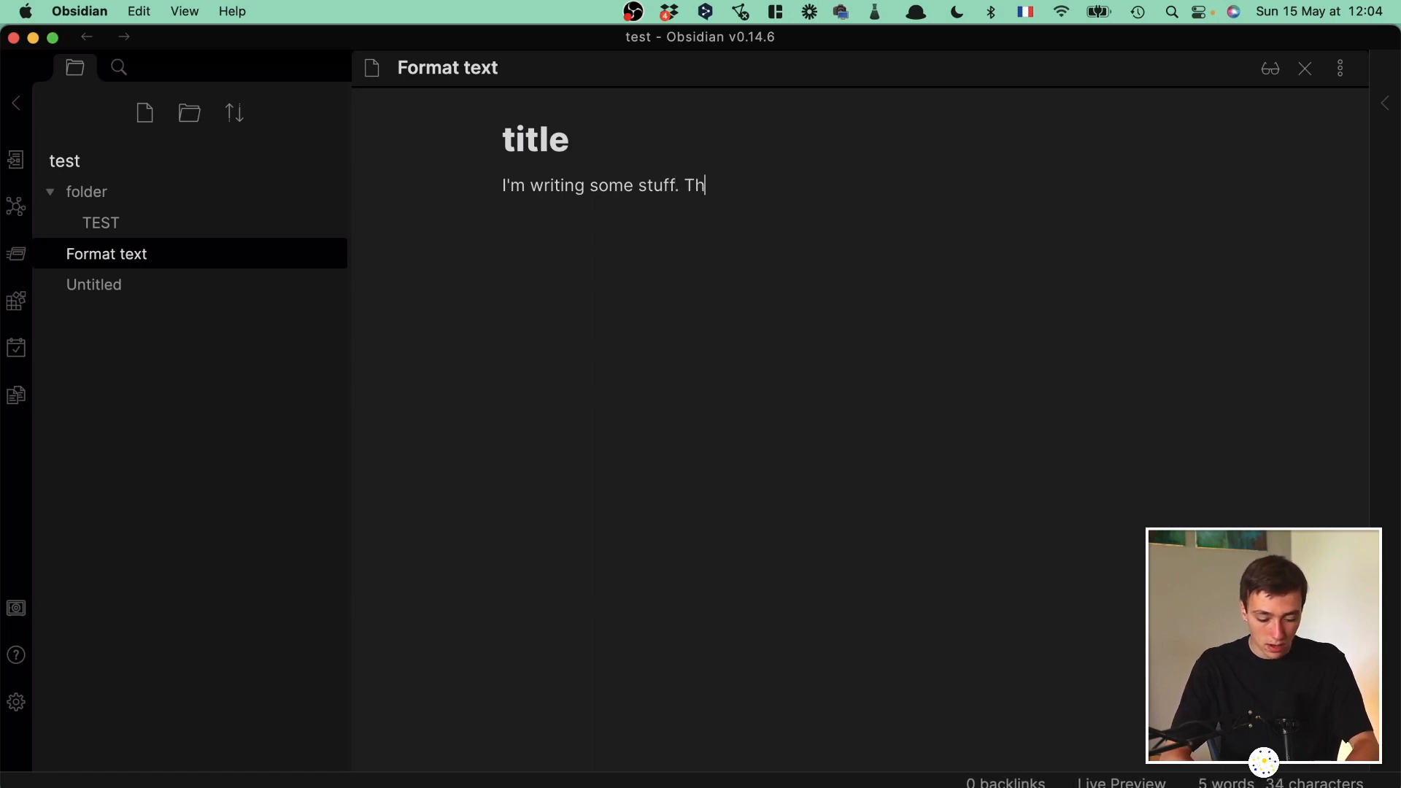
{"action": "type", "text": "is is verry"}
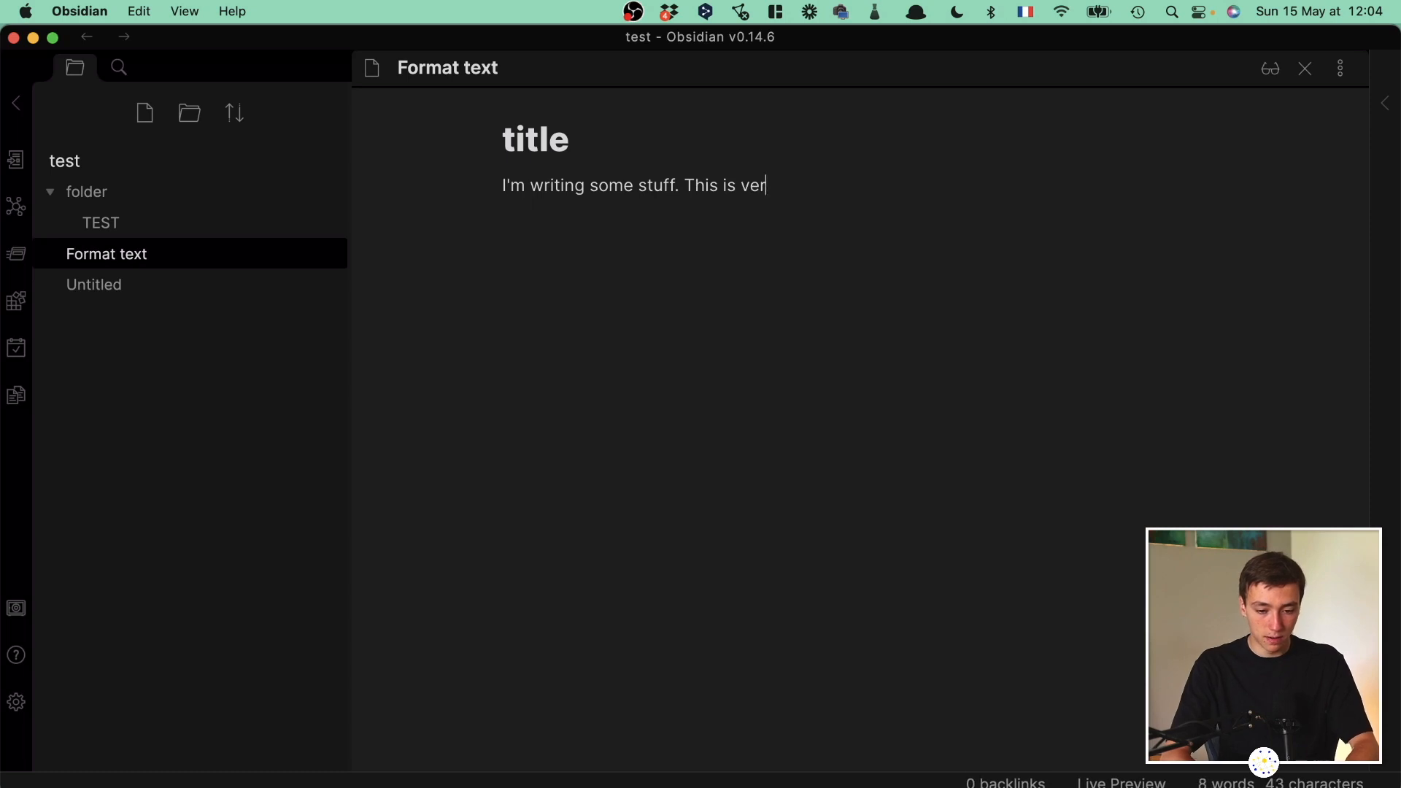
{"action": "key", "text": "BackSpace"}
{"action": "key", "text": "BackSpace"}
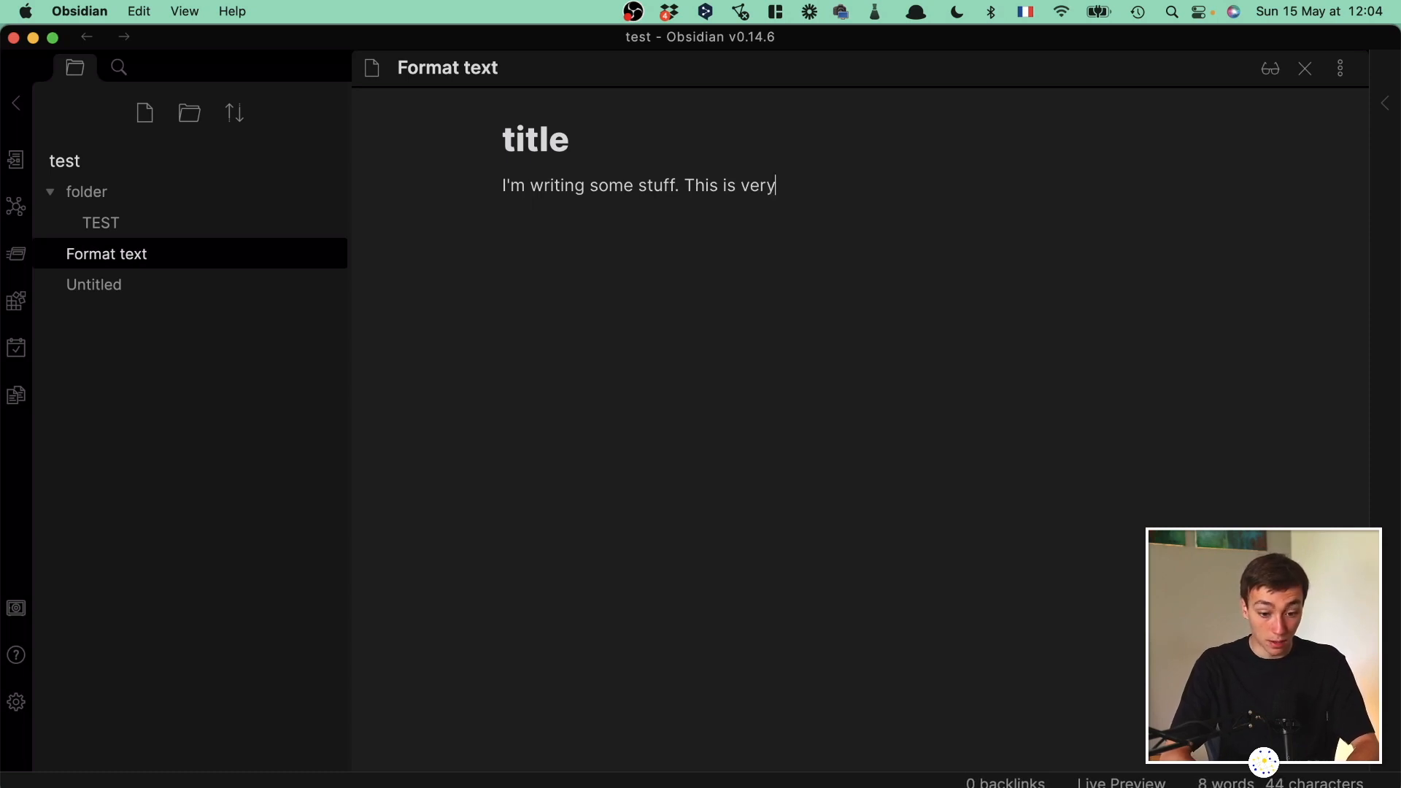
{"action": "type", "text": "y important"}
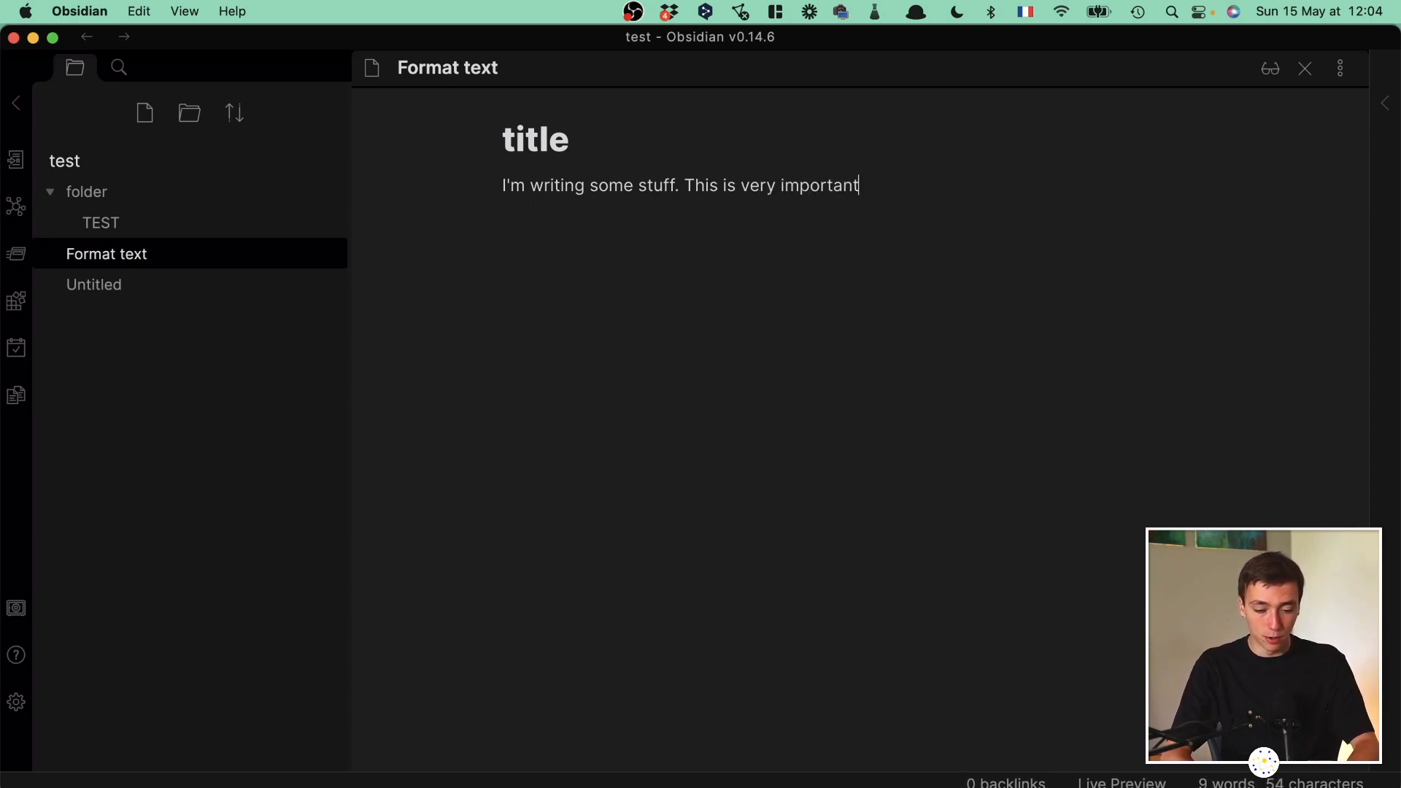
Bold the word "important" with the bold formatting command, and strip the double asterisks around it again.
{"action": "key", "text": "shift+alt+Left"}
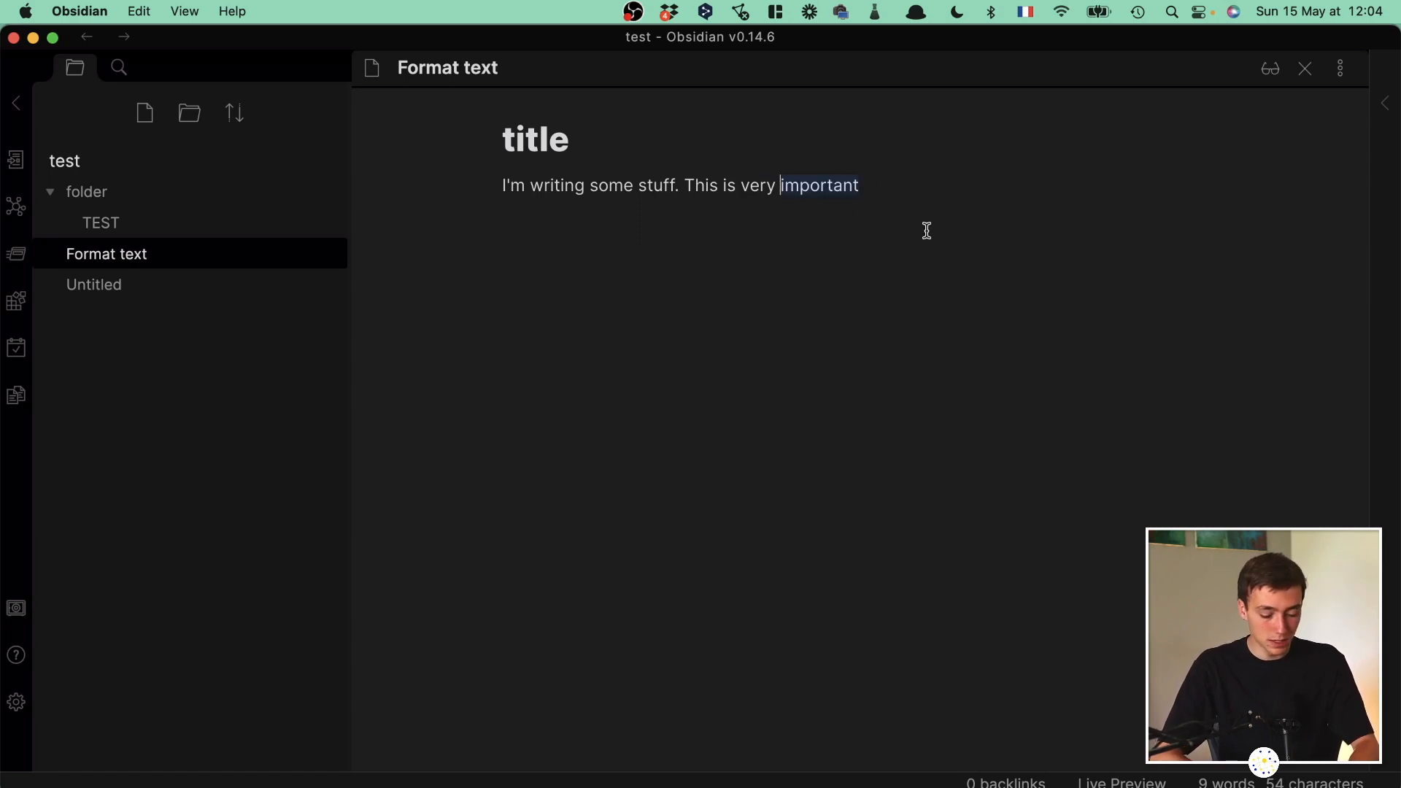
{"action": "key", "text": "super+b"}
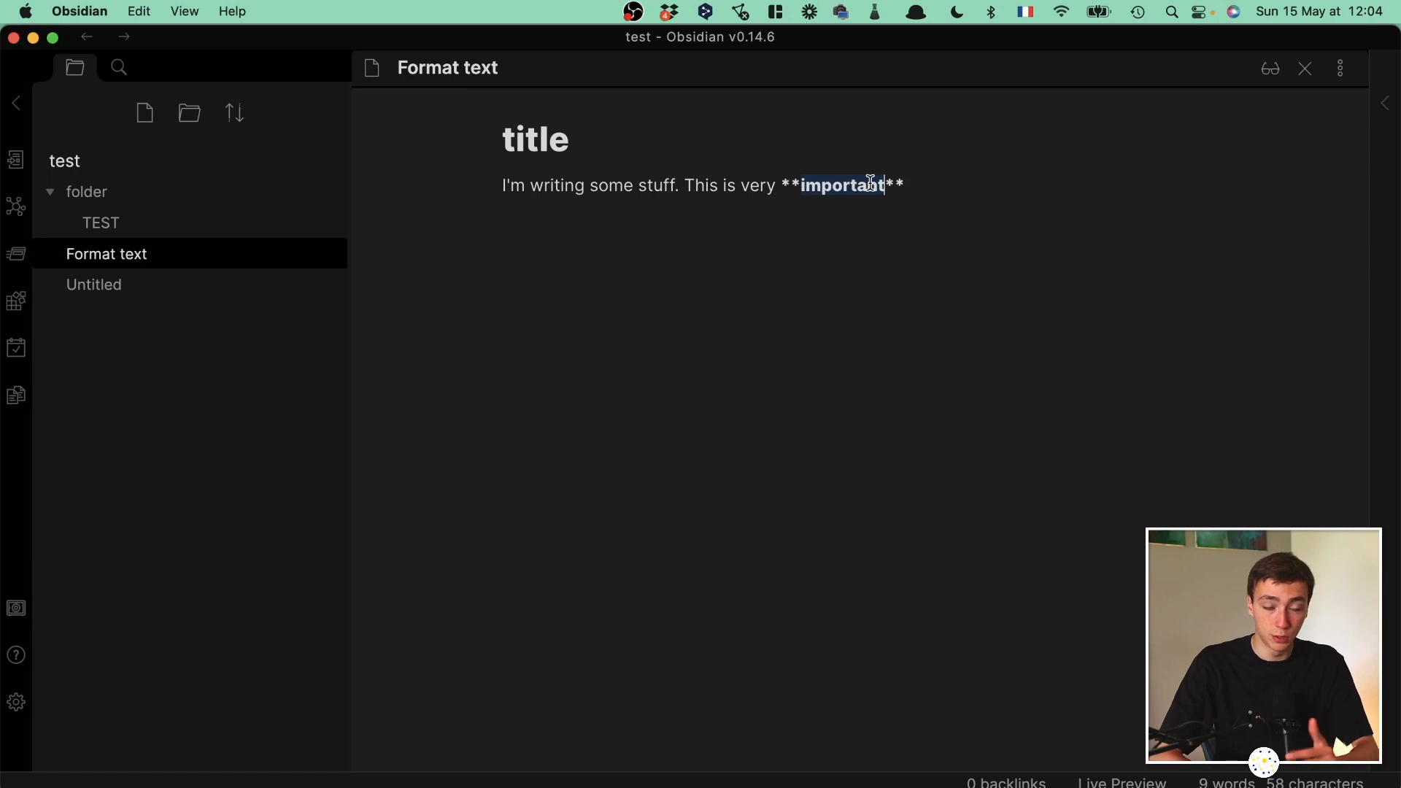
{"action": "left_click", "coordinate": [802, 185]}
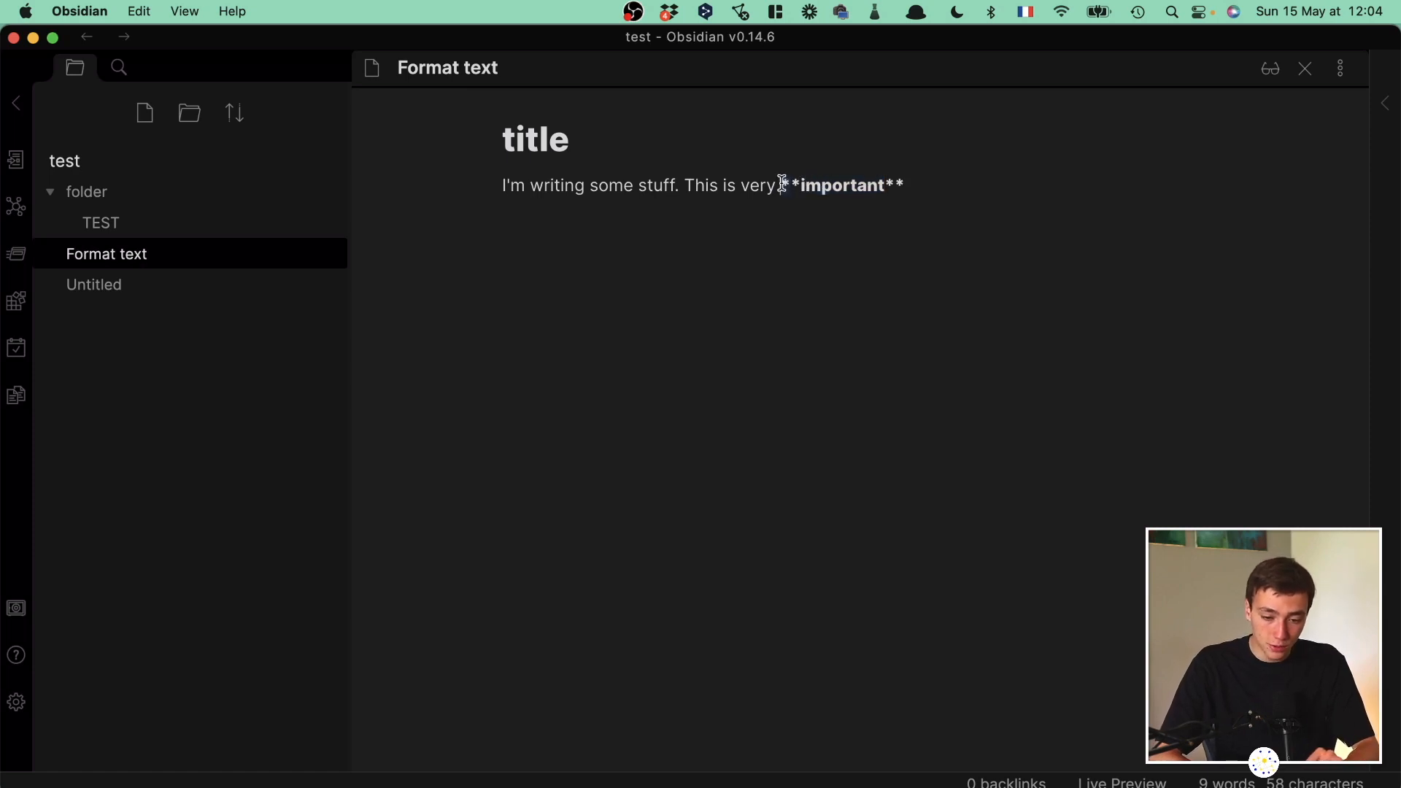
{"action": "triple_click", "coordinate": [1060, 184]}
{"action": "left_click", "coordinate": [1104, 184]}
{"action": "key", "text": "BackSpace"}
{"action": "key", "text": "BackSpace"}
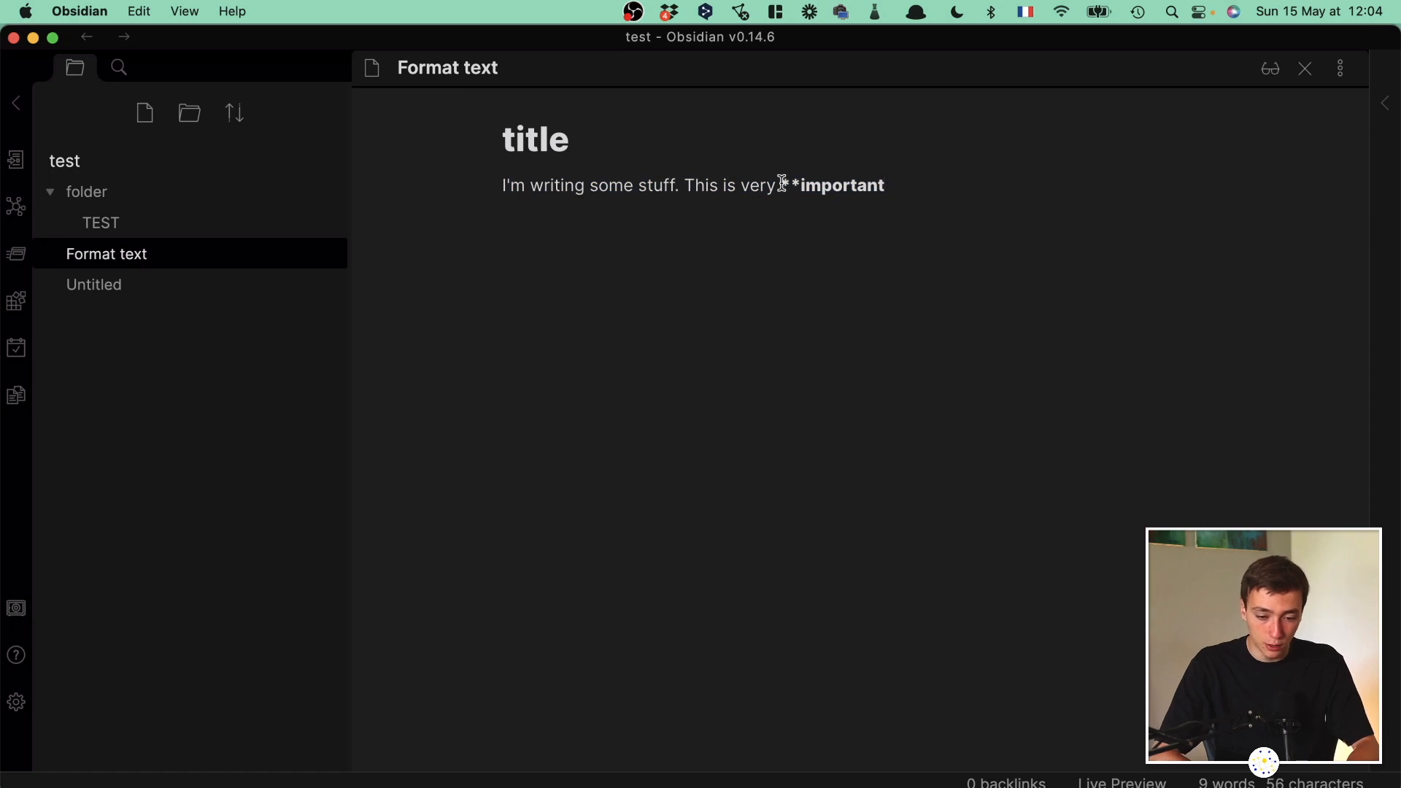
{"action": "key", "text": "BackSpace"}
{"action": "key", "text": "BackSpace"}
Bold "important" by writing double asterisks around it, and end the sentence with a full stop and a new line.
{"action": "type", "text": "**"}
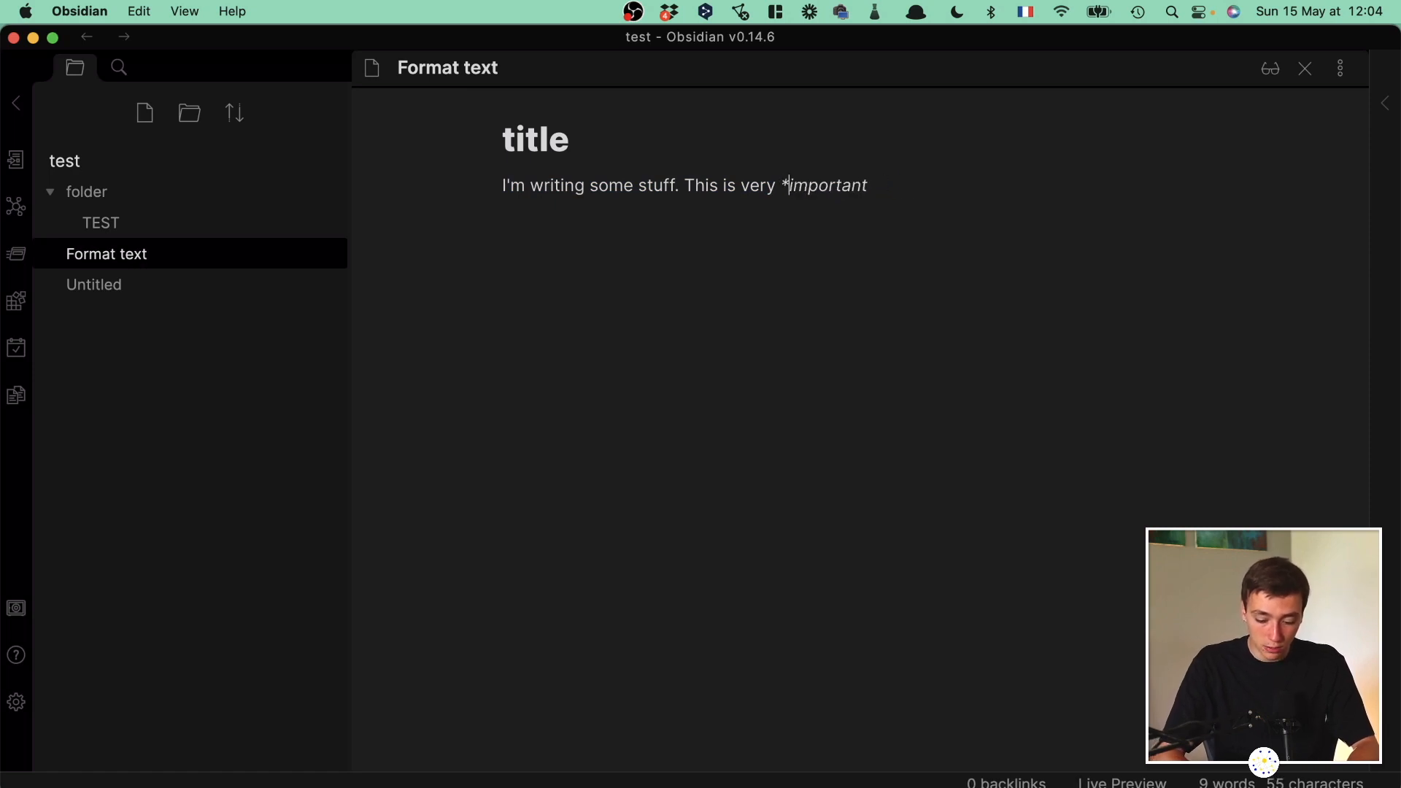
{"action": "type", "text": "**."}
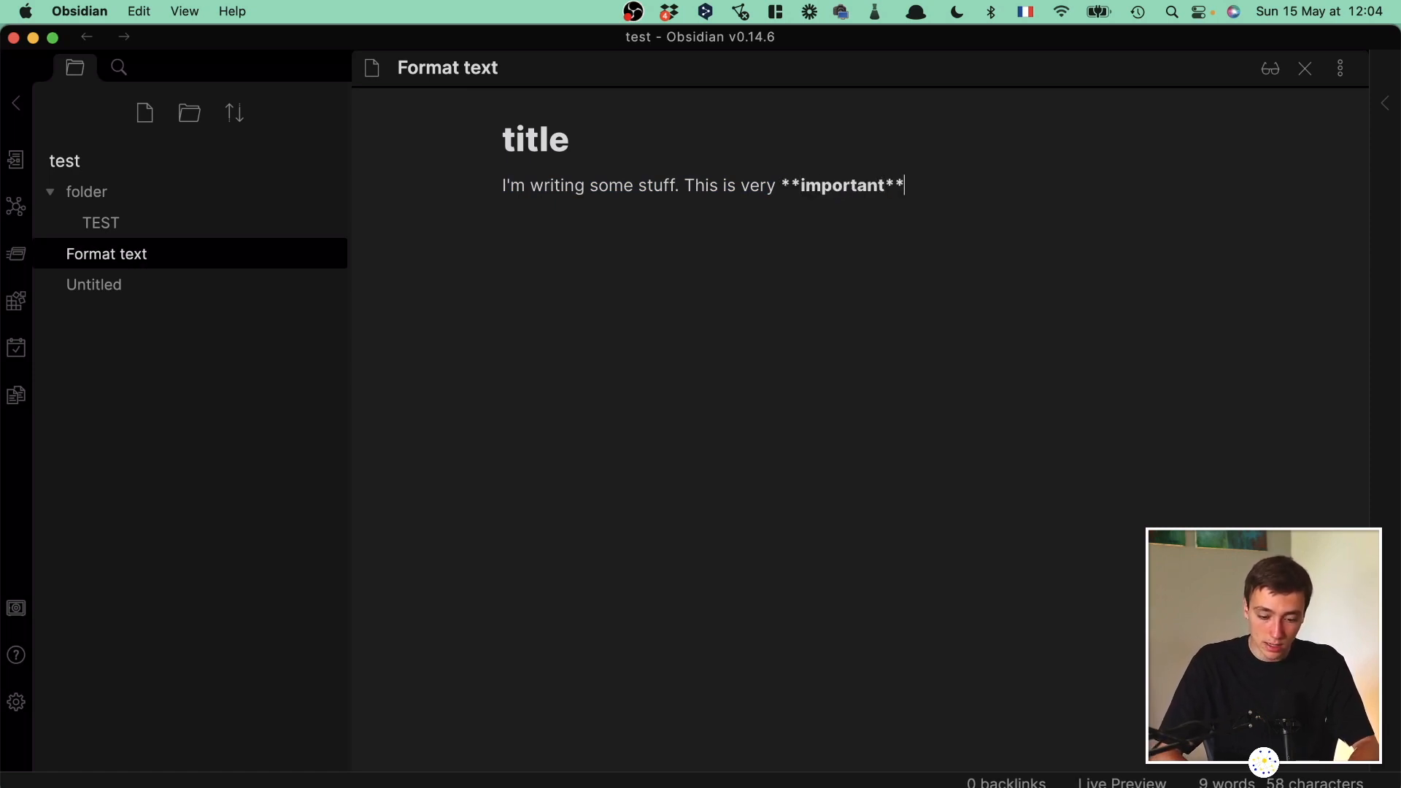
{"action": "key", "text": "Return"}
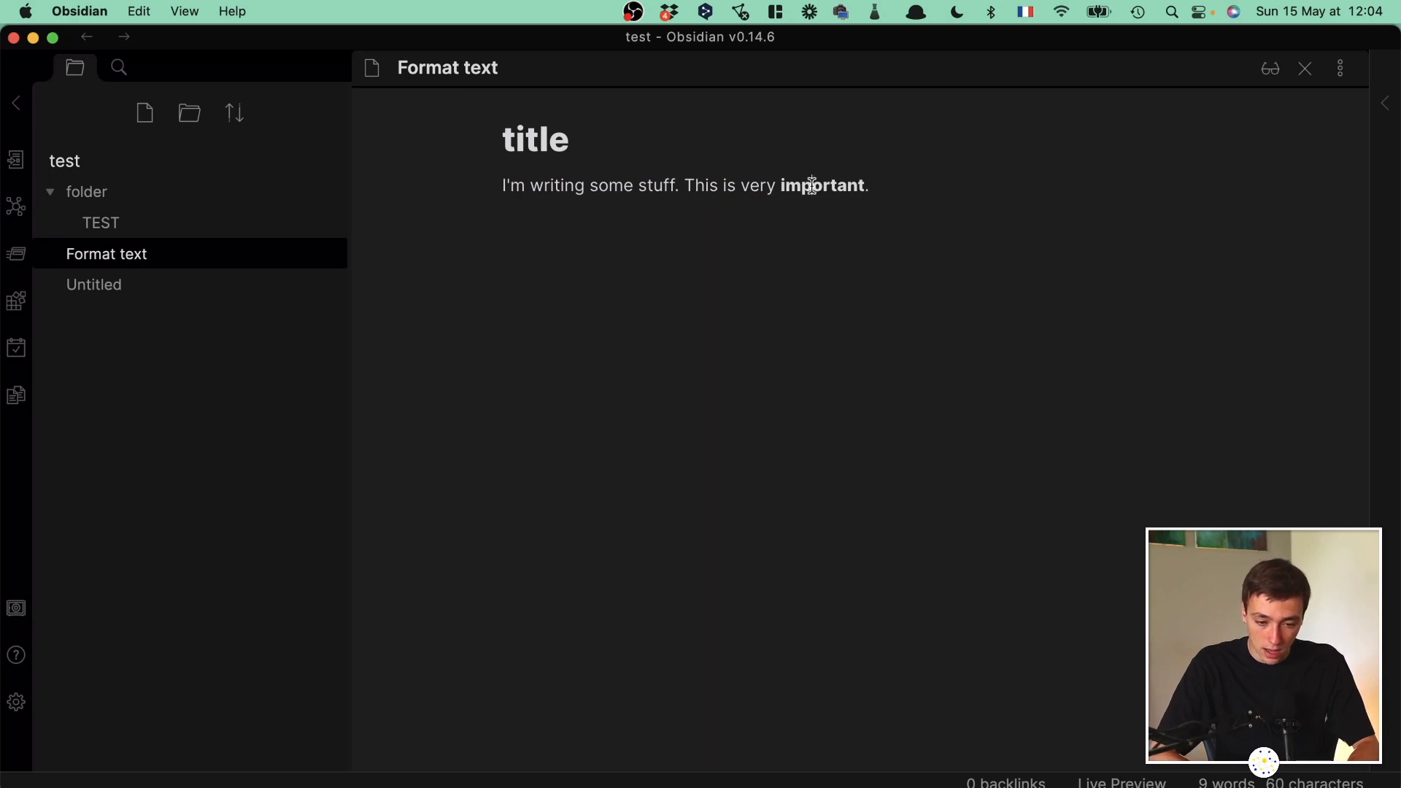
Italicize the word "stuff" in the first sentence of the paragraph.
{"action": "left_click", "coordinate": [896, 188]}
{"action": "left_click", "coordinate": [899, 244]}
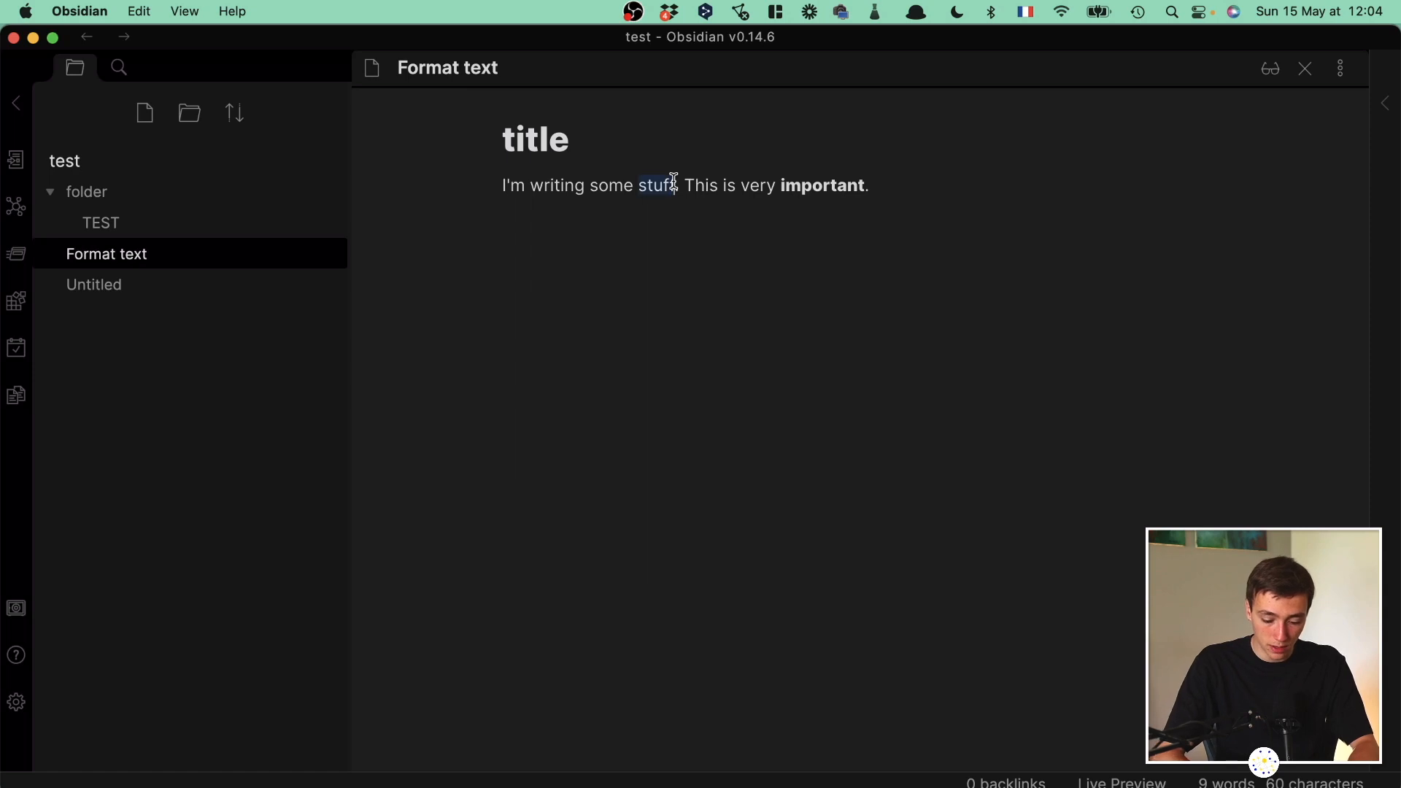
{"action": "key", "text": "super+i"}
{"action": "left_click", "coordinate": [656, 221]}
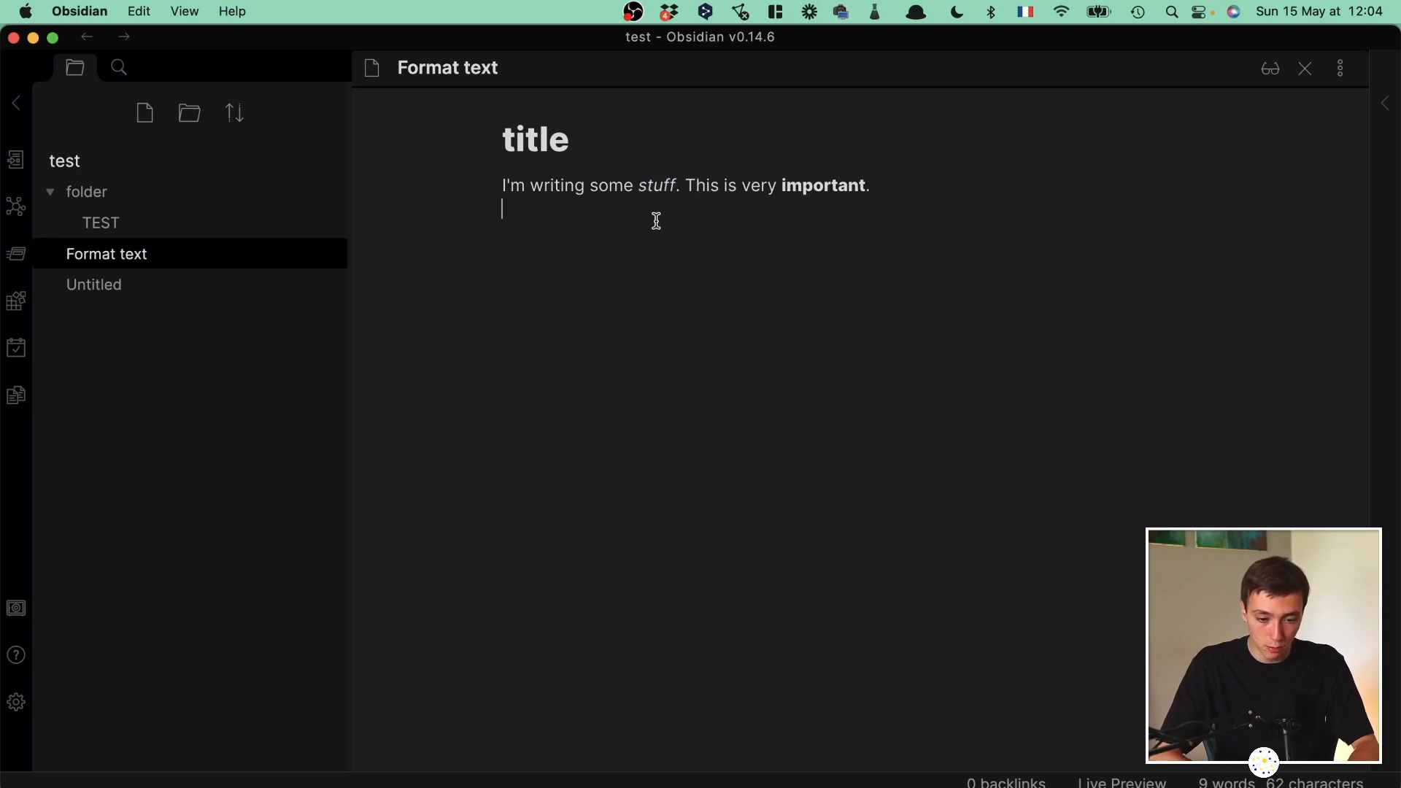
Add a level-three Markdown heading reading "small title" below the paragraph, leaving a blank line between them.
{"action": "key", "text": "Return"}
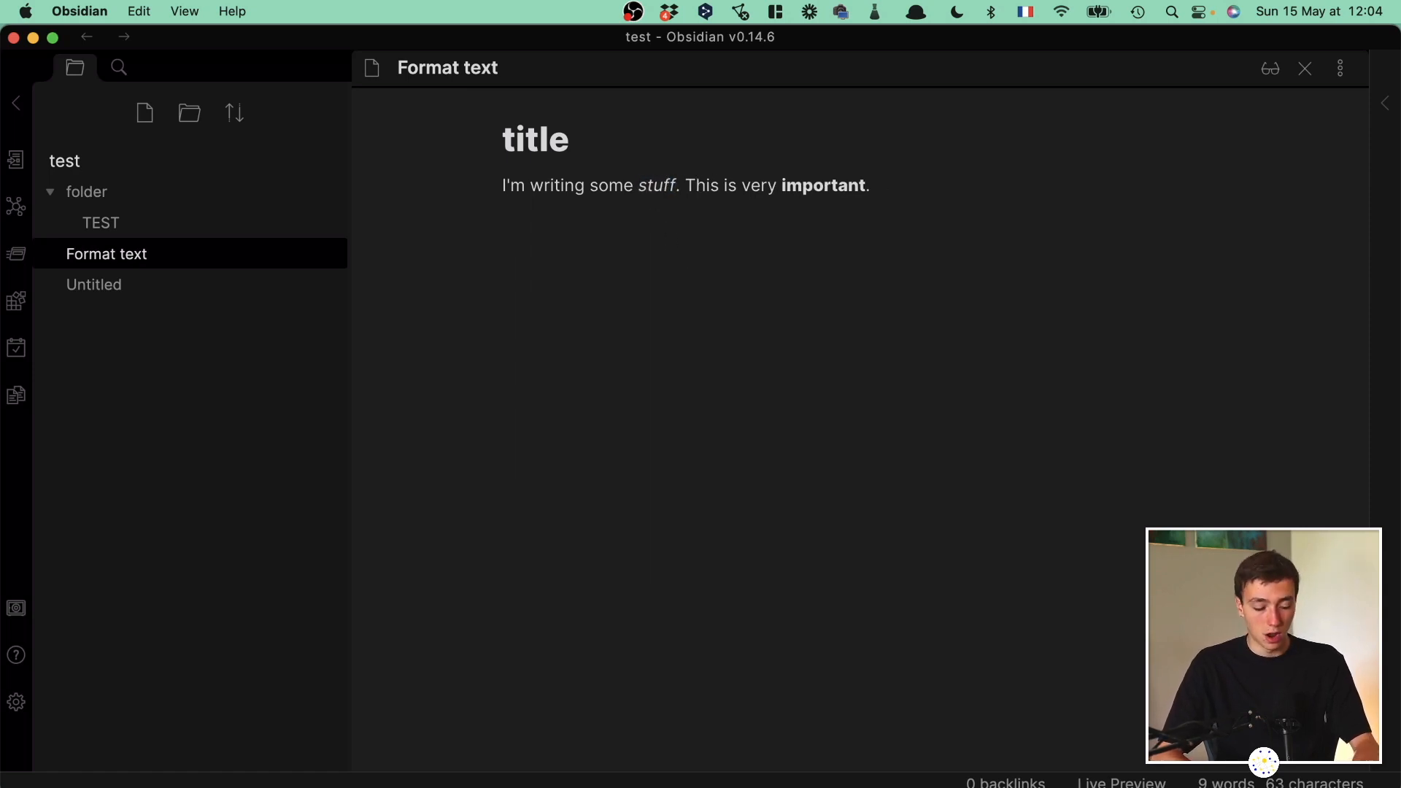
{"action": "type", "text": "###"}
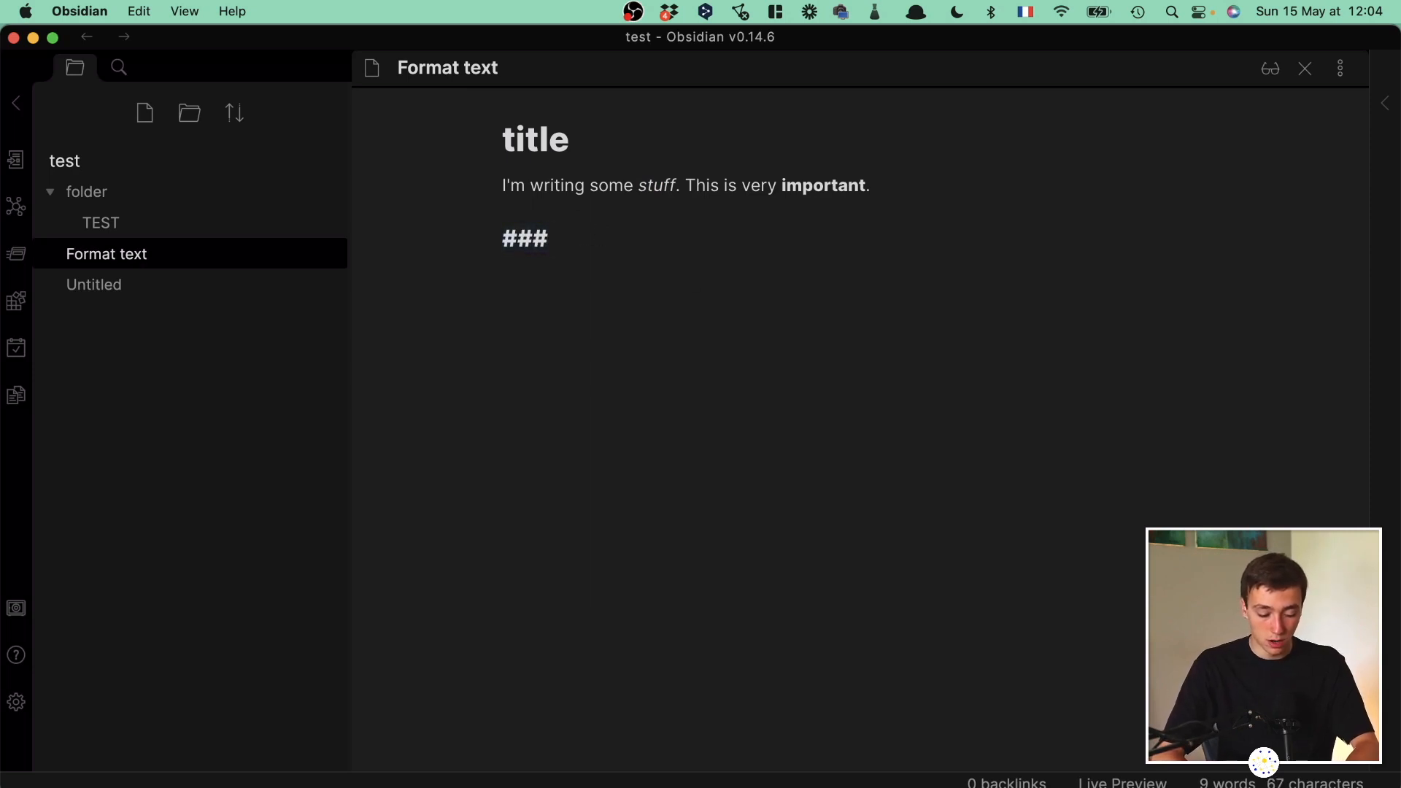
{"action": "type", "text": " small titlze"}
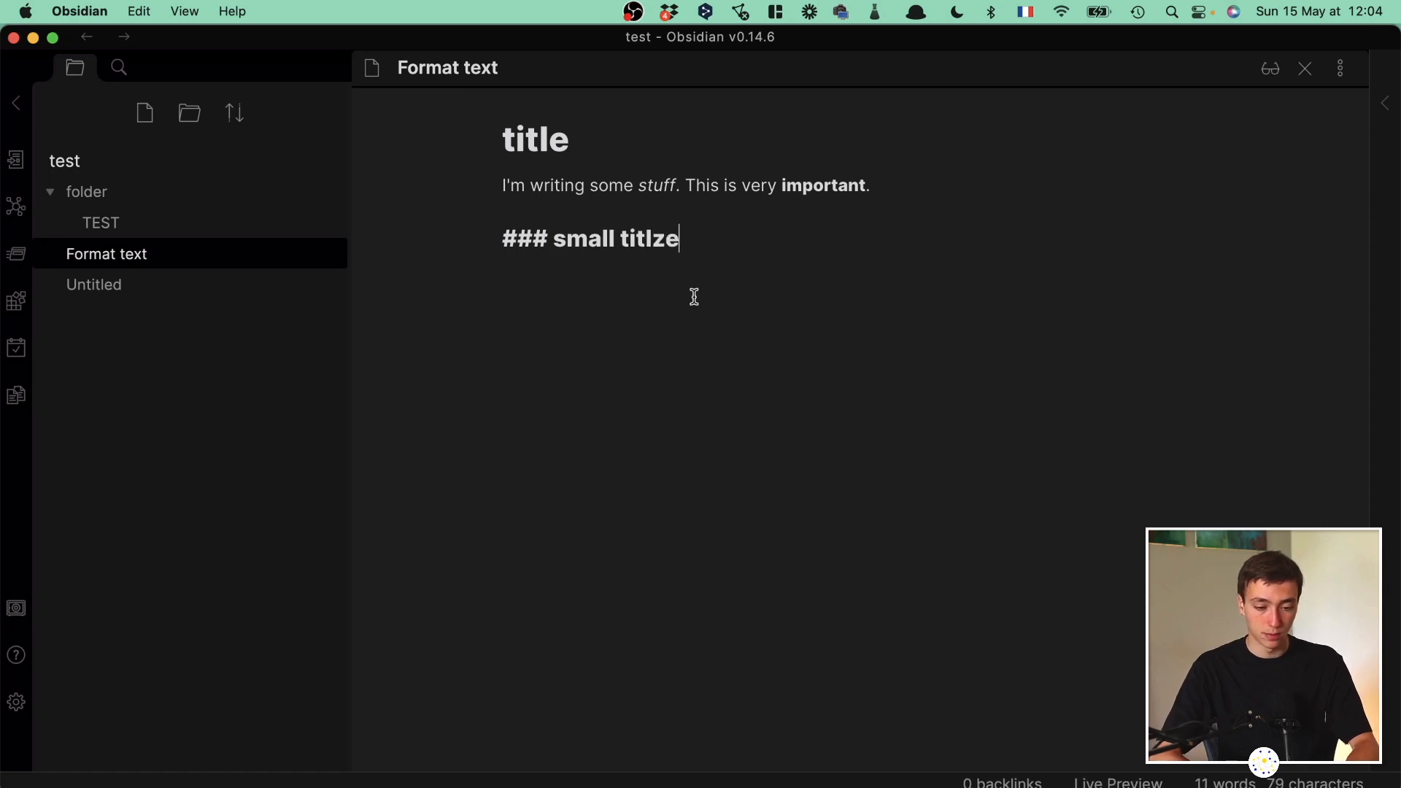
{"action": "key", "text": "BackSpace"}
{"action": "key", "text": "BackSpace"}
{"action": "type", "text": "e"}
{"action": "key", "text": "Return"}
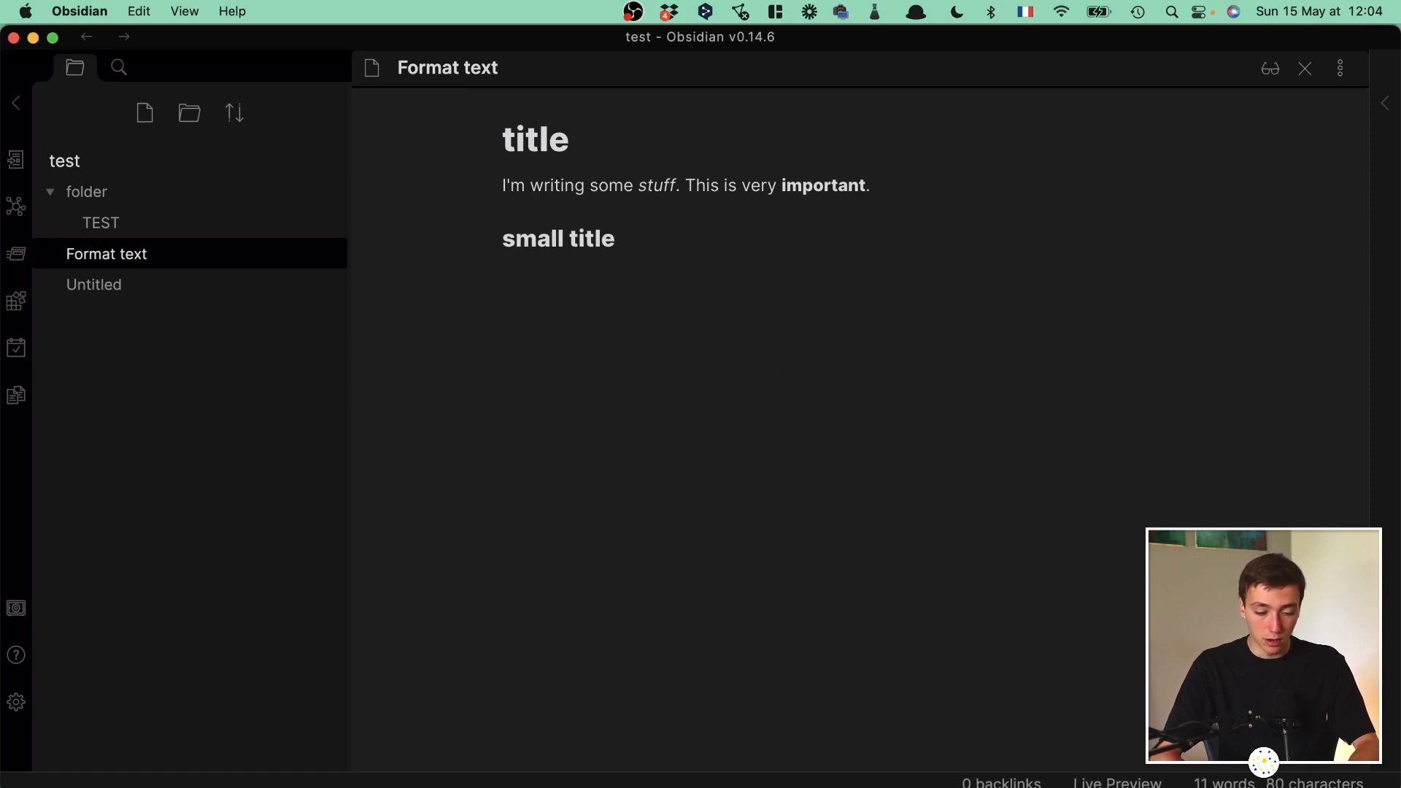
Try a triple-backtick code block with four lines of random placeholder text under the small title, and delete the block.
{"action": "type", "text": "```"}
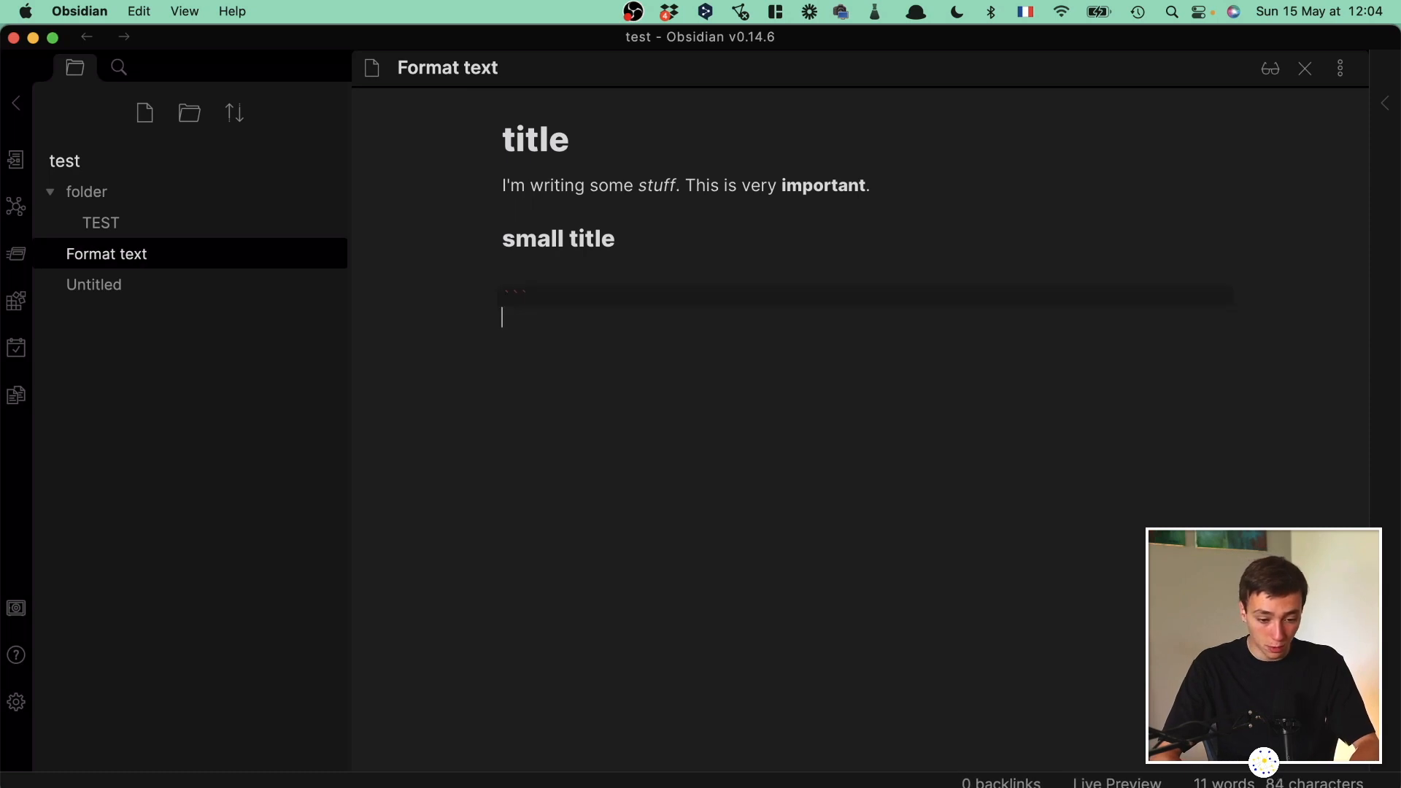
{"action": "key", "text": "Return"}
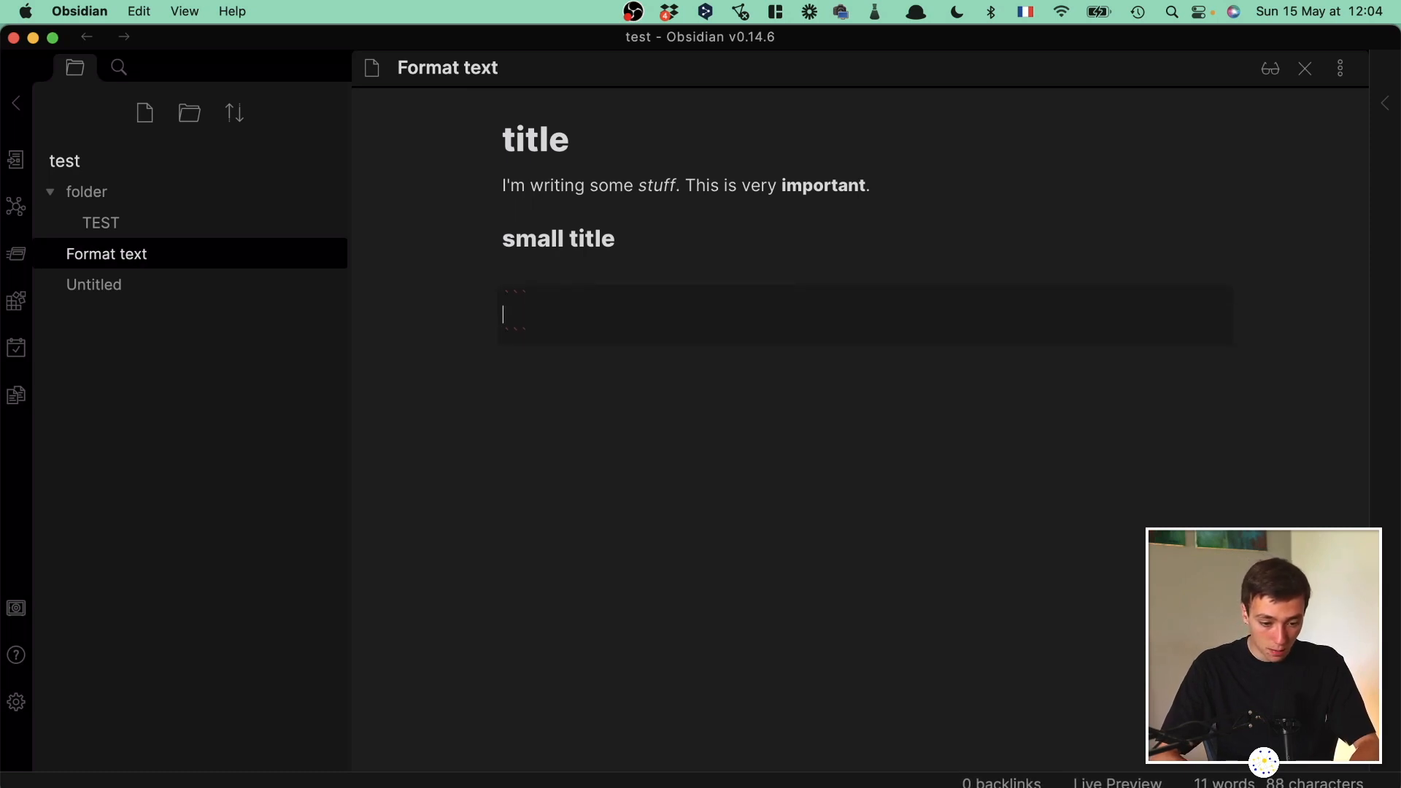
{"action": "type", "text": "jzheihg"}
{"action": "key", "text": "Return"}
{"action": "type", "text": "ksbrhoig"}
{"action": "key", "text": "Return"}
{"action": "type", "text": "skhrgpihser"}
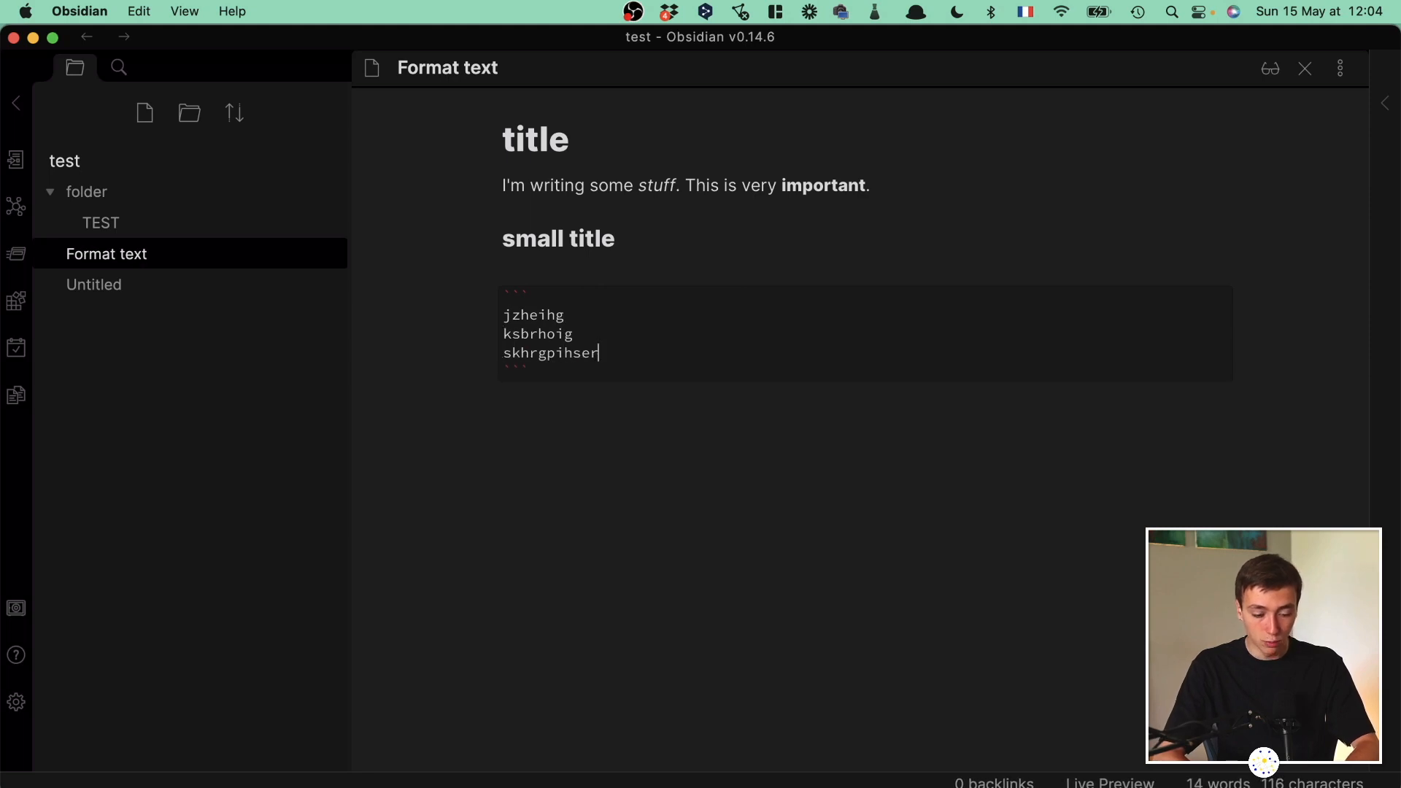
{"action": "key", "text": "Return"}
{"action": "type", "text": "#r opgjseop"}
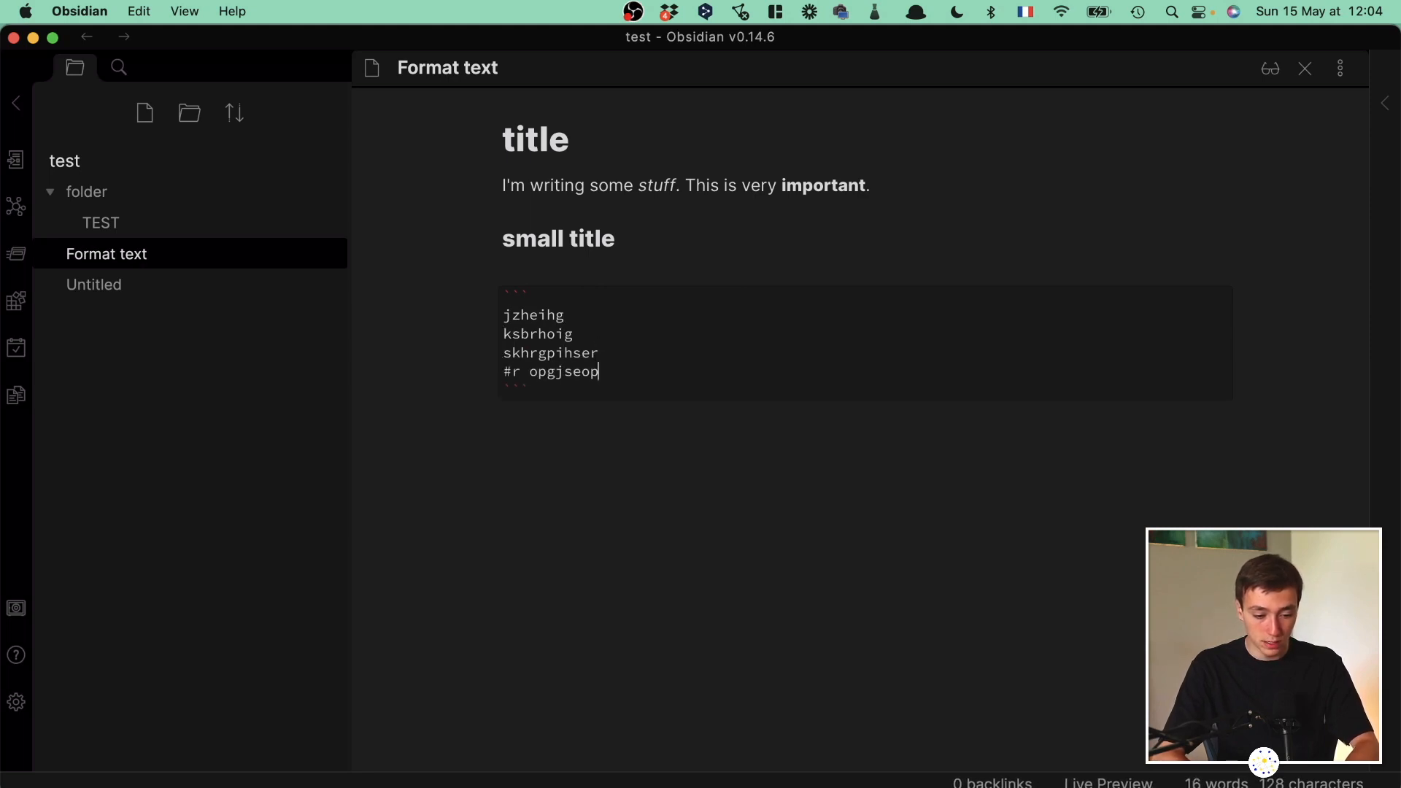
{"action": "key", "text": "Return"}
{"action": "left_click_drag", "start_coordinate": [801, 491], "coordinate": [469, 275]}
{"action": "key", "text": "BackSpace"}
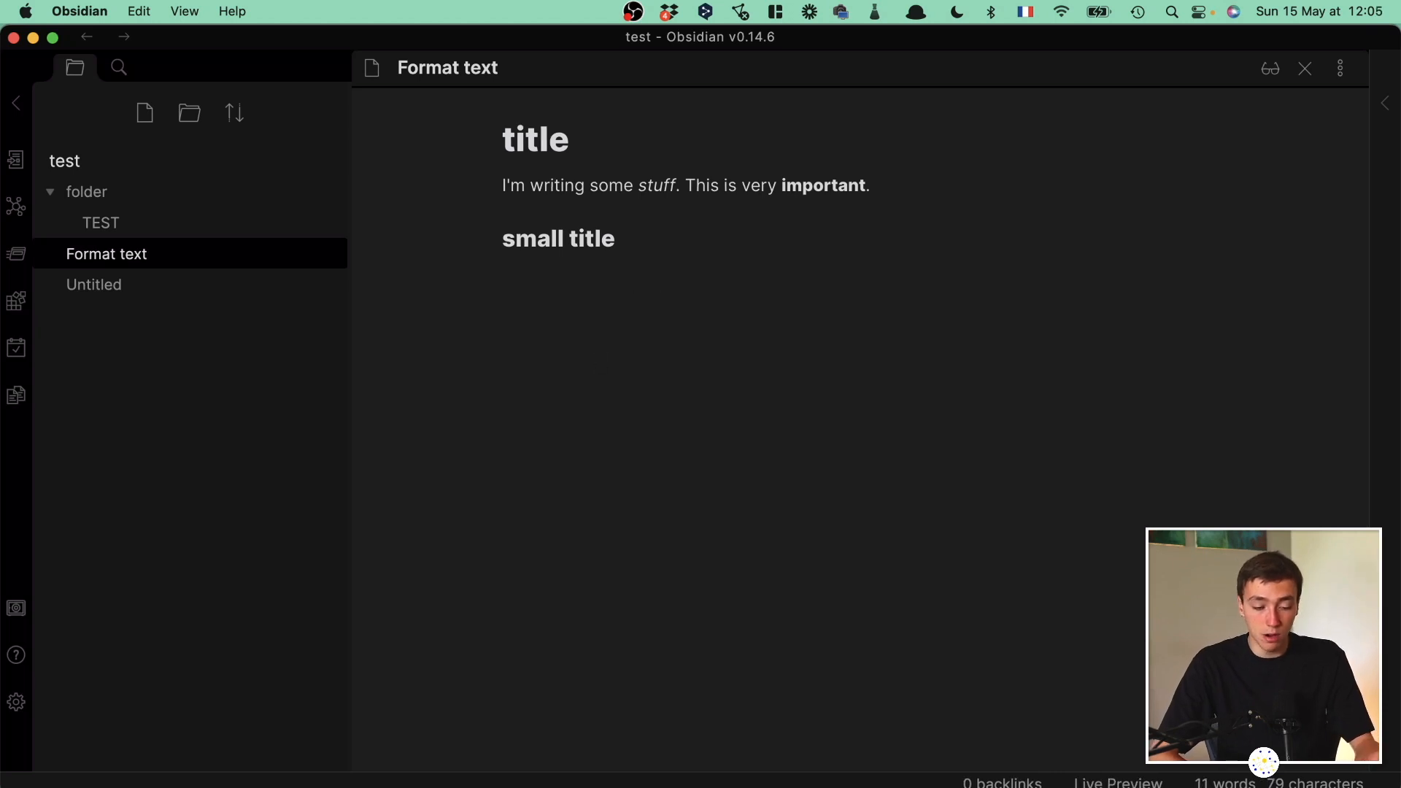
Open Obsidian's official help site in Chrome and search it for "markdo" to open the Markdown format converter page.
{"action": "left_click", "coordinate": [16, 654]}
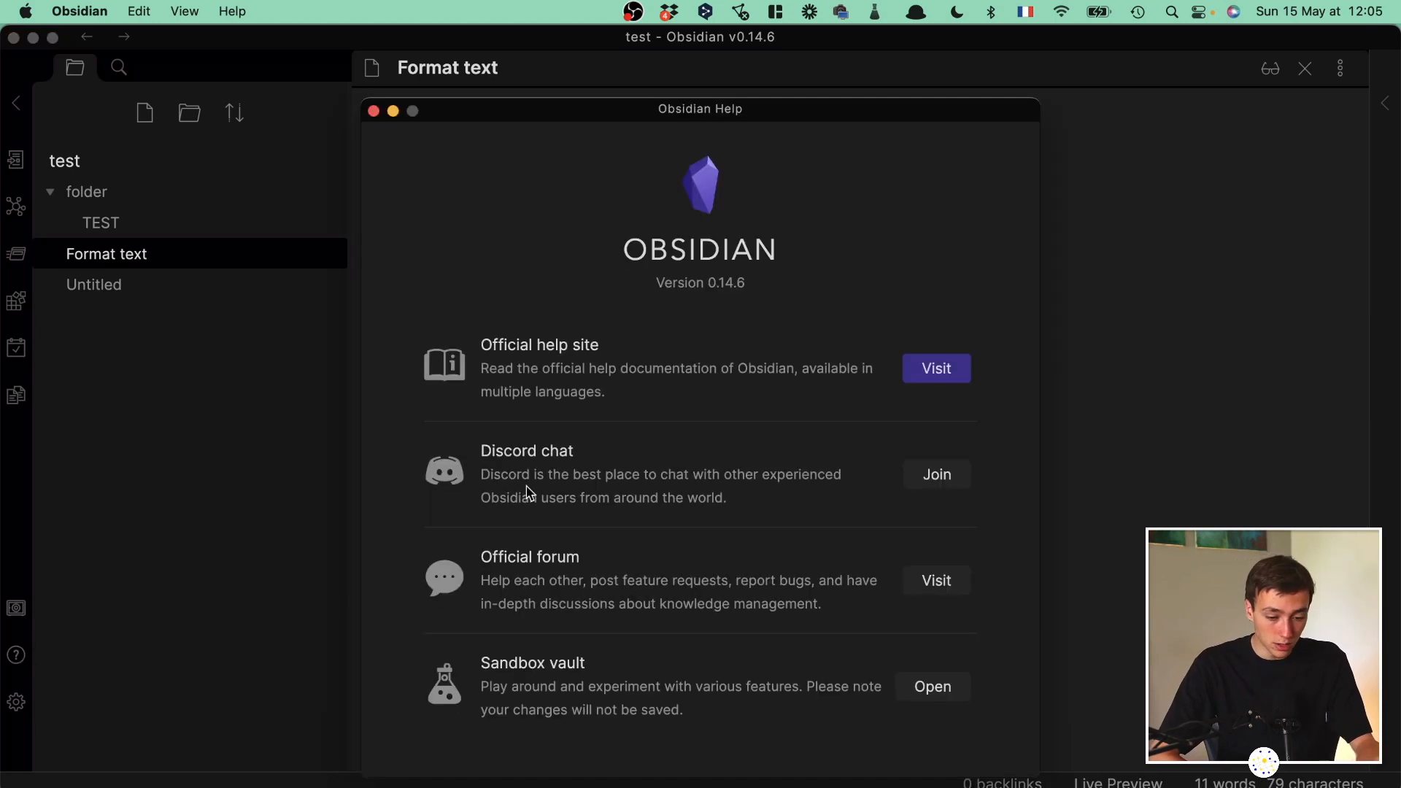
{"action": "left_click", "coordinate": [910, 371]}
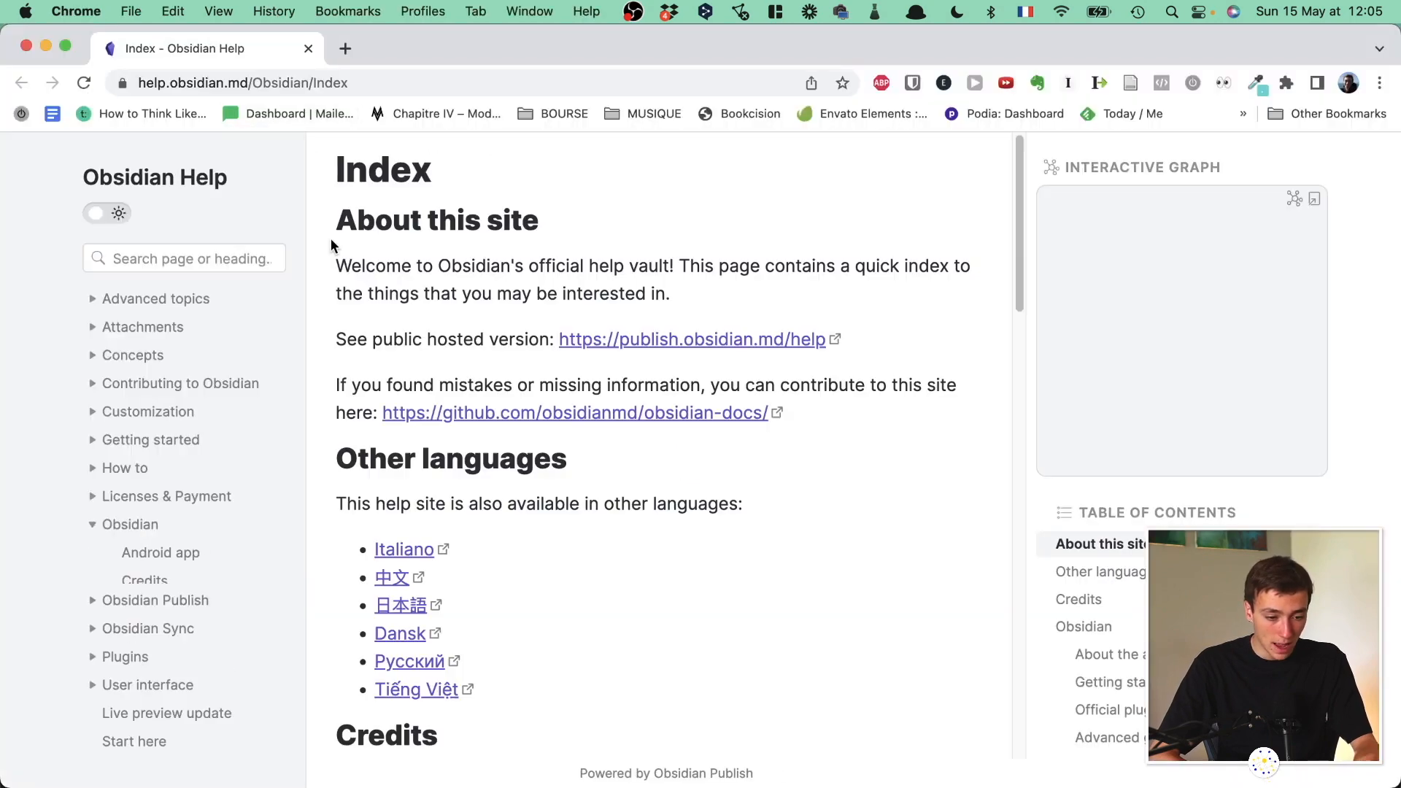
{"action": "left_click", "coordinate": [182, 258]}
{"action": "type", "text": "mar"}
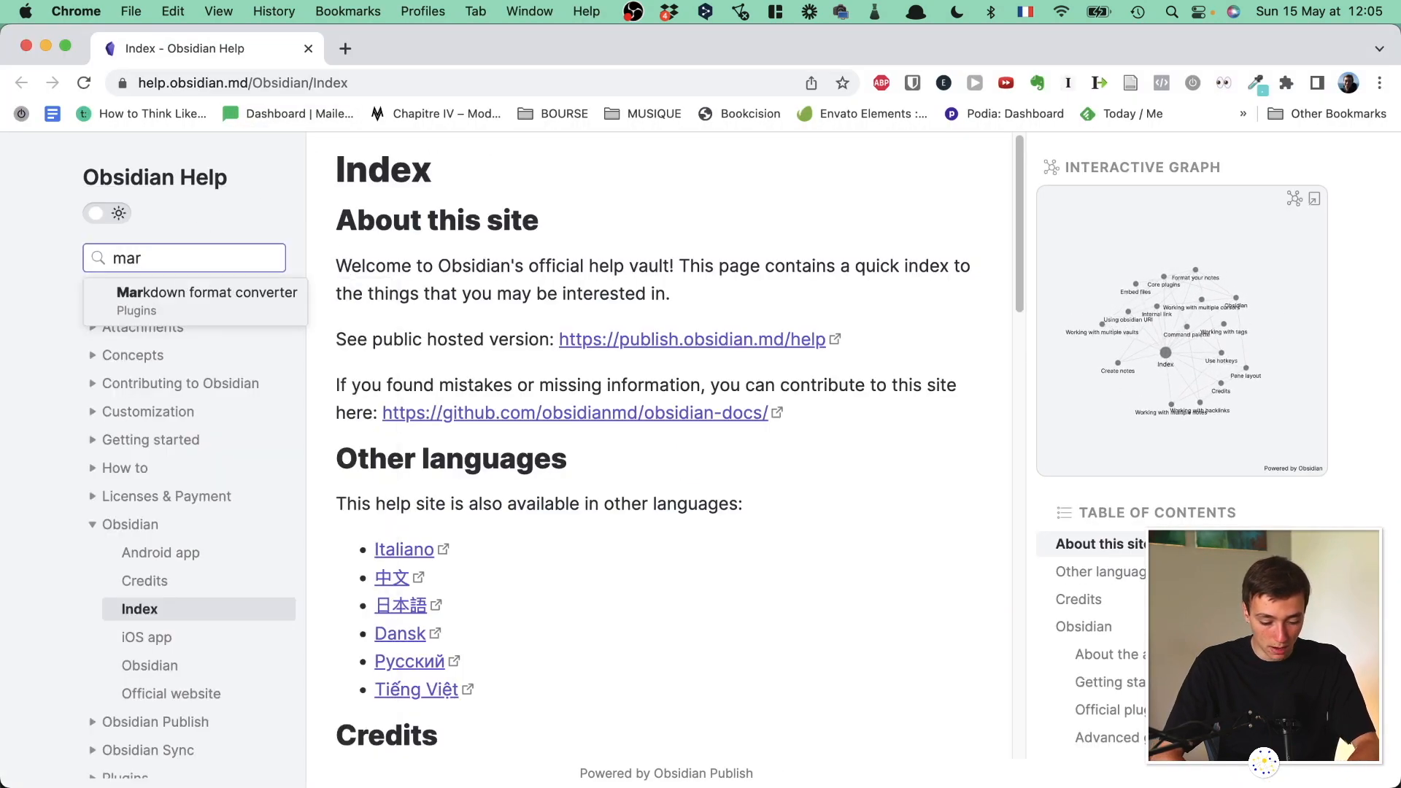
{"action": "type", "text": "kfown"}
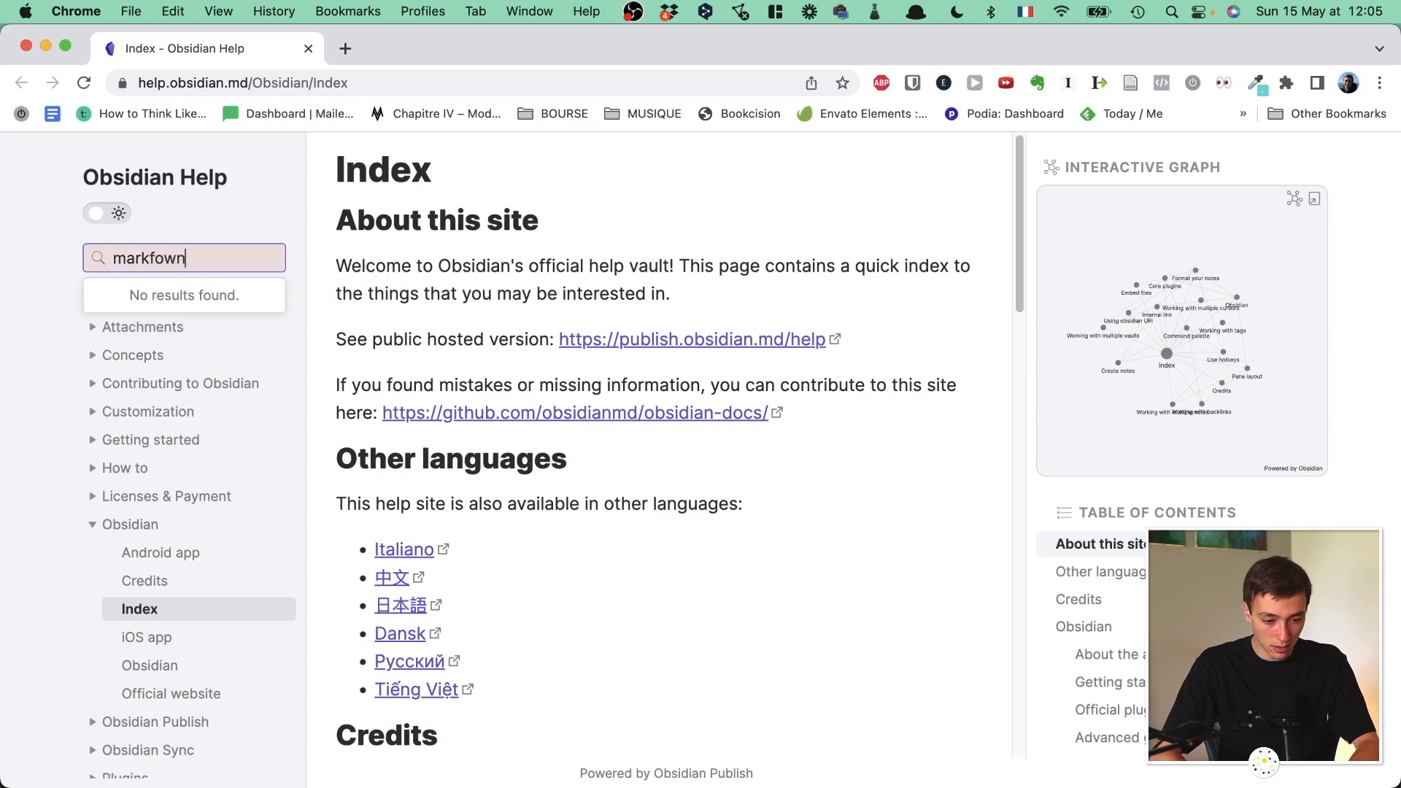
{"action": "key", "text": "BackSpace"}
{"action": "key", "text": "BackSpace"}
{"action": "key", "text": "BackSpace"}
{"action": "key", "text": "BackSpace"}
{"action": "type", "text": "do"}
{"action": "key", "text": "Return"}
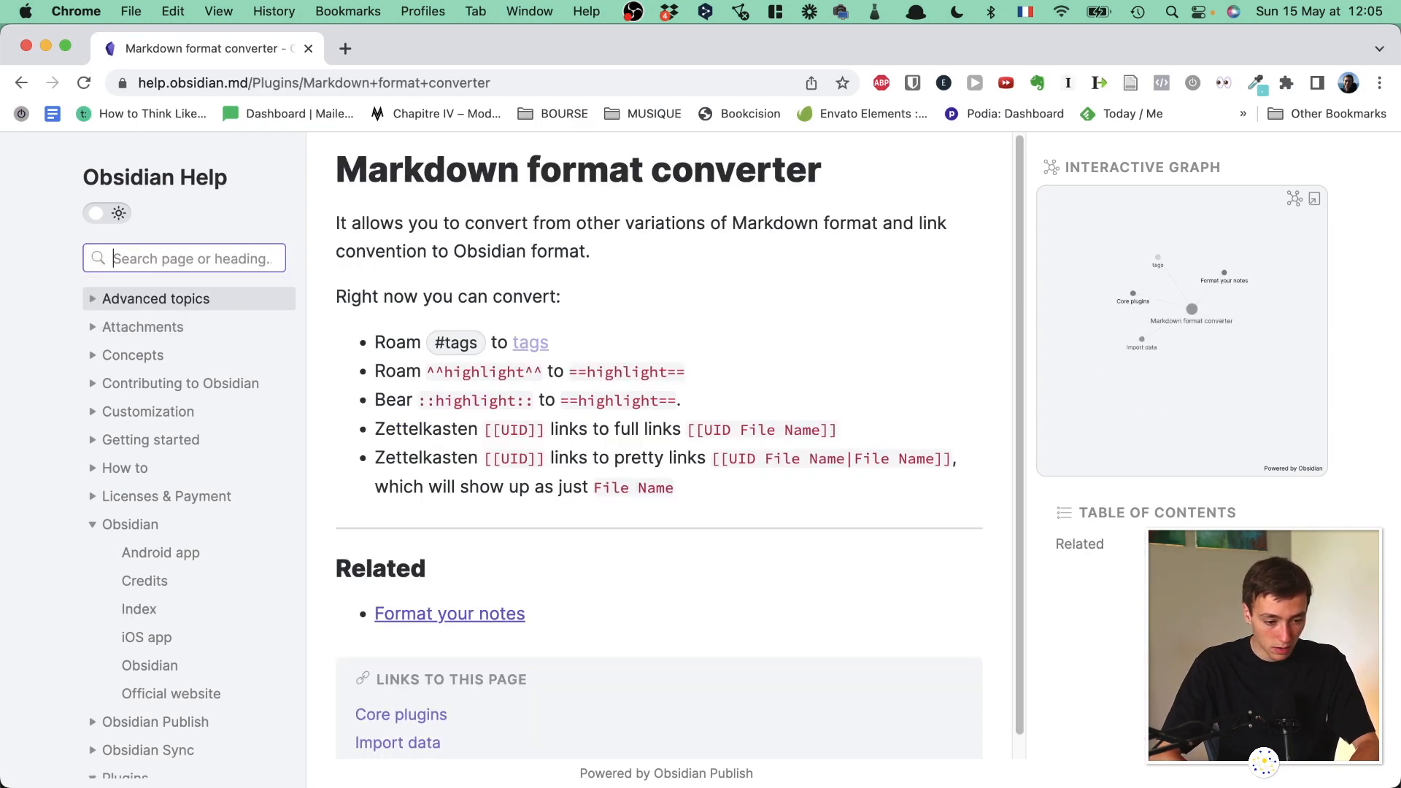
Open the related "Format your notes" help page from the Markdown format converter page.
{"action": "scroll", "coordinate": [440, 318], "scroll_direction": "down", "scroll_amount": 1}
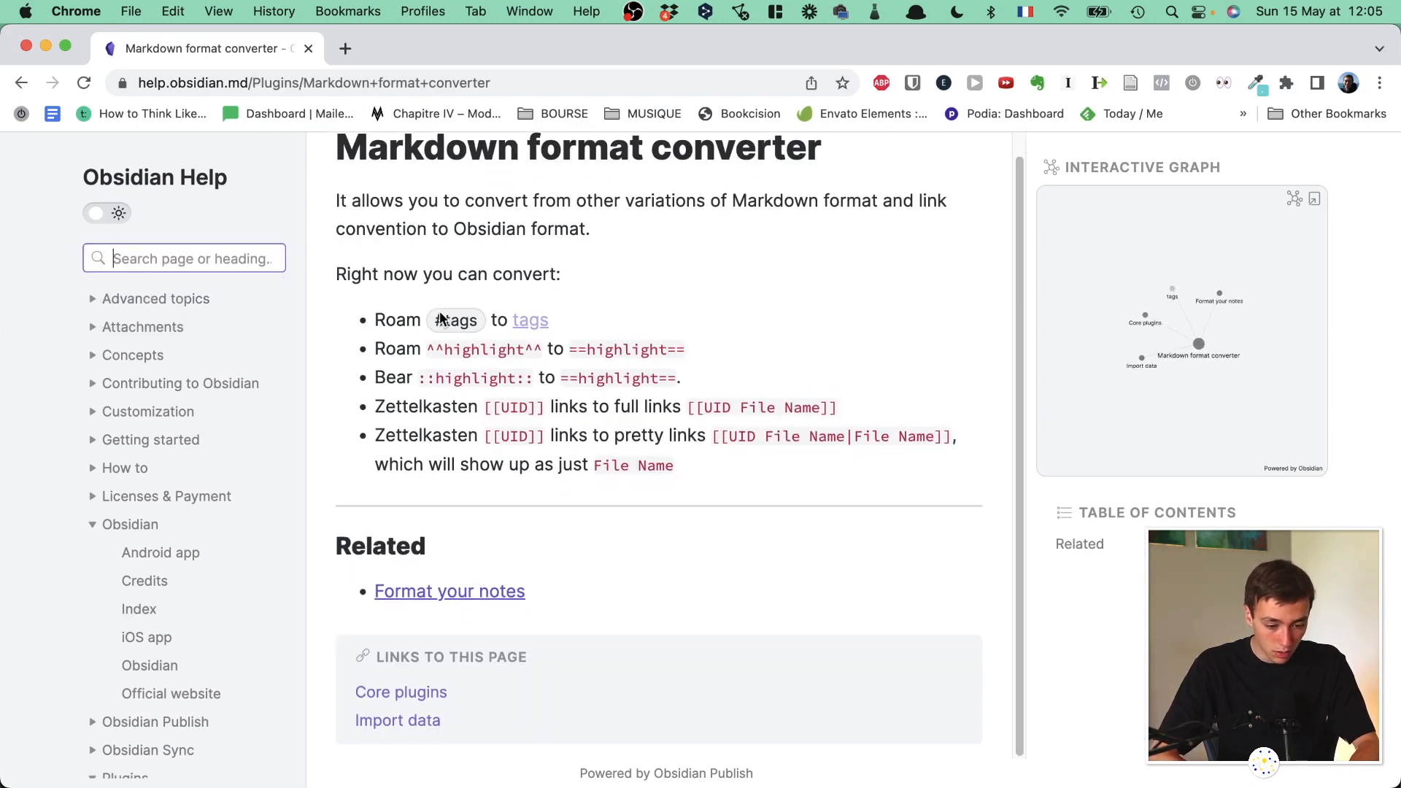
{"action": "double_click", "coordinate": [462, 596]}
{"action": "left_click", "coordinate": [462, 599]}
{"action": "scroll", "coordinate": [601, 457], "scroll_direction": "down", "scroll_amount": 3}
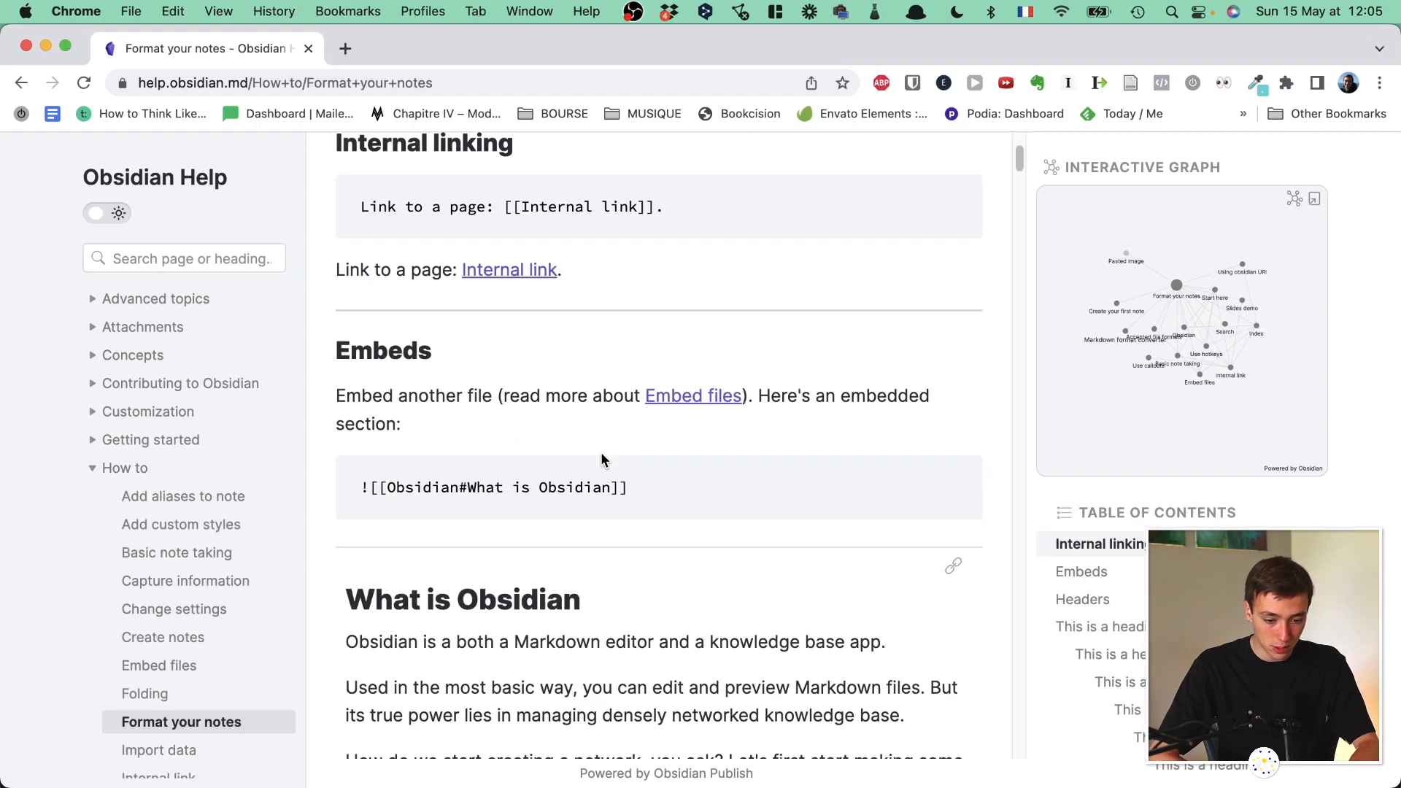
Examine the embeds, emphasis and lists sections of the help page, highlighting the italic and list syntax examples.
{"action": "scroll", "coordinate": [602, 458], "scroll_direction": "up", "scroll_amount": 2}
{"action": "scroll", "coordinate": [601, 458], "scroll_direction": "down", "scroll_amount": 10}
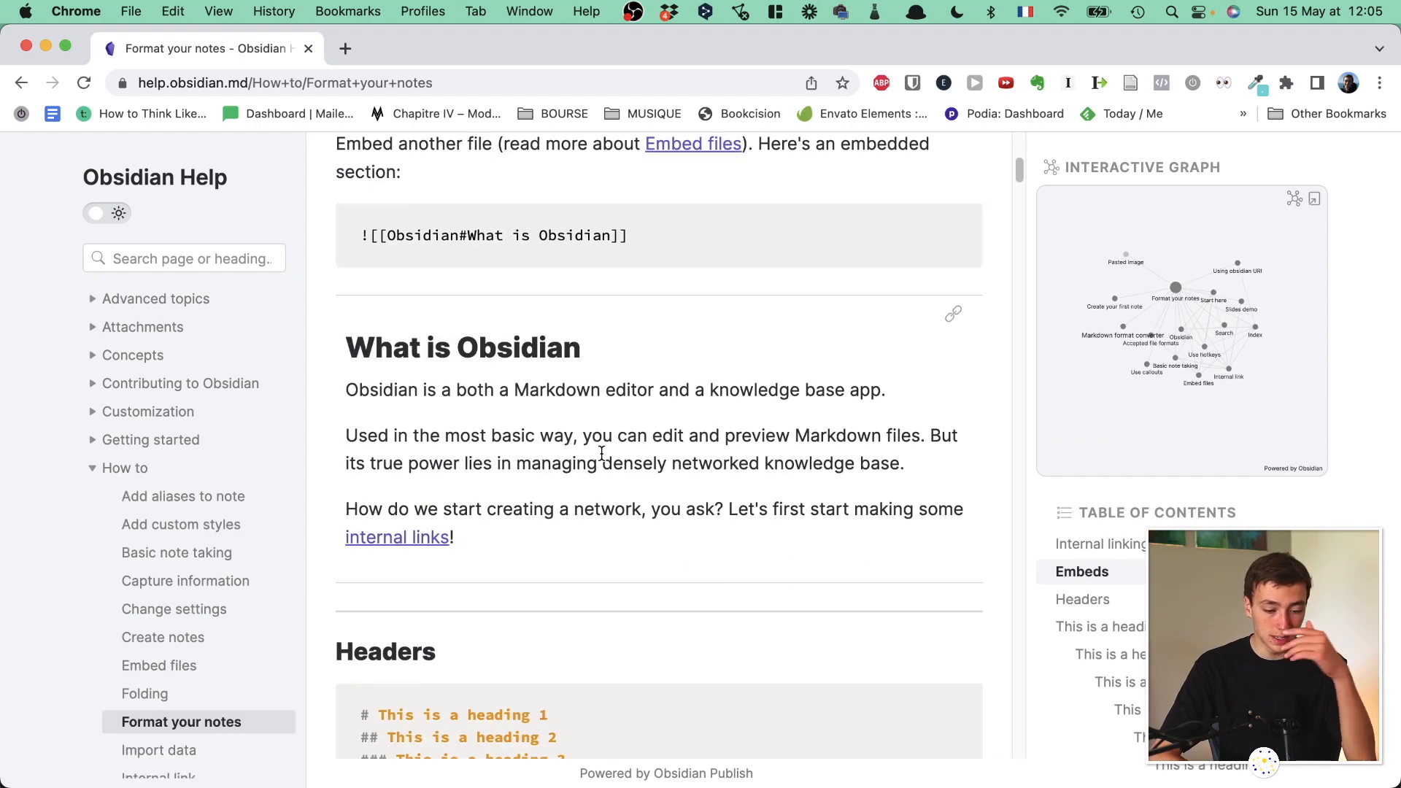
{"action": "scroll", "coordinate": [397, 235], "scroll_direction": "down", "scroll_amount": 8}
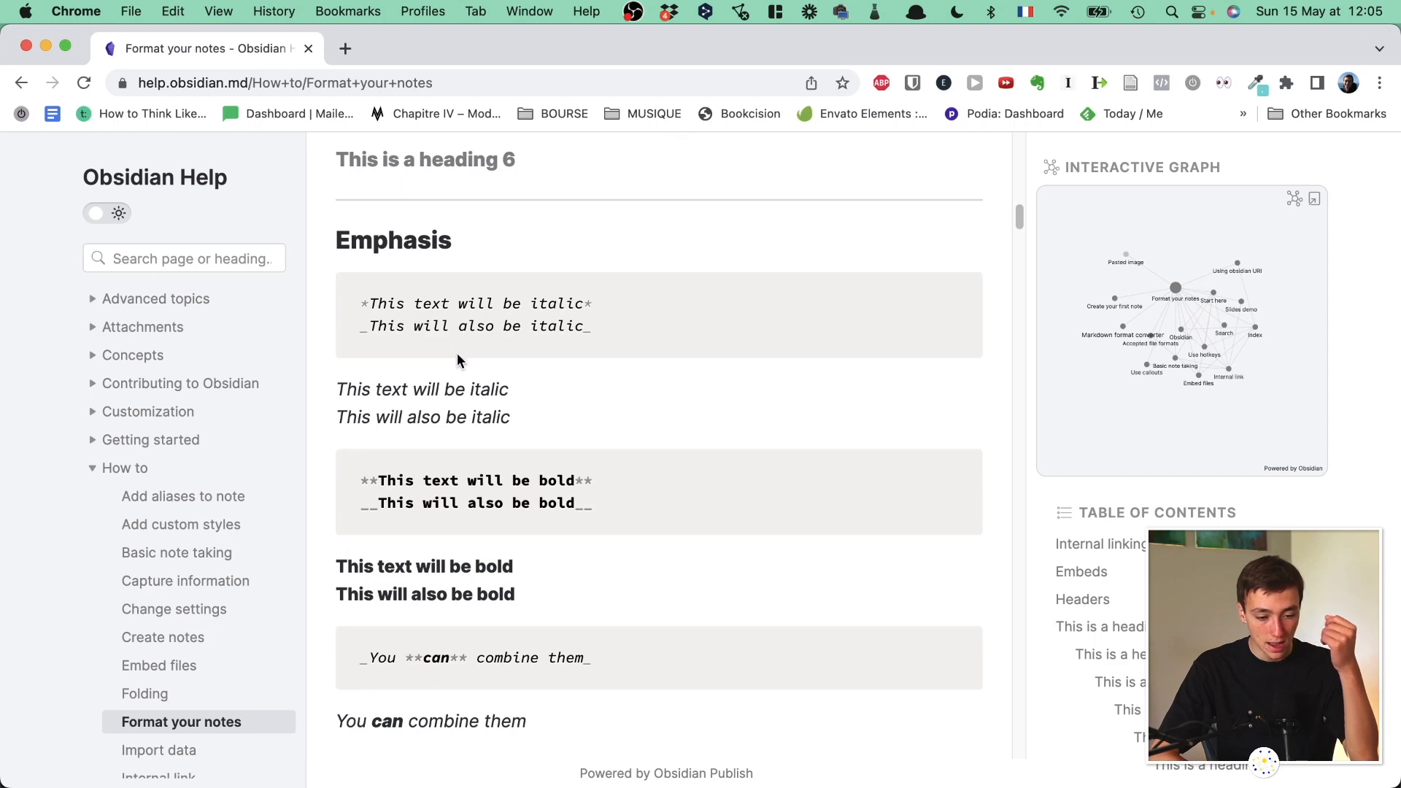
{"action": "left_click_drag", "start_coordinate": [363, 303], "coordinate": [677, 304]}
{"action": "left_click", "coordinate": [678, 304]}
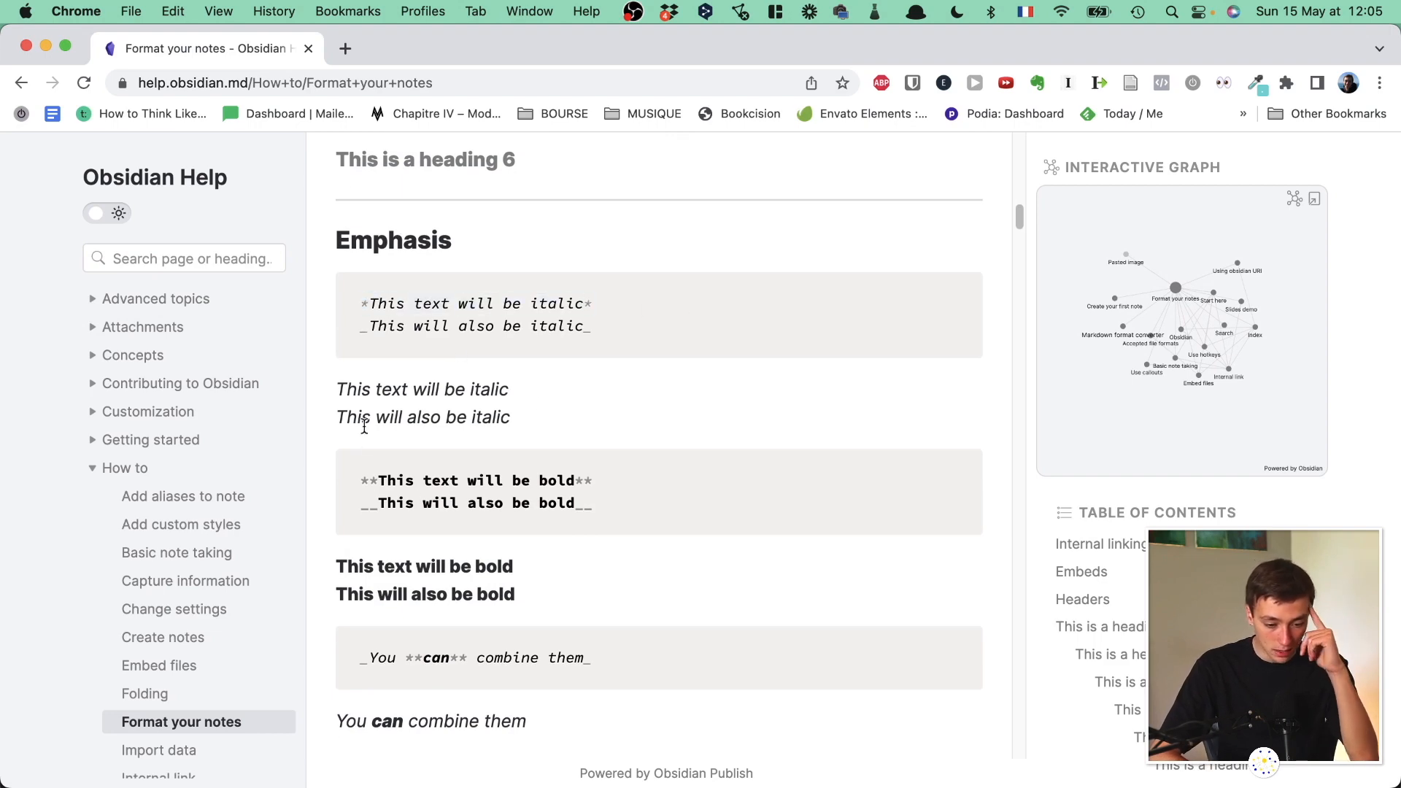
{"action": "scroll", "coordinate": [364, 426], "scroll_direction": "down", "scroll_amount": 8}
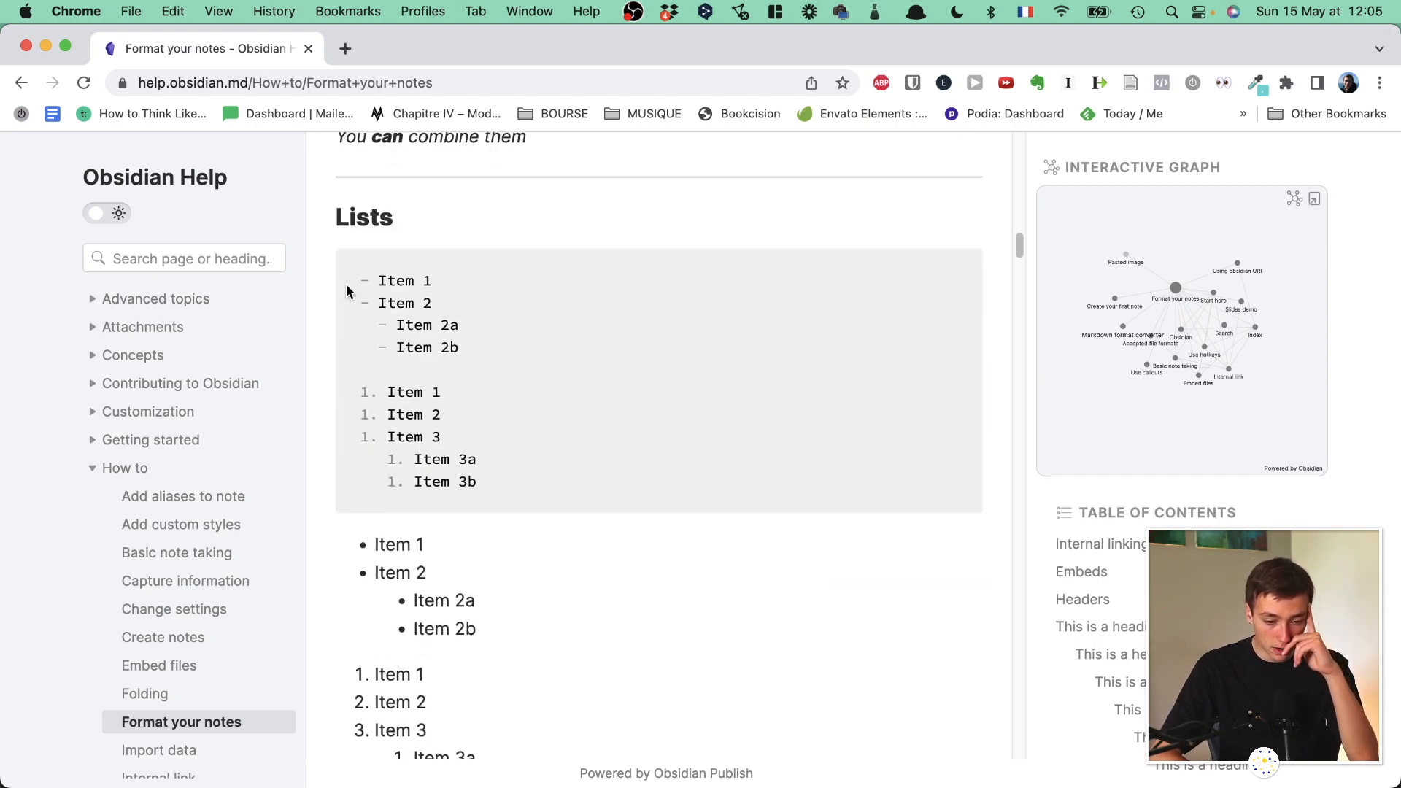
{"action": "left_click_drag", "start_coordinate": [345, 291], "coordinate": [514, 459]}
Switch back to the Obsidian "Format text" note and add a three-level nested bullet list reading elghjejsg, sojrhg and posjrg under the small title.
{"action": "key", "text": "ctrl+Up"}
{"action": "left_click", "coordinate": [932, 639]}
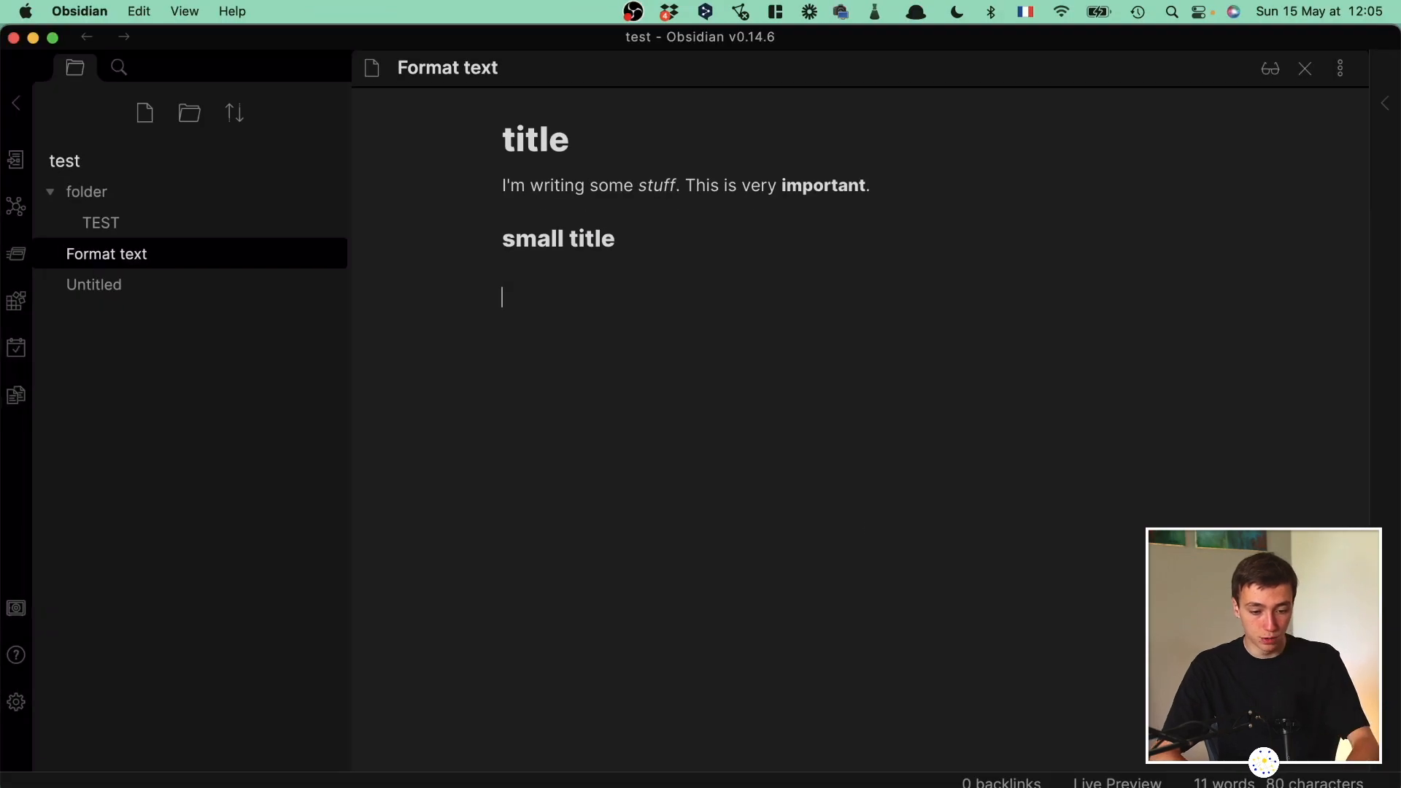
{"action": "type", "text": "-"}
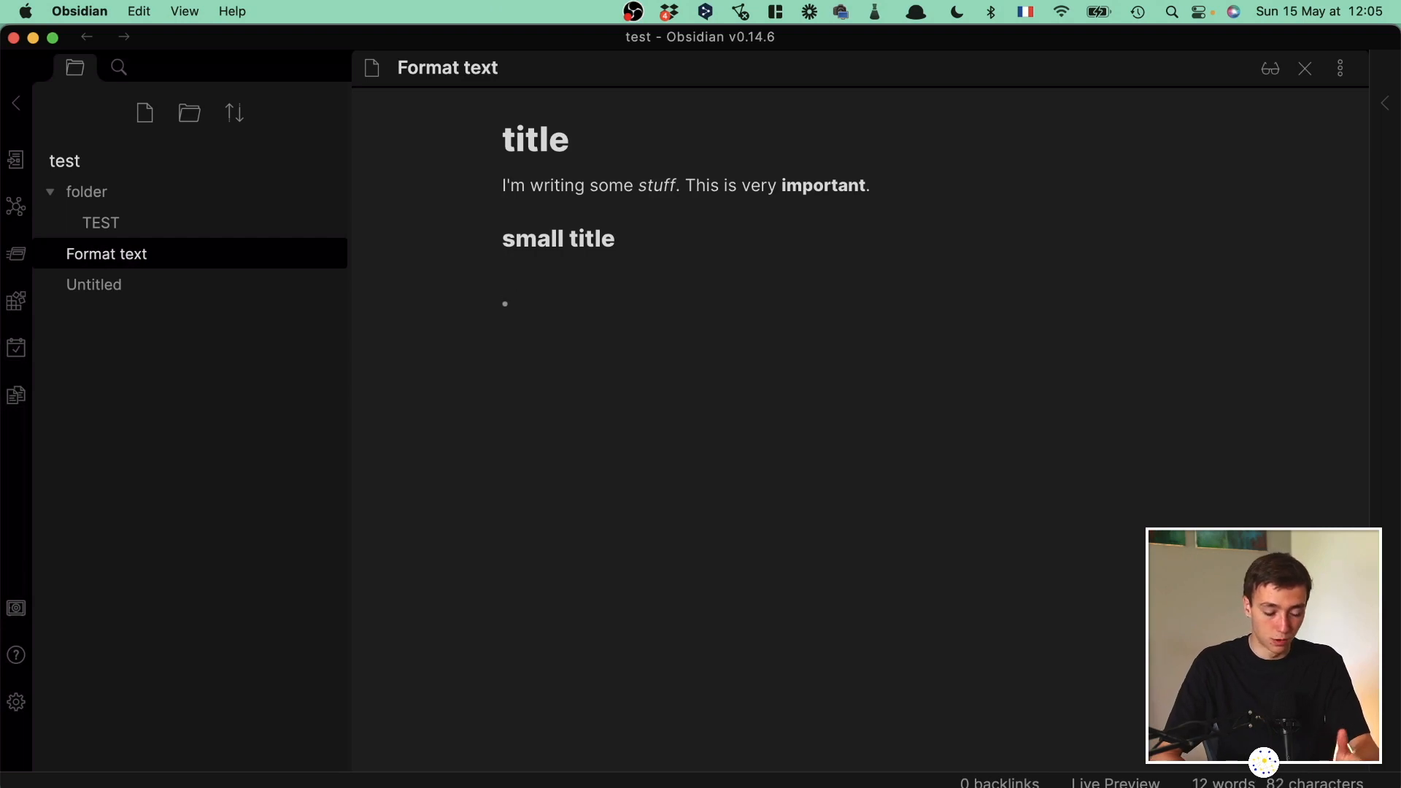
{"action": "type", "text": " elghjejsg"}
{"action": "key", "text": "Return"}
{"action": "key", "text": "Tab"}
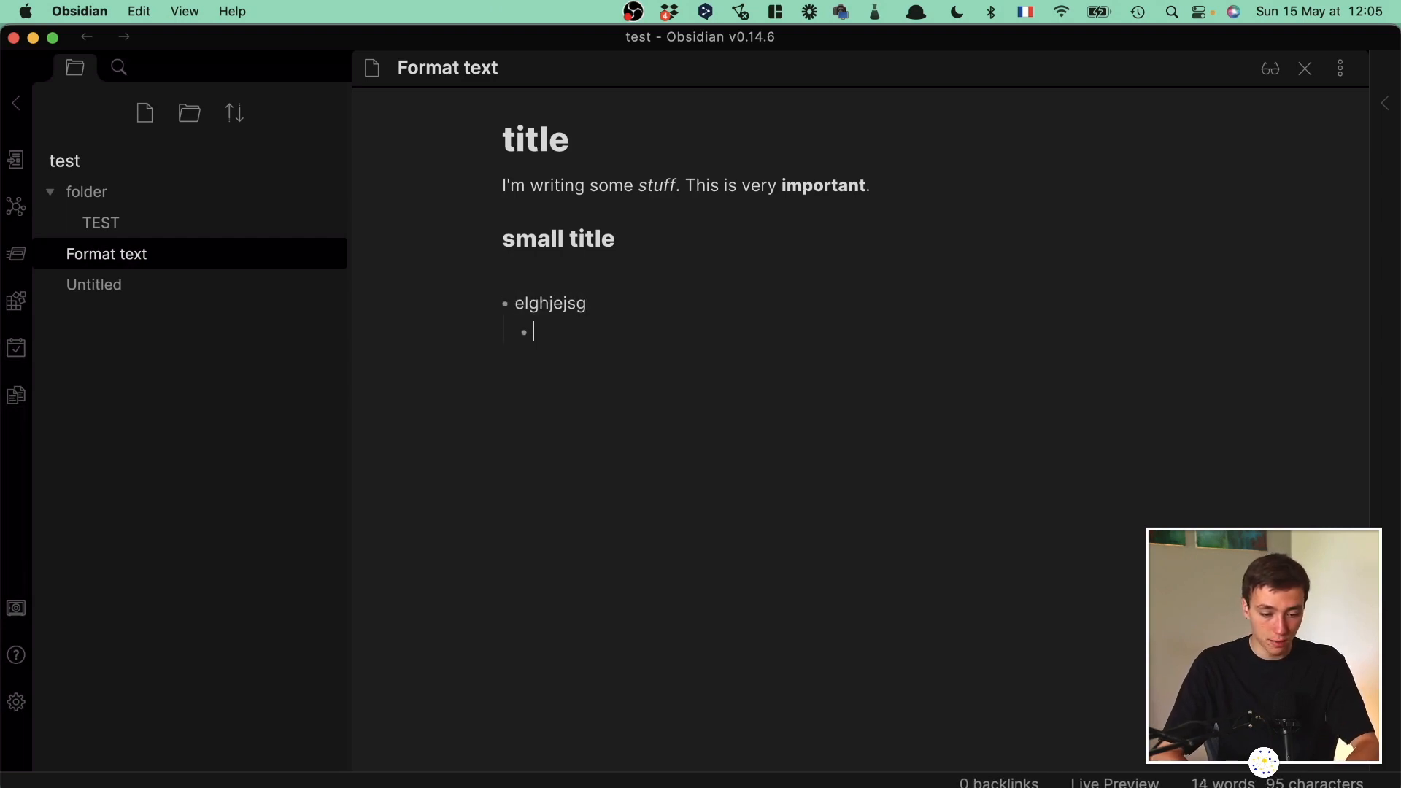
{"action": "type", "text": "sojrhg"}
{"action": "key", "text": "Return"}
{"action": "key", "text": "Tab"}
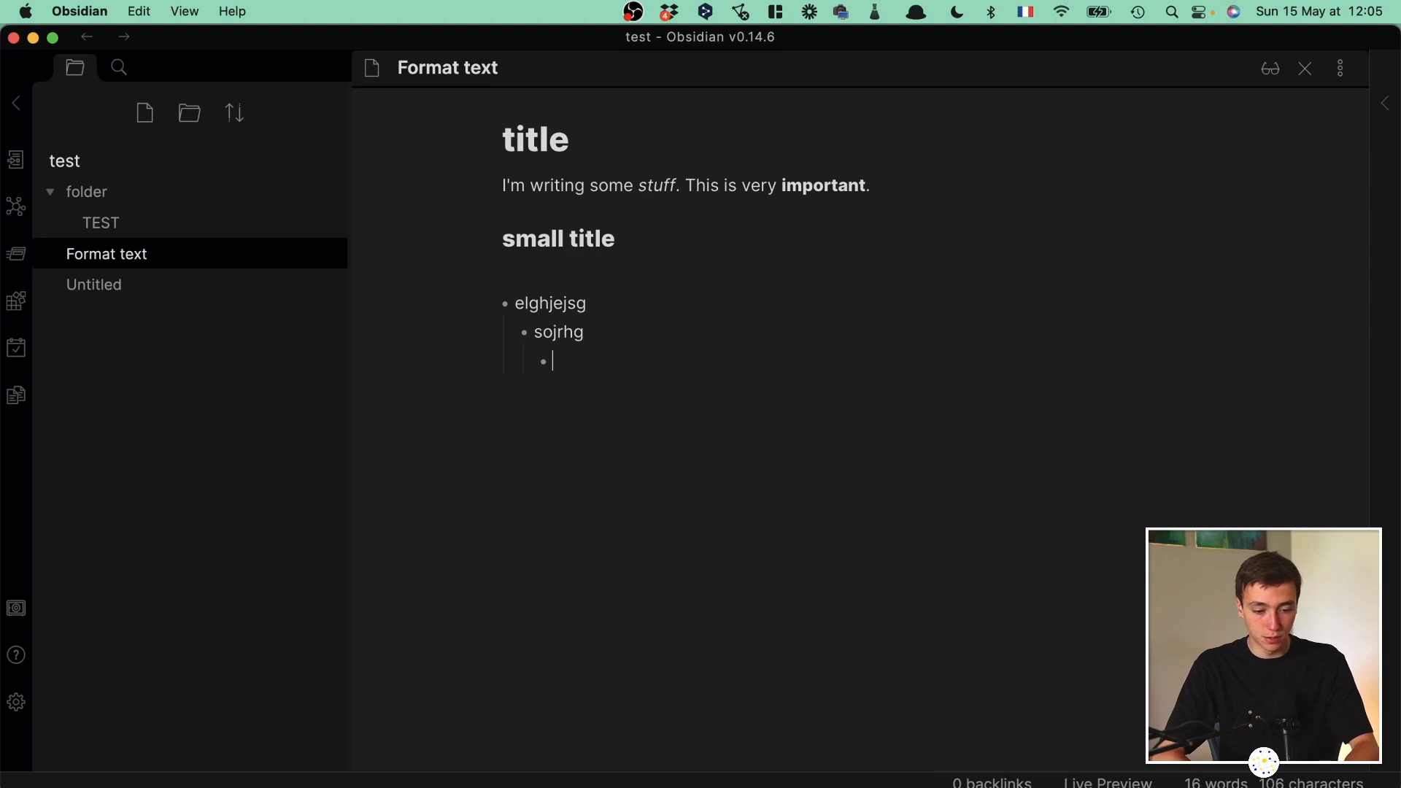
{"action": "type", "text": "posjrg"}
Fold and unfold the sojrhg bullet, and add the third-level bullets "sioehgoi" and "segjh" after posjrg.
{"action": "left_click", "coordinate": [513, 334]}
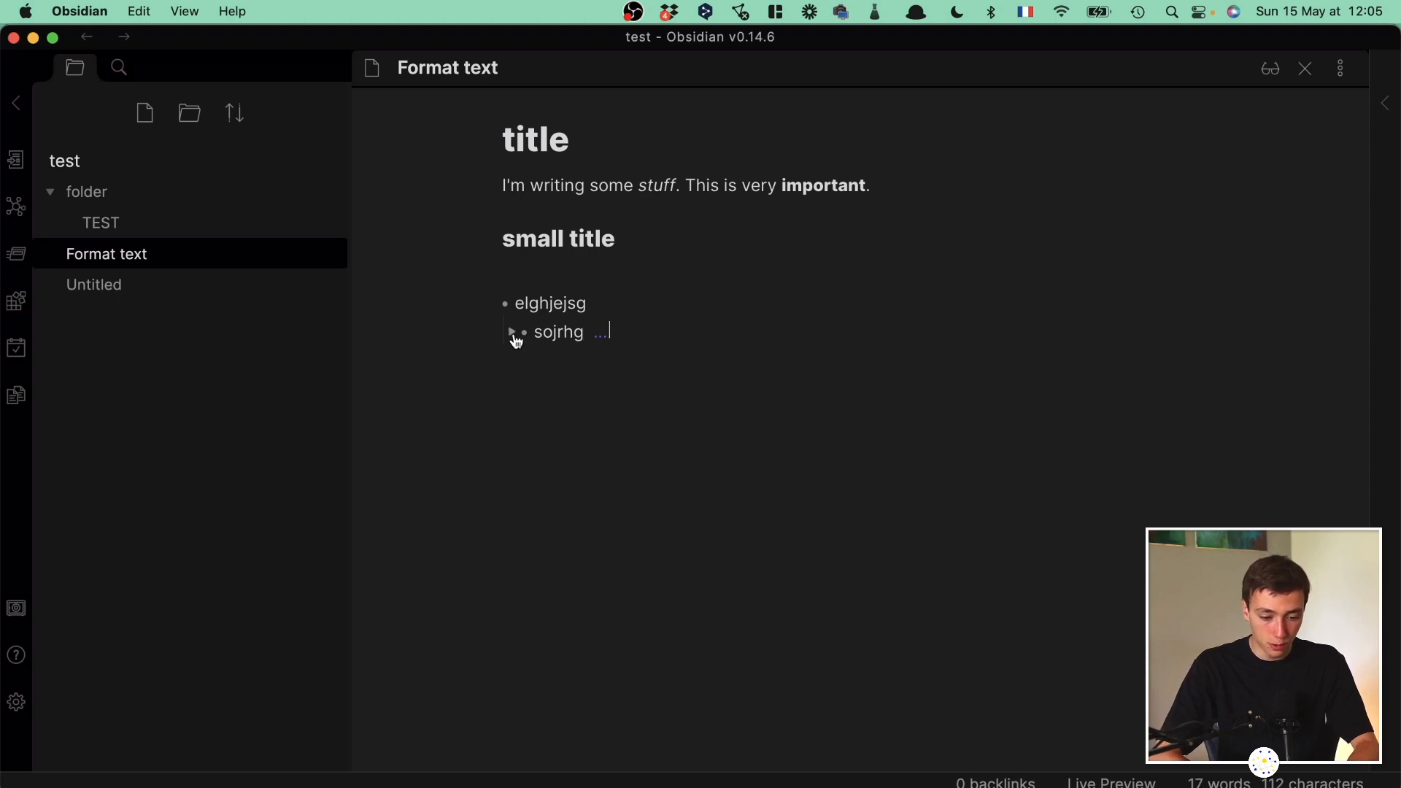
{"action": "left_click", "coordinate": [513, 334]}
{"action": "key", "text": "Return"}
{"action": "type", "text": "sioehgoi"}
{"action": "key", "text": "Return"}
{"action": "type", "text": "segjh"}
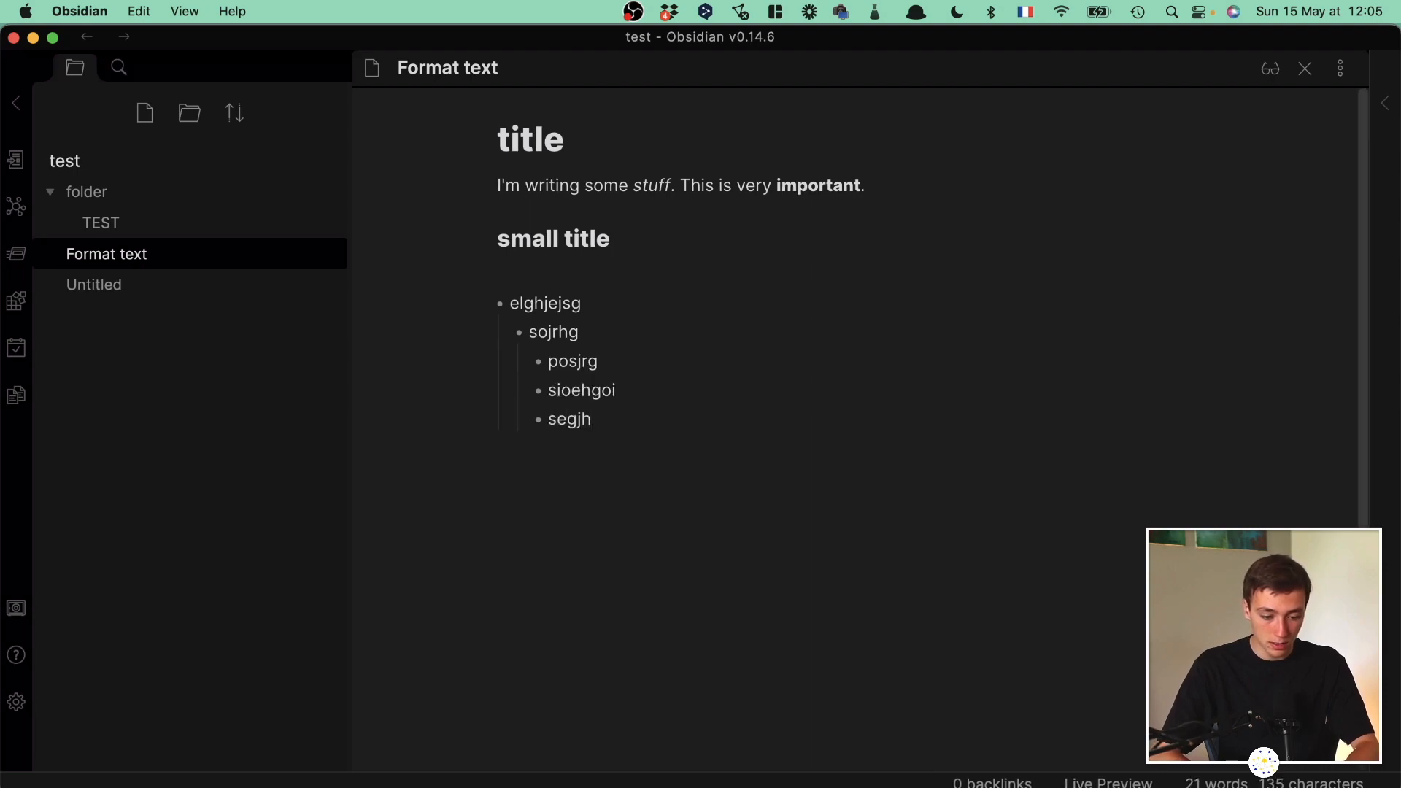
Examine the Images section of the help page in Chrome, and return to the Obsidian note below the bullet list.
{"action": "key", "text": "ctrl+Up"}
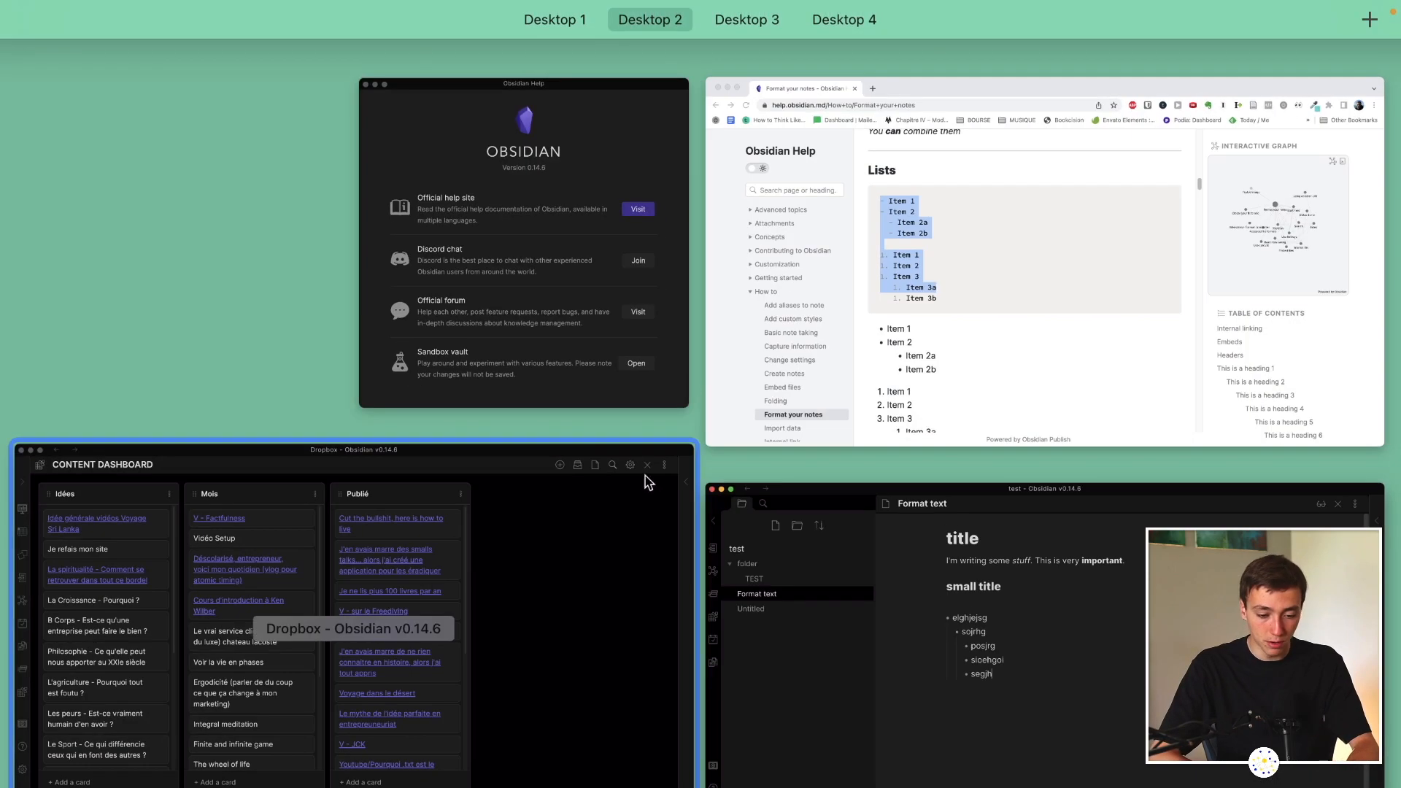
{"action": "left_click", "coordinate": [740, 335]}
{"action": "scroll", "coordinate": [659, 306], "scroll_direction": "down", "scroll_amount": 10}
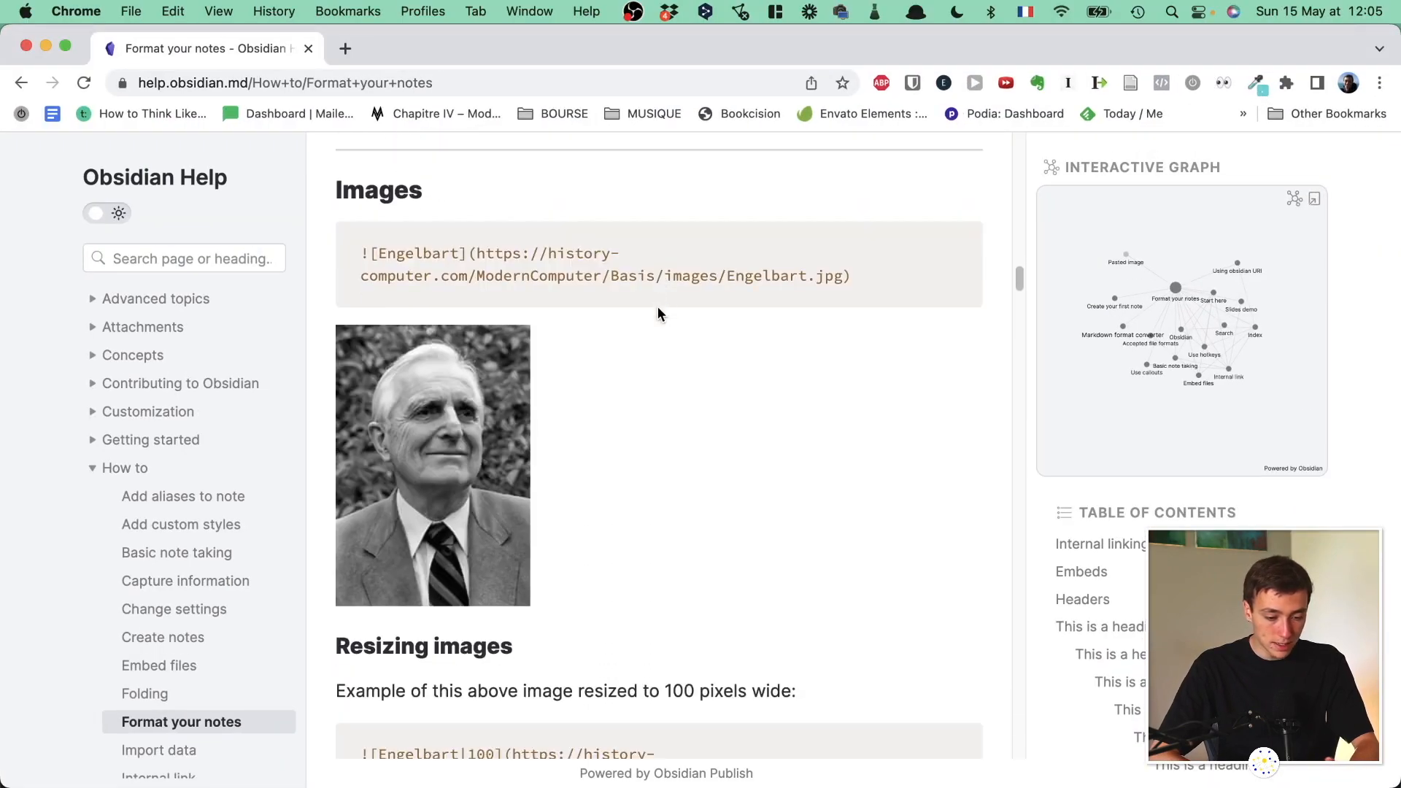
{"action": "key", "text": "ctrl+Up"}
{"action": "left_click", "coordinate": [757, 525]}
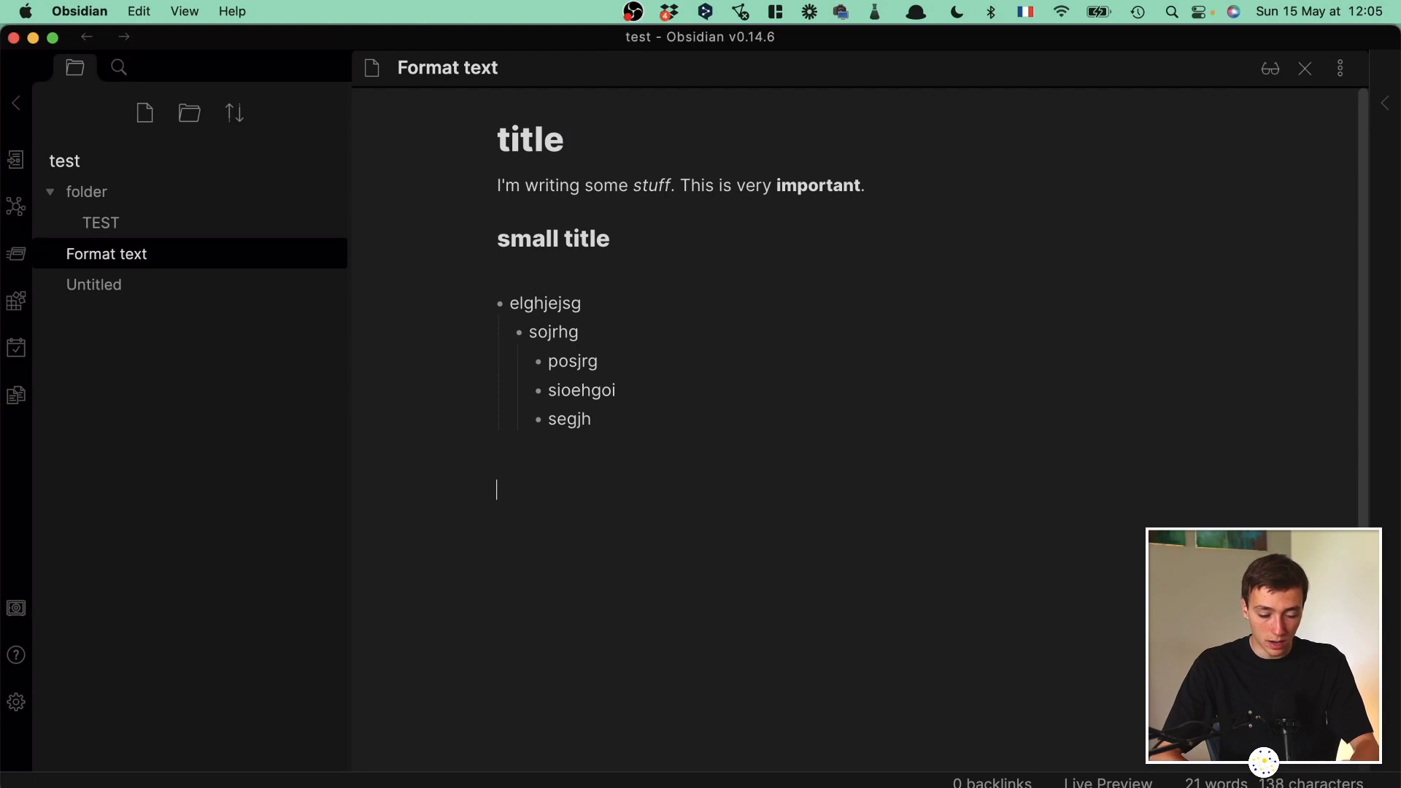
Switch to the Chrome help page and examine the sections from resizing images through links and code blocks to the task list.
{"action": "key", "text": "ctrl+Up"}
{"action": "left_click", "coordinate": [712, 469]}
{"action": "key", "text": "ctrl+Up"}
{"action": "left_click", "coordinate": [825, 291]}
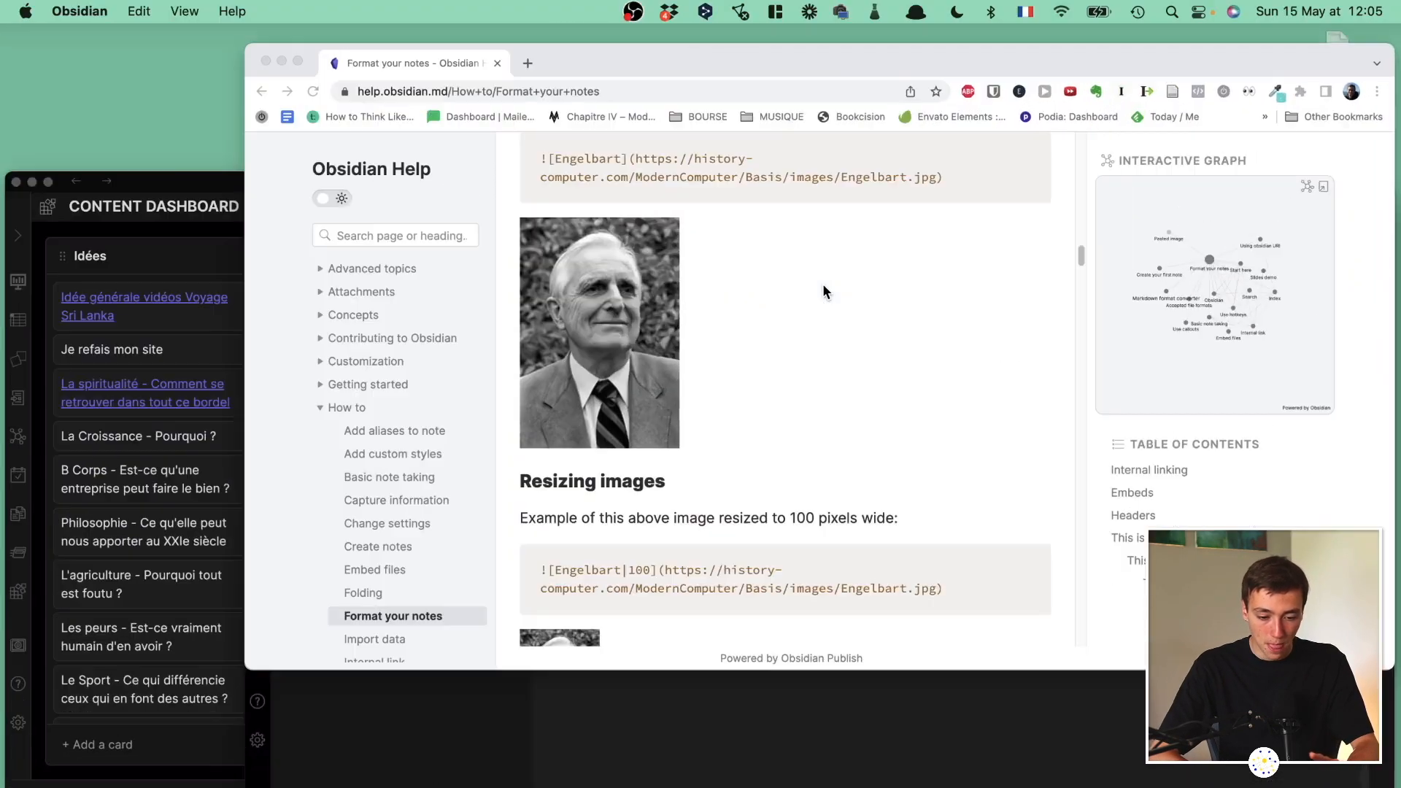
{"action": "scroll", "coordinate": [825, 291], "scroll_direction": "down", "scroll_amount": 12}
{"action": "scroll", "coordinate": [549, 453], "scroll_direction": "down", "scroll_amount": 15}
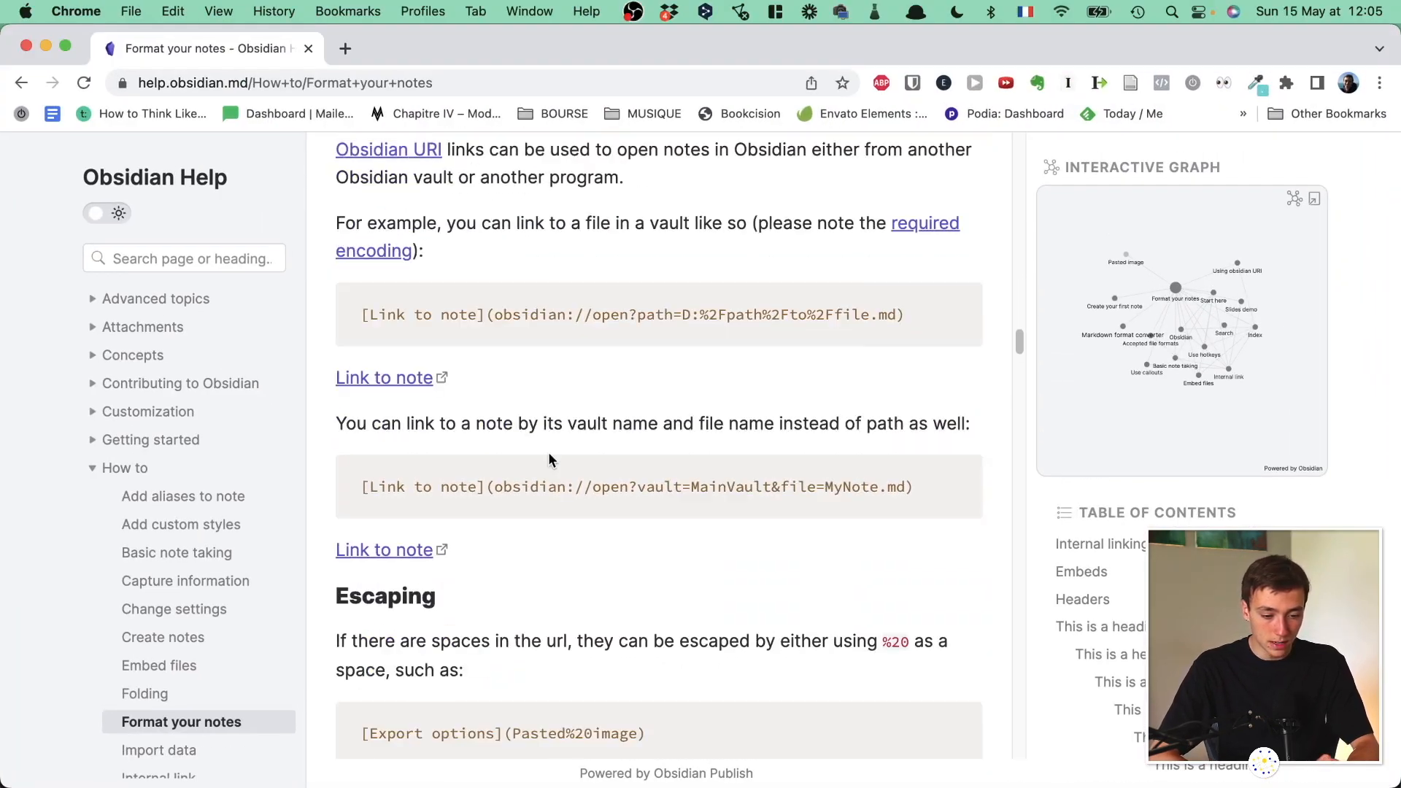
{"action": "scroll", "coordinate": [549, 453], "scroll_direction": "down", "scroll_amount": 20}
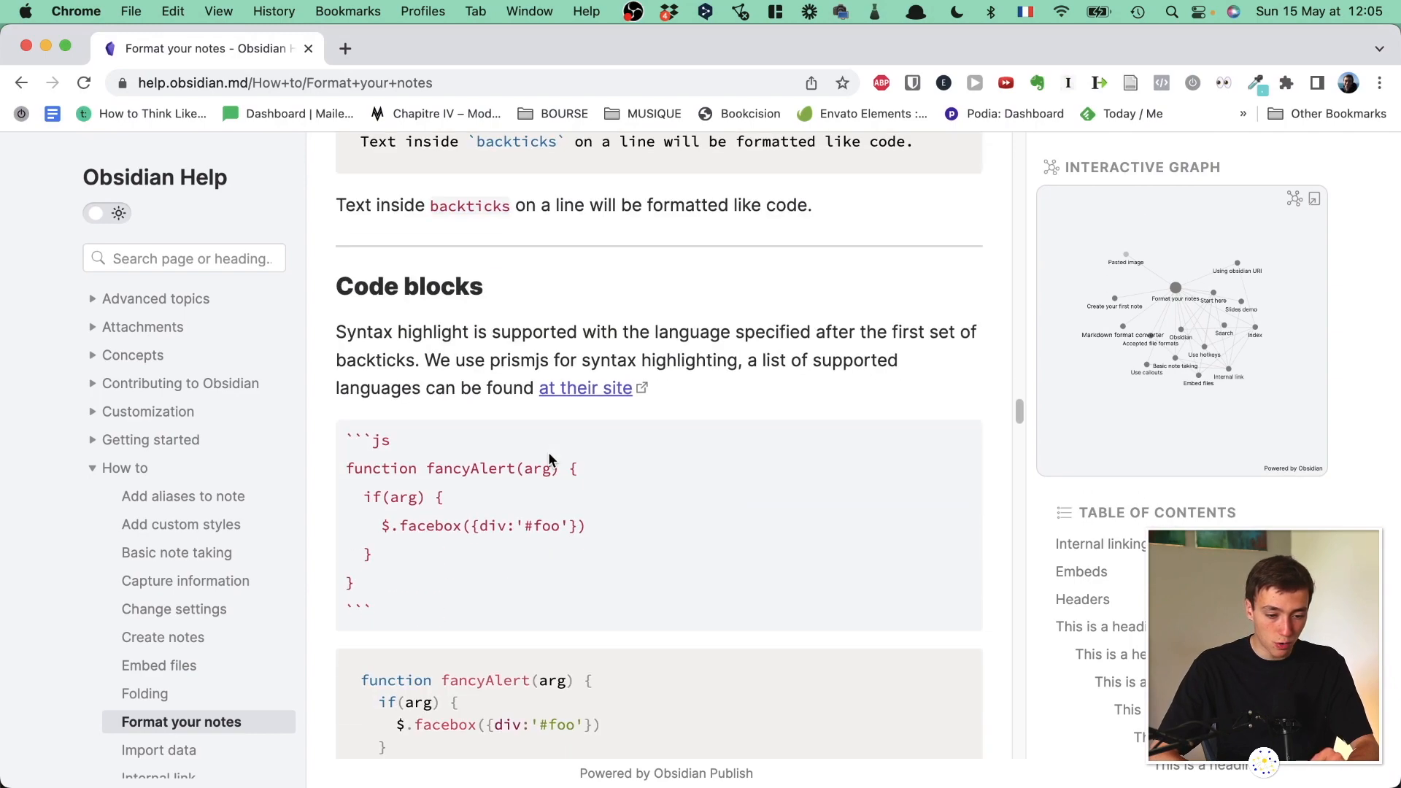
{"action": "scroll", "coordinate": [548, 453], "scroll_direction": "up", "scroll_amount": 8}
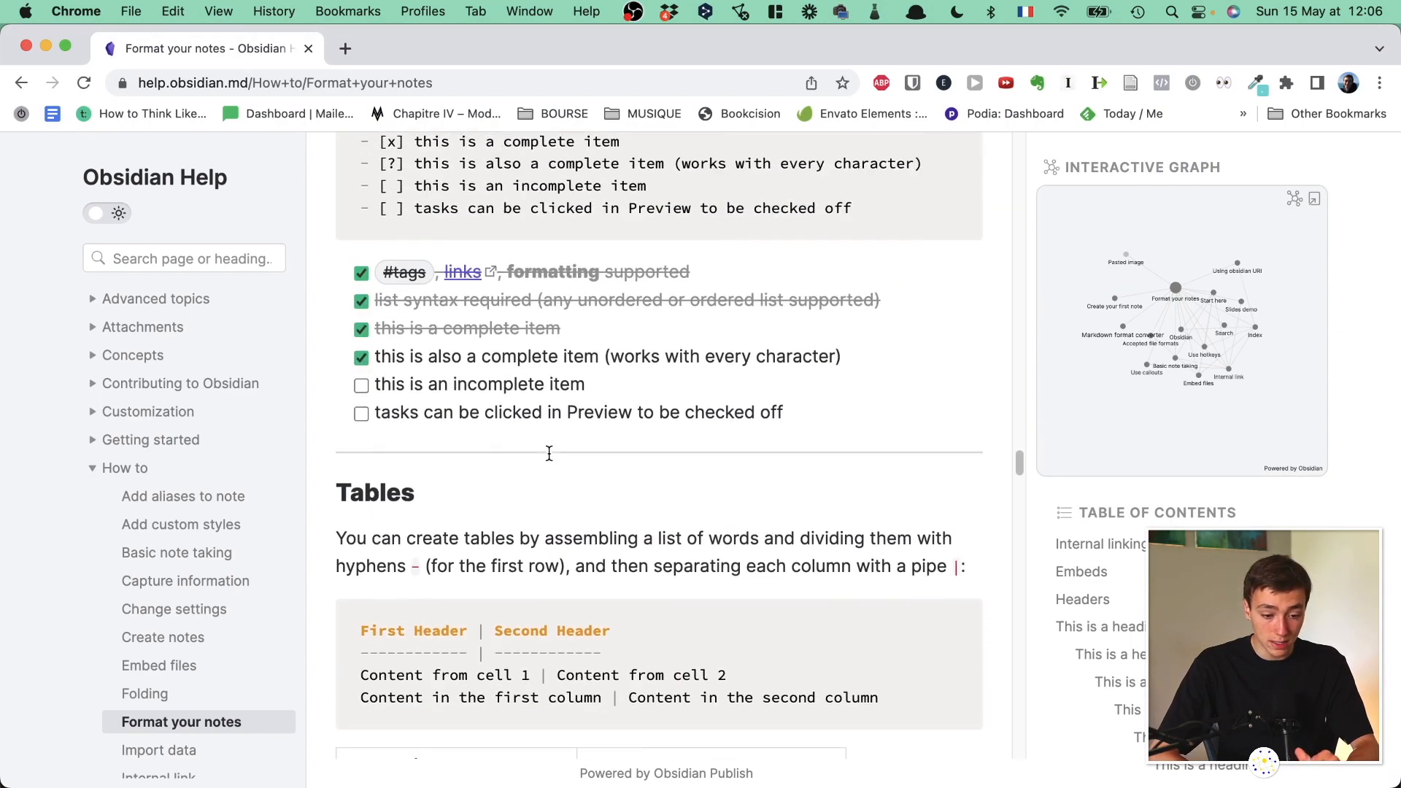
{"action": "scroll", "coordinate": [413, 191], "scroll_direction": "up", "scroll_amount": 2}
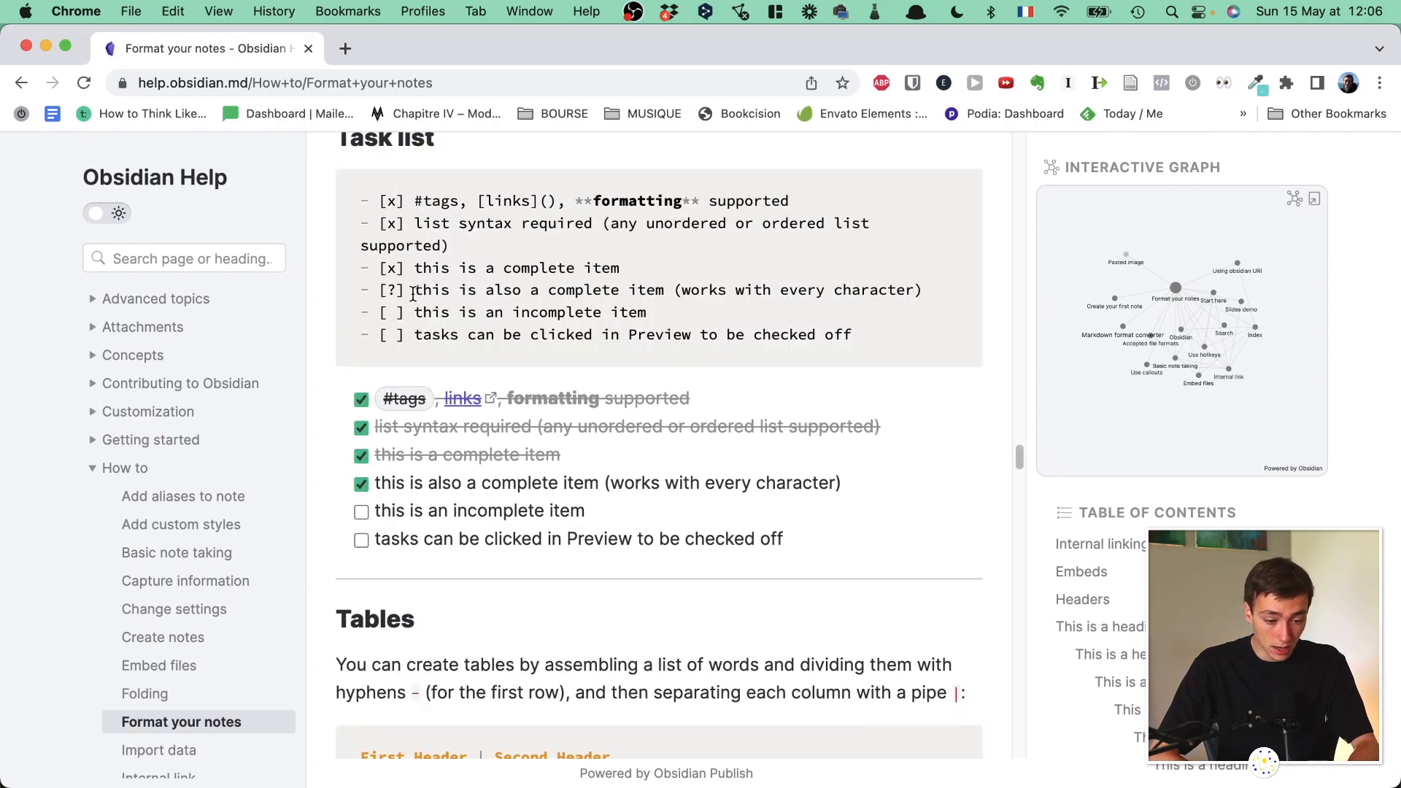
Try a task checkbox by copying the "- [ ]" syntax from the help page into the Obsidian note below the list, and delete it.
{"action": "left_click_drag", "start_coordinate": [410, 309], "coordinate": [325, 309]}
{"action": "key", "text": "super+c"}
{"action": "key", "text": "ctrl+Up"}
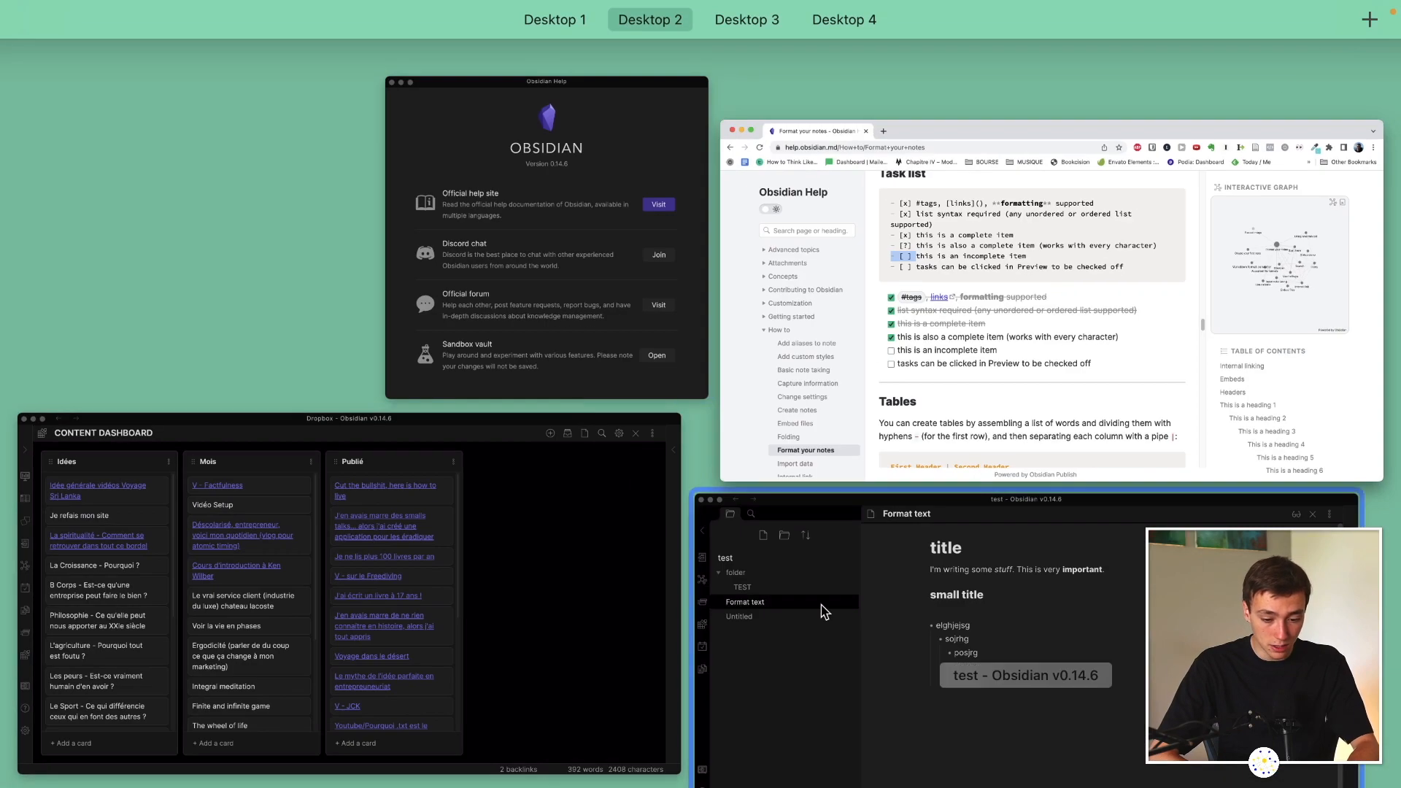
{"action": "left_click", "coordinate": [830, 682]}
{"action": "type", "text": "["}
{"action": "key", "text": "BackSpace"}
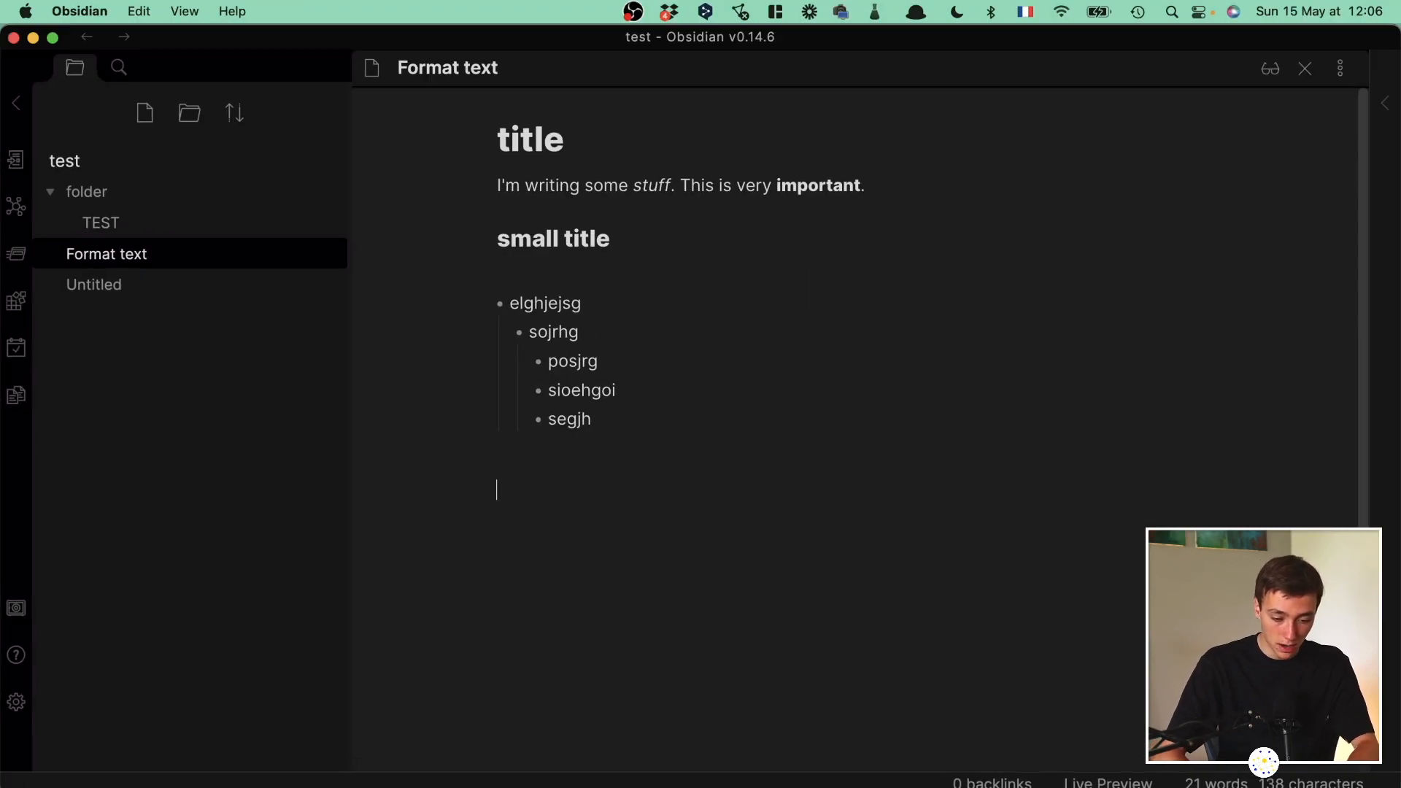
{"action": "key", "text": "super+v"}
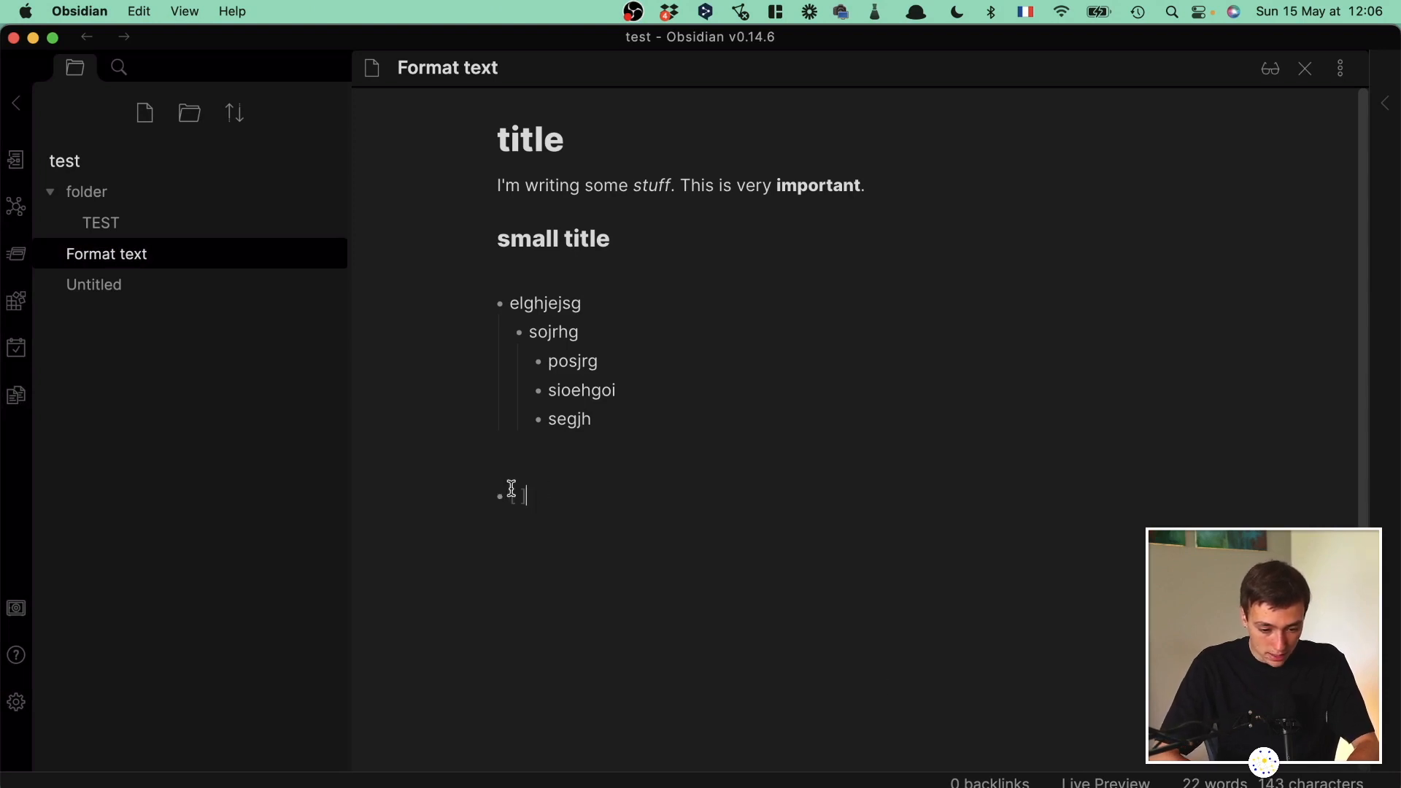
{"action": "key", "text": "super+Left"}
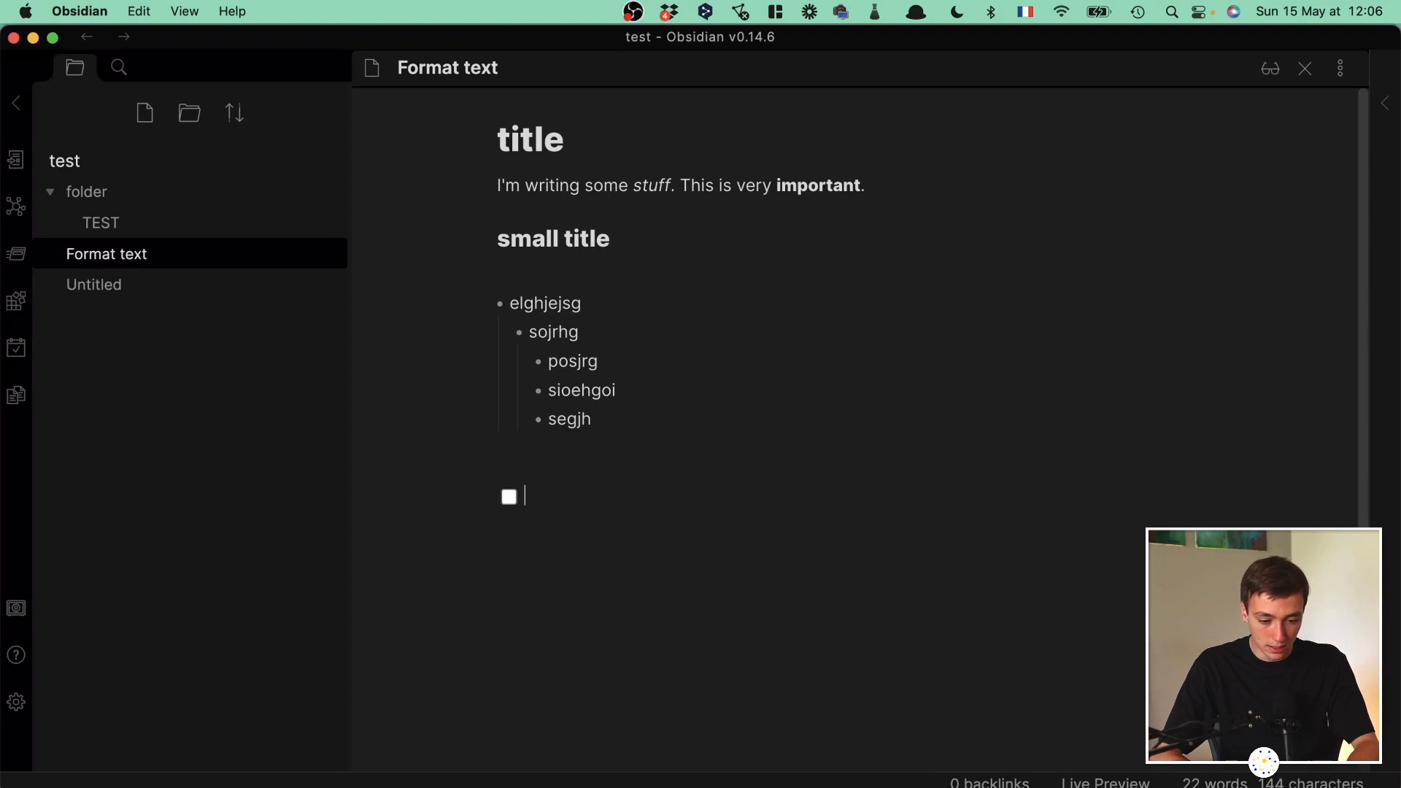
{"action": "key", "text": "super+BackSpace"}
Switch to the help page in Chrome and examine the sections from Tables to Horizontal Bar and Footnotes.
{"action": "key", "text": "ctrl+Up"}
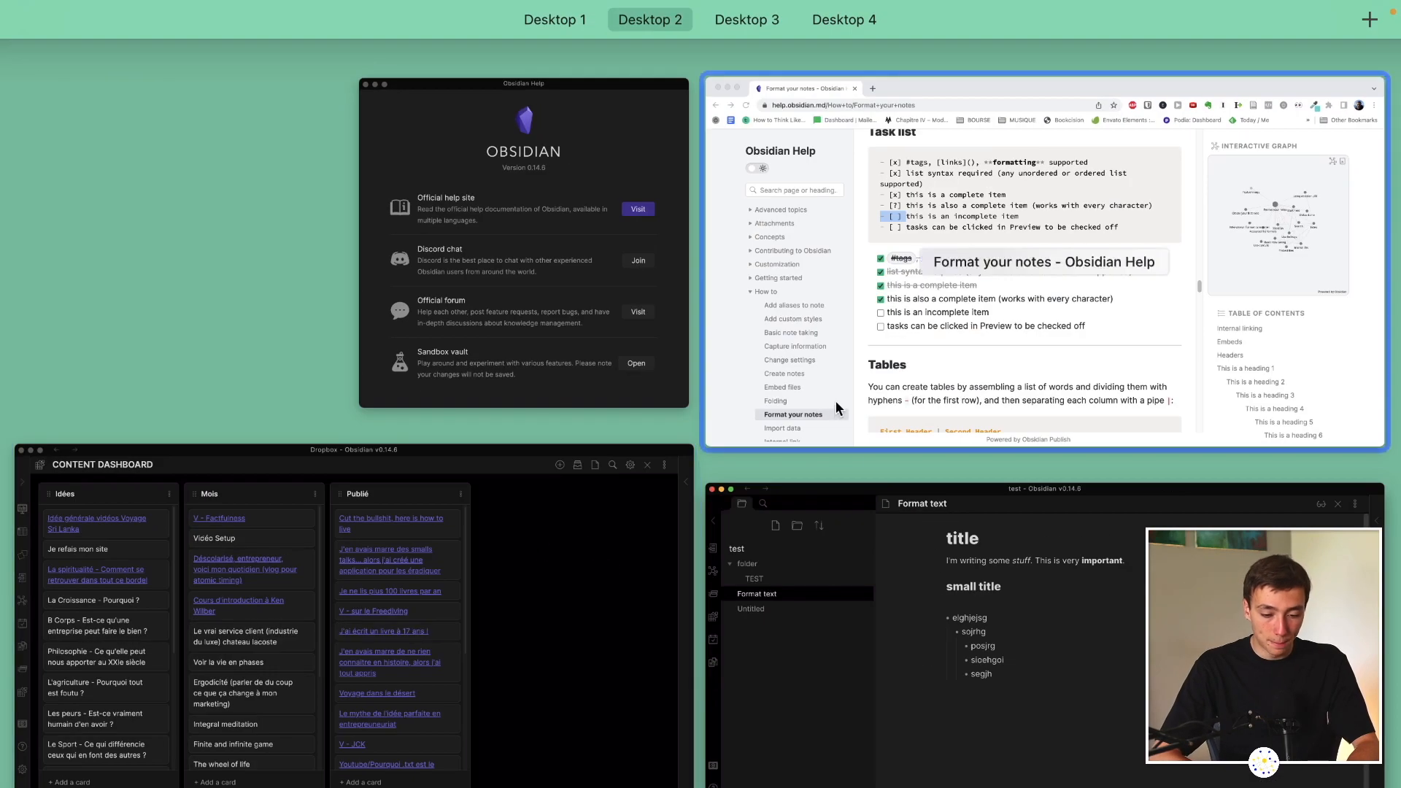
{"action": "left_click", "coordinate": [583, 547]}
{"action": "key", "text": "ctrl+Up"}
{"action": "left_click", "coordinate": [509, 390]}
{"action": "scroll", "coordinate": [509, 389], "scroll_direction": "down", "scroll_amount": 5}
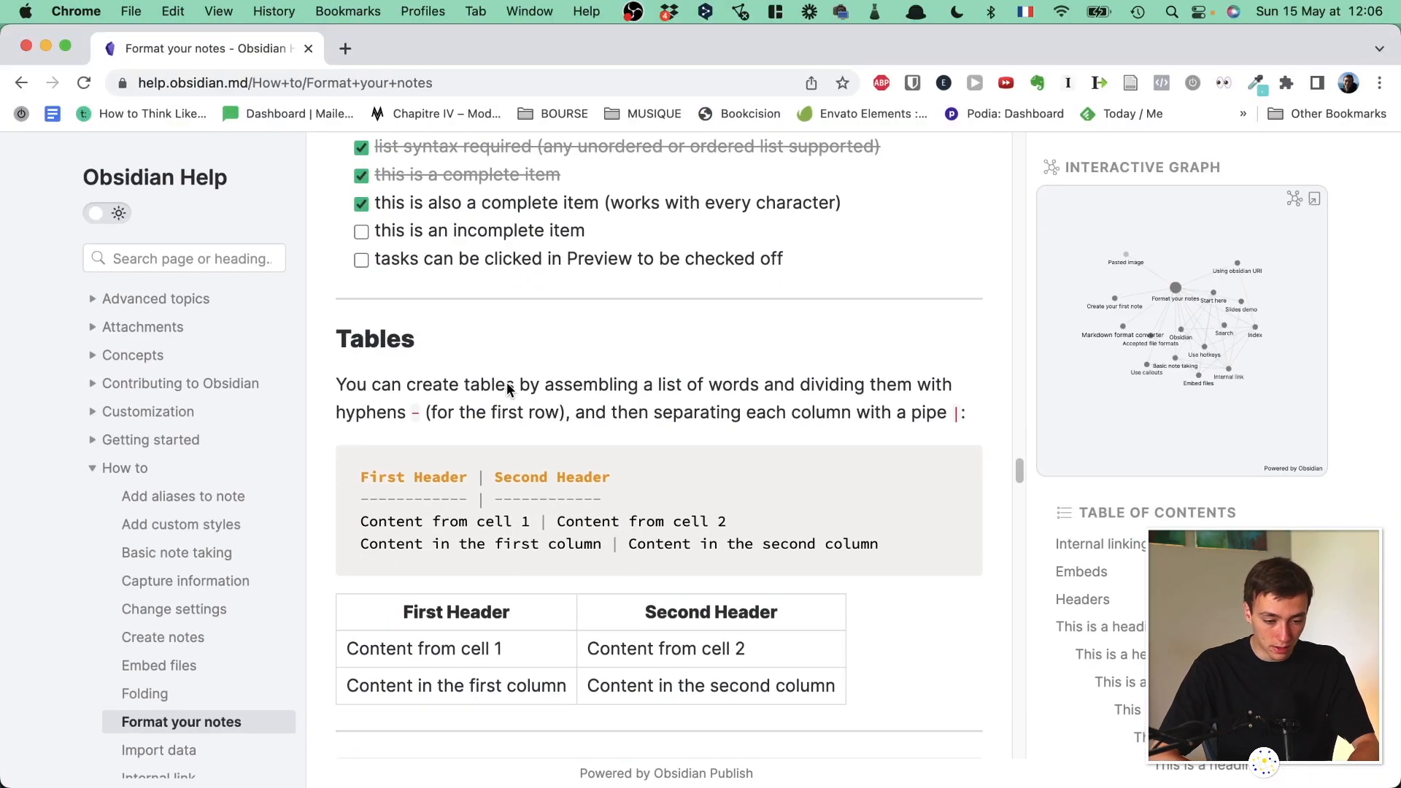
{"action": "scroll", "coordinate": [509, 387], "scroll_direction": "up", "scroll_amount": 10}
{"action": "scroll", "coordinate": [508, 378], "scroll_direction": "down", "scroll_amount": 8}
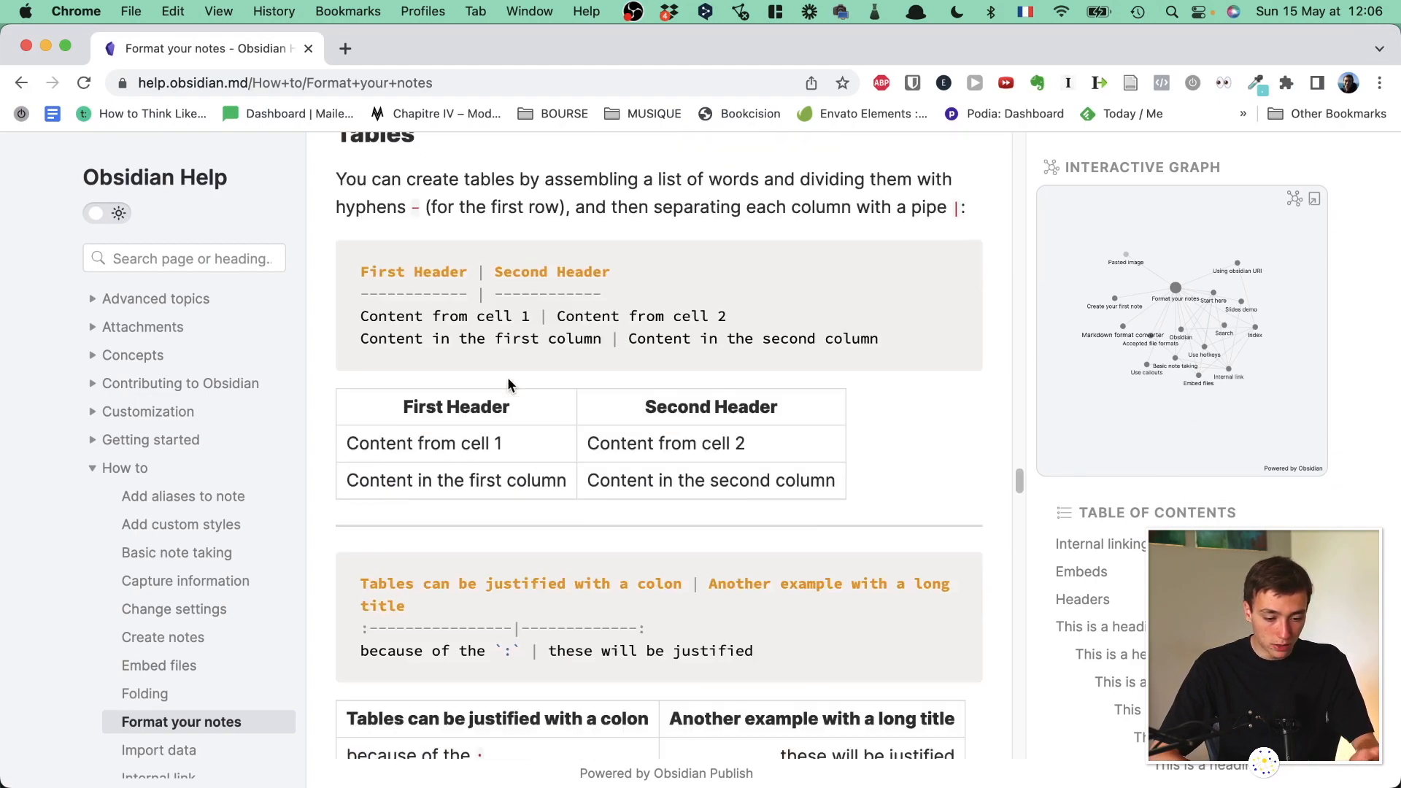
{"action": "scroll", "coordinate": [509, 378], "scroll_direction": "down", "scroll_amount": 15}
{"action": "scroll", "coordinate": [508, 378], "scroll_direction": "down", "scroll_amount": 3}
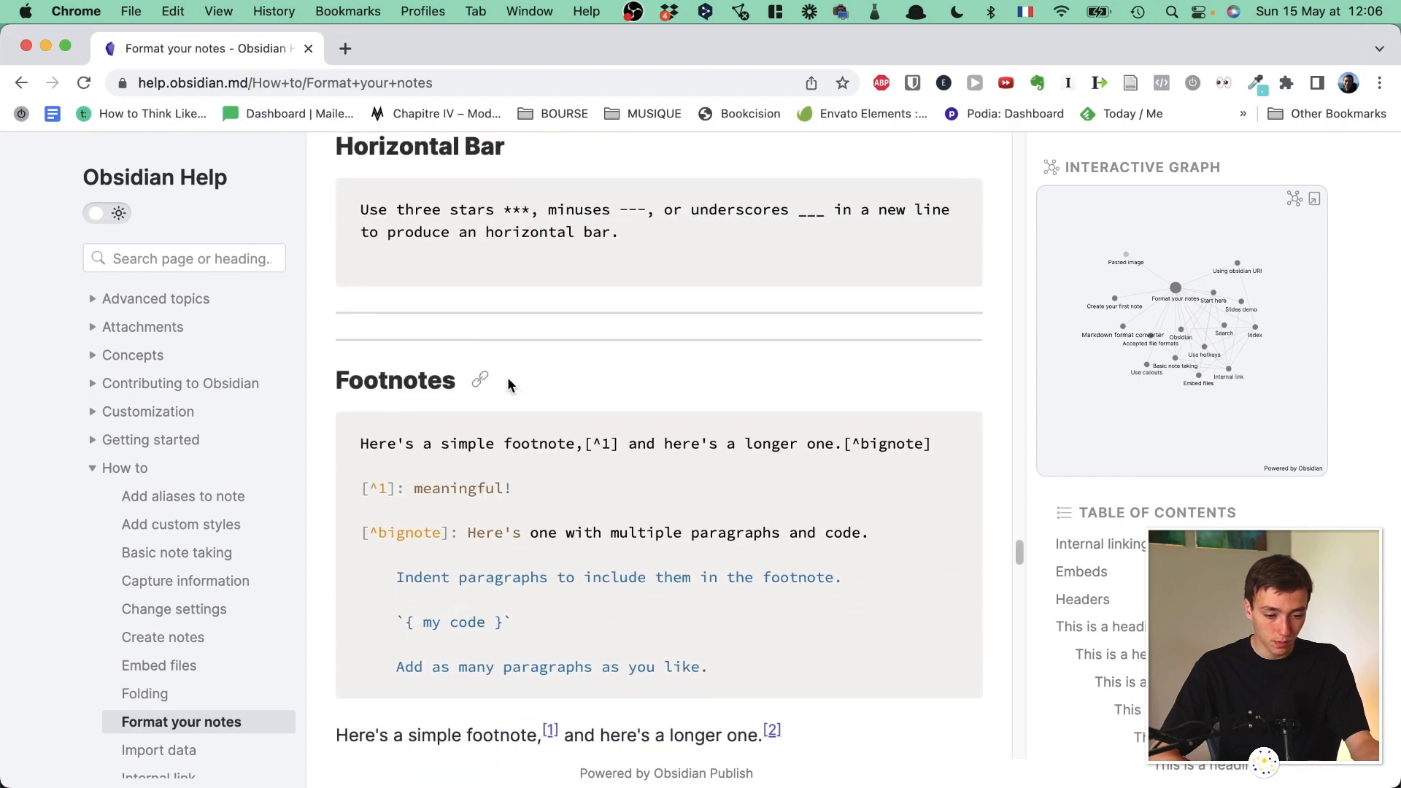
Examine the Highlighting section's double-equals syntax and the rest of the help page, and return to its beginning.
{"action": "scroll", "coordinate": [506, 380], "scroll_direction": "up", "scroll_amount": 12}
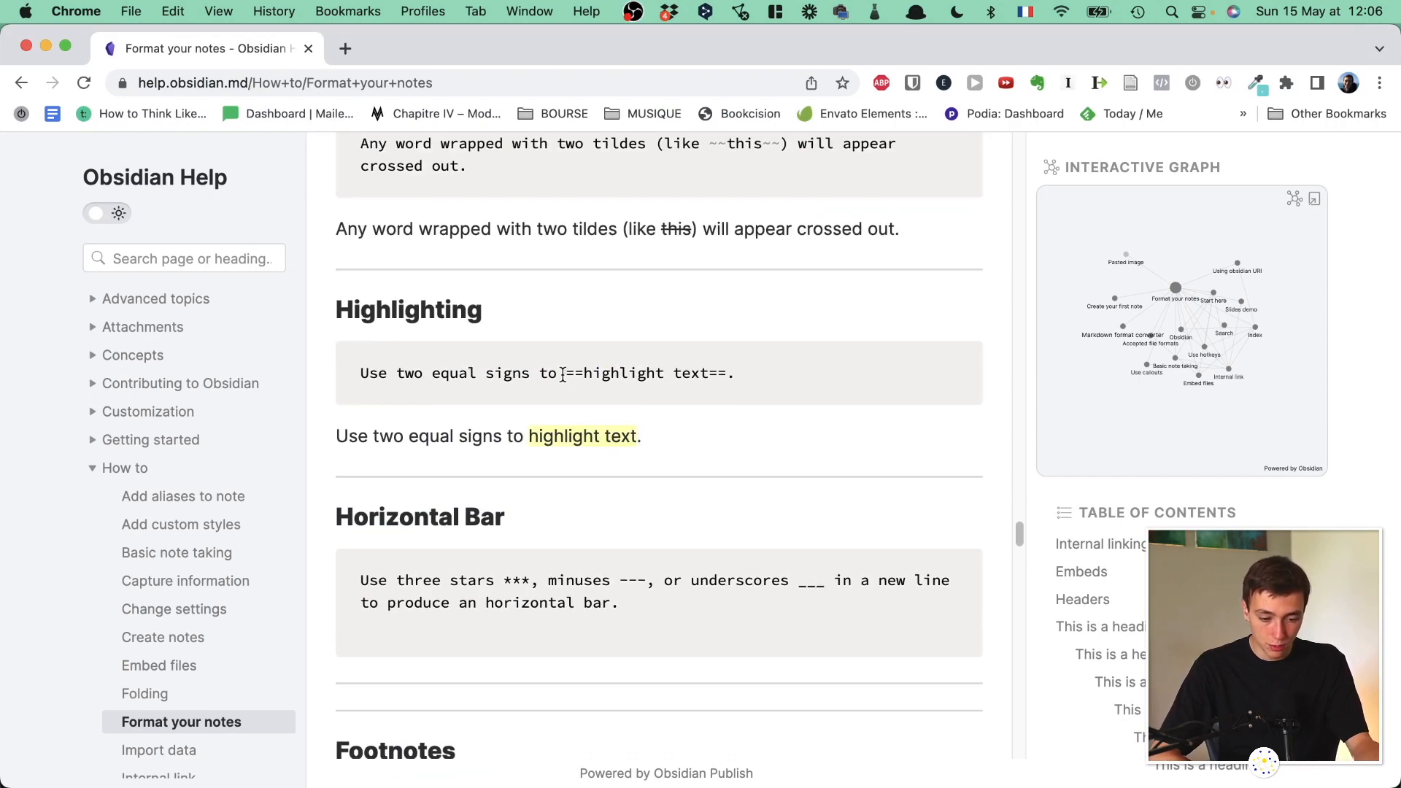
{"action": "mouse_move", "coordinate": [562, 375]}
{"action": "left_mouse_down"}
{"action": "mouse_move", "coordinate": [584, 374]}
{"action": "mouse_move", "coordinate": [563, 374]}
{"action": "left_mouse_up"}
{"action": "left_click", "coordinate": [593, 374]}
{"action": "left_click", "coordinate": [556, 373]}
{"action": "scroll", "coordinate": [608, 409], "scroll_direction": "down", "scroll_amount": 8}
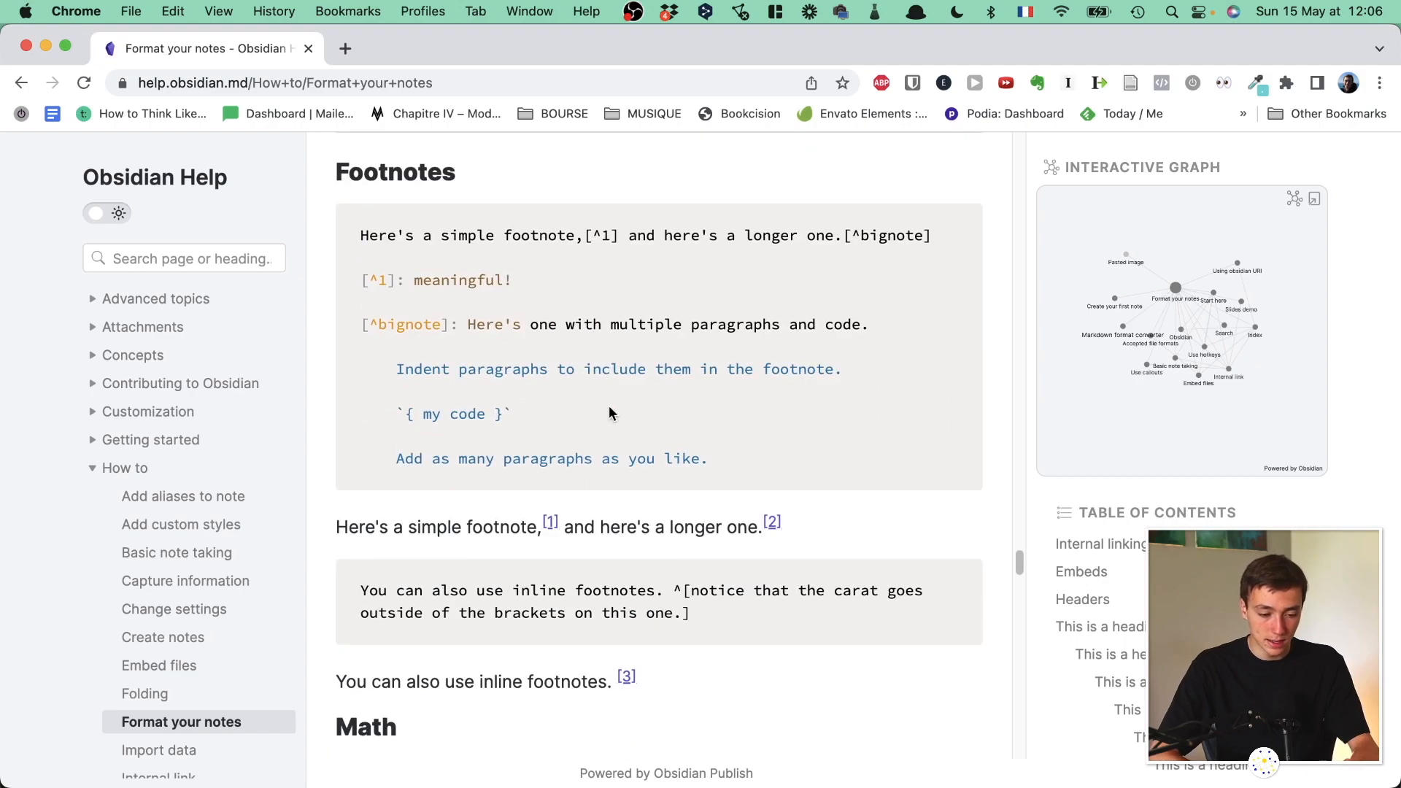
{"action": "scroll", "coordinate": [609, 405], "scroll_direction": "down", "scroll_amount": 20}
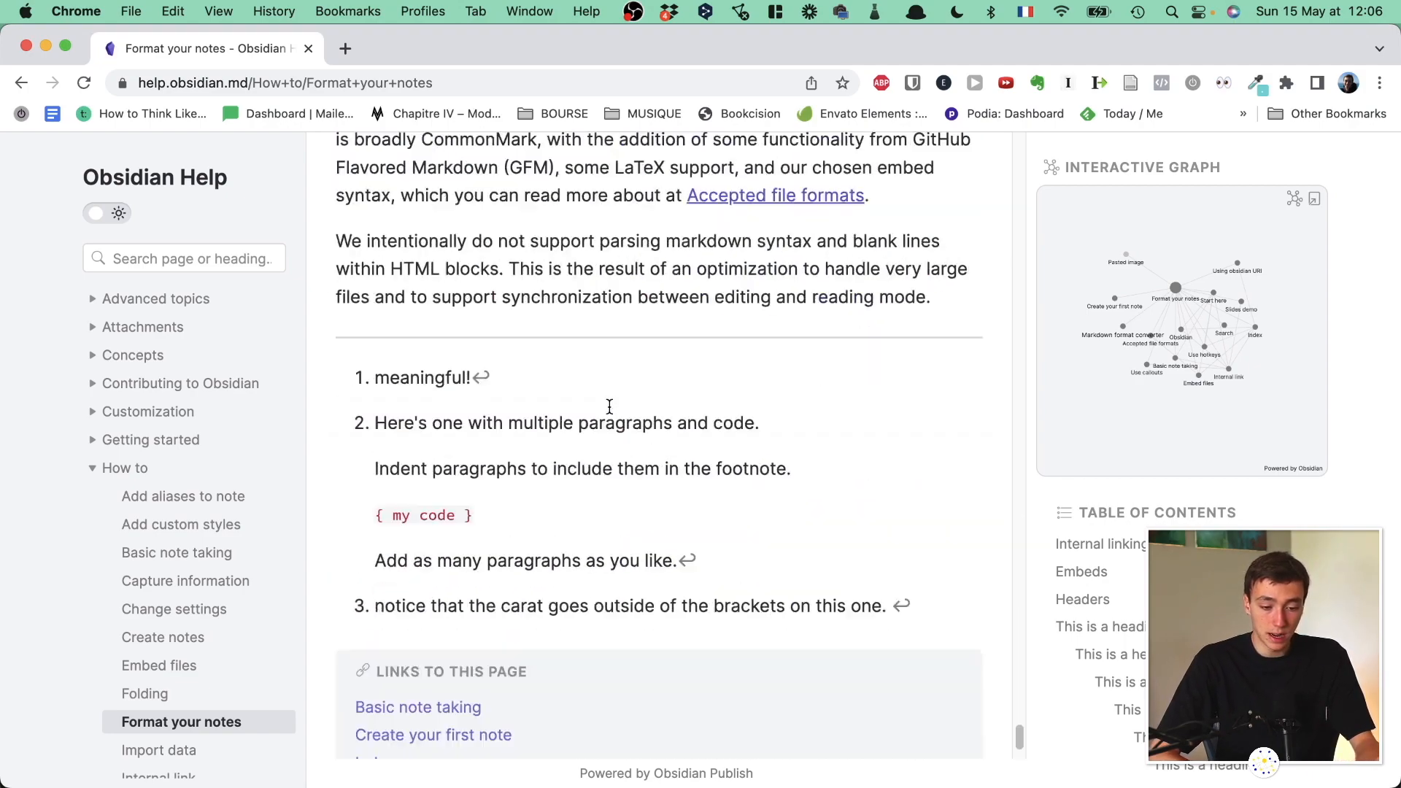
{"action": "scroll", "coordinate": [610, 407], "scroll_direction": "up", "scroll_amount": 20}
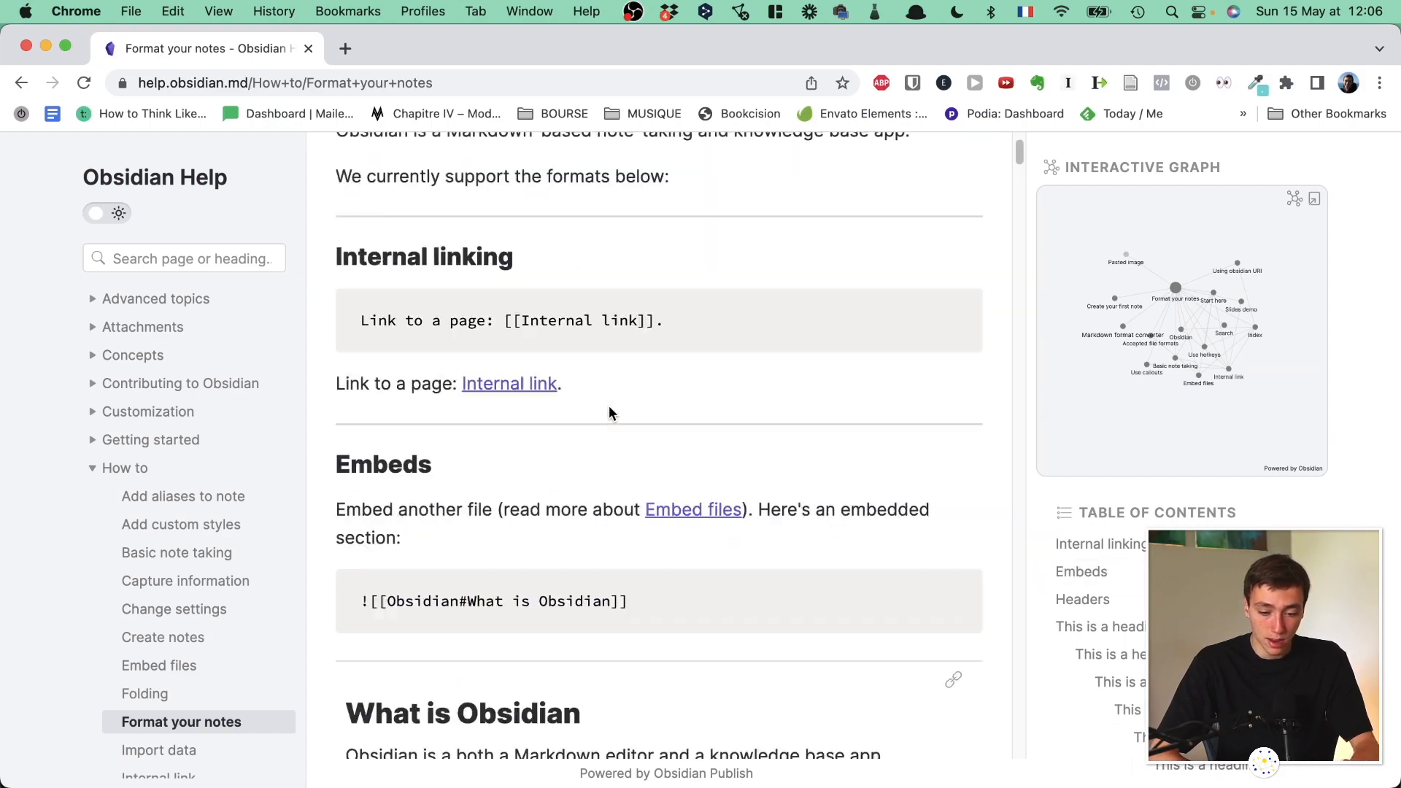
Switch back to the Obsidian note and inspect the Markdown syntax behind the small title, the paragraph and the main title.
{"action": "key", "text": "ctrl+Up"}
{"action": "left_click", "coordinate": [995, 654]}
{"action": "left_click", "coordinate": [673, 239]}
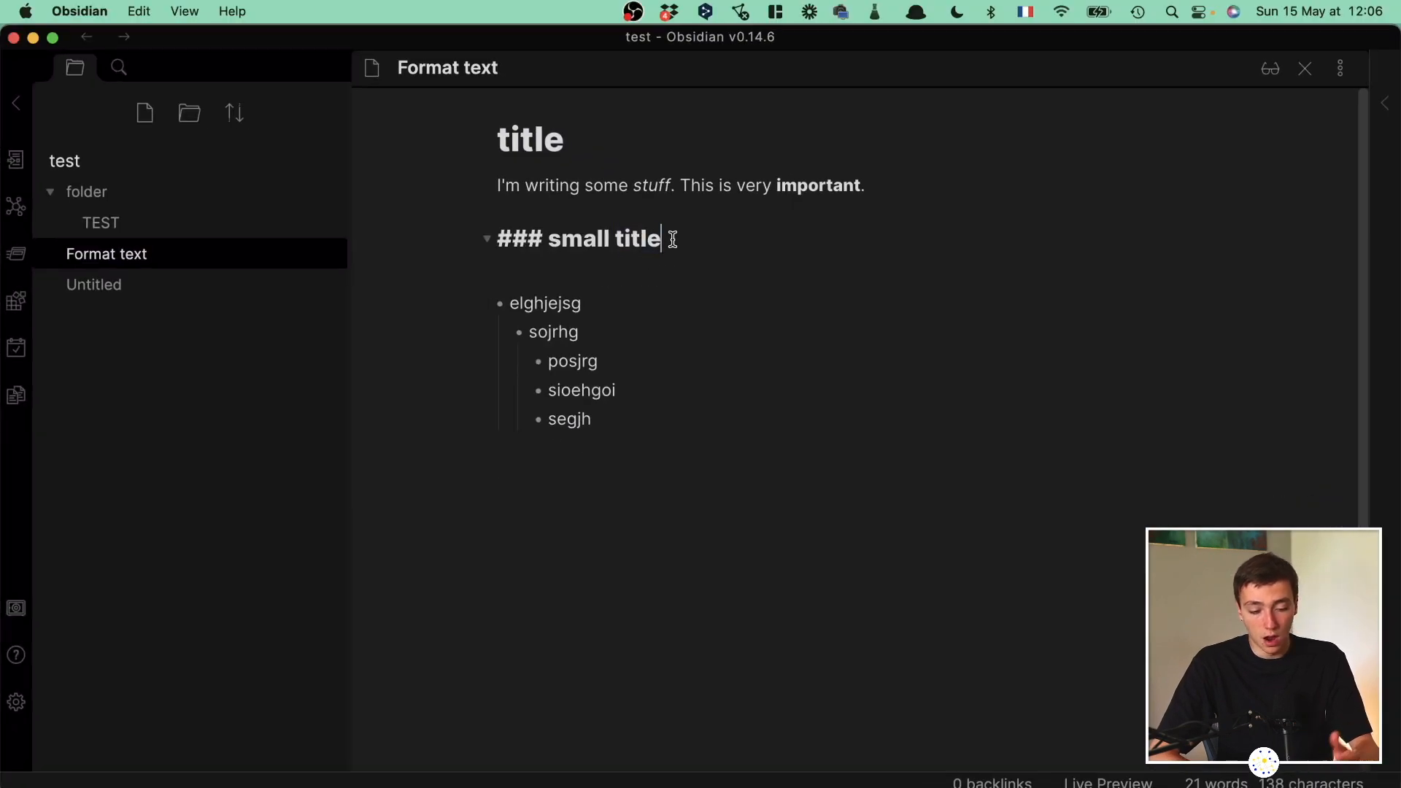
{"action": "left_click", "coordinate": [628, 184]}
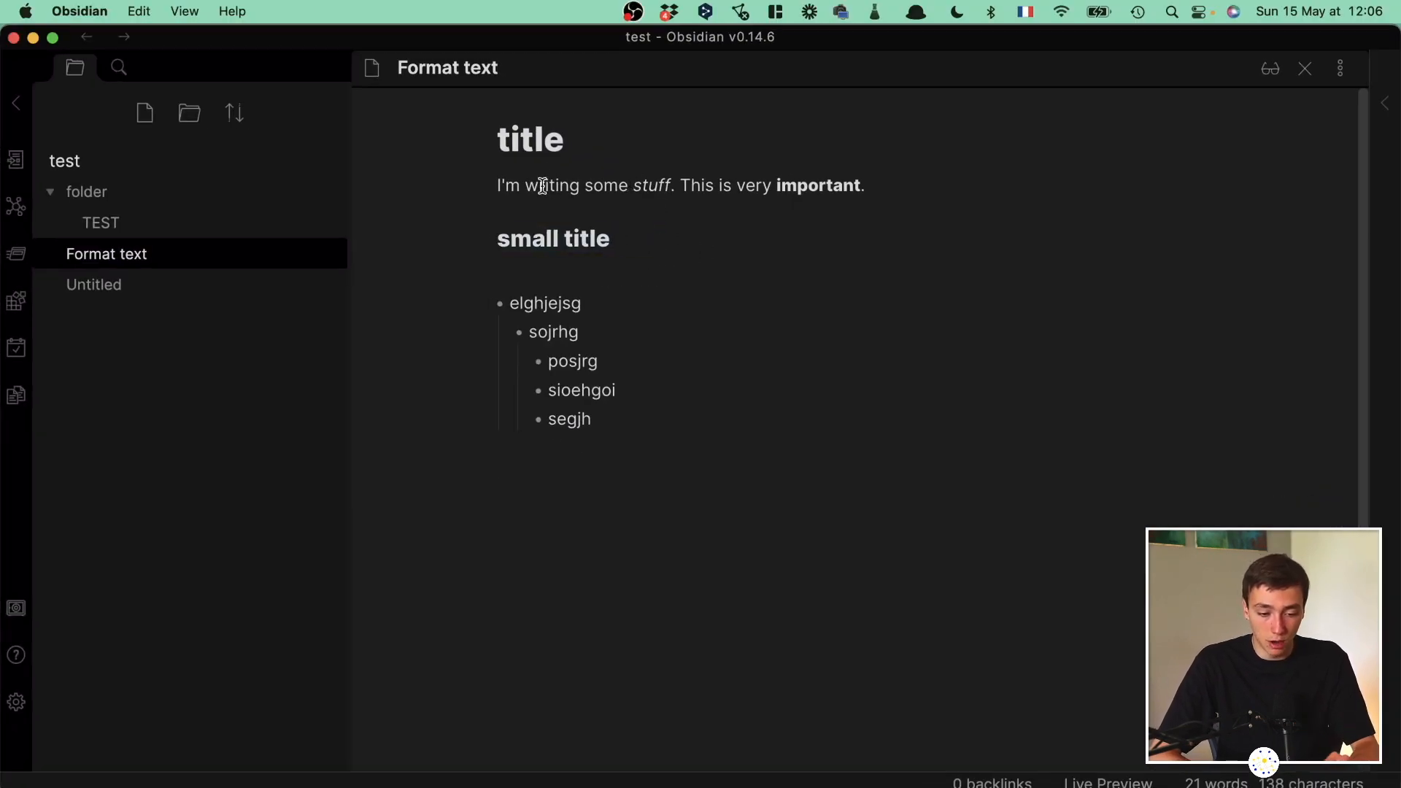
{"action": "left_click", "coordinate": [650, 184]}
{"action": "left_click", "coordinate": [887, 184]}
{"action": "left_click", "coordinate": [533, 142]}
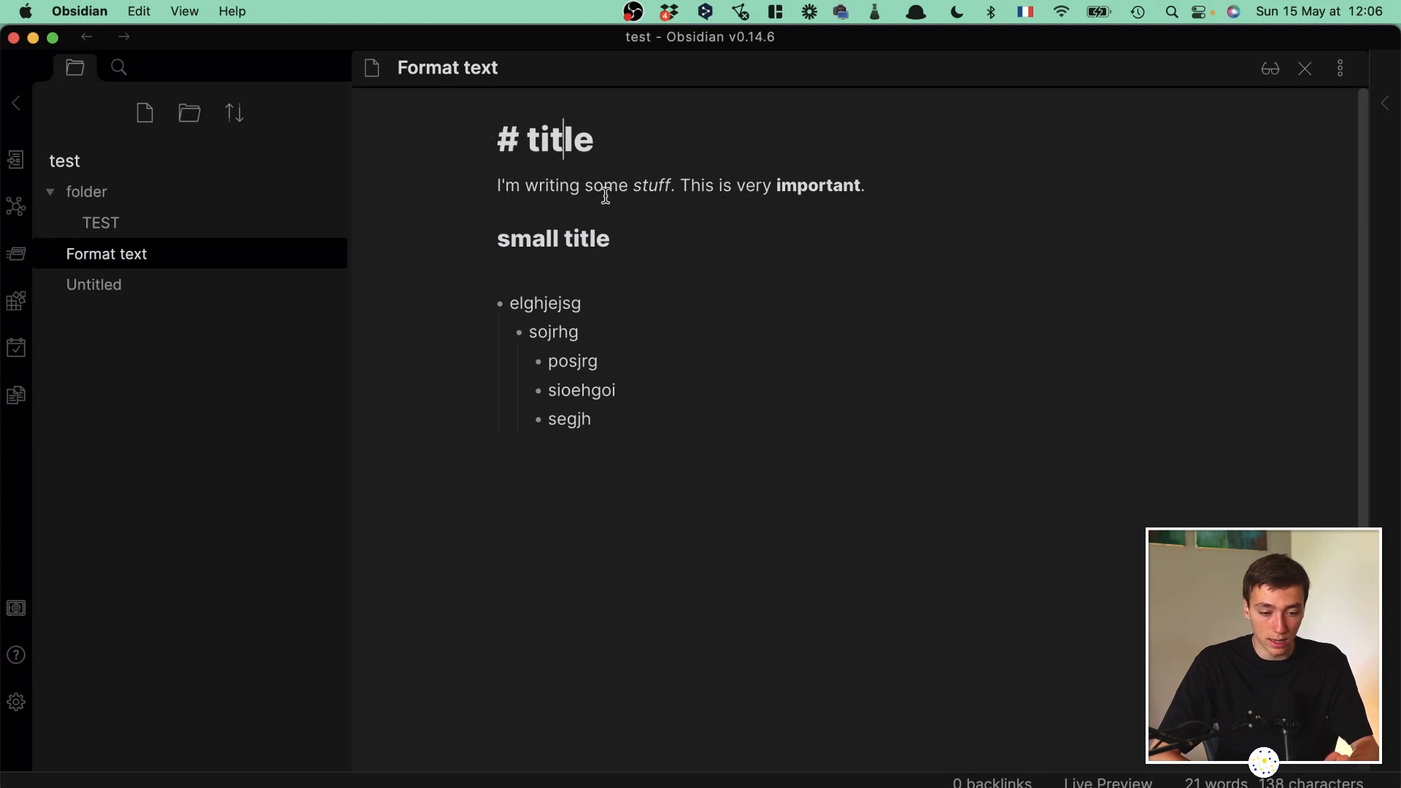
Change the small title to a level-five heading by extending its prefix to "#####".
{"action": "left_click", "coordinate": [532, 208]}
{"action": "left_click", "coordinate": [542, 241]}
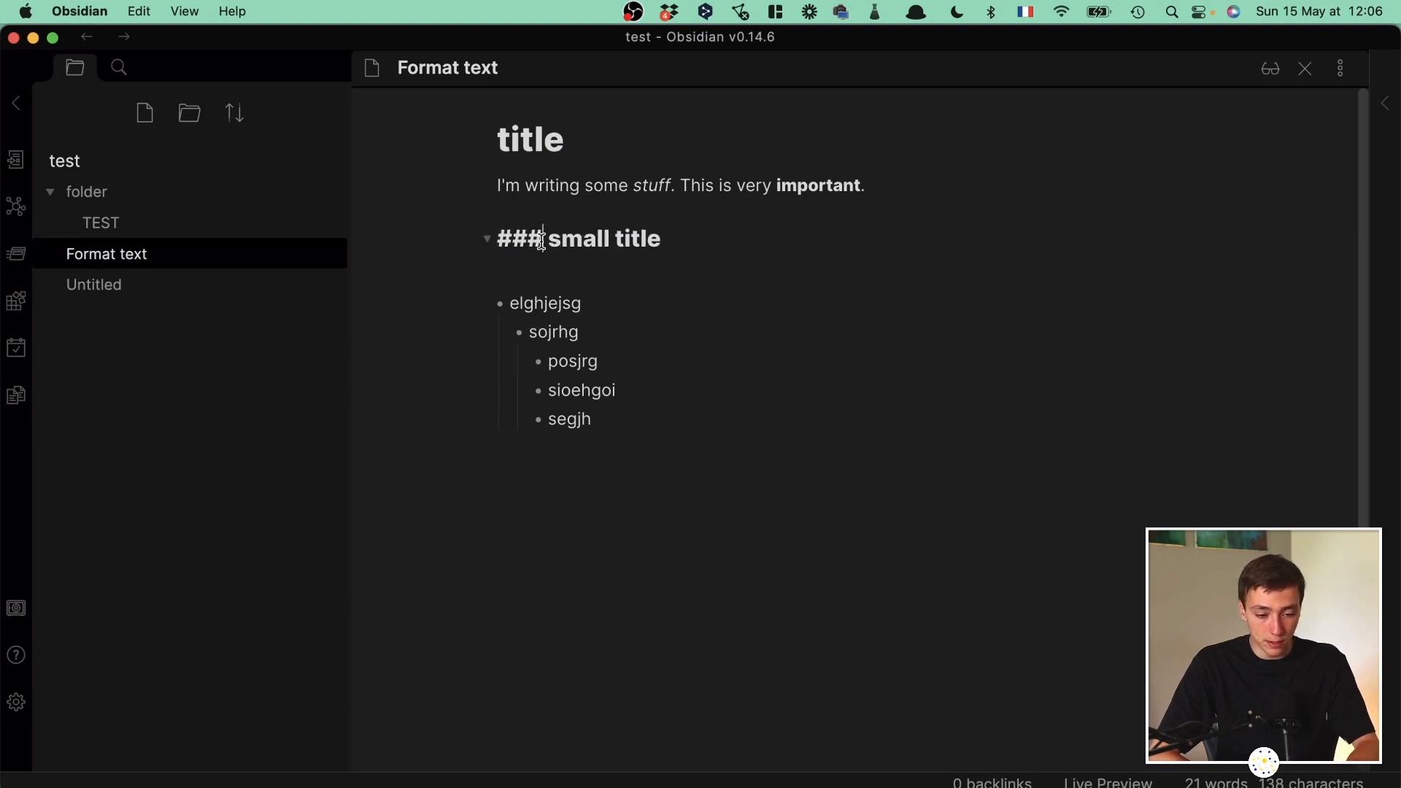
{"action": "type", "text": "##"}
{"action": "left_click_drag", "start_coordinate": [499, 235], "coordinate": [657, 235]}
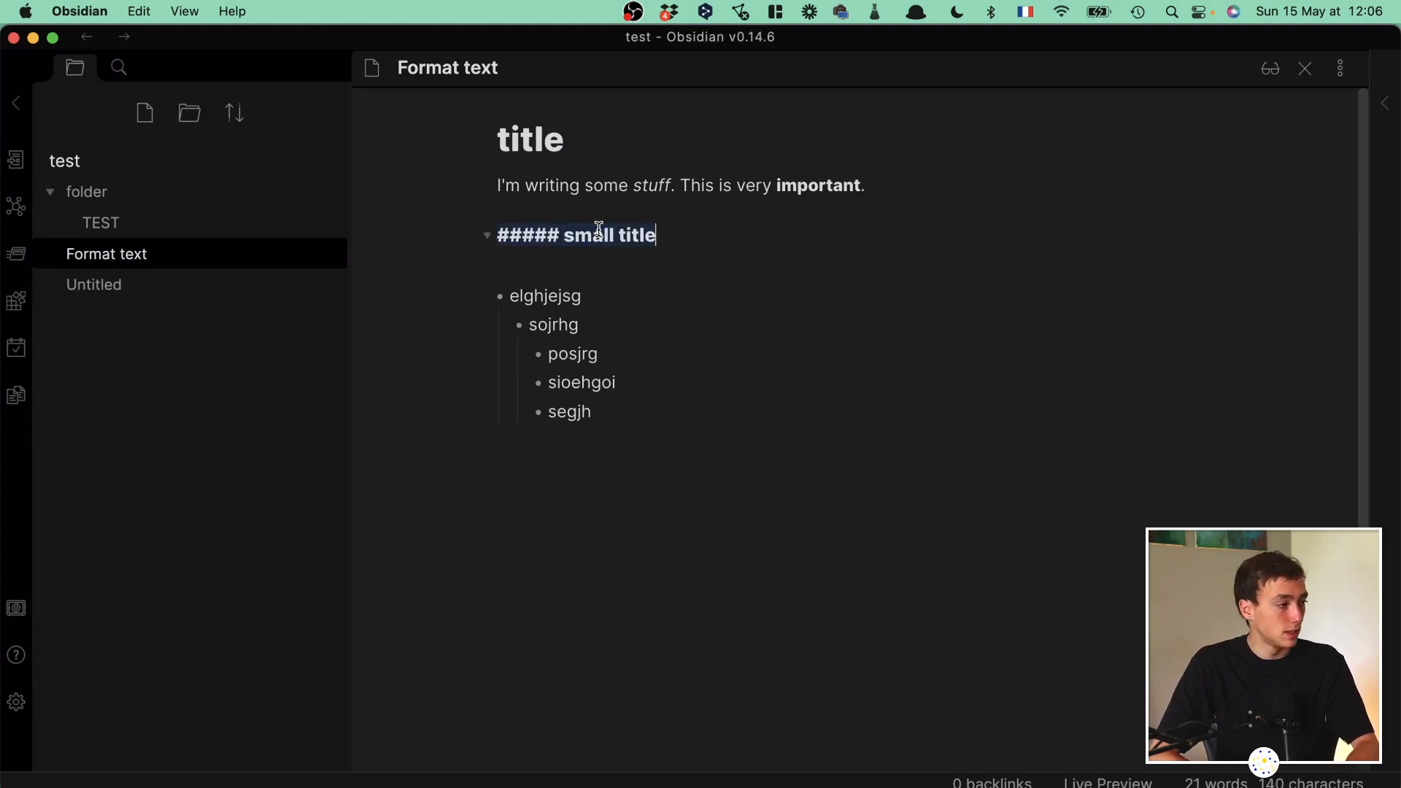
Make the small title a level-one heading by replacing its prefix with a single "#".
{"action": "double_click", "coordinate": [545, 227]}
{"action": "key", "text": "BackSpace"}
{"action": "type", "text": "#"}
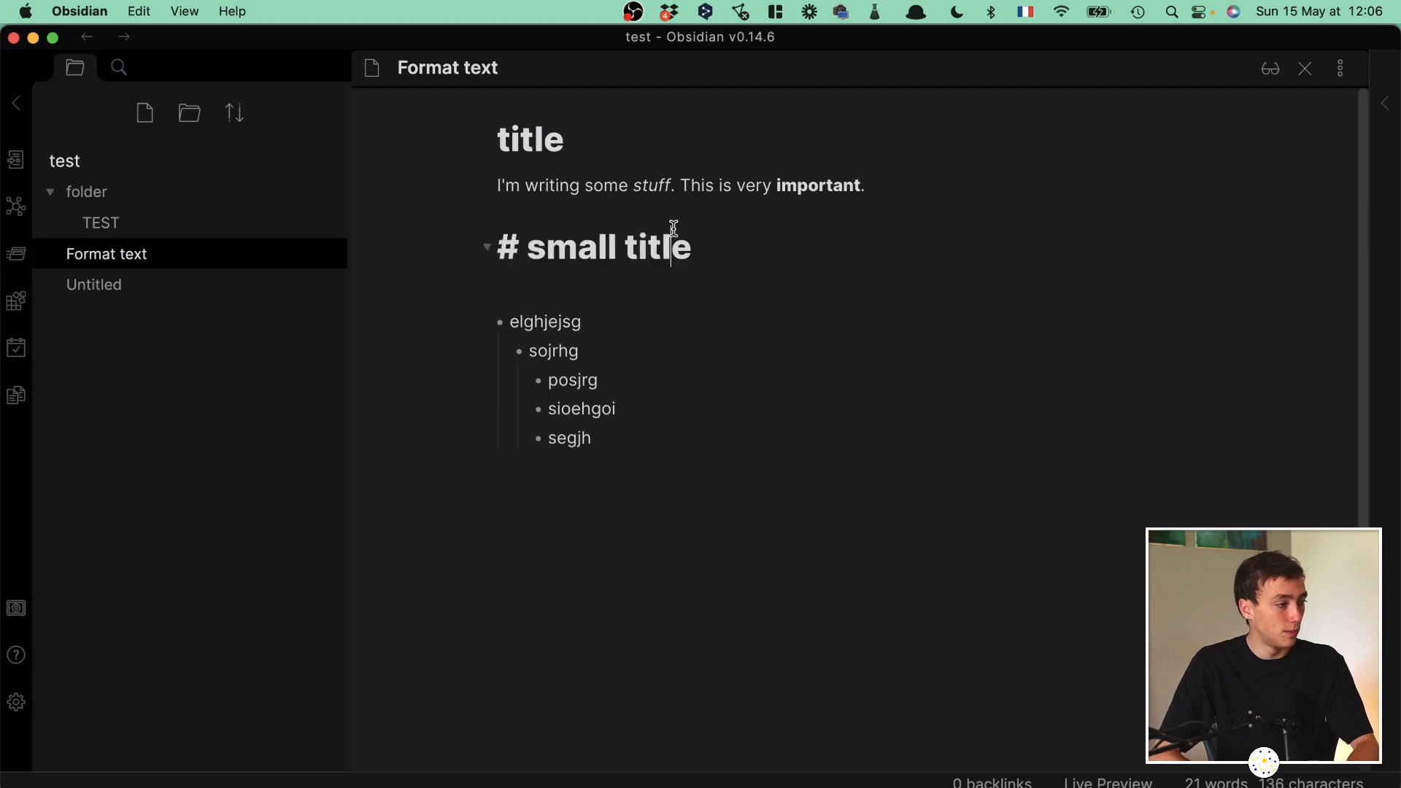
{"action": "left_click", "coordinate": [751, 331]}
Remove the blank line between the small title and the bulleted list, and place the cursor below the list.
{"action": "left_click", "coordinate": [720, 288]}
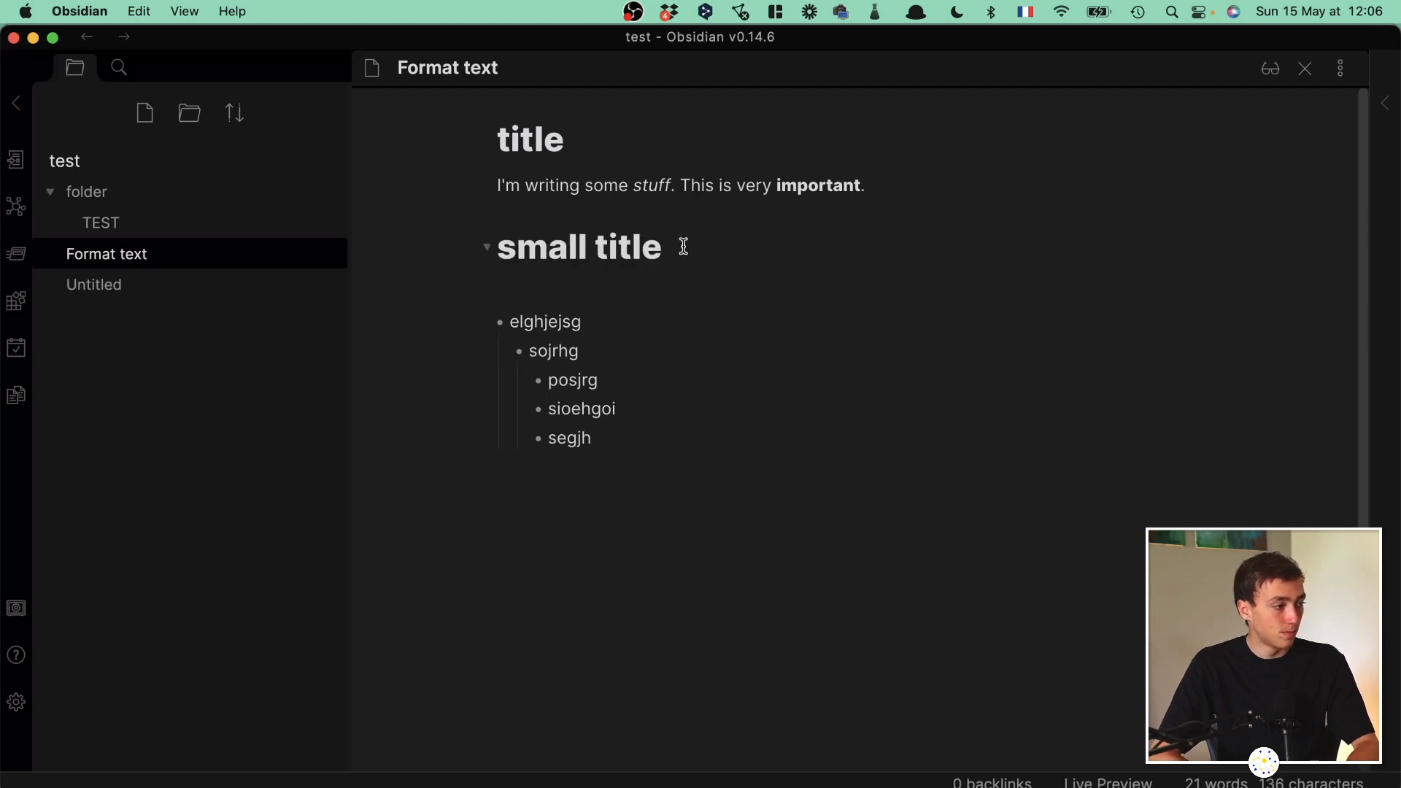
{"action": "key", "text": "BackSpace"}
{"action": "left_click", "coordinate": [682, 406]}
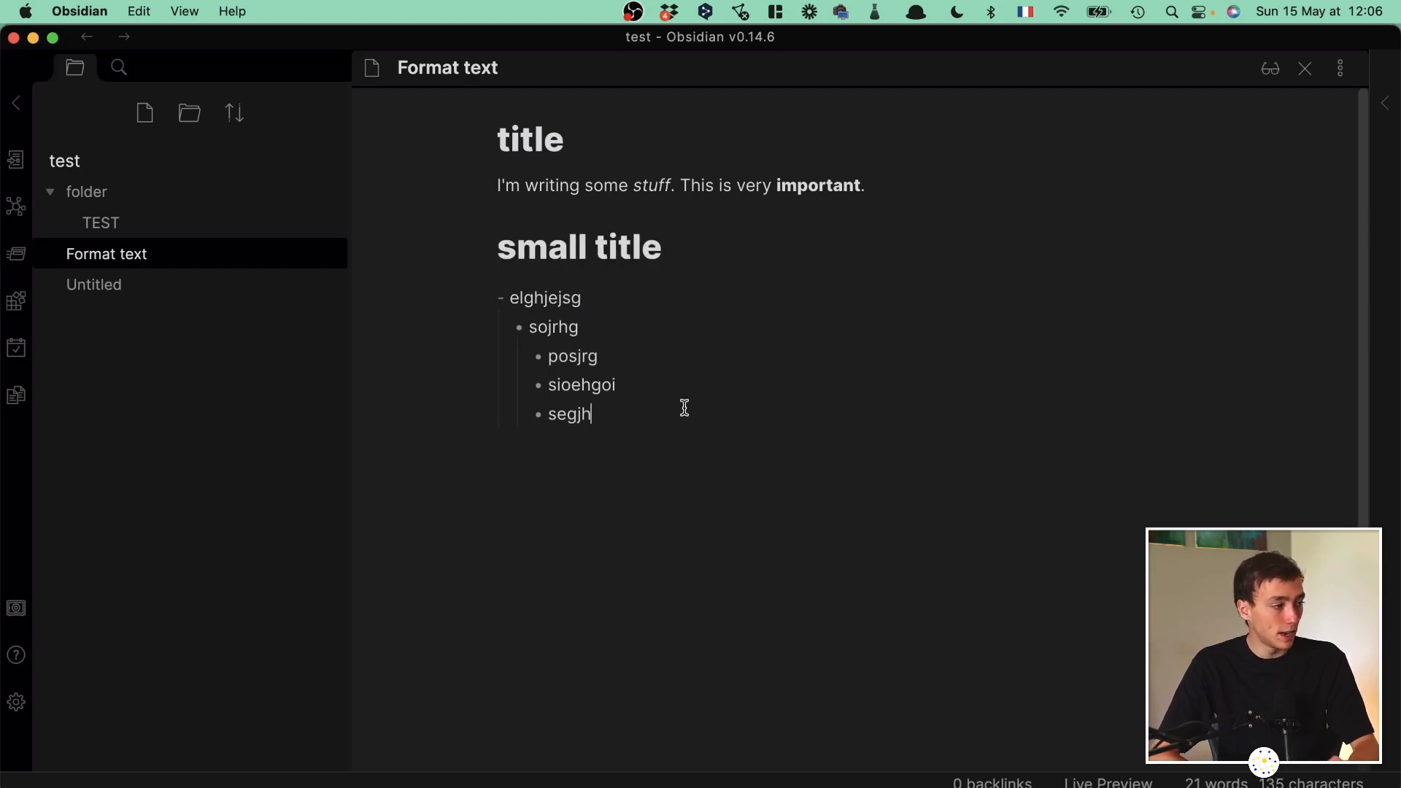
{"action": "left_click", "coordinate": [682, 444]}
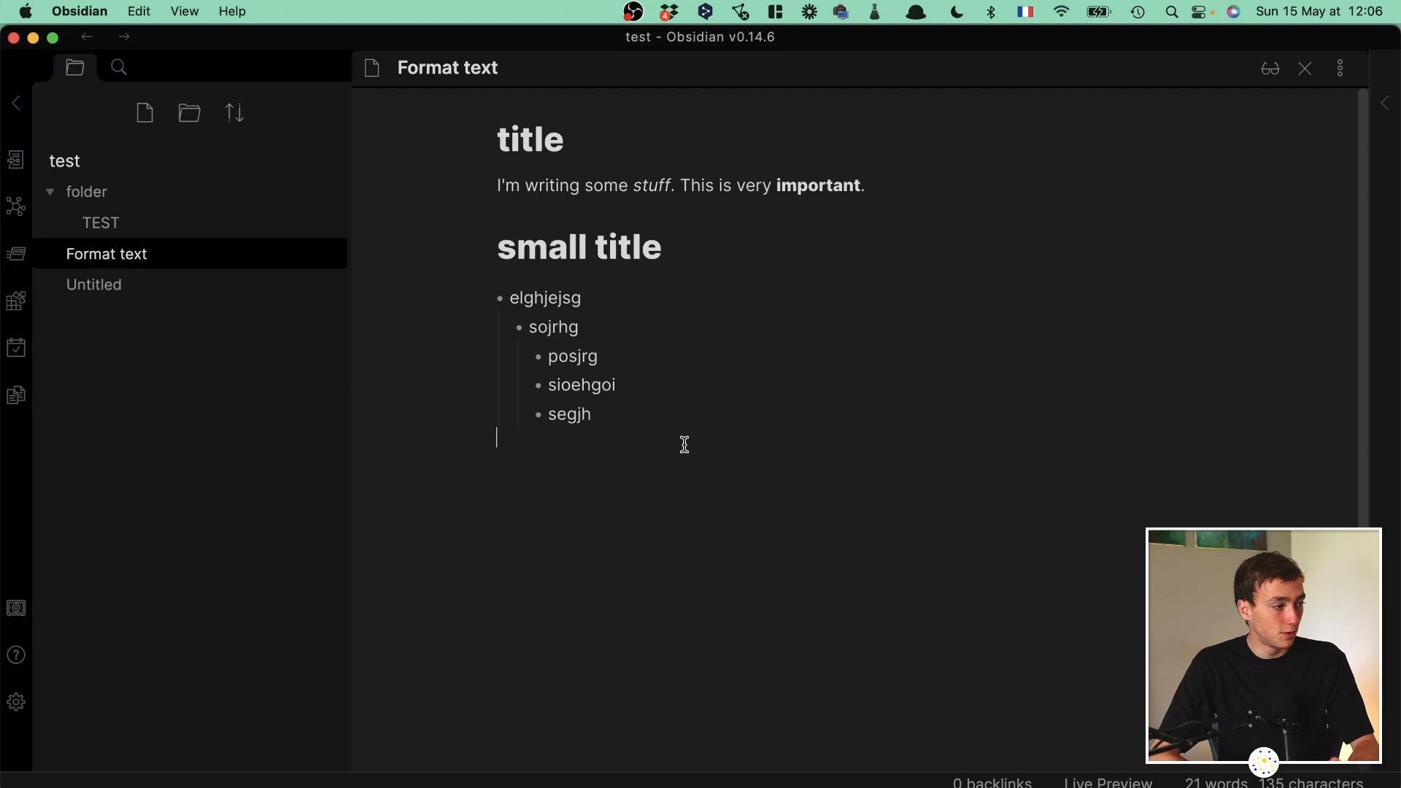
Try highlighting the word "very" in the paragraph with double equals signs, and remove the highlight markers.
{"action": "double_click", "coordinate": [758, 188]}
{"action": "type", "text": "=="}
{"action": "left_click", "coordinate": [777, 226]}
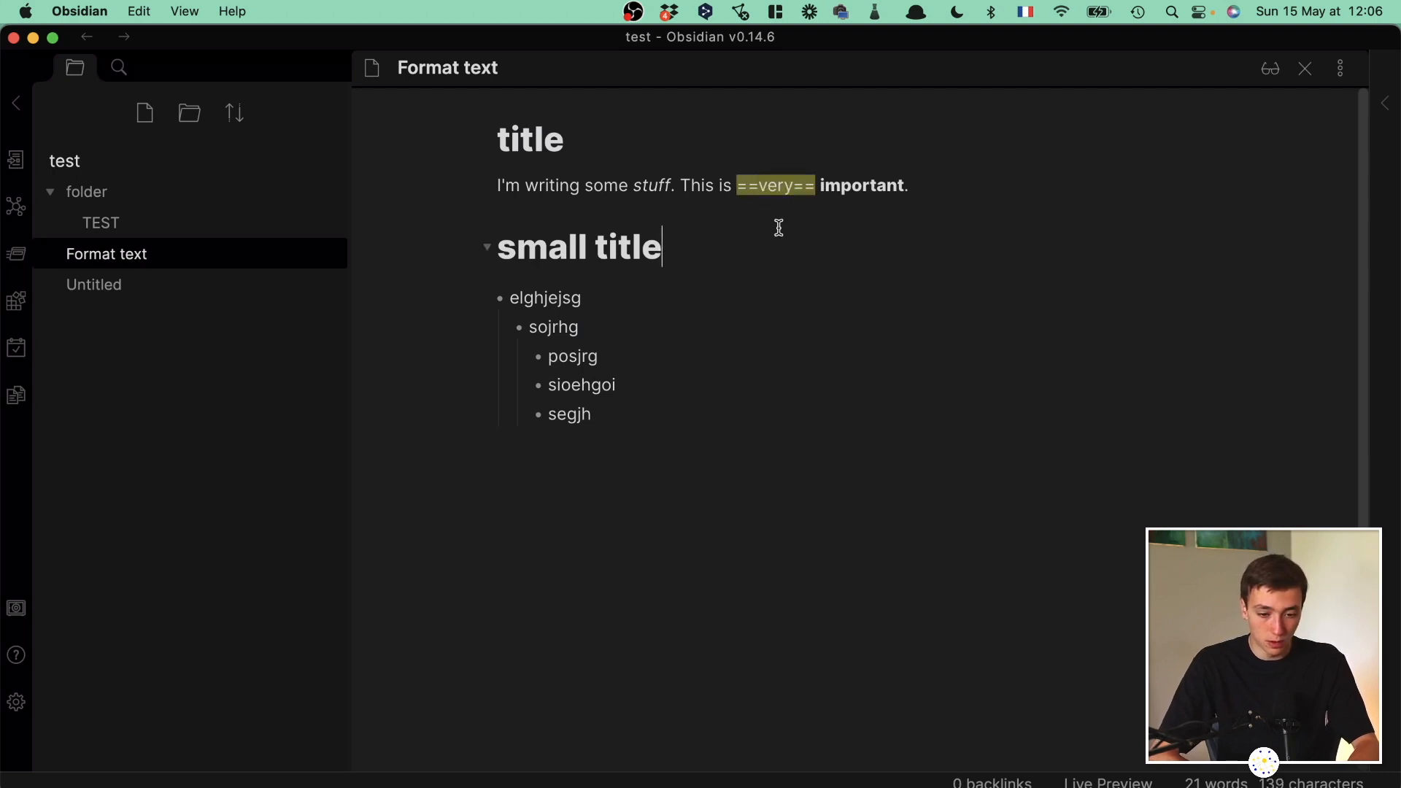
{"action": "left_click", "coordinate": [786, 182]}
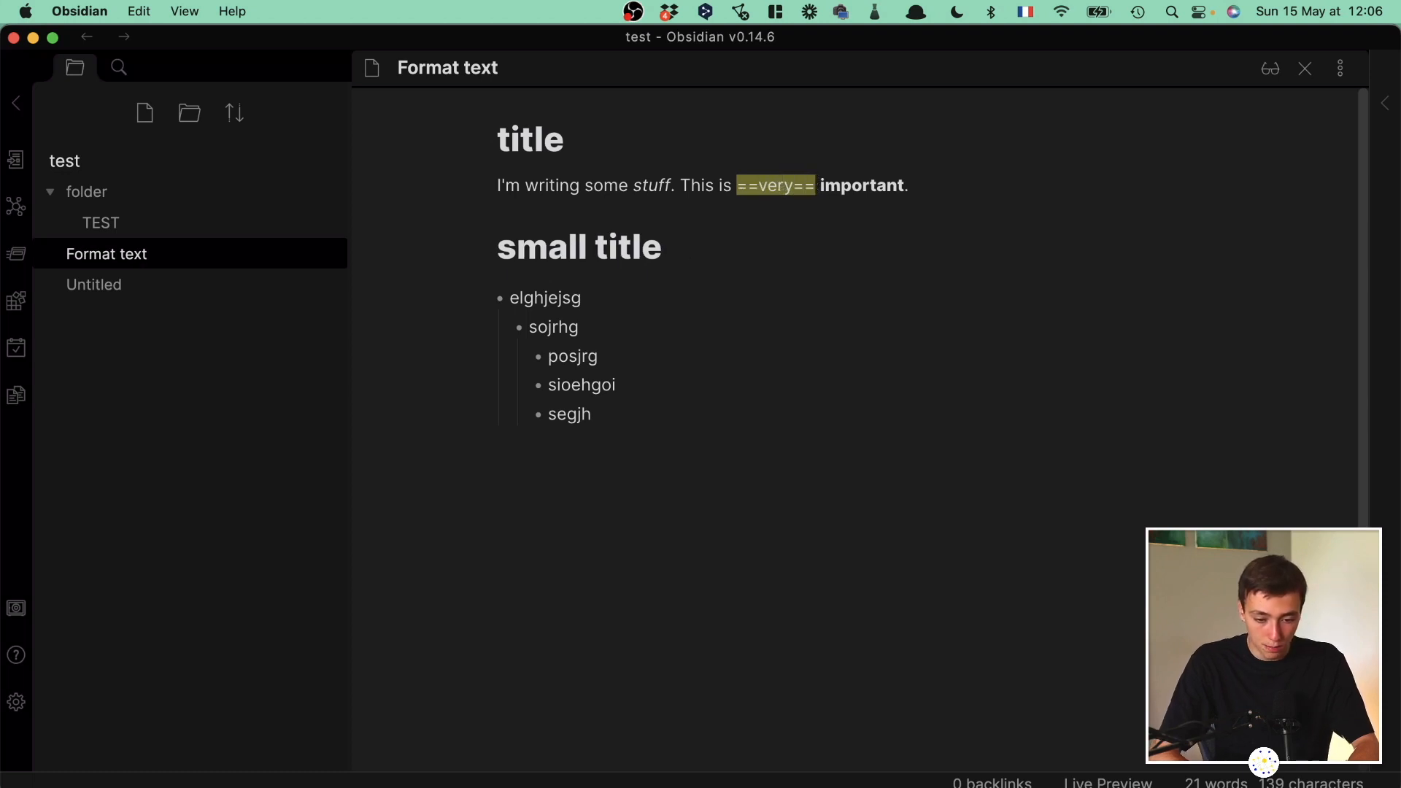
{"action": "key", "text": "BackSpace"}
{"action": "key", "text": "BackSpace"}
{"action": "key", "text": "BackSpace"}
{"action": "key", "text": "BackSpace"}
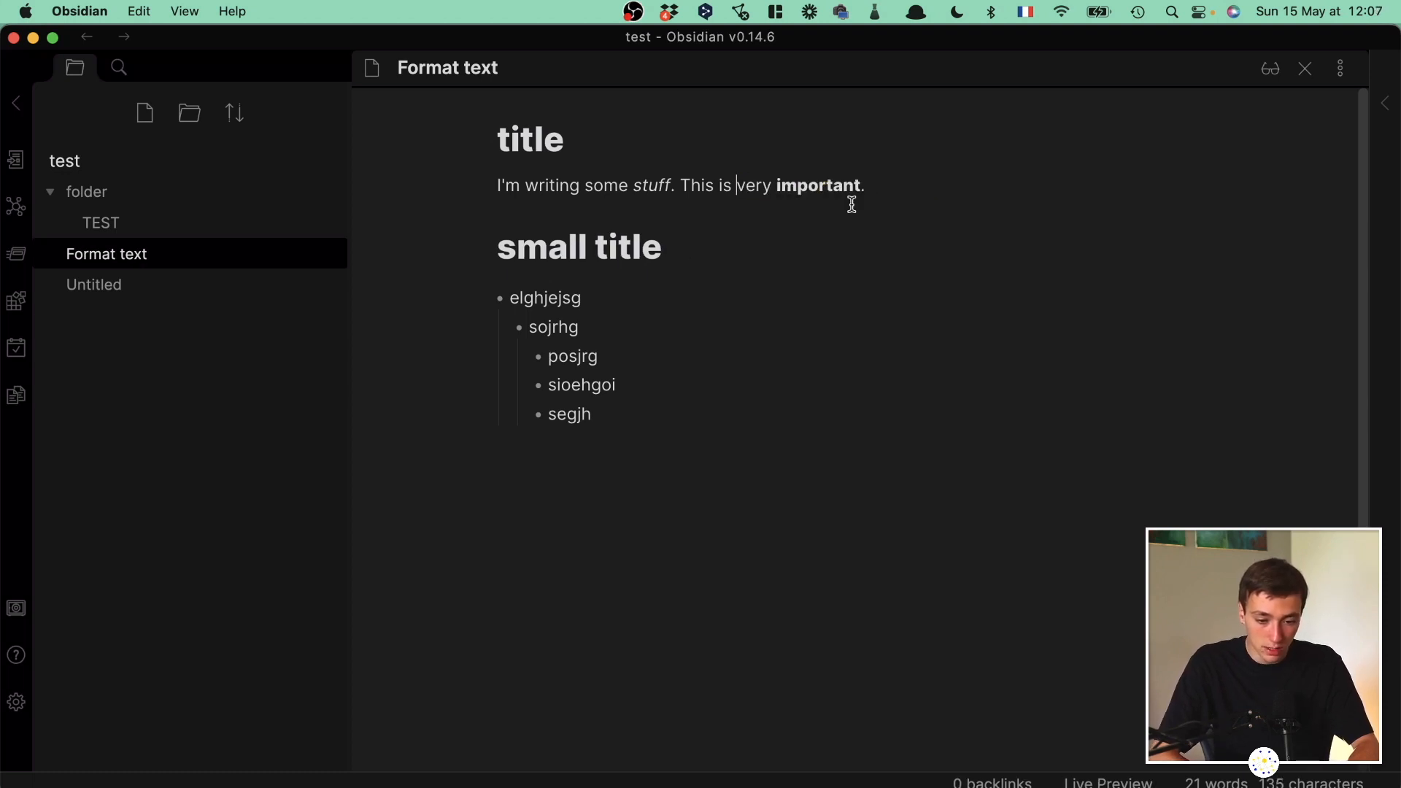
{"action": "left_click", "coordinate": [877, 266]}
{"action": "left_click", "coordinate": [896, 393]}
{"action": "left_click", "coordinate": [956, 496]}
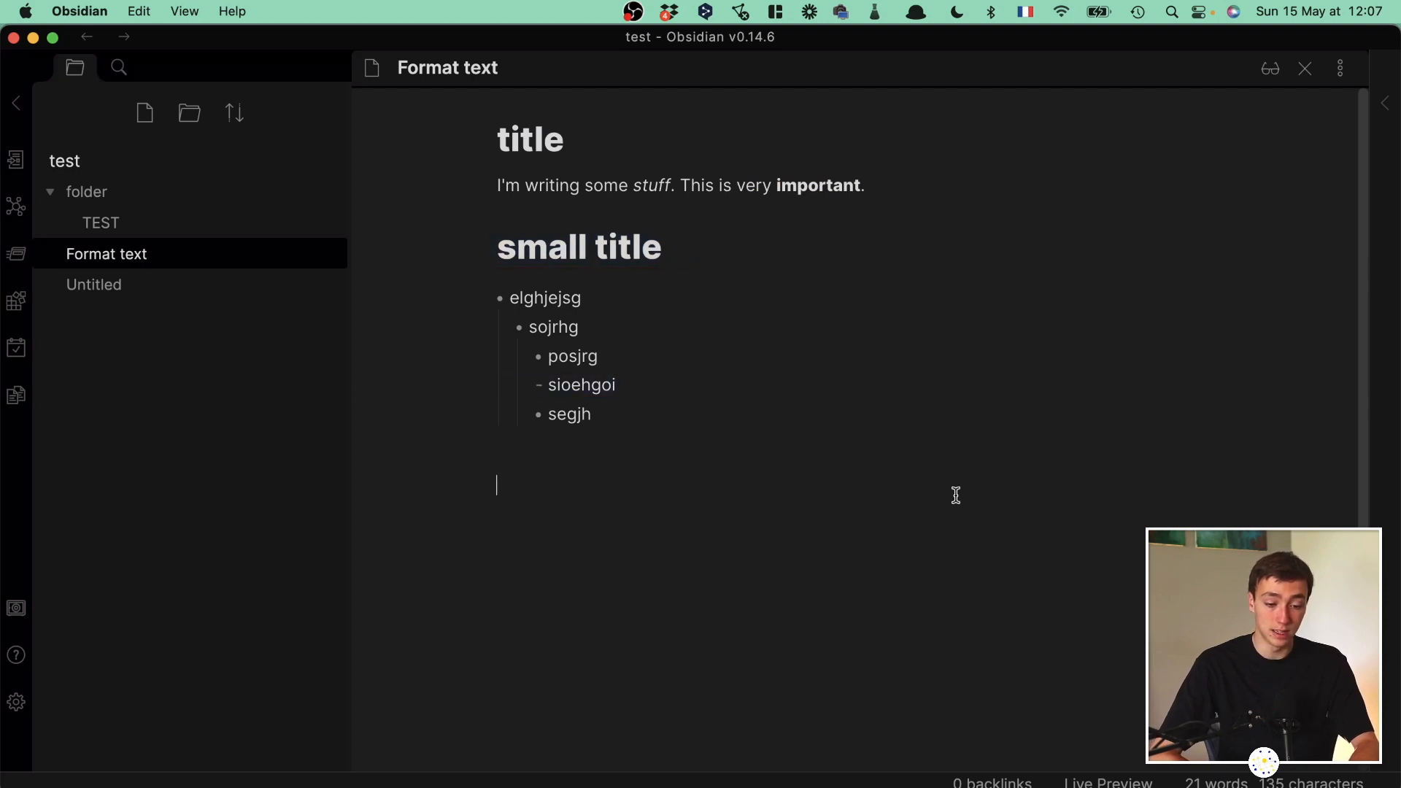
{"action": "left_click", "coordinate": [944, 470]}
Open the Untitled note and delete the "How to format text" item from its list.
{"action": "left_click", "coordinate": [229, 289]}
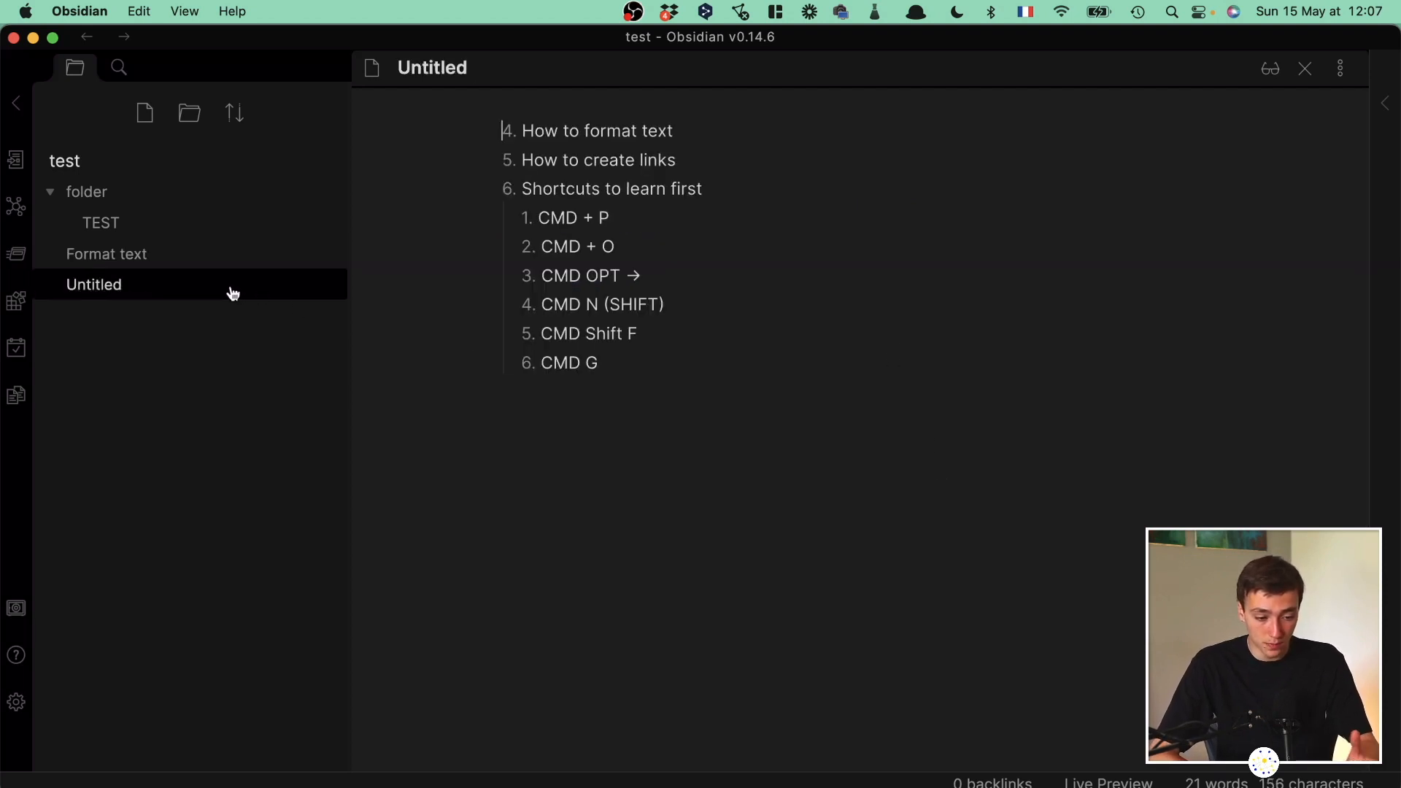
{"action": "triple_click", "coordinate": [588, 147]}
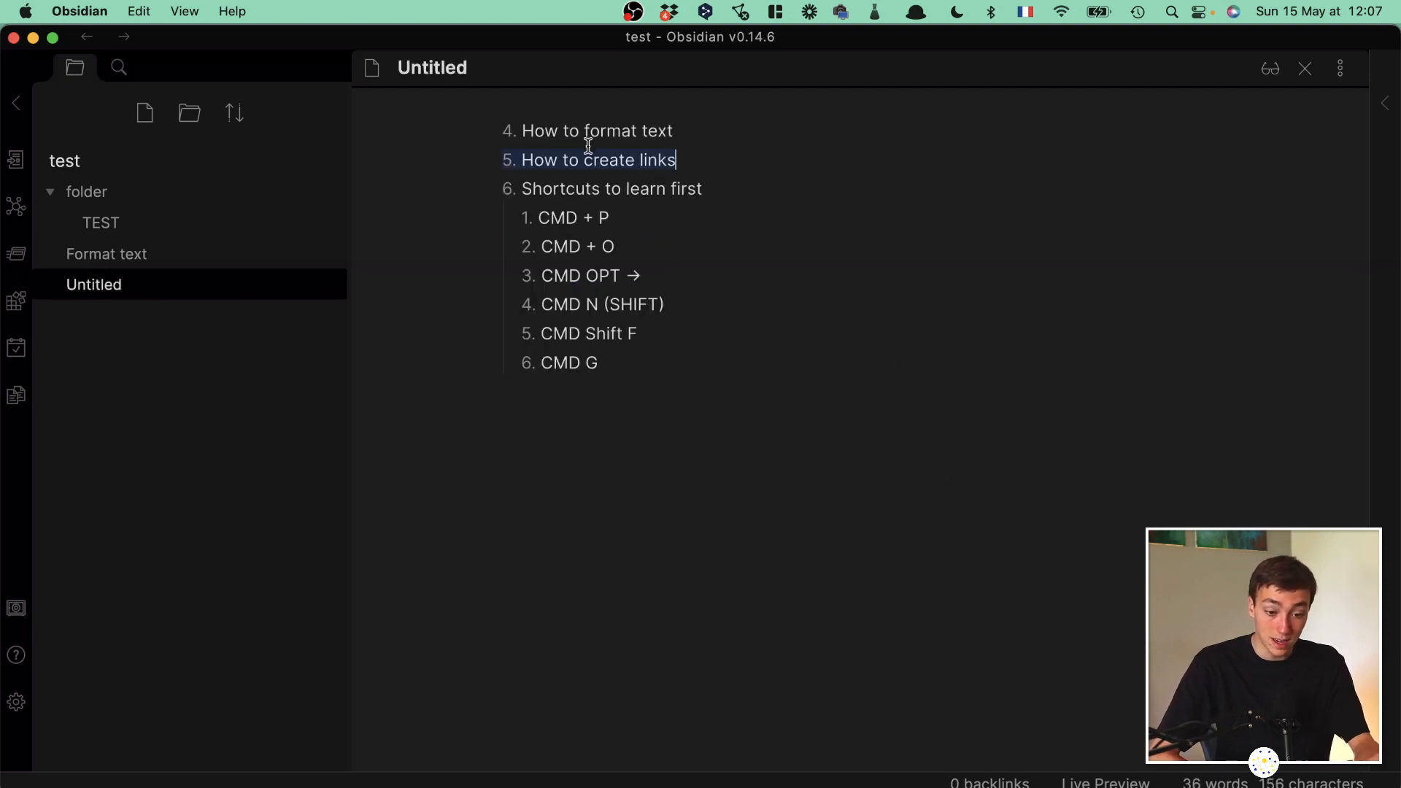
{"action": "triple_click", "coordinate": [581, 133]}
{"action": "key", "text": "BackSpace"}
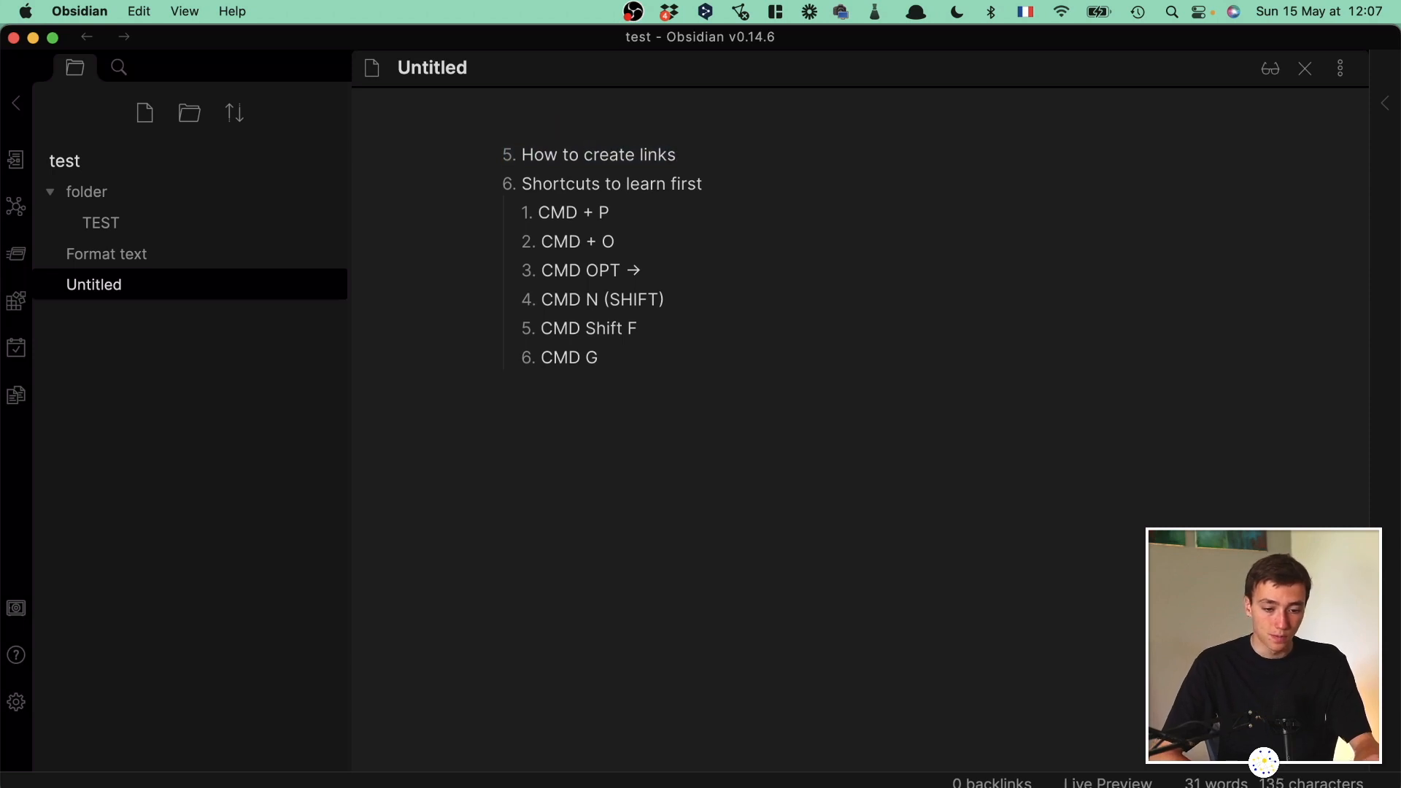
Return to the Format text note and insert an internal link to the TEST note below the bulleted list.
{"action": "left_click", "coordinate": [201, 261]}
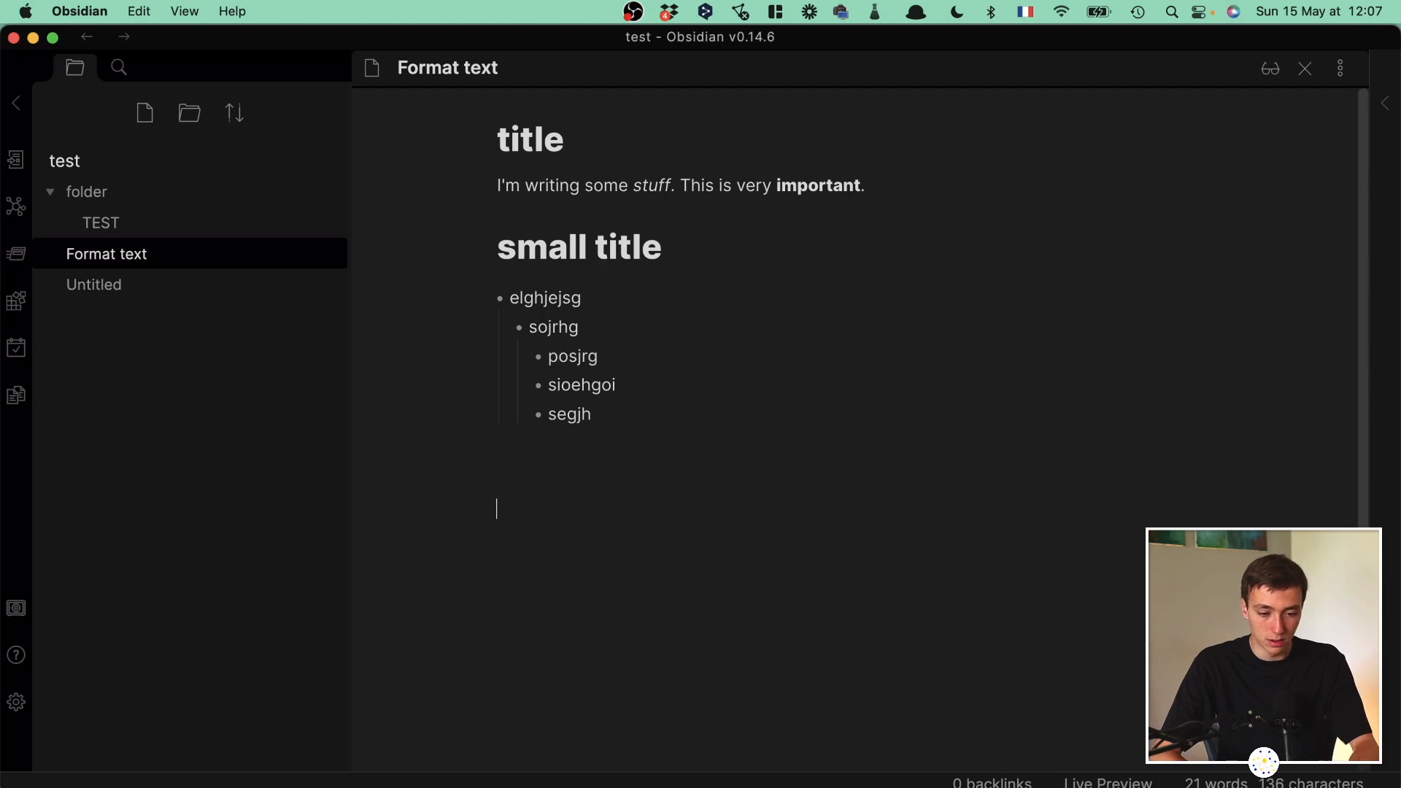
{"action": "key", "text": "BackSpace"}
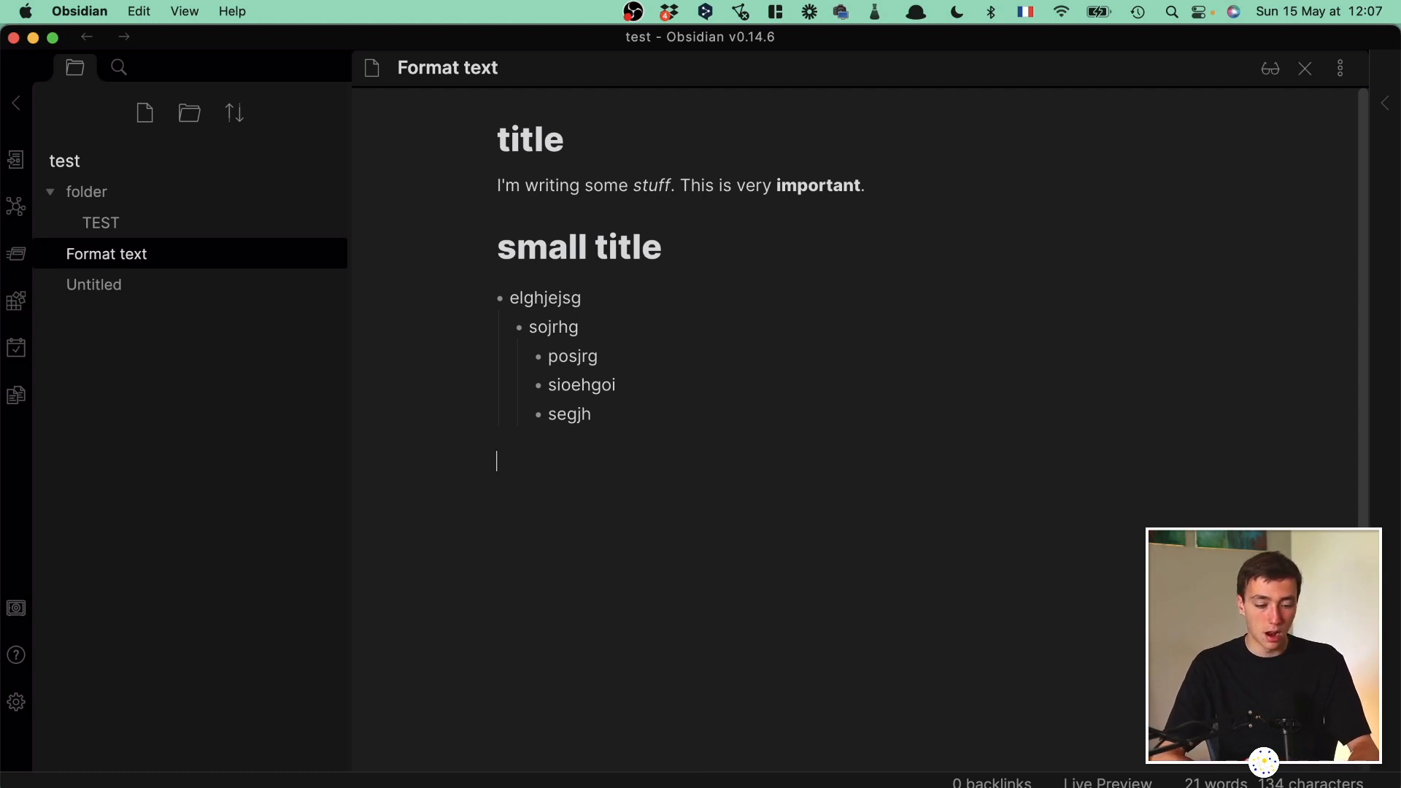
{"action": "type", "text": "[["}
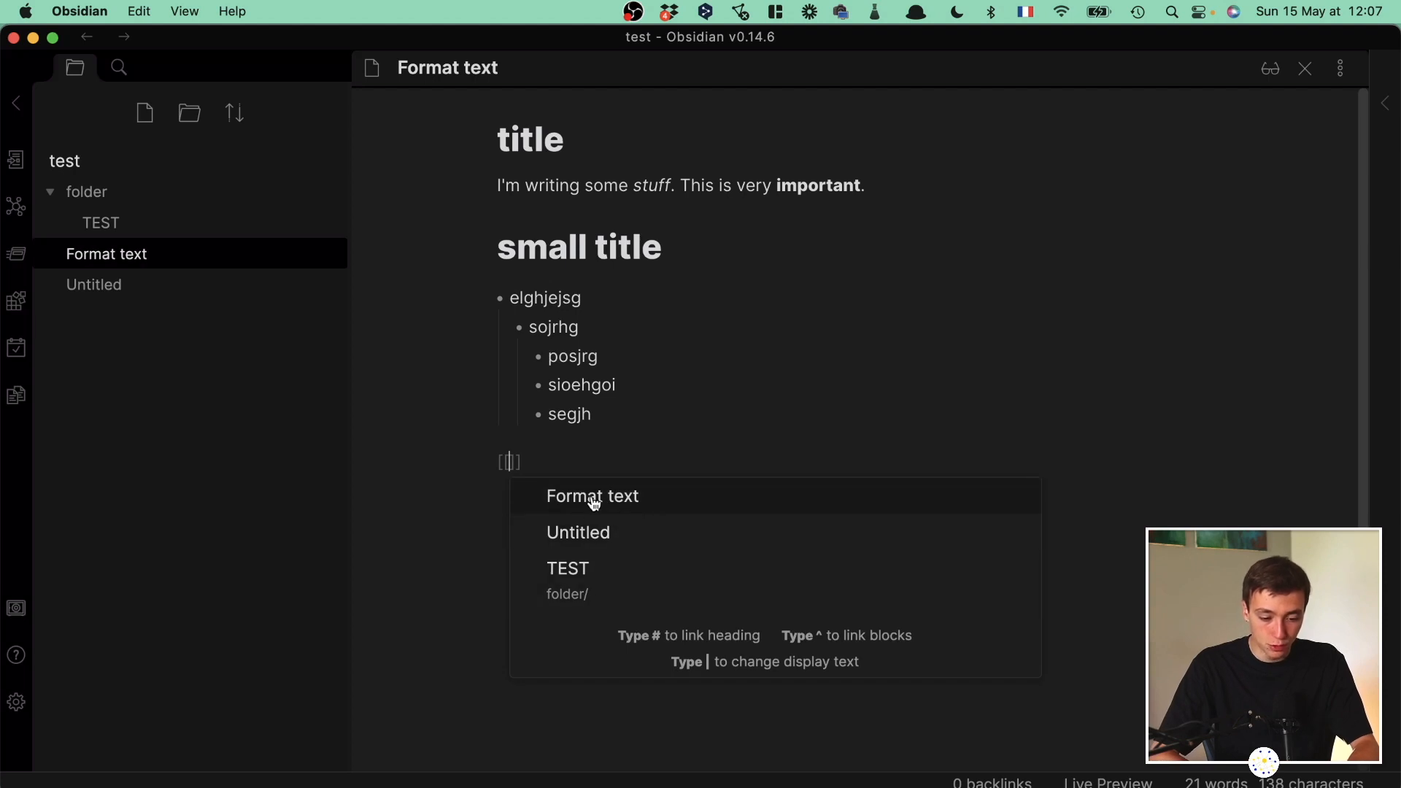
{"action": "left_click", "coordinate": [599, 581]}
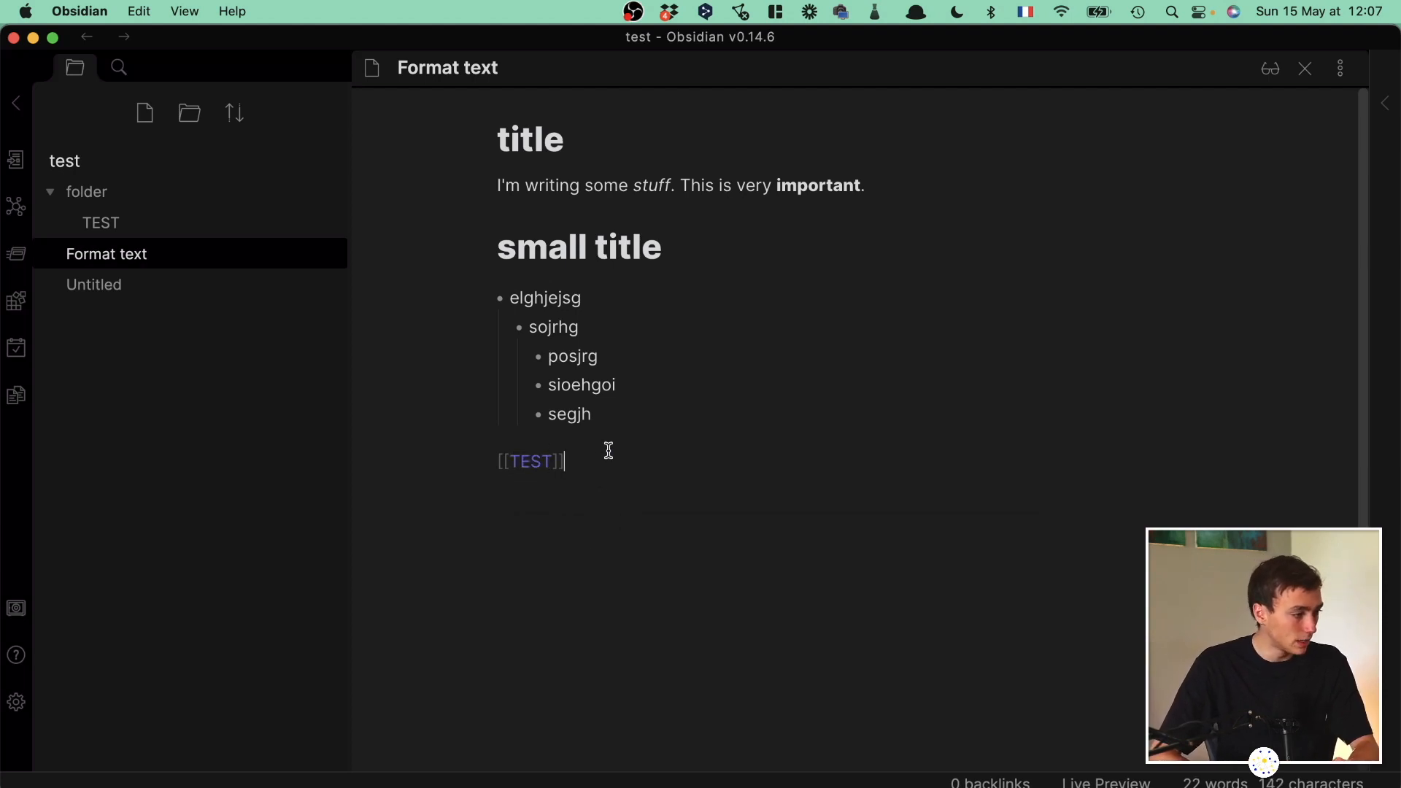
{"action": "key", "text": "Return"}
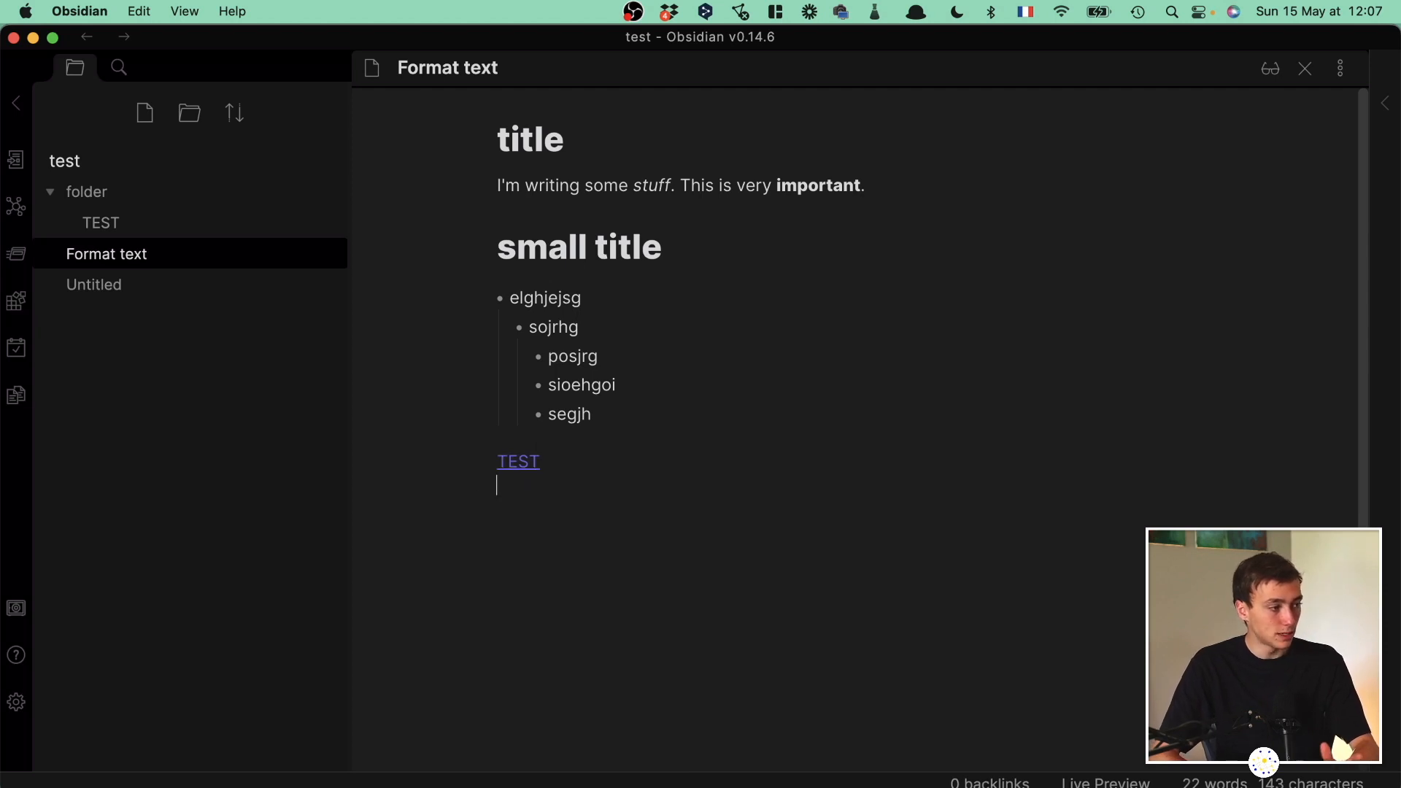
Test the TEST link, and follow the linked mention in the TEST note's backlinks back to Format text.
{"action": "left_click", "coordinate": [522, 463]}
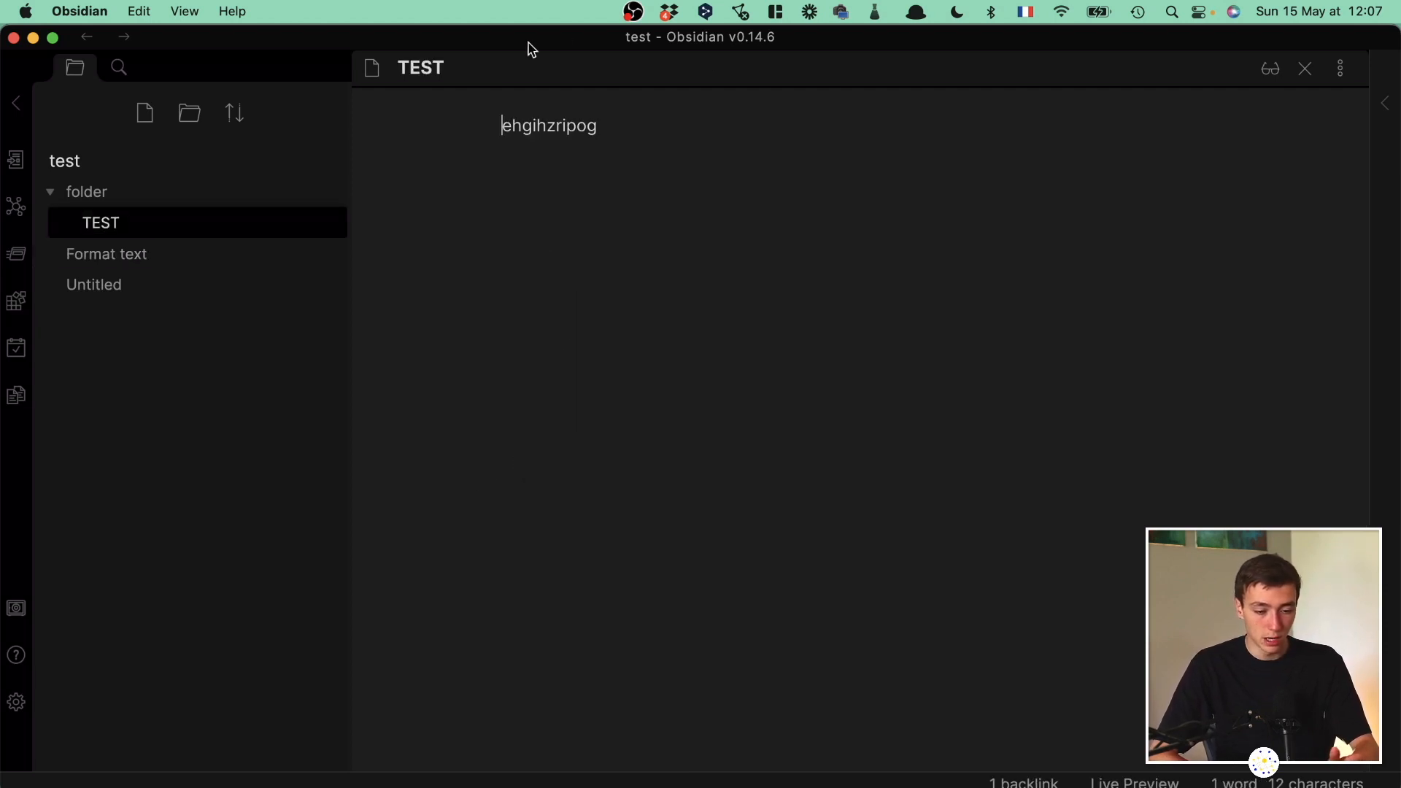
{"action": "key", "text": "super+alt+Left"}
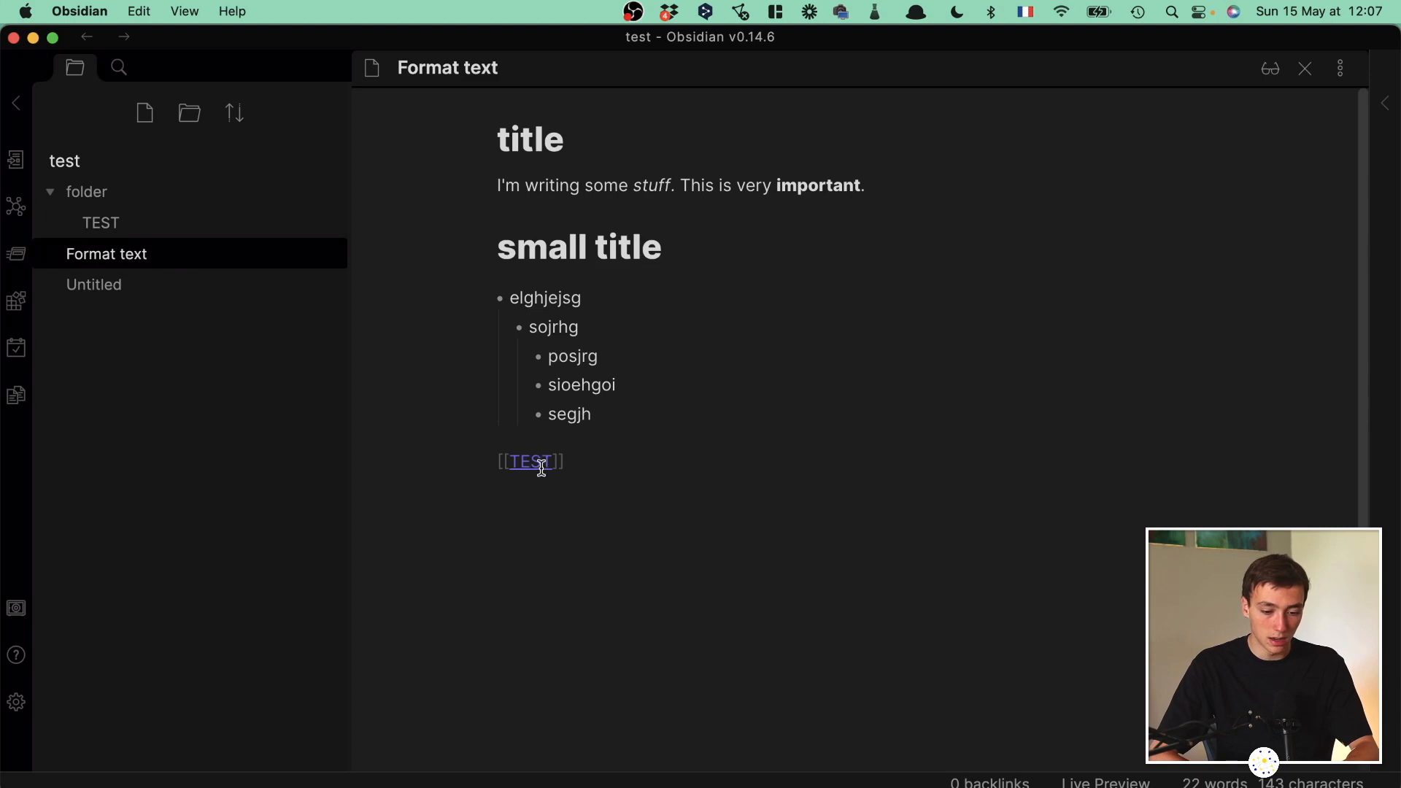
{"action": "left_click", "coordinate": [212, 230]}
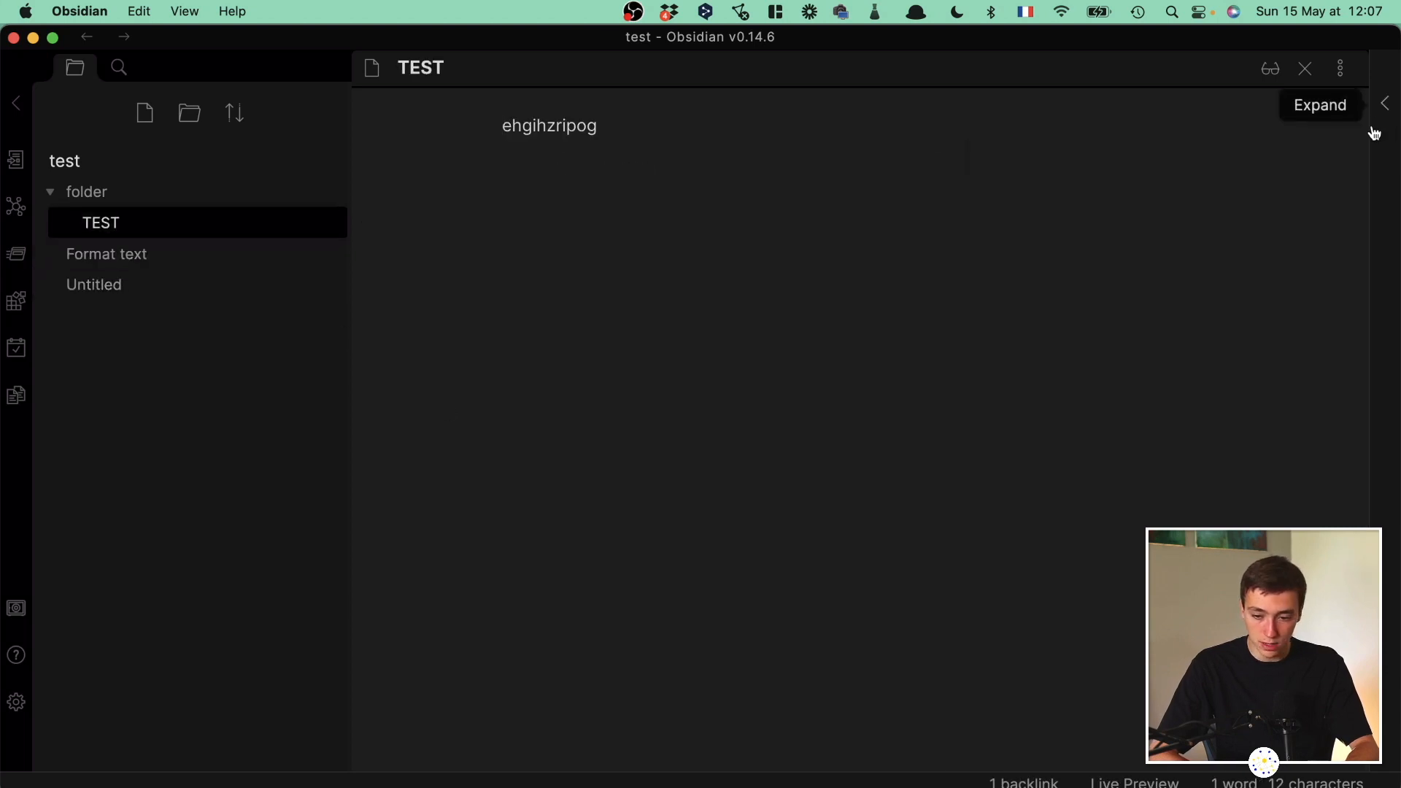
{"action": "left_click", "coordinate": [1385, 106]}
{"action": "left_click", "coordinate": [1128, 211]}
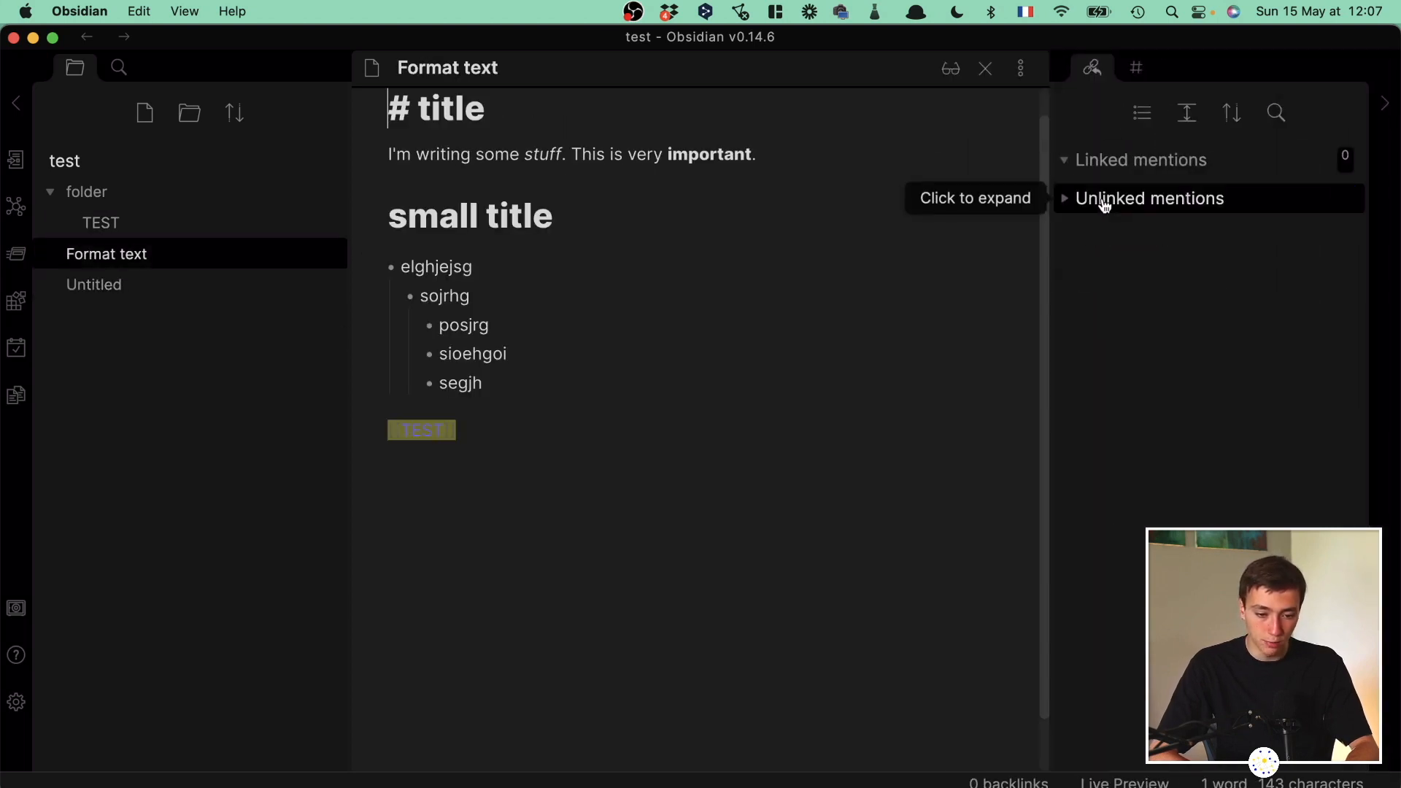
{"action": "left_click", "coordinate": [1385, 98]}
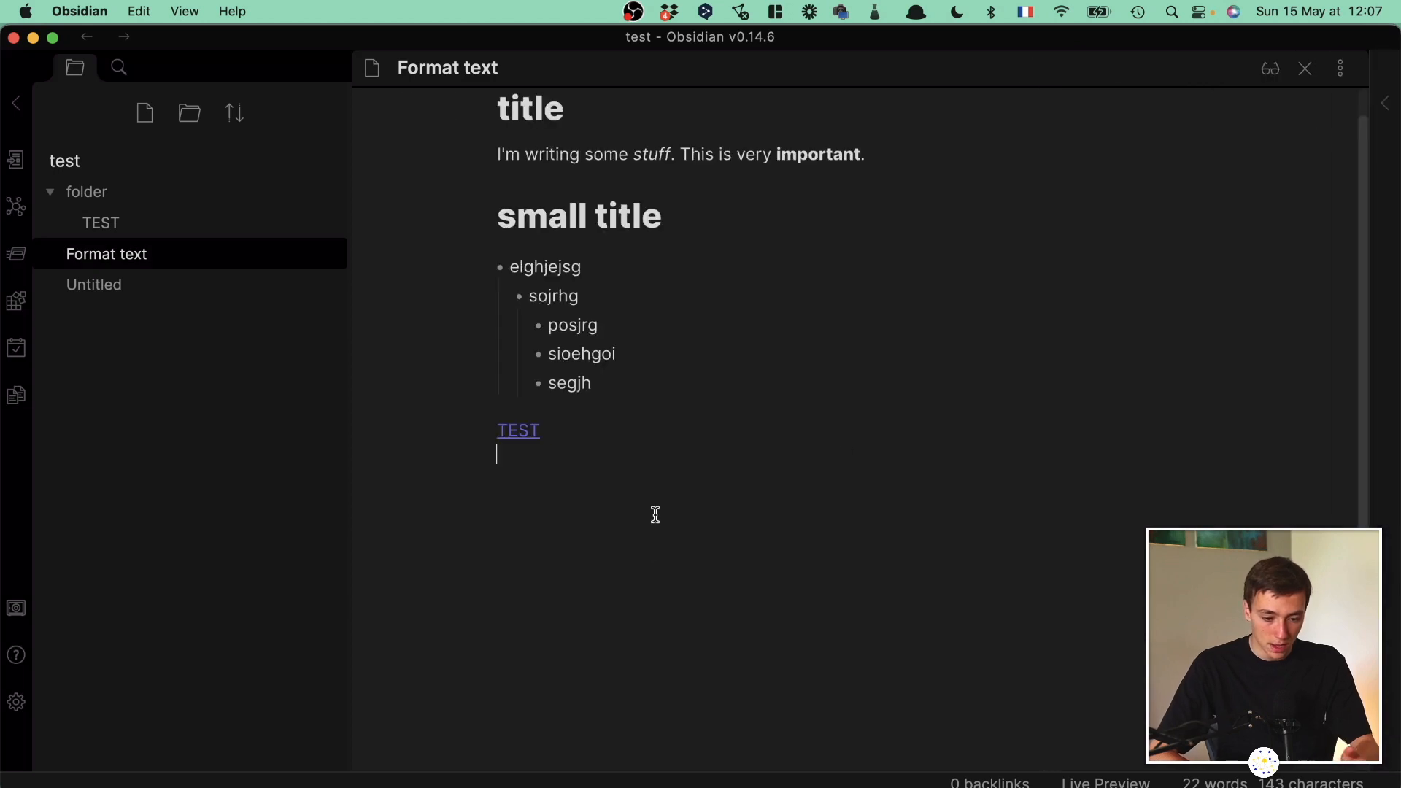
Delete the internal link to TEST from below the list in the Format text note.
{"action": "key", "text": "BackSpace"}
{"action": "key", "text": "BackSpace"}
{"action": "key", "text": "BackSpace"}
{"action": "key", "text": "BackSpace"}
{"action": "key", "text": "BackSpace"}
{"action": "key", "text": "BackSpace"}
{"action": "key", "text": "BackSpace"}
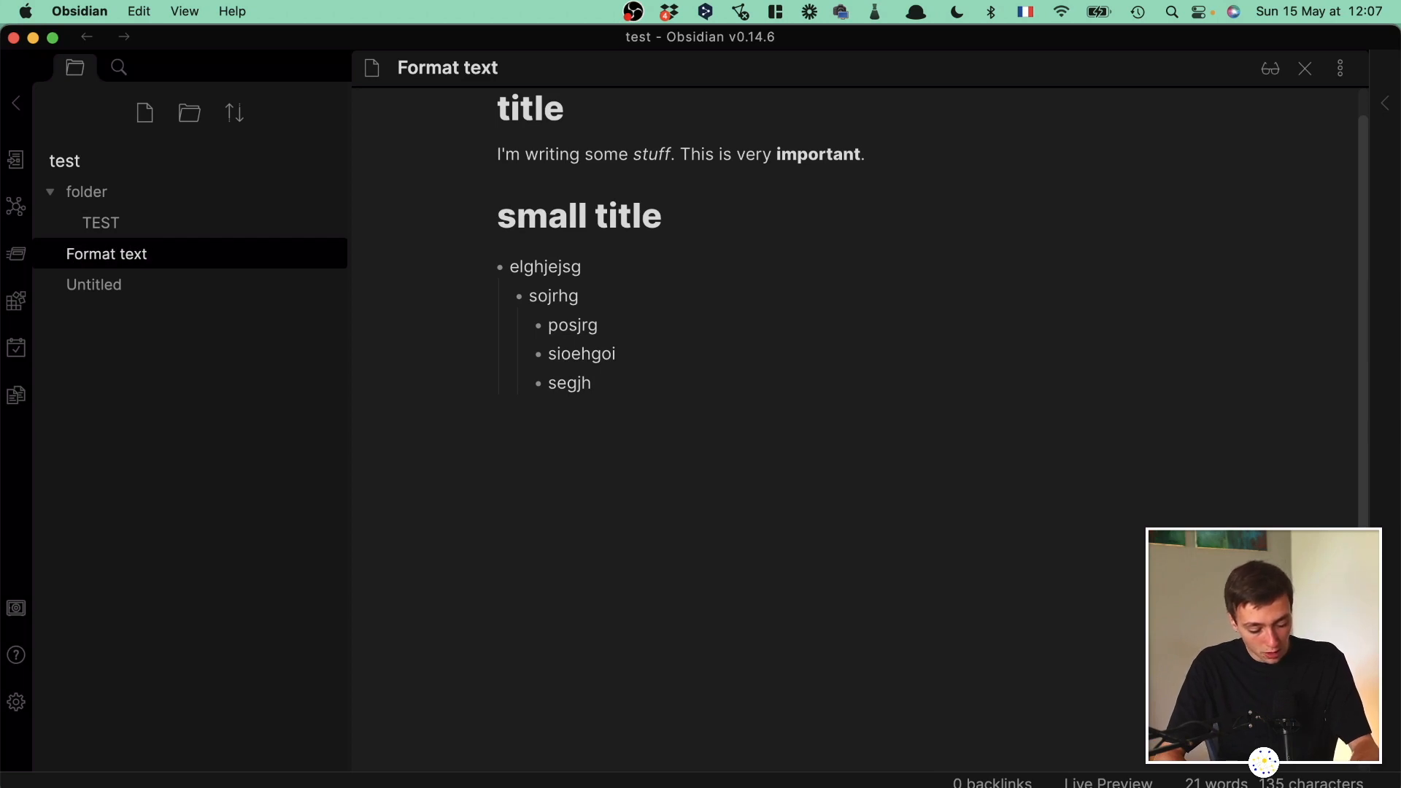
{"action": "type", "text": "["}
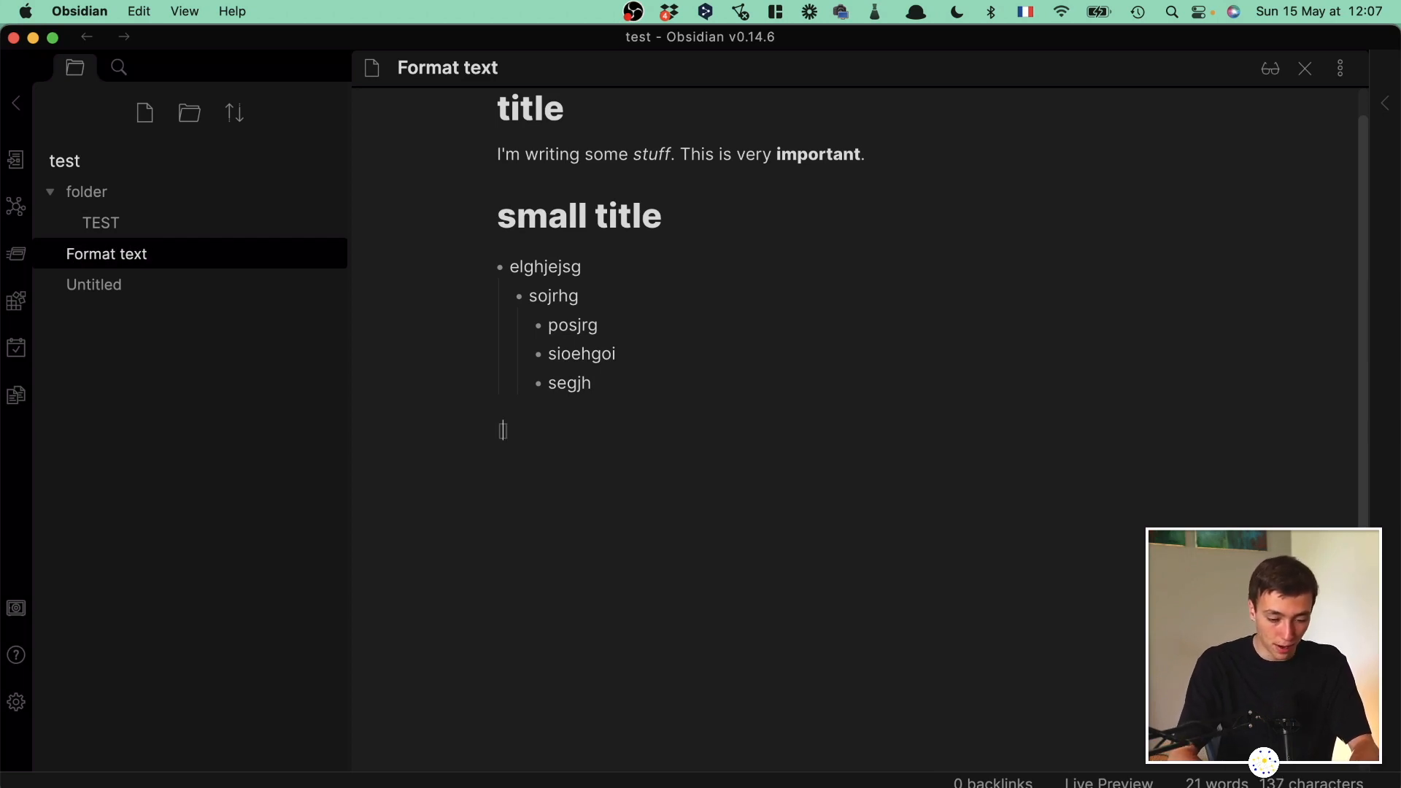
{"action": "key", "text": "BackSpace"}
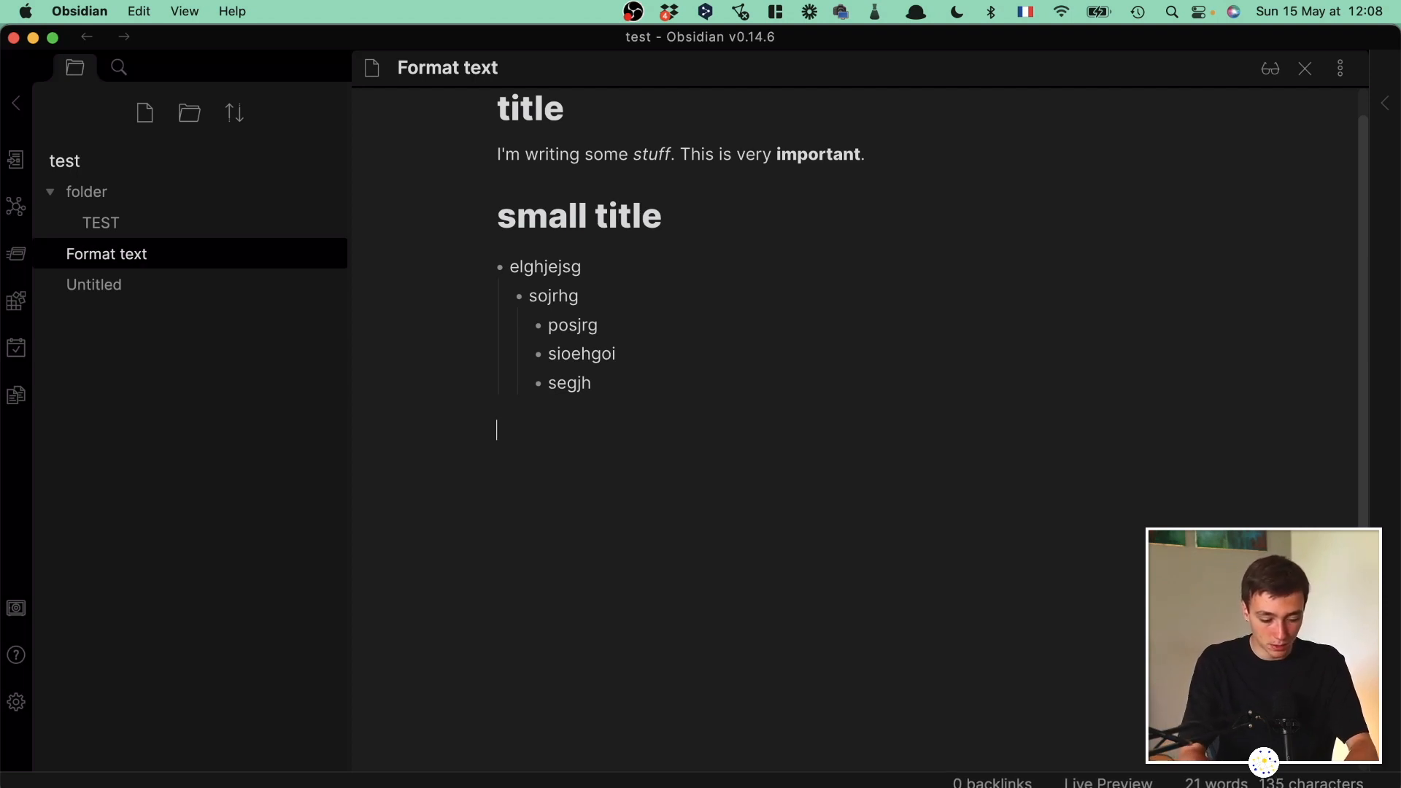
{"action": "type", "text": "(("}
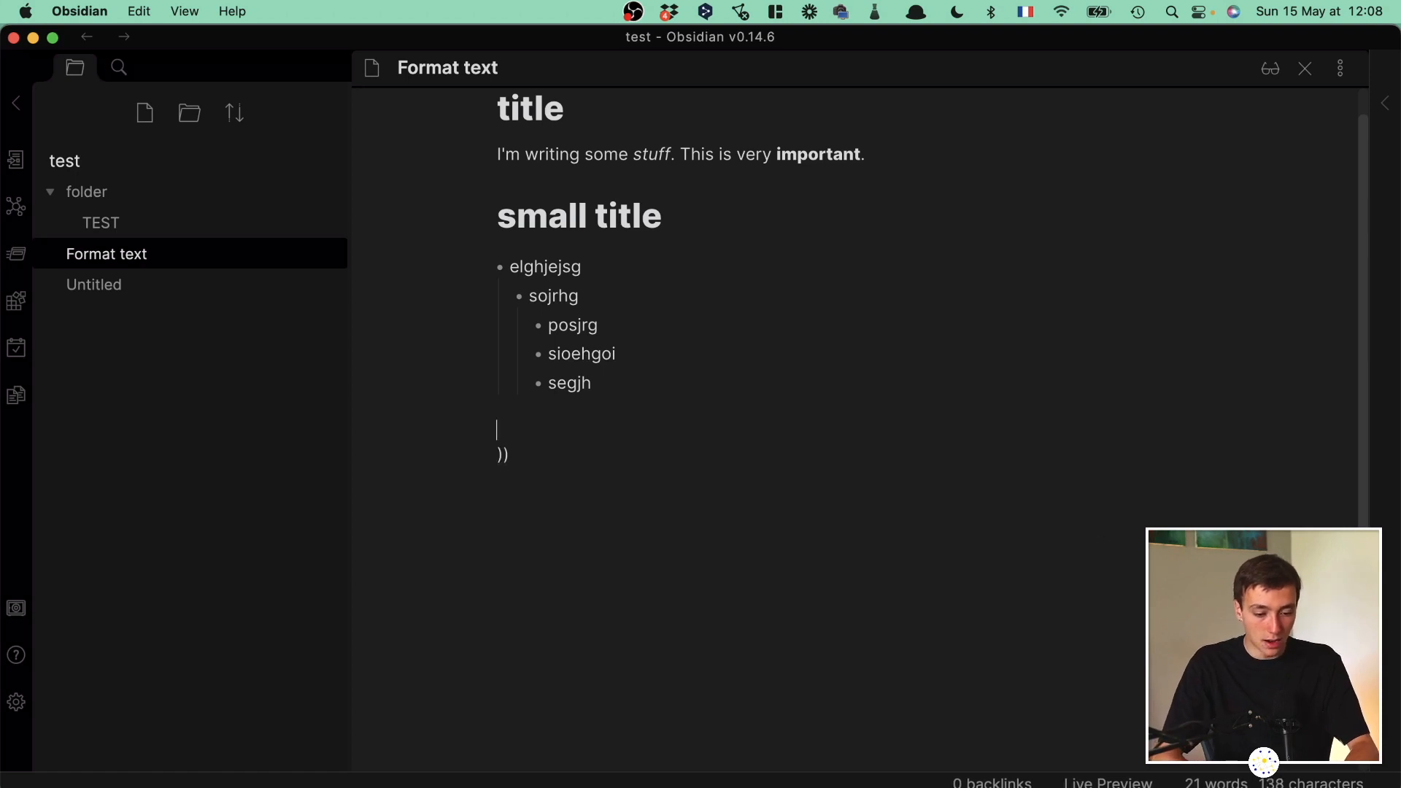
{"action": "key", "text": "BackSpace"}
{"action": "key", "text": "BackSpace"}
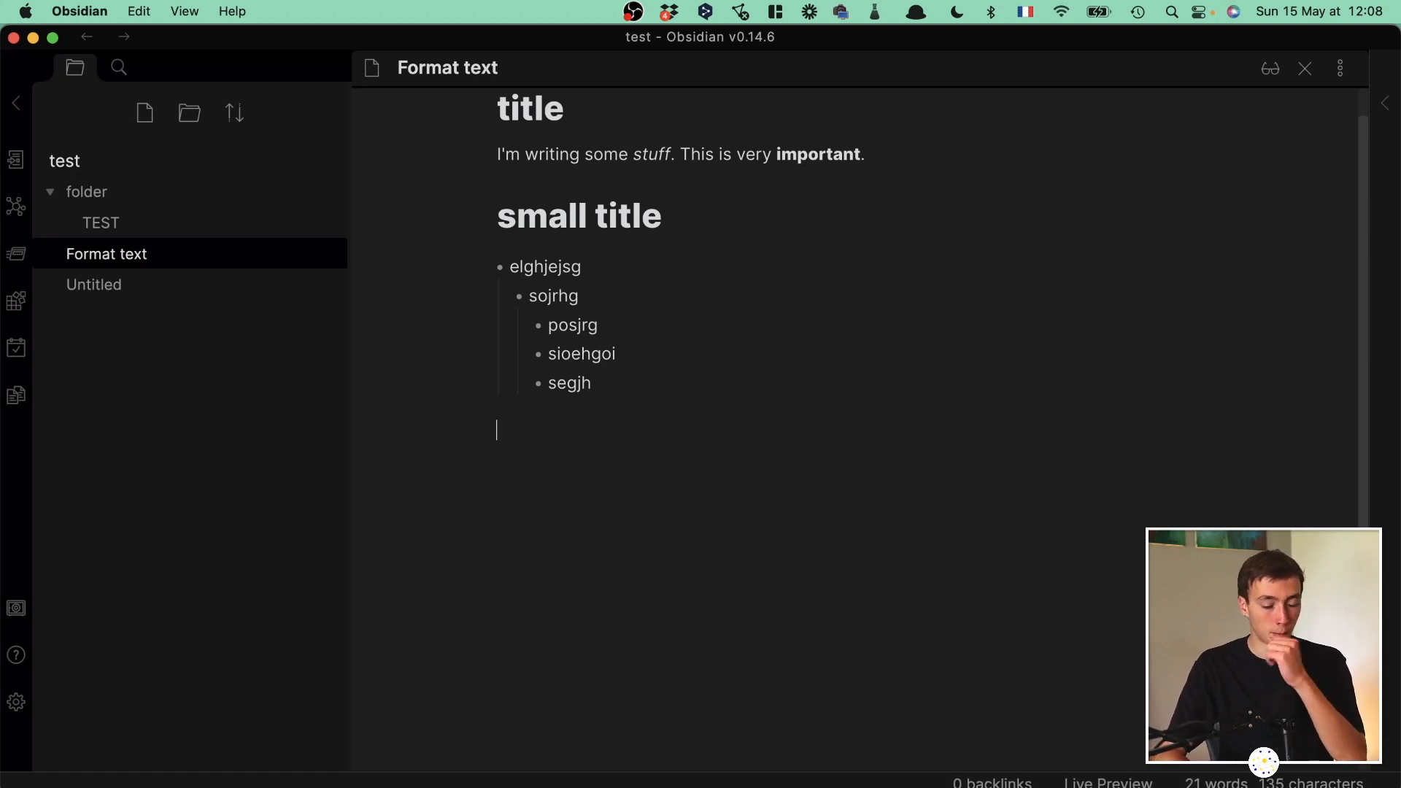
{"action": "type", "text": "[["}
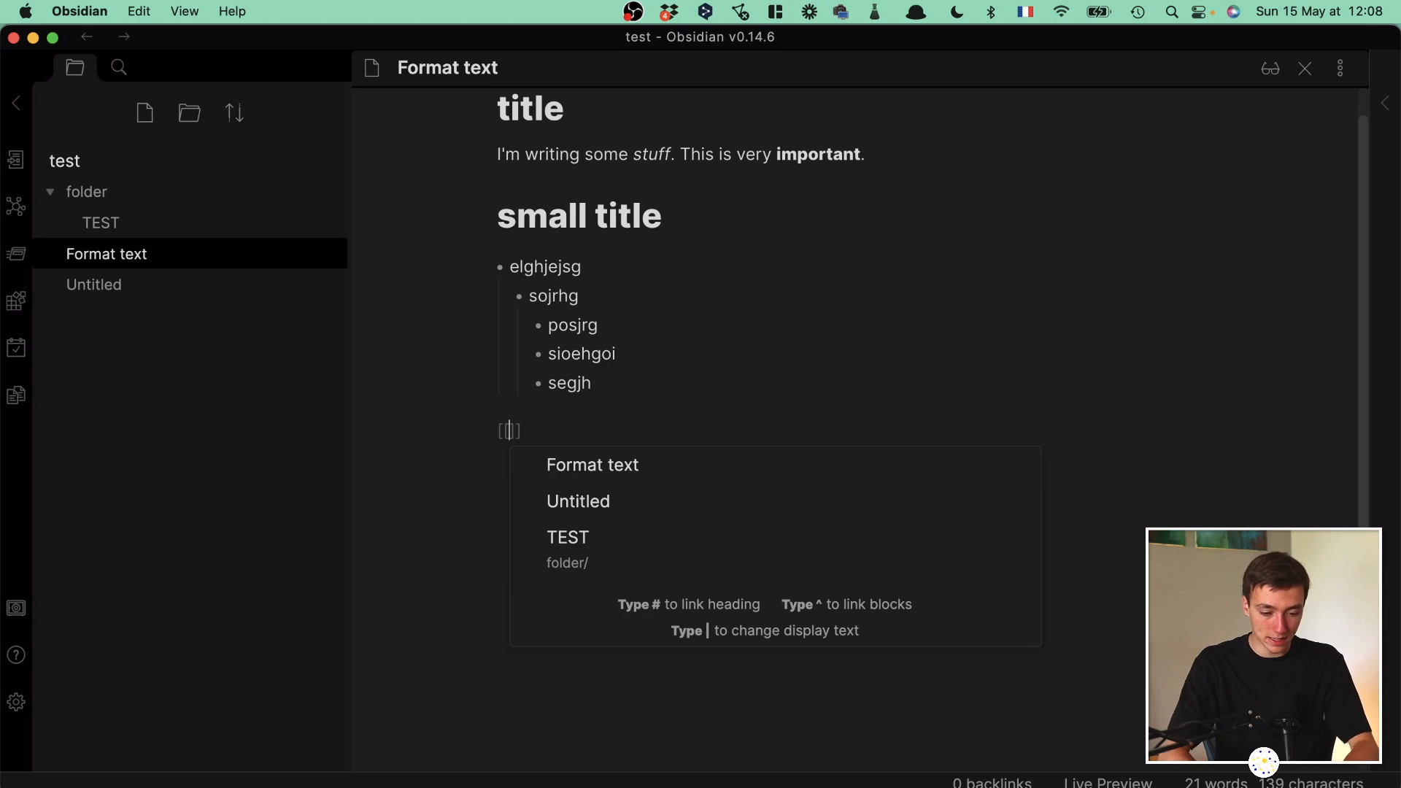
{"action": "key", "text": "BackSpace"}
{"action": "key", "text": "BackSpace"}
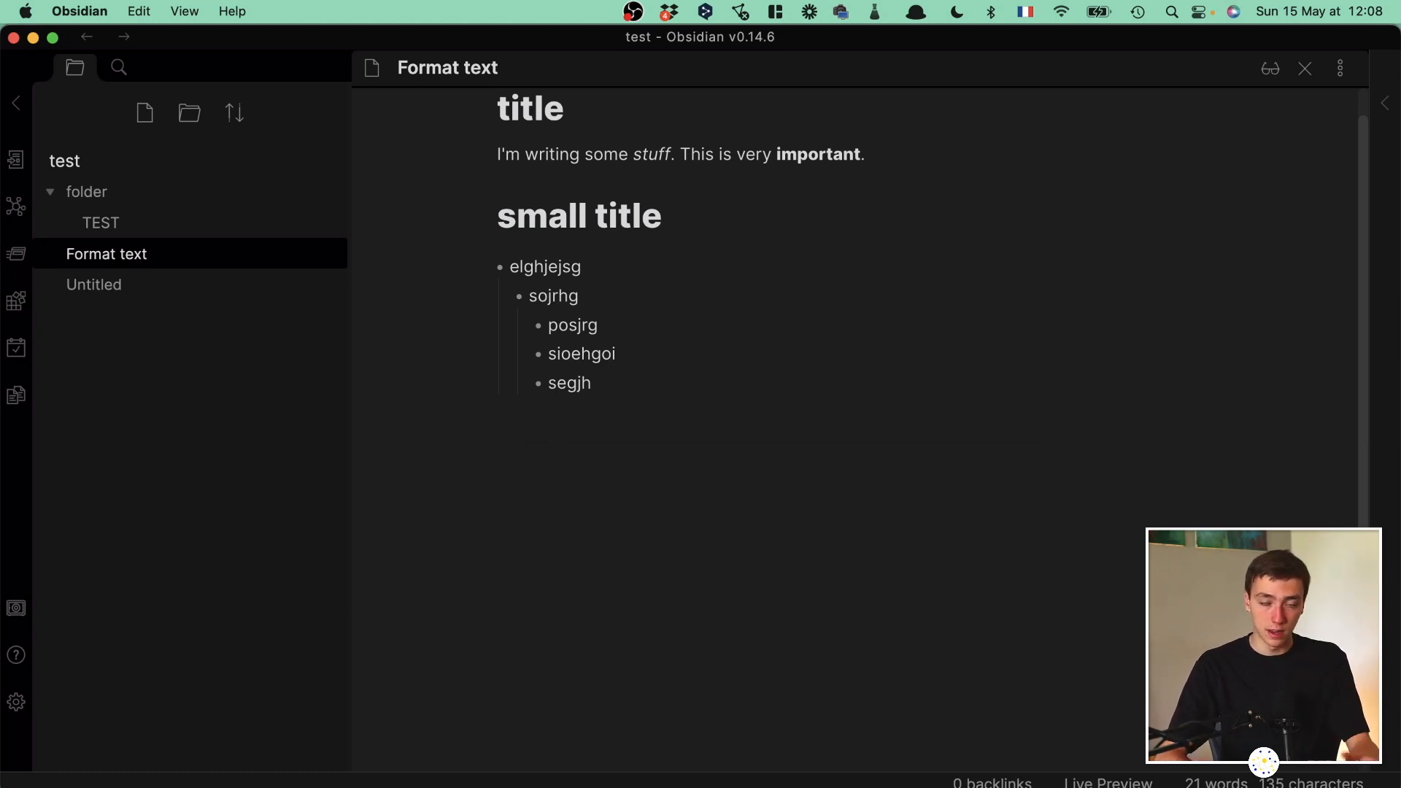
Copy the address of the "Format your notes" help page from Chrome and paste it below the list in the Obsidian note.
{"action": "key", "text": "ctrl+Up"}
{"action": "left_click", "coordinate": [734, 409]}
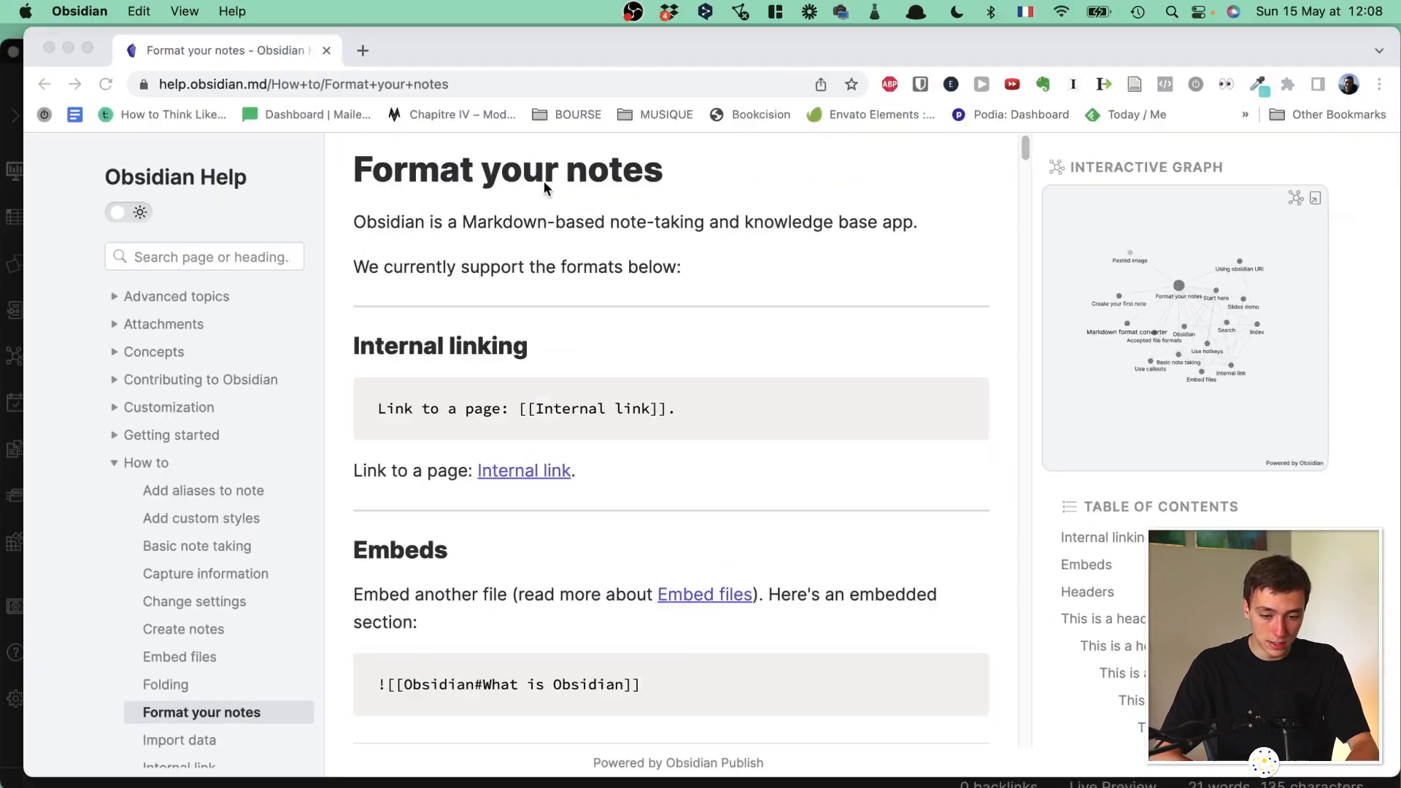
{"action": "left_click", "coordinate": [409, 83]}
{"action": "key", "text": "super+c"}
{"action": "key", "text": "ctrl+Up"}
{"action": "left_click", "coordinate": [862, 640]}
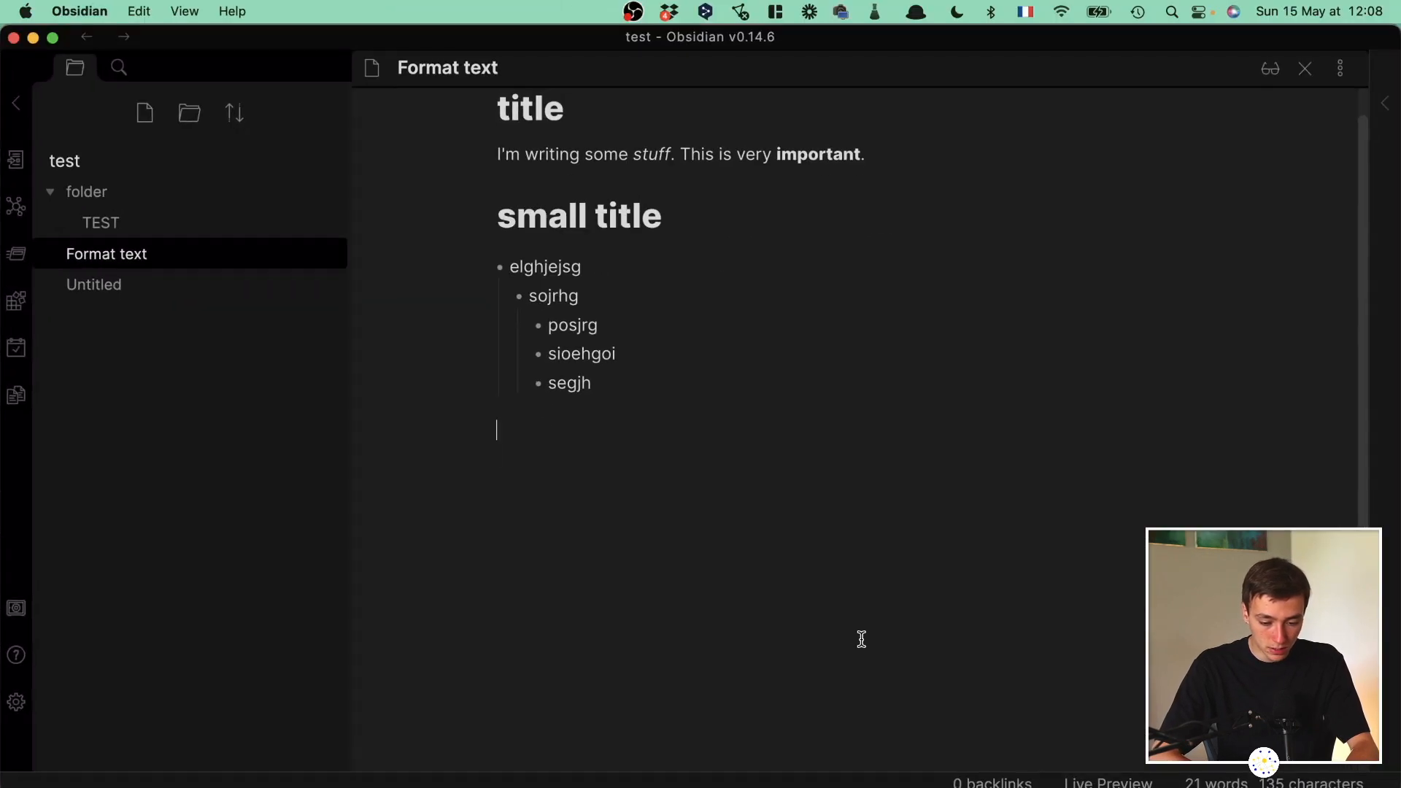
{"action": "key", "text": "super+v"}
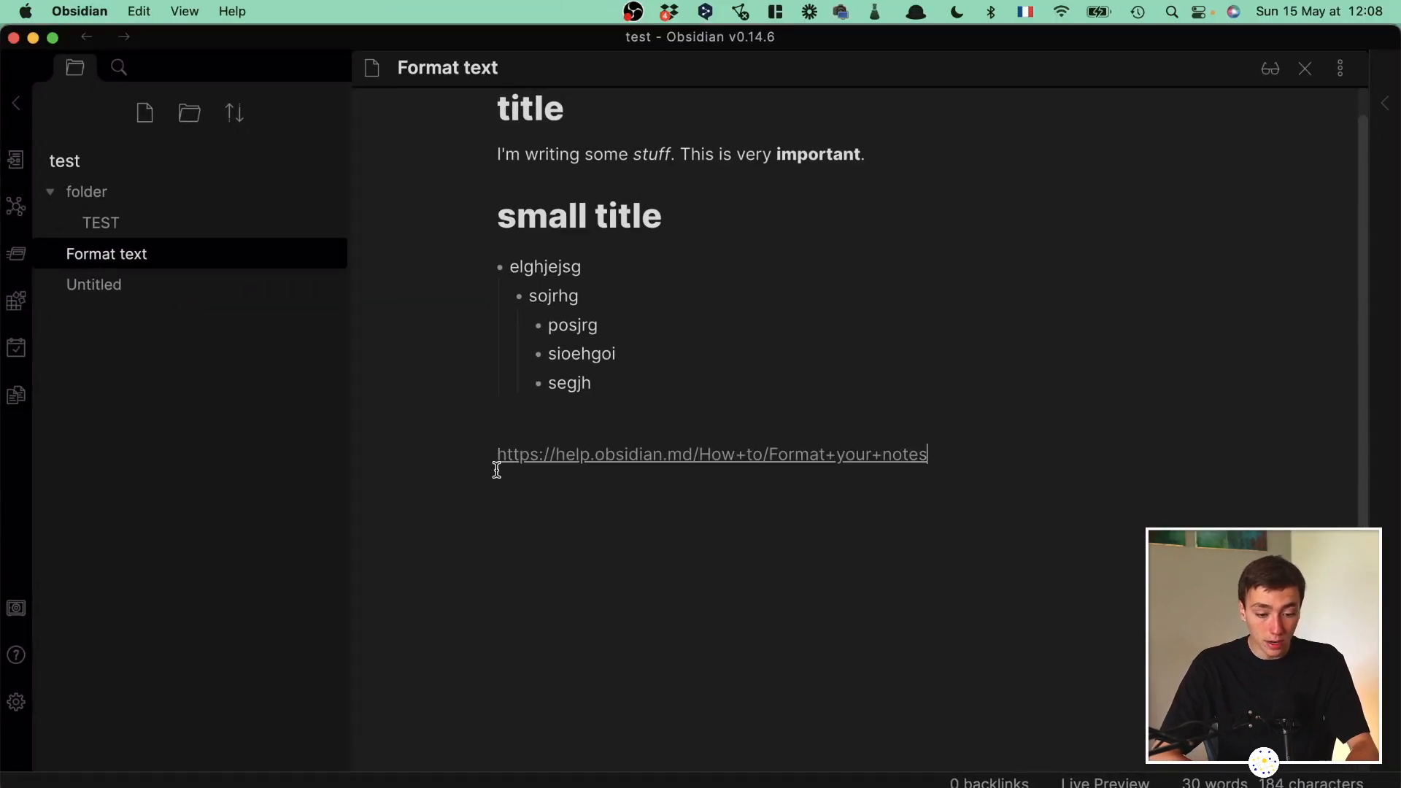
Turn the pasted help page address below the list into a Markdown link with the display text "formating", and check how it renders.
{"action": "key", "text": "super+shift+Left"}
{"action": "key", "text": "Left"}
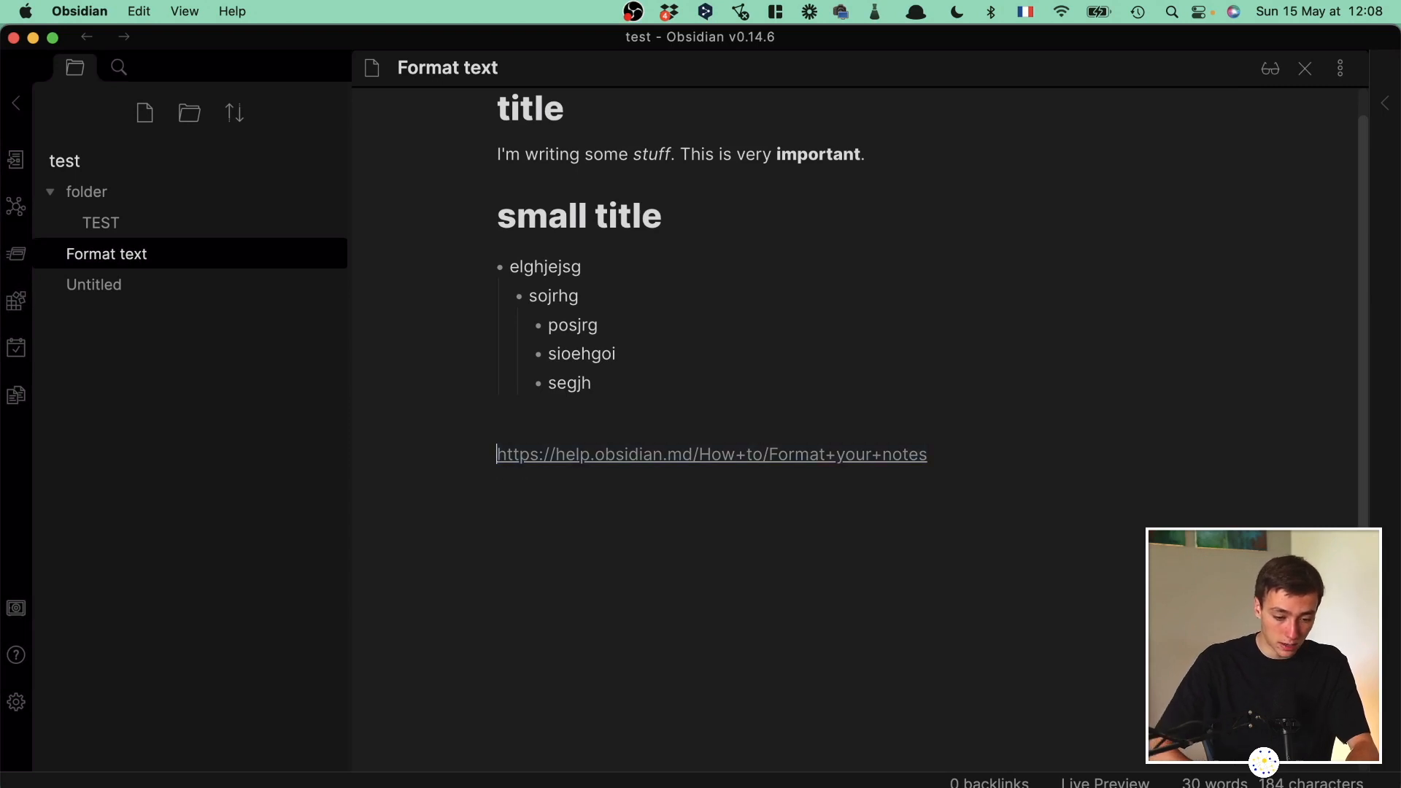
{"action": "type", "text": "[]"}
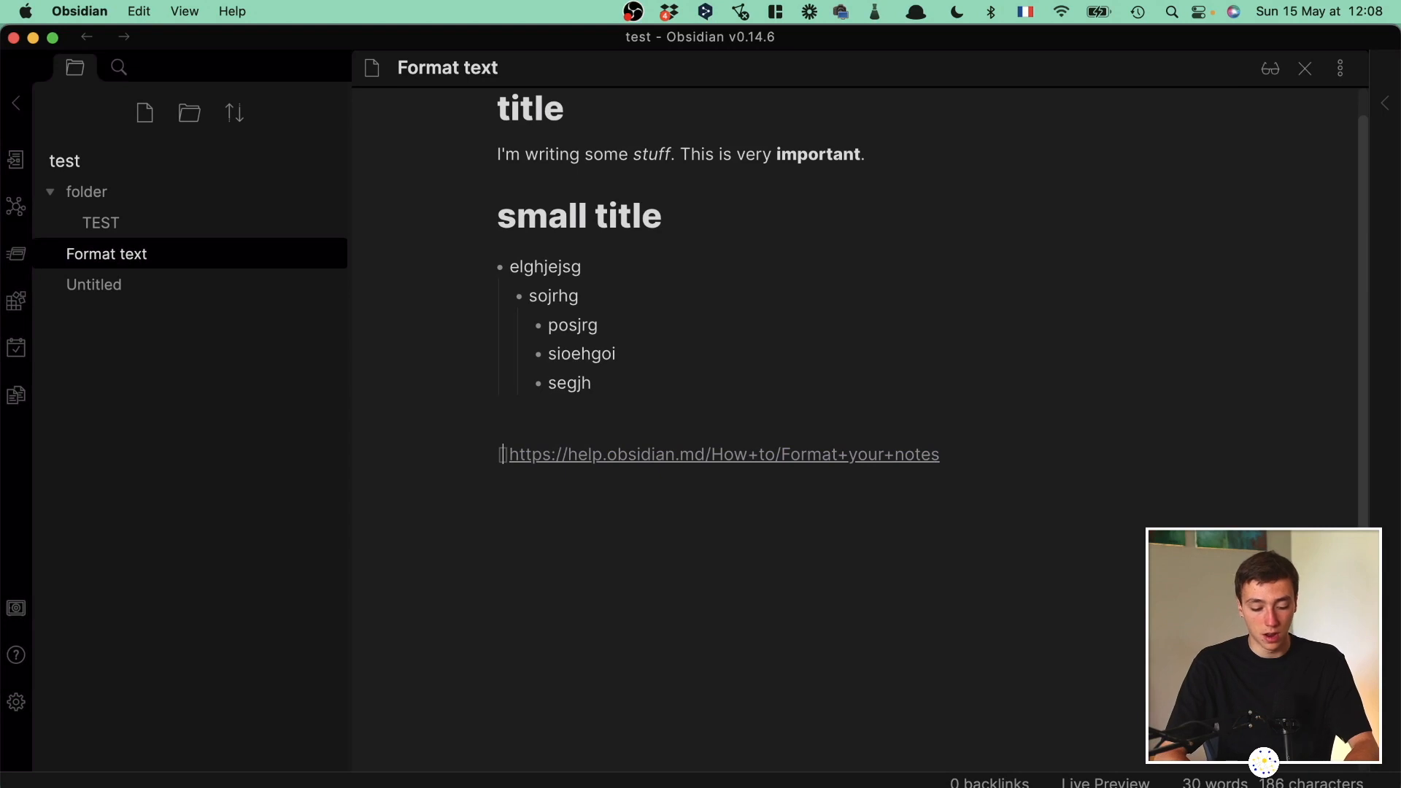
{"action": "type", "text": "formatin"}
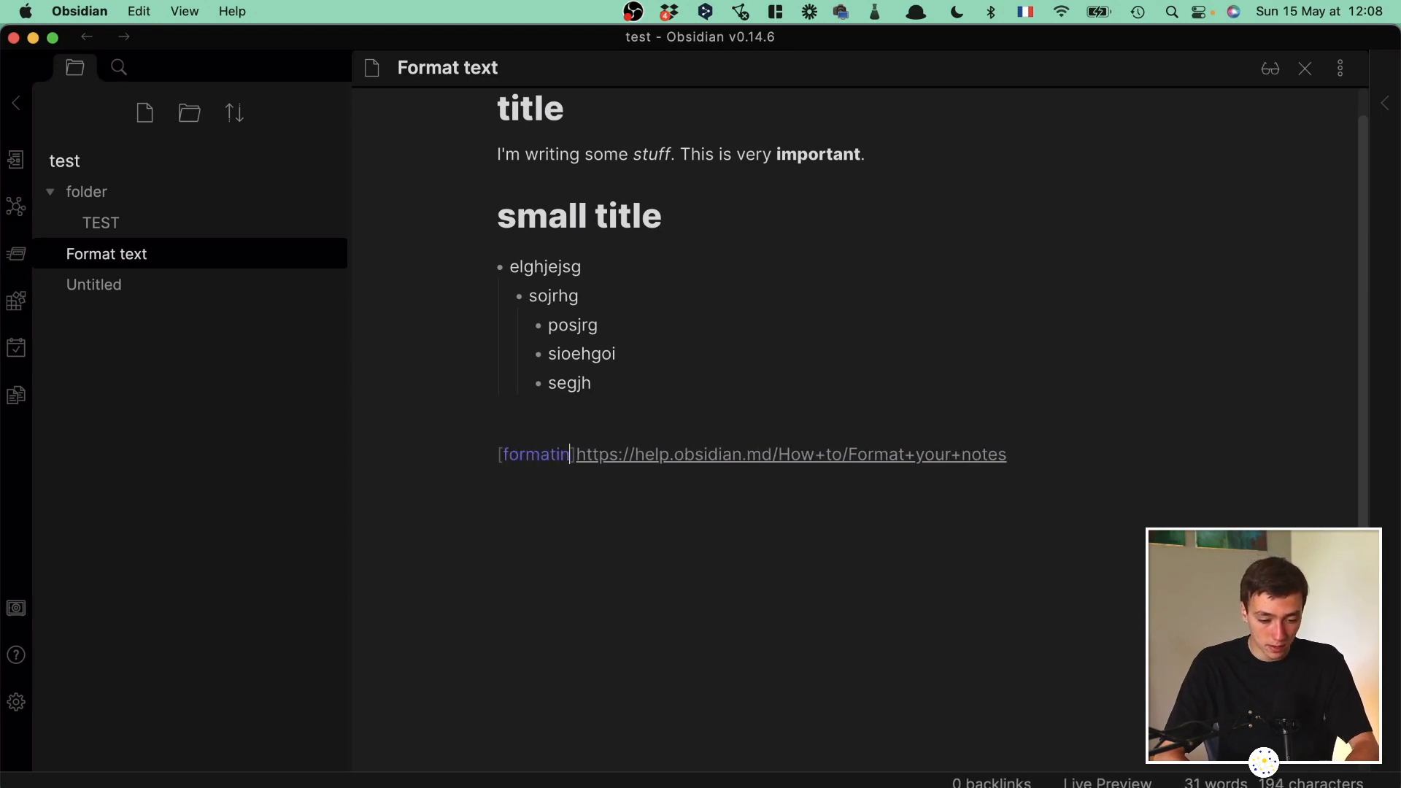
{"action": "type", "text": "g("}
{"action": "left_click", "coordinate": [1044, 455]}
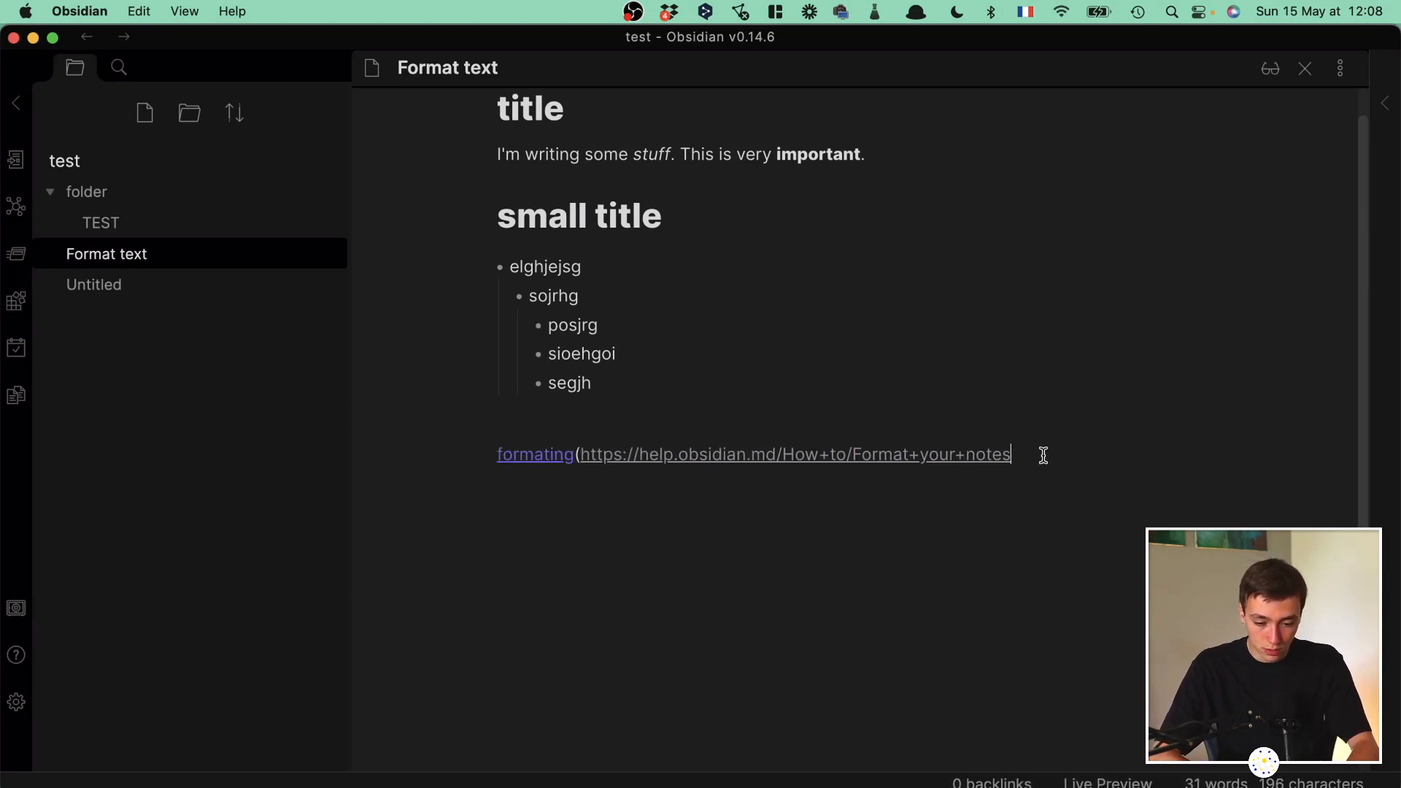
{"action": "type", "text": ")"}
{"action": "left_click", "coordinate": [901, 391]}
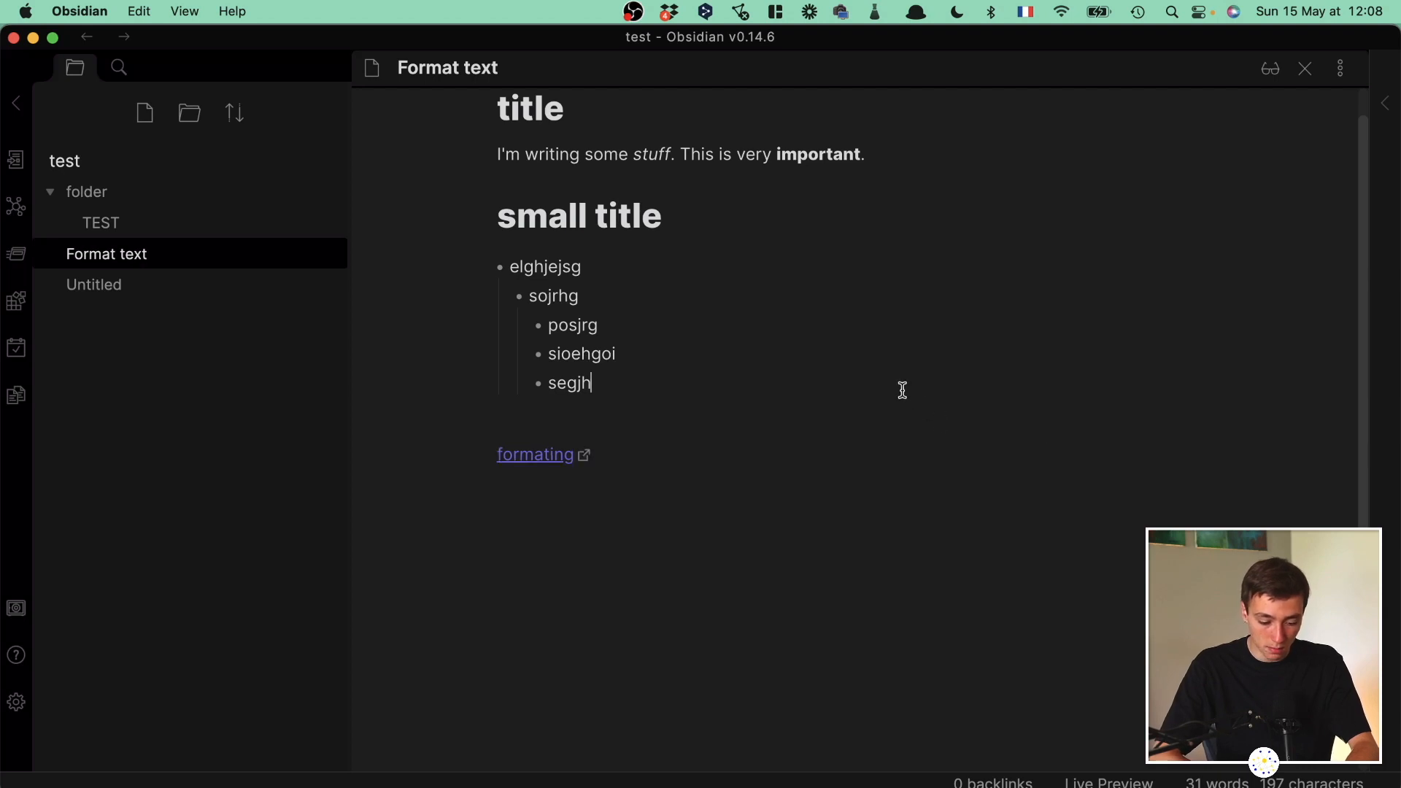
{"action": "key", "text": "super+e"}
{"action": "key", "text": "super+e"}
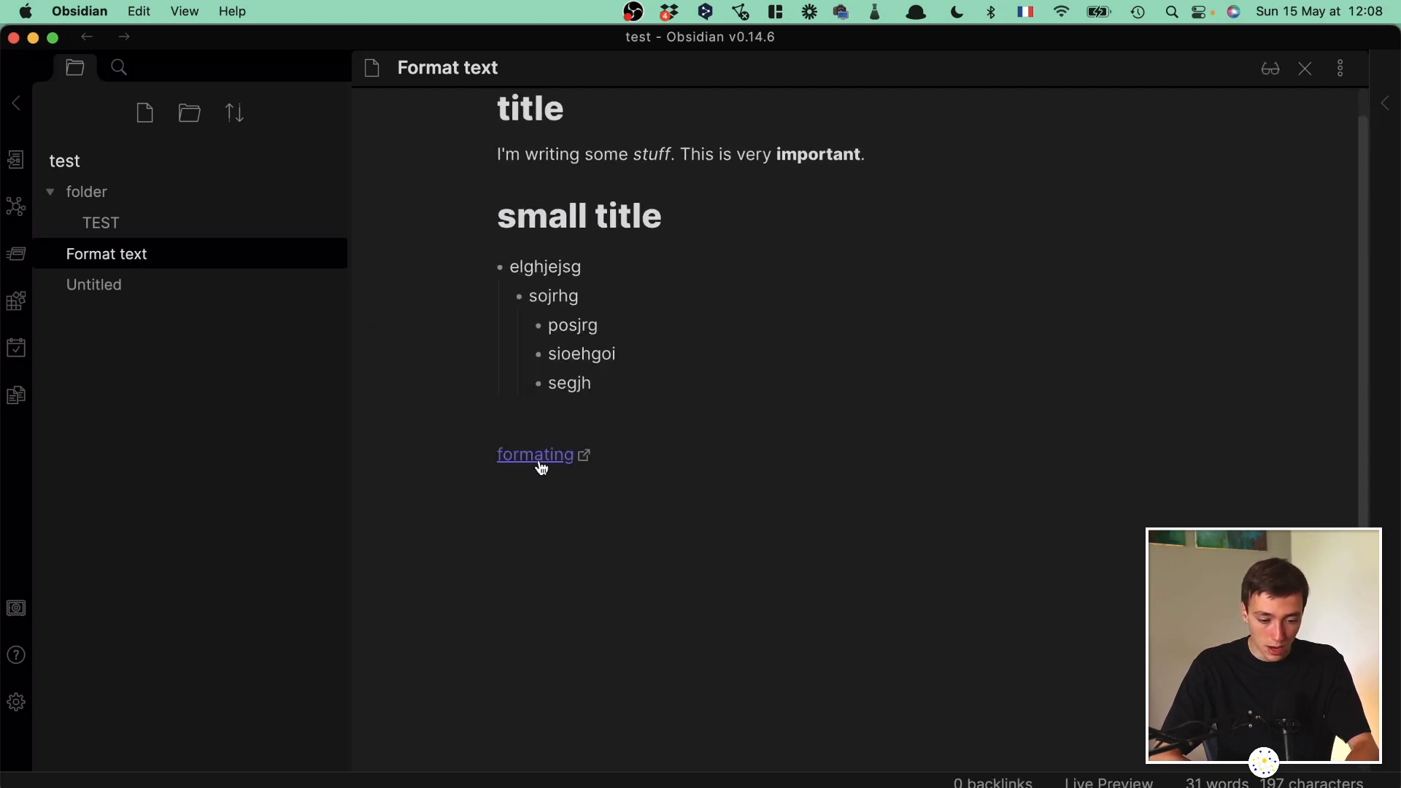
Prefix the "formating" link with an exclamation mark to try it as an embed, and check its rendered result.
{"action": "left_click", "coordinate": [566, 476]}
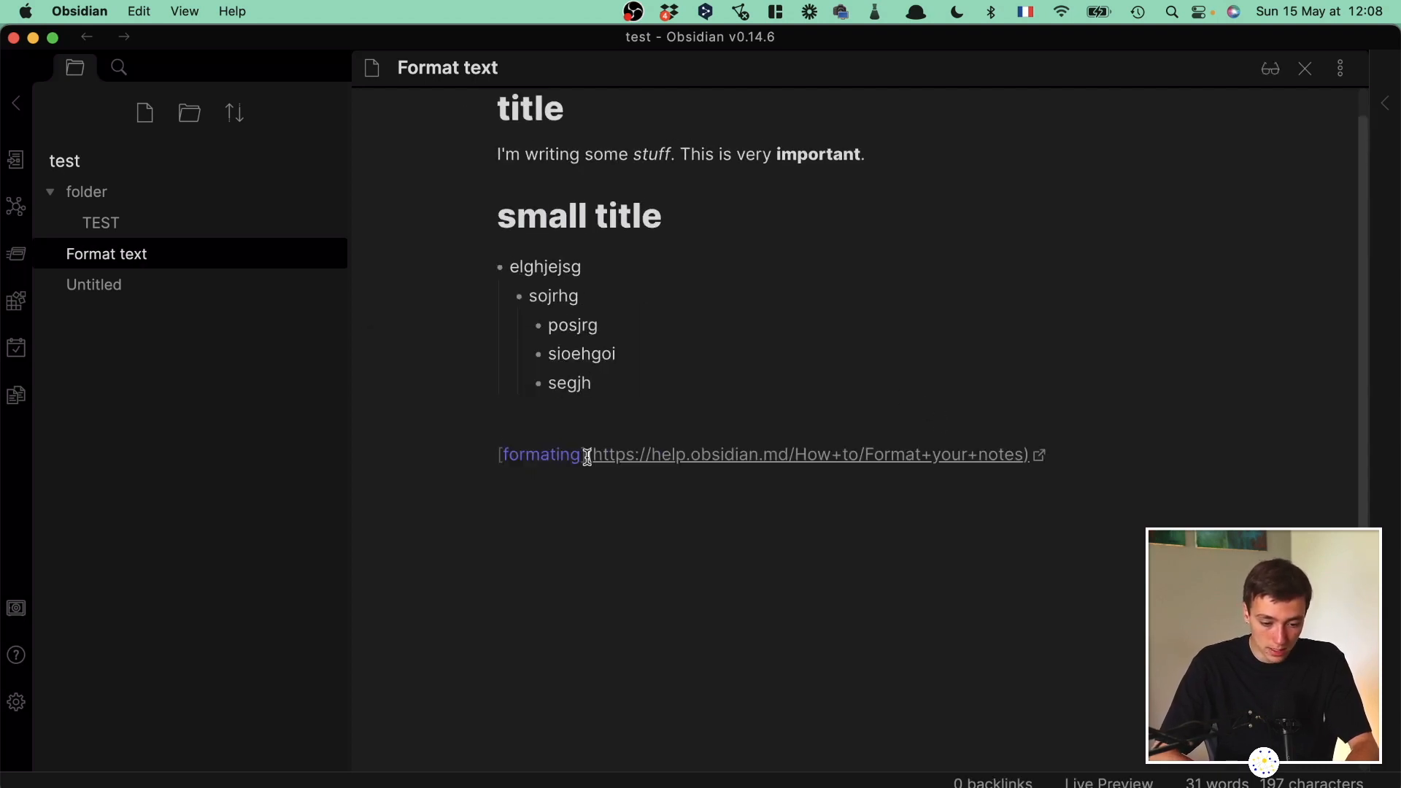
{"action": "left_click_drag", "start_coordinate": [588, 456], "coordinate": [1051, 455]}
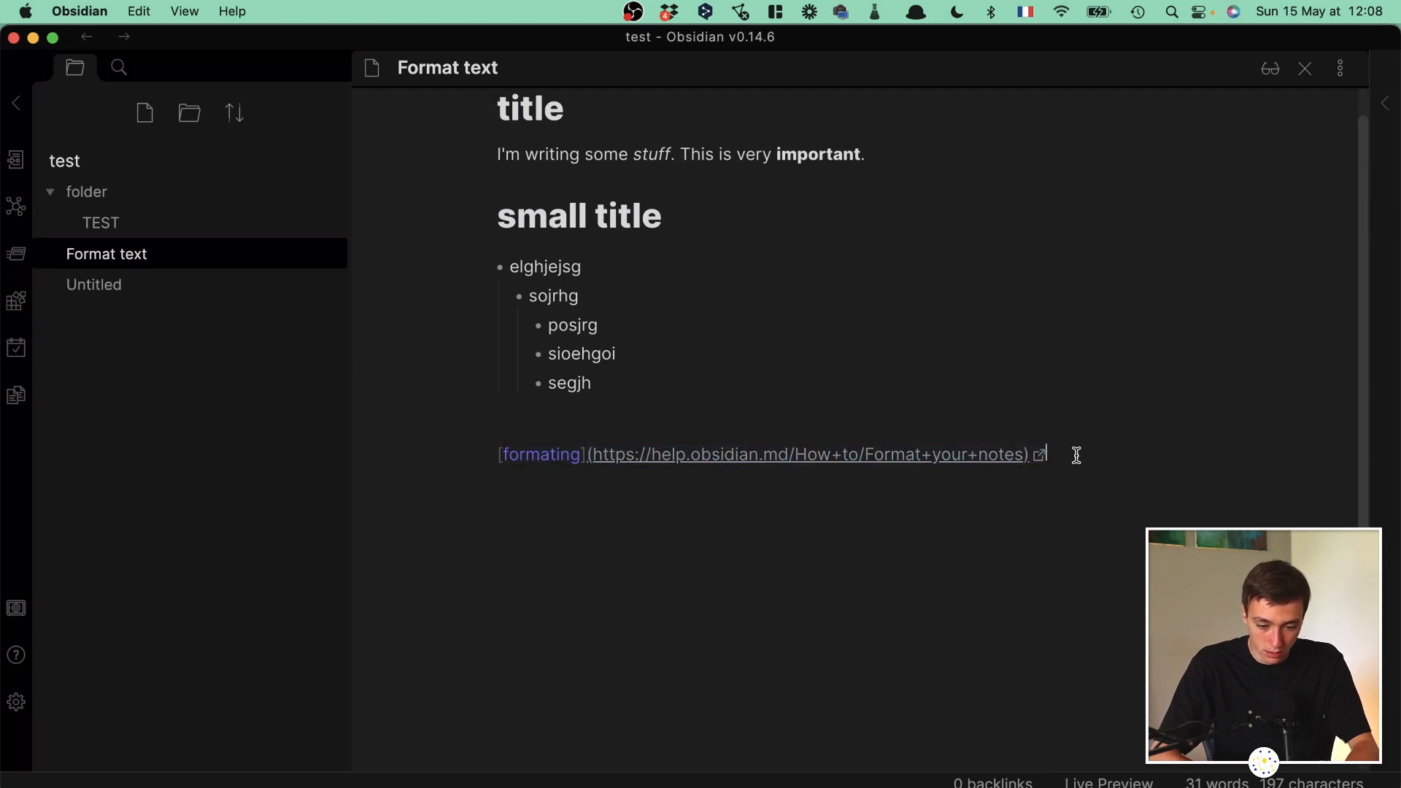
{"action": "left_click", "coordinate": [498, 454]}
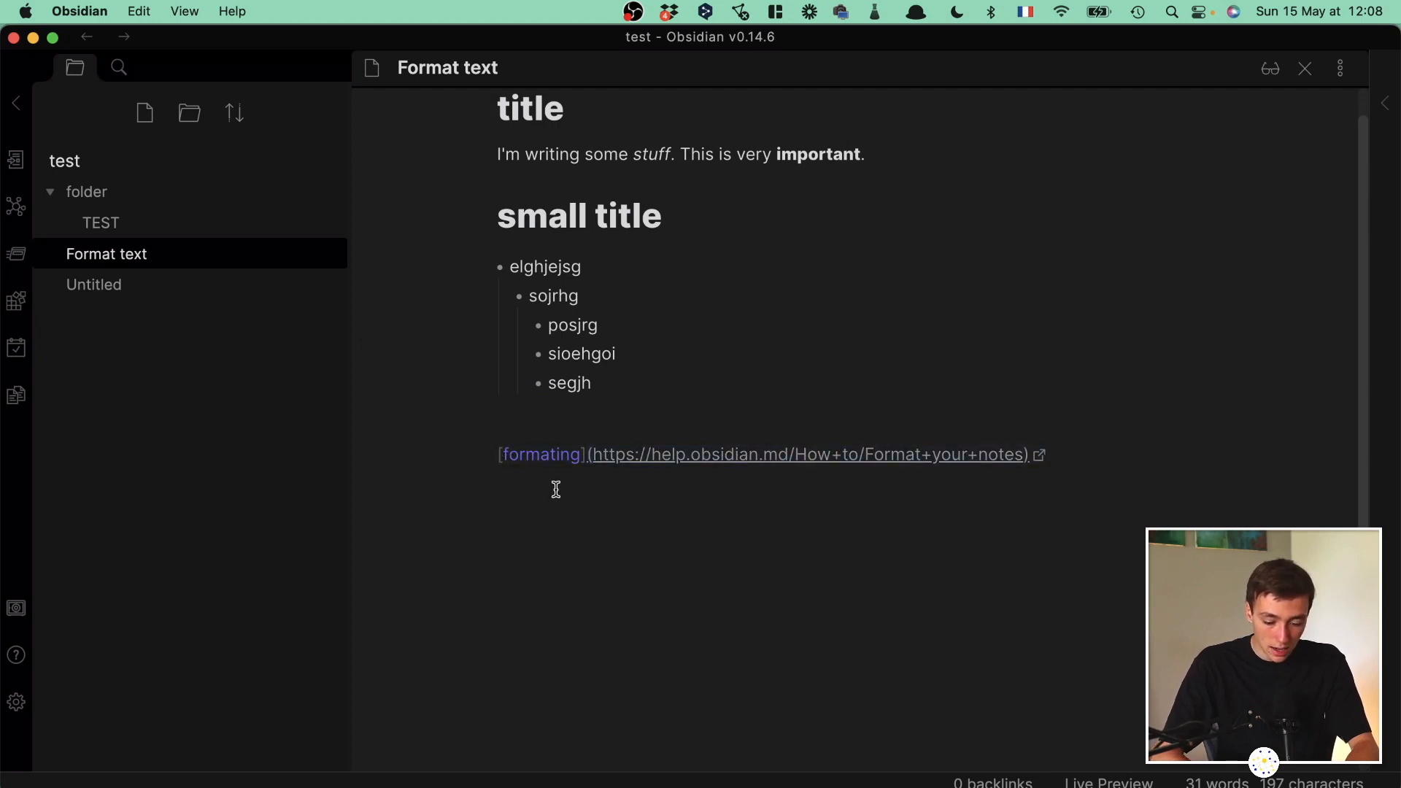
{"action": "type", "text": "!"}
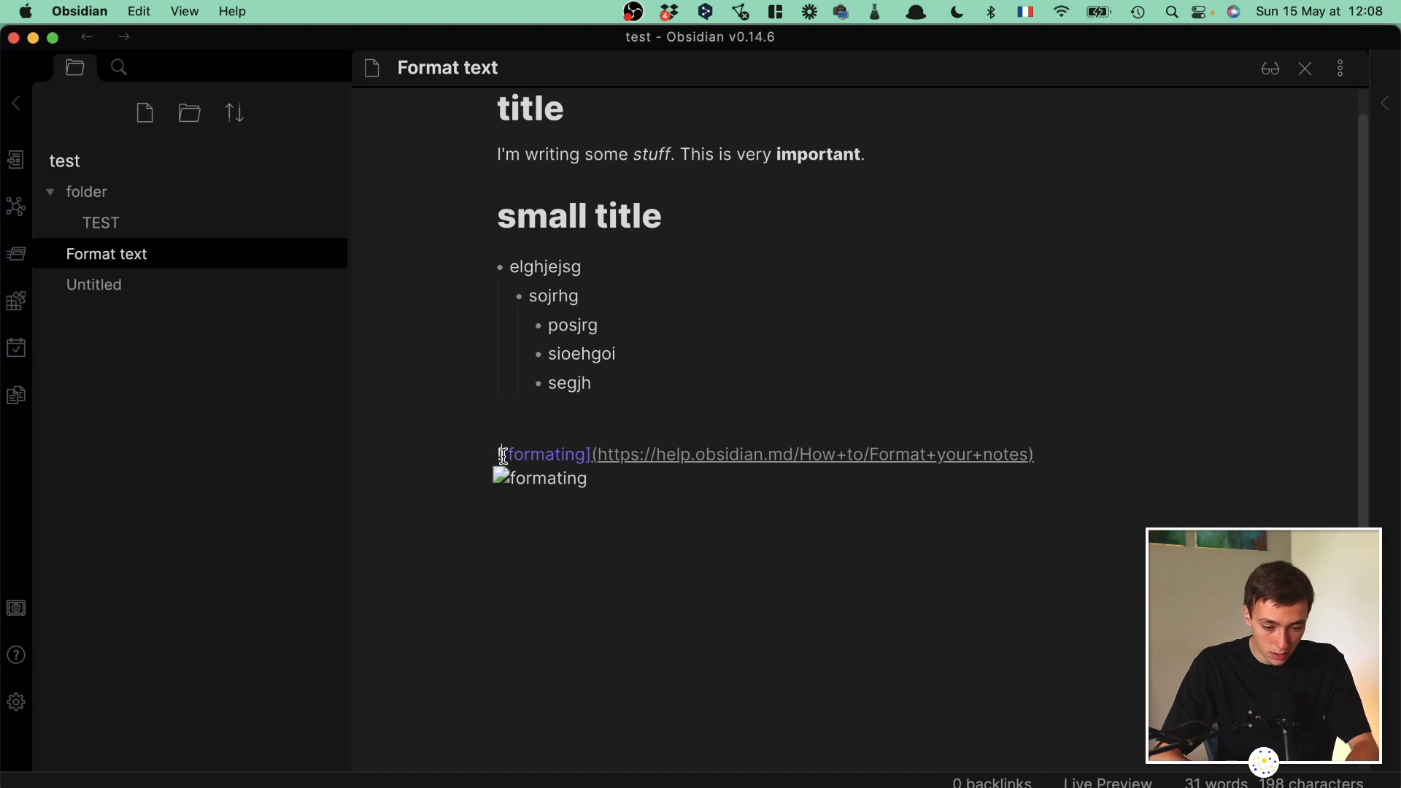
{"action": "left_click", "coordinate": [511, 429]}
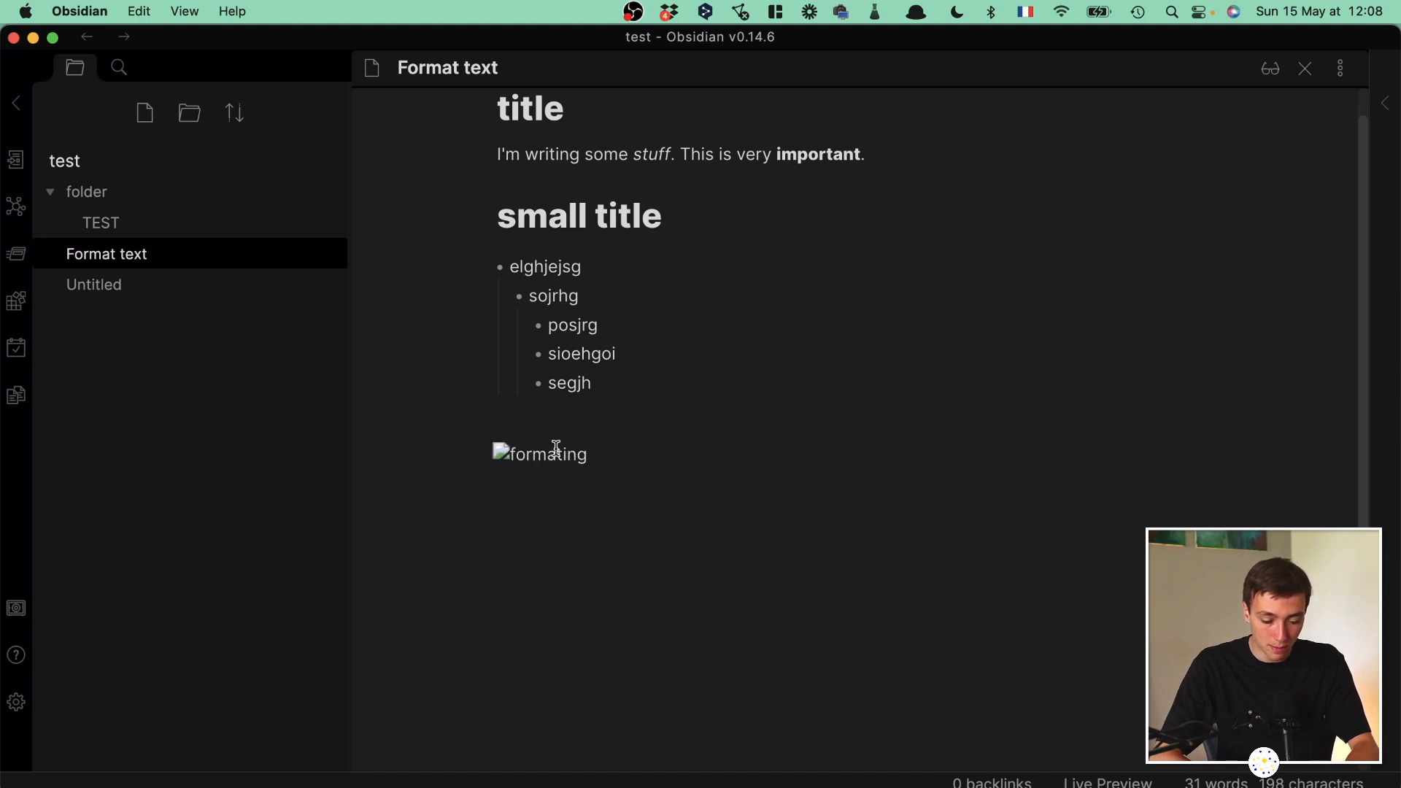
{"action": "left_click", "coordinate": [534, 451]}
{"action": "left_click", "coordinate": [505, 453]}
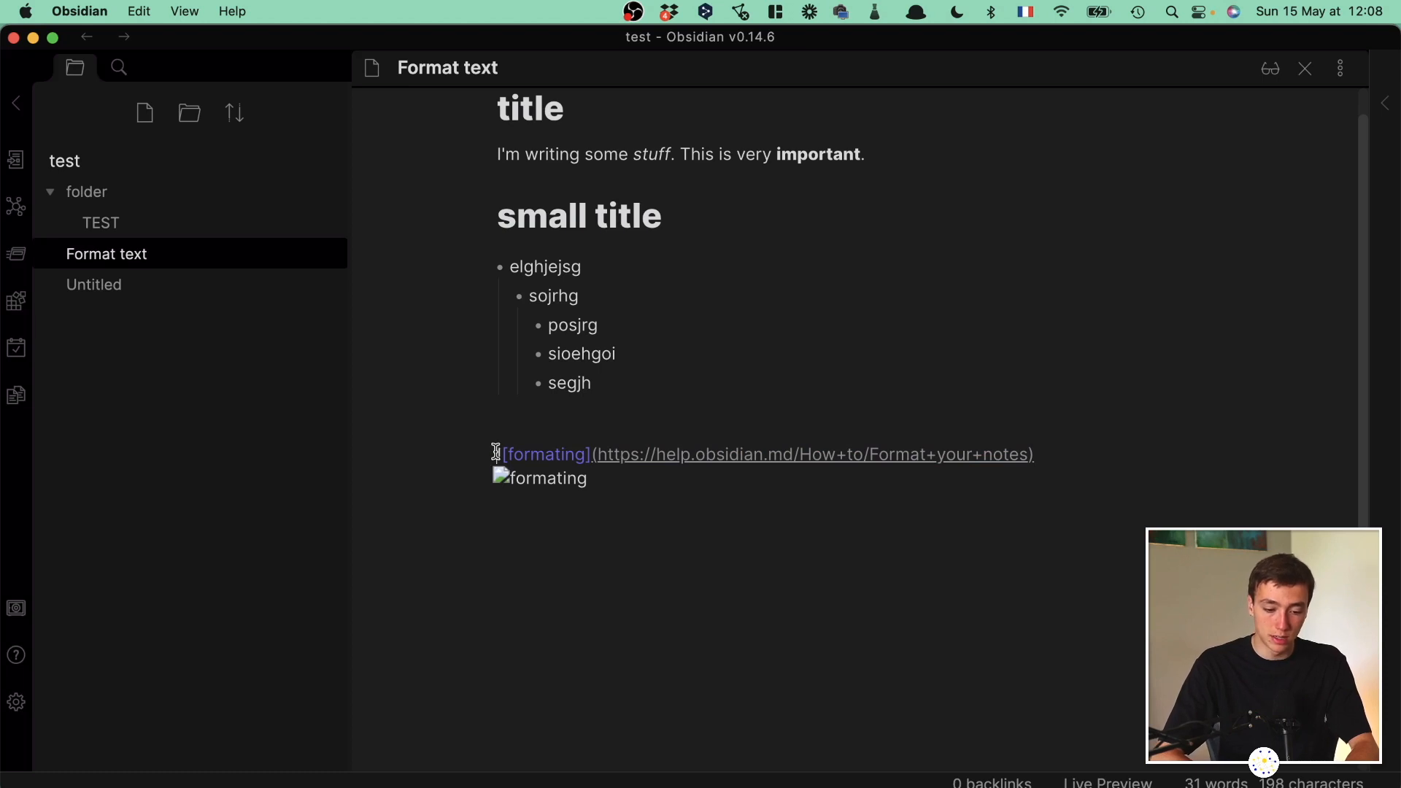
Replace the "formating" line below the list with an internal link to the TEST note.
{"action": "left_click_drag", "start_coordinate": [495, 453], "coordinate": [442, 464]}
{"action": "left_click", "coordinate": [1070, 457]}
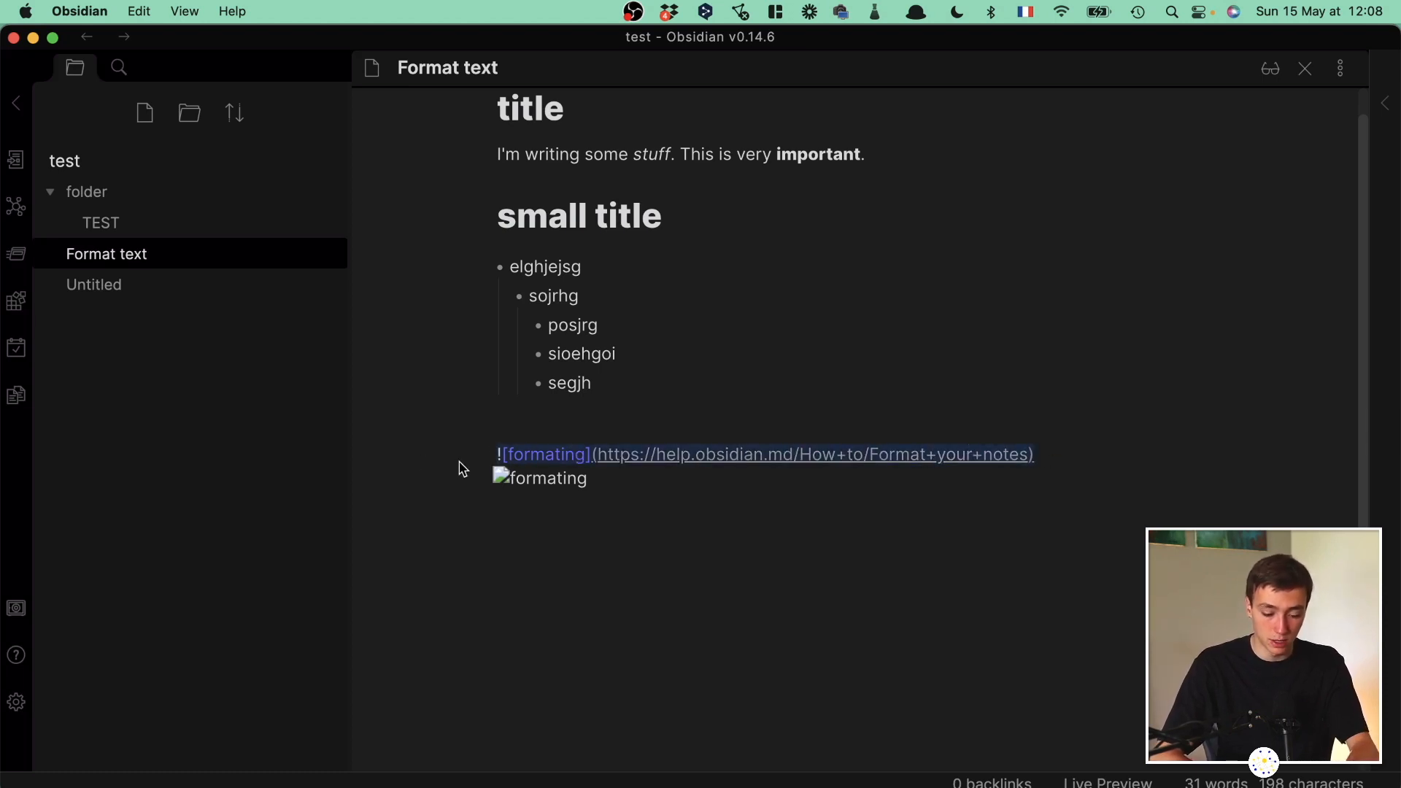
{"action": "key", "text": "BackSpace"}
{"action": "type", "text": "[["}
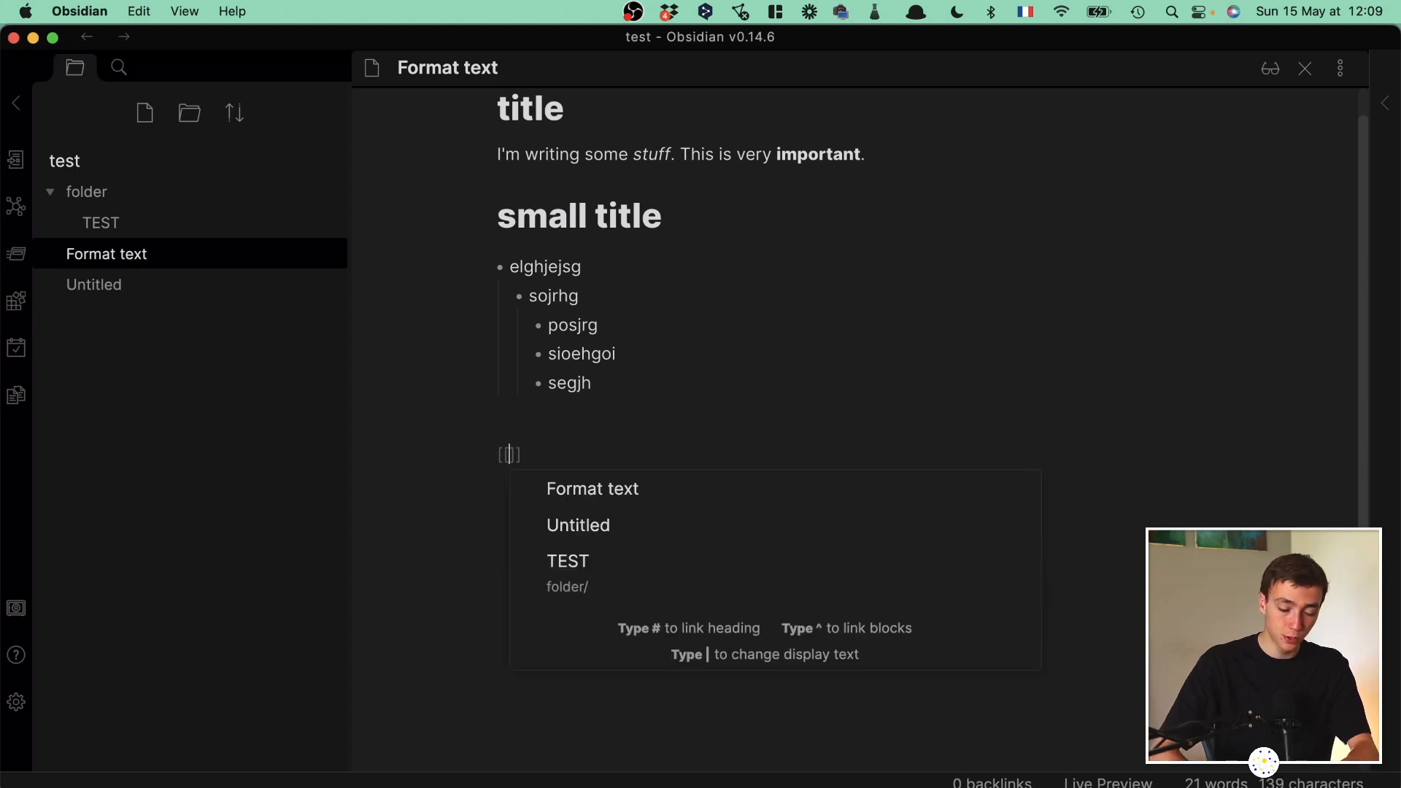
{"action": "key", "text": "Down"}
{"action": "key", "text": "Return"}
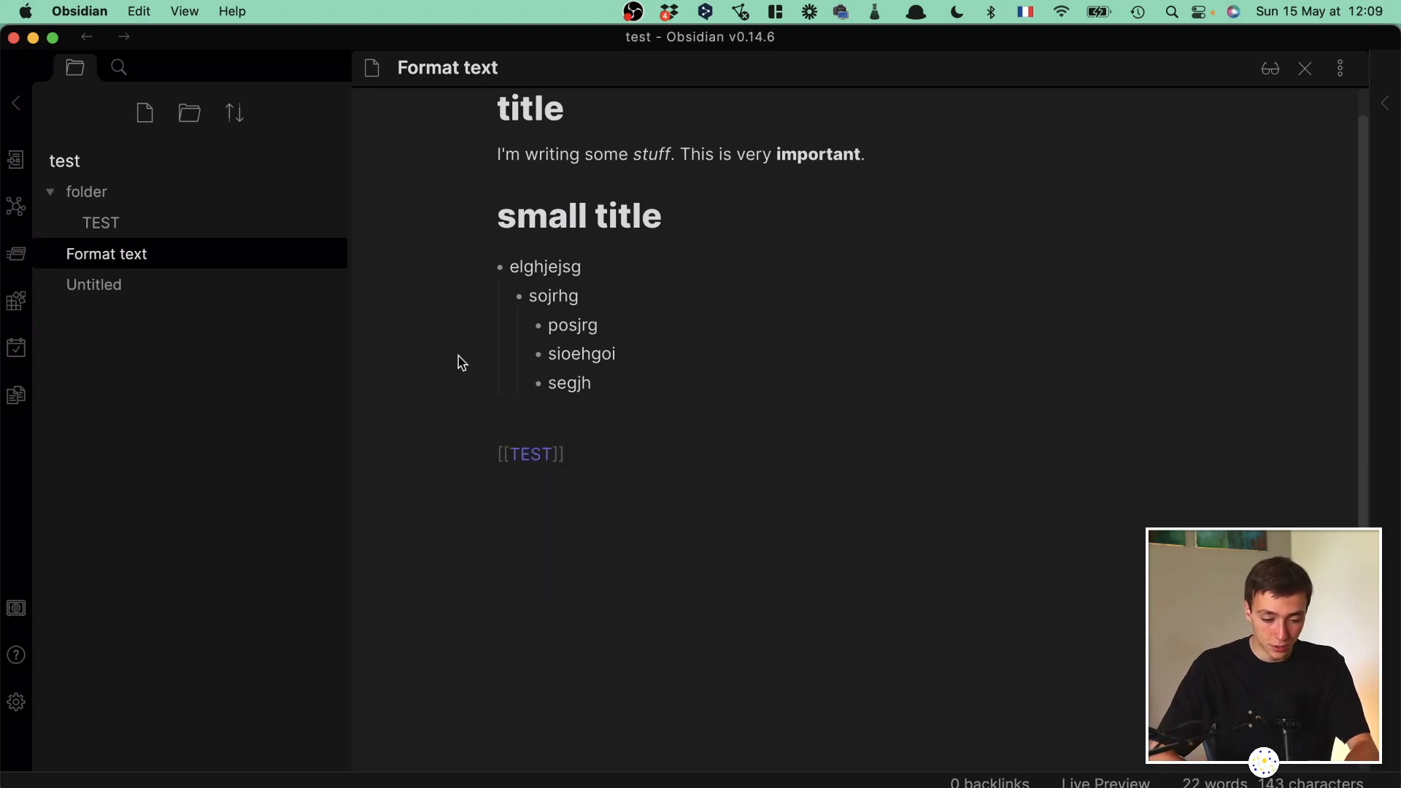
Try embedding the TEST note's content by prefixing its link with an exclamation mark, and revert it to a plain link.
{"action": "type", "text": "!"}
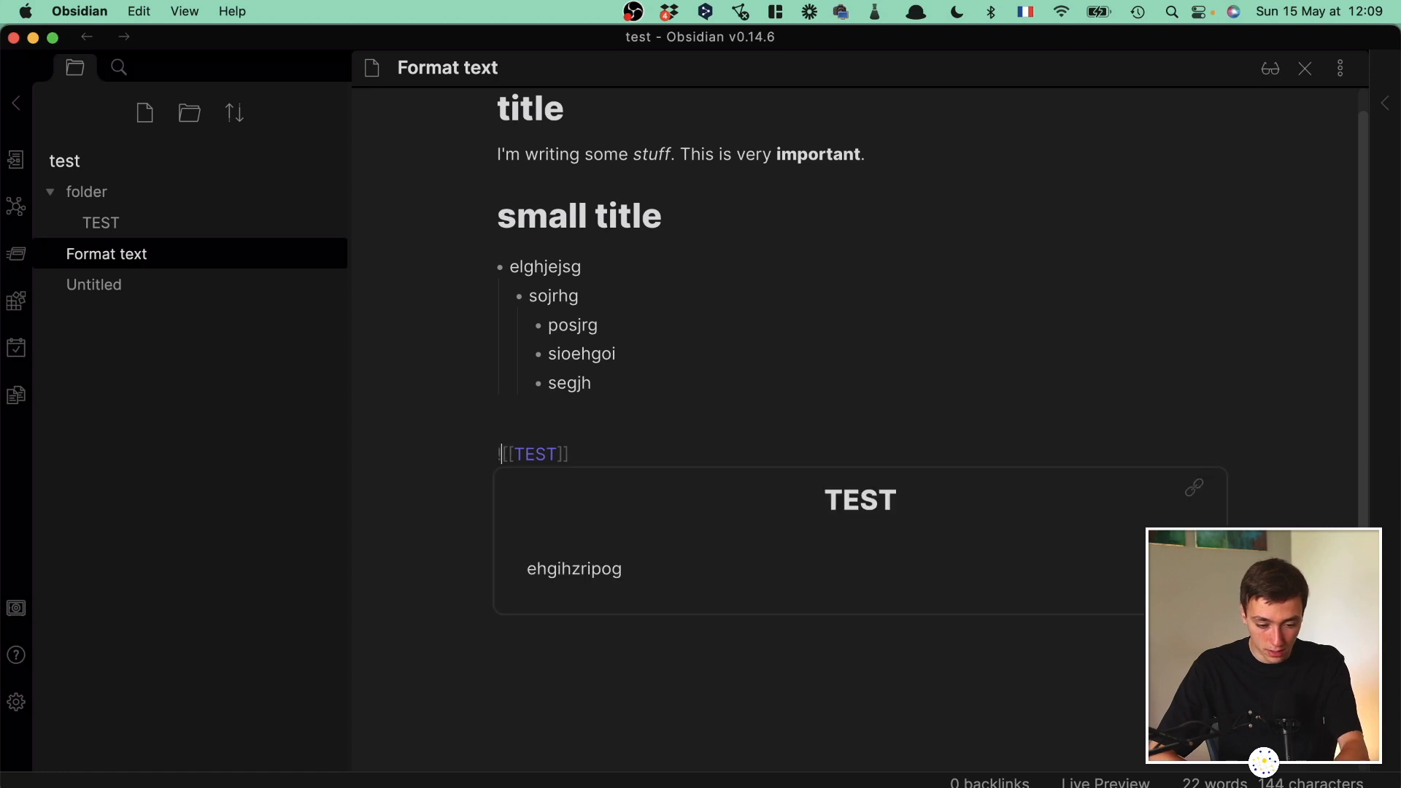
{"action": "left_click", "coordinate": [516, 438]}
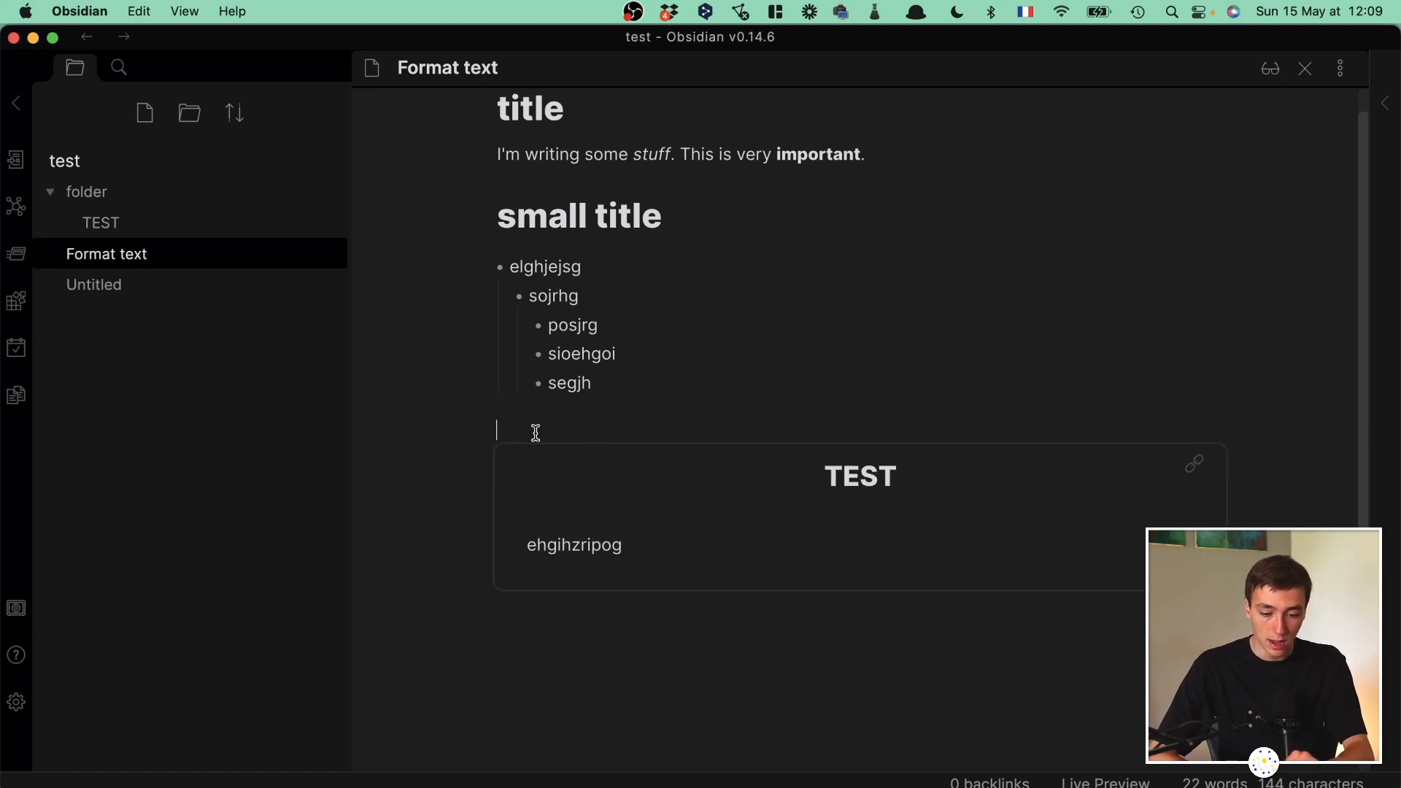
{"action": "key", "text": "Down"}
{"action": "key", "text": "BackSpace"}
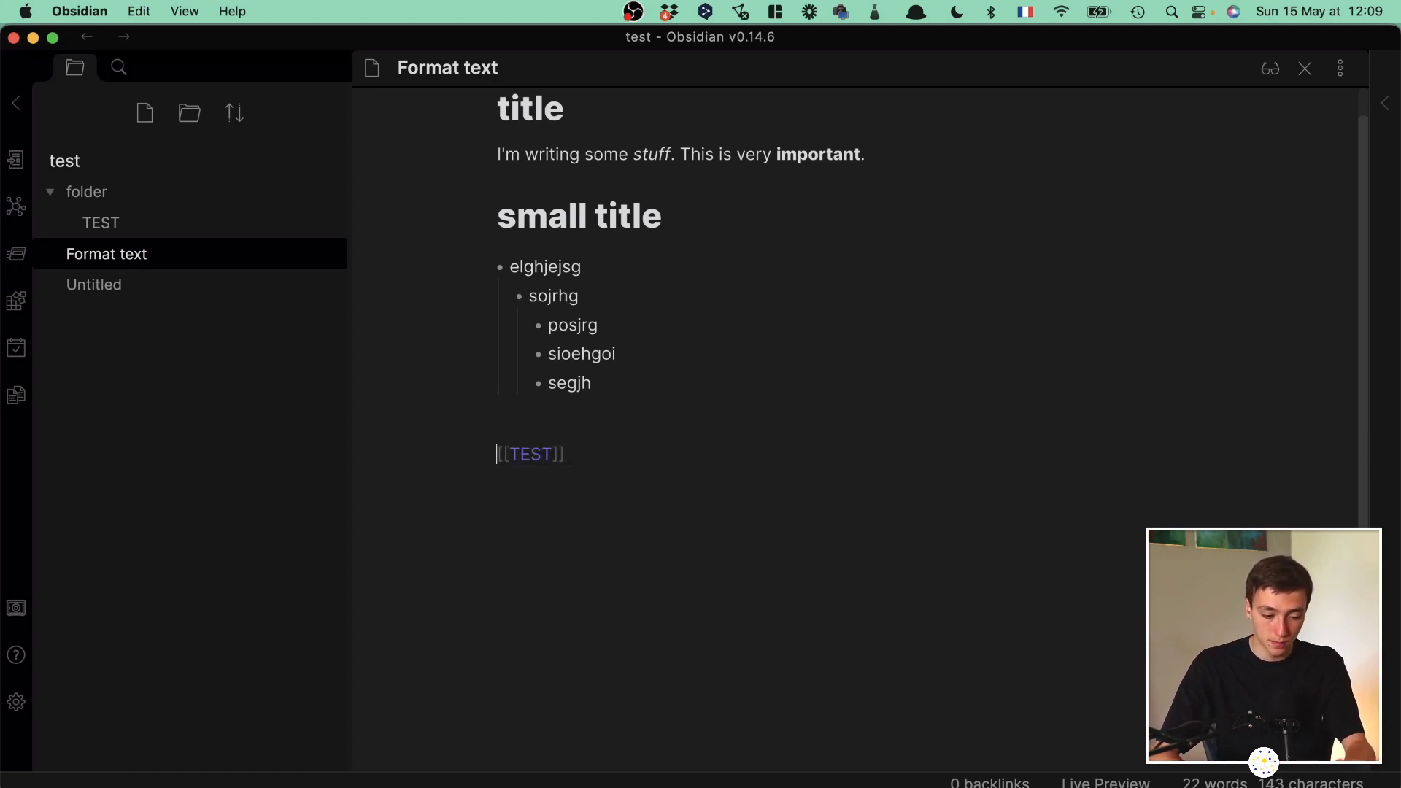
{"action": "left_click", "coordinate": [761, 394]}
{"action": "left_click_drag", "start_coordinate": [762, 437], "coordinate": [674, 295]}
{"action": "left_click", "coordinate": [672, 290]}
{"action": "scroll", "coordinate": [668, 289], "scroll_direction": "up", "scroll_amount": 1}
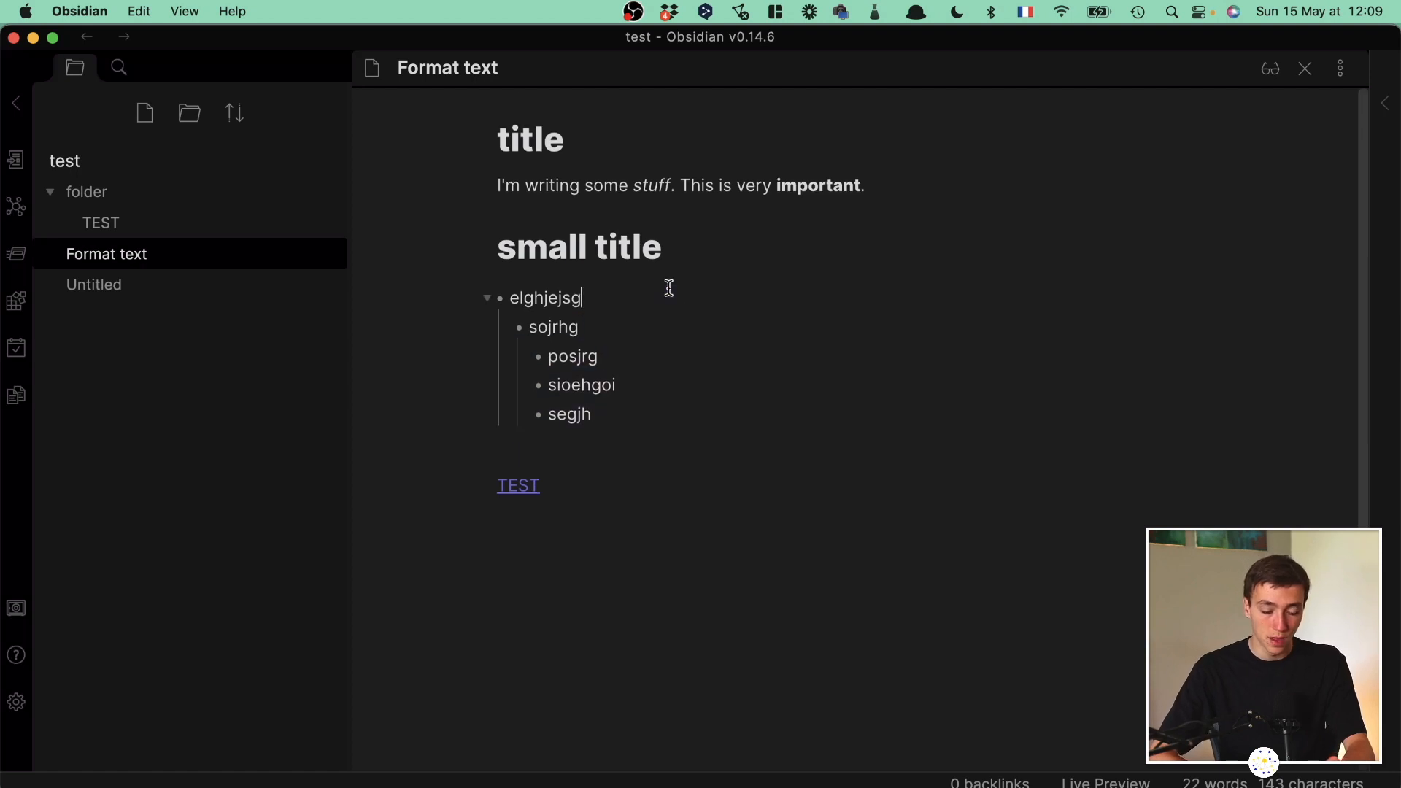
{"action": "left_click_drag", "start_coordinate": [611, 467], "coordinate": [445, 98]}
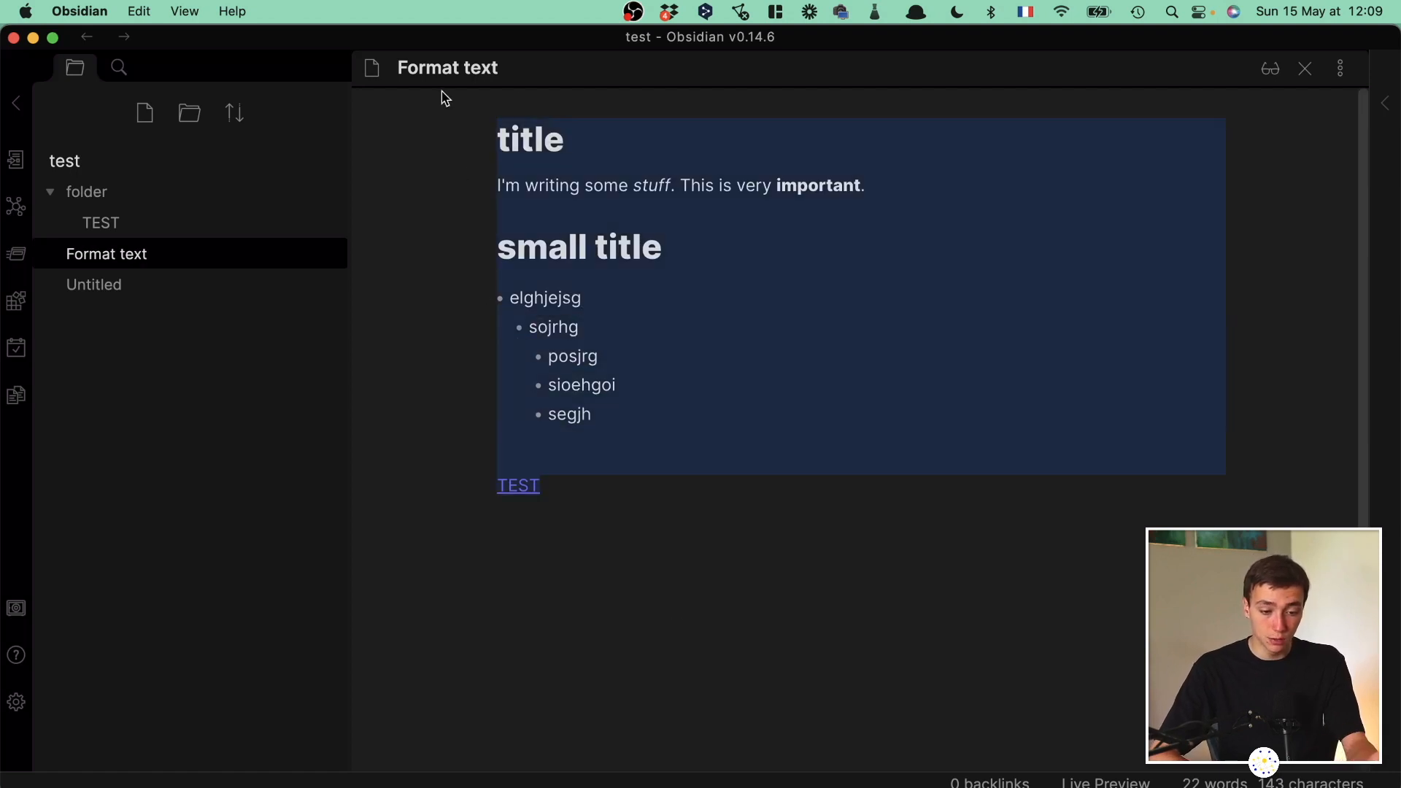
Open the Untitled note, review its "Shortcuts to learn first" list, and try the command palette shortcut listed first.
{"action": "left_click", "coordinate": [183, 283]}
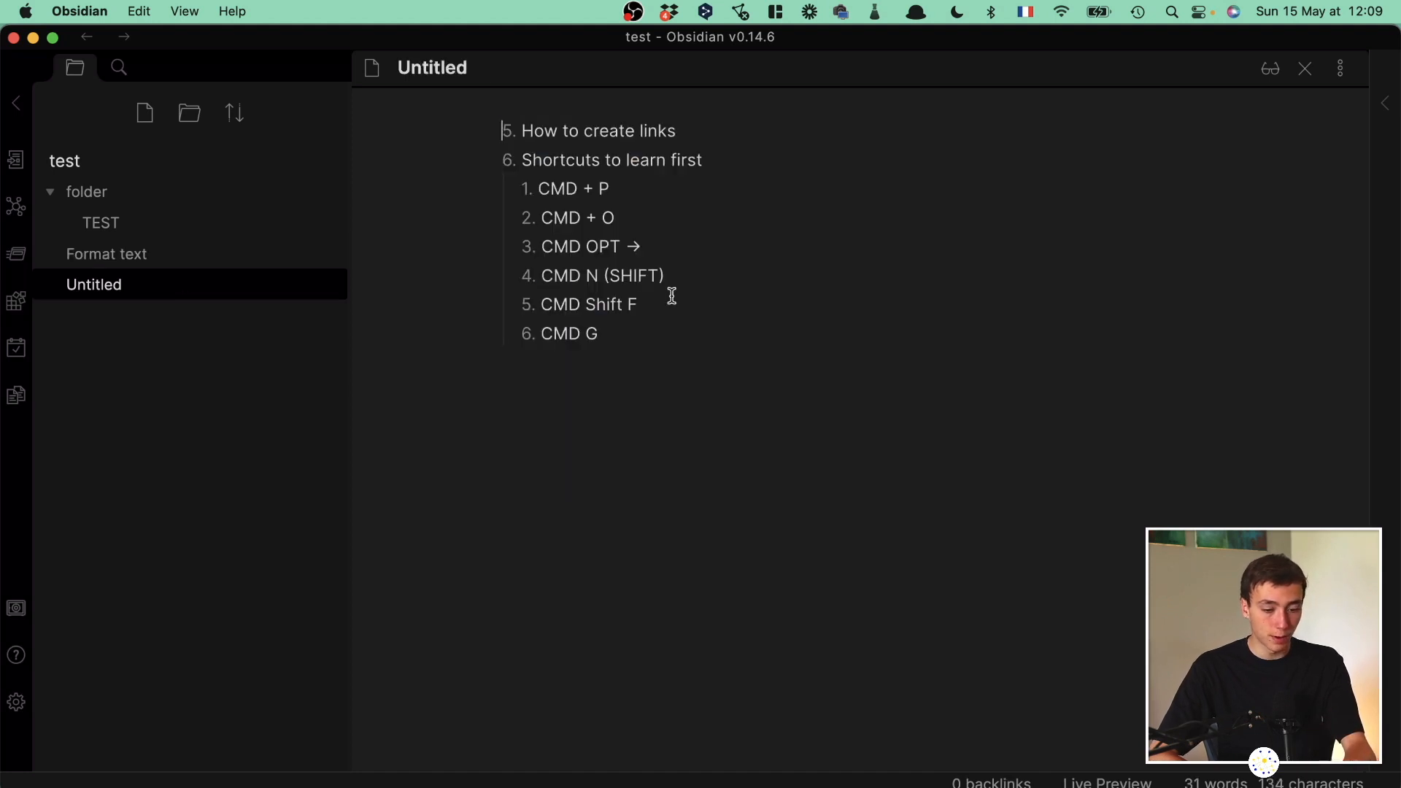
{"action": "left_click_drag", "start_coordinate": [673, 357], "coordinate": [470, 160]}
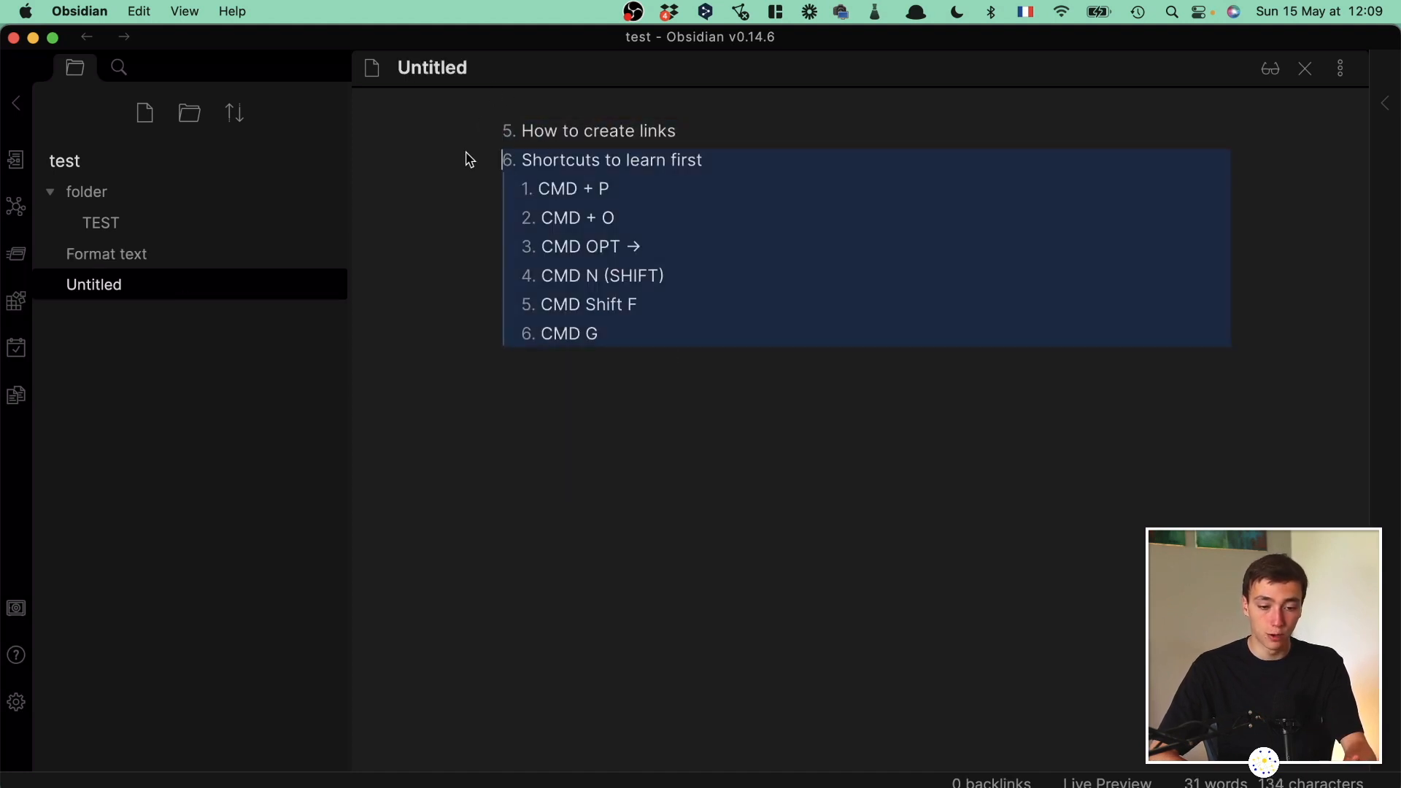
{"action": "left_click", "coordinate": [683, 297]}
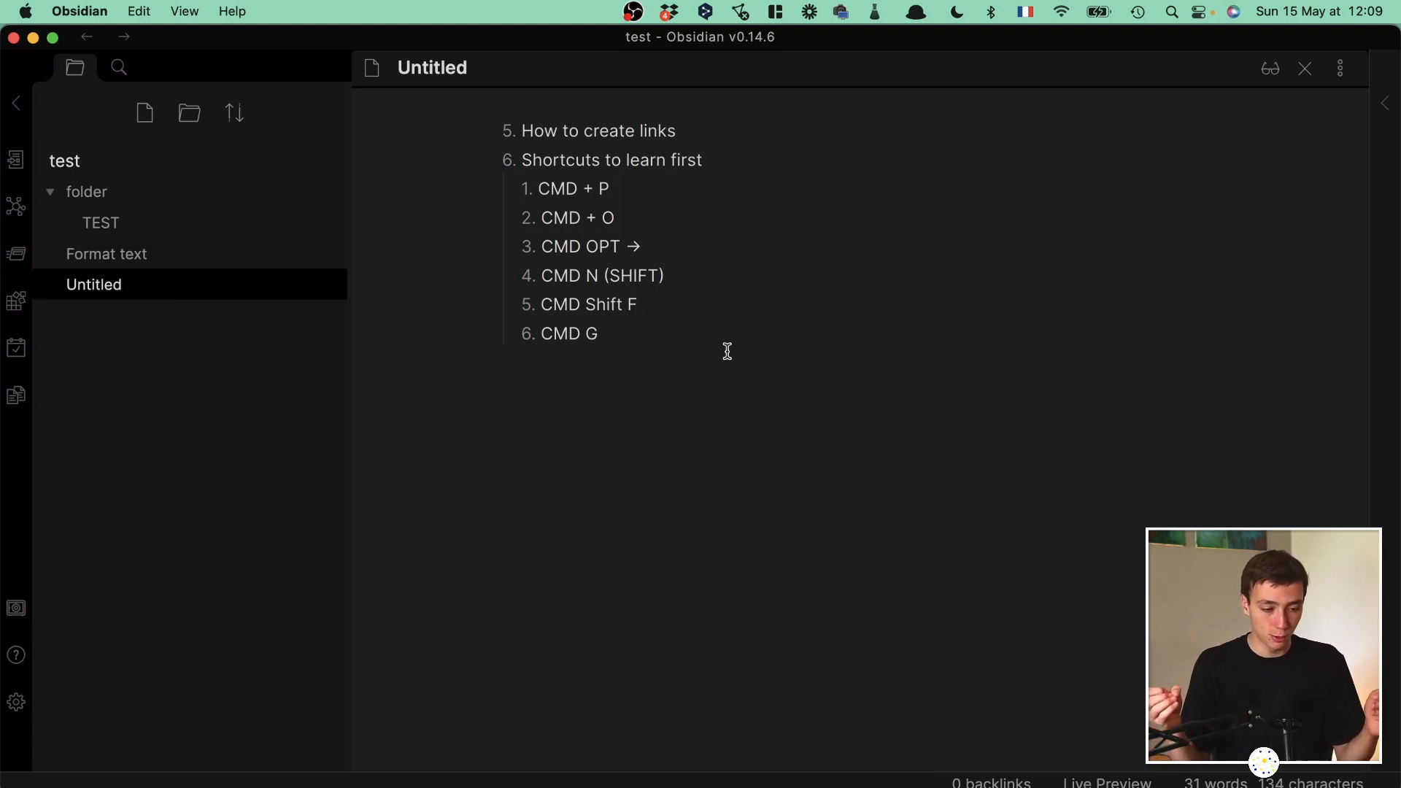
{"action": "triple_click", "coordinate": [604, 204]}
{"action": "triple_click", "coordinate": [640, 189]}
{"action": "left_click", "coordinate": [669, 188]}
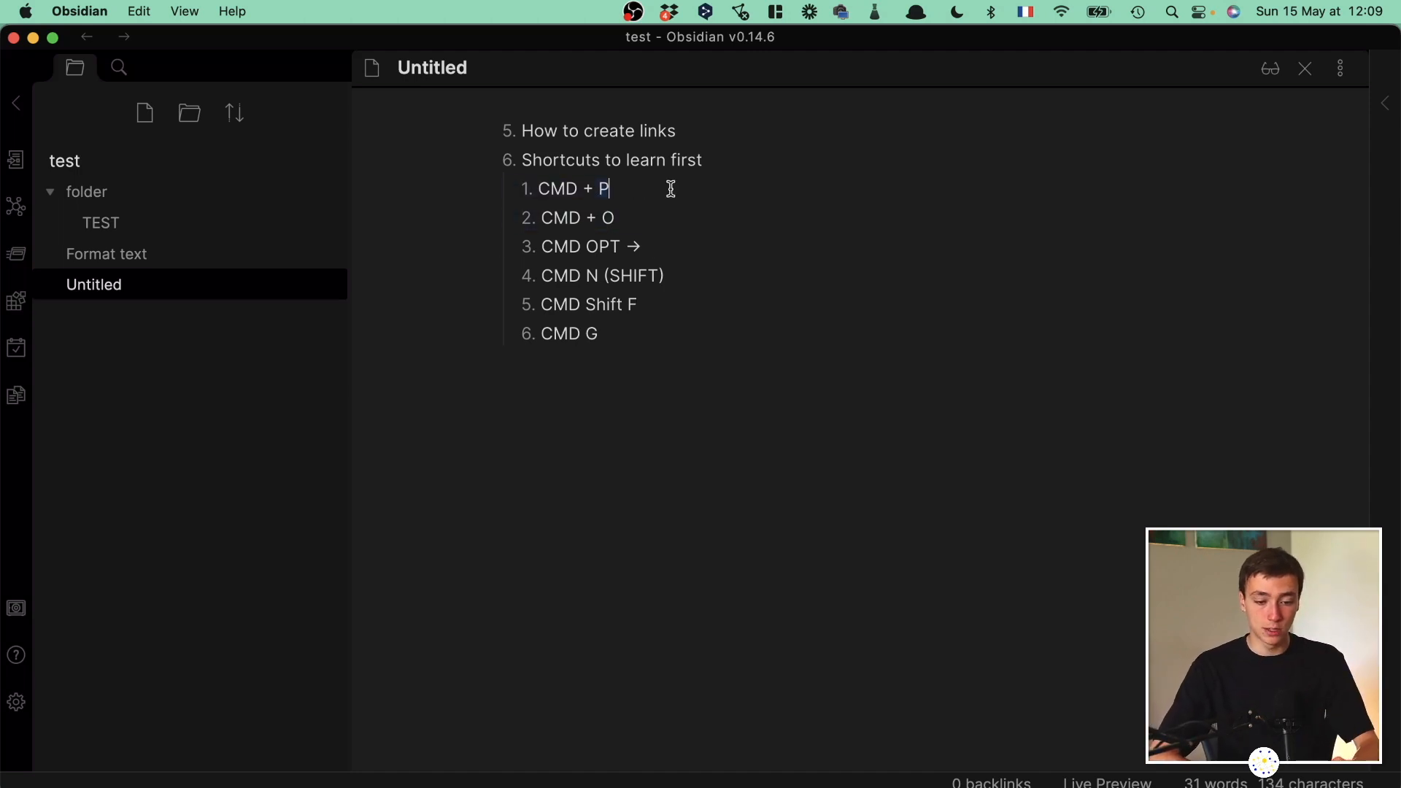
{"action": "key", "text": "super+p"}
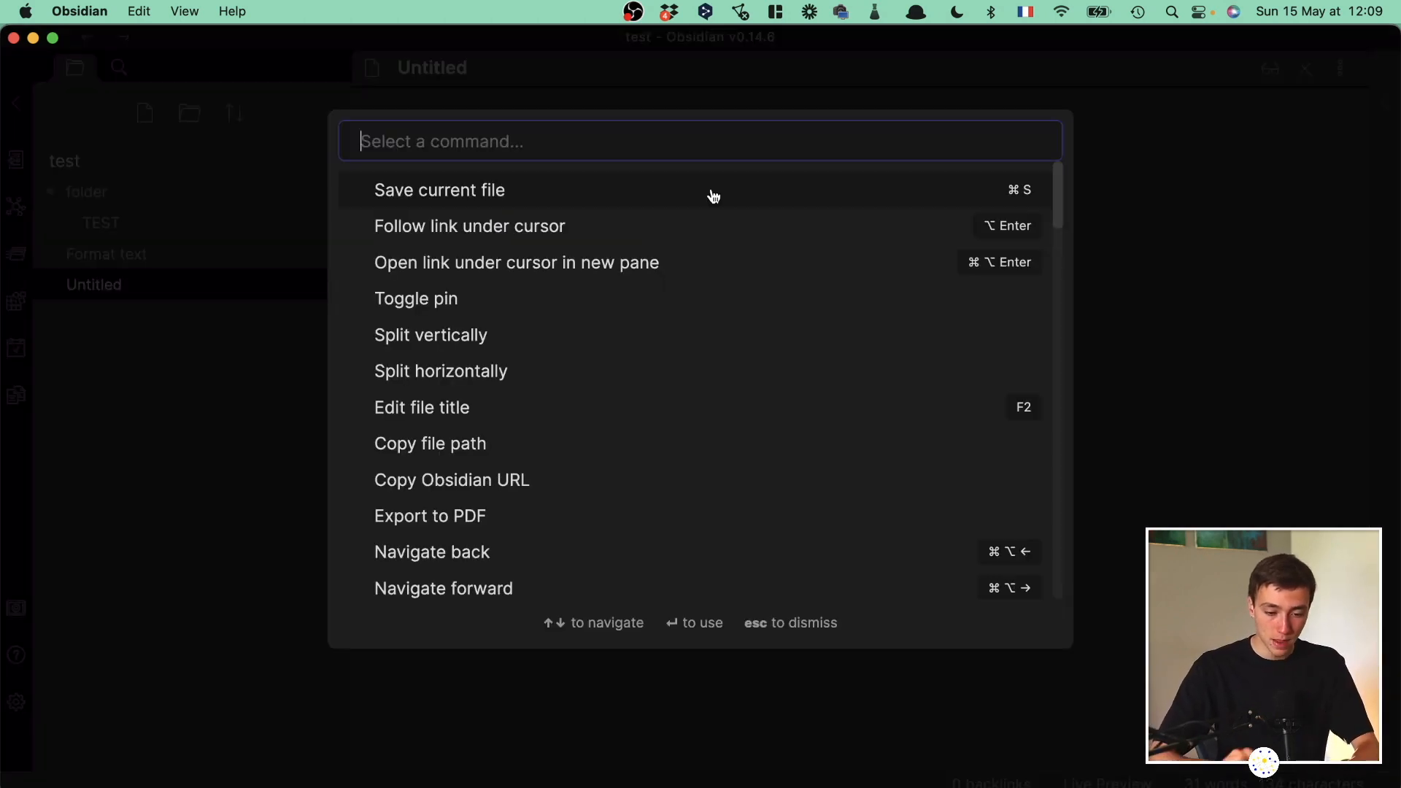
{"action": "key", "text": "Escape"}
Browse the Hotkeys list in the settings and close the settings.
{"action": "key", "text": "super+comma"}
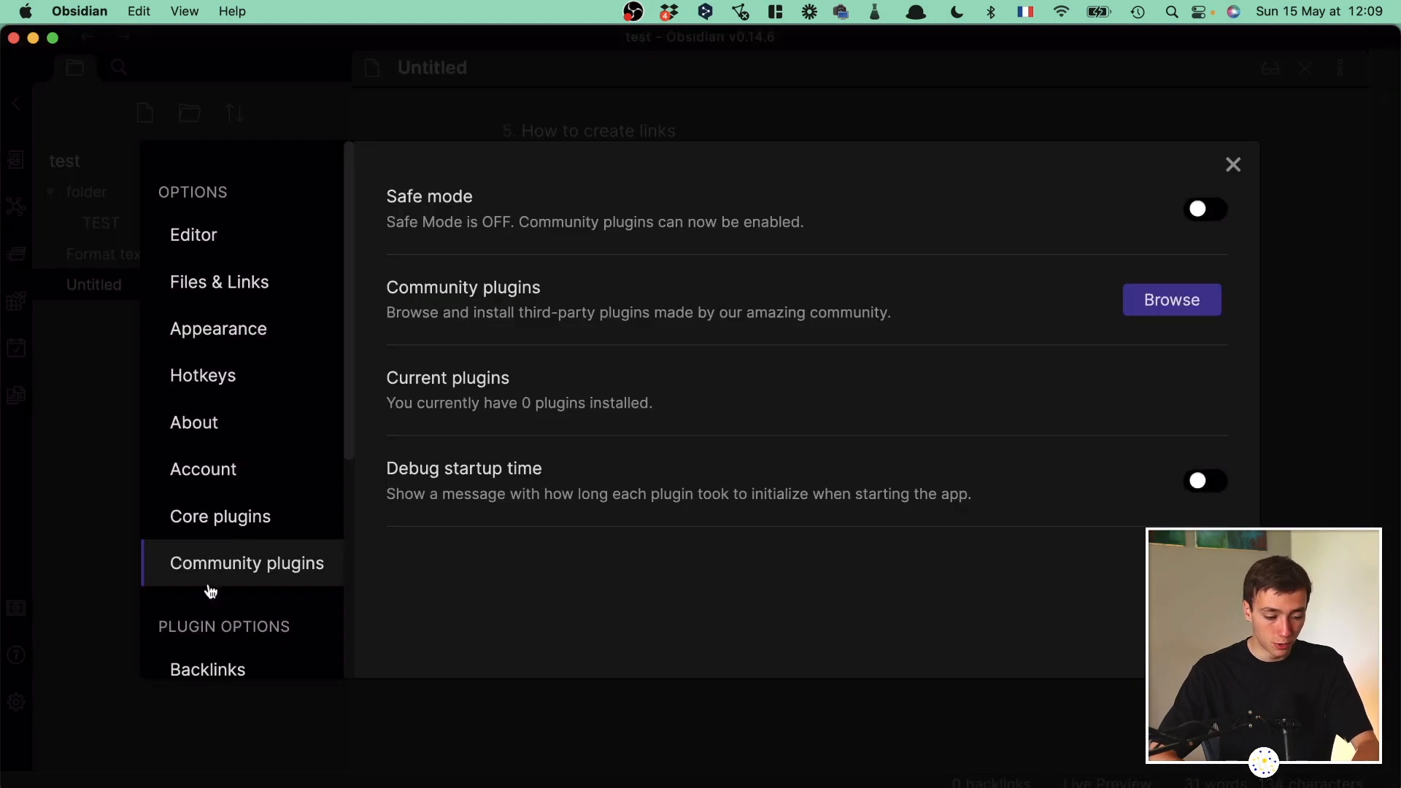
{"action": "key", "text": "Escape"}
{"action": "left_click", "coordinate": [15, 702]}
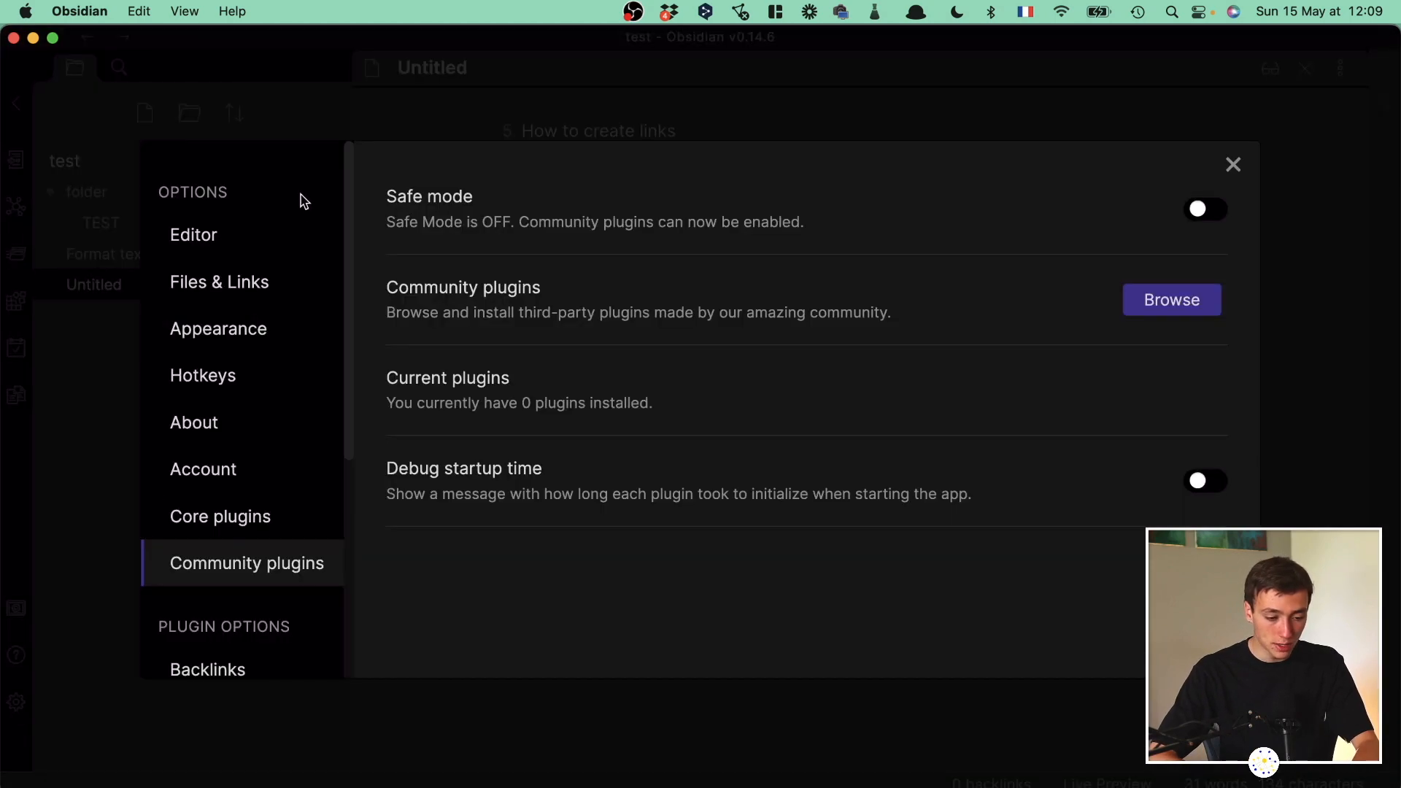
{"action": "left_click", "coordinate": [234, 375]}
{"action": "scroll", "coordinate": [570, 350], "scroll_direction": "down", "scroll_amount": 10}
{"action": "scroll", "coordinate": [571, 350], "scroll_direction": "up", "scroll_amount": 10}
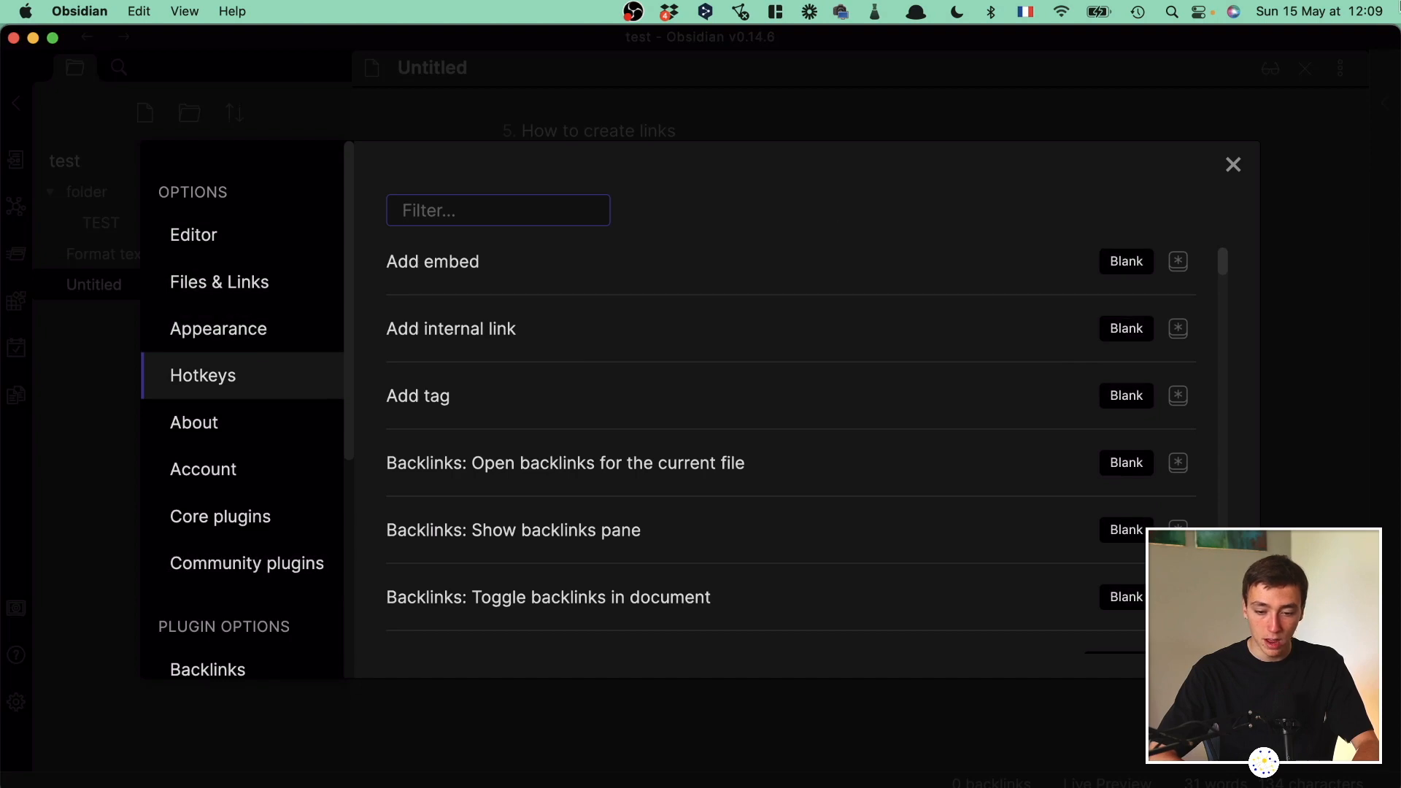
{"action": "left_click", "coordinate": [1232, 167]}
Open the command palette and look through its available commands.
{"action": "key", "text": "super+p"}
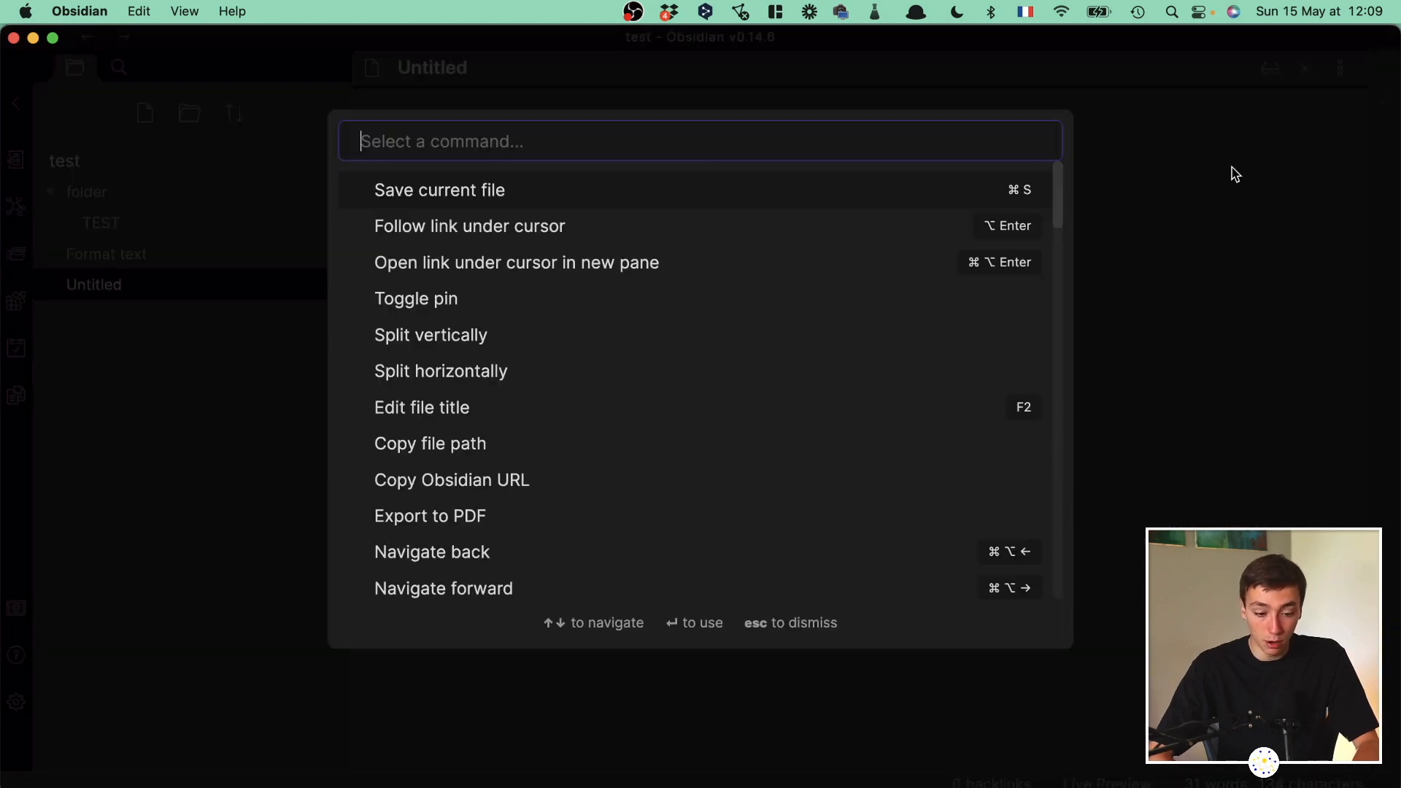
{"action": "scroll", "coordinate": [815, 221], "scroll_direction": "down", "scroll_amount": 3}
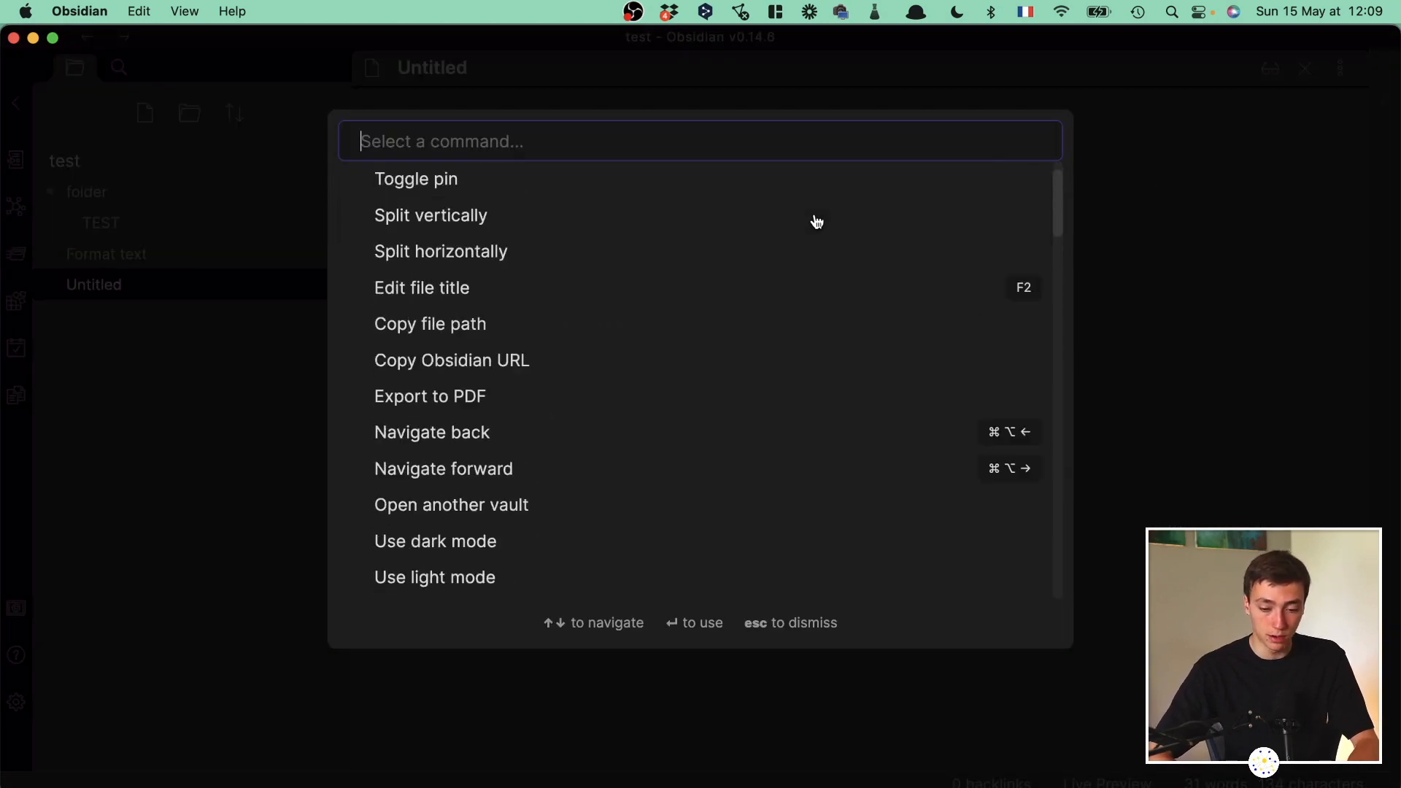
{"action": "scroll", "coordinate": [816, 221], "scroll_direction": "up", "scroll_amount": 3}
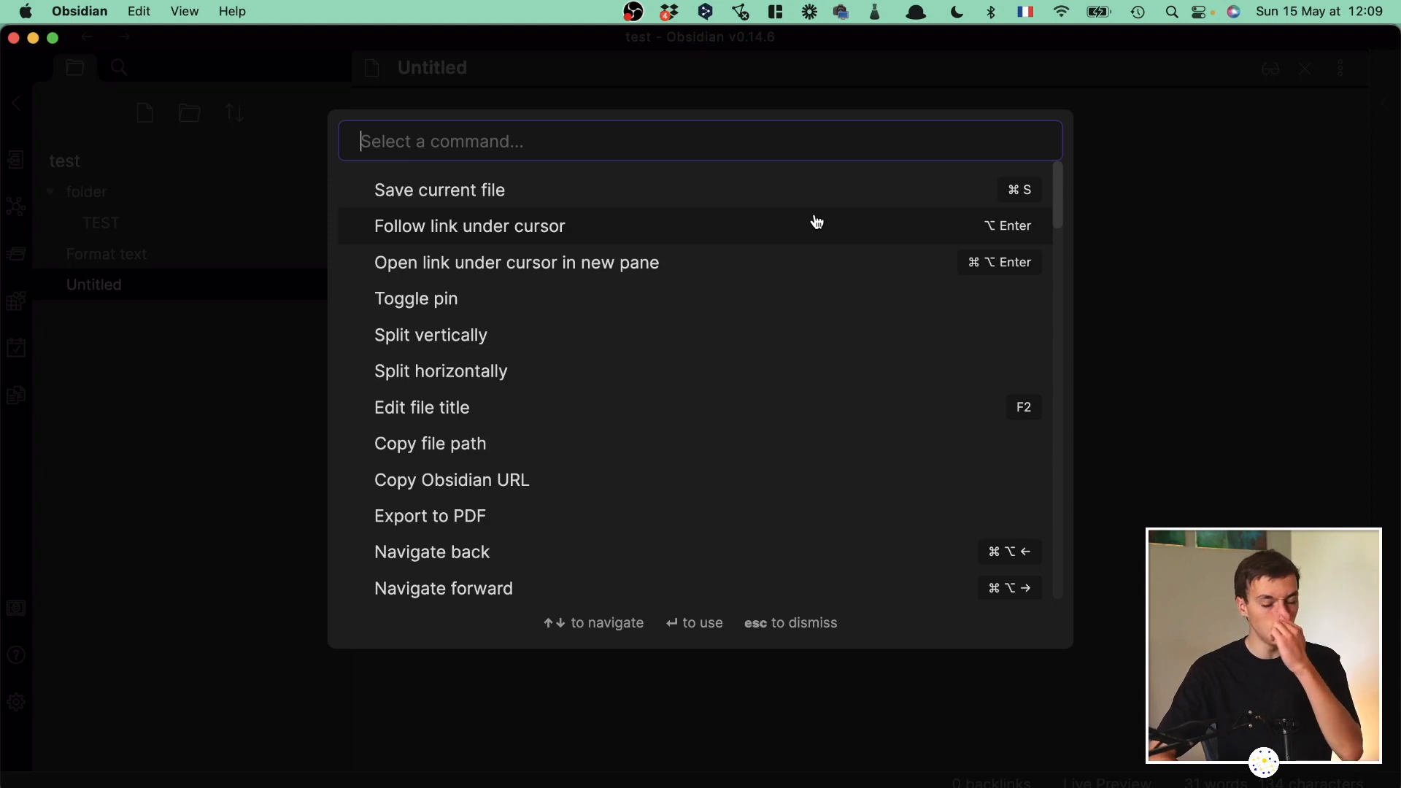
{"action": "type", "text": "calend"}
{"action": "key", "text": "BackSpace"}
{"action": "key", "text": "BackSpace"}
{"action": "key", "text": "BackSpace"}
{"action": "key", "text": "BackSpace"}
{"action": "key", "text": "BackSpace"}
{"action": "key", "text": "BackSpace"}
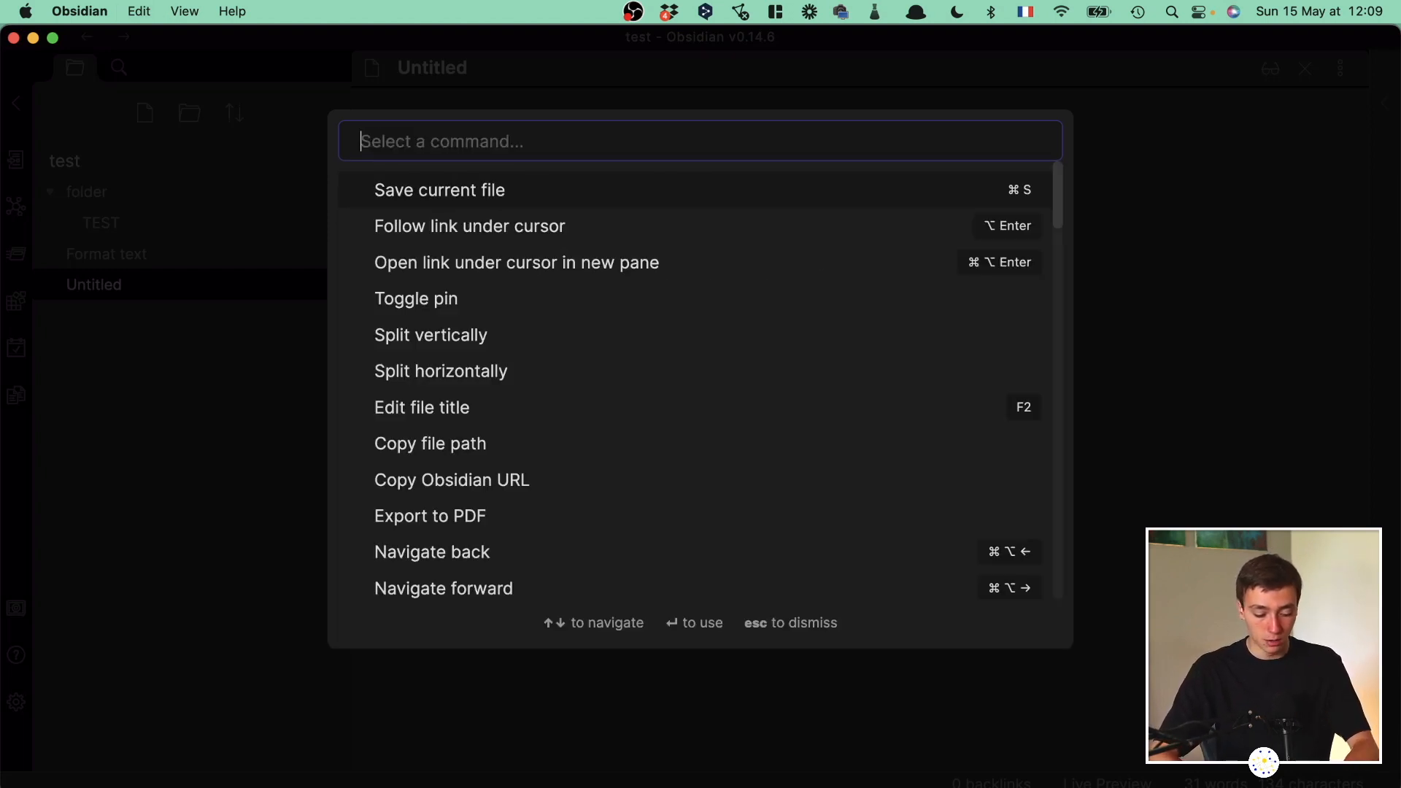
Filter the command palette for "file pa" and run Copy file path for the Untitled note.
{"action": "type", "text": "file pa"}
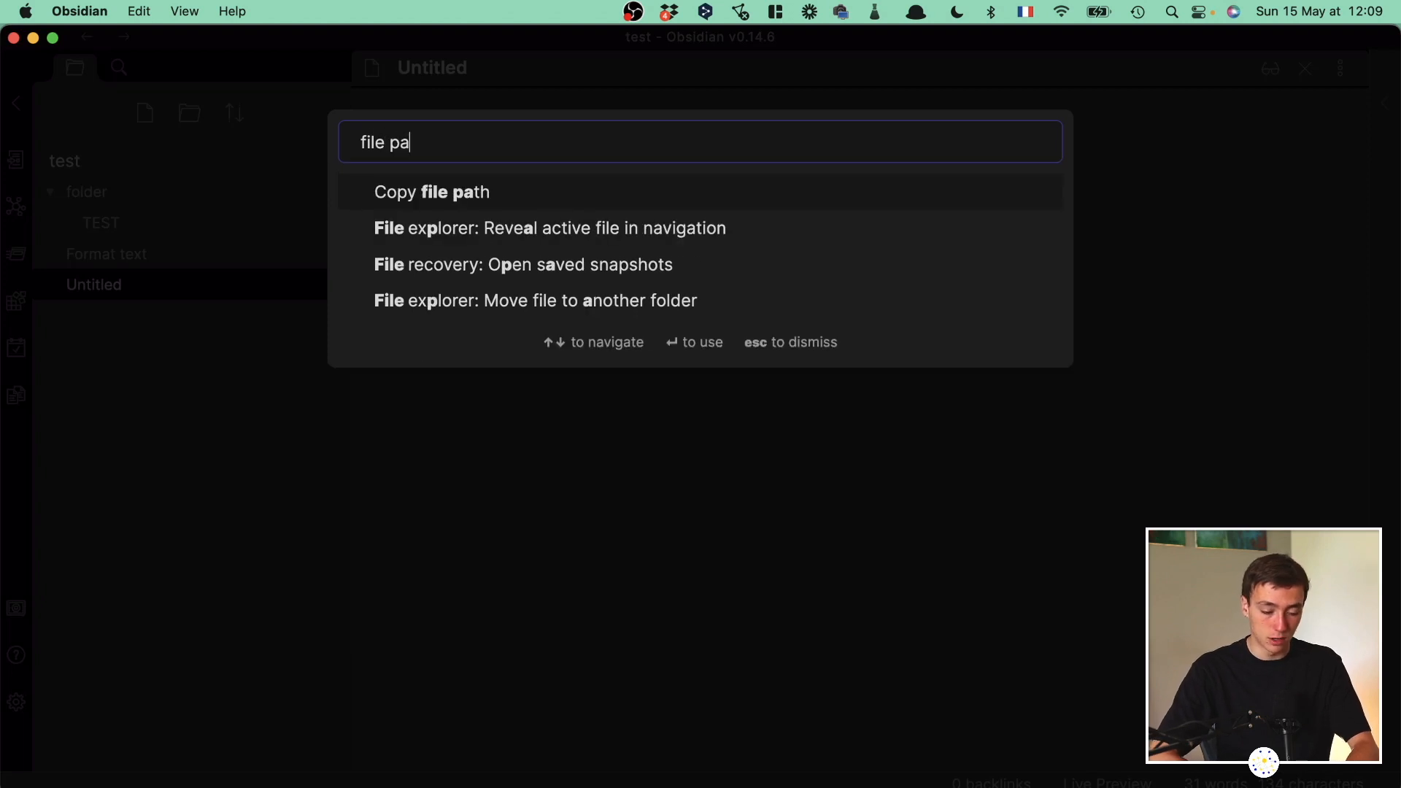
{"action": "left_click", "coordinate": [612, 184]}
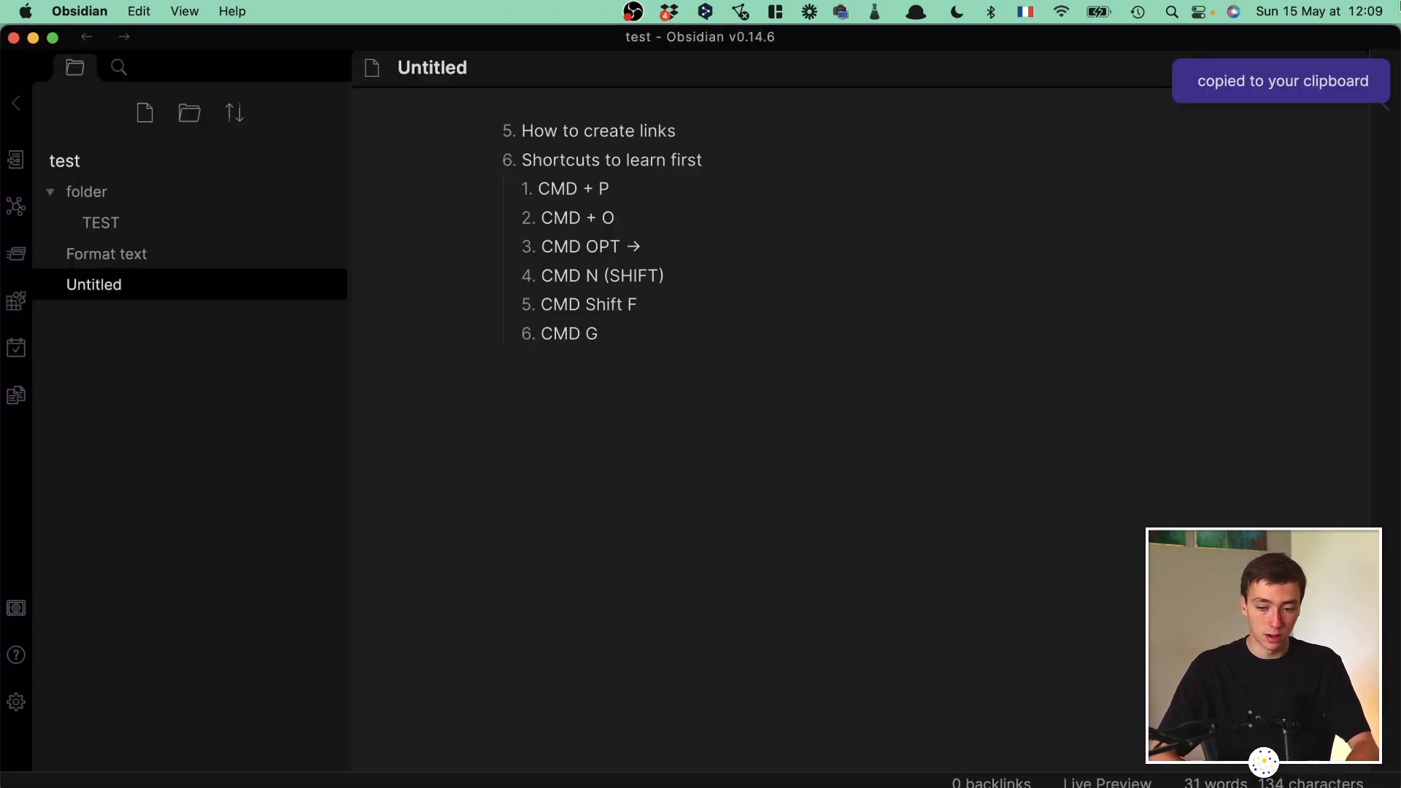
{"action": "key", "text": "super+p"}
{"action": "key", "text": "Escape"}
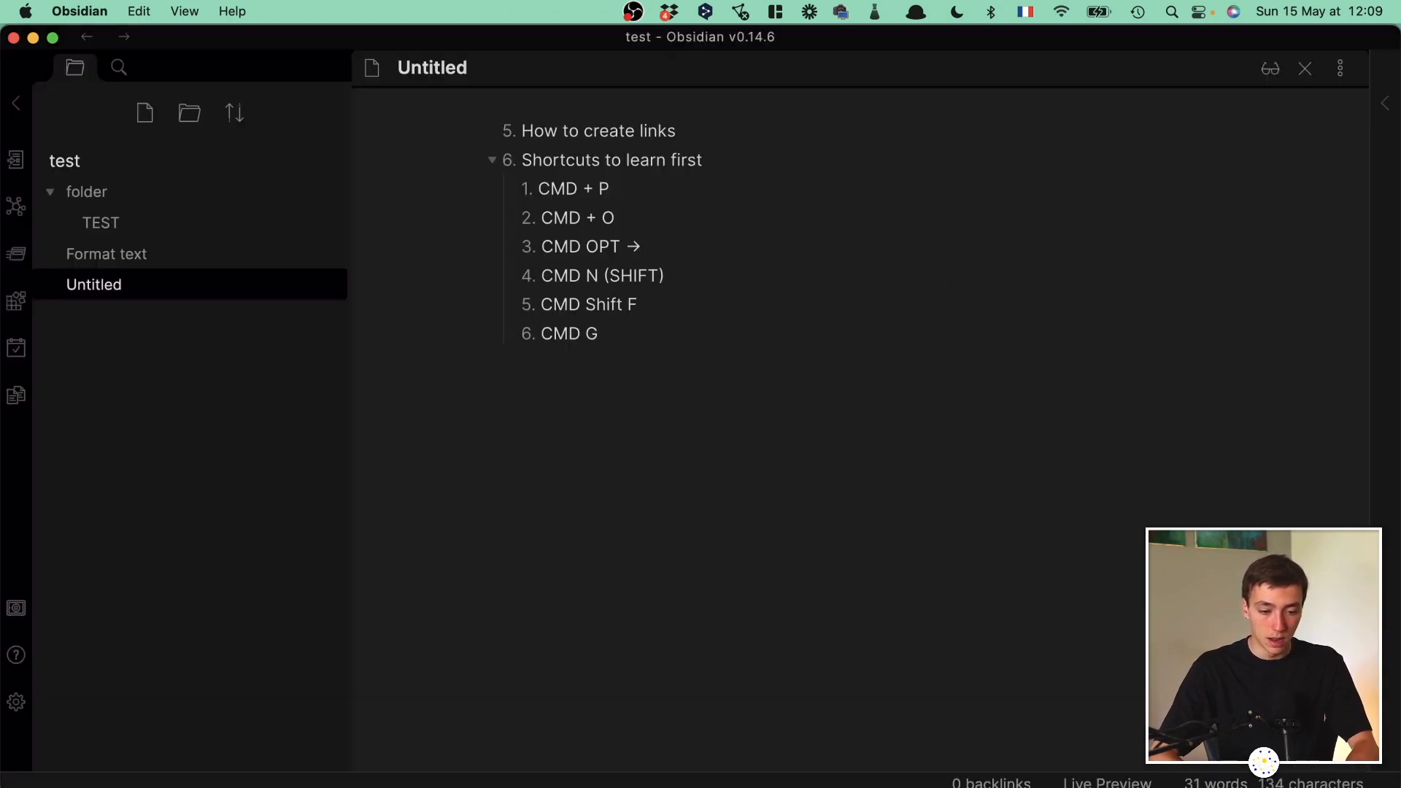
Open the command palette from the first shortcut line of the Untitled note and dismiss it without running a command.
{"action": "key", "text": "super+p"}
{"action": "key", "text": "Escape"}
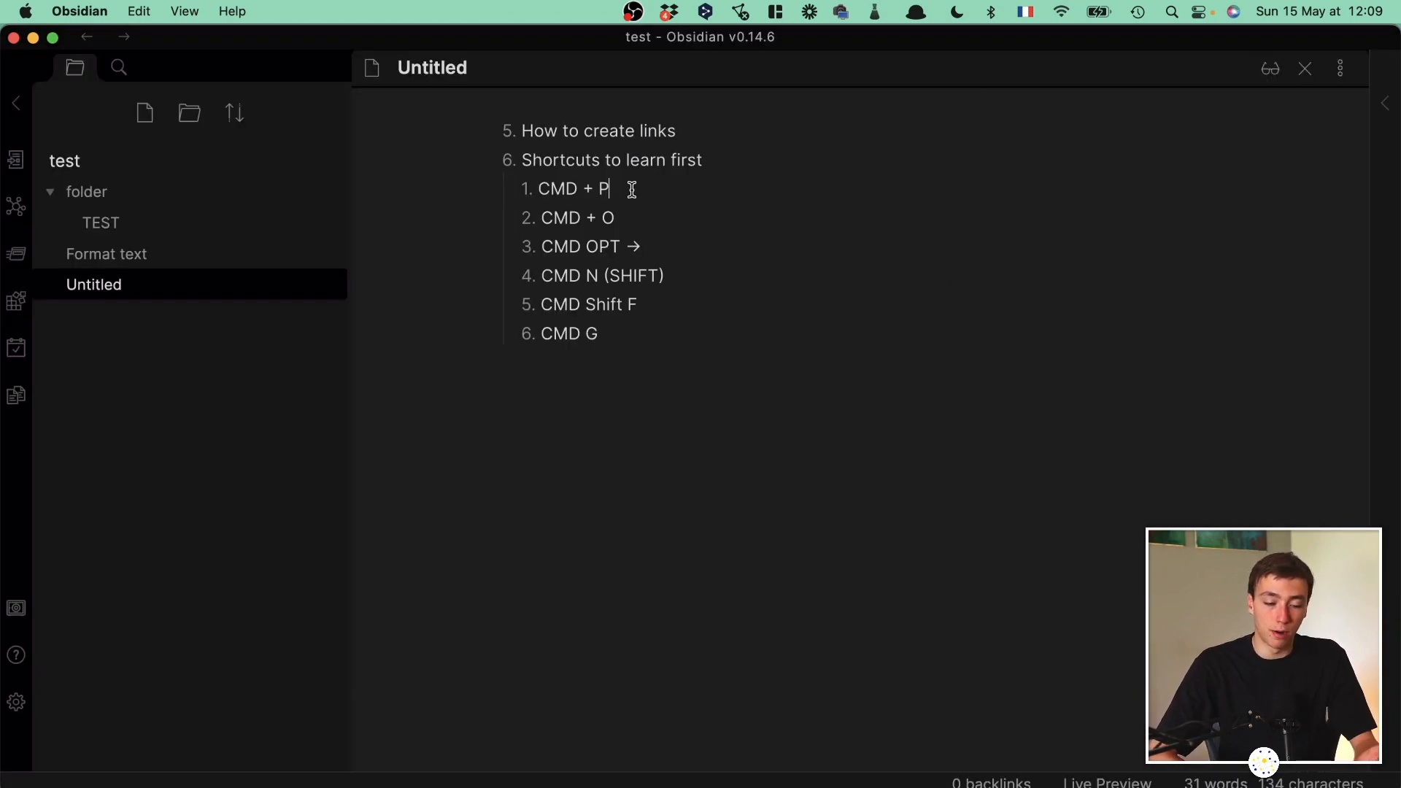
{"action": "left_click_drag", "start_coordinate": [632, 190], "coordinate": [398, 192]}
{"action": "double_click", "coordinate": [743, 166]}
{"action": "left_click", "coordinate": [766, 179]}
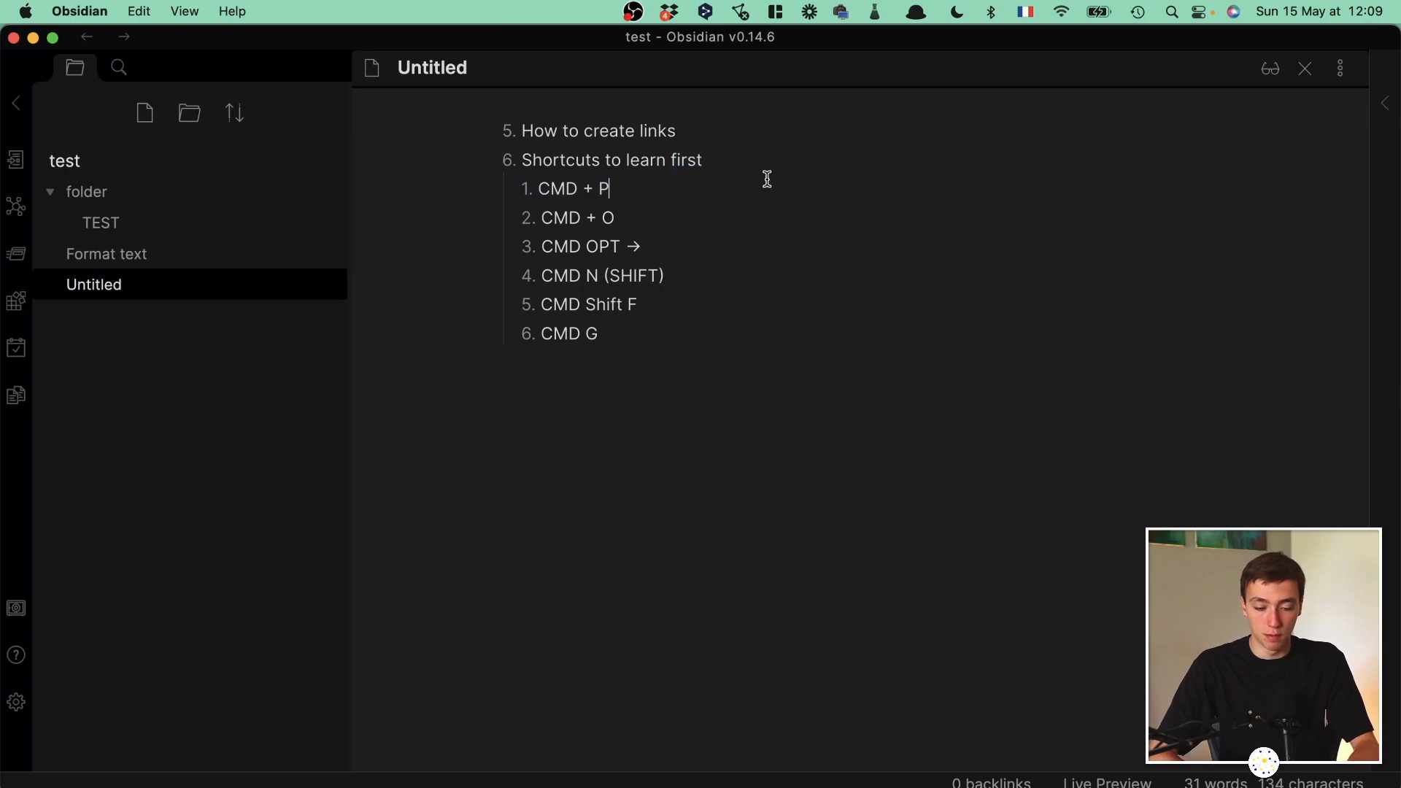
{"action": "key", "text": "super+p"}
{"action": "key", "text": "Escape"}
{"action": "type", "text": "p"}
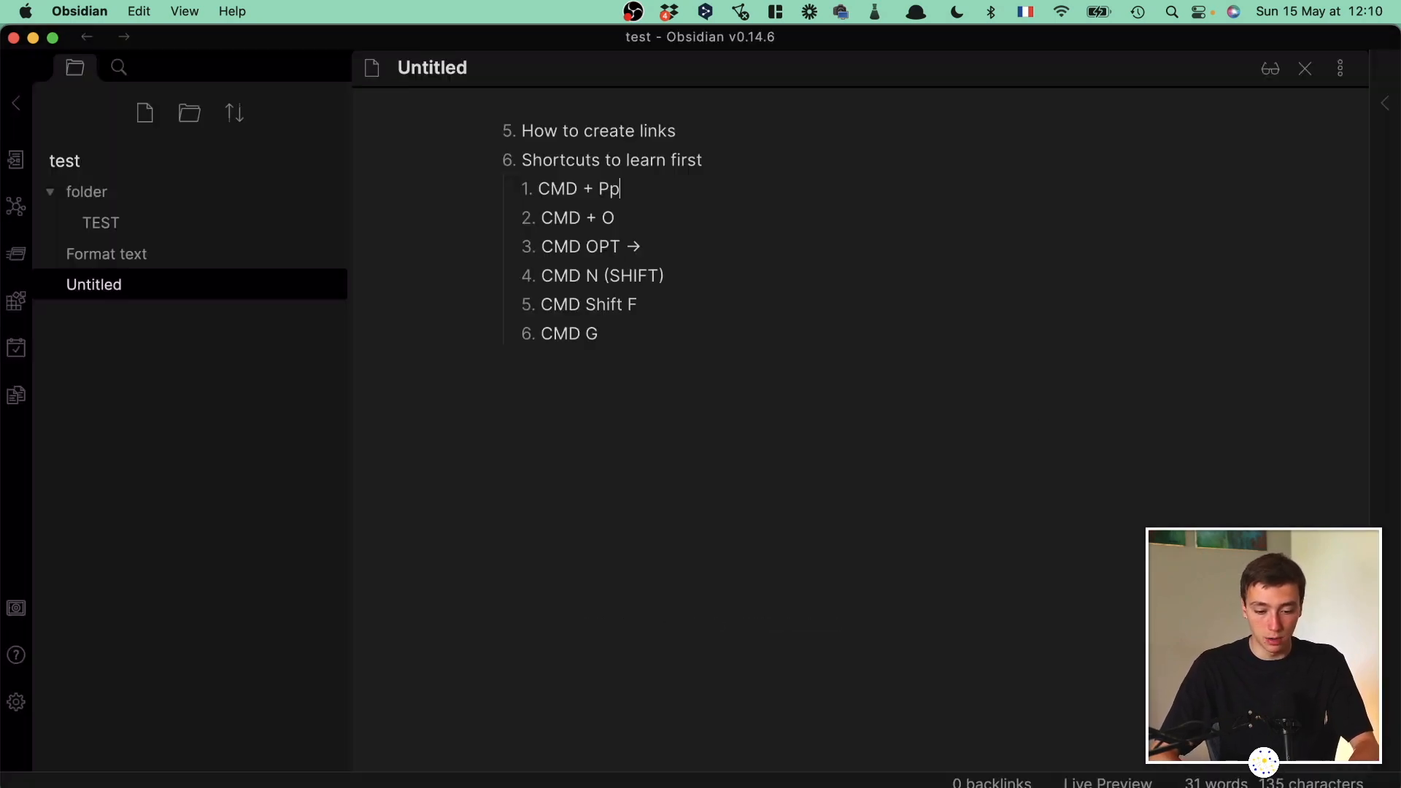
{"action": "key", "text": "super+p"}
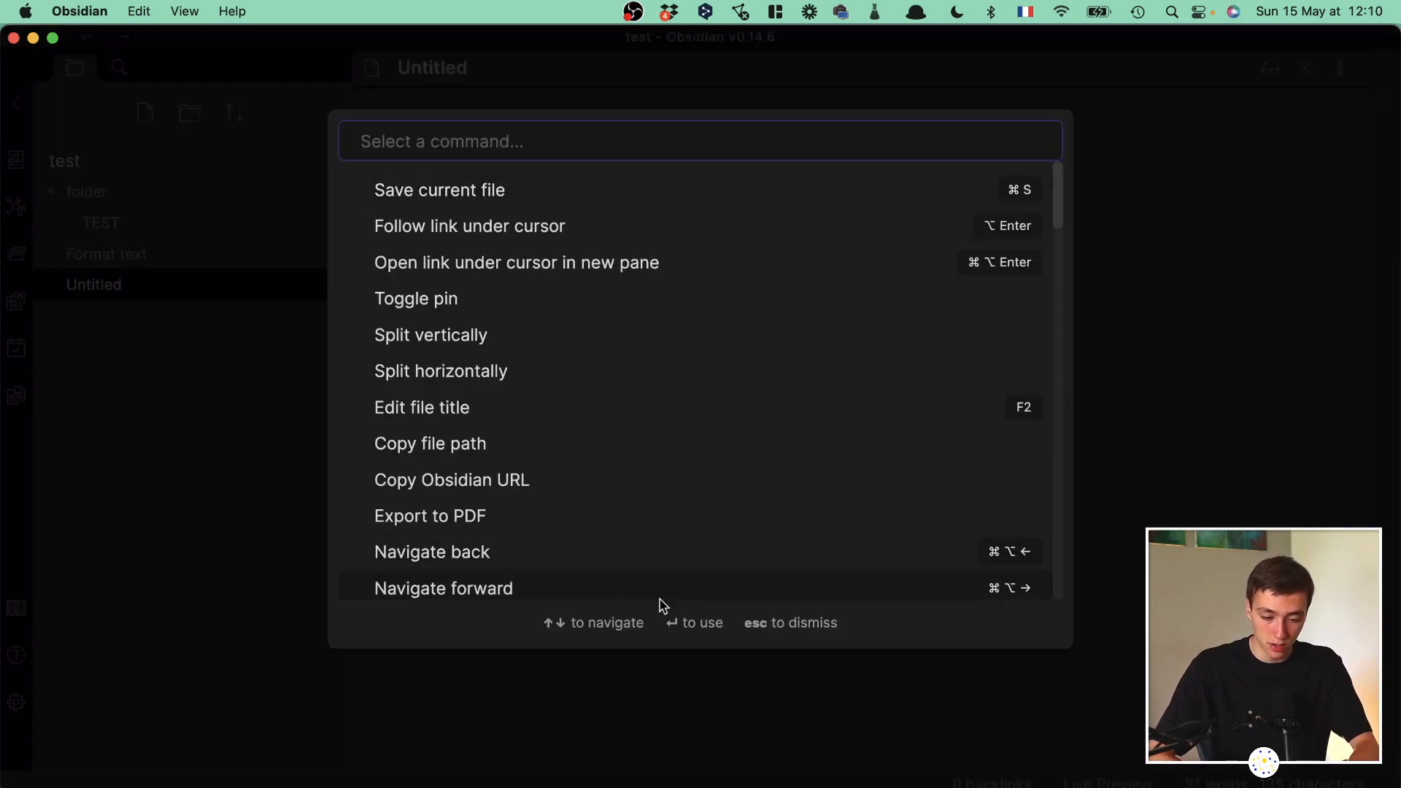
{"action": "key", "text": "Escape"}
Open the quick switcher to see the notes available for switching, and dismiss it.
{"action": "triple_click", "coordinate": [573, 216]}
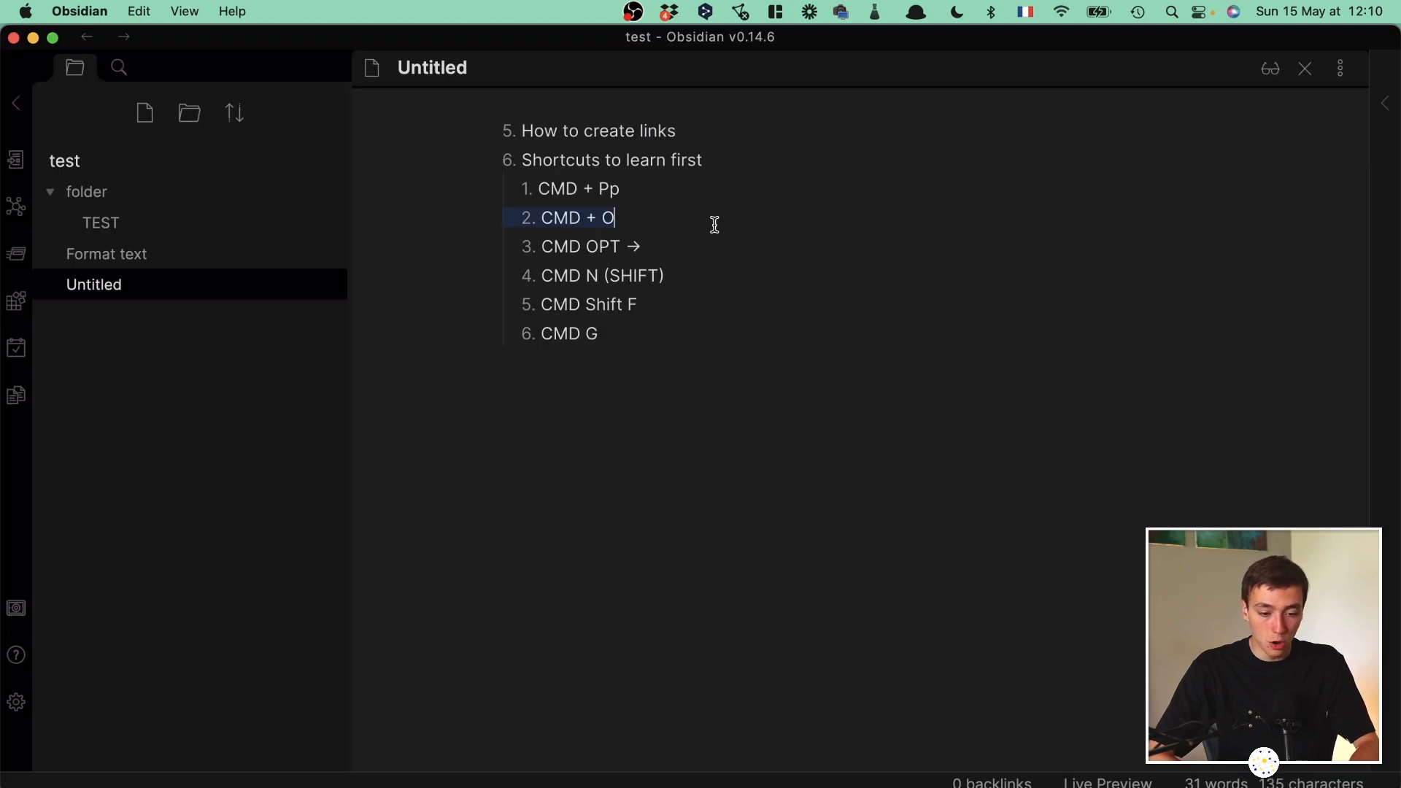
{"action": "left_click", "coordinate": [715, 225]}
{"action": "key", "text": "super+o"}
{"action": "key", "text": "Escape"}
{"action": "key", "text": "super+o"}
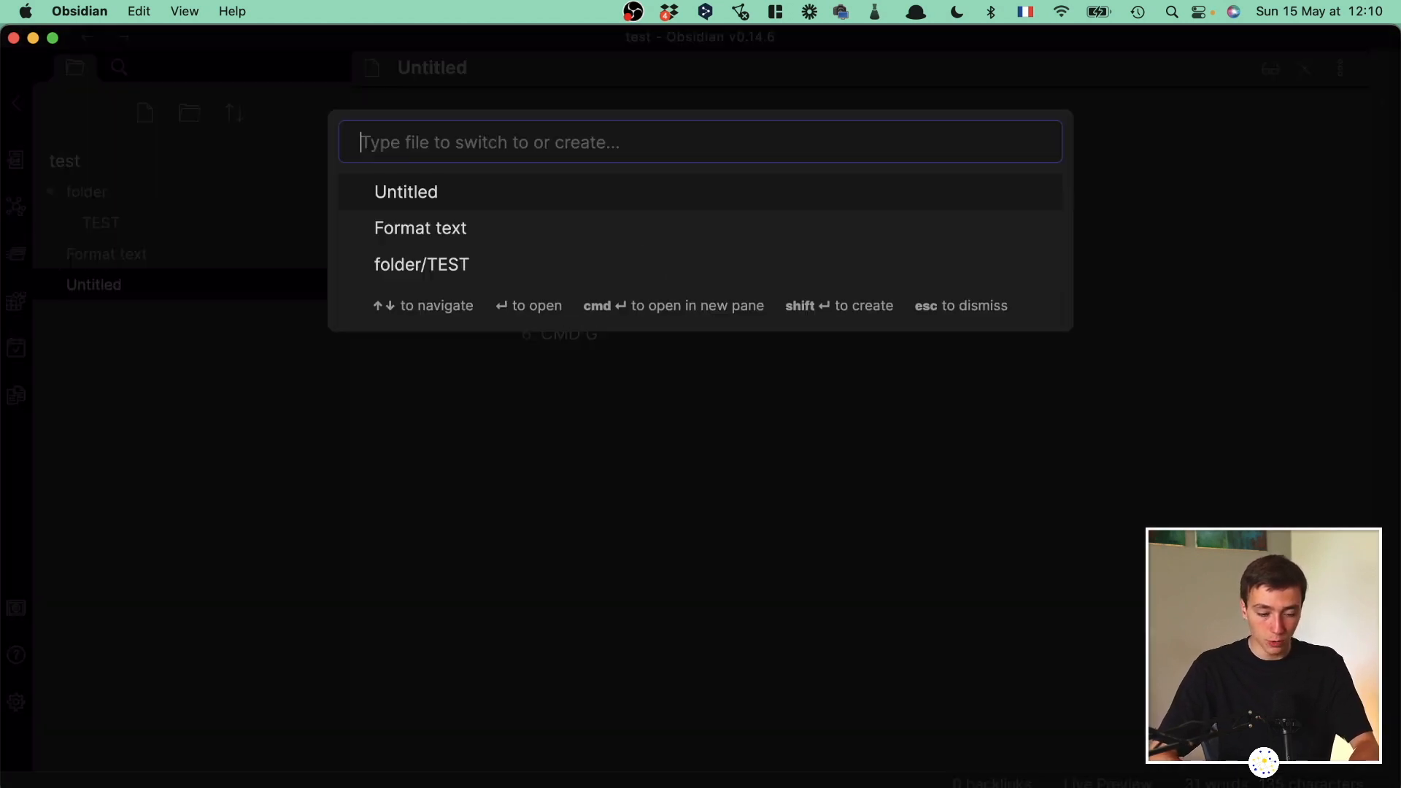
{"action": "key", "text": "Escape"}
{"action": "left_click", "coordinate": [17, 158]}
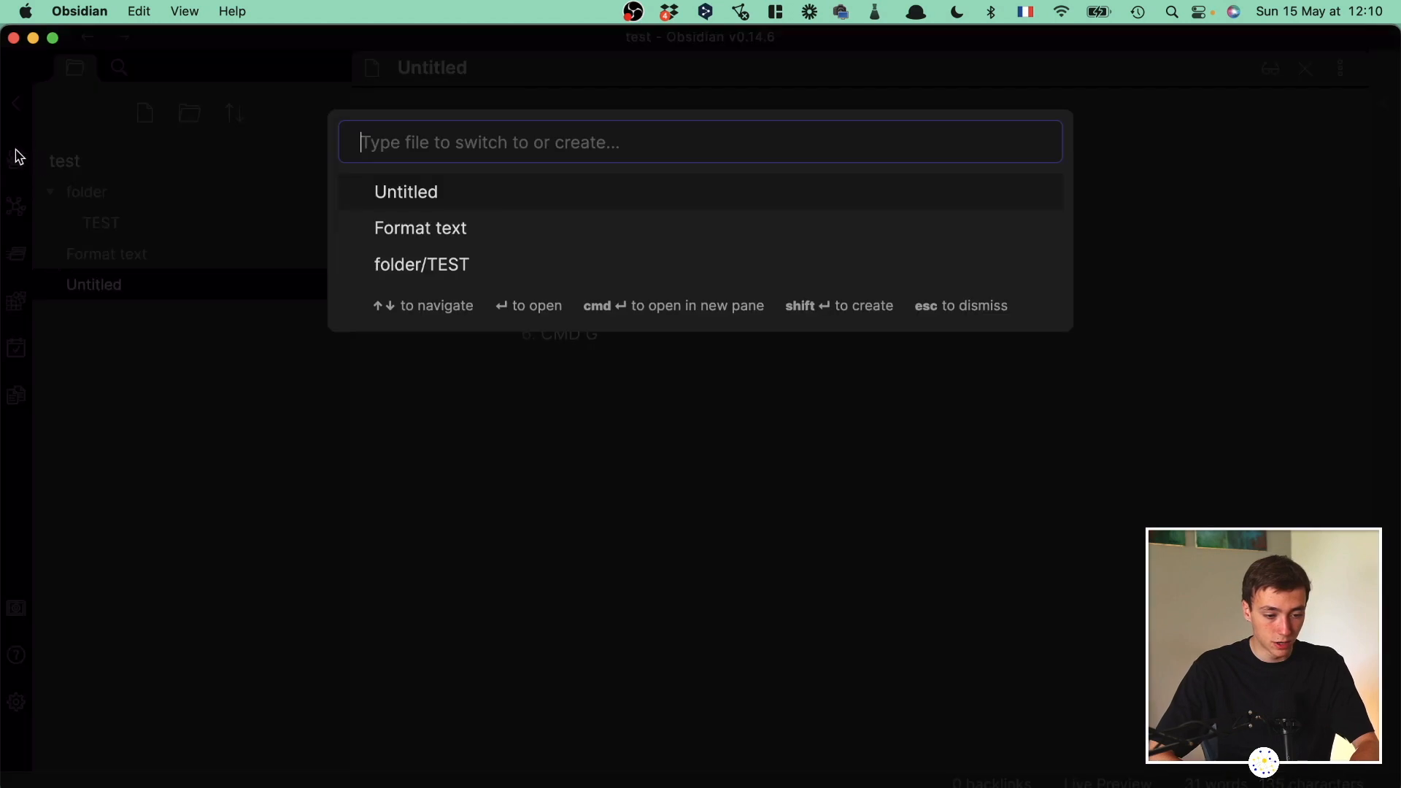
{"action": "key", "text": "Escape"}
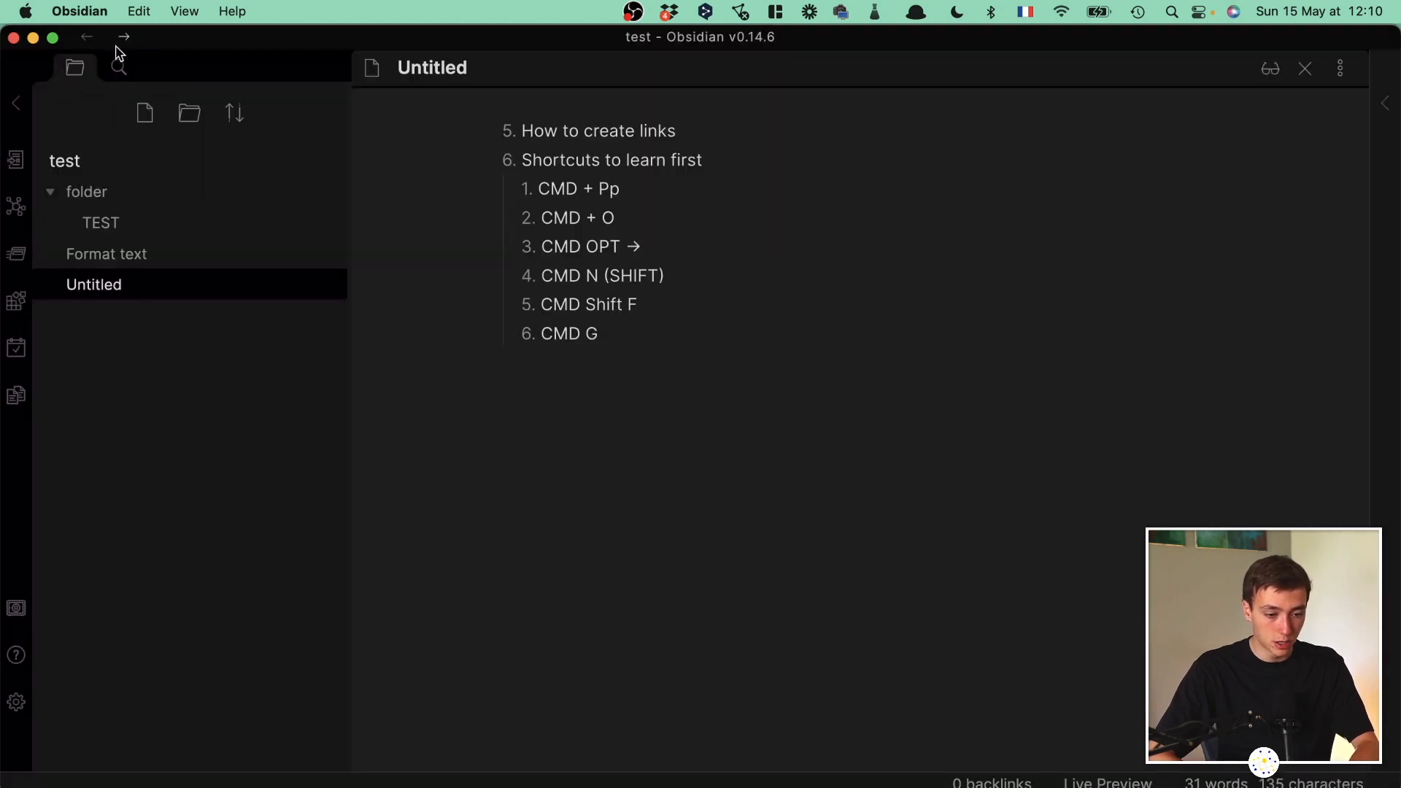
{"action": "triple_click", "coordinate": [628, 219]}
Navigate back to the Format text note and forward again to the Untitled note.
{"action": "triple_click", "coordinate": [649, 240]}
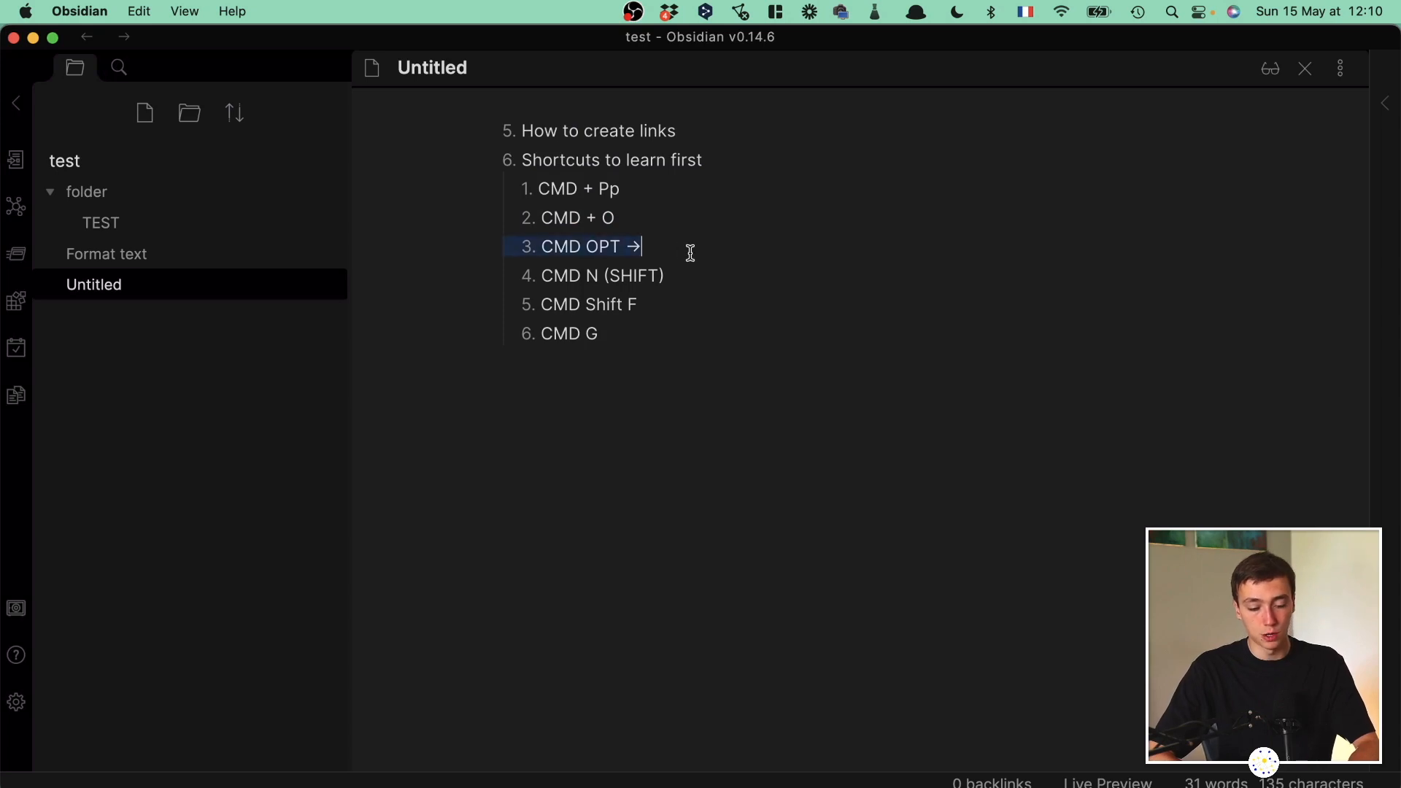
{"action": "left_click", "coordinate": [713, 253]}
{"action": "key", "text": "super+alt+Left"}
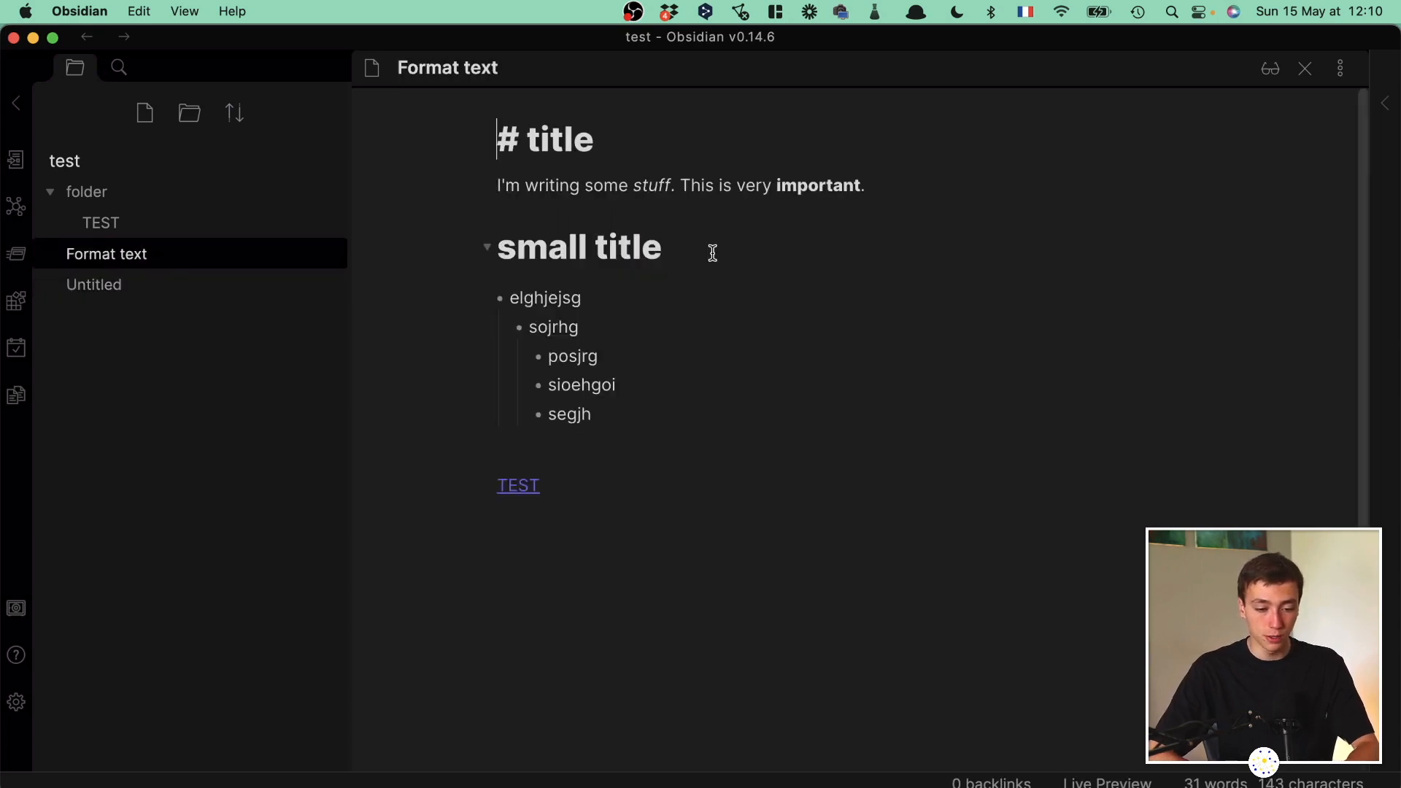
{"action": "key", "text": "super+alt+Right"}
{"action": "key", "text": "super+alt+Left"}
{"action": "key", "text": "super+alt+Right"}
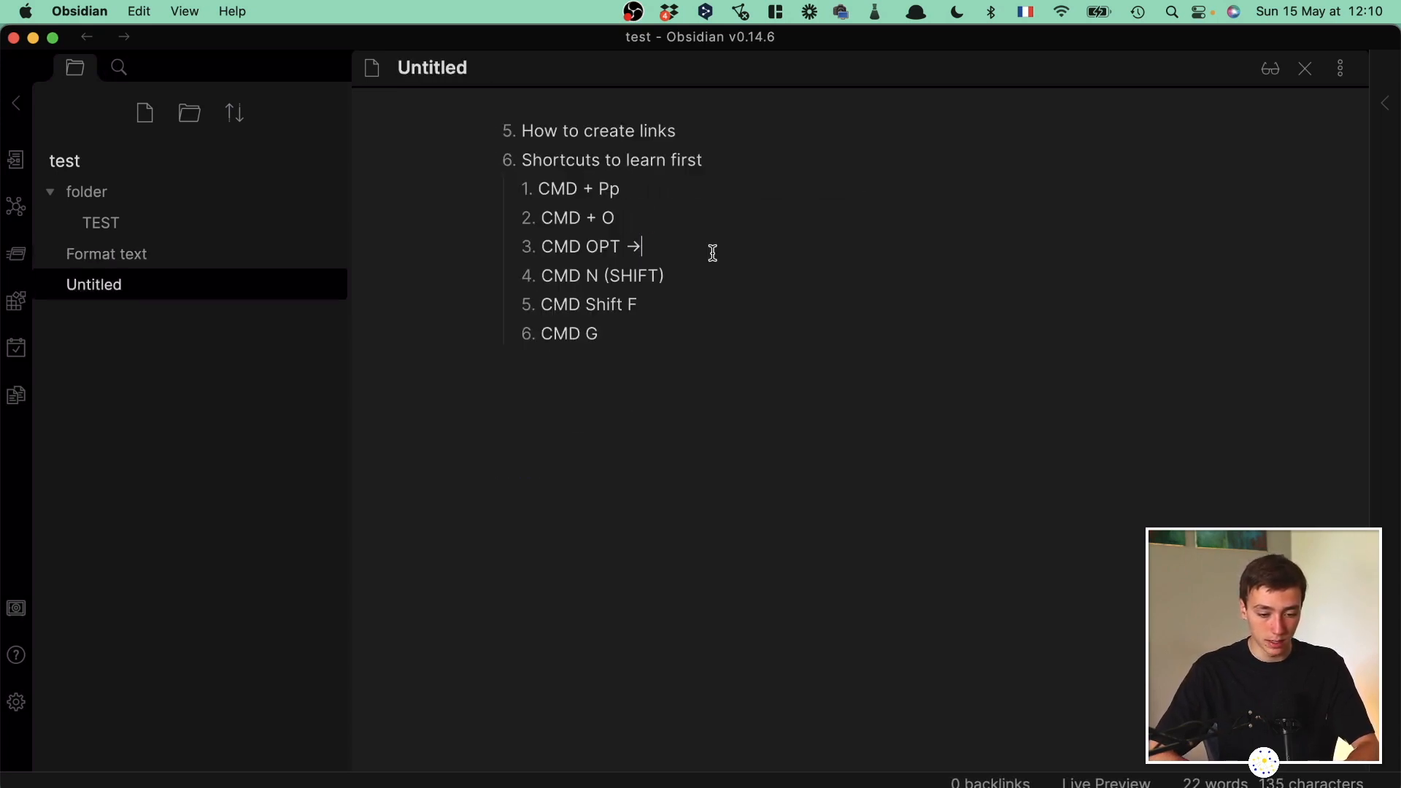
Look up the navigation commands in the command palette, and go back and forward through the note history using the window's navigation arrows.
{"action": "key", "text": "super+p"}
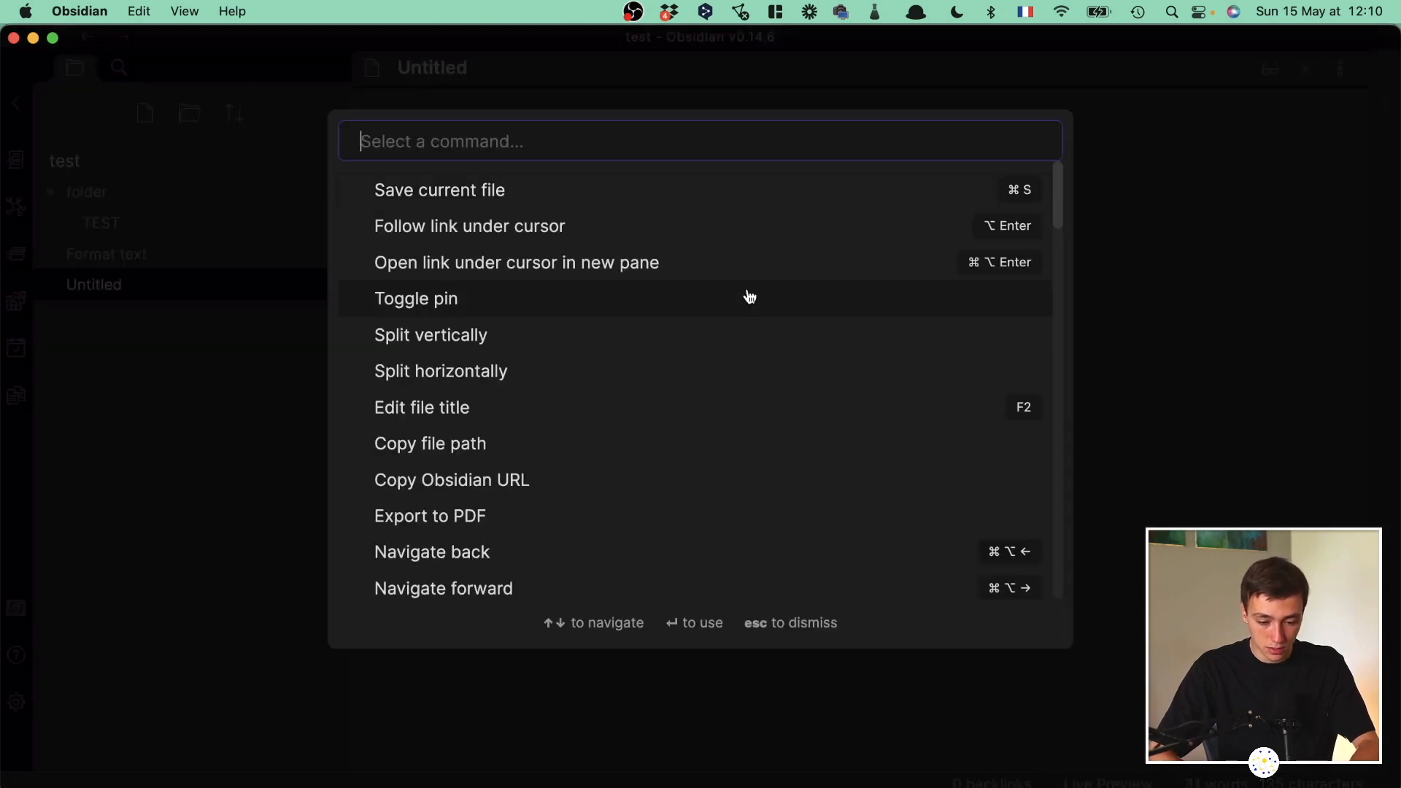
{"action": "scroll", "coordinate": [791, 447], "scroll_direction": "down", "scroll_amount": 3}
{"action": "left_click", "coordinate": [548, 517]}
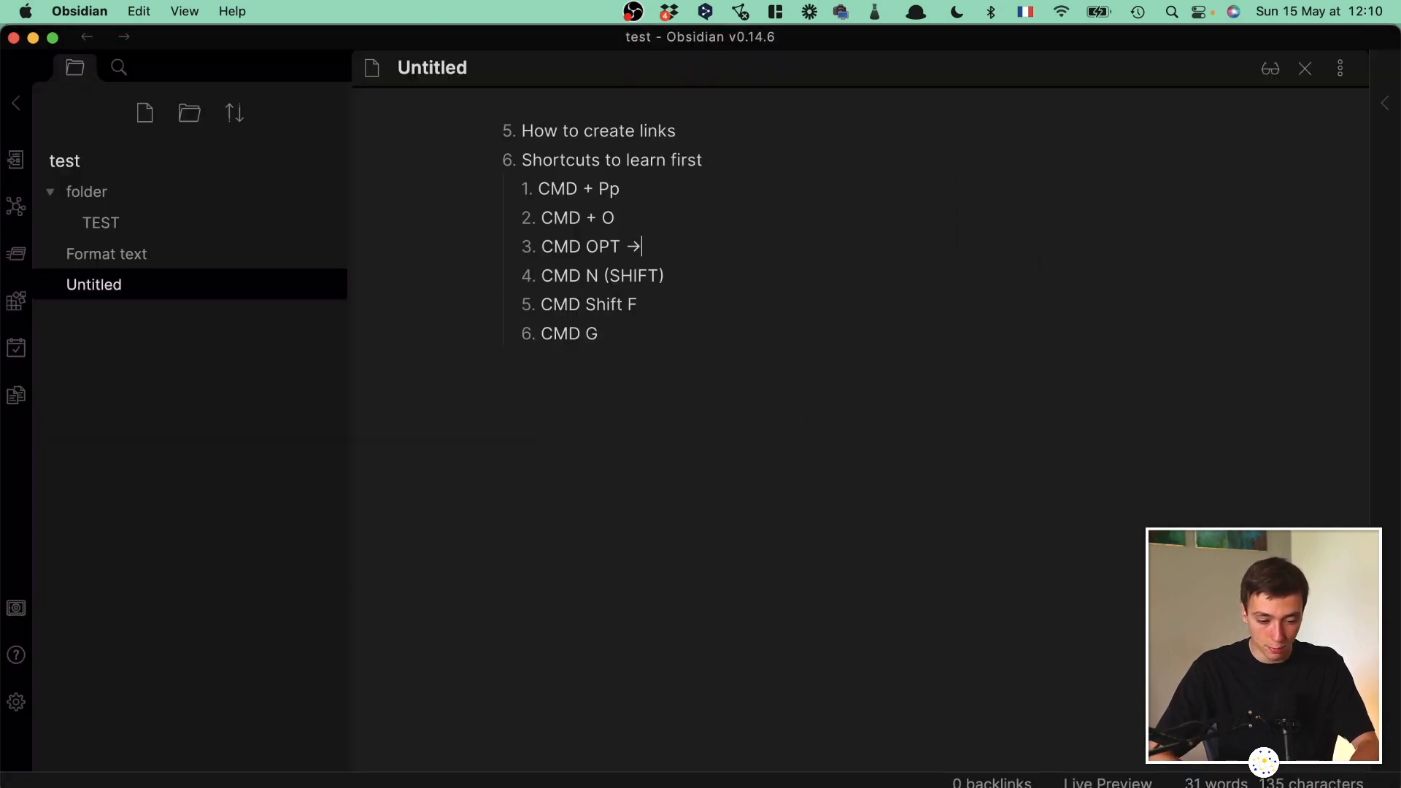
{"action": "left_click", "coordinate": [91, 44]}
{"action": "left_click", "coordinate": [121, 38]}
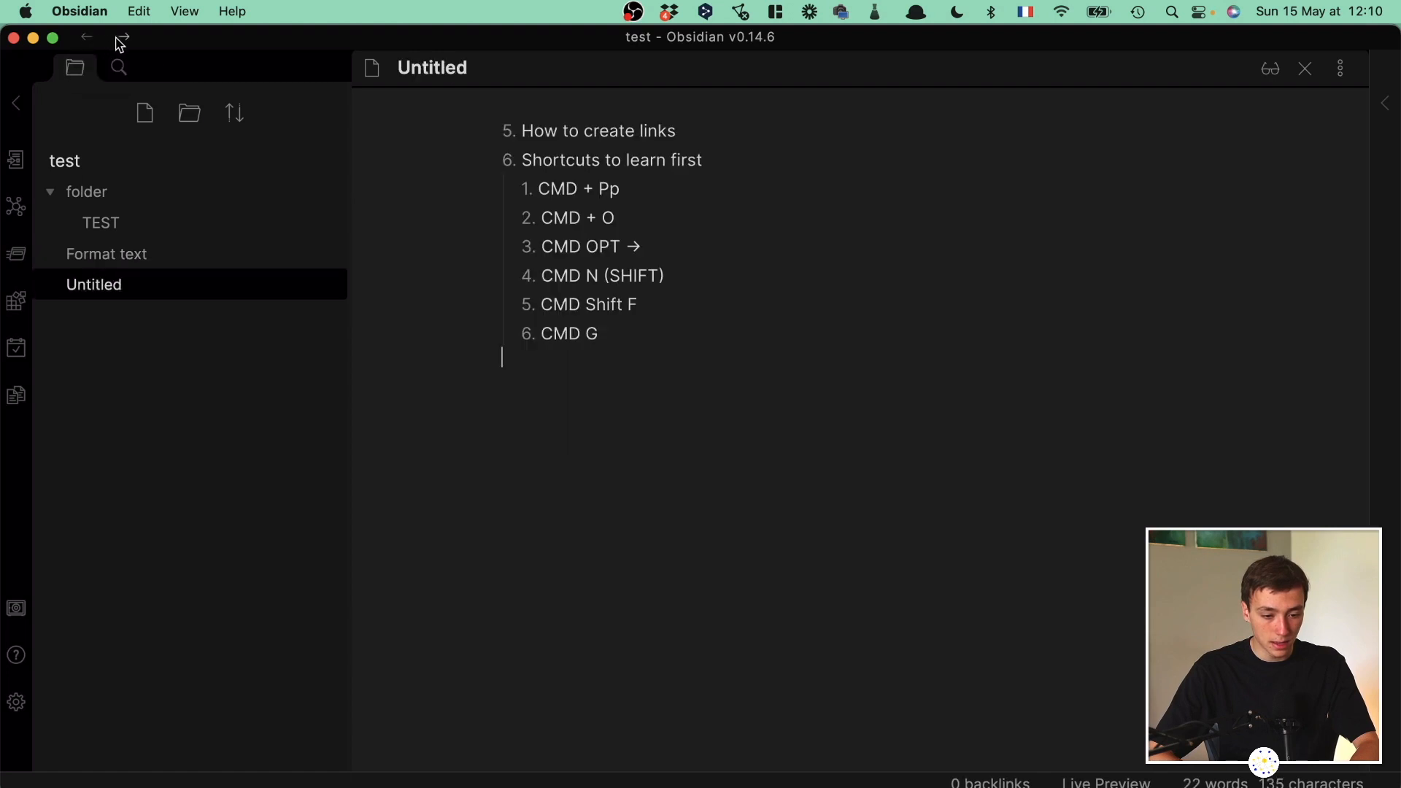
{"action": "left_click", "coordinate": [89, 38]}
{"action": "left_click", "coordinate": [120, 38]}
{"action": "left_click", "coordinate": [89, 38]}
{"action": "left_click", "coordinate": [116, 43]}
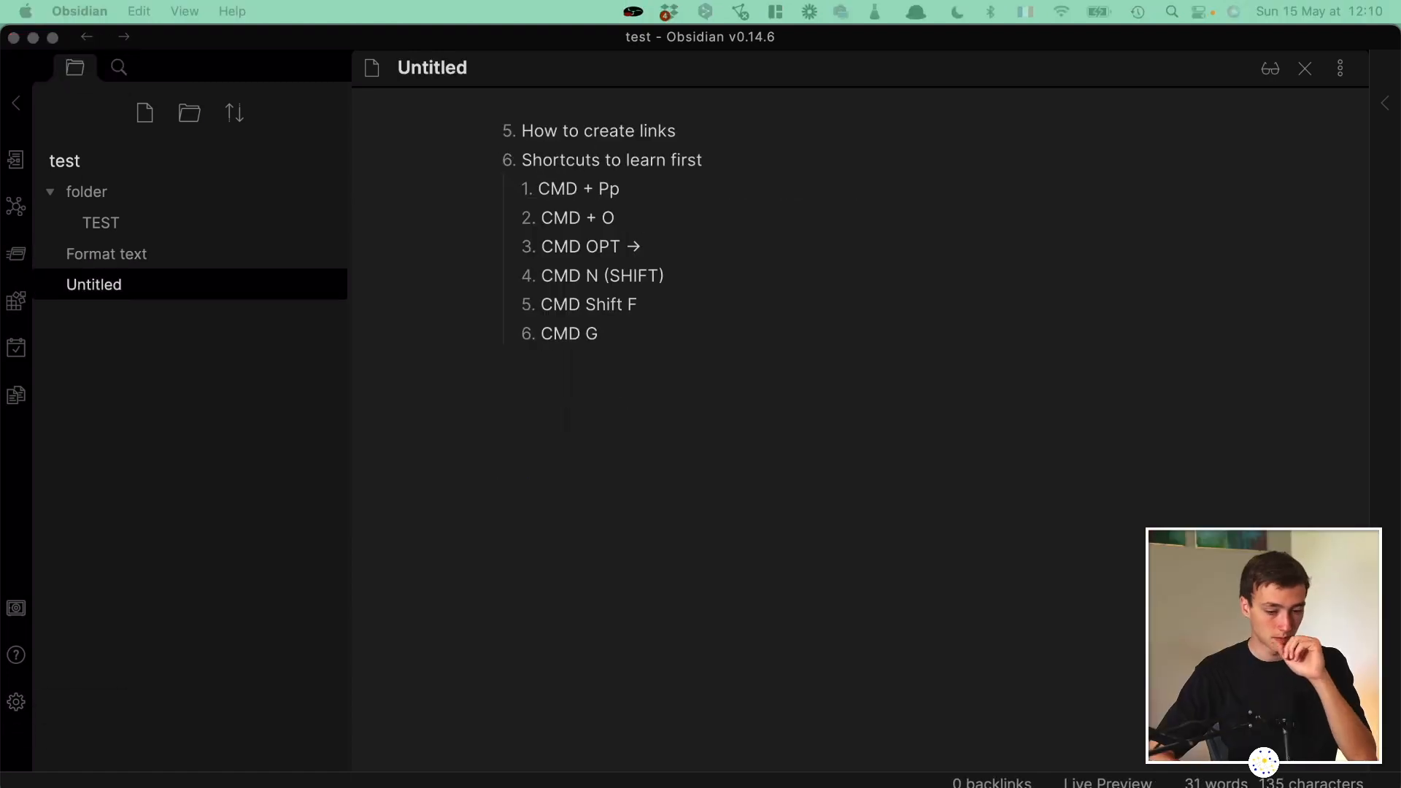
Remove the stray "p" from the end of the "CMD + P" list item and create a new blank note in the current pane.
{"action": "left_click", "coordinate": [834, 326]}
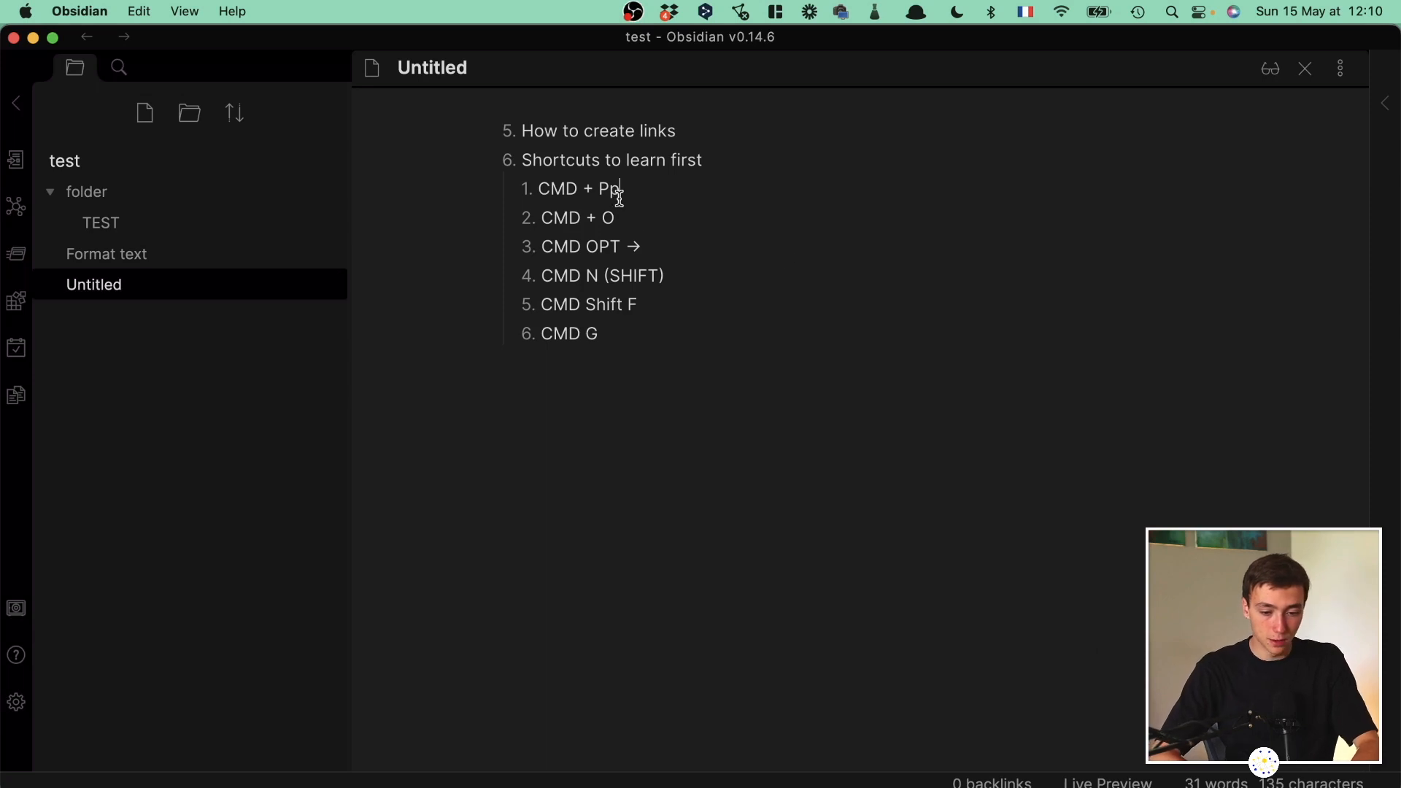
{"action": "key", "text": "BackSpace"}
{"action": "key", "text": "super+n"}
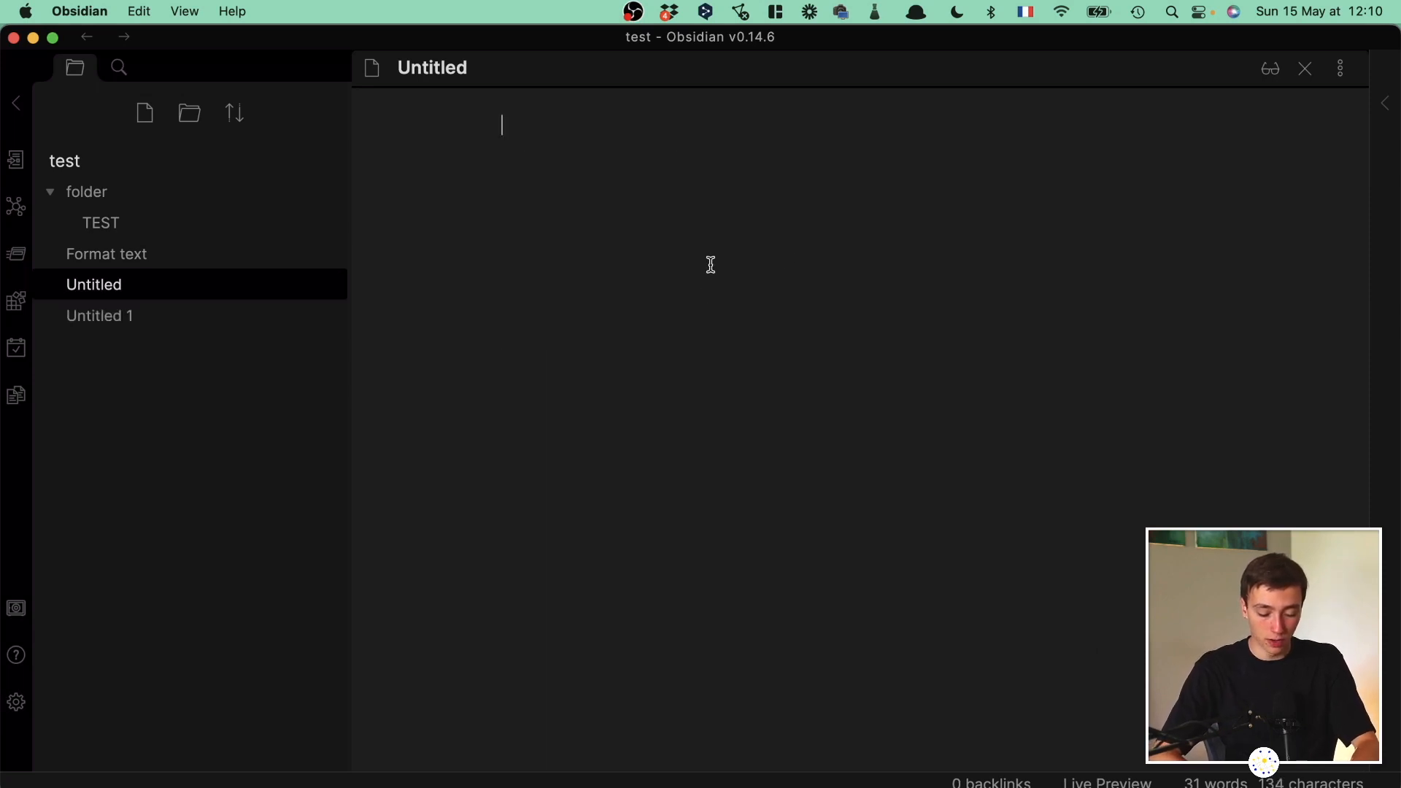
Return to the Untitled note, create another blank note in a new side-by-side pane, and close that pane.
{"action": "key", "text": "super+alt+Left"}
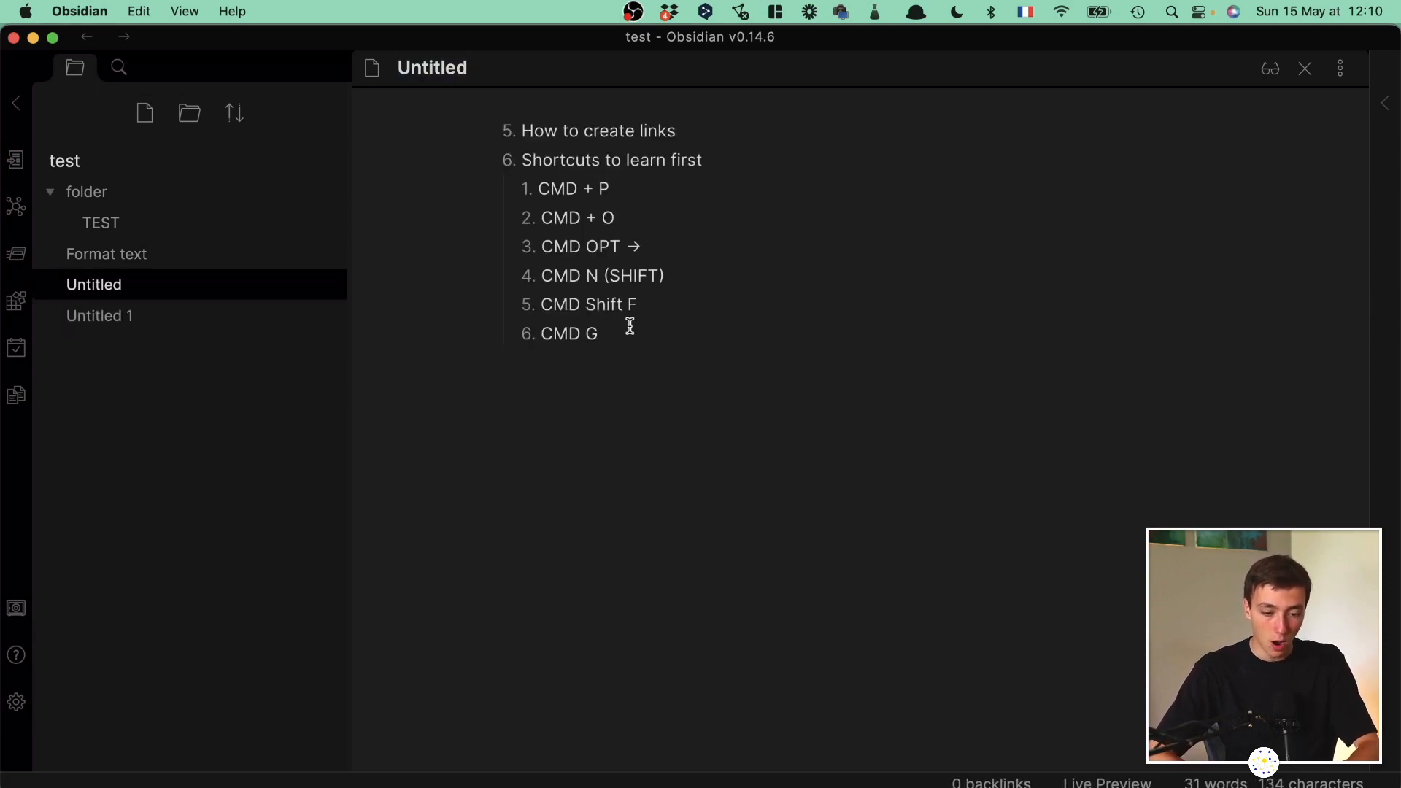
{"action": "key", "text": "super+shift+n"}
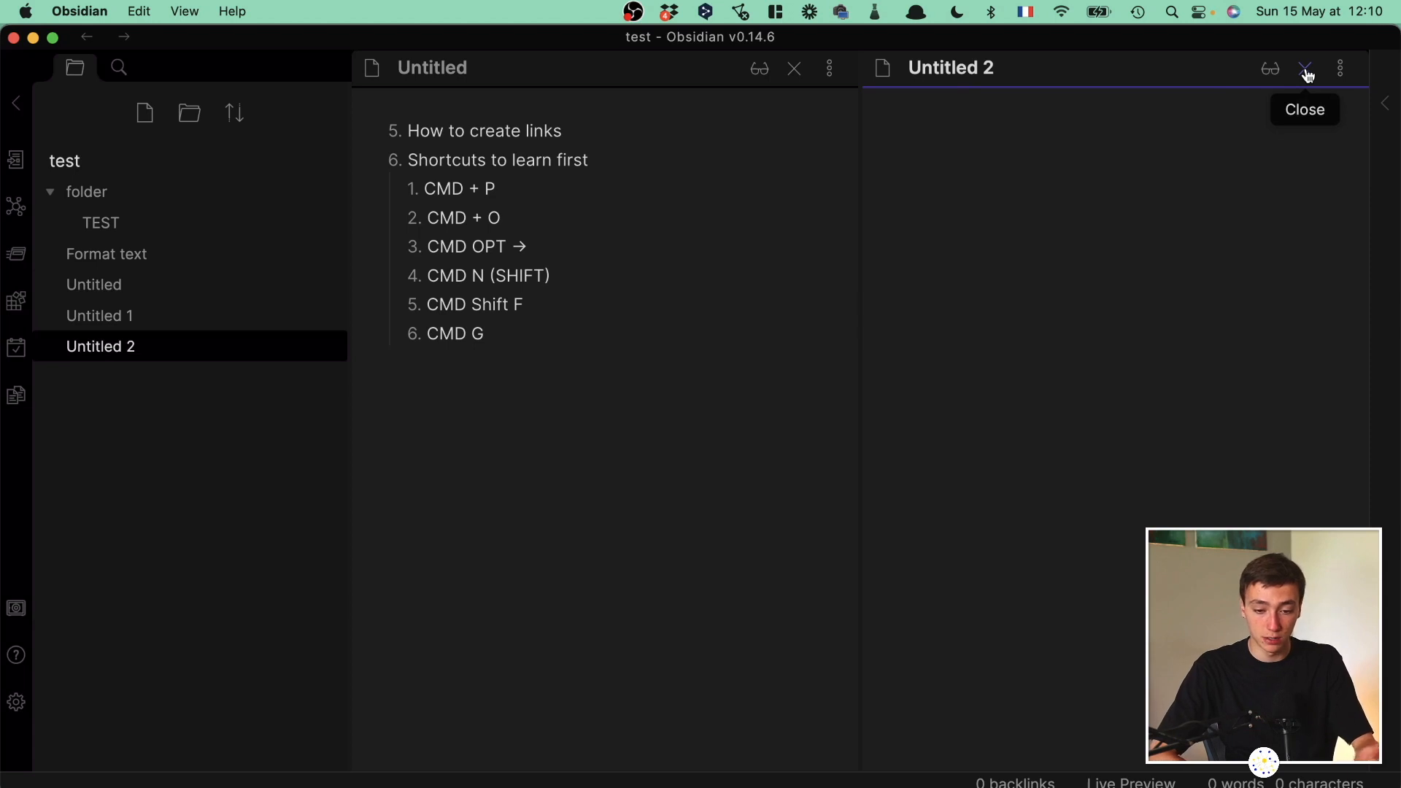
{"action": "mouse_move", "coordinate": [859, 126]}
{"action": "left_mouse_down"}
{"action": "mouse_move", "coordinate": [677, 125]}
{"action": "mouse_move", "coordinate": [1048, 194]}
{"action": "mouse_move", "coordinate": [825, 160]}
{"action": "mouse_move", "coordinate": [872, 142]}
{"action": "left_mouse_up"}
{"action": "left_click_drag", "start_coordinate": [887, 86], "coordinate": [820, 365]}
{"action": "left_click", "coordinate": [1122, 317]}
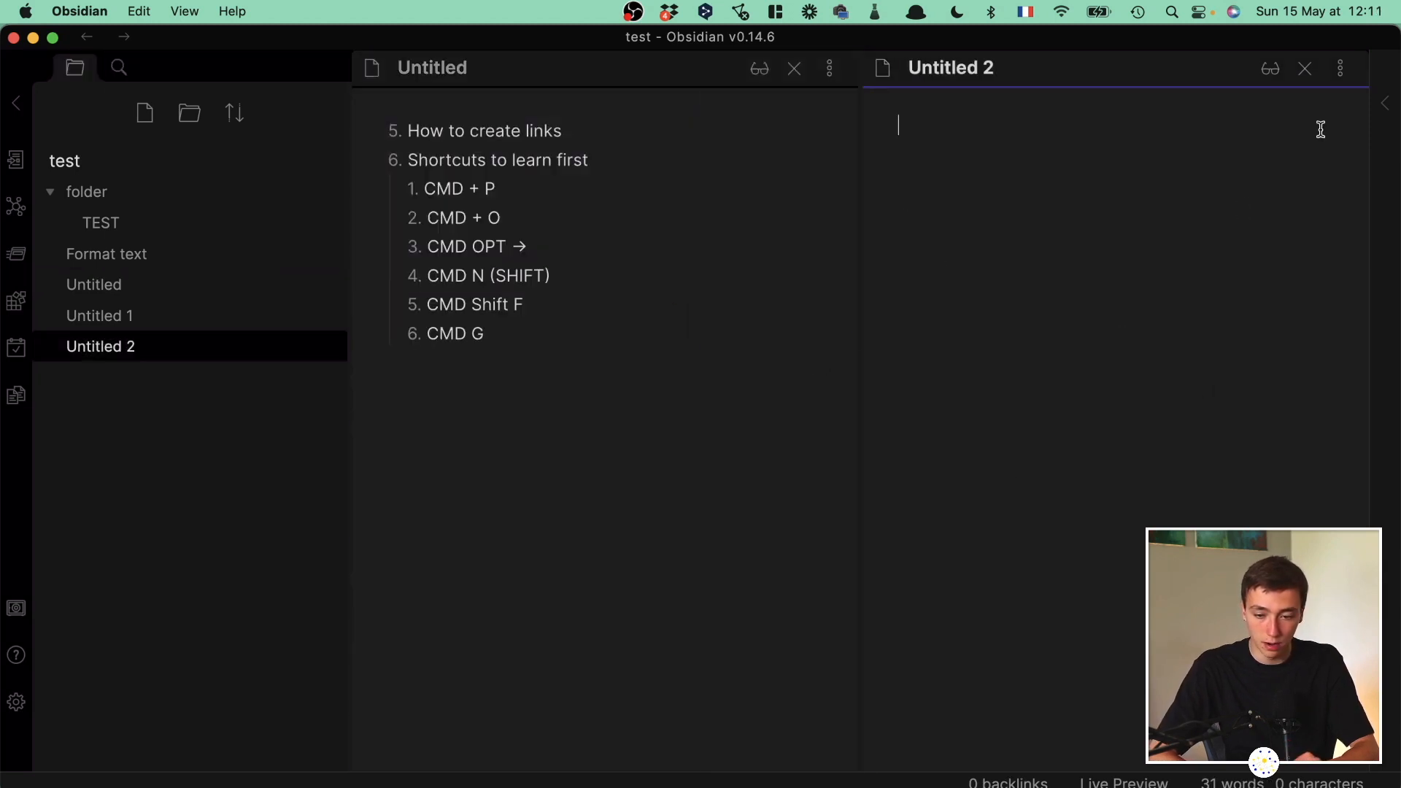
{"action": "left_click", "coordinate": [1305, 69]}
Open the Format text note, follow its TEST link in the same pane, and navigate back.
{"action": "left_click", "coordinate": [182, 321]}
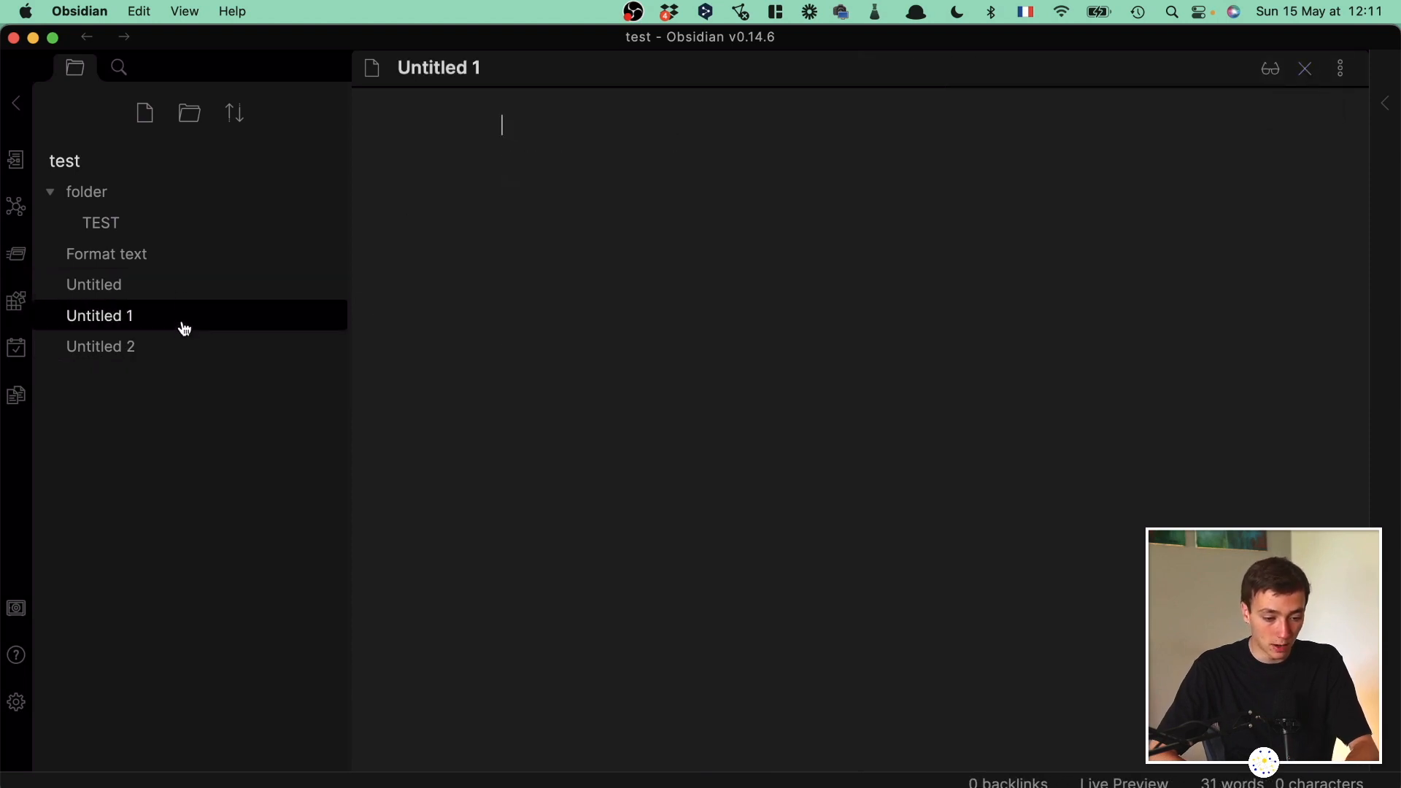
{"action": "left_click", "coordinate": [174, 257]}
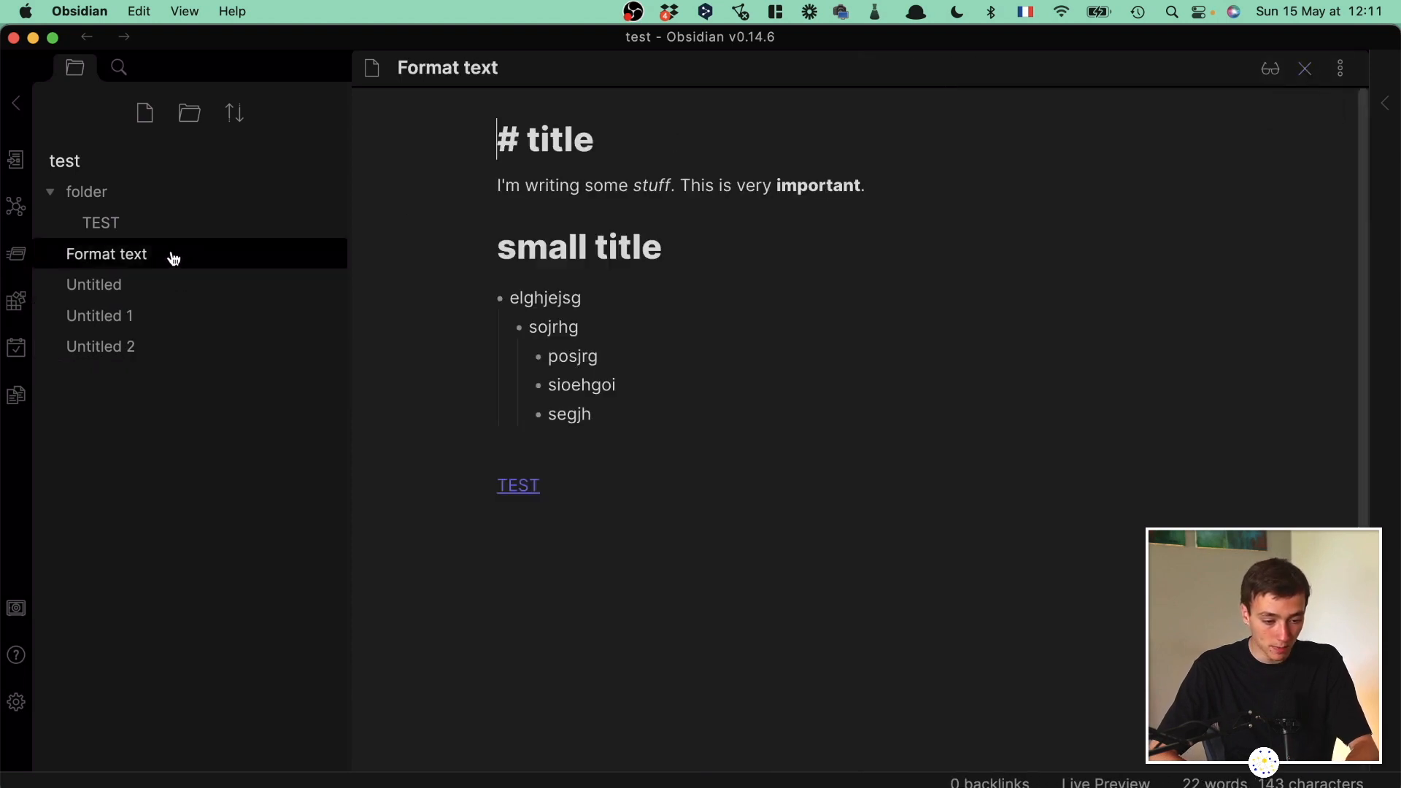
{"action": "left_click", "coordinate": [511, 489]}
{"action": "key", "text": "alt+super+Left"}
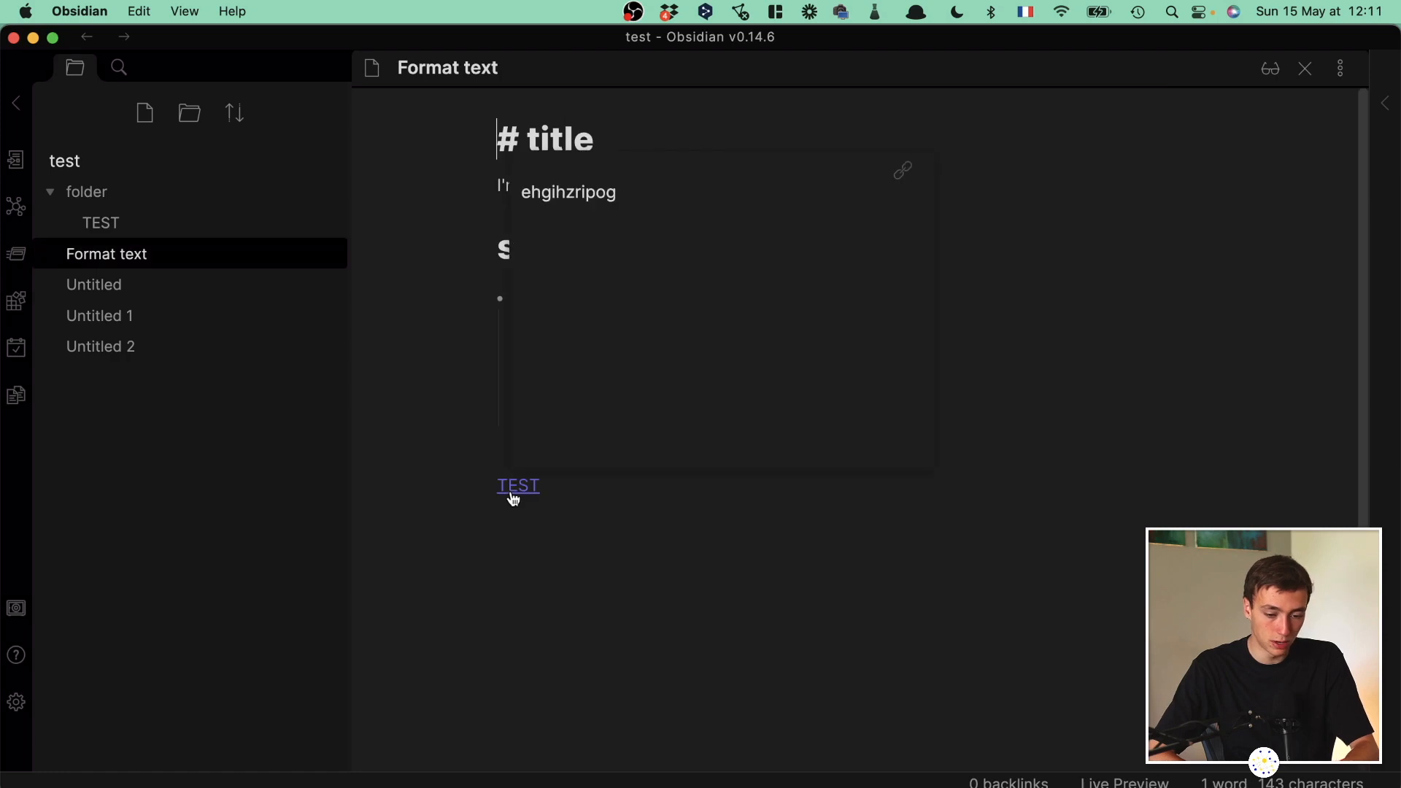
Open the TEST link from the Format text note in a new pane, and close that pane.
{"action": "left_click", "coordinate": [539, 554]}
{"action": "left_click", "coordinate": [524, 485], "text": "super"}
{"action": "left_click", "coordinate": [801, 388]}
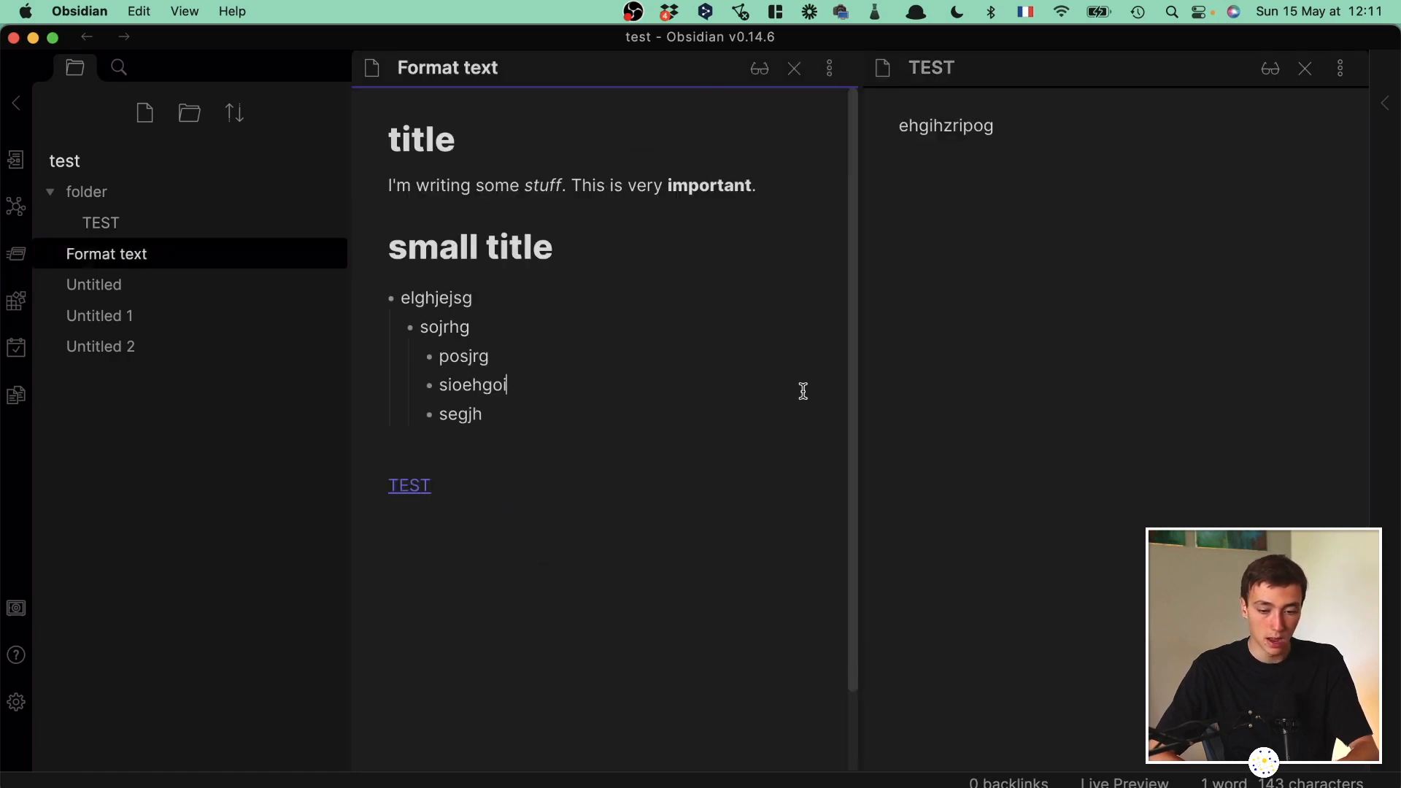
{"action": "left_click", "coordinate": [959, 360]}
{"action": "left_click", "coordinate": [1304, 69]}
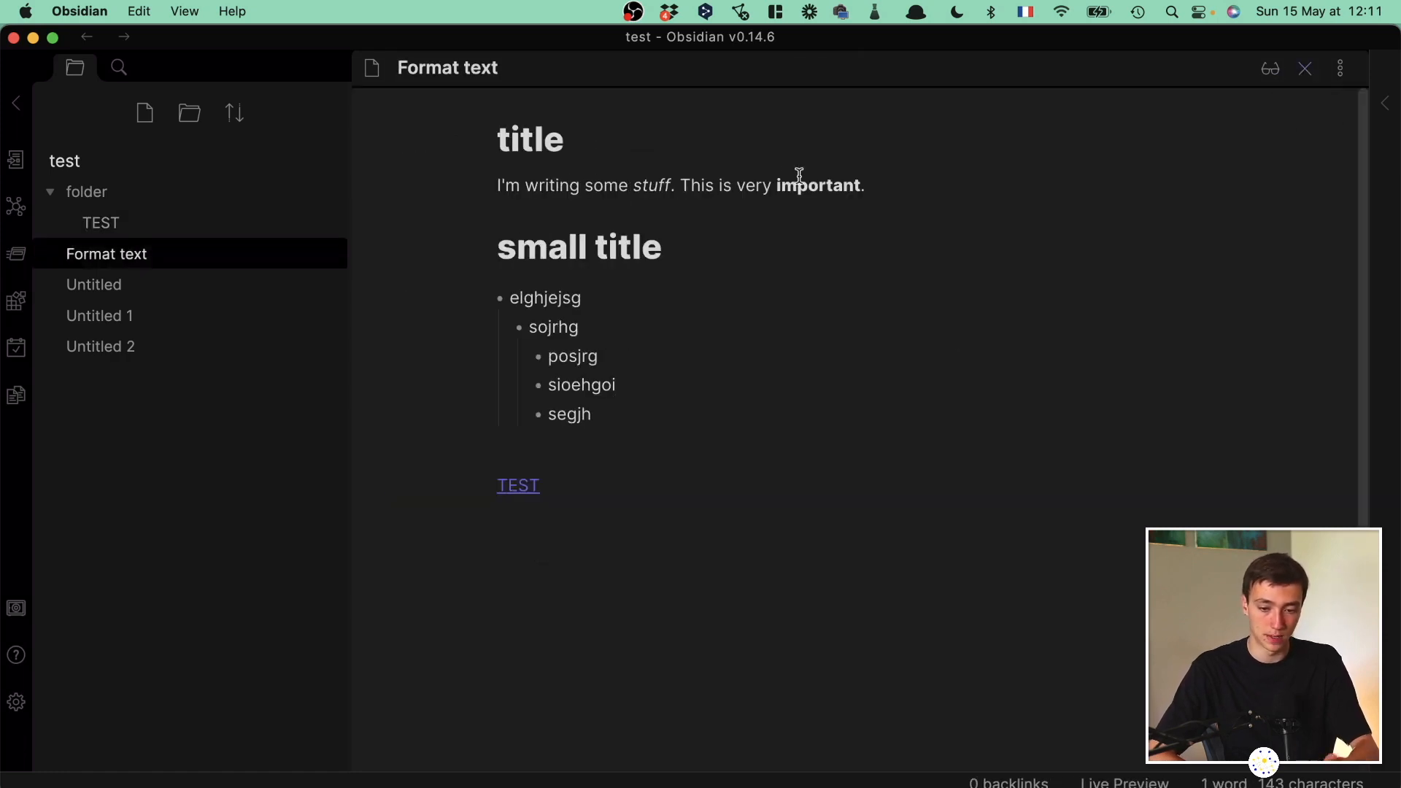
{"action": "left_click", "coordinate": [800, 185]}
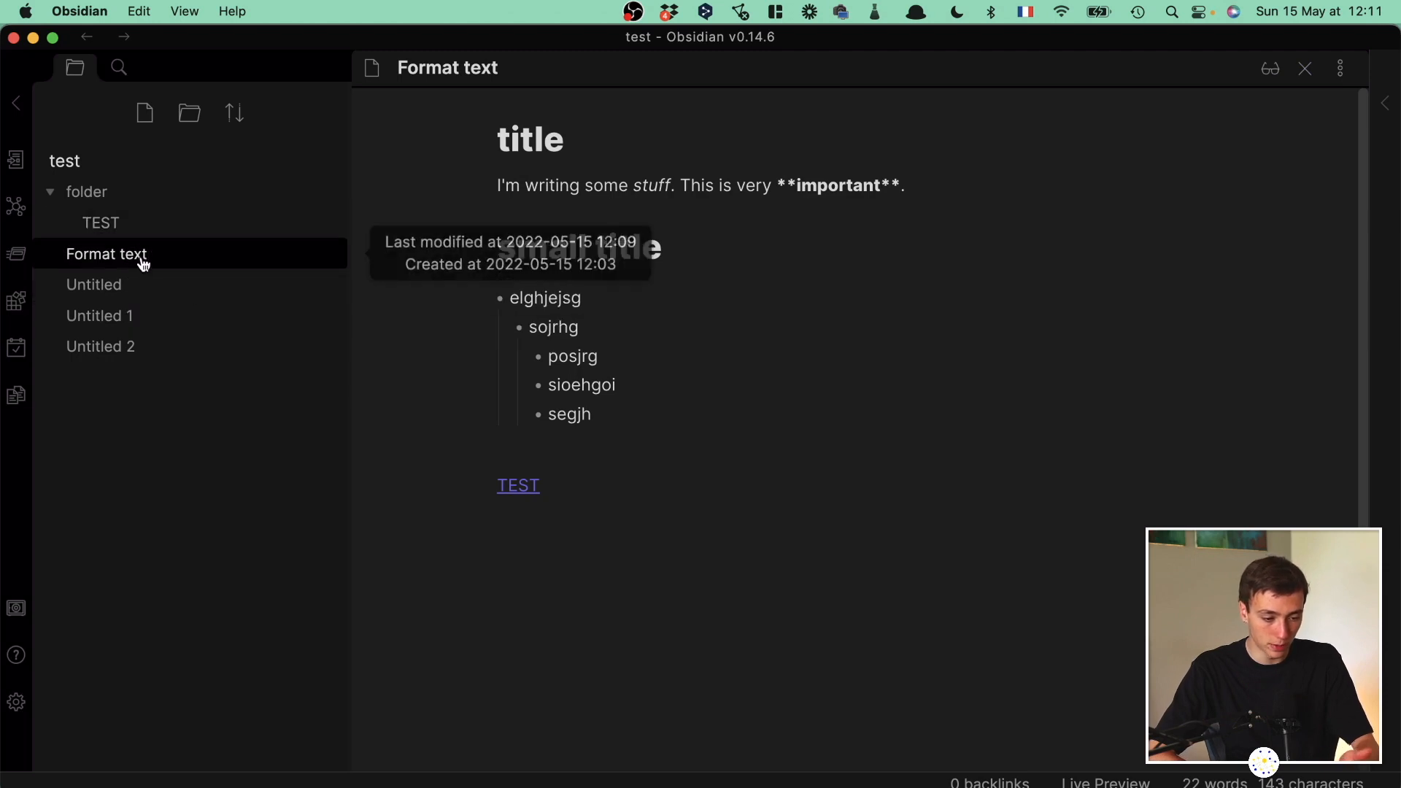
Reopen the Untitled note at its "CMD Shift F" item, then open the find bar for this note and dismiss it.
{"action": "left_click", "coordinate": [107, 292]}
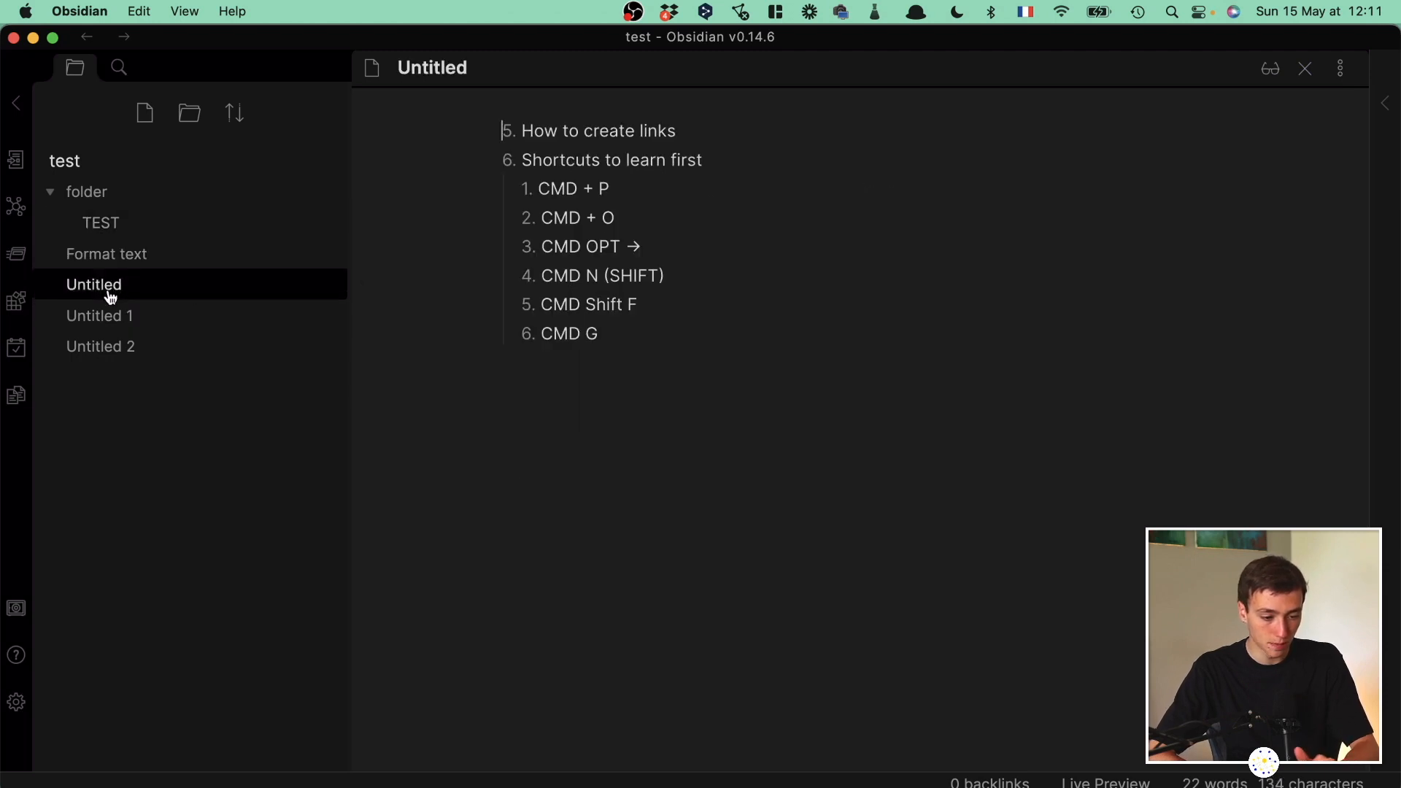
{"action": "triple_click", "coordinate": [644, 296]}
{"action": "left_click_drag", "start_coordinate": [757, 336], "coordinate": [757, 345]}
{"action": "left_click", "coordinate": [688, 297]}
{"action": "triple_click", "coordinate": [677, 319]}
{"action": "left_click", "coordinate": [677, 335]}
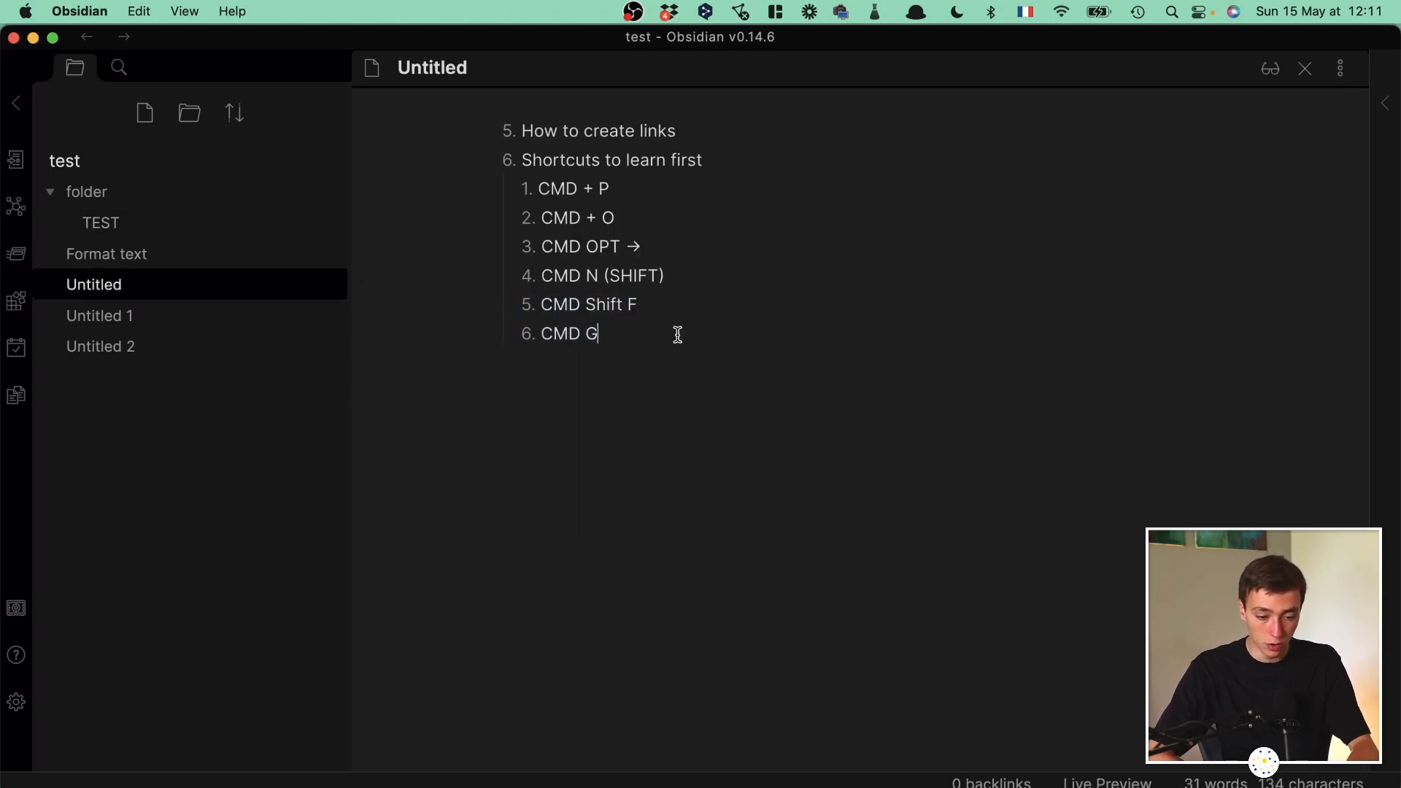
{"action": "triple_click", "coordinate": [677, 333]}
{"action": "left_click", "coordinate": [679, 313]}
{"action": "key", "text": "super+f"}
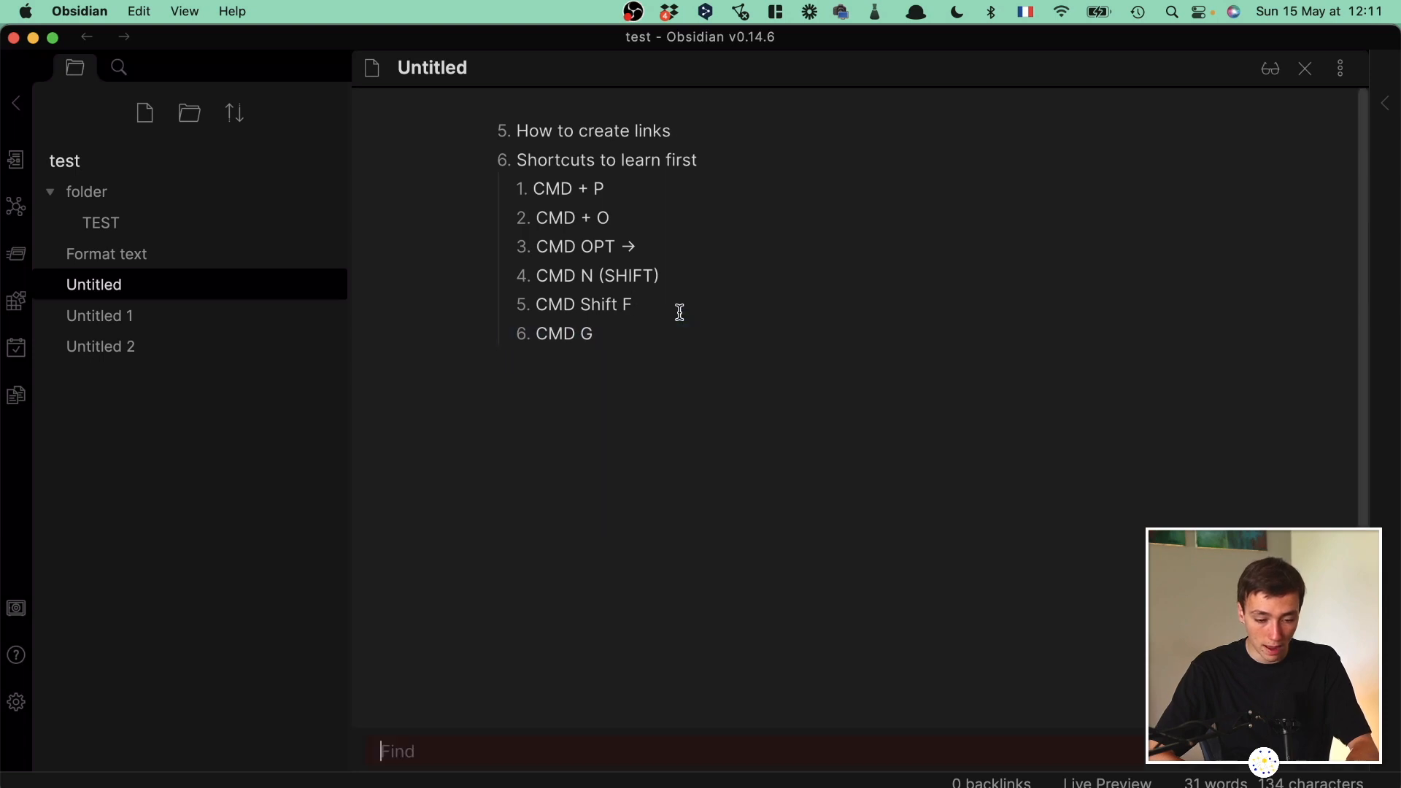
{"action": "key", "text": "Escape"}
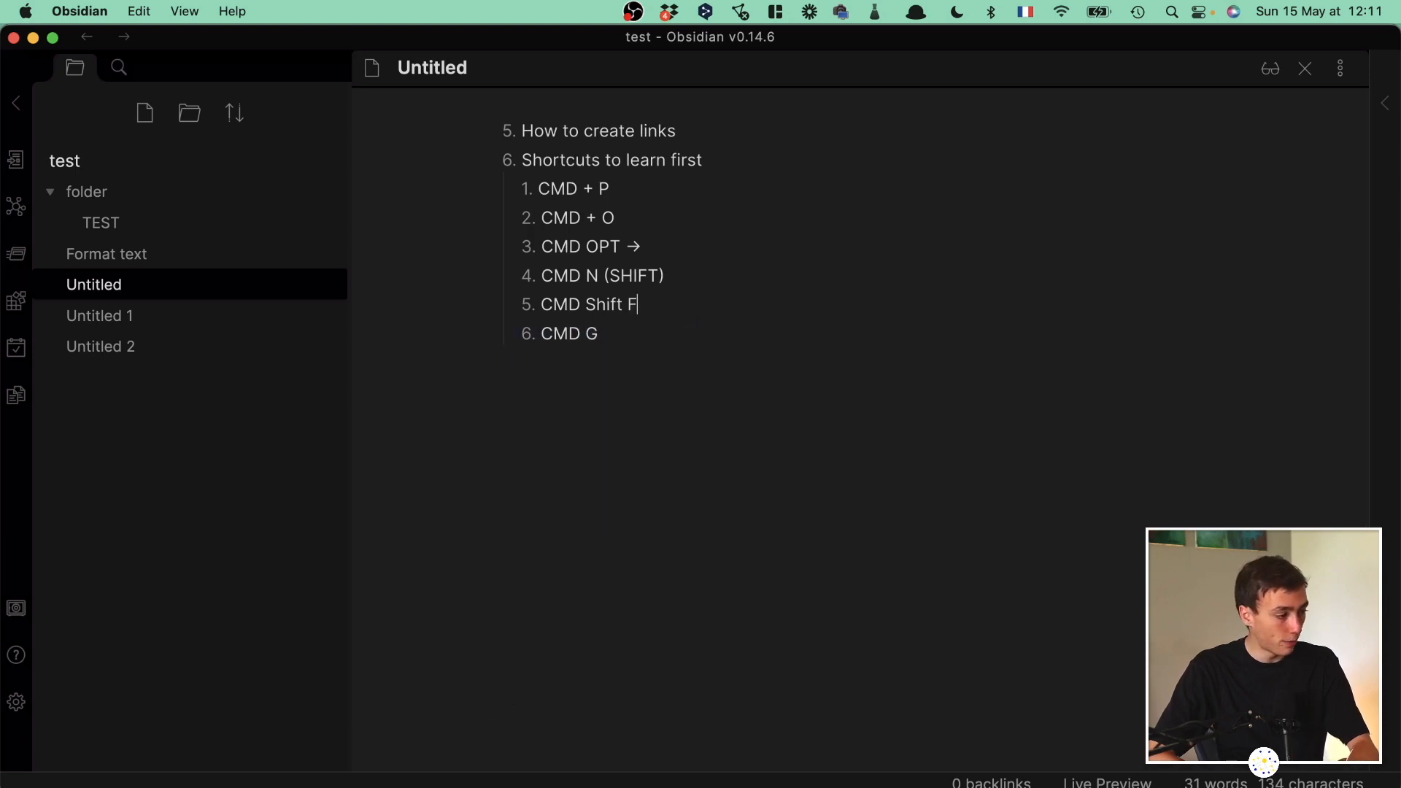
Open the vault-wide search, leave it empty, and briefly show the find and replace fields within the Untitled note.
{"action": "key", "text": "super+shift+f"}
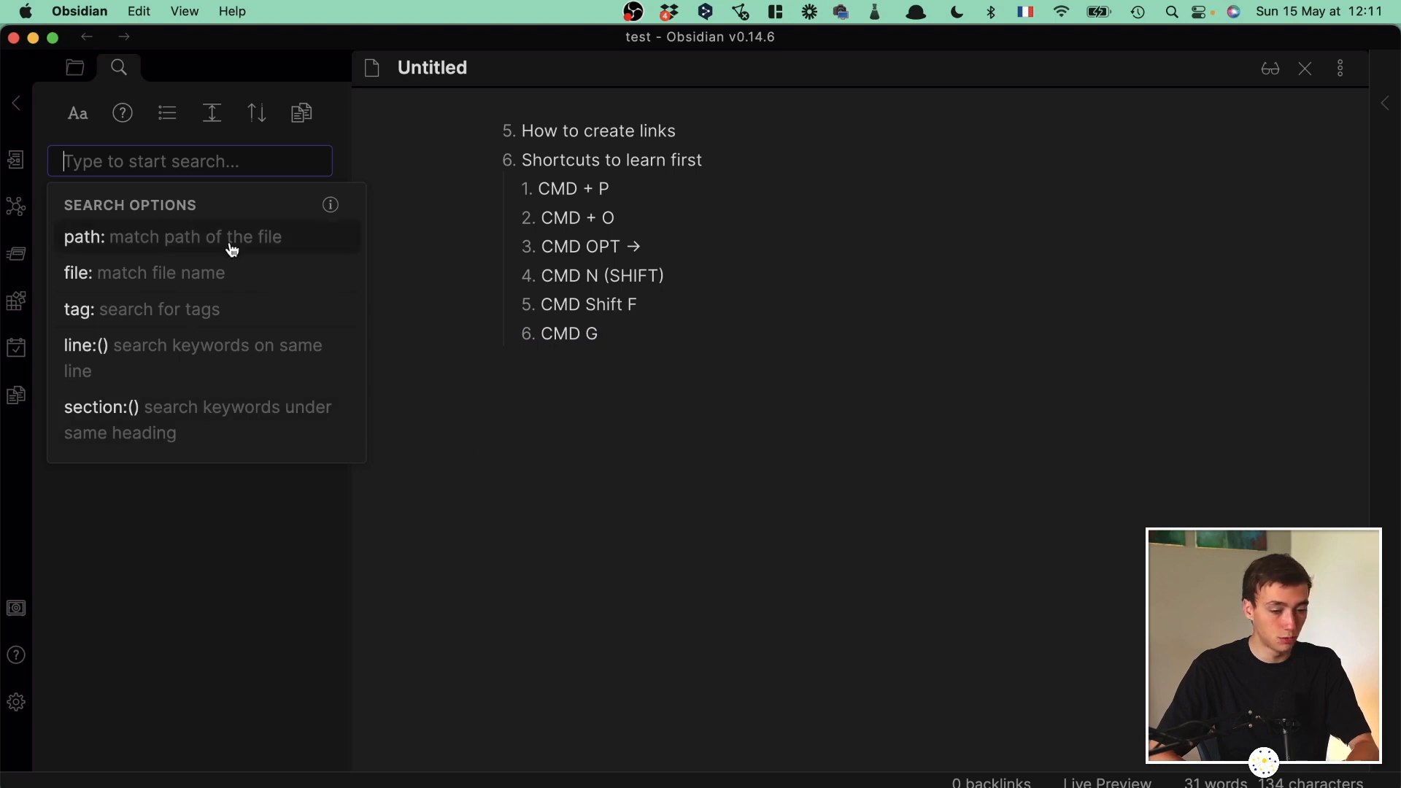
{"action": "key", "text": "Escape"}
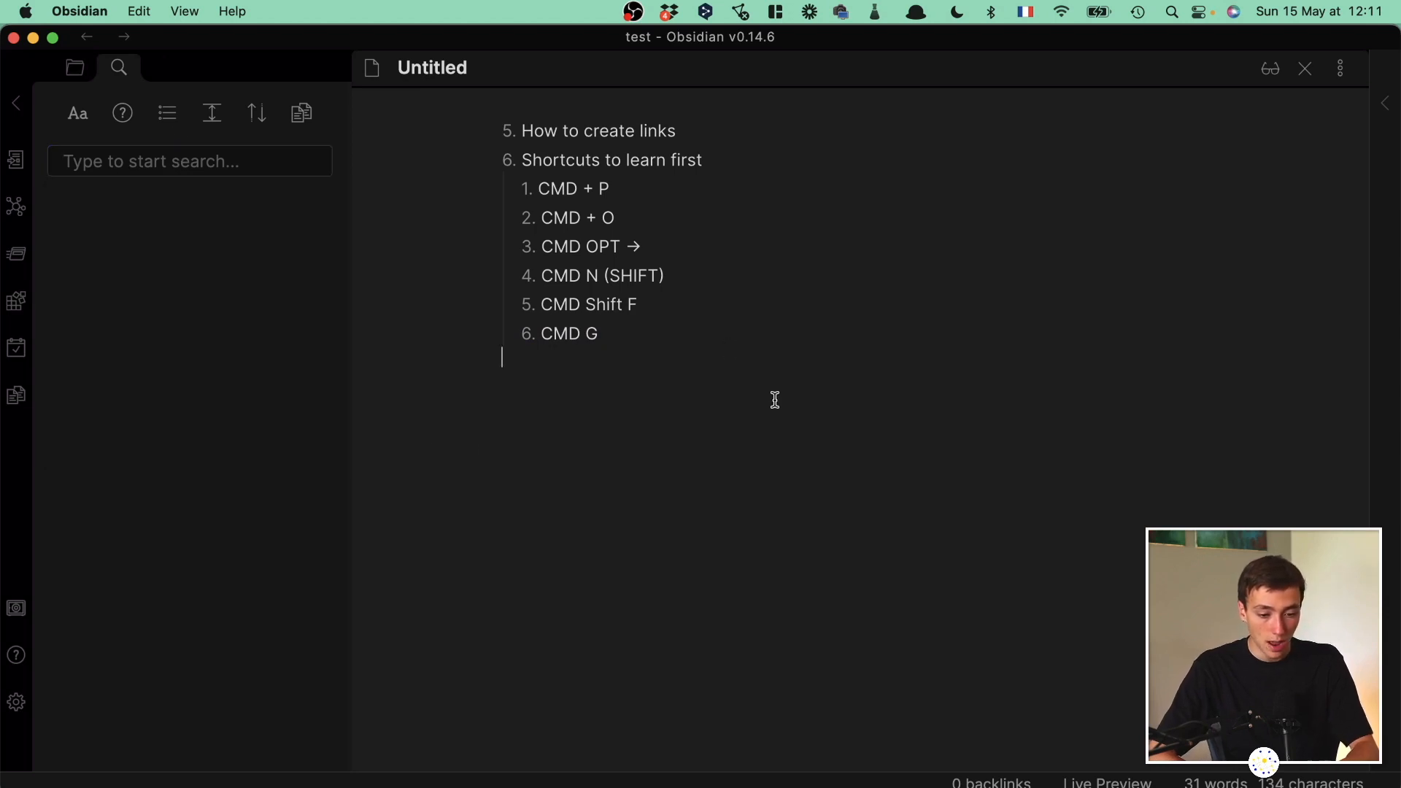
{"action": "key", "text": "super+f"}
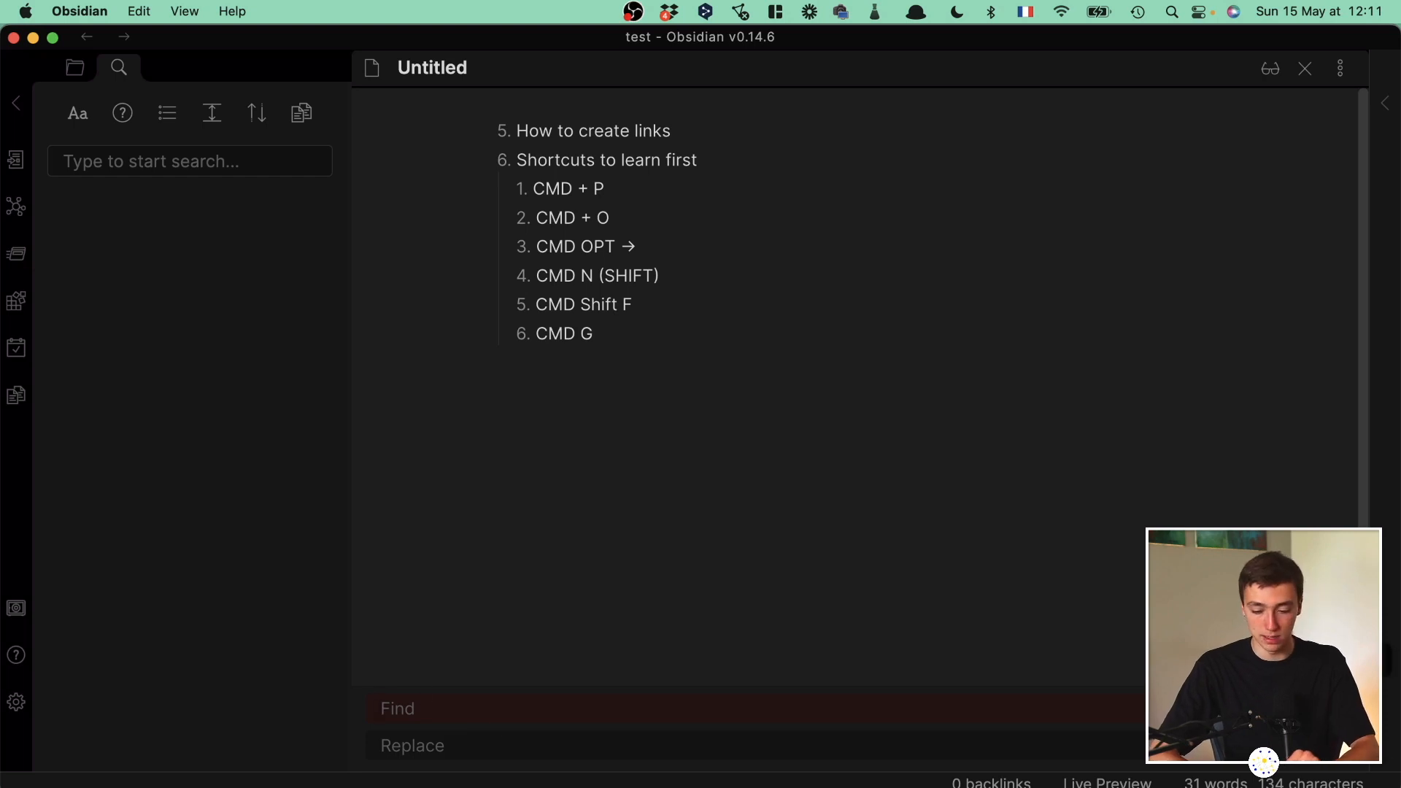
{"action": "key", "text": "Escape"}
Highlight the six items under "Shortcuts to learn first" and place the text cursor after "CMD G".
{"action": "left_click_drag", "start_coordinate": [635, 443], "coordinate": [497, 175]}
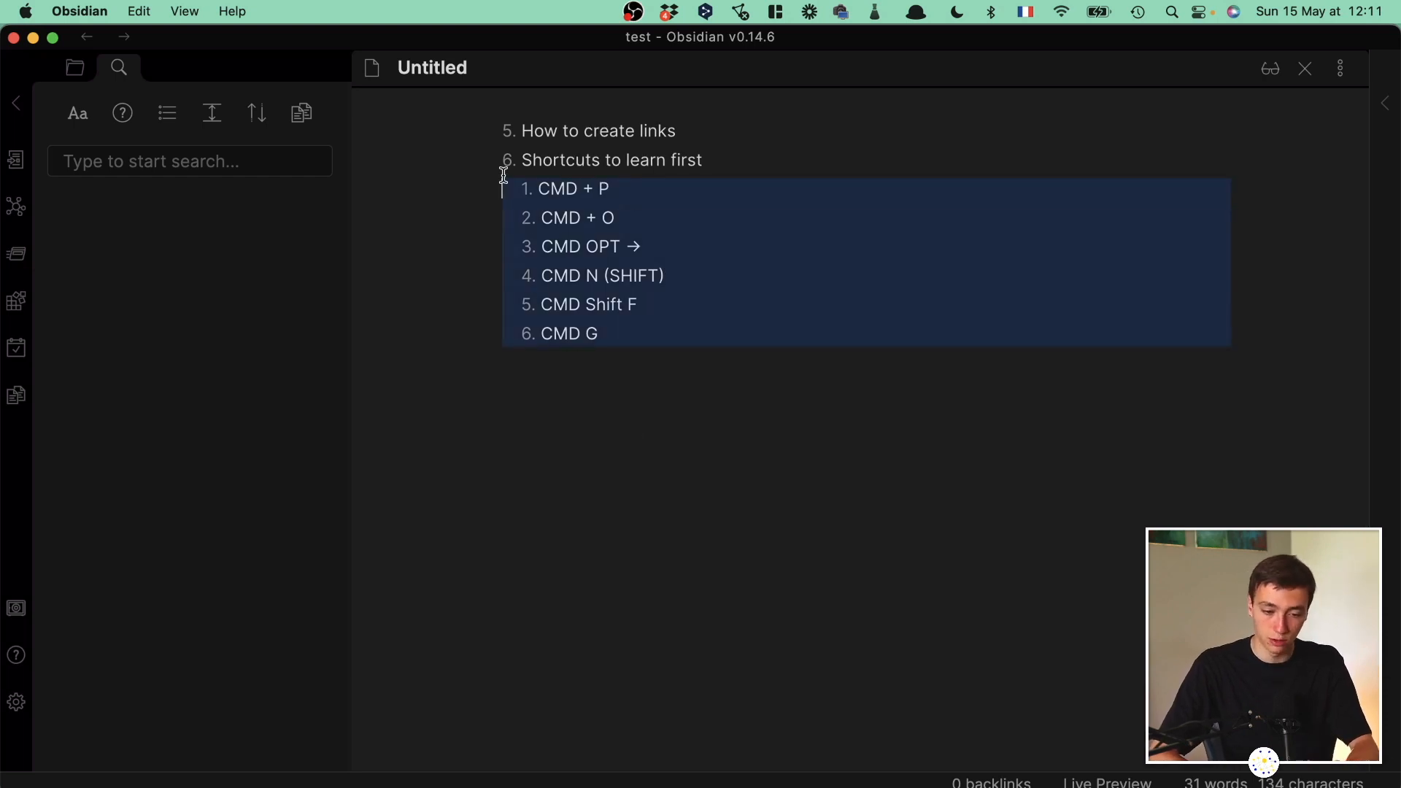
{"action": "left_click", "coordinate": [533, 188]}
{"action": "left_click", "coordinate": [619, 337]}
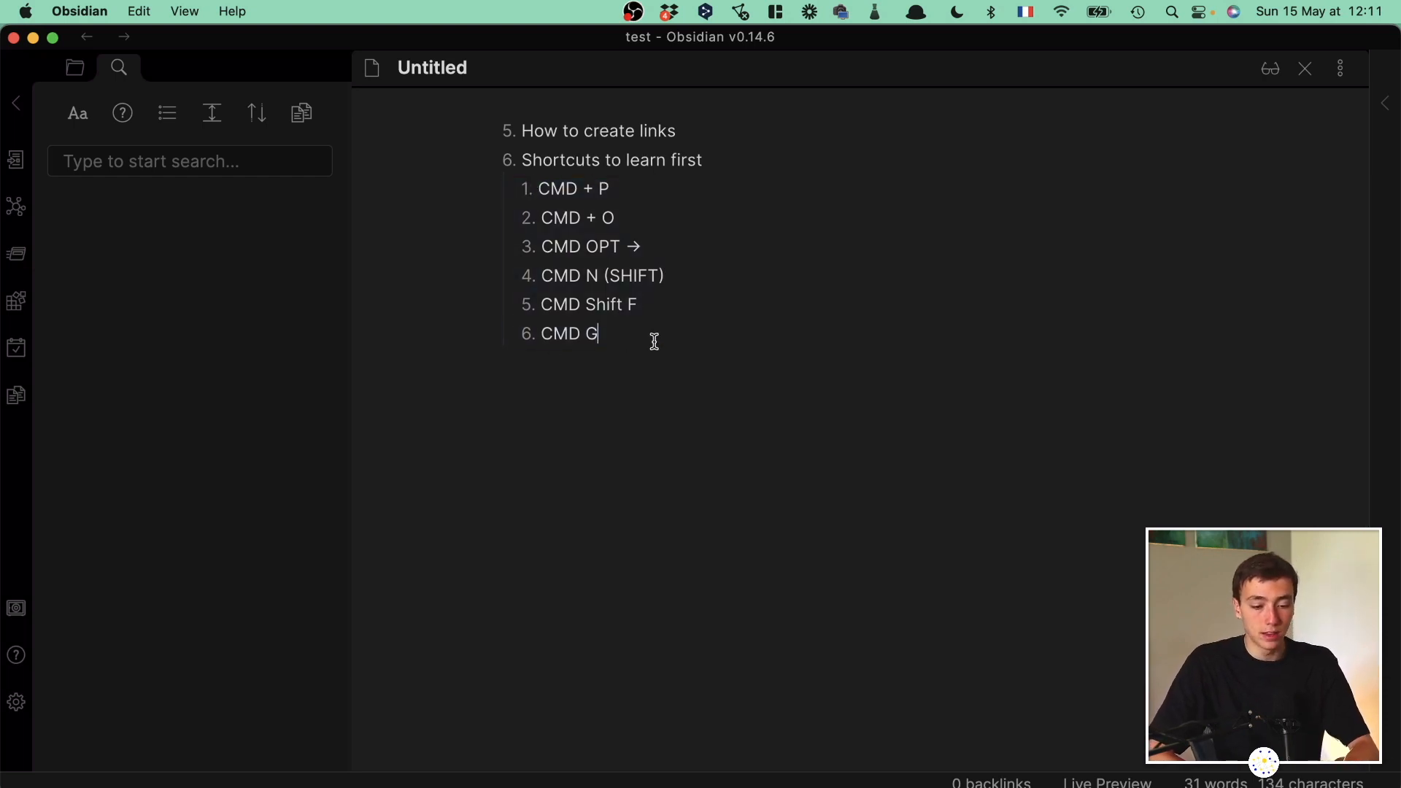
Open the test vault's graph view from the Untitled note and return to that note.
{"action": "key", "text": "super+g"}
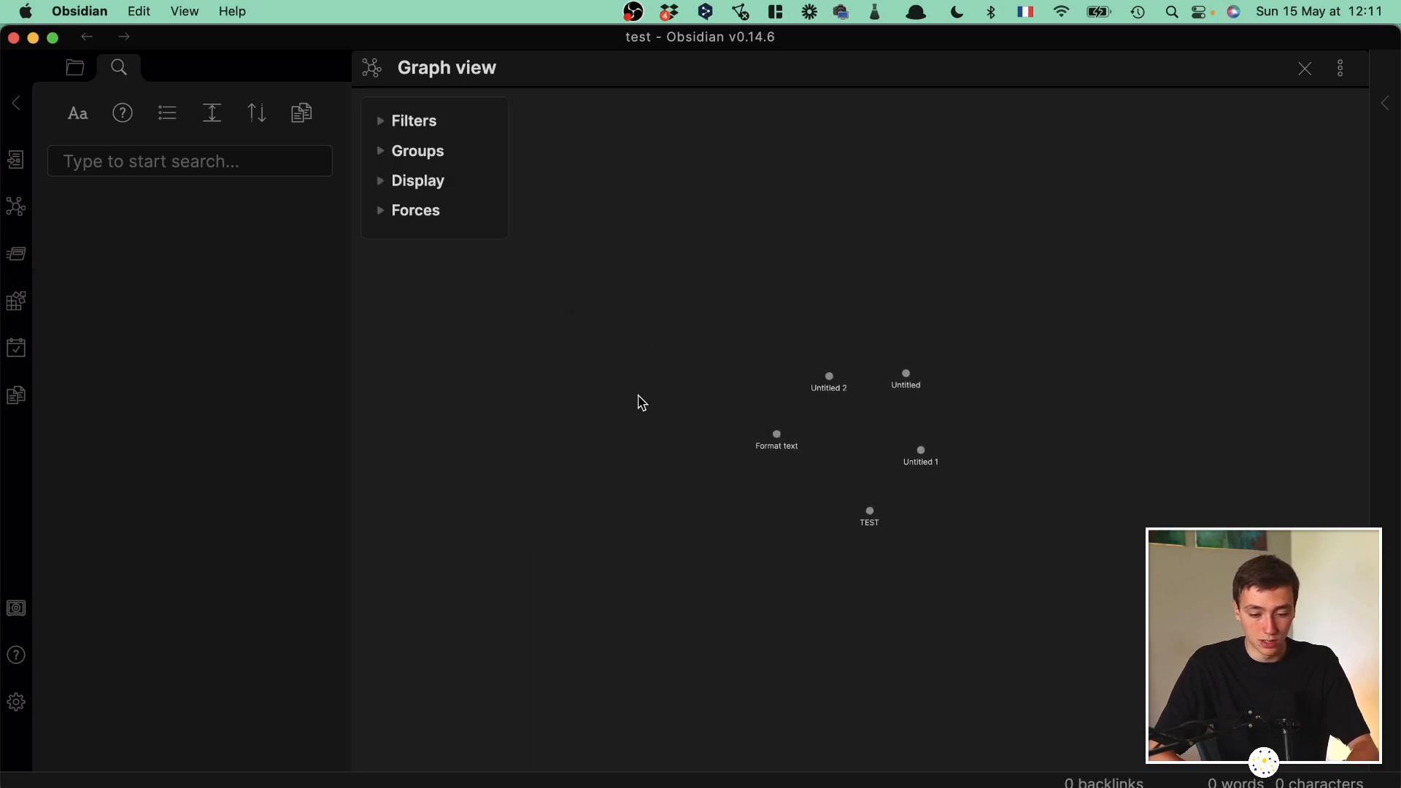
{"action": "key", "text": "super+alt+Left"}
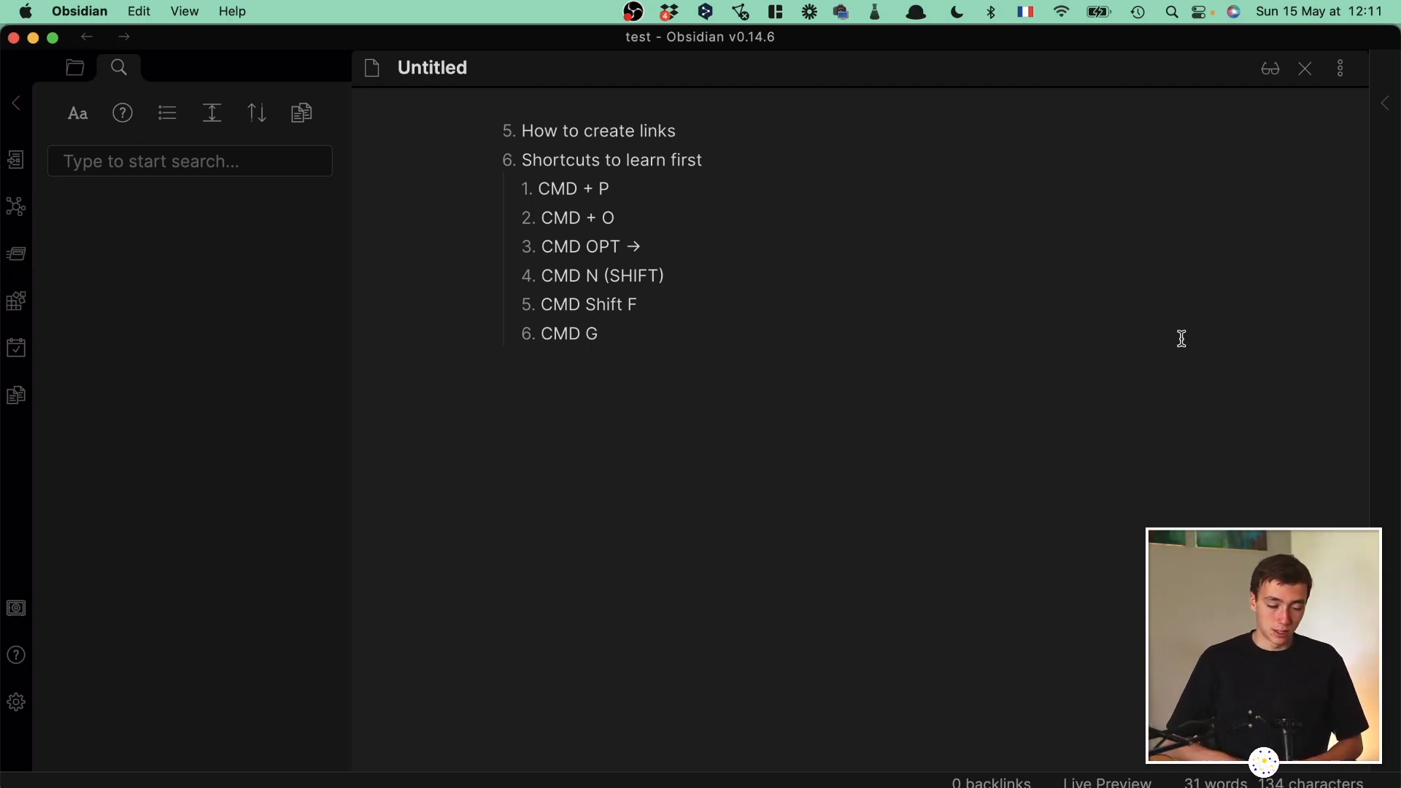
Switch to the Dropbox vault's Obsidian window and open its graph view.
{"action": "key", "text": "ctrl+Up"}
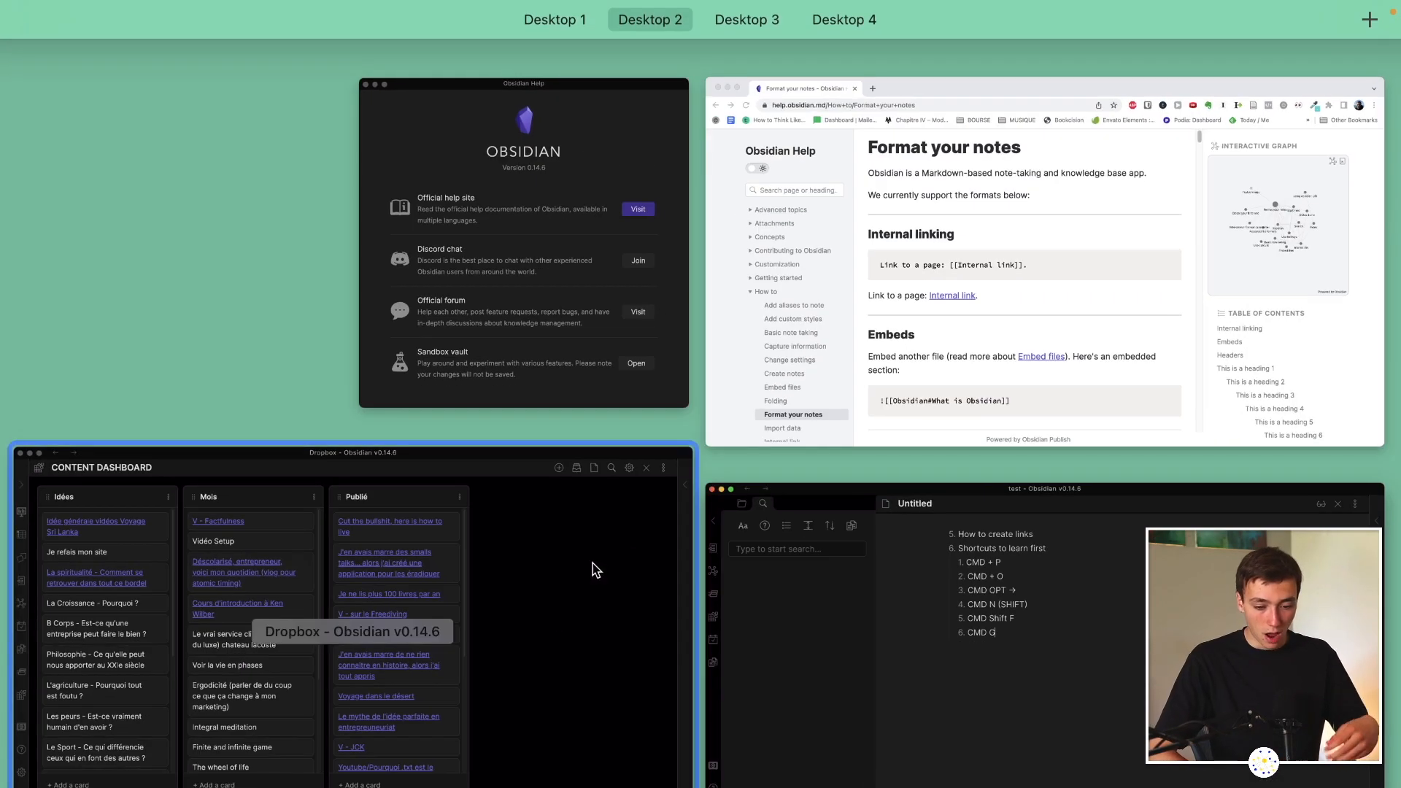
{"action": "left_click", "coordinate": [594, 566]}
{"action": "key", "text": "super+g"}
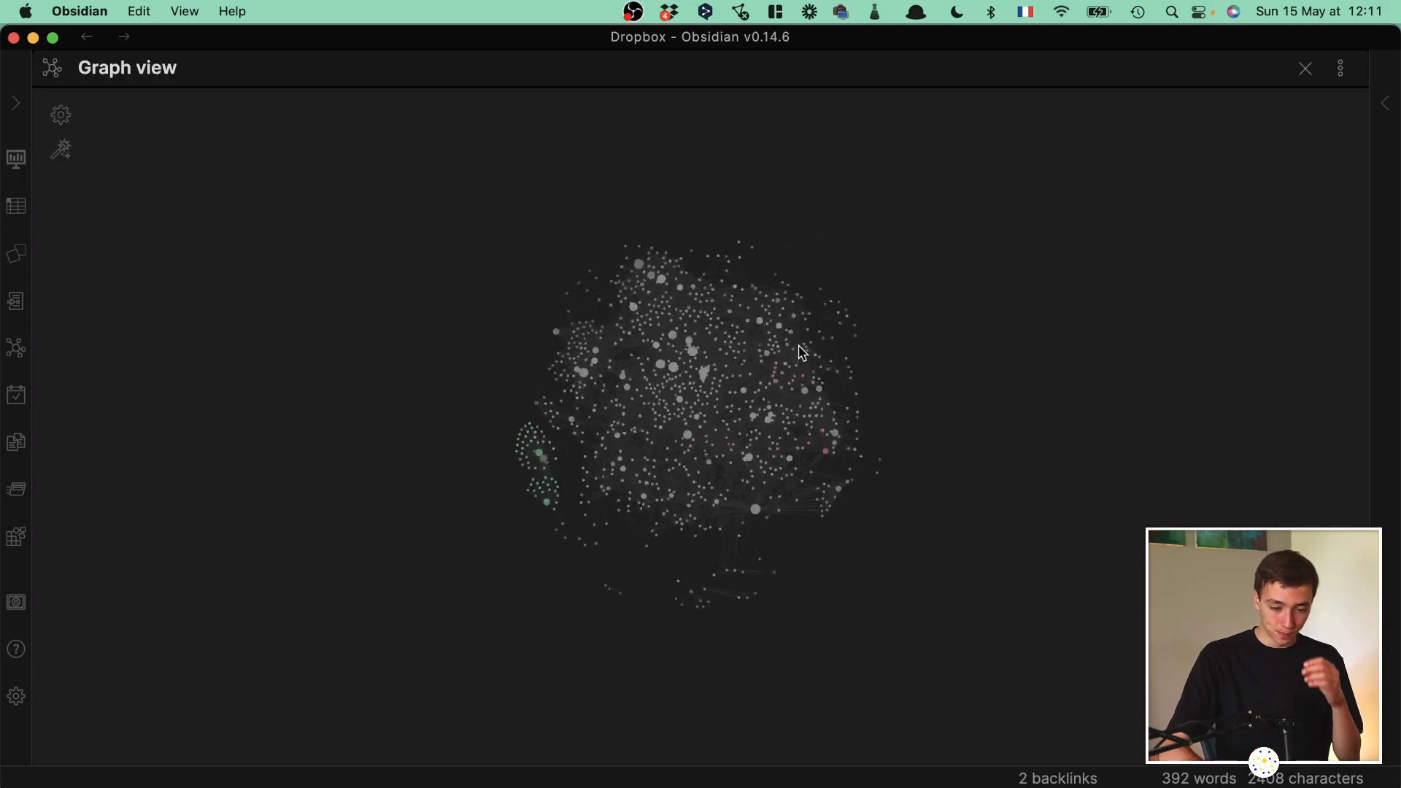
Examine the Dropbox vault's graph, from individual note names up close to the whole network and its green cluster.
{"action": "scroll", "coordinate": [720, 449], "scroll_direction": "up", "scroll_amount": 15}
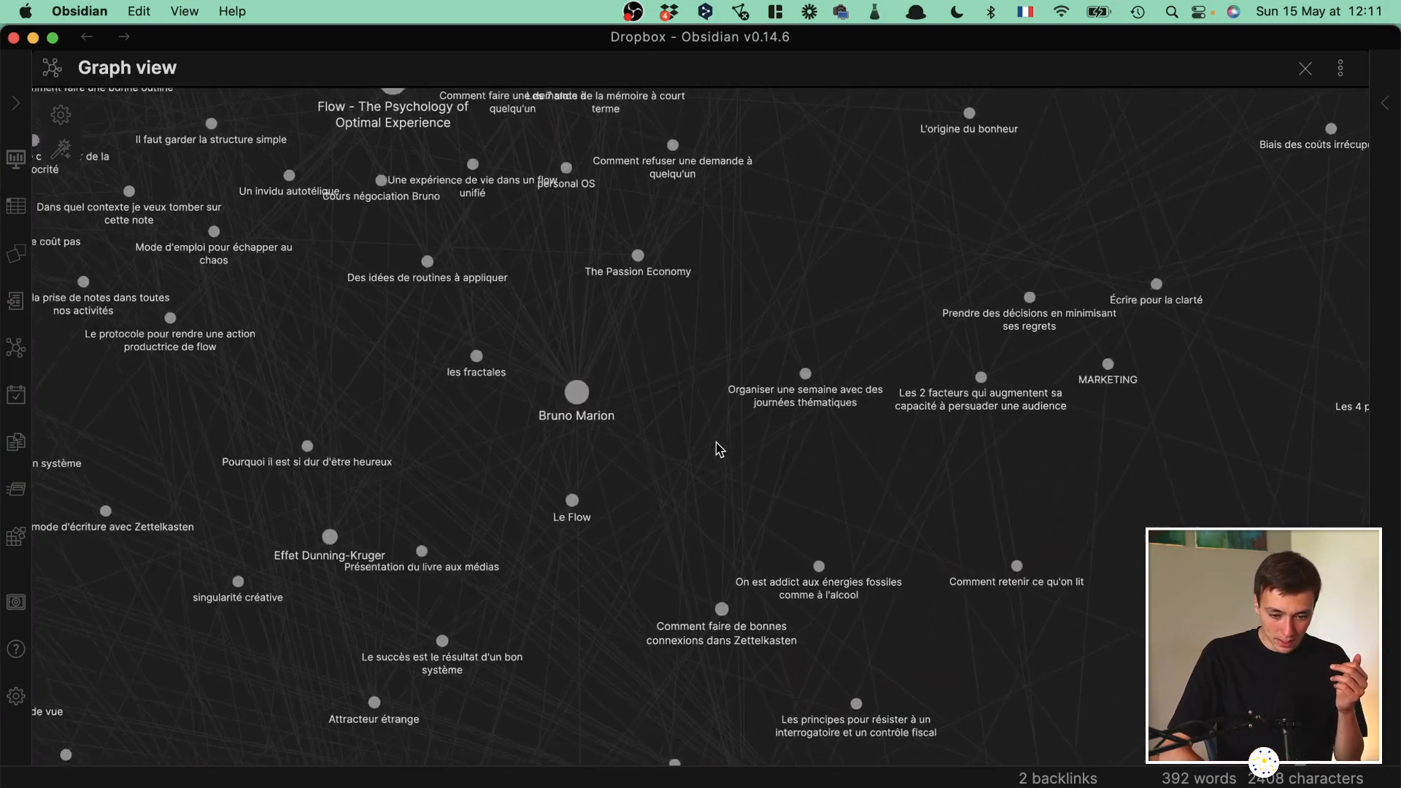
{"action": "scroll", "coordinate": [947, 387], "scroll_direction": "down", "scroll_amount": 15}
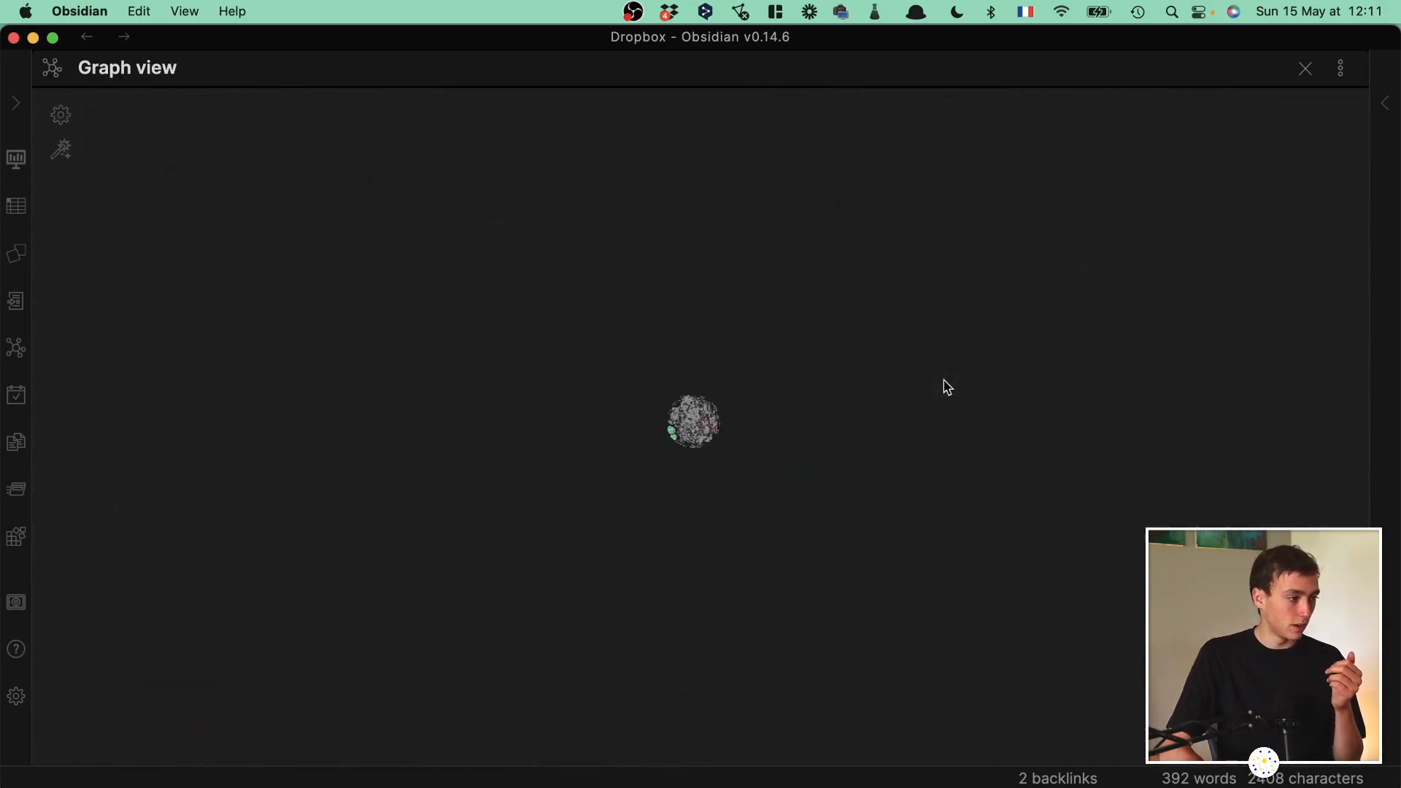
{"action": "left_click_drag", "start_coordinate": [726, 504], "coordinate": [828, 550]}
{"action": "scroll", "coordinate": [803, 494], "scroll_direction": "up", "scroll_amount": 15}
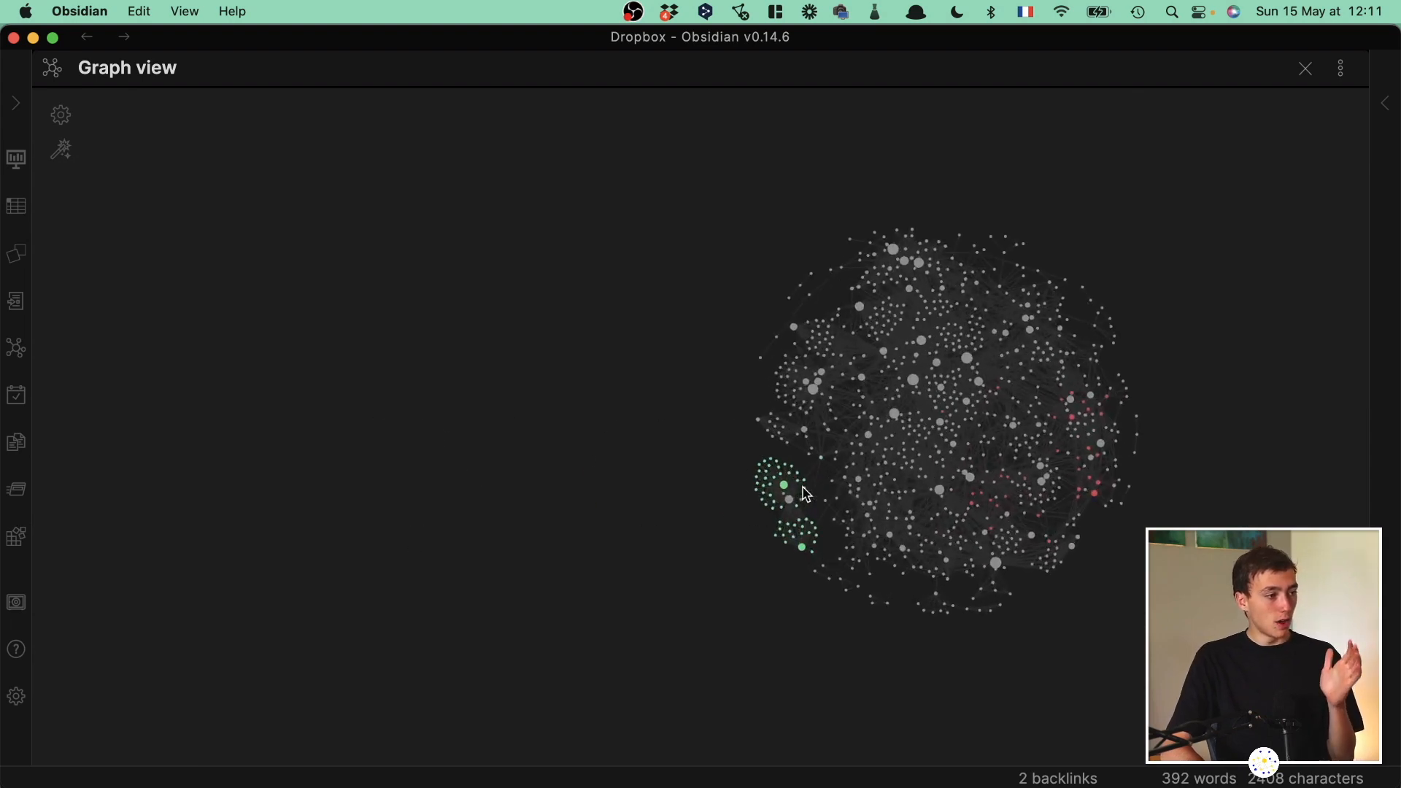
{"action": "left_click_drag", "start_coordinate": [801, 495], "coordinate": [532, 542]}
{"action": "scroll", "coordinate": [738, 436], "scroll_direction": "down", "scroll_amount": 5}
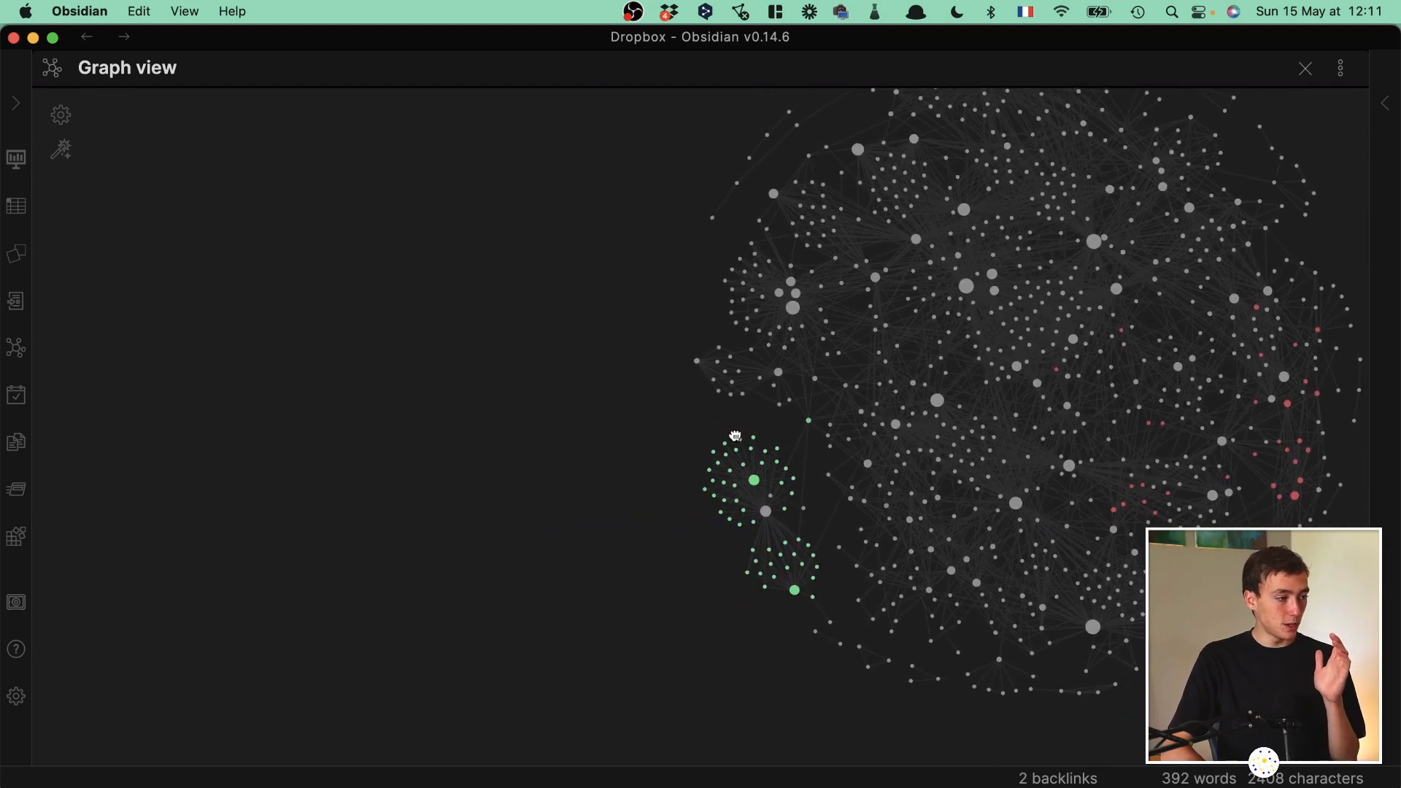
{"action": "left_click_drag", "start_coordinate": [734, 435], "coordinate": [534, 440]}
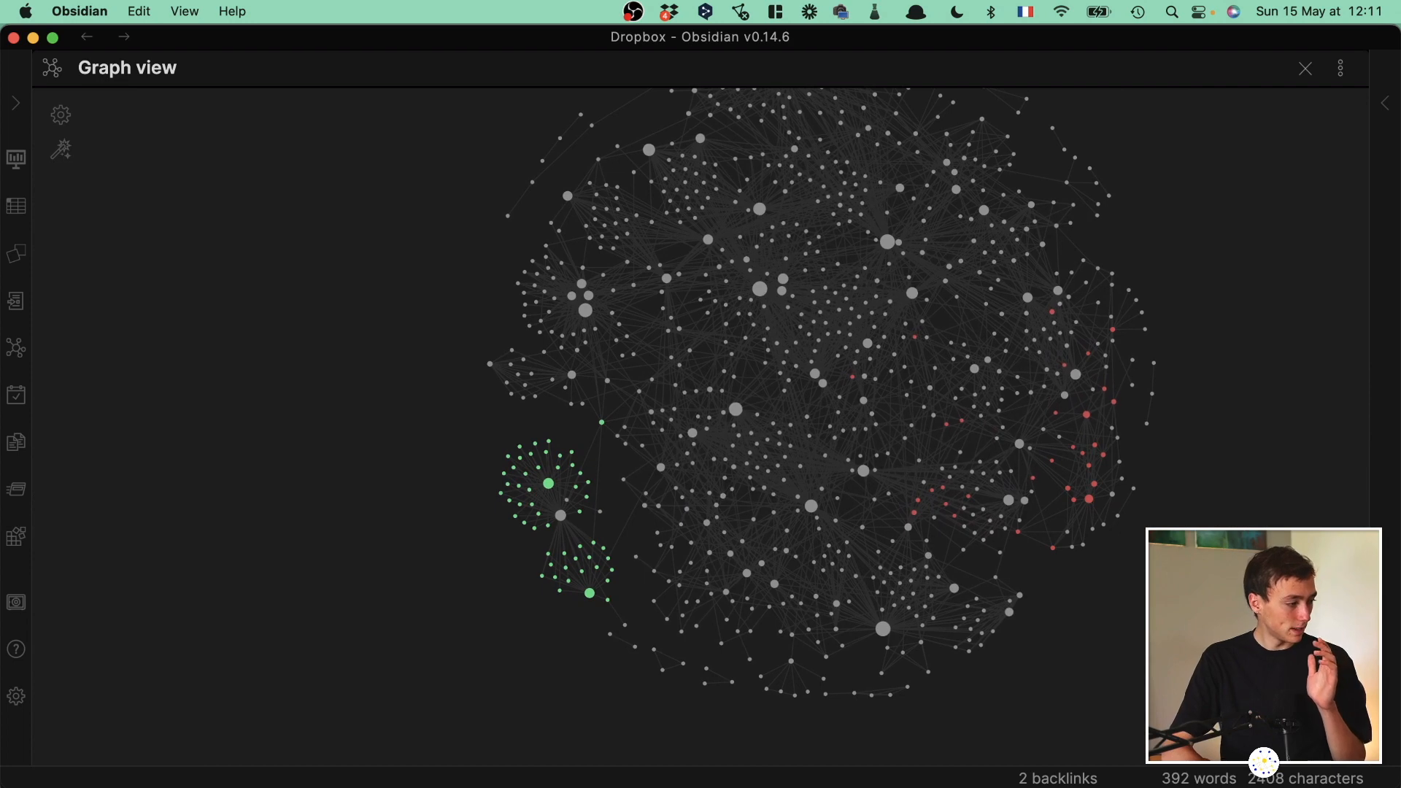